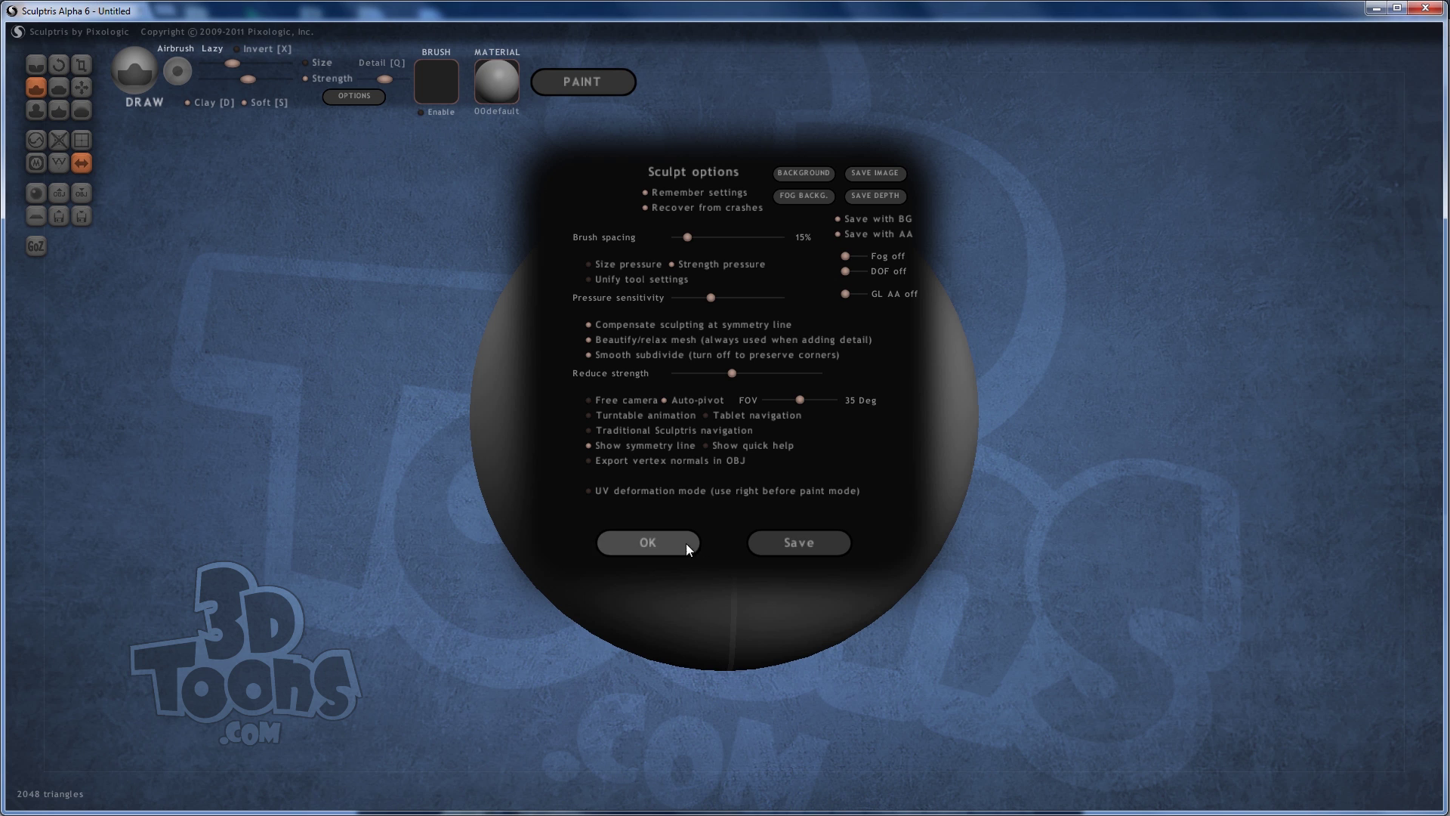
- Accept the sculpt options and view the whole sphere smaller and from a slightly turned angle
click(663, 543)
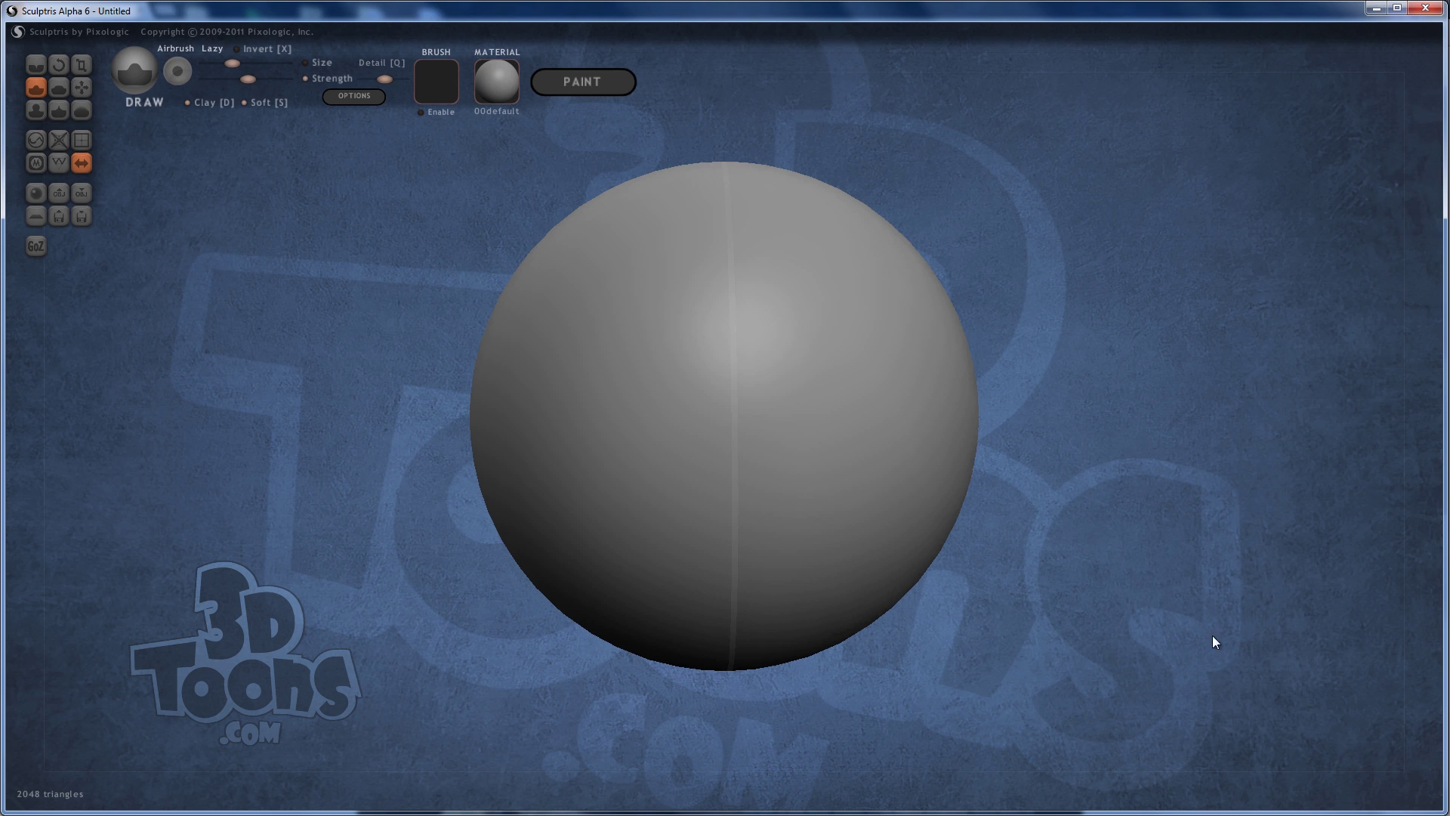
scroll(1124, 452, down, 2)
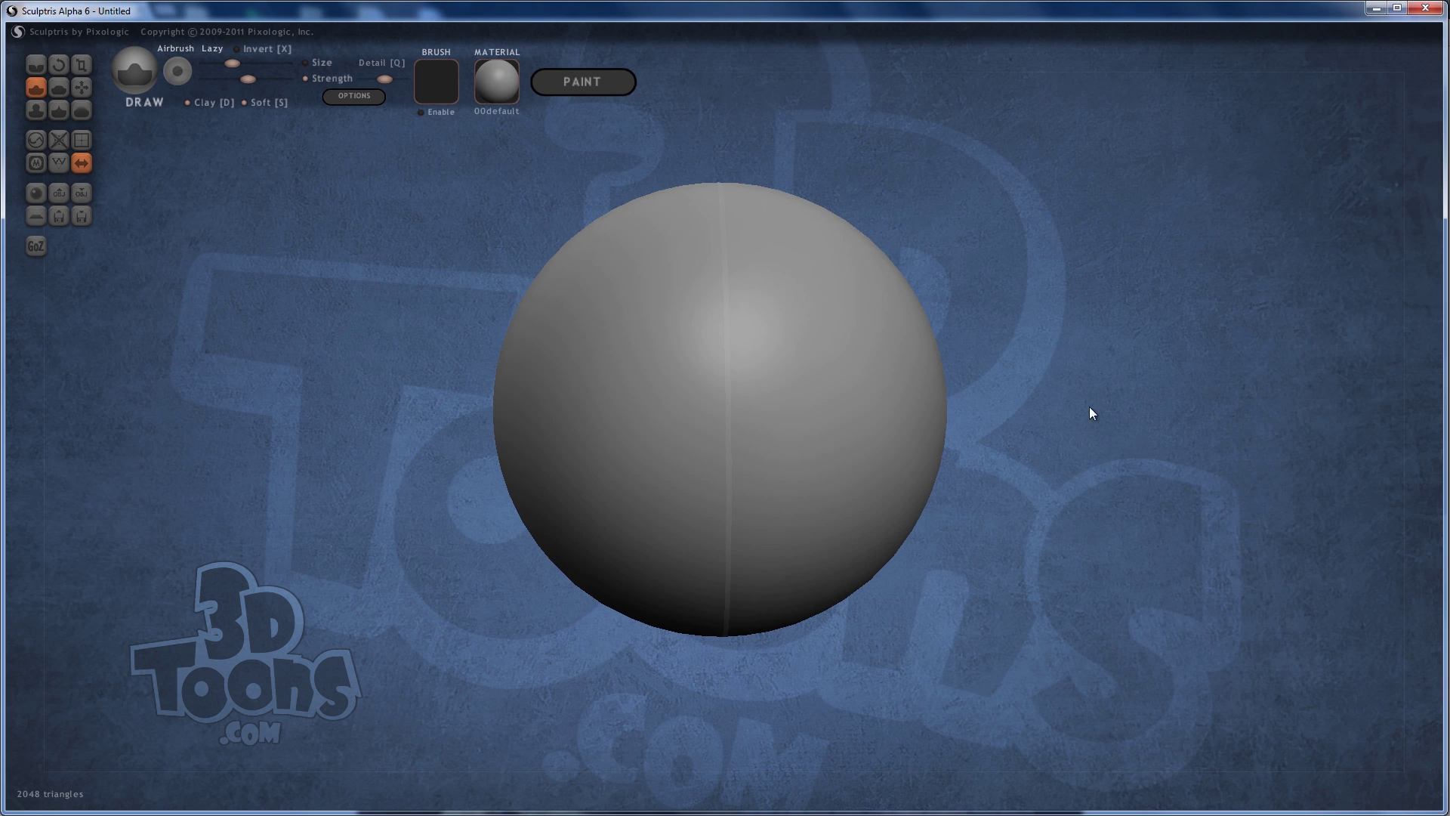
drag(1091, 411, 1108, 385)
scroll(1108, 378, down, 1)
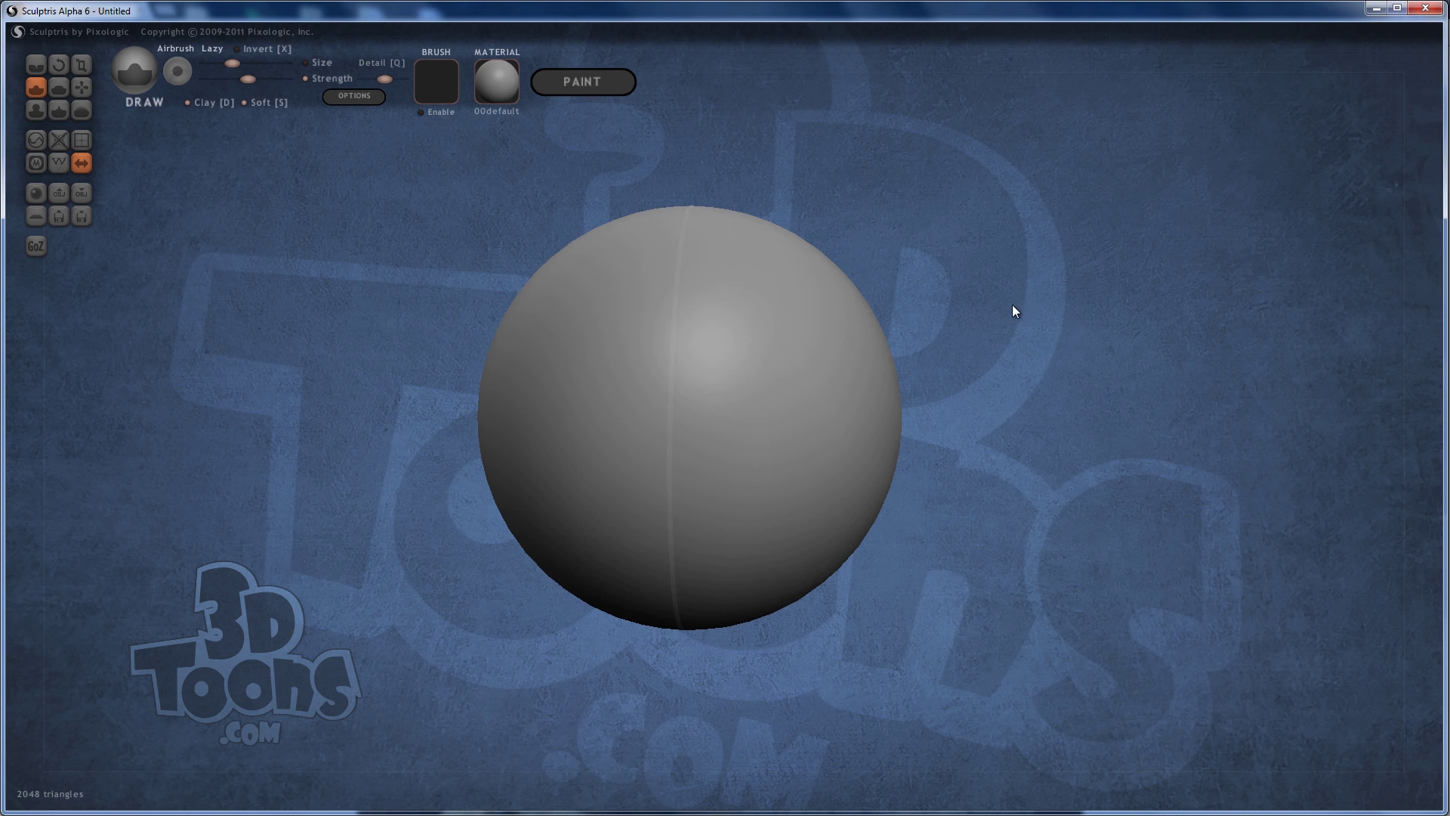
mouse_move(994, 310)
mouse_down()
mouse_move(912, 337)
mouse_move(941, 343)
mouse_move(859, 411)
mouse_up()
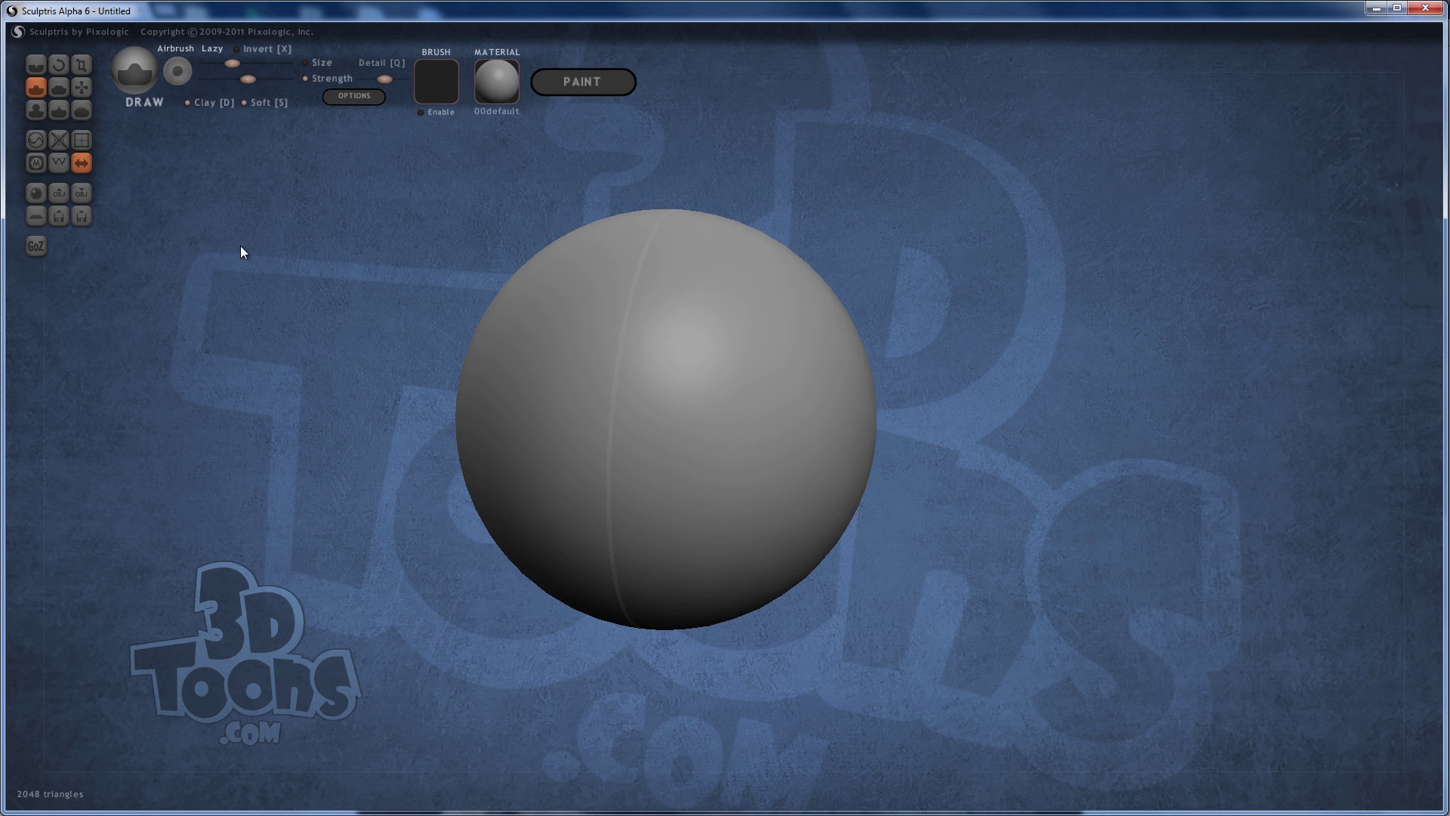
alt+drag(307, 333, 330, 345)
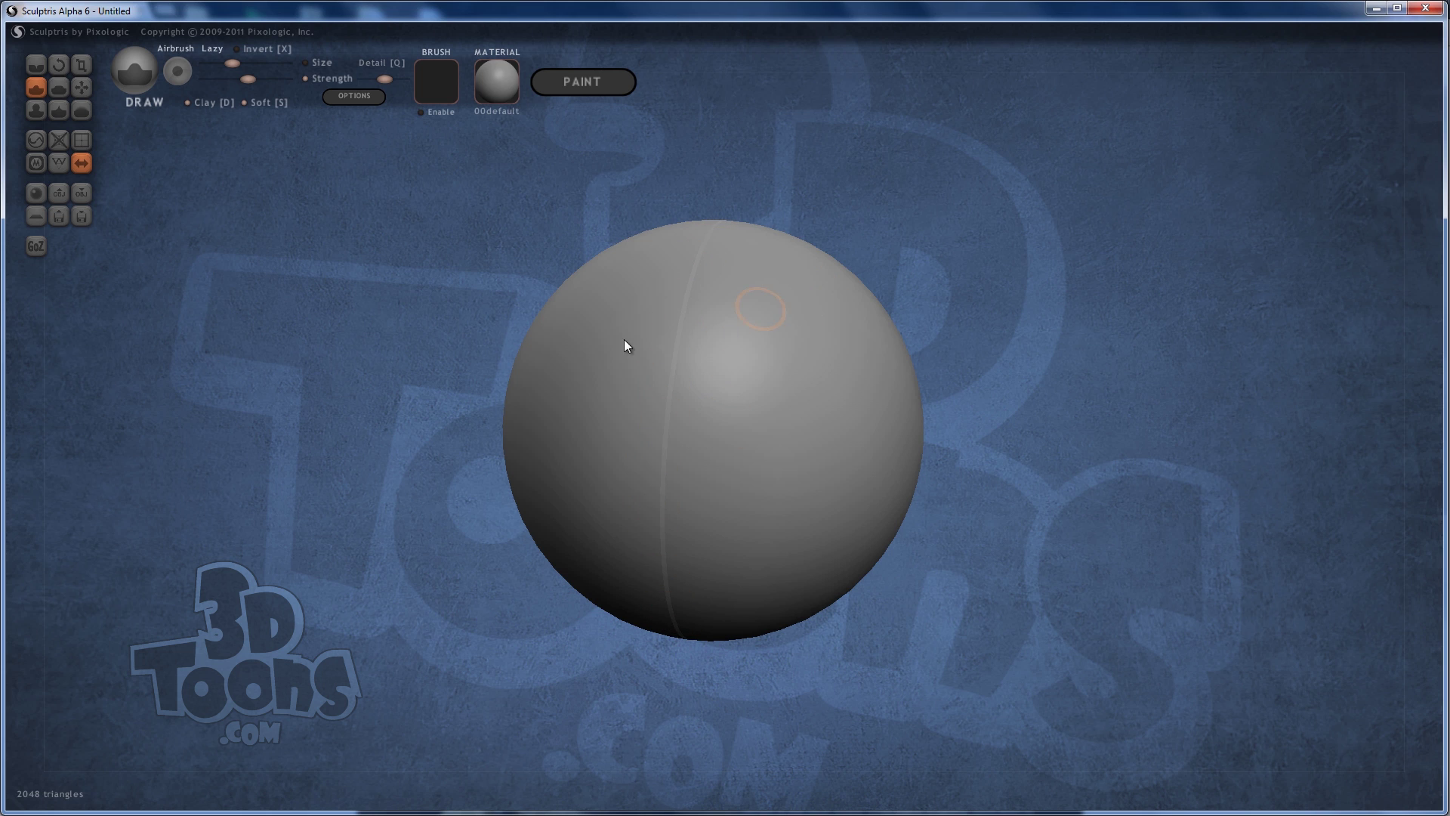
- Try sculpting a raised V-shaped ridge, mirrored across the sphere's symmetry line, with the Draw brush
mouse_move(793, 348)
mouse_down()
mouse_move(786, 330)
mouse_move(790, 349)
mouse_up()
mouse_move(799, 409)
mouse_down()
mouse_move(777, 537)
mouse_move(715, 368)
mouse_up()
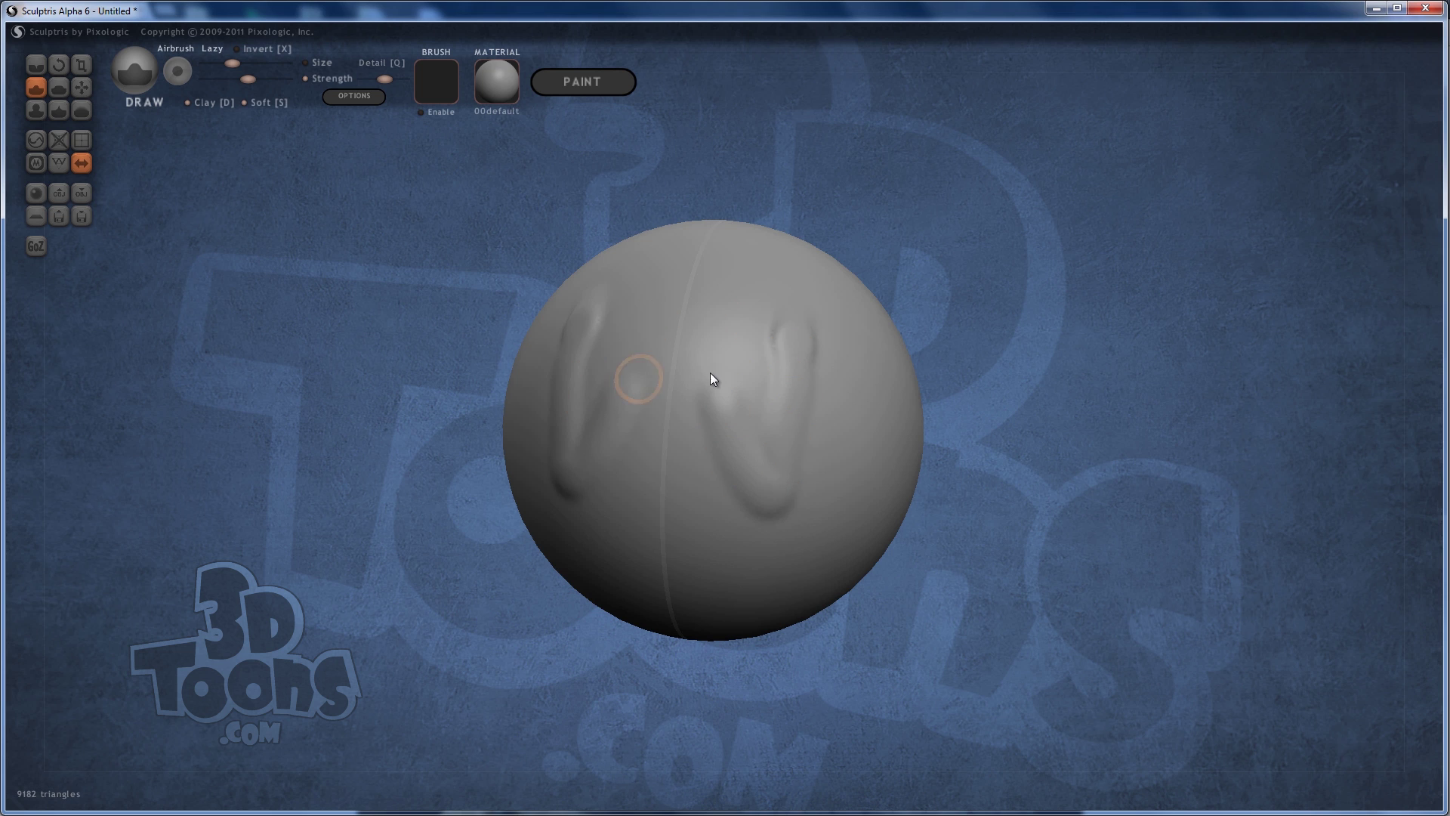
key(ctrl+z)
key(ctrl+z)
- Examine the sphere from several angles, distances and positions using orbit, zoom and pan
alt+drag(890, 242, 890, 246)
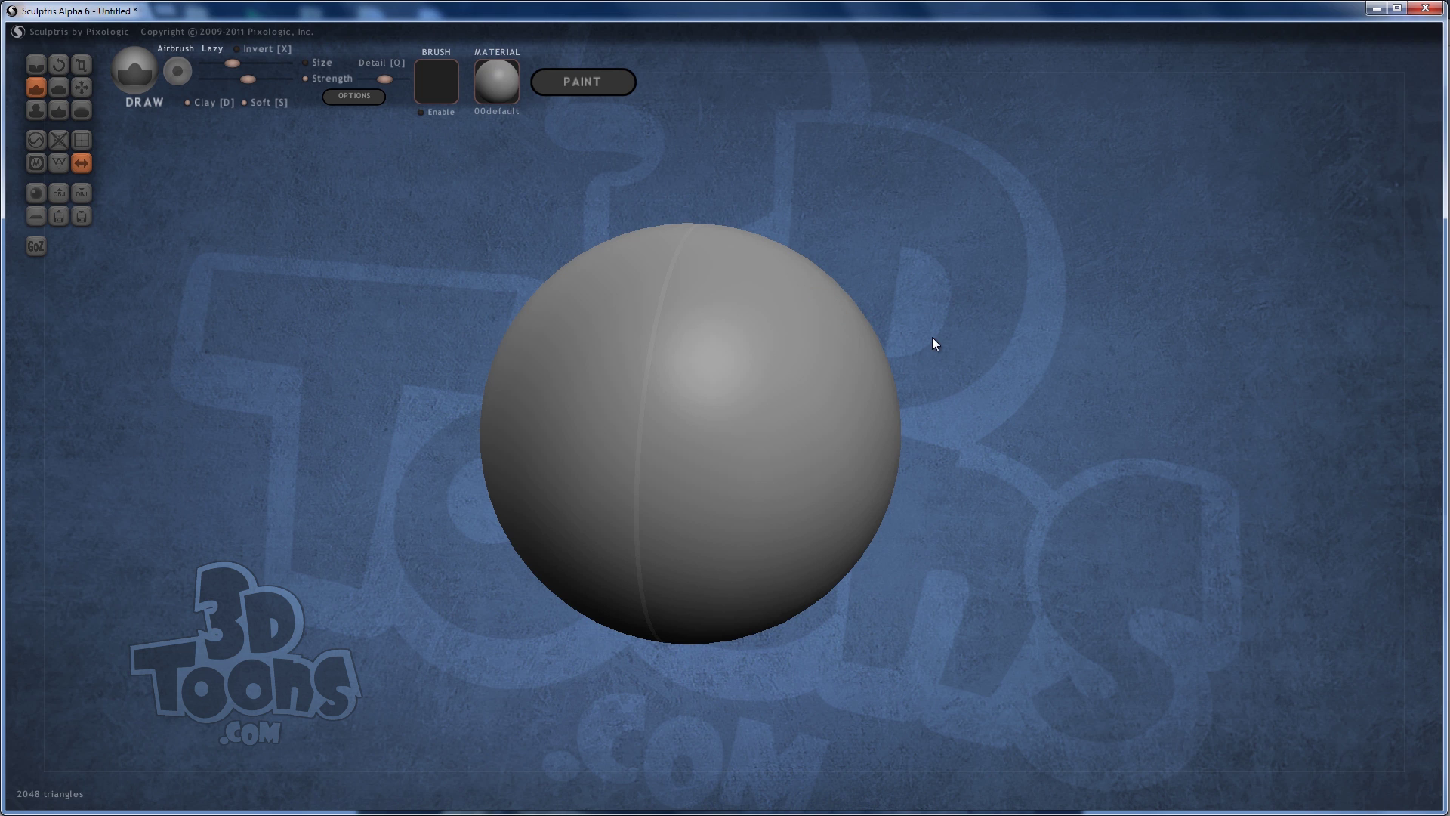
drag(954, 321, 935, 352)
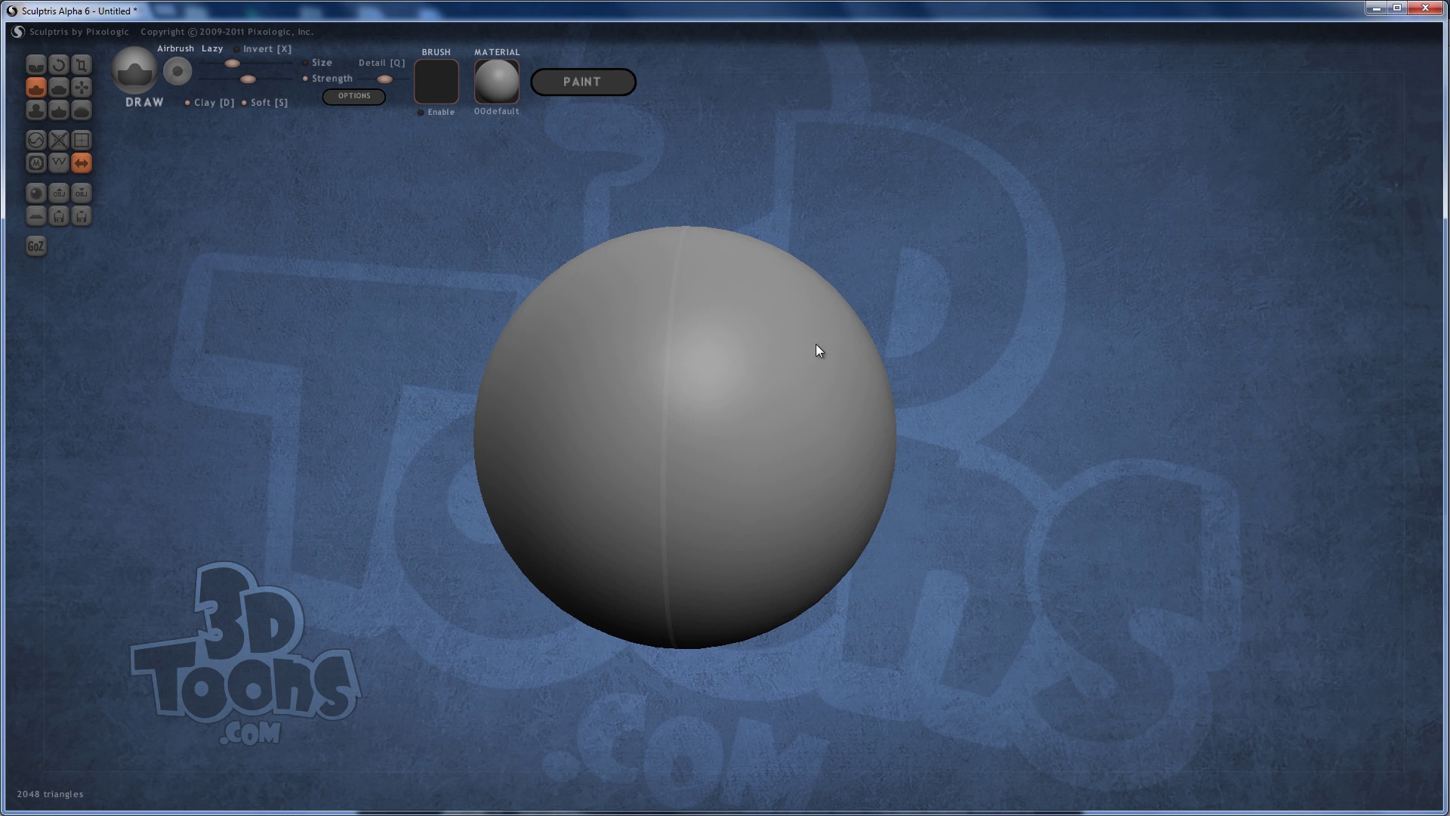
mouse_move(1019, 301)
mouse_down()
mouse_move(1004, 301)
mouse_move(1045, 229)
mouse_move(1068, 239)
mouse_move(1013, 299)
mouse_move(854, 281)
mouse_move(873, 502)
mouse_move(970, 247)
mouse_move(1084, 370)
mouse_move(1023, 428)
mouse_move(1045, 297)
mouse_move(1050, 325)
mouse_move(1028, 317)
mouse_up()
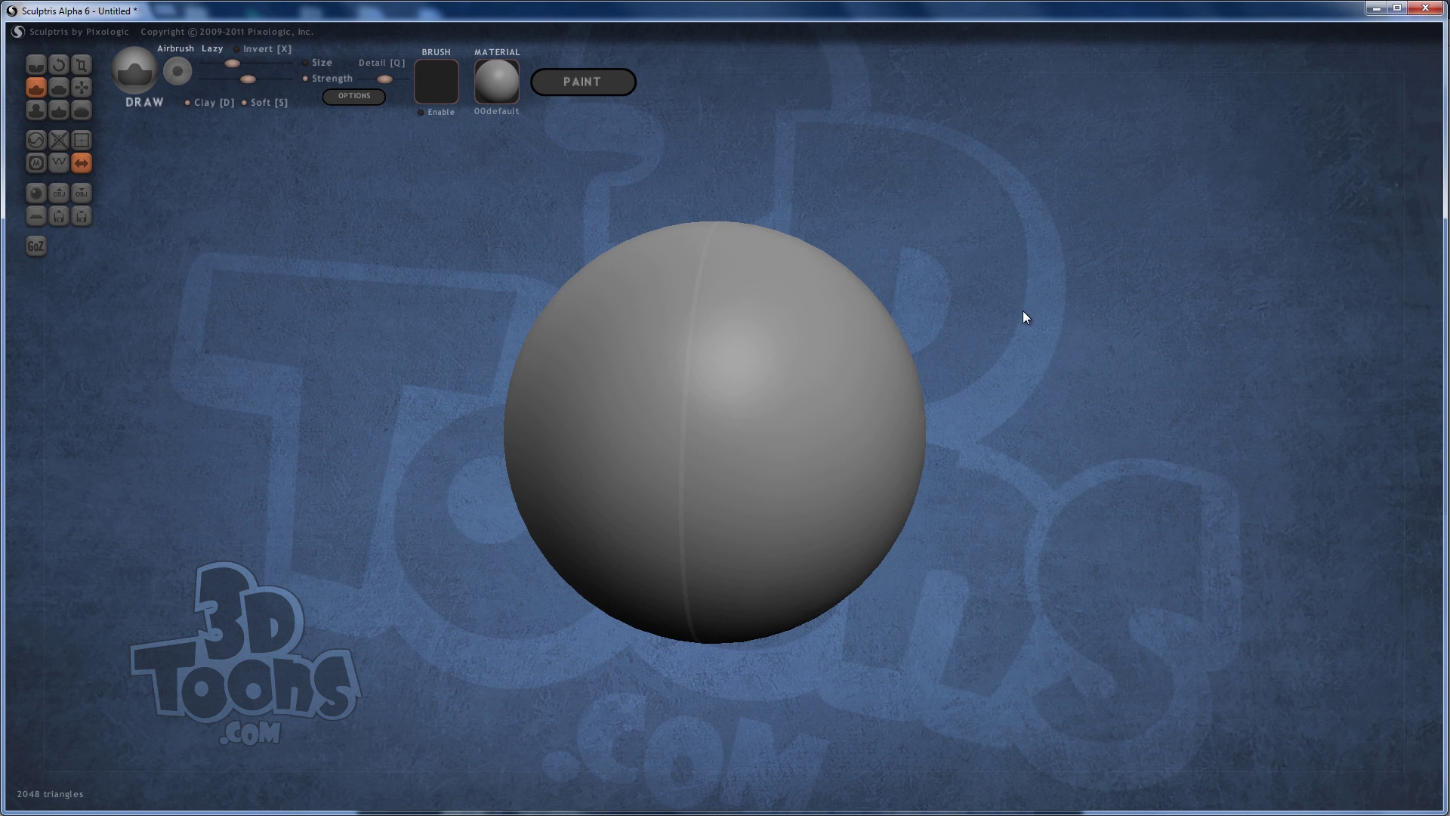
scroll(981, 307, up, 5)
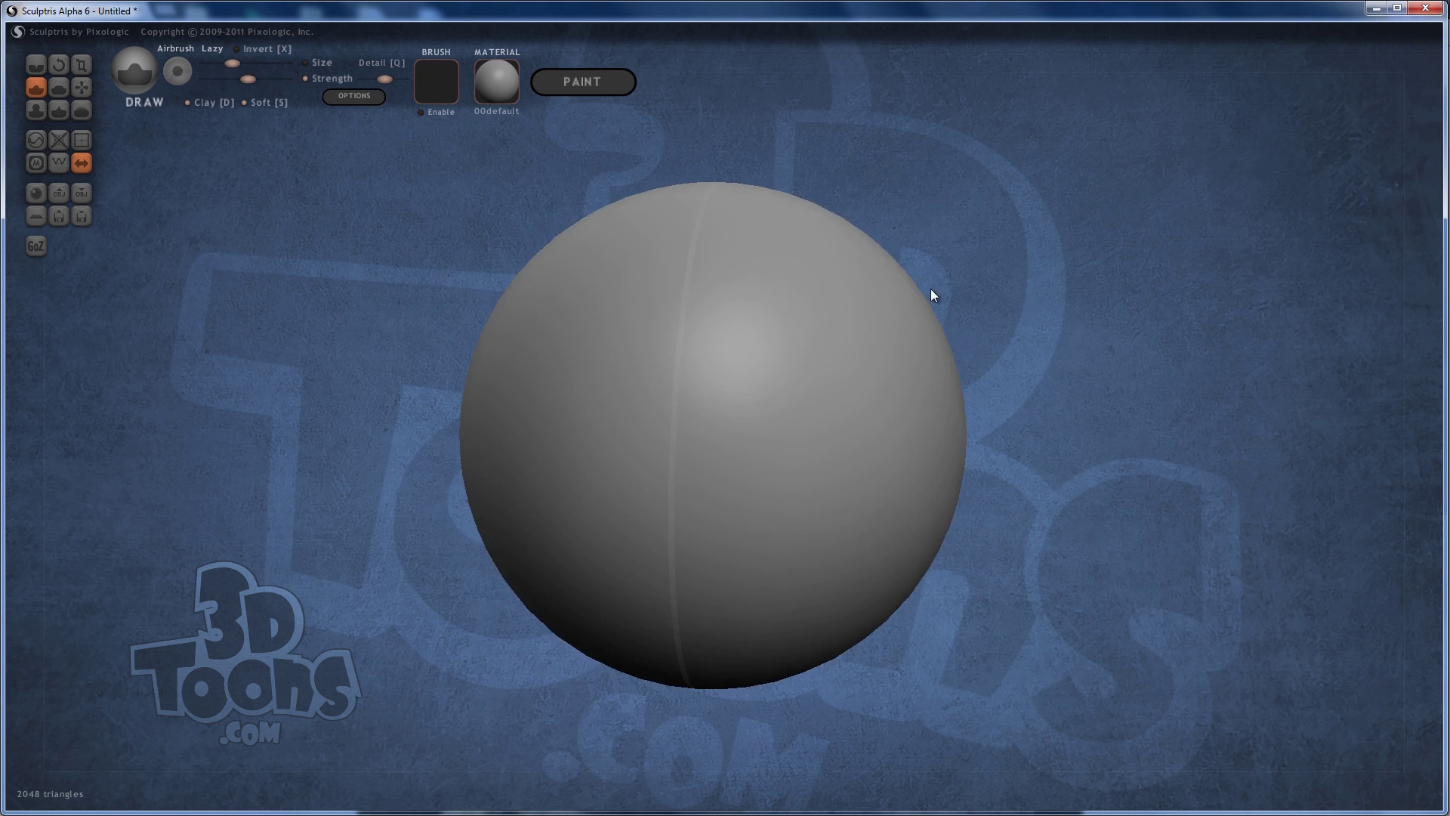
alt+right_drag(931, 290, 978, 221)
alt+right_drag(899, 293, 897, 289)
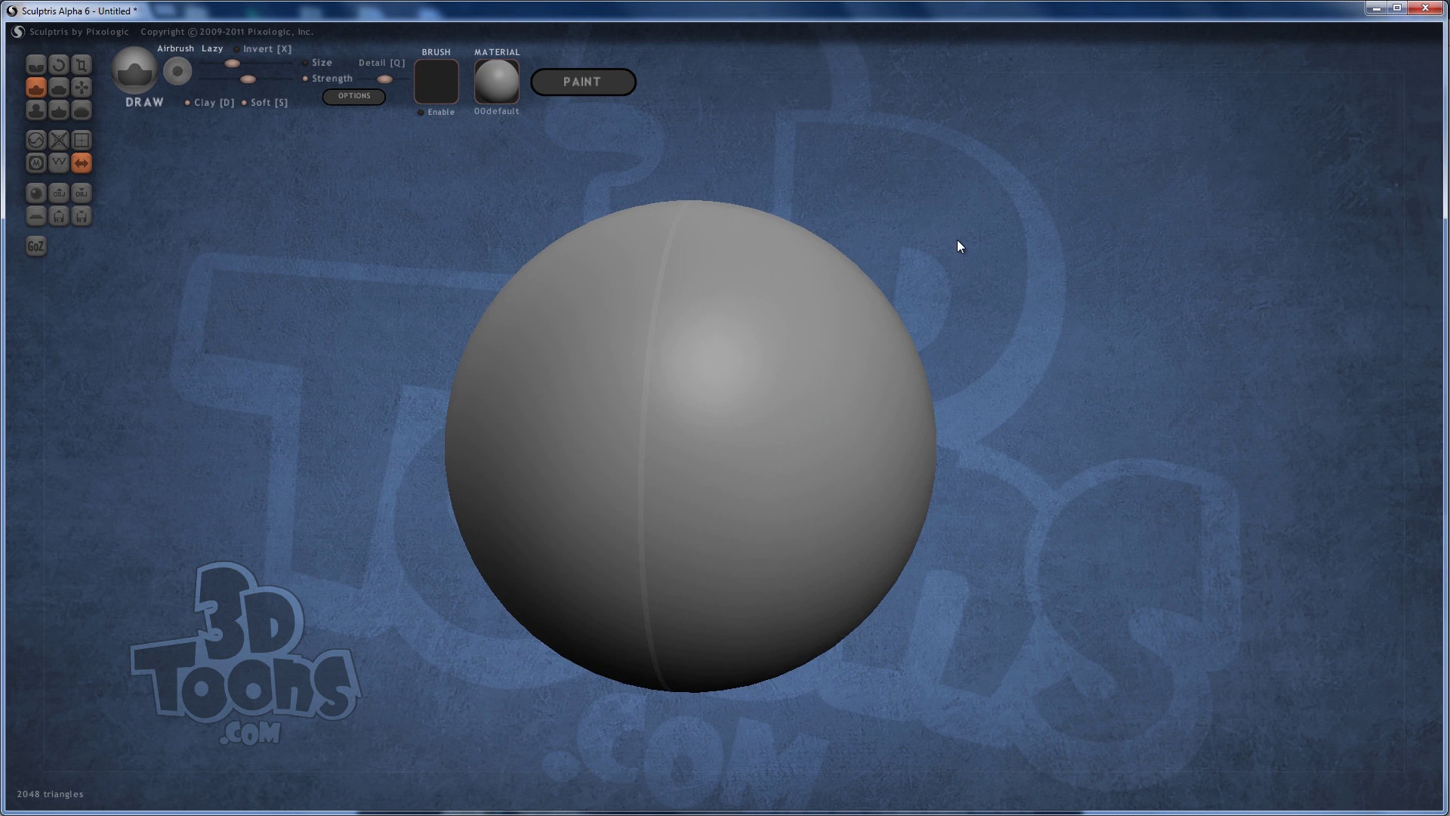
alt+right_drag(957, 276, 927, 280)
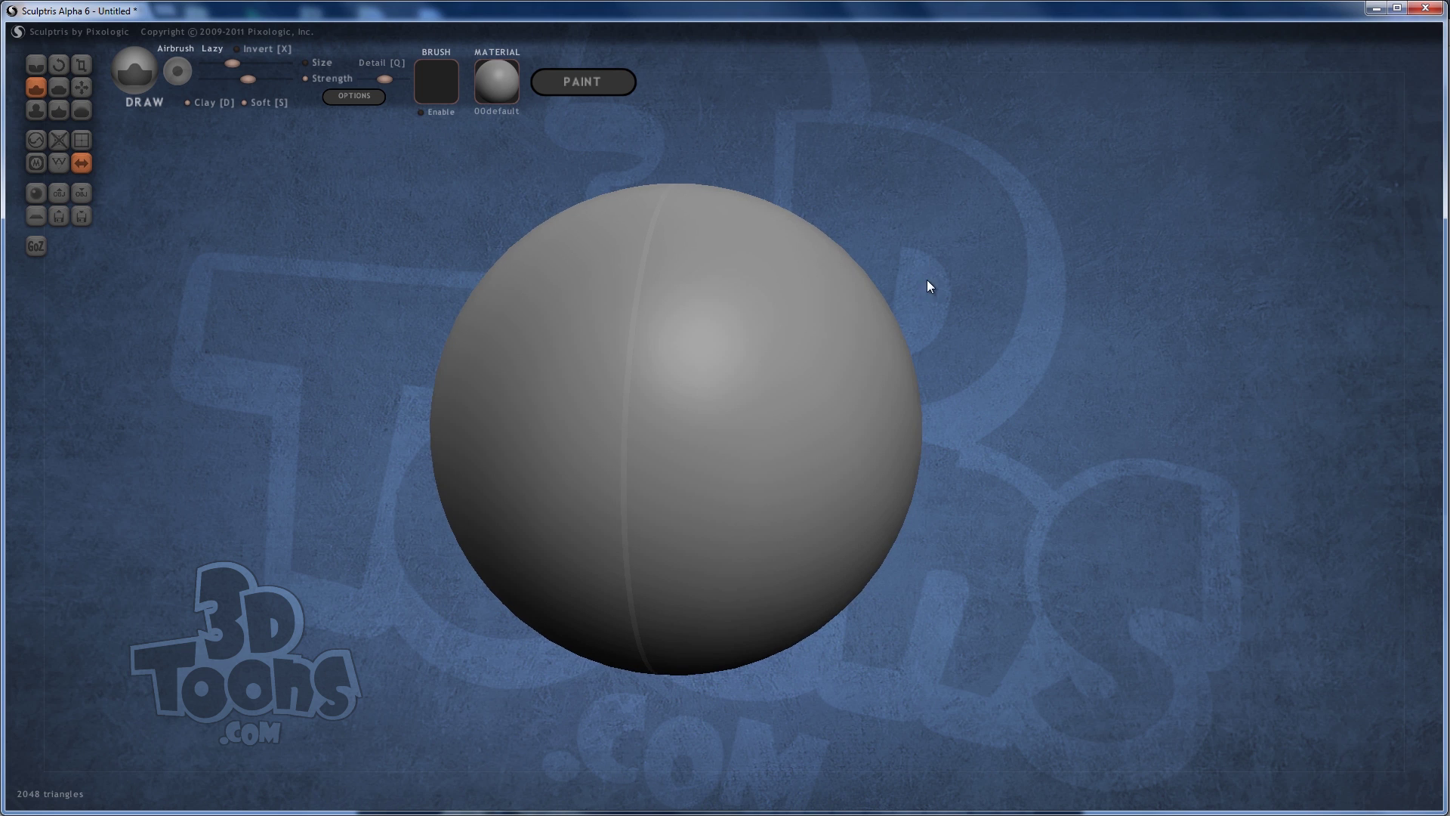
alt+right_drag(867, 237, 912, 210)
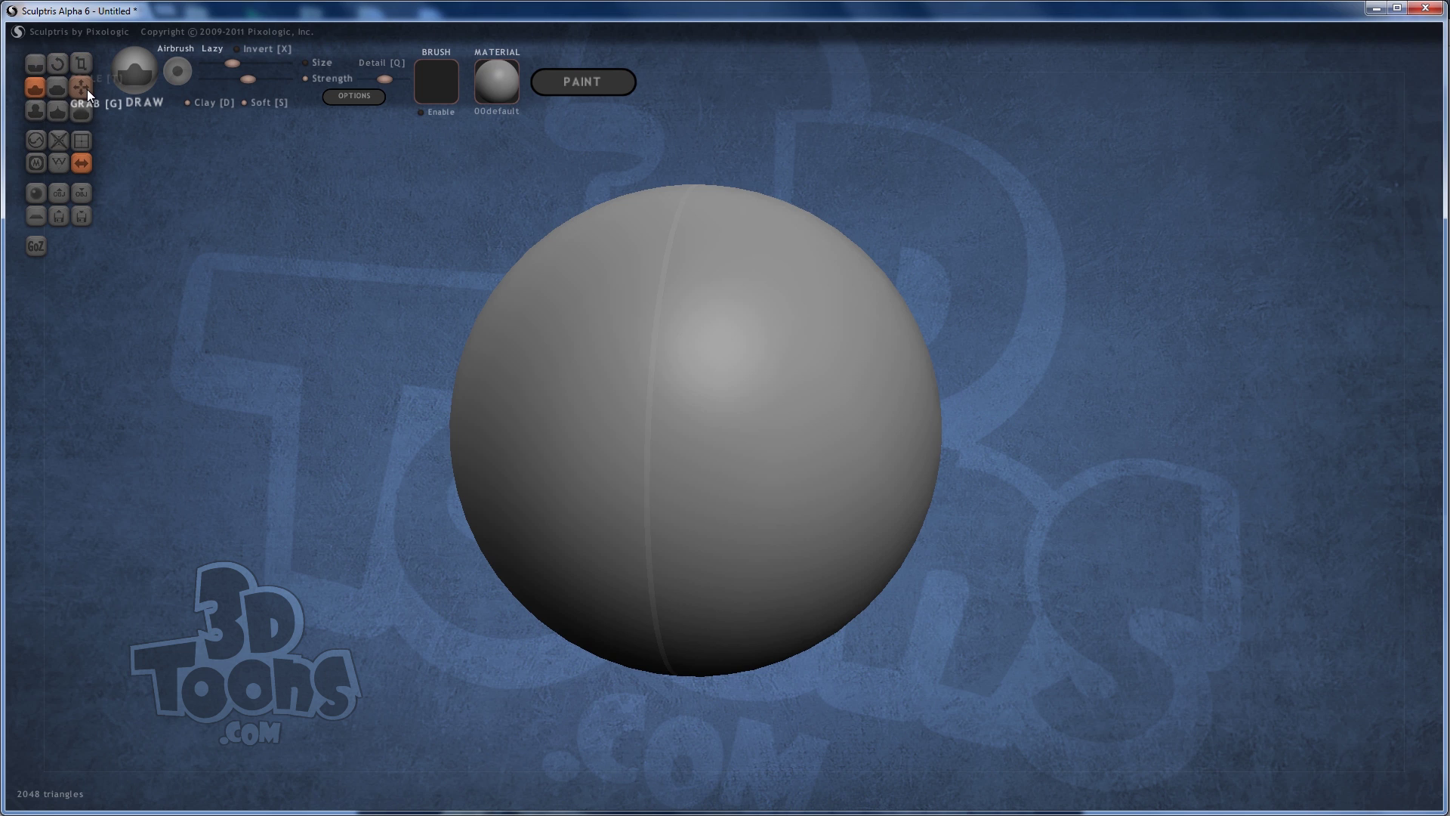
- Try twisting a small patch on the sphere's upper side with the Rotate tool
click(58, 65)
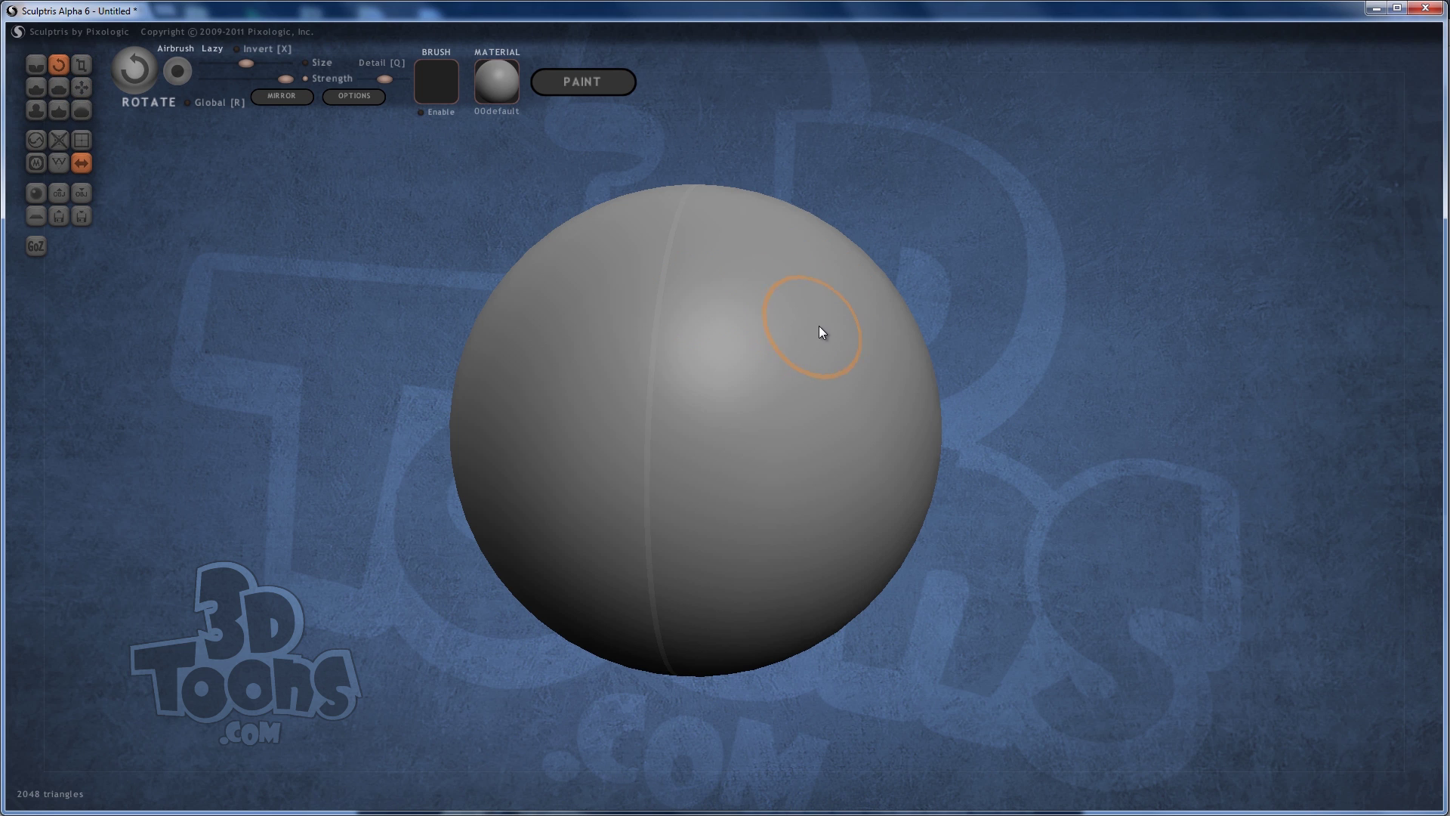
mouse_move(822, 331)
mouse_down()
mouse_move(844, 247)
mouse_move(953, 388)
mouse_move(930, 332)
mouse_move(842, 242)
mouse_move(747, 265)
mouse_move(722, 320)
mouse_move(768, 248)
mouse_move(809, 224)
mouse_up()
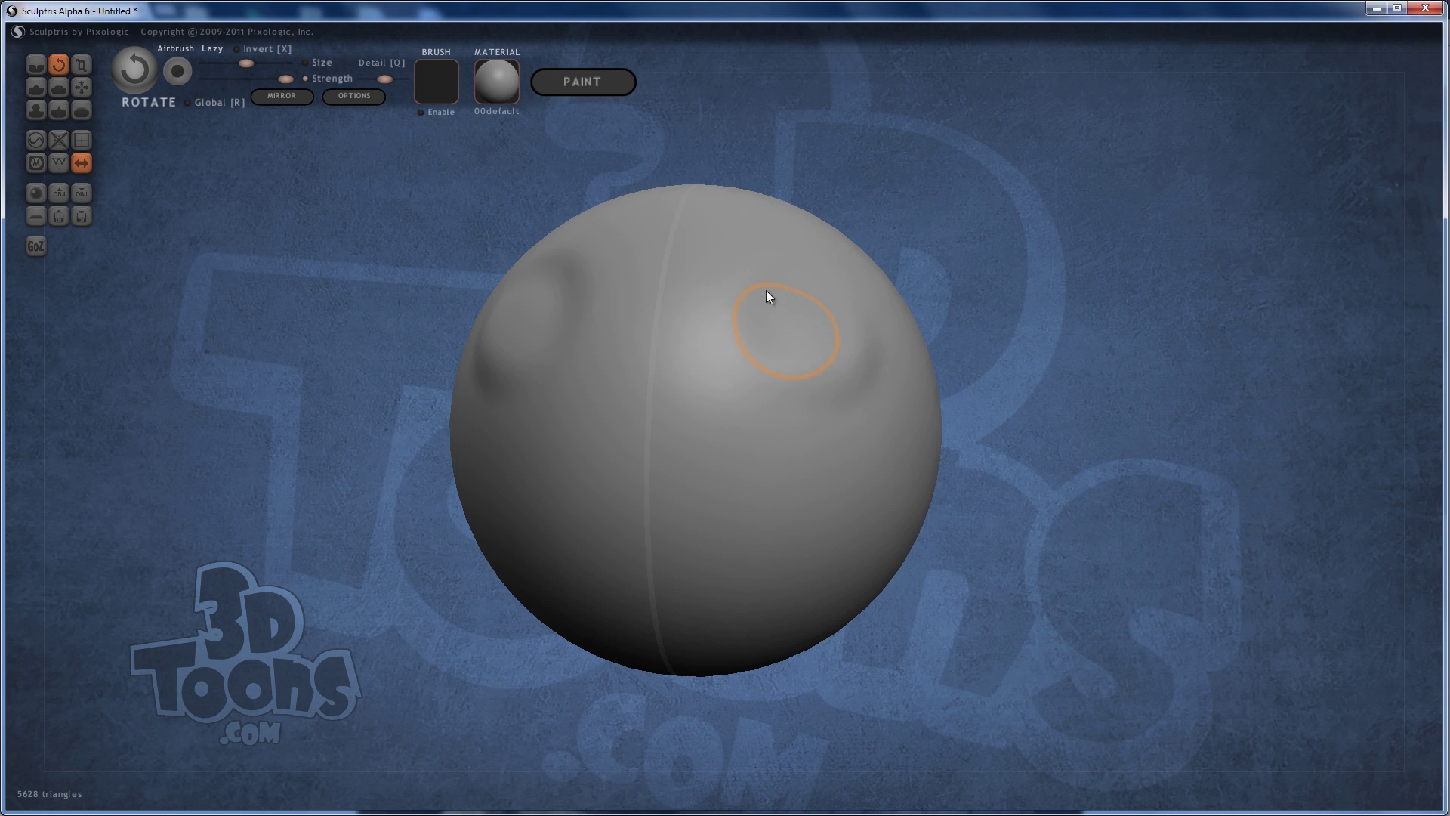
key(ctrl+z)
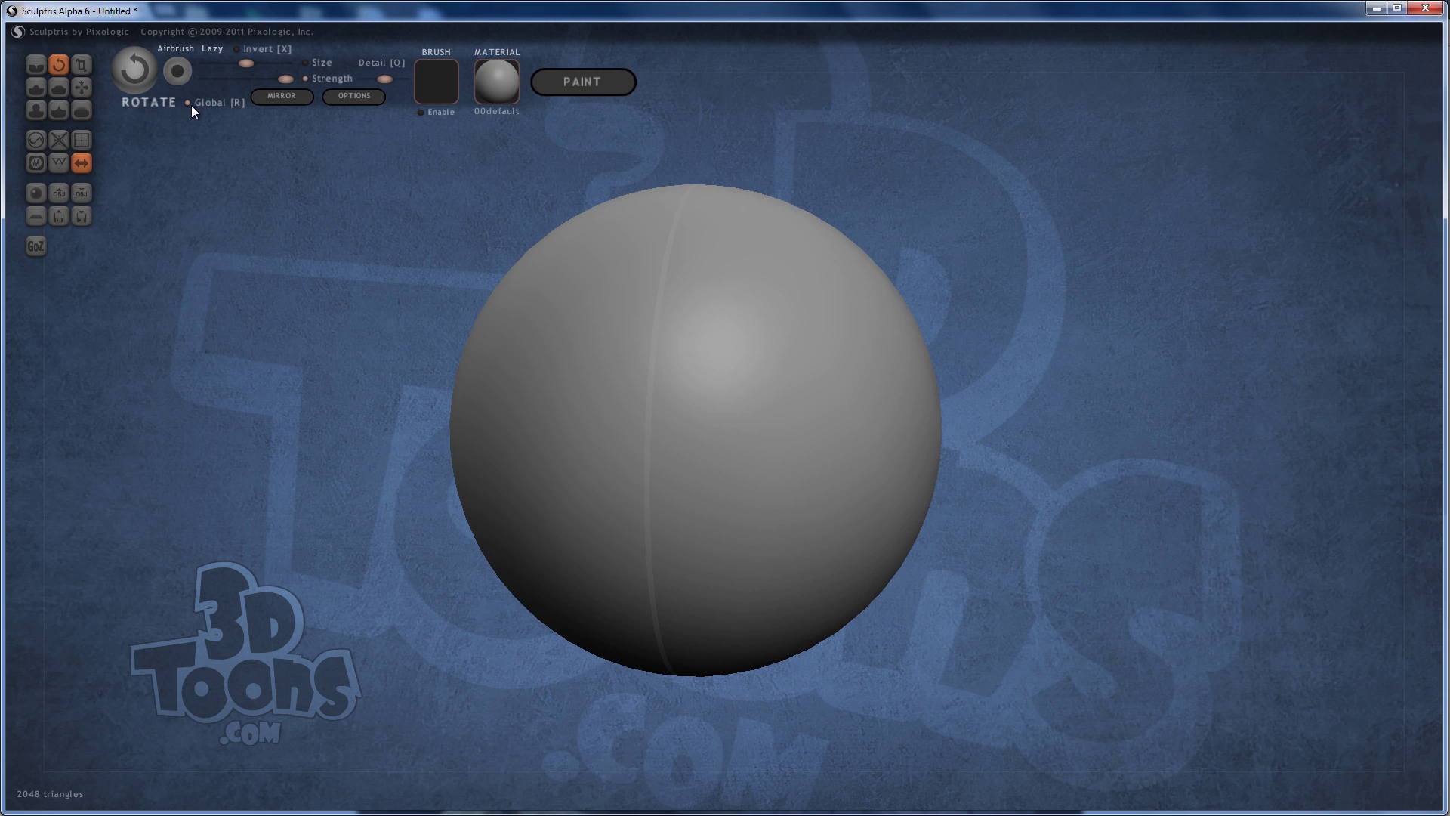
- Try the Scale tool on a patch of the sphere's upper side, and on the whole sphere with Global enabled
click(83, 65)
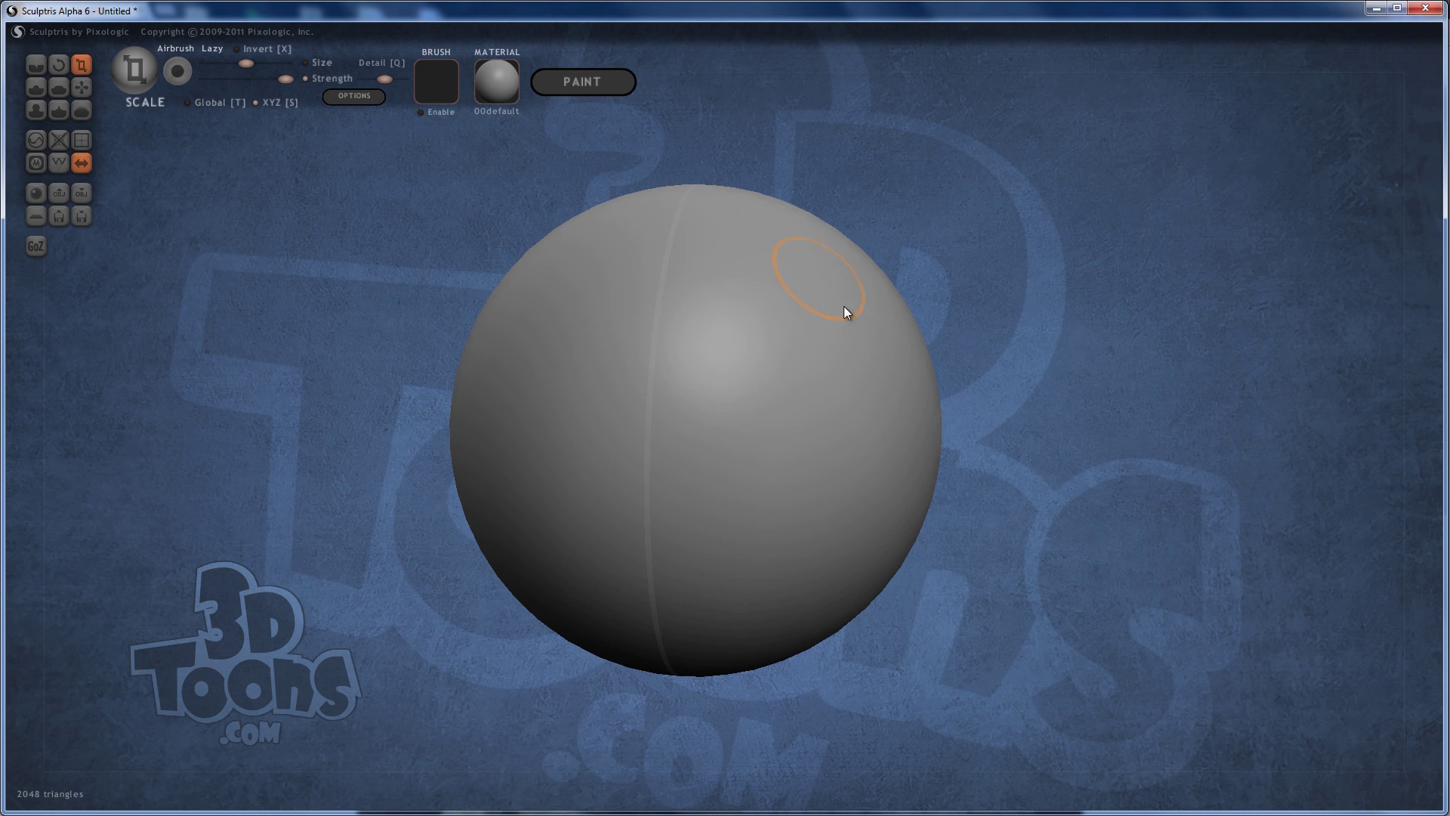
mouse_move(844, 306)
mouse_down()
mouse_move(1047, 160)
mouse_move(800, 330)
mouse_up()
key(ctrl+z)
key(ctrl+z)
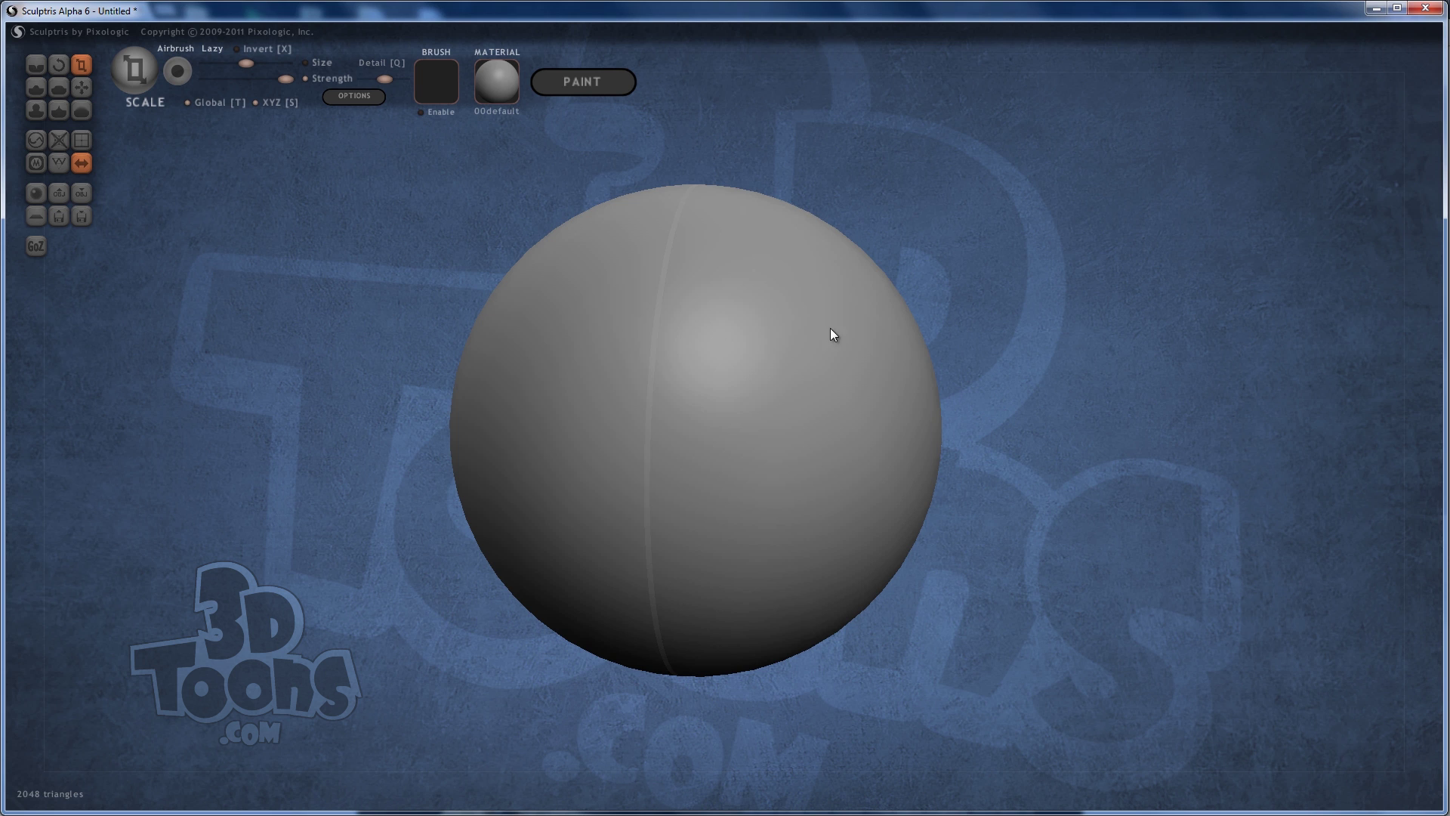
drag(830, 331, 550, 228)
- Switch to the Grab brush and enlarge its size over the sphere's upper side
click(82, 86)
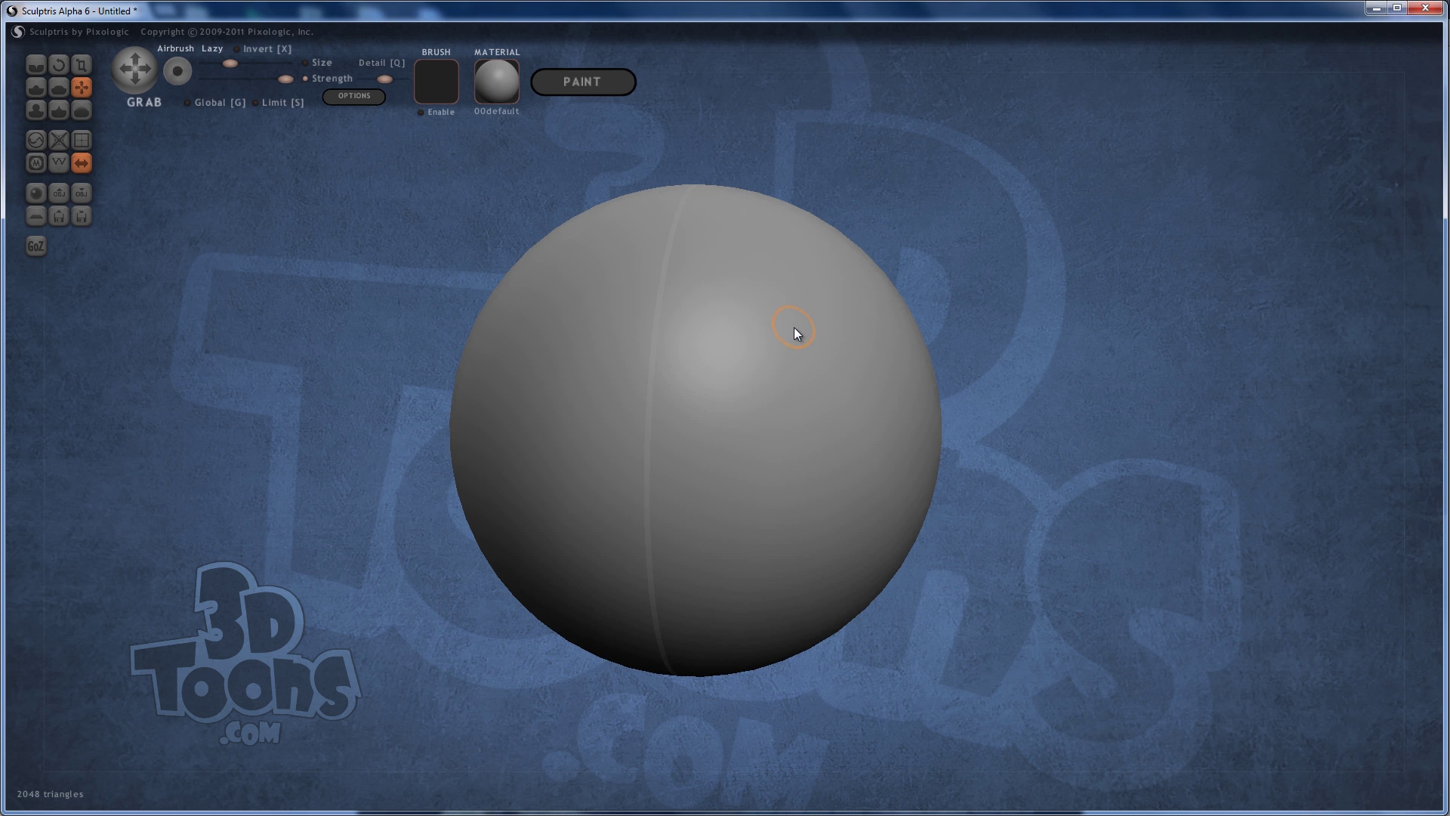
scroll(801, 316, up, 5)
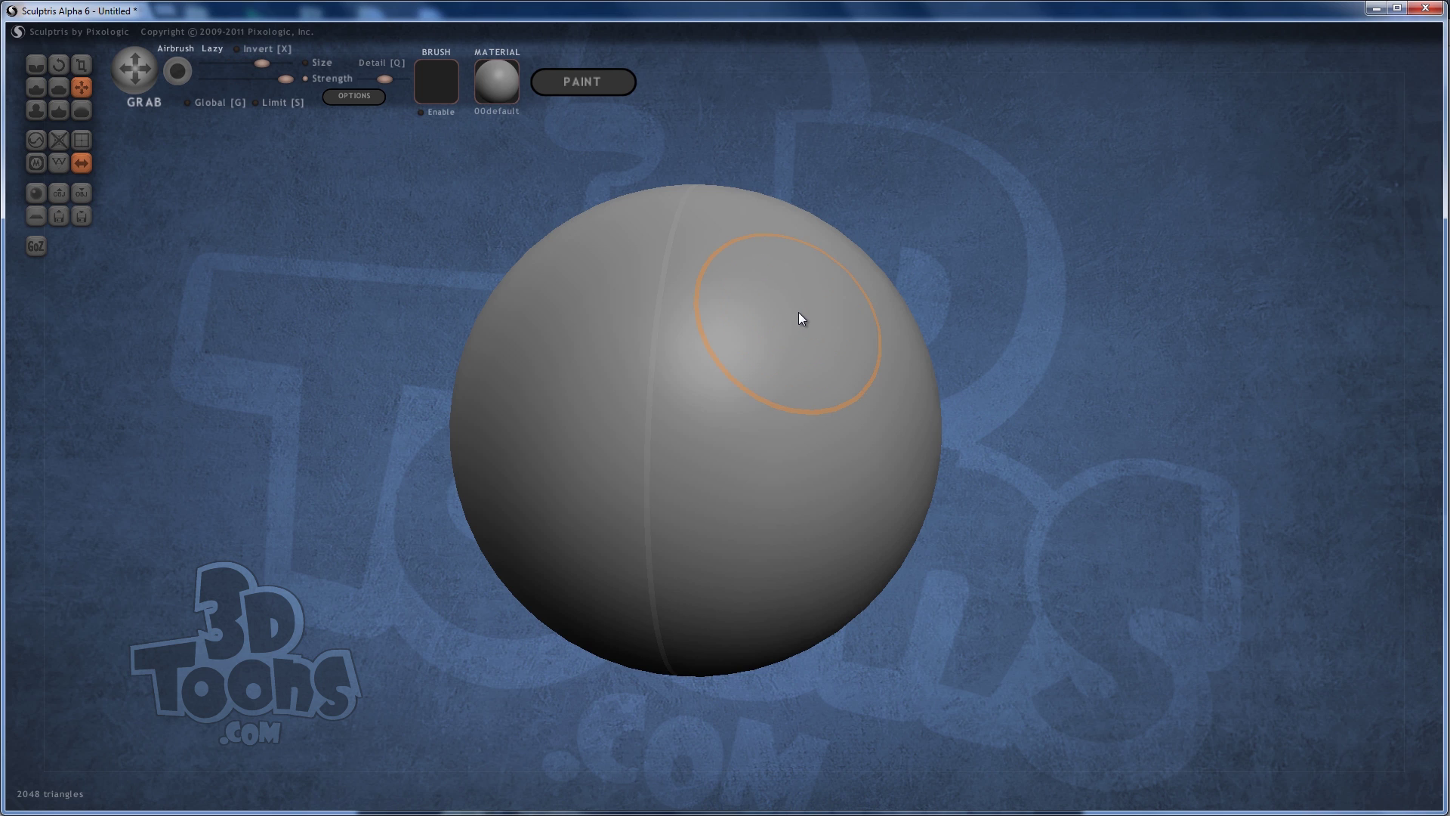
scroll(800, 317, down, 2)
scroll(799, 318, up, 3)
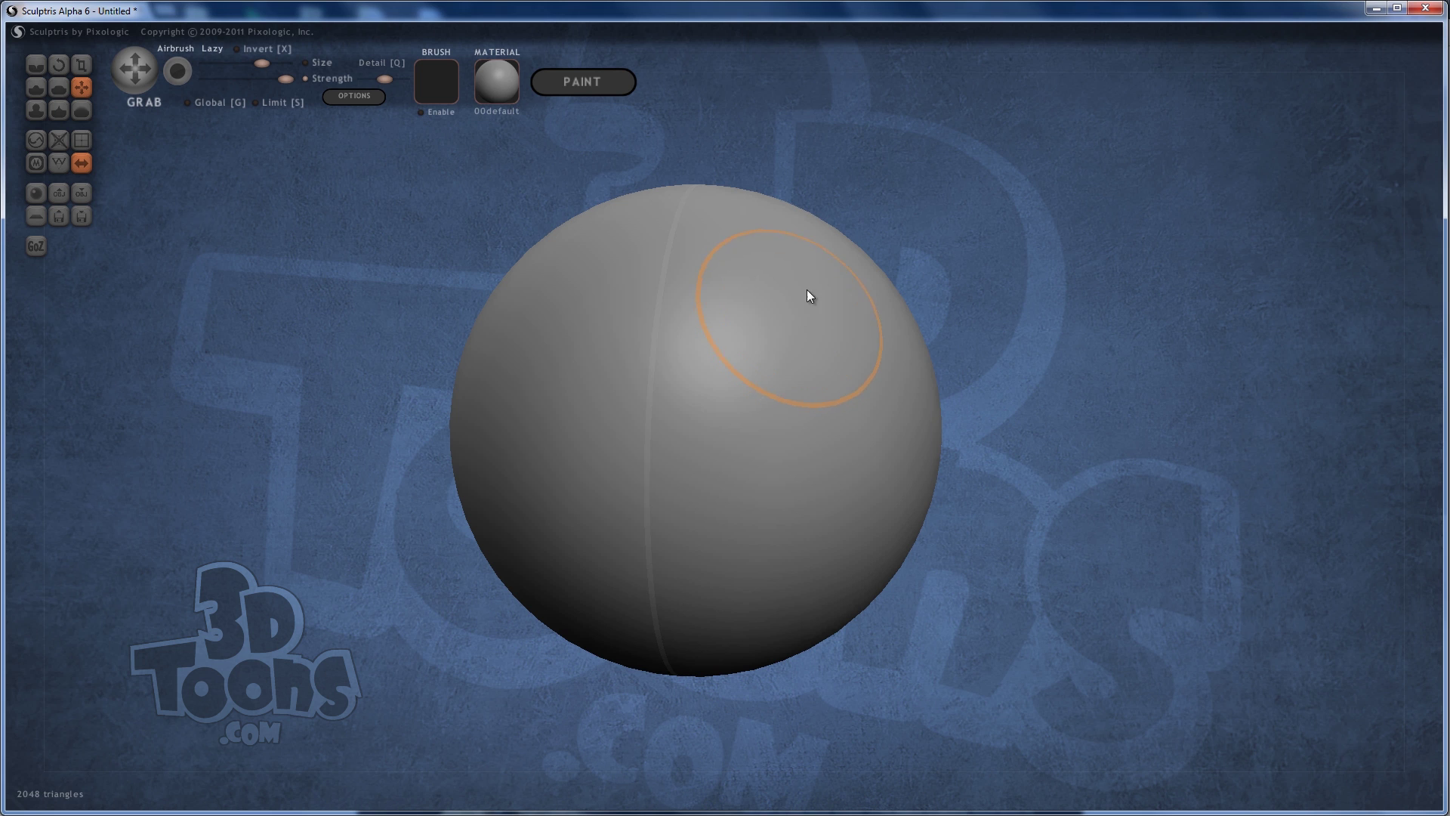
- Try pulling broad mirrored bumps outward from the sphere's upper sides with the Grab brush
mouse_move(875, 310)
mouse_down()
mouse_move(1103, 211)
mouse_move(954, 281)
mouse_up()
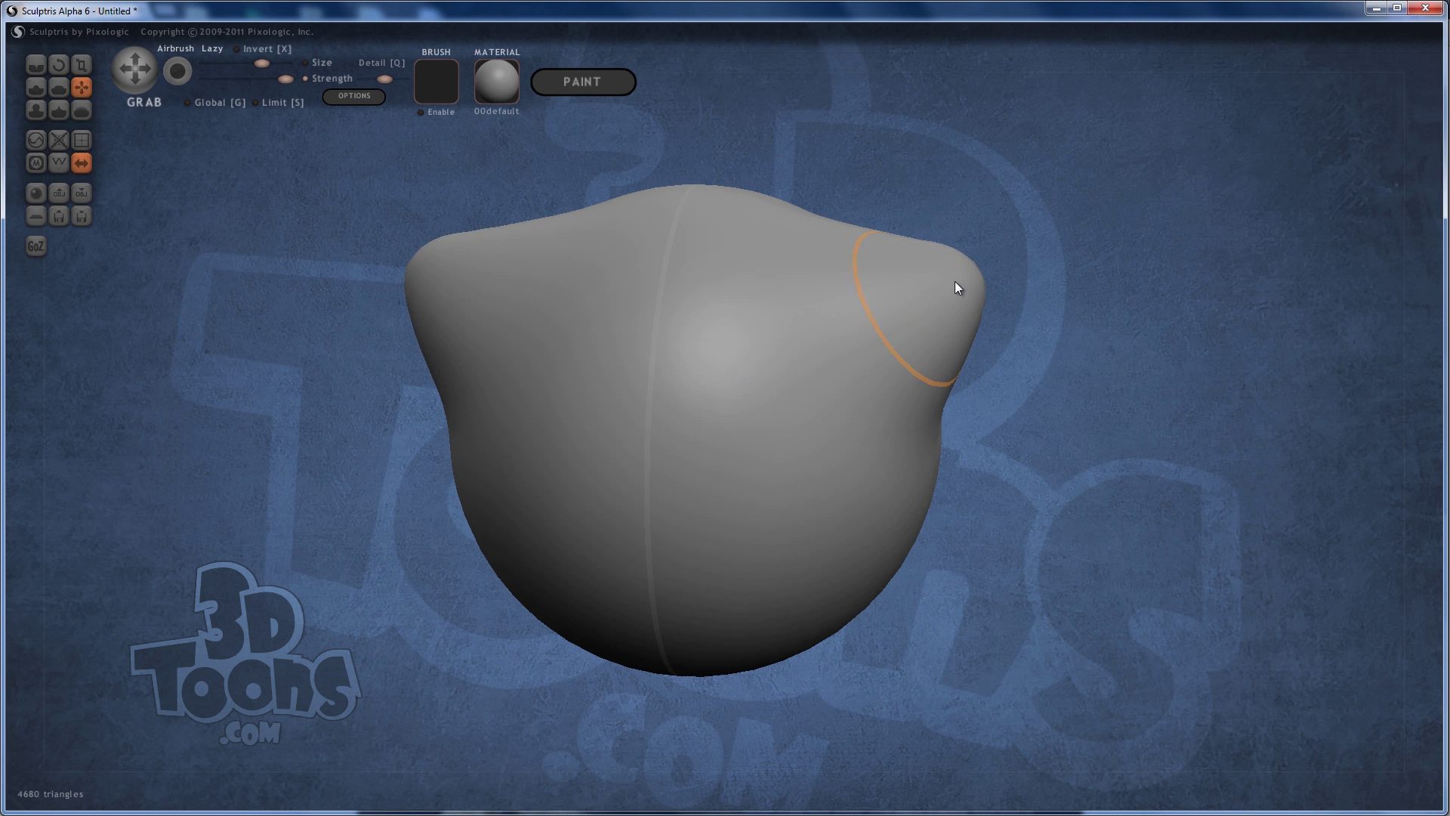
key(ctrl+z)
- Reduce the Grab brush's size and strength using the pop-up brush controls
key(space)
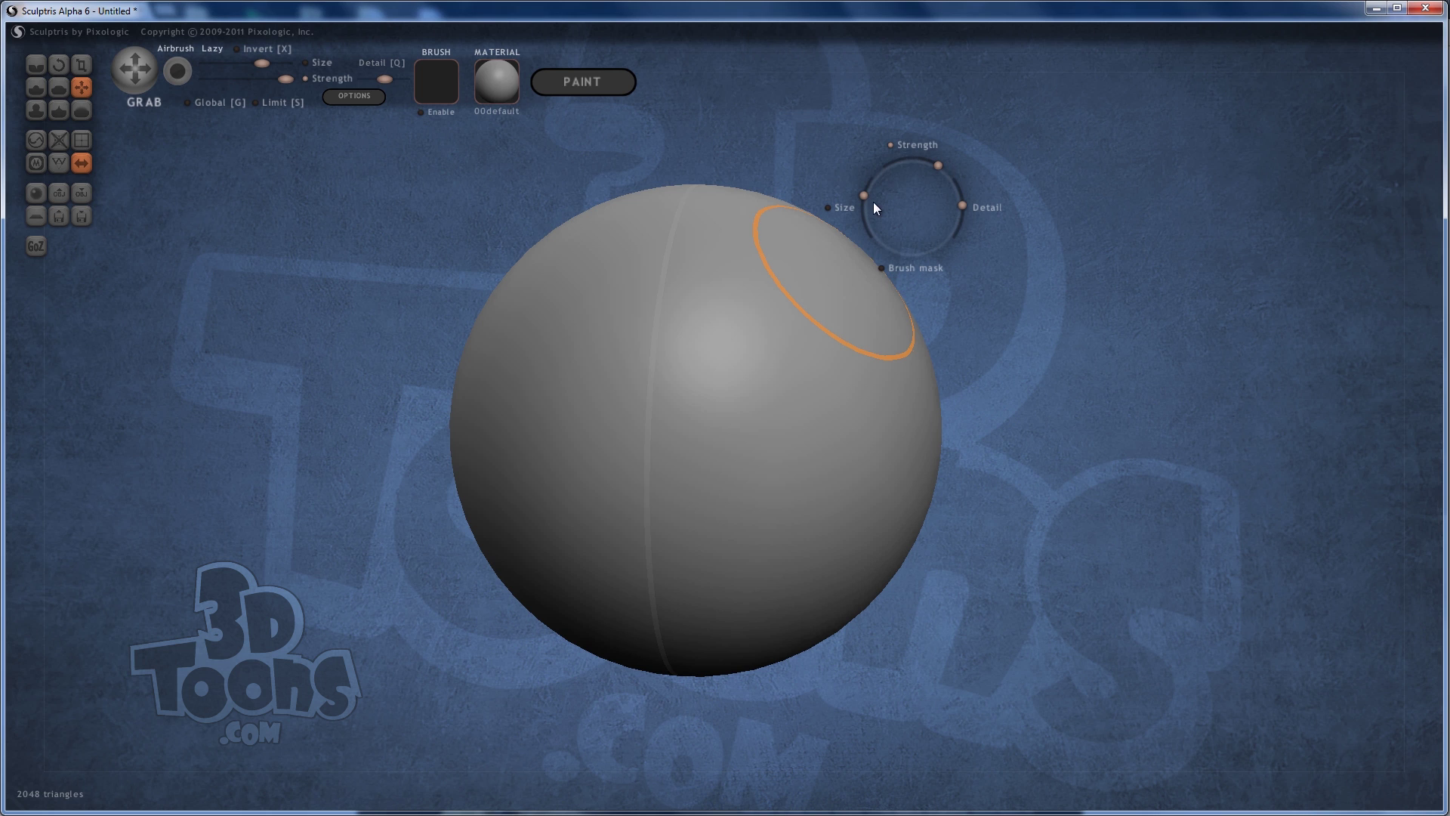
mouse_move(850, 144)
mouse_down()
mouse_move(807, 211)
mouse_move(855, 126)
mouse_move(817, 179)
mouse_move(854, 153)
mouse_move(822, 179)
mouse_move(830, 148)
mouse_move(847, 157)
mouse_up()
mouse_move(847, 164)
mouse_down()
mouse_move(831, 180)
mouse_move(832, 139)
mouse_move(826, 195)
mouse_move(826, 148)
mouse_move(826, 165)
mouse_move(877, 136)
mouse_move(924, 160)
mouse_move(903, 158)
mouse_move(864, 200)
mouse_move(835, 187)
mouse_move(835, 161)
mouse_move(835, 181)
mouse_move(849, 173)
mouse_up()
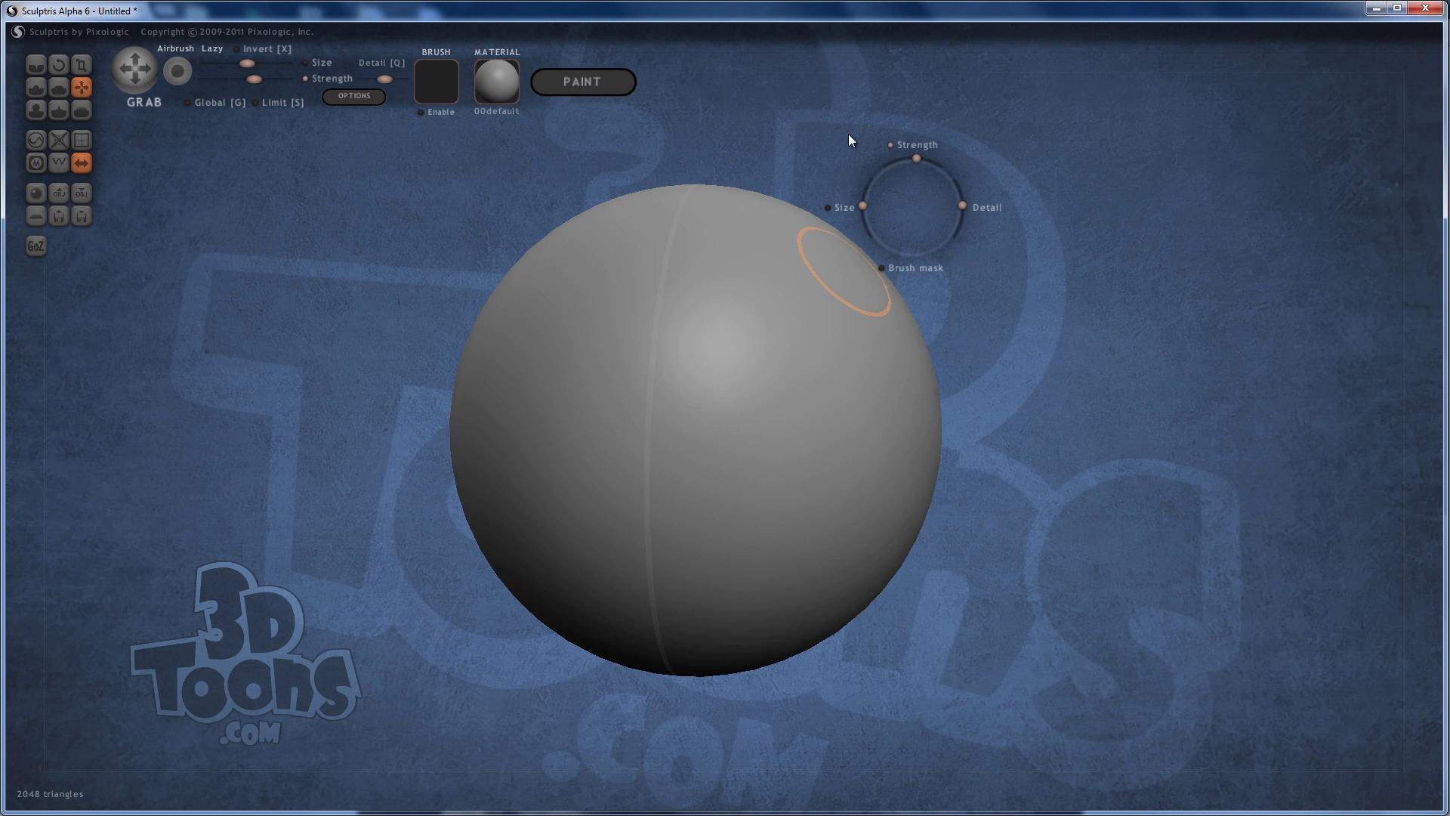
key(space)
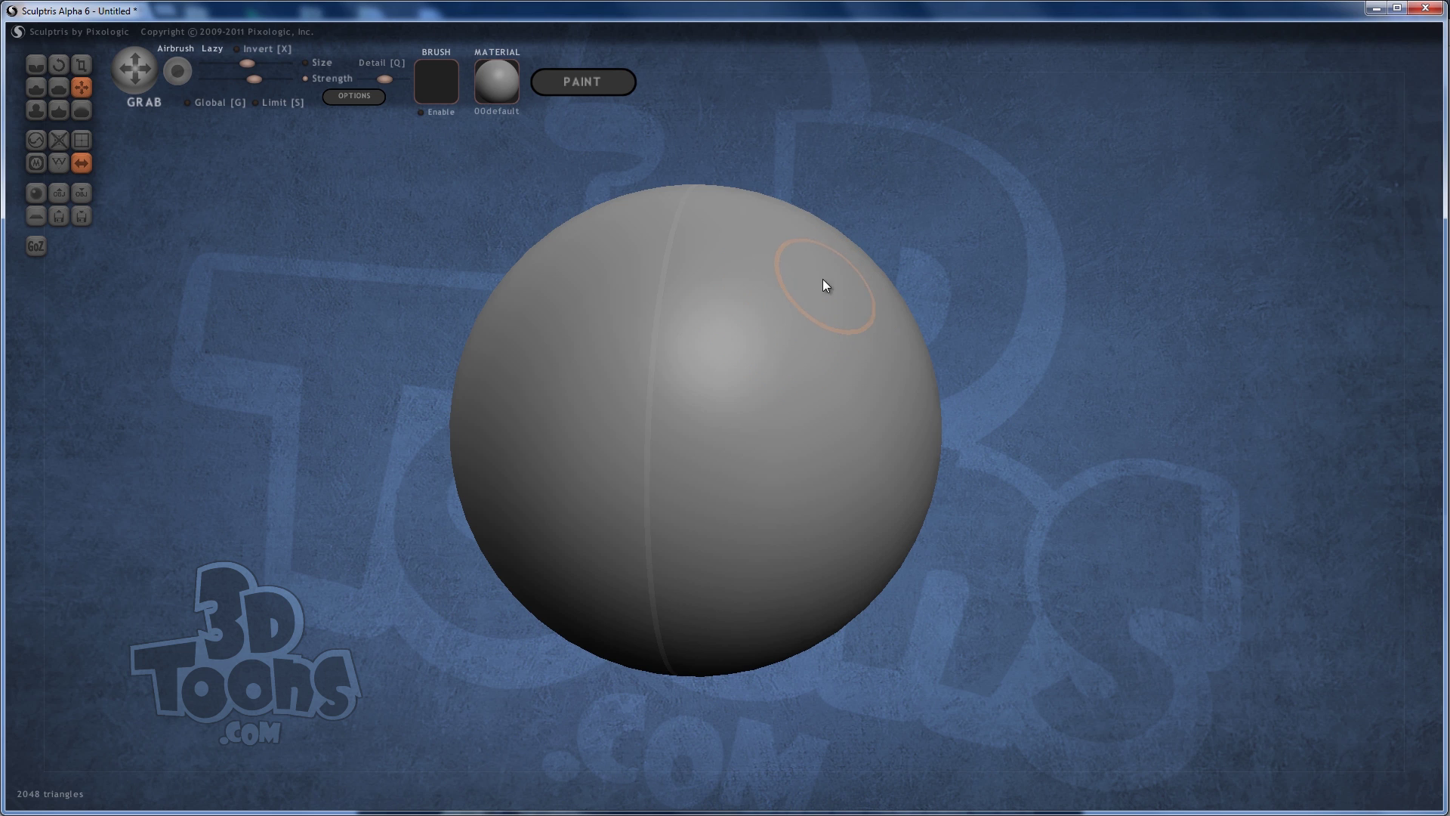
- Try pulling long tapered mirrored horns out of the sphere's upper sides with the Grab brush
mouse_move(838, 278)
mouse_down()
mouse_move(949, 269)
mouse_move(1078, 217)
mouse_up()
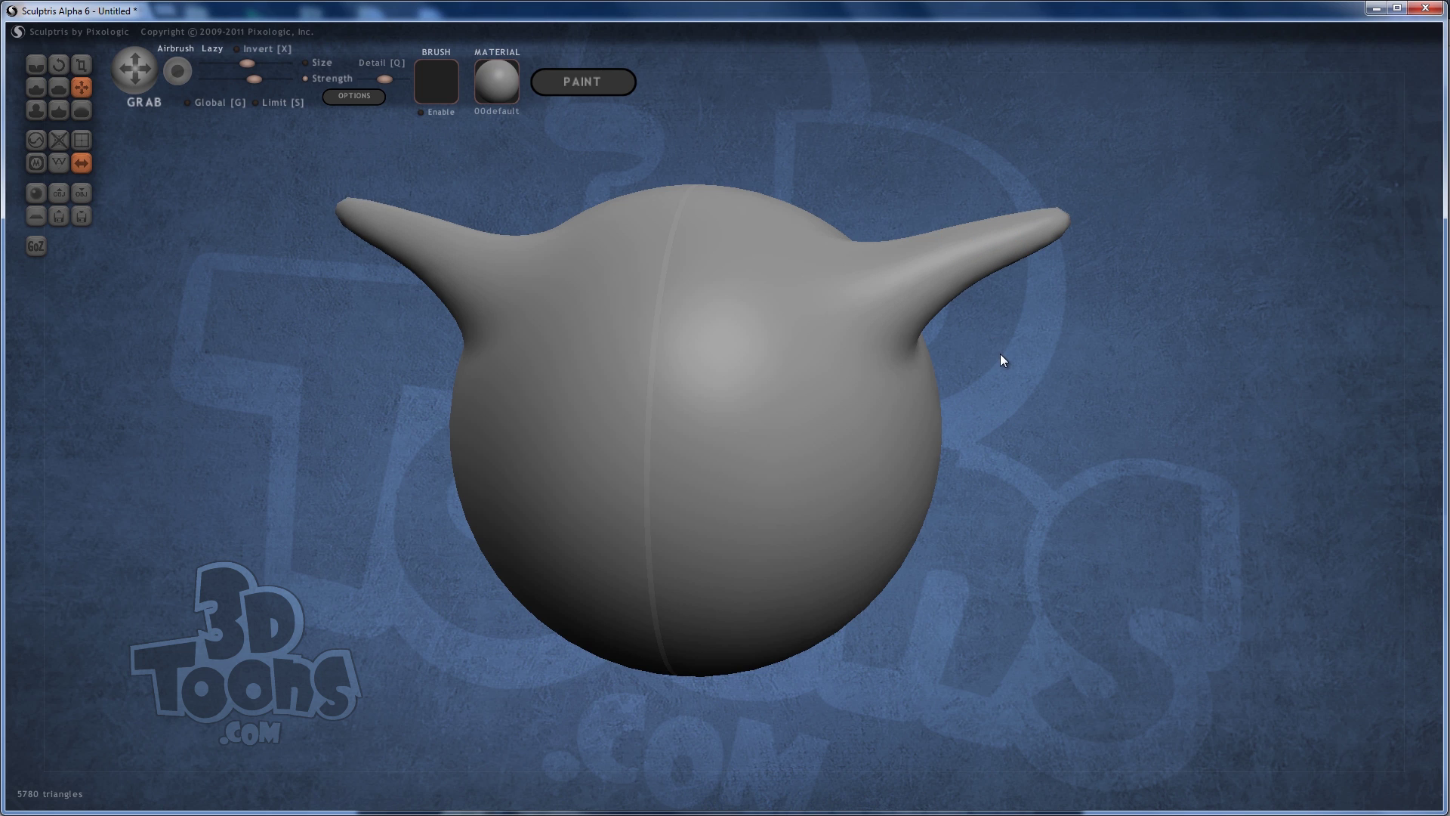
key(ctrl+z)
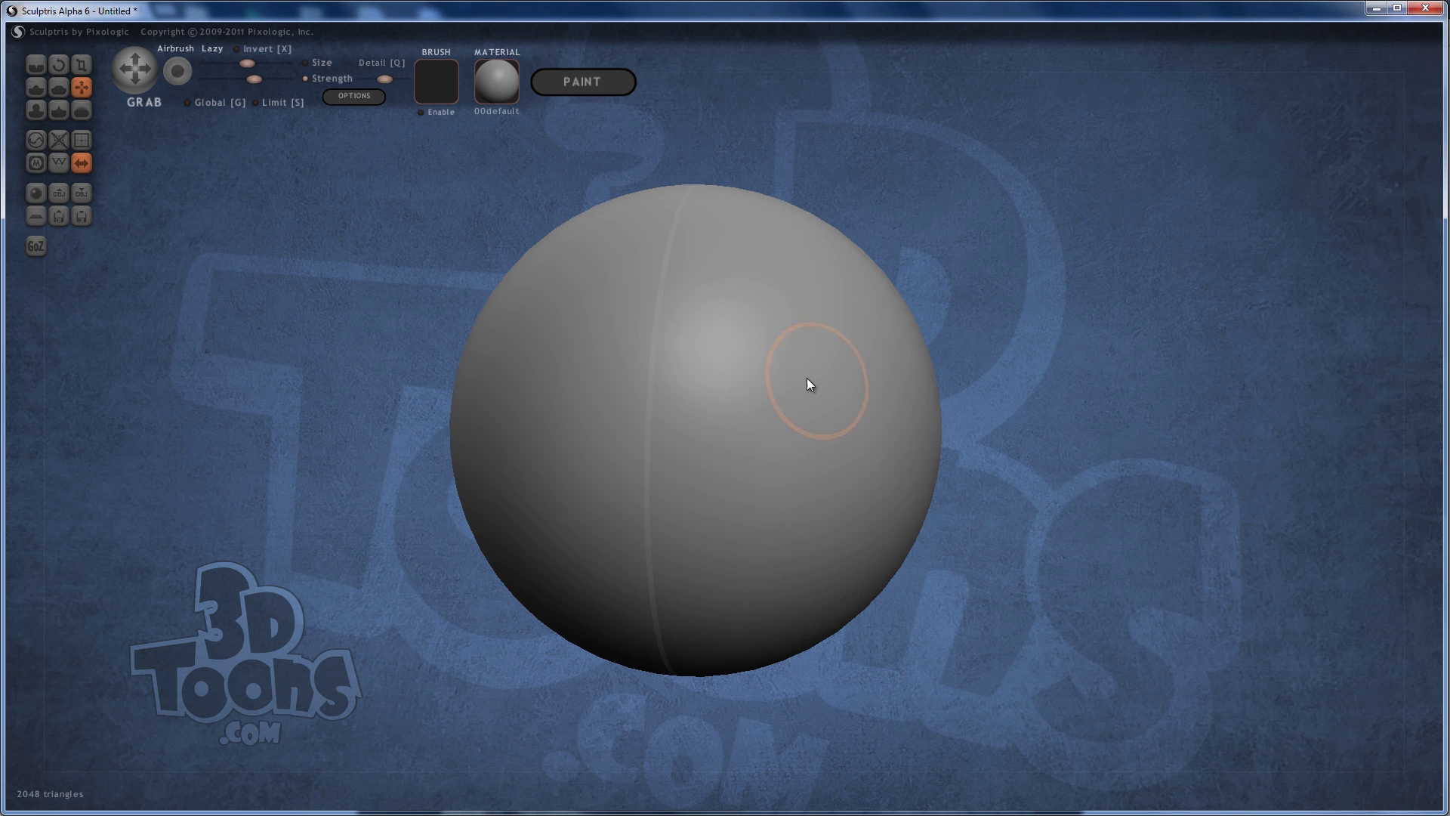
- Show the wireframe on the sphere and examine its triangle mesh
click(59, 163)
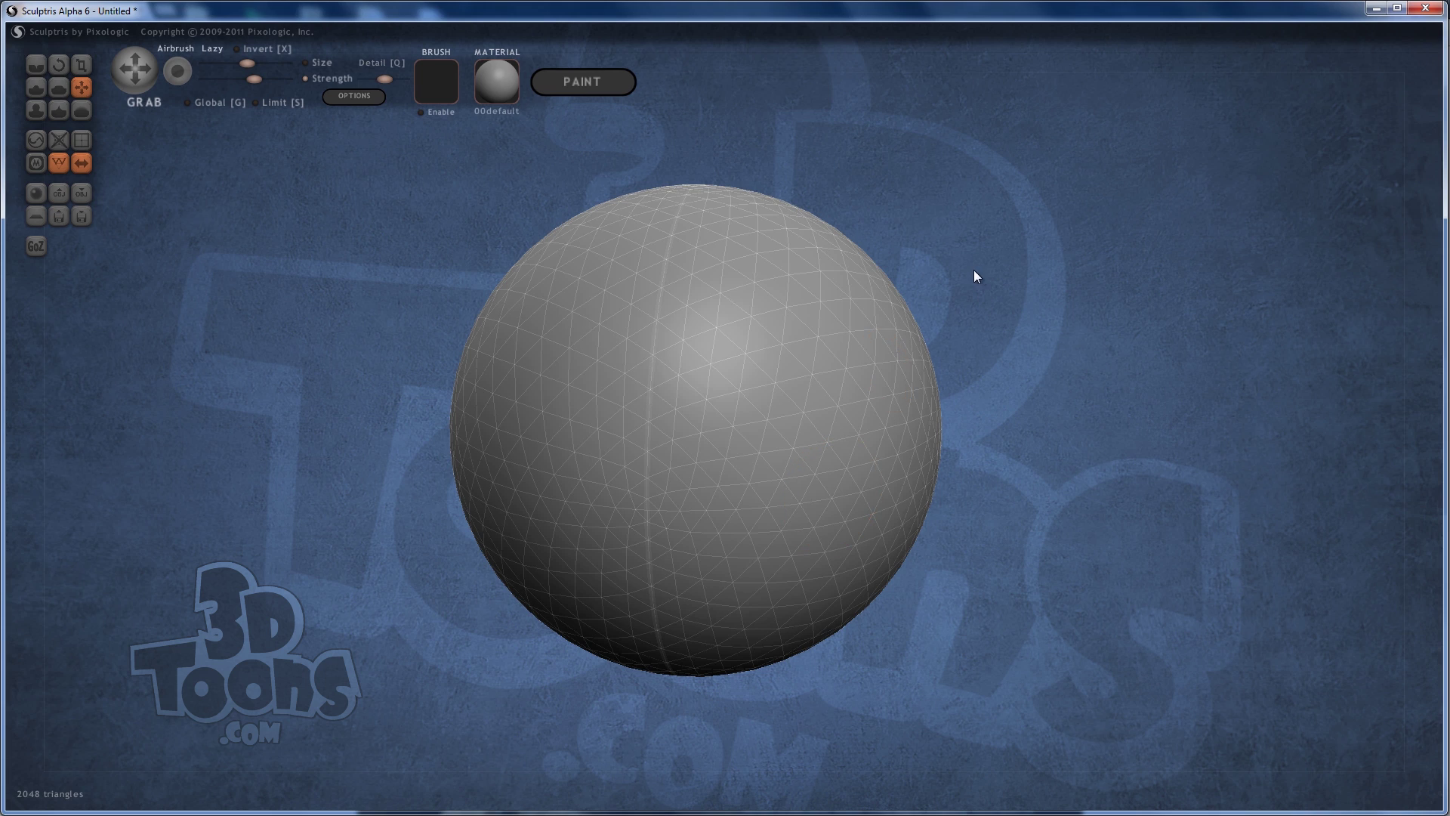
scroll(944, 242, down, 3)
mouse_move(990, 265)
mouse_down()
mouse_move(776, 294)
mouse_move(941, 231)
mouse_move(995, 183)
mouse_move(1010, 259)
mouse_move(981, 268)
mouse_up()
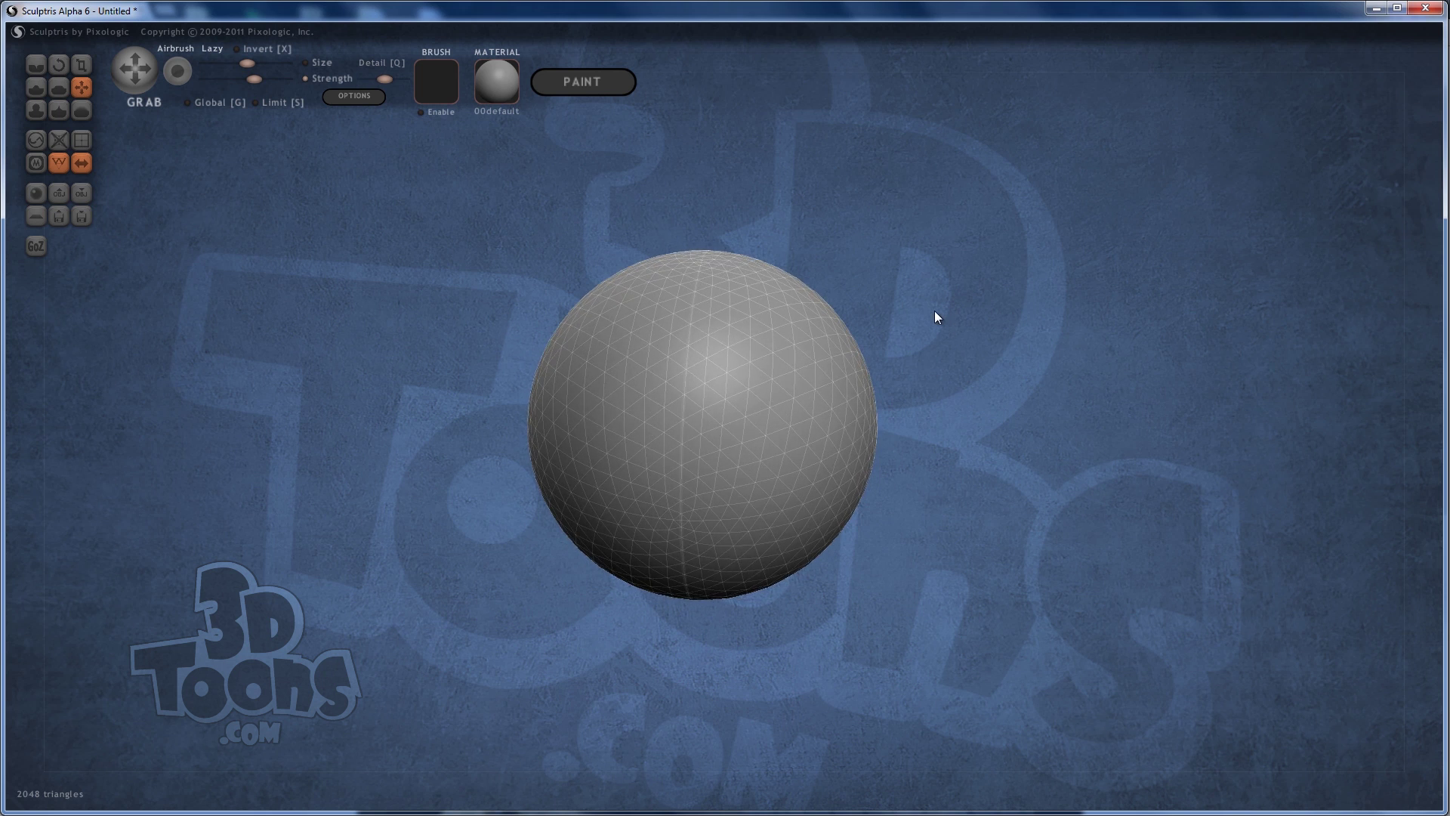
scroll(933, 309, up, 3)
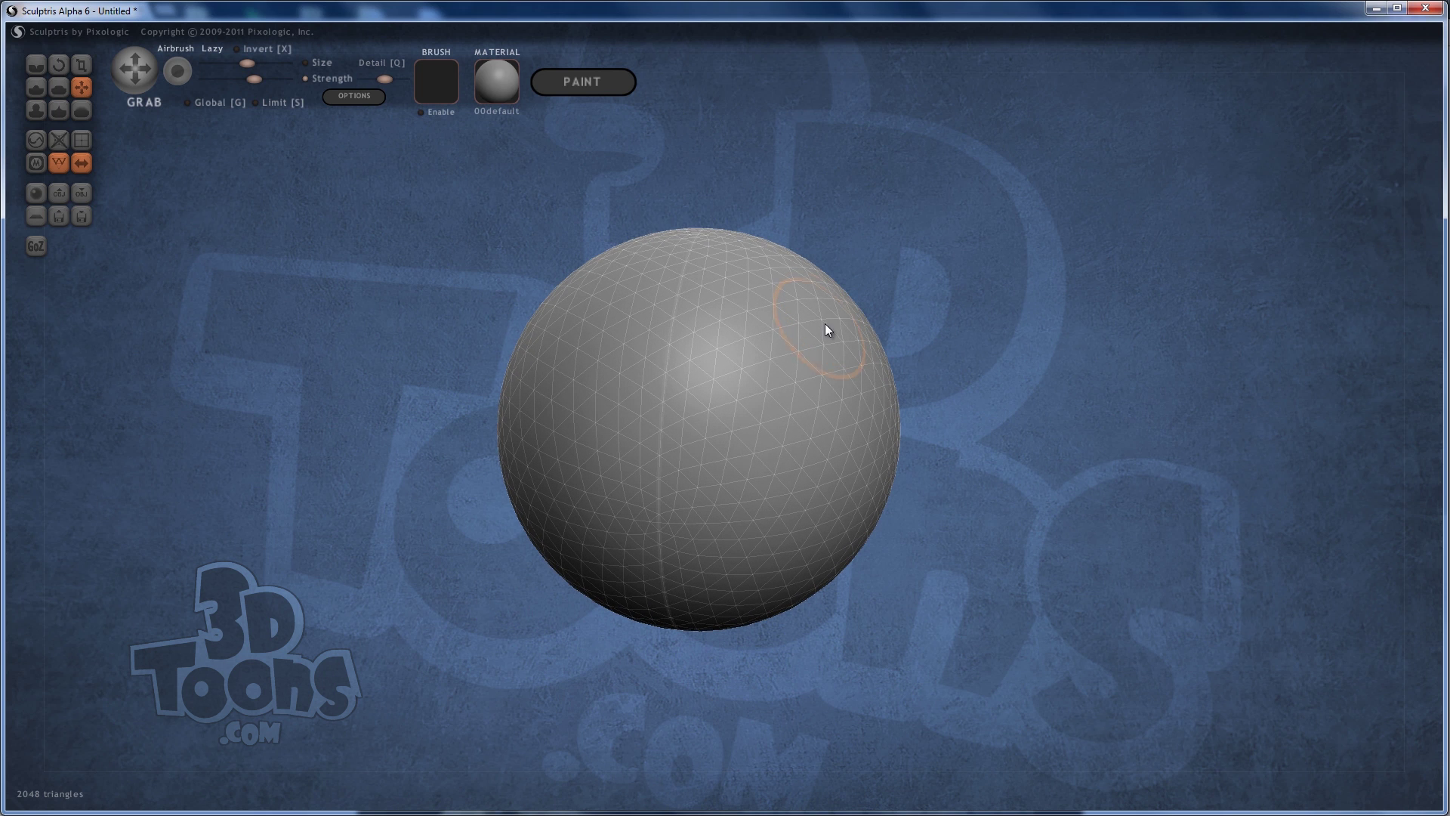
- Try pulling long, winding mirrored tentacles from the sphere with the Grab brush, and reset to a new sphere
mouse_move(796, 324)
mouse_down()
mouse_move(877, 239)
mouse_move(991, 187)
mouse_move(1030, 189)
mouse_move(1054, 226)
mouse_move(1059, 298)
mouse_move(1026, 428)
mouse_move(1081, 502)
mouse_move(1195, 489)
mouse_move(1262, 379)
mouse_move(1256, 233)
mouse_move(1175, 146)
mouse_move(1027, 112)
mouse_move(904, 110)
mouse_move(887, 140)
mouse_up()
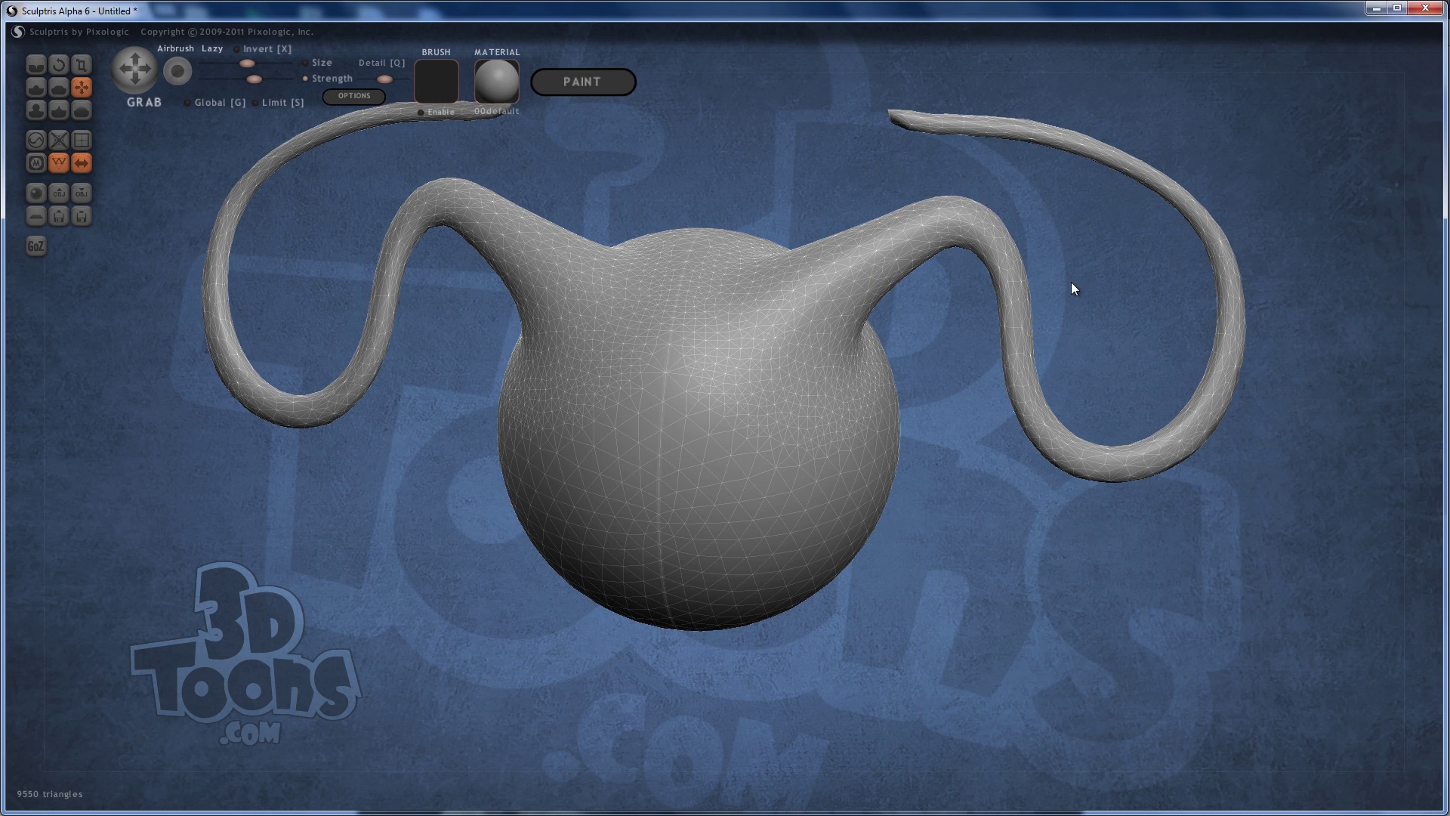
key(ctrl+n)
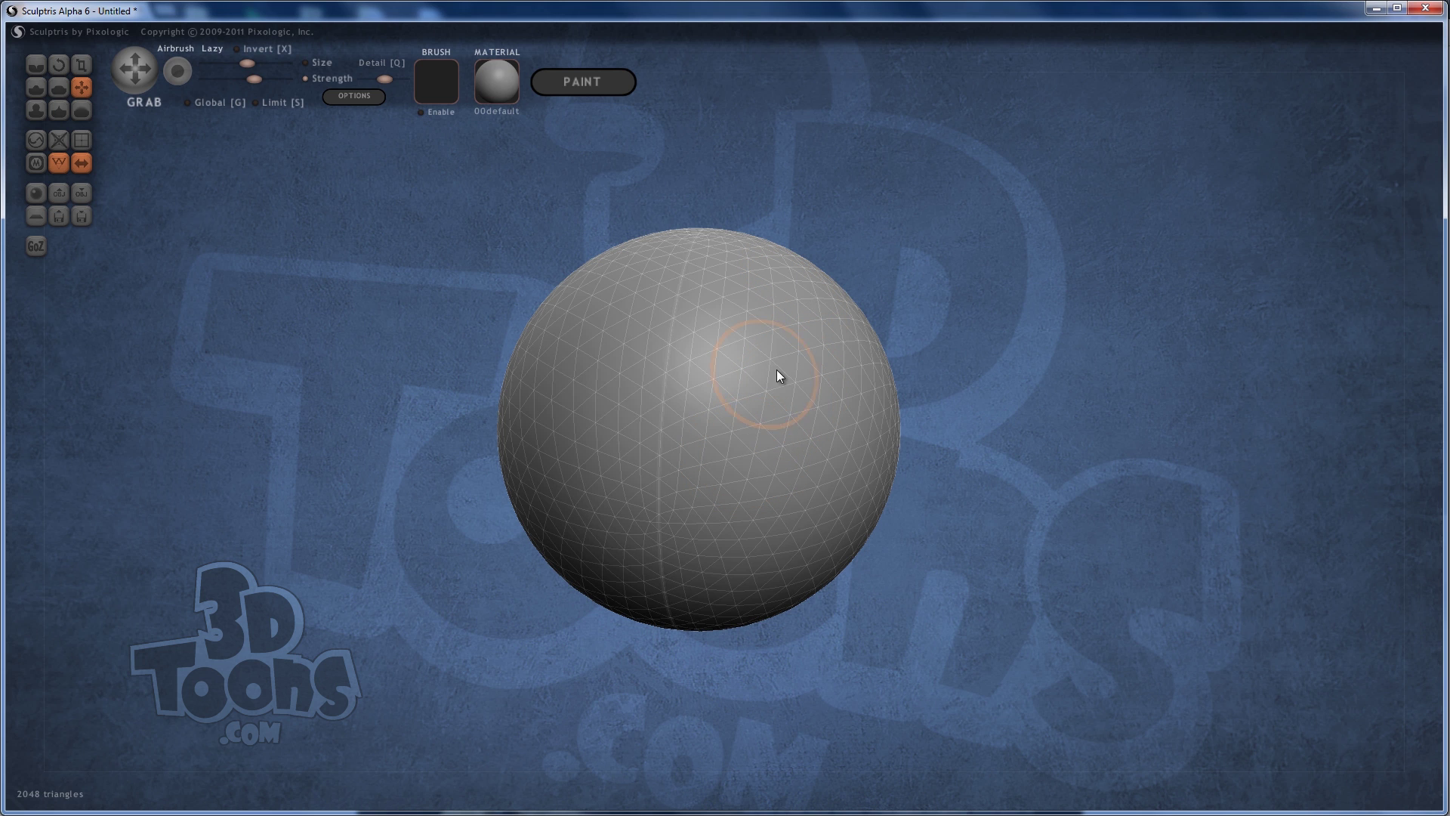
- Hide the wireframe and view the smooth sphere from a more turned angle
drag(916, 198, 877, 222)
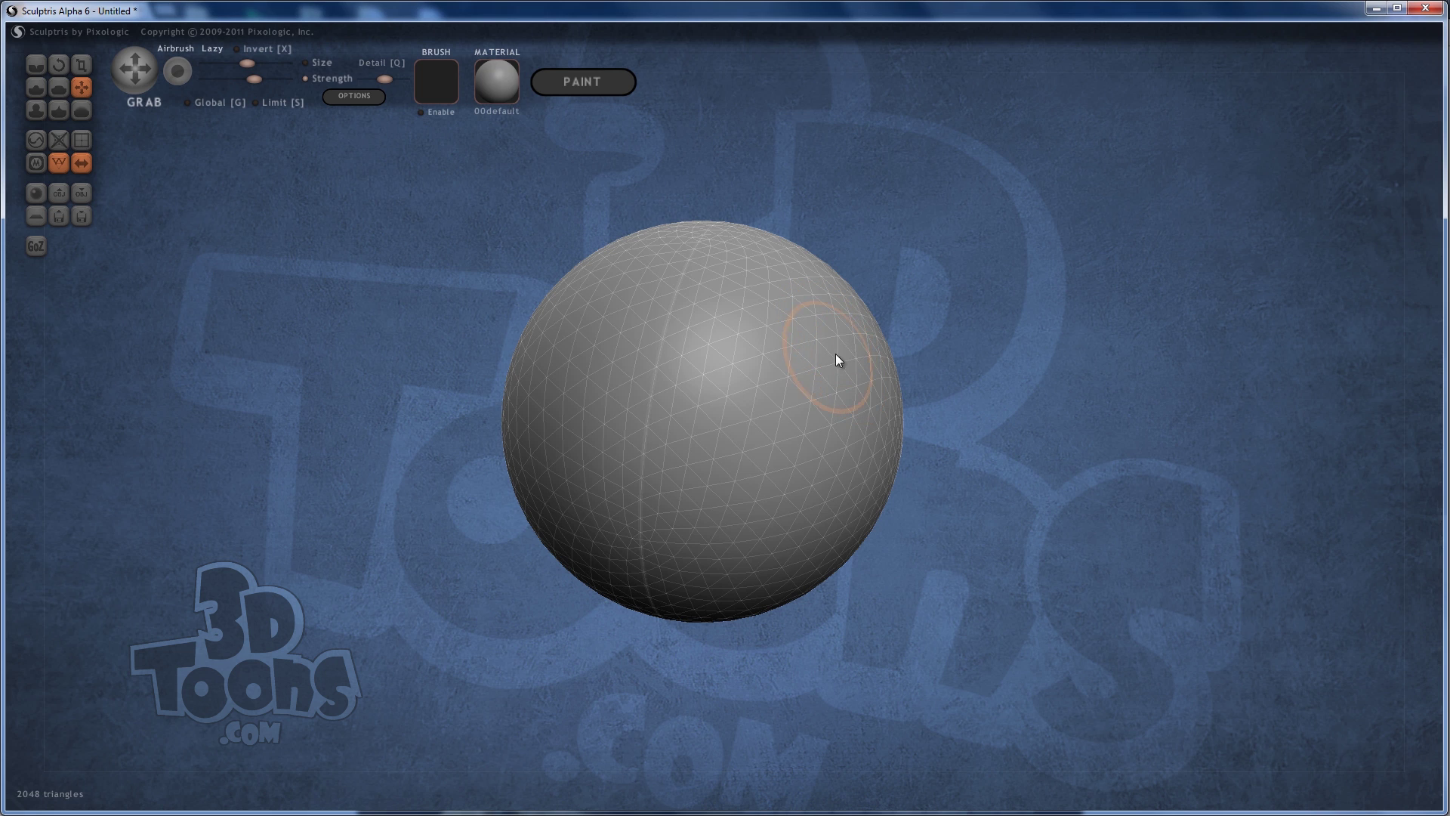
key(w)
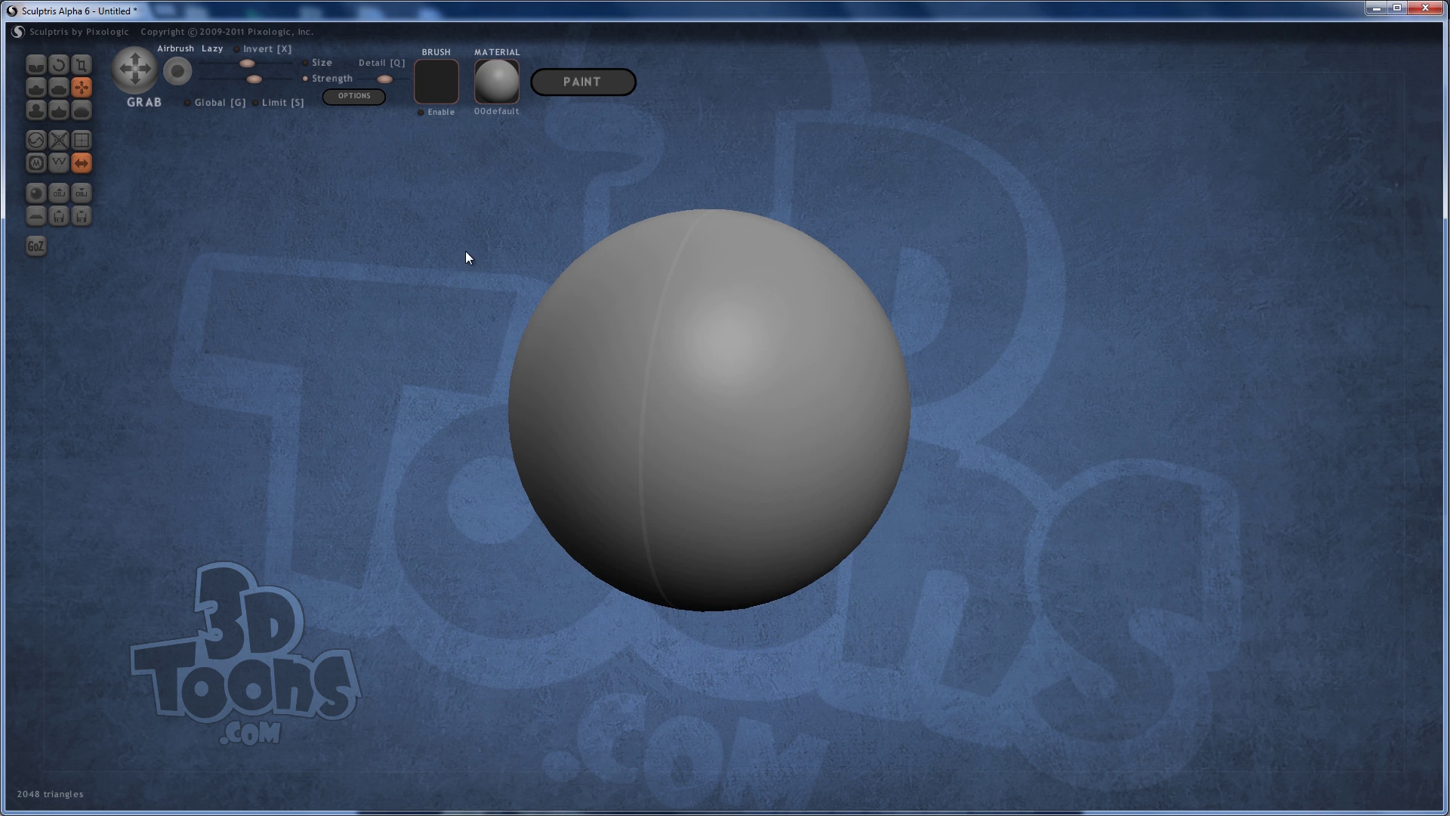
mouse_move(448, 330)
mouse_down()
mouse_move(388, 268)
mouse_move(414, 355)
mouse_up()
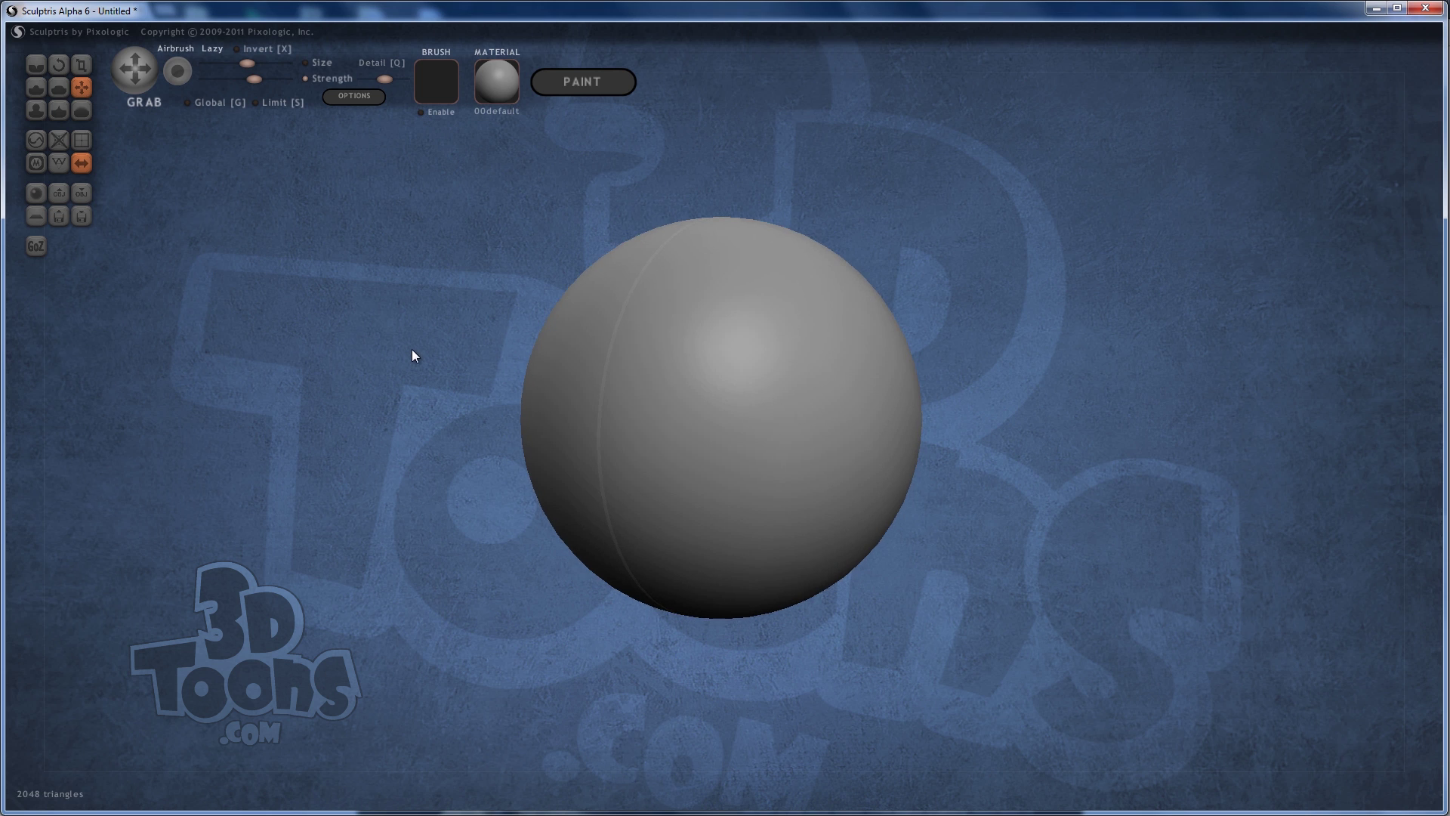
- Enlarge the Grab brush and pull the sphere's underside downward into a tapered, egg-shaped head with a rounded chin
scroll(408, 336, down, 5)
key(space)
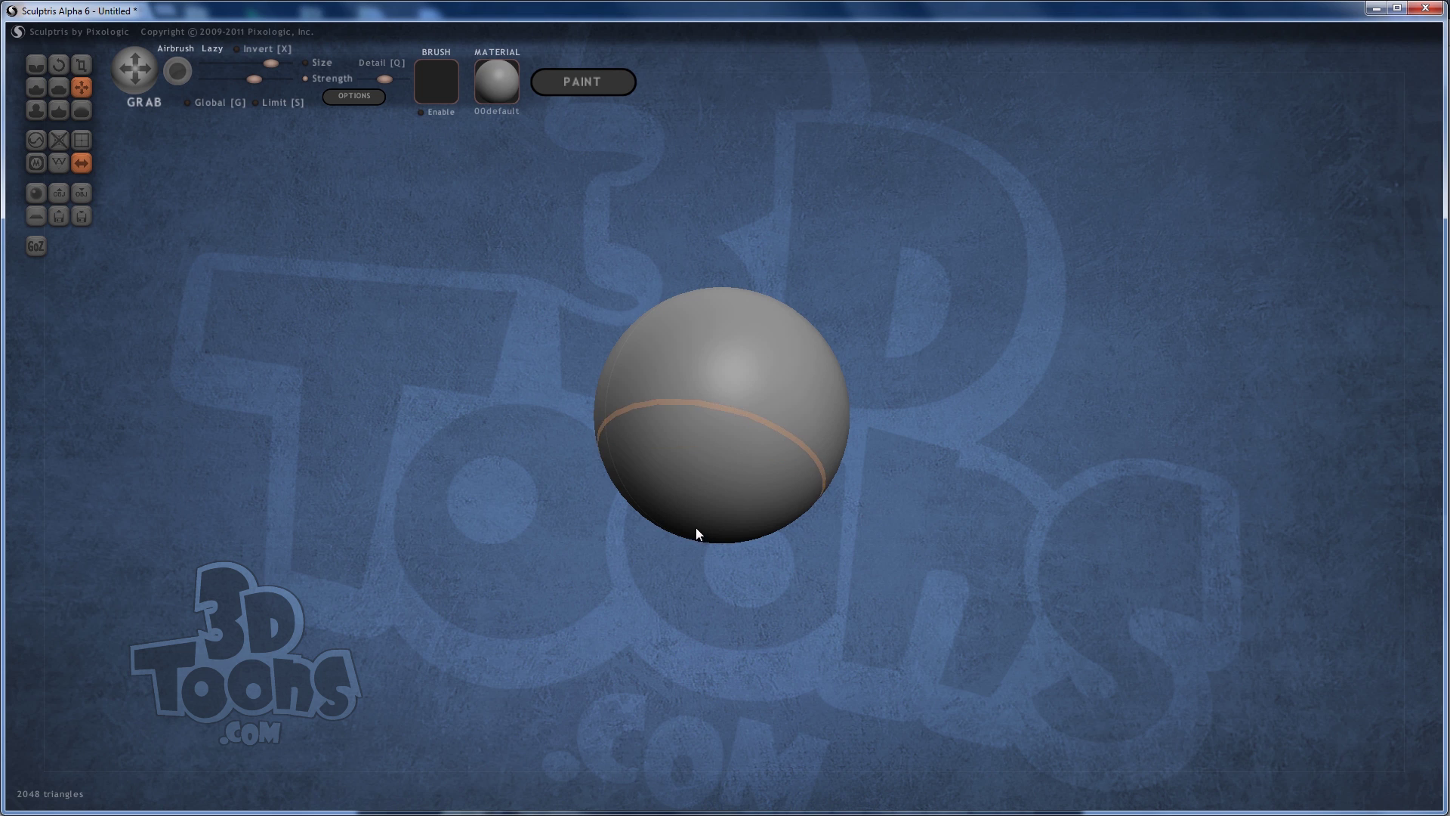
drag(698, 564, 700, 633)
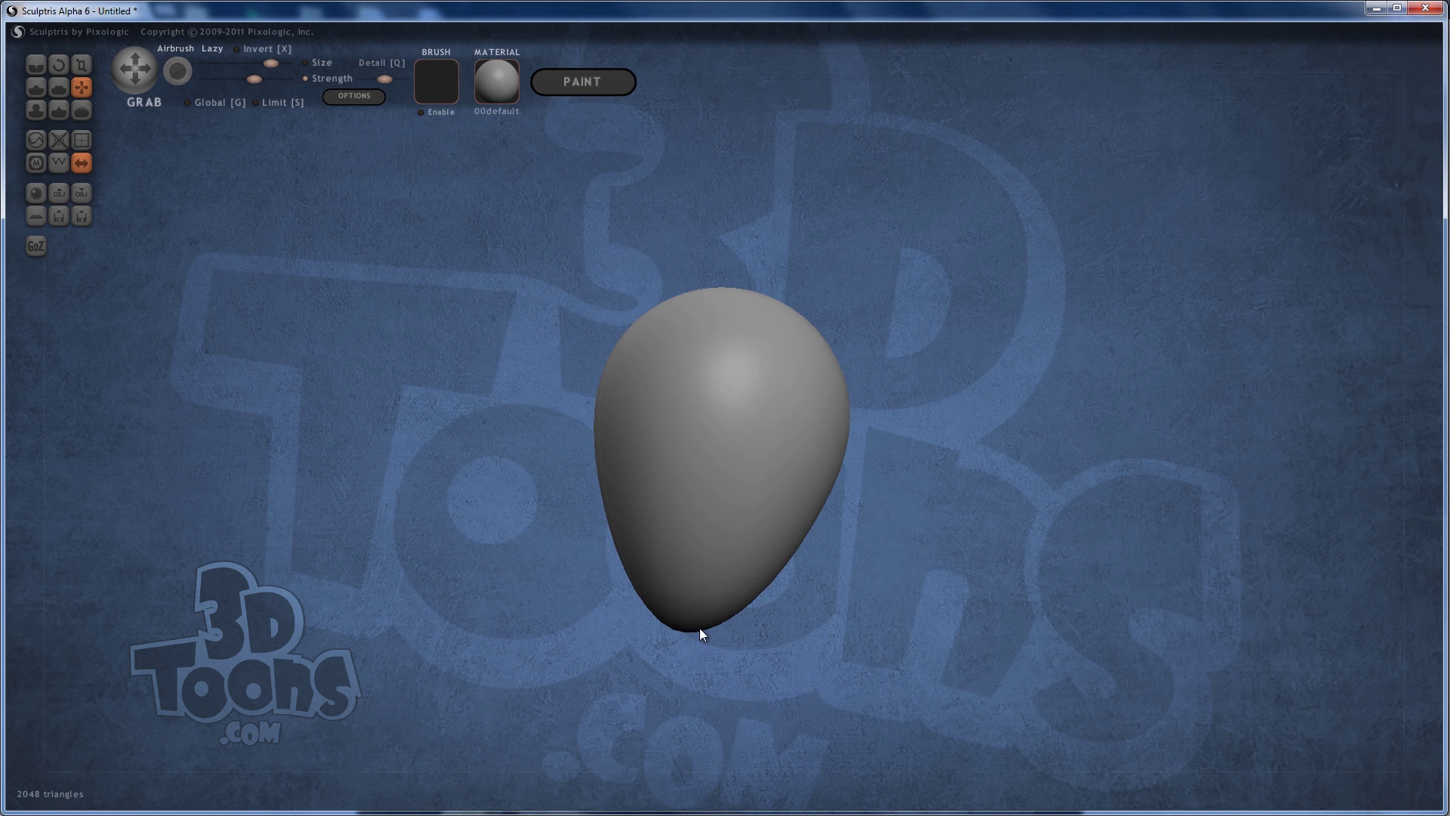
drag(669, 613, 646, 619)
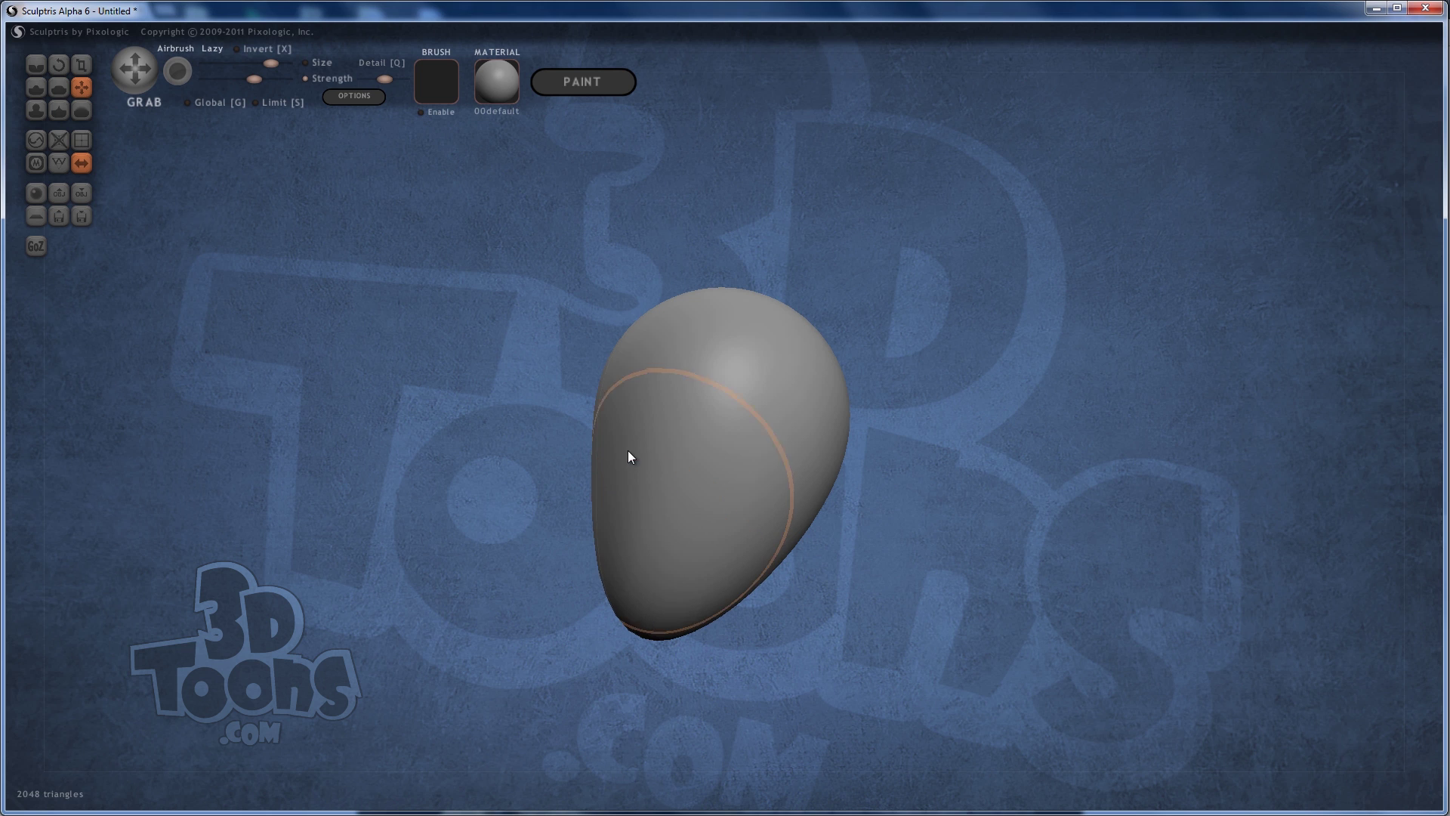
mouse_move(592, 440)
mouse_down()
mouse_move(835, 404)
mouse_move(697, 444)
mouse_up()
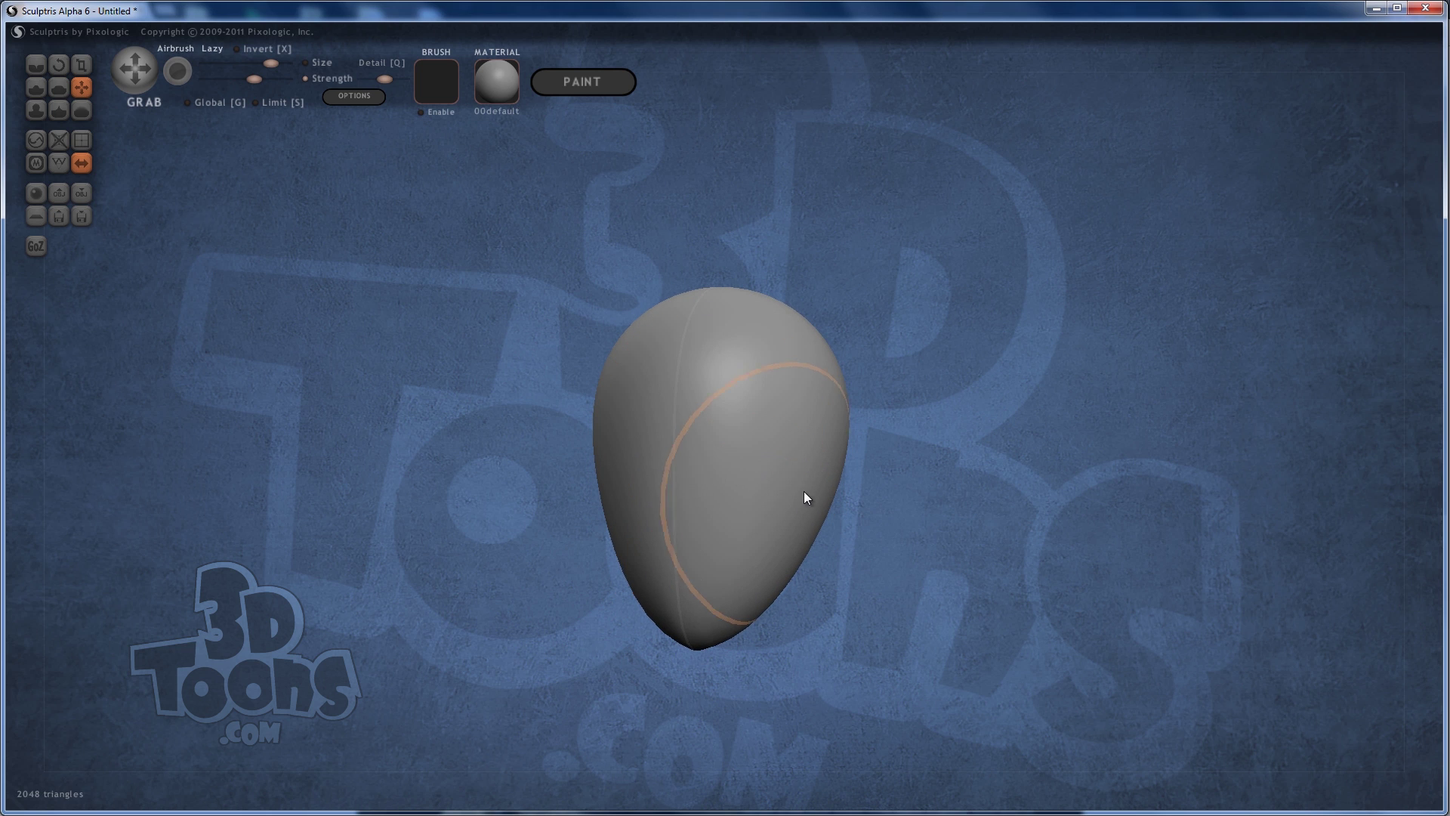
mouse_move(805, 540)
mouse_down()
mouse_move(829, 571)
mouse_move(750, 525)
mouse_move(809, 573)
mouse_up()
shift+drag(972, 327, 822, 328)
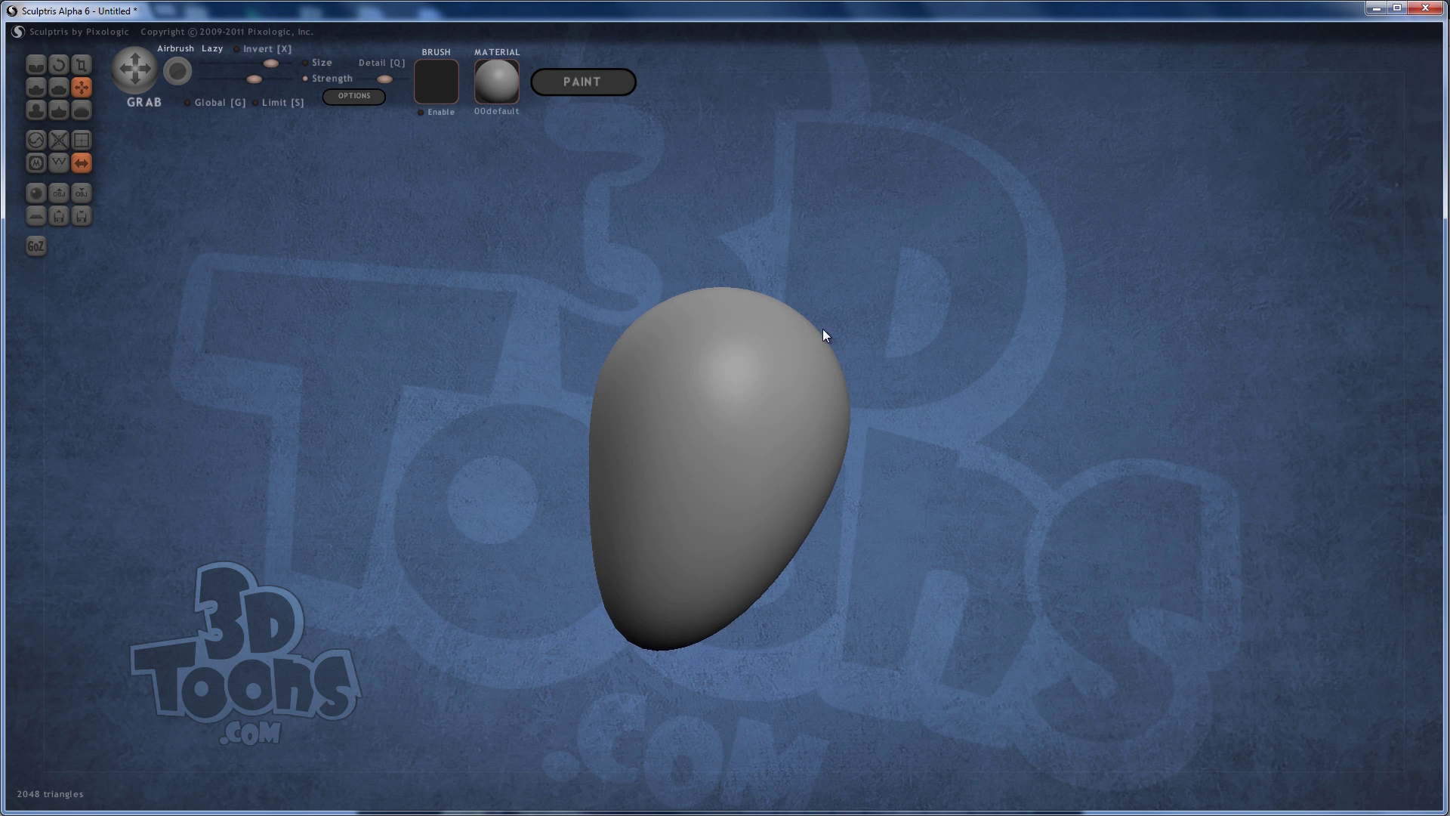
- Round out the back of the head and push in the area below it with the Grab brush, lengthening the chin slightly
mouse_move(764, 556)
mouse_down()
mouse_move(675, 496)
mouse_move(781, 524)
mouse_move(930, 514)
mouse_up()
key(ctrl+z)
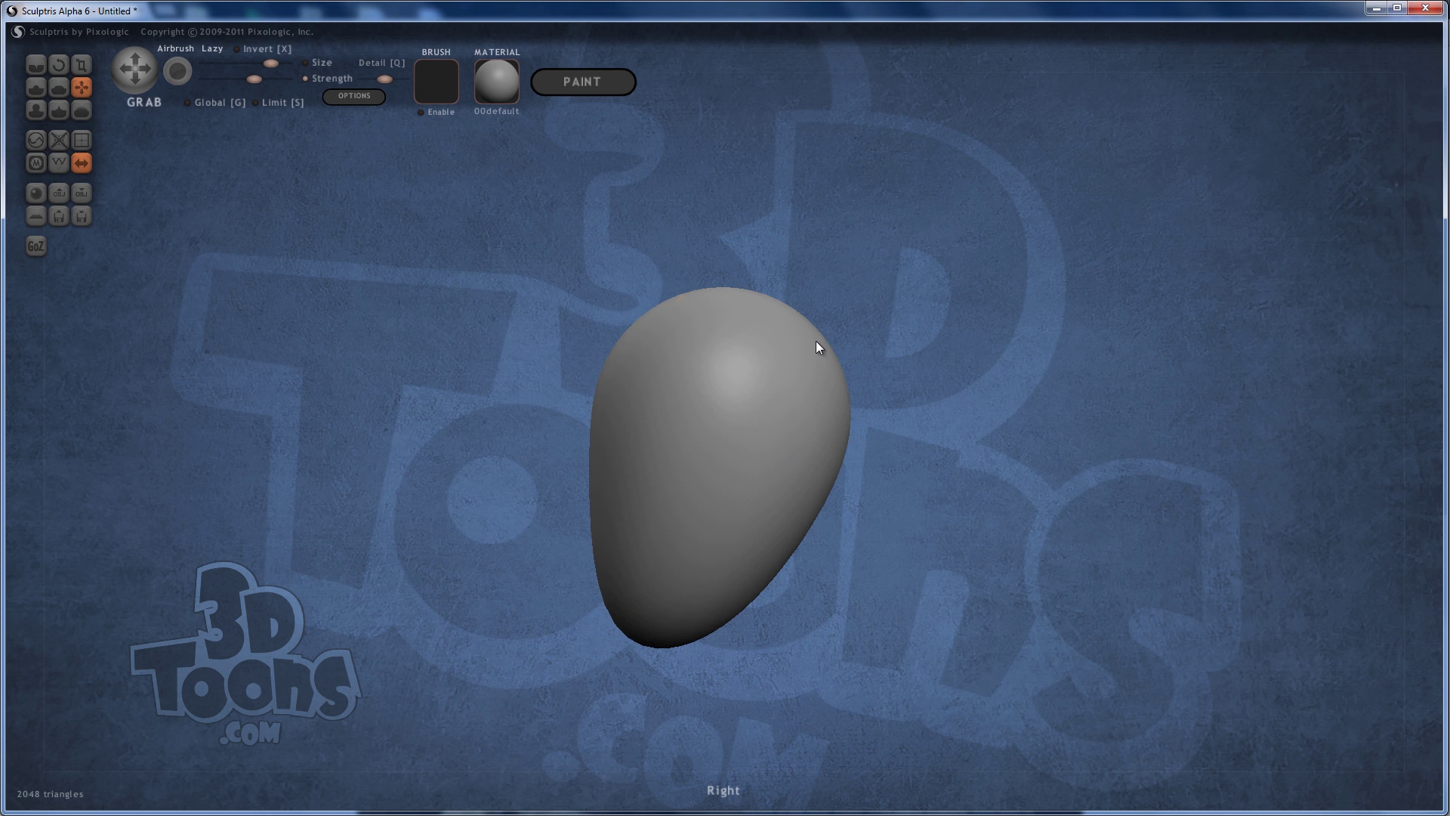
mouse_move(875, 332)
mouse_down()
mouse_move(676, 295)
mouse_move(961, 219)
mouse_move(796, 337)
mouse_up()
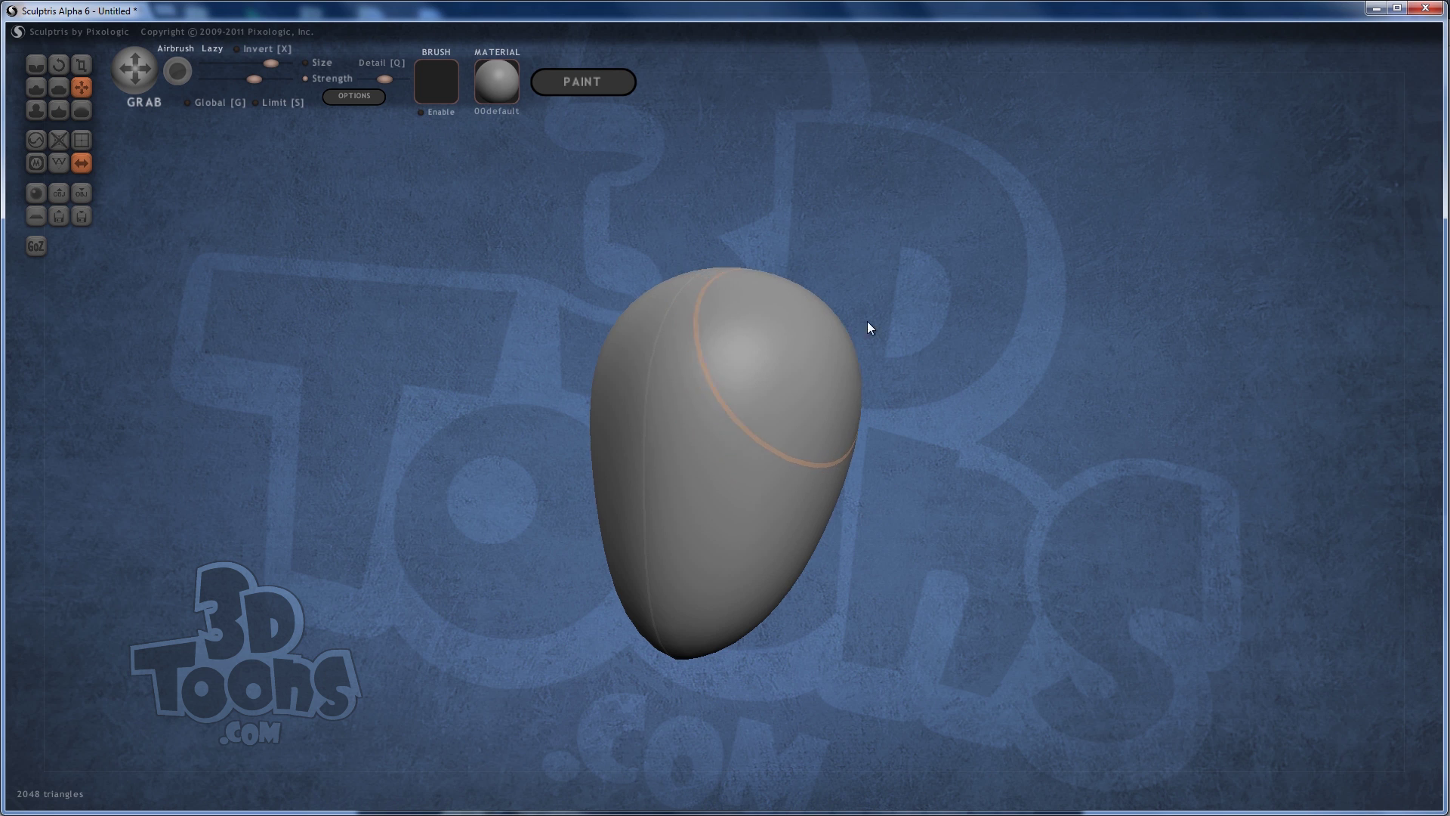
drag(945, 297, 858, 373)
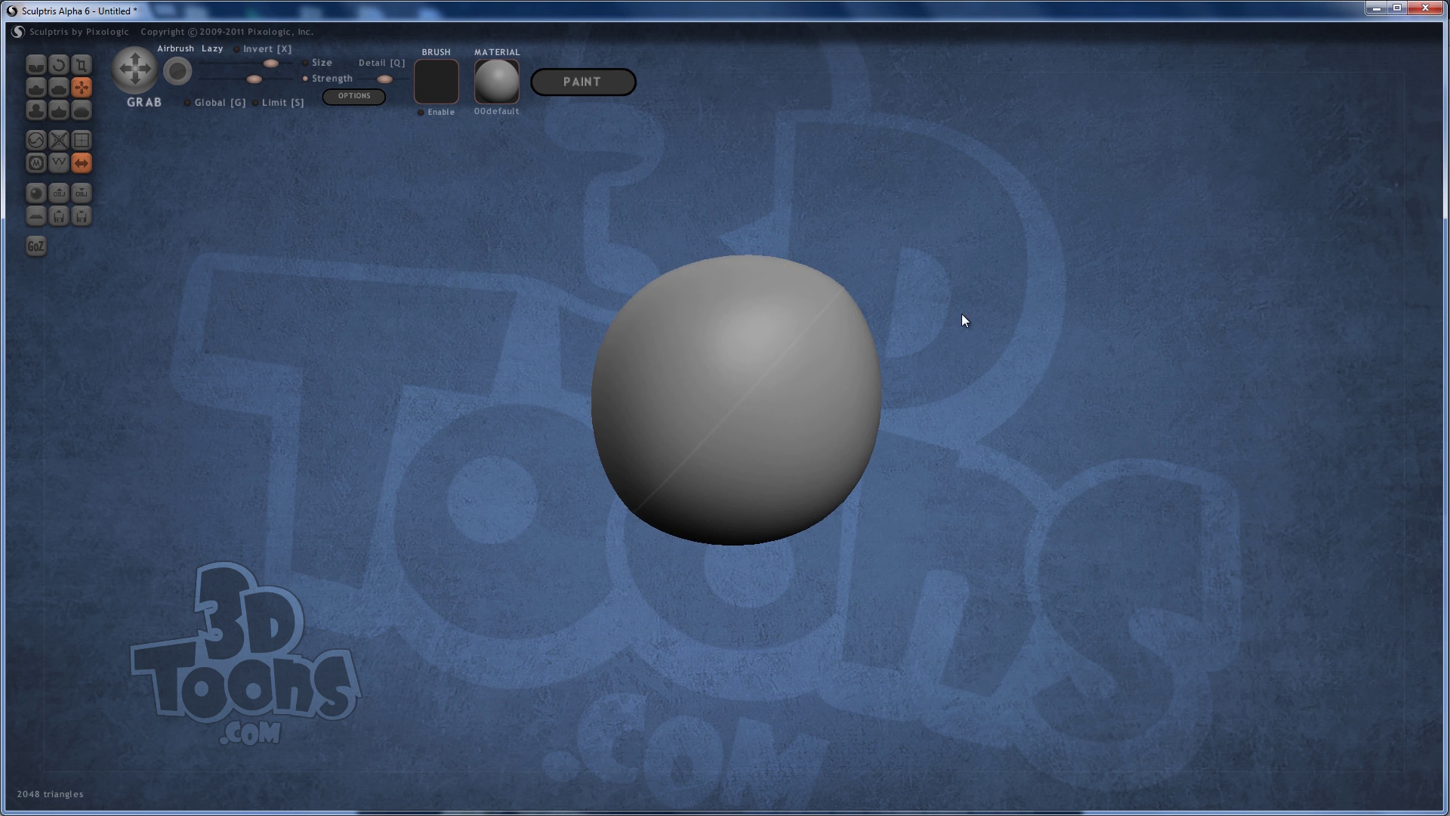
mouse_move(961, 317)
mouse_down()
mouse_move(937, 266)
mouse_move(899, 313)
mouse_move(650, 482)
mouse_move(616, 473)
mouse_up()
drag(900, 496, 867, 495)
drag(651, 563, 663, 664)
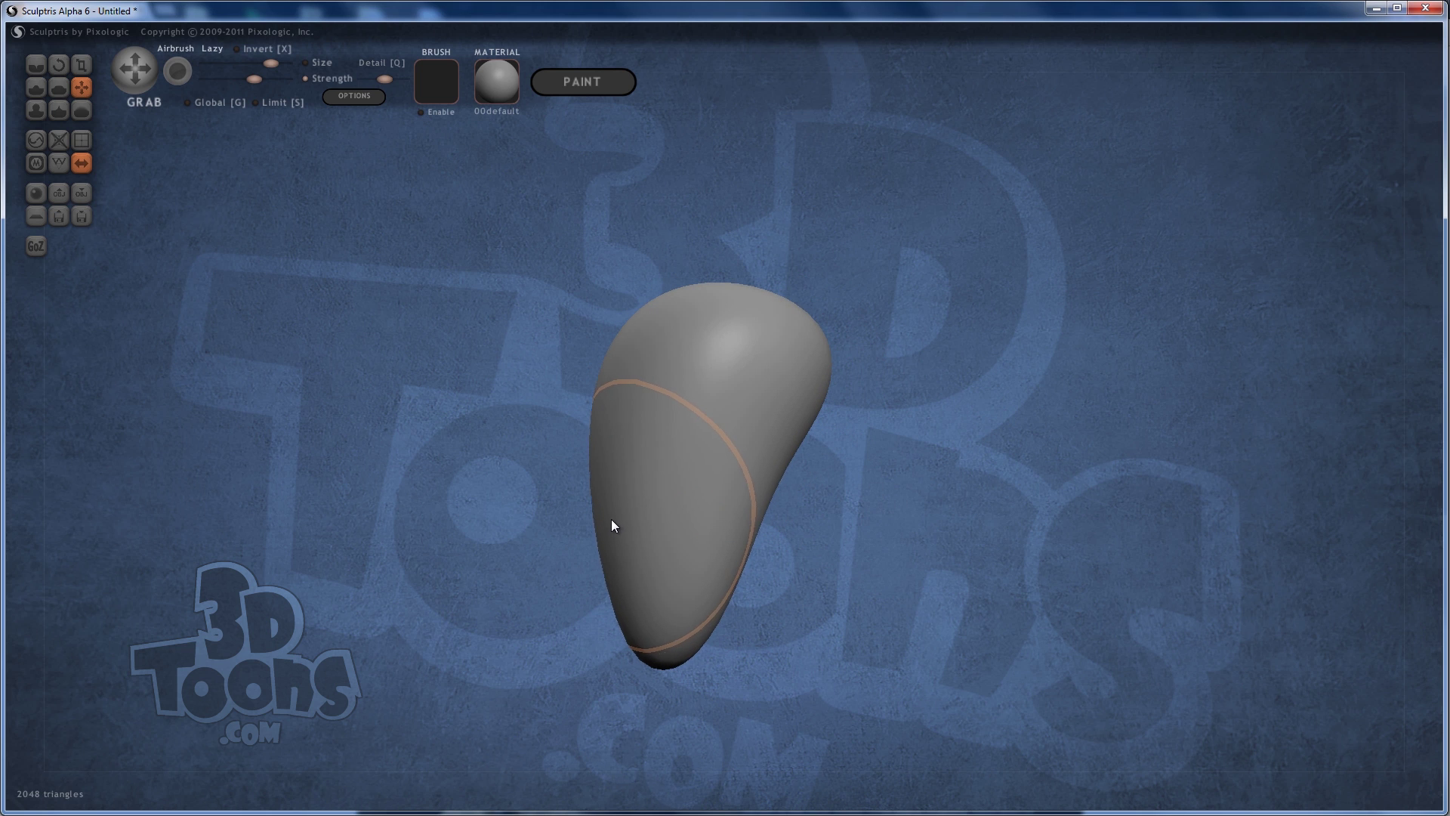
drag(864, 547, 761, 514)
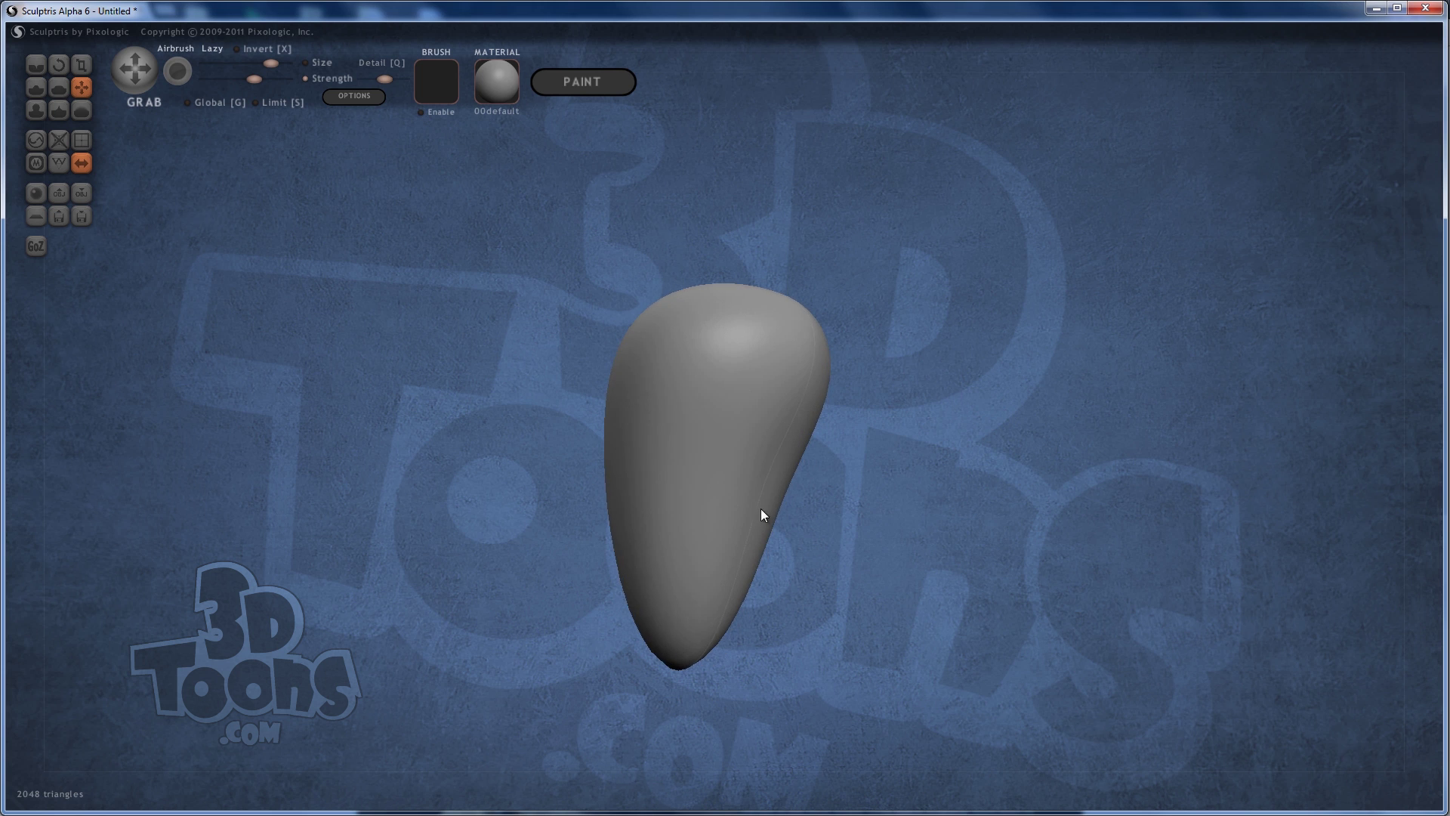
- Pull a tapered neck stub down and backward from the lower back of the head with a slightly smaller Grab brush
scroll(903, 470, up, 8)
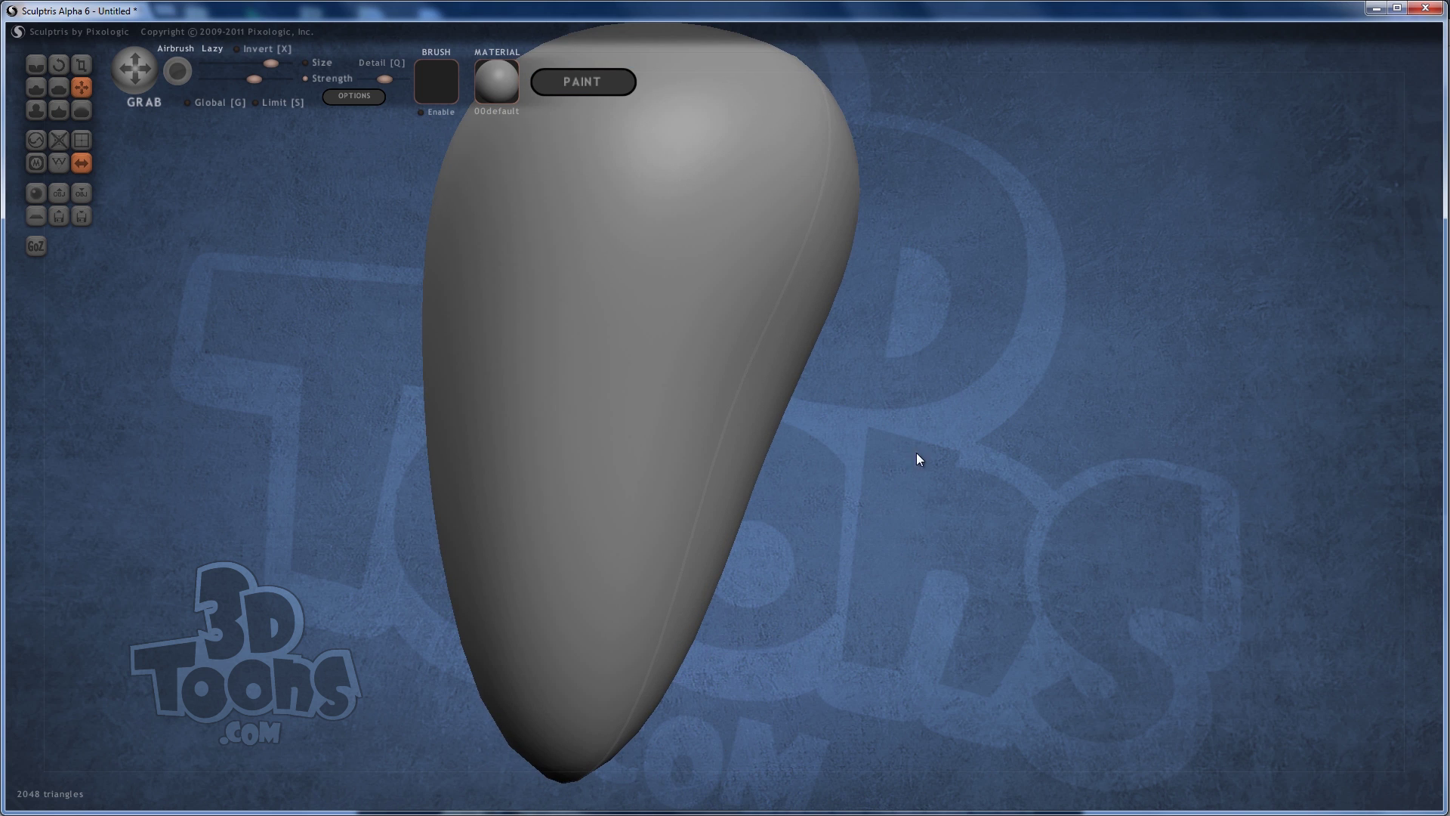
drag(970, 495, 783, 544)
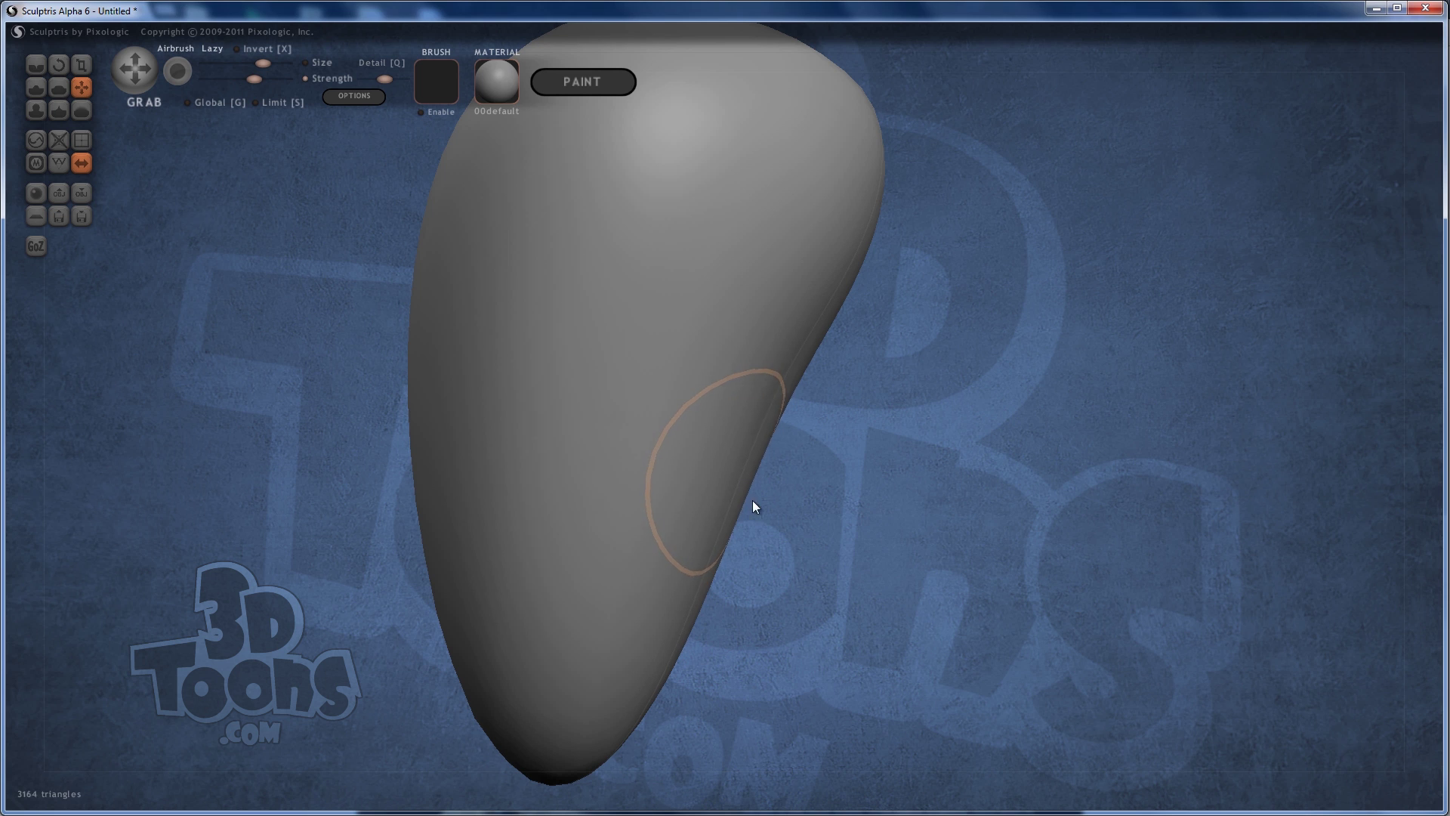
drag(752, 500, 922, 705)
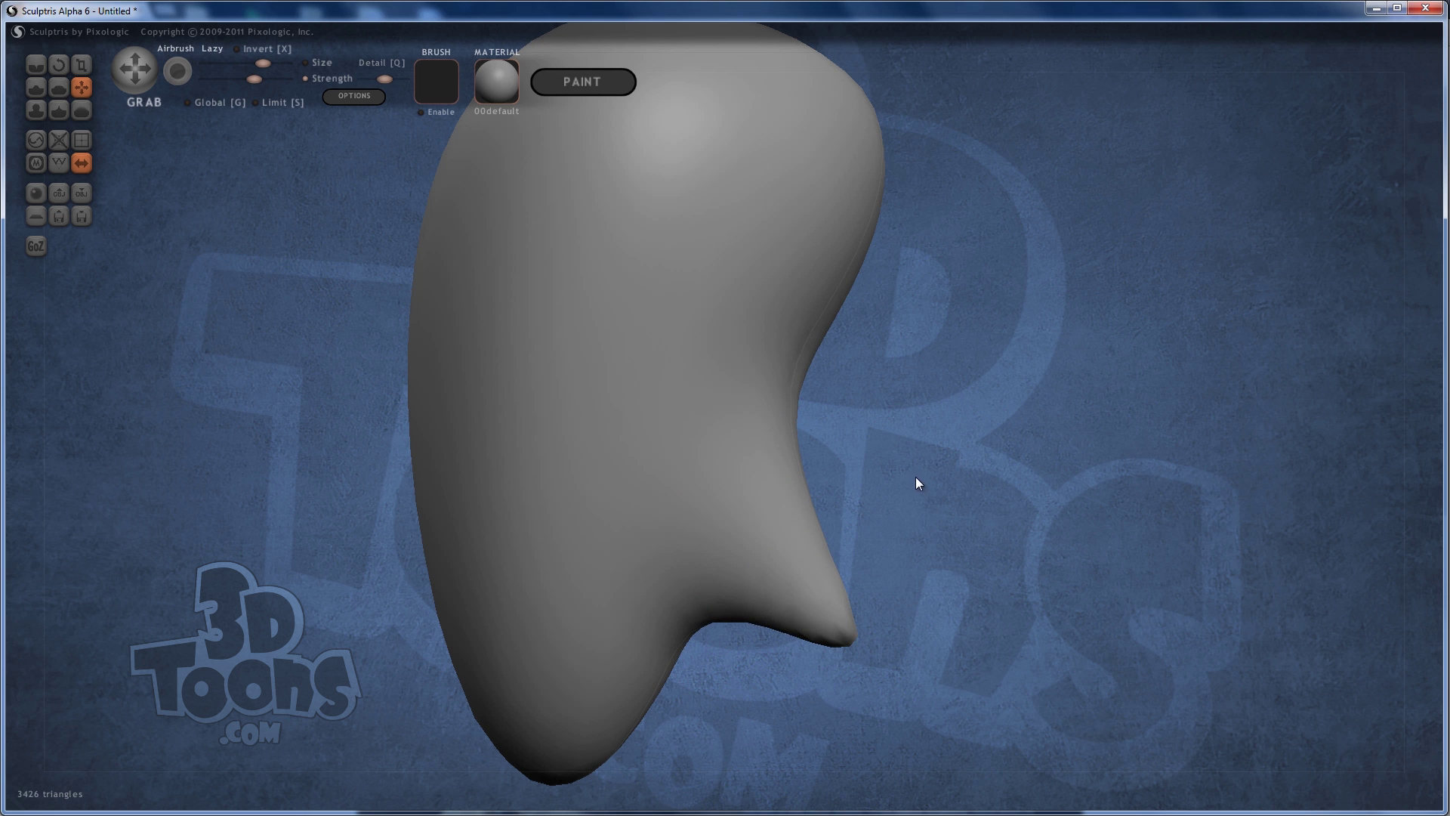
mouse_move(919, 479)
mouse_down()
mouse_move(872, 502)
mouse_move(873, 405)
mouse_move(738, 453)
mouse_up()
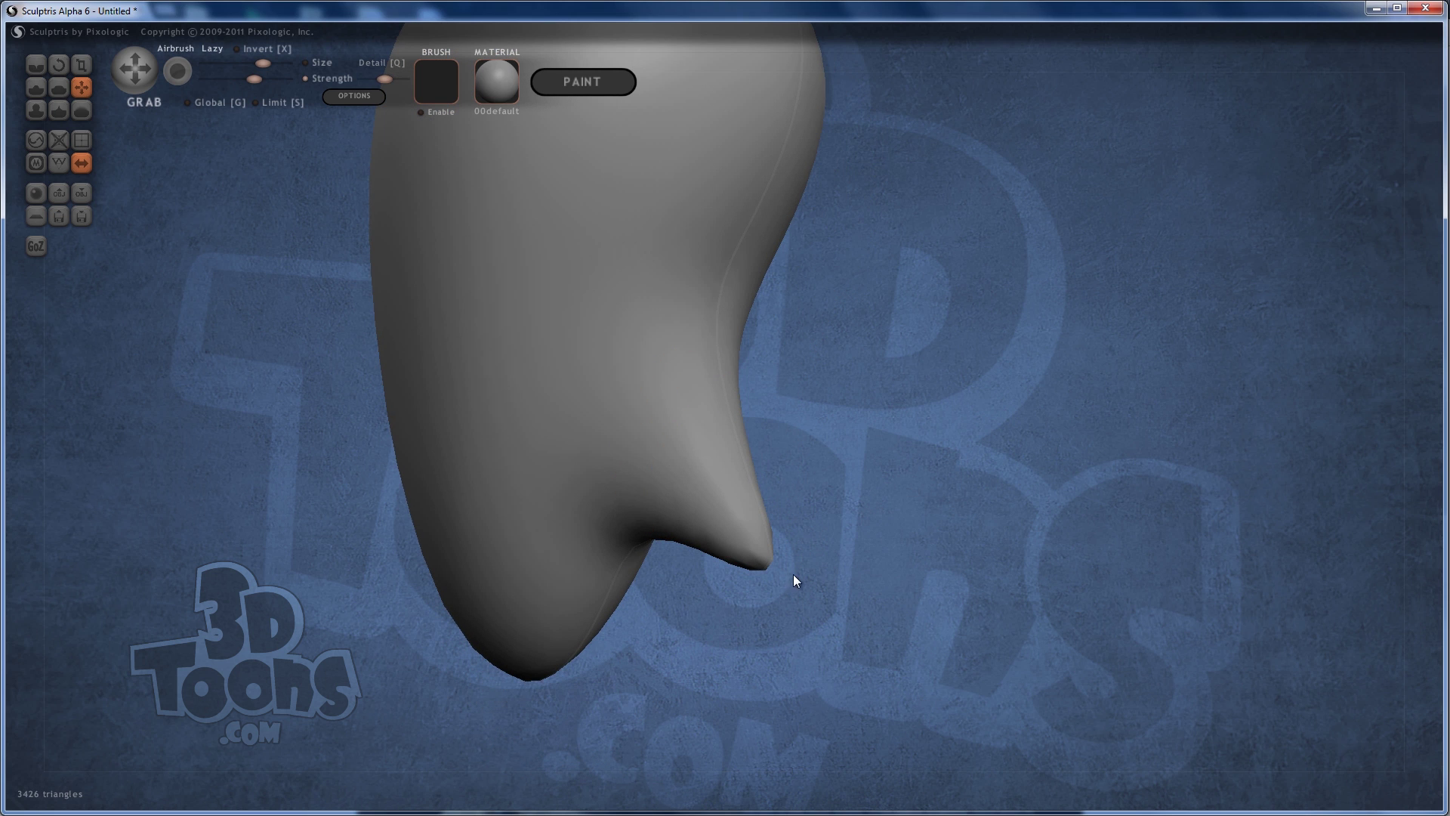
- Thicken the neck stub into a rounded form with the Inflate brush
click(36, 110)
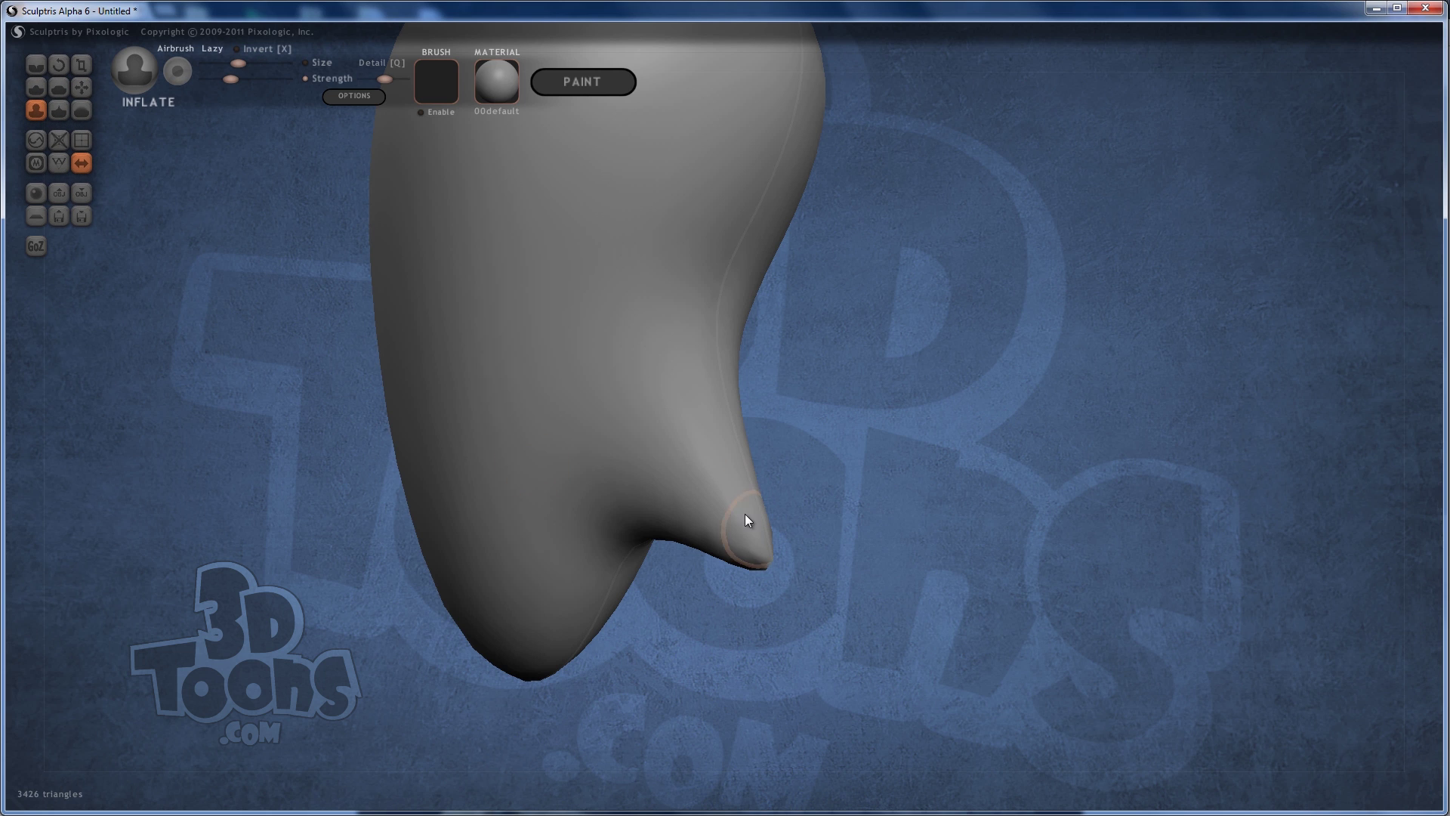
scroll(702, 517, up, 2)
mouse_move(701, 516)
mouse_down()
mouse_move(727, 519)
mouse_move(718, 506)
mouse_move(903, 375)
mouse_move(750, 486)
mouse_move(761, 466)
mouse_move(728, 408)
mouse_move(744, 463)
mouse_move(808, 423)
mouse_move(948, 443)
mouse_move(751, 463)
mouse_move(738, 327)
mouse_move(757, 508)
mouse_move(814, 559)
mouse_move(913, 449)
mouse_move(884, 391)
mouse_move(861, 387)
mouse_move(984, 353)
mouse_move(1086, 350)
mouse_move(987, 379)
mouse_move(932, 356)
mouse_move(945, 347)
mouse_up()
- Show the wireframe while inflating the chin and lower face with the Inflate brush, and hide it again
click(53, 164)
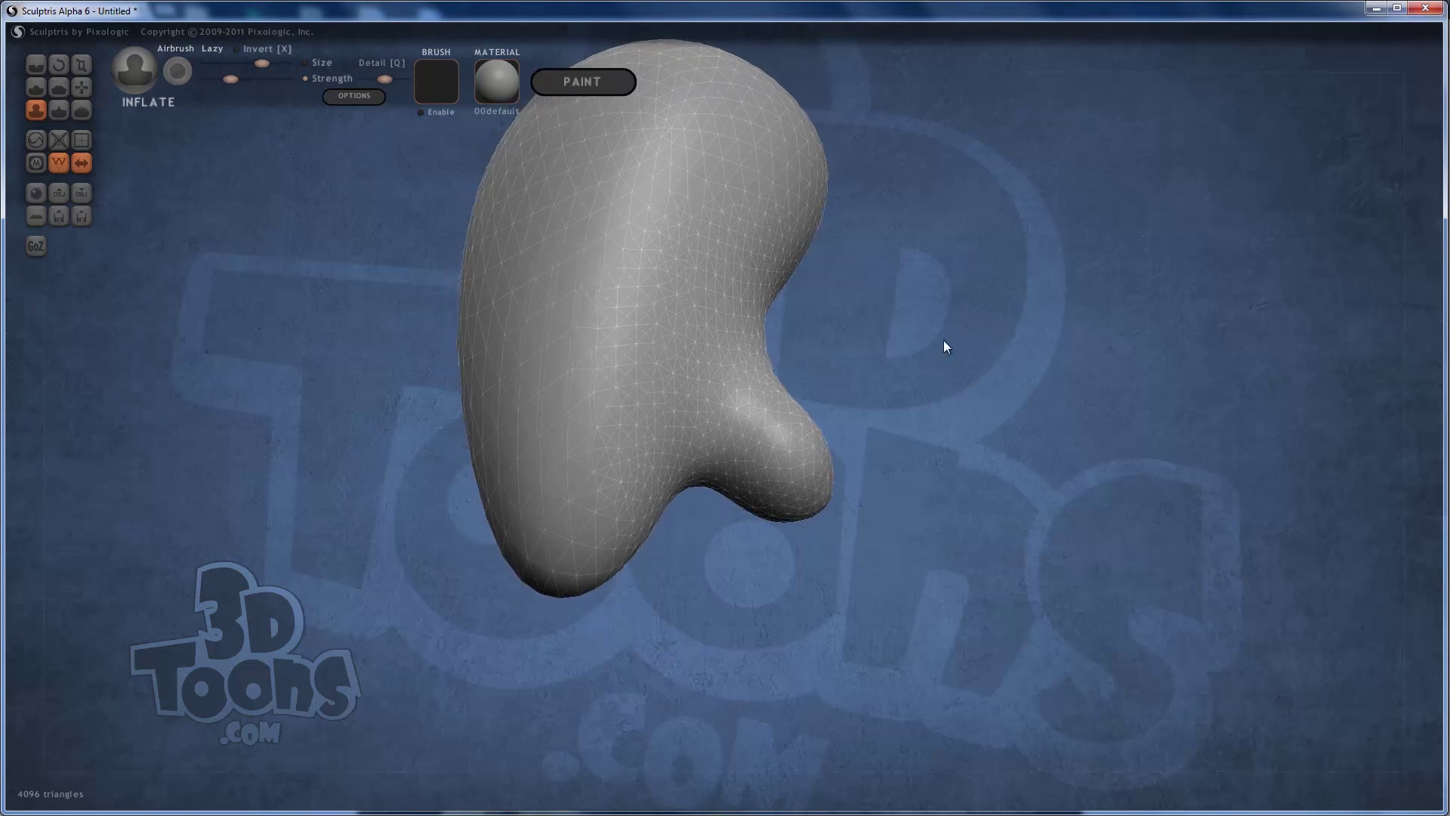
mouse_move(553, 566)
mouse_down()
mouse_move(566, 527)
mouse_move(563, 555)
mouse_up()
drag(971, 366, 1058, 389)
mouse_move(680, 460)
mouse_down()
mouse_move(645, 505)
mouse_move(597, 654)
mouse_up()
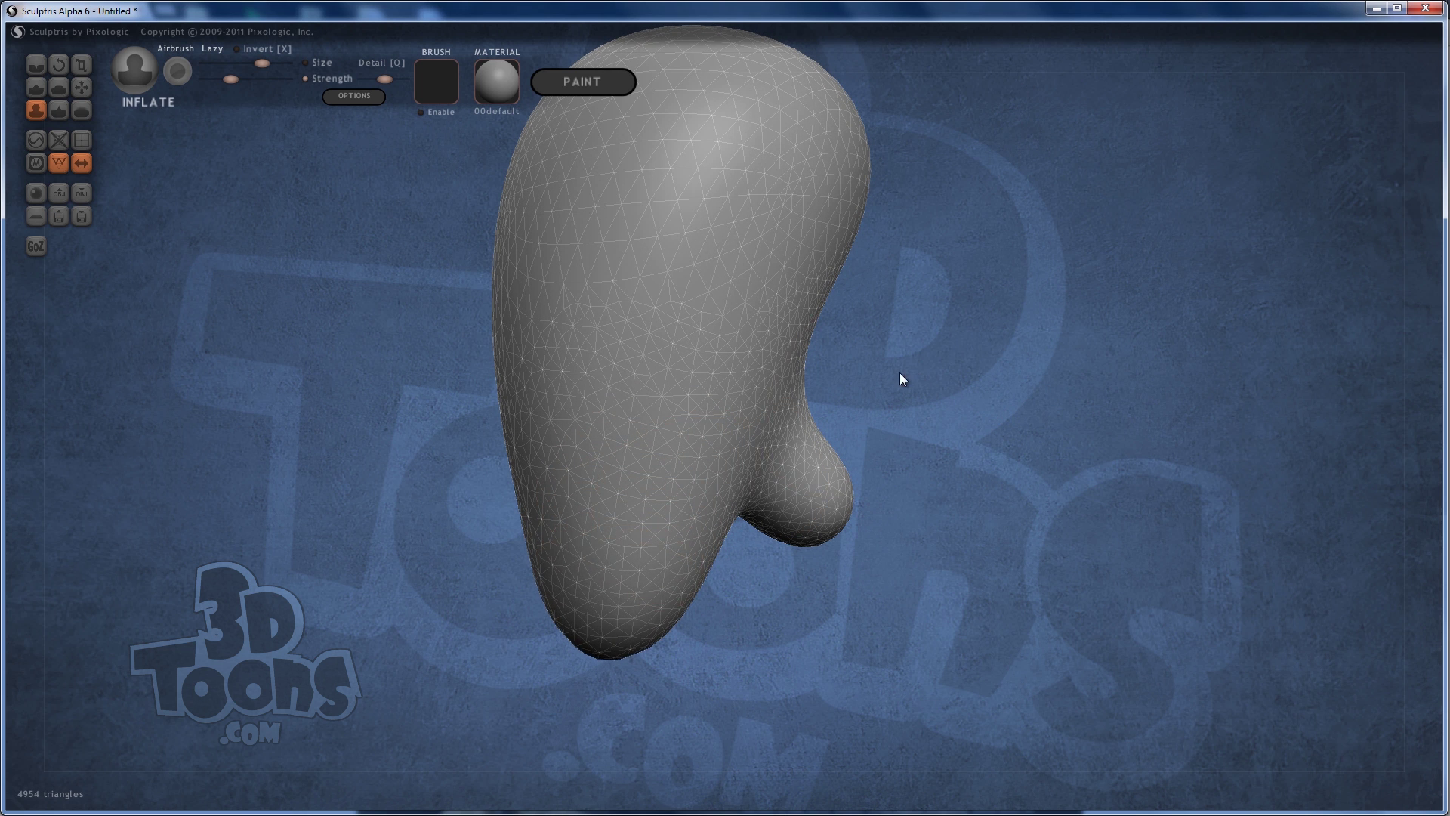
drag(899, 379, 821, 402)
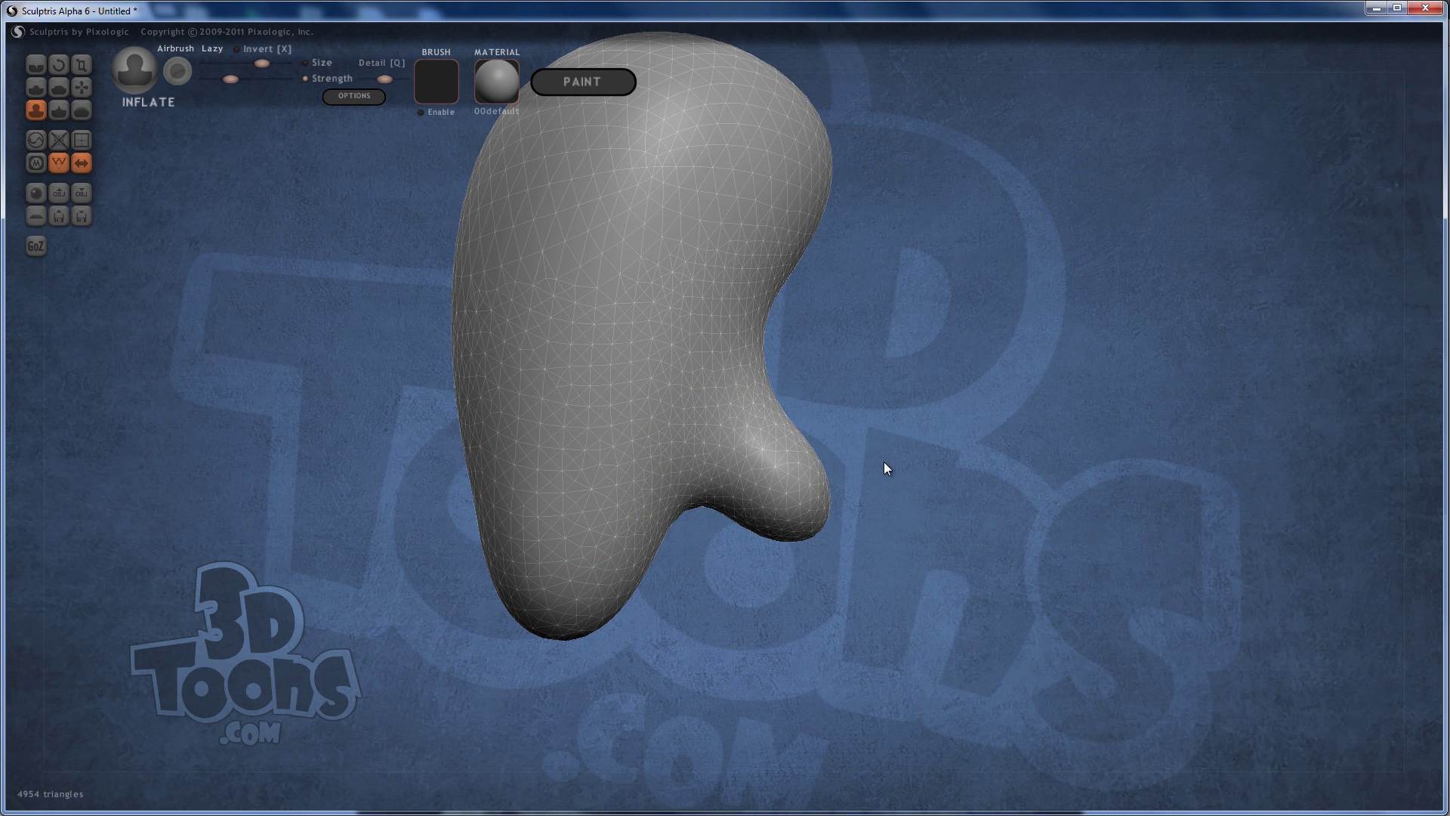
mouse_move(883, 469)
mouse_down()
mouse_move(790, 492)
mouse_move(991, 363)
mouse_move(1065, 356)
mouse_move(1013, 356)
mouse_move(965, 317)
mouse_move(909, 413)
mouse_move(805, 418)
mouse_move(874, 432)
mouse_move(854, 423)
mouse_up()
click(60, 162)
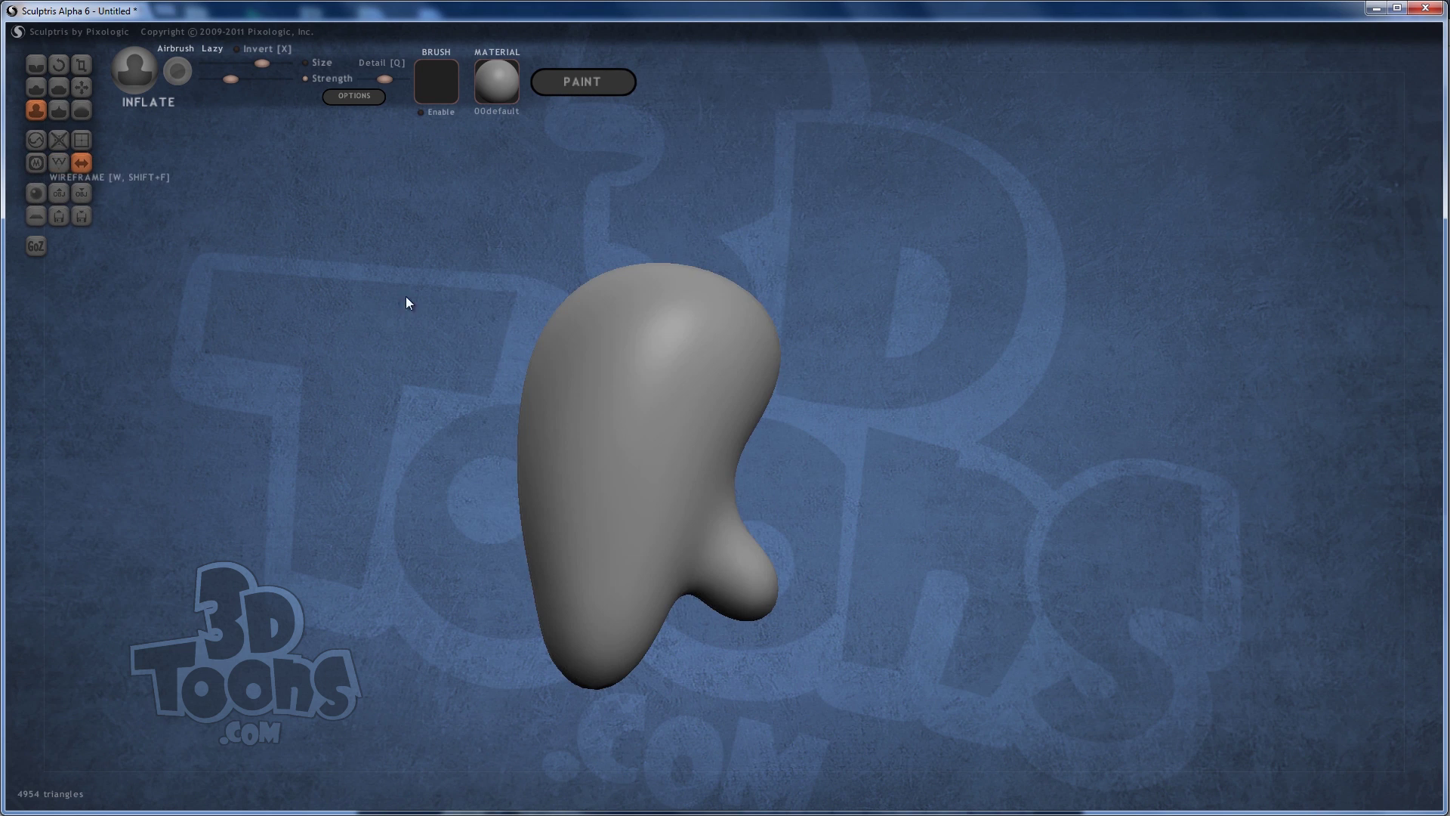
- Try pulling a small nose bump out of the front of the face with a reduced Grab brush, undoing each attempt
drag(446, 389, 437, 346)
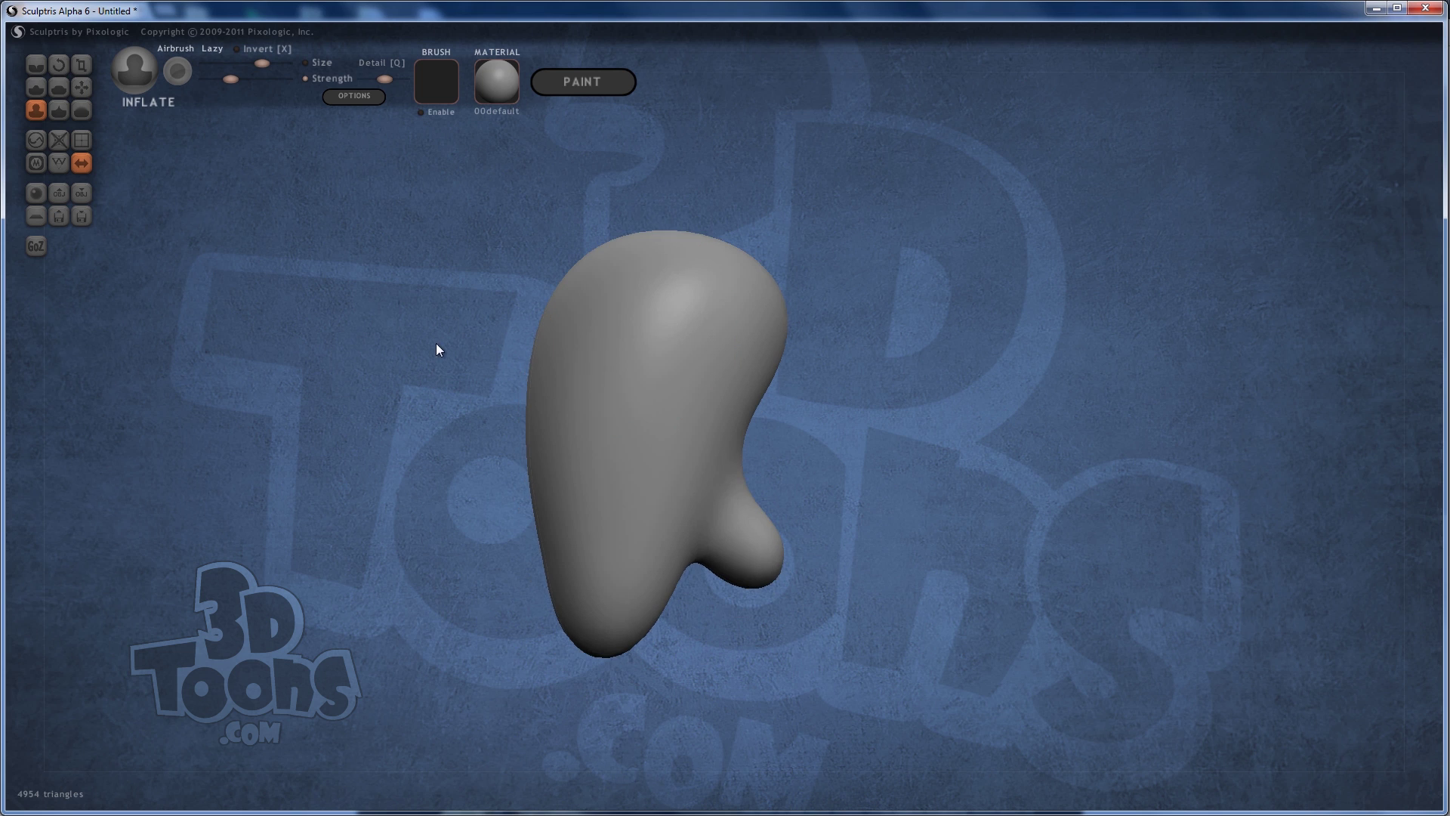
drag(435, 429, 456, 406)
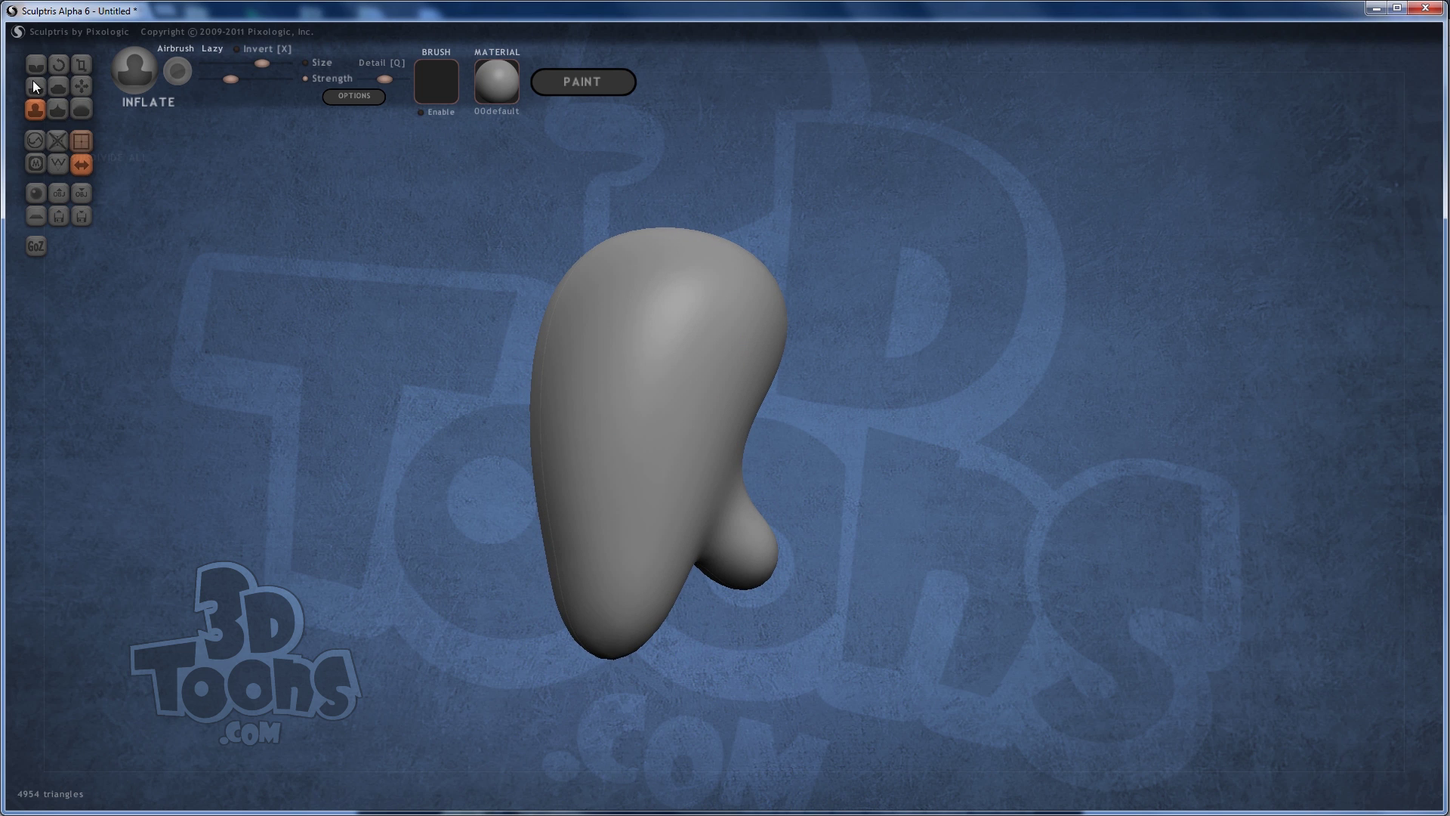
click(81, 87)
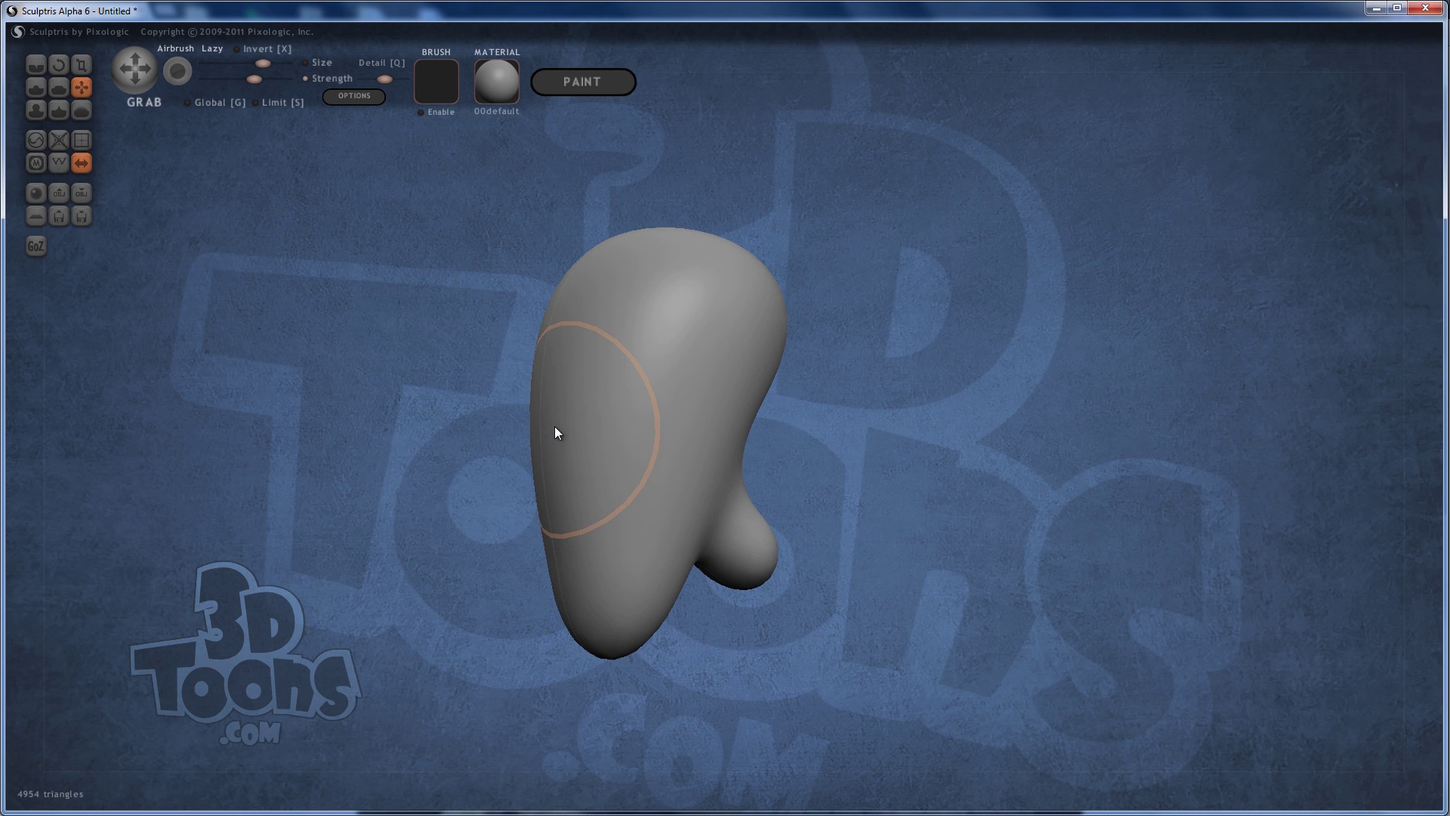
scroll(563, 435, down, 3)
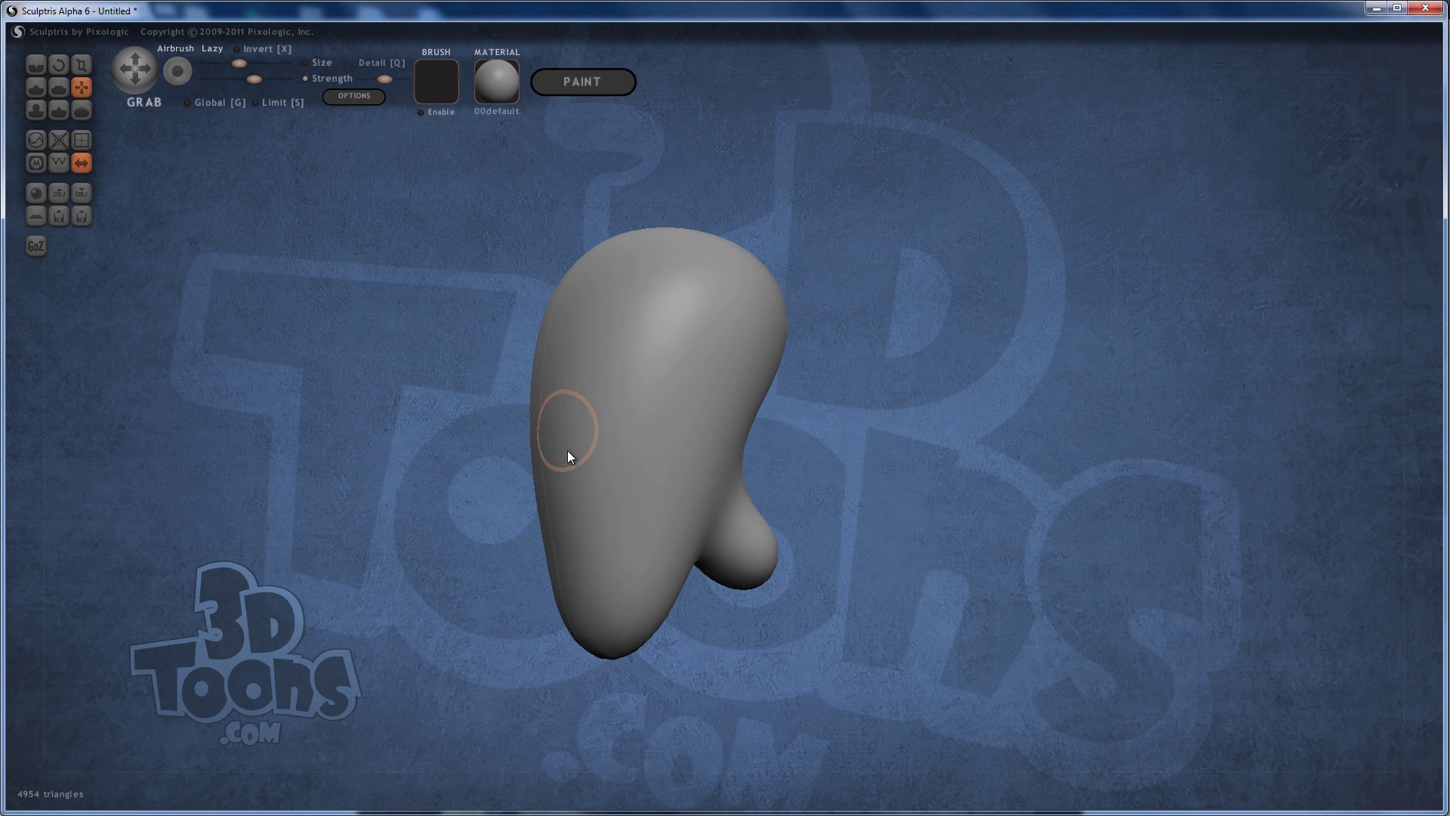
mouse_move(534, 413)
mouse_down()
mouse_move(538, 442)
mouse_move(473, 496)
mouse_up()
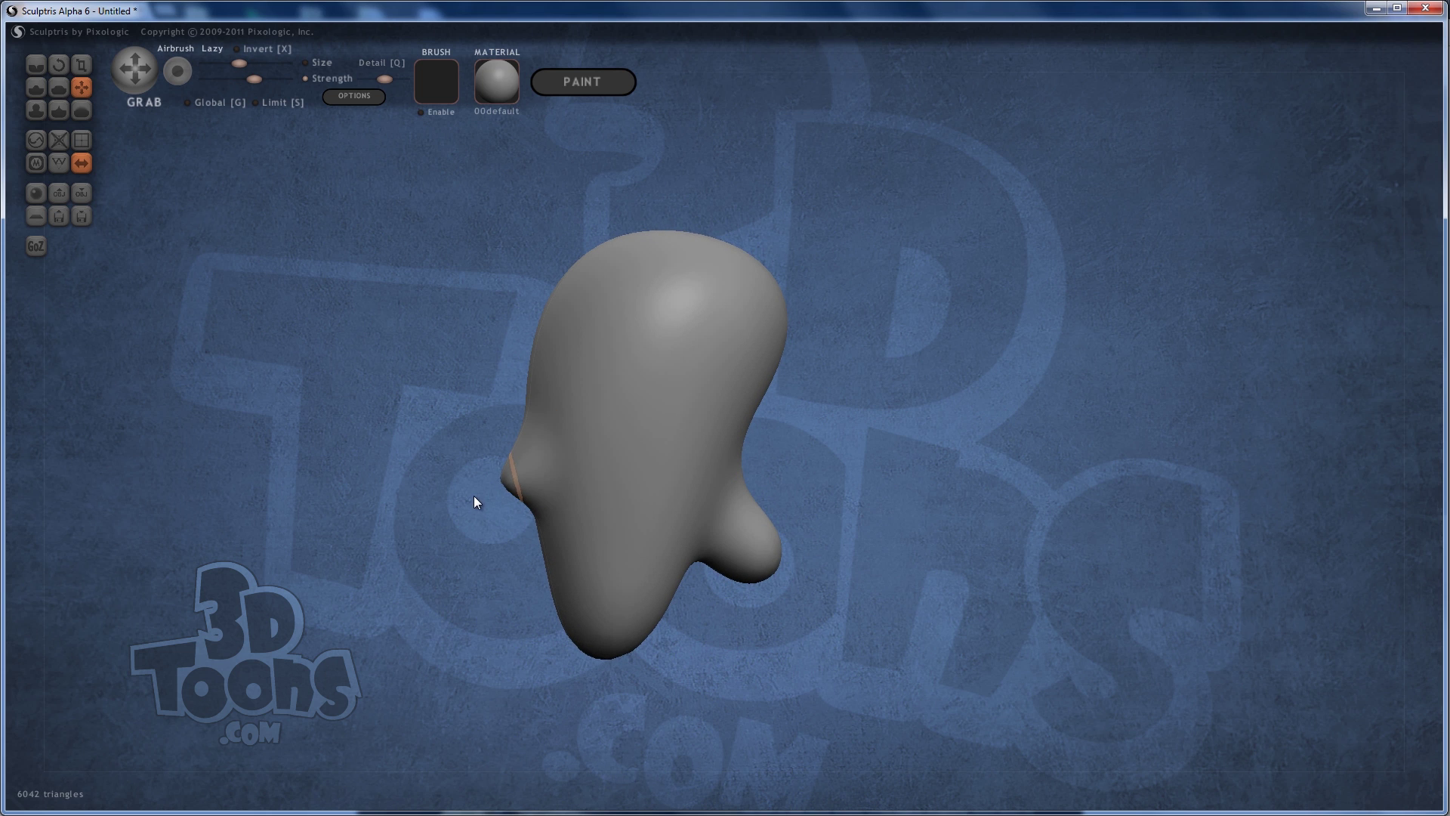
mouse_move(872, 342)
mouse_down()
mouse_move(787, 347)
mouse_move(944, 310)
mouse_move(948, 323)
mouse_move(867, 343)
mouse_up()
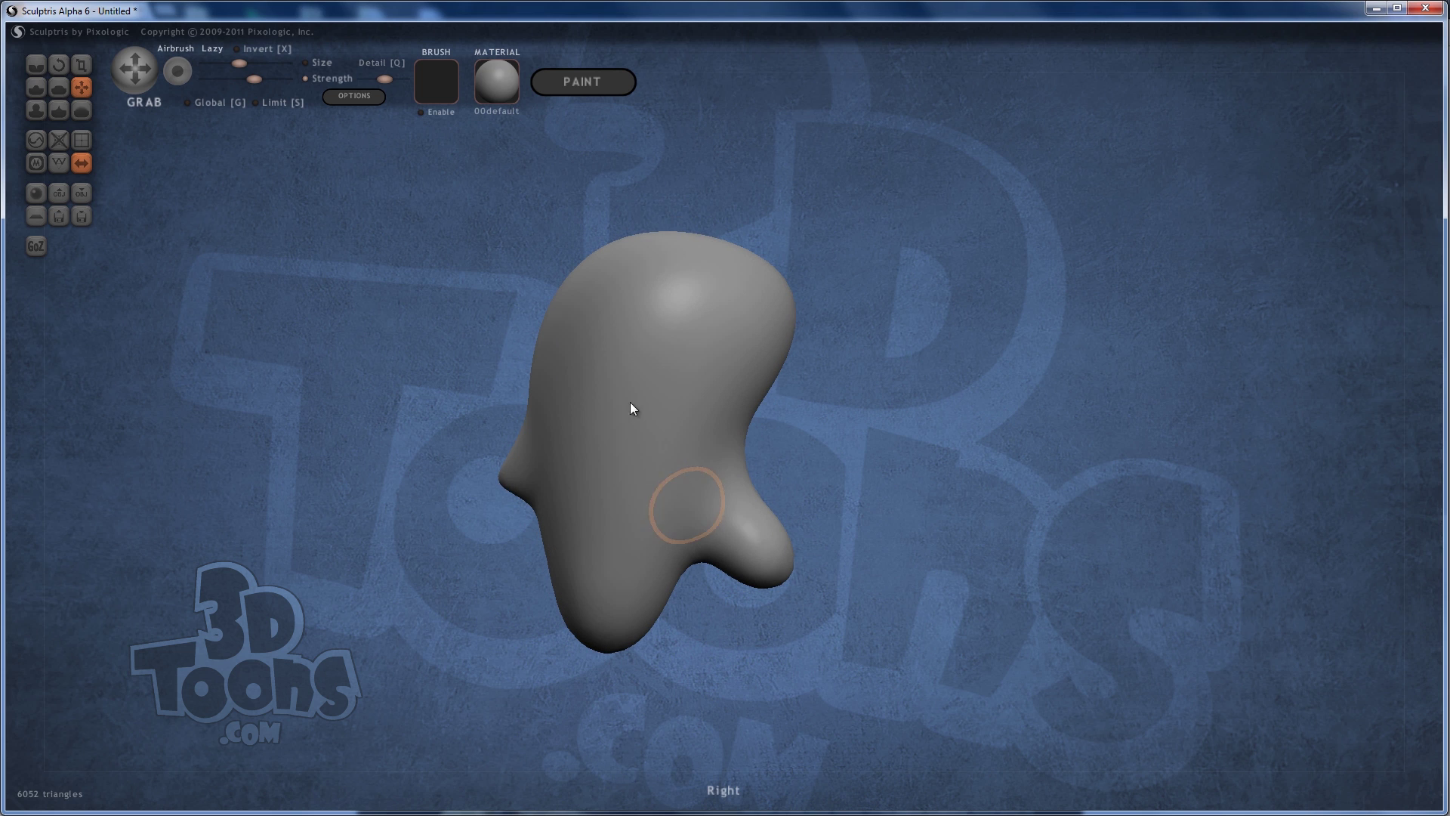
key(ctrl+z)
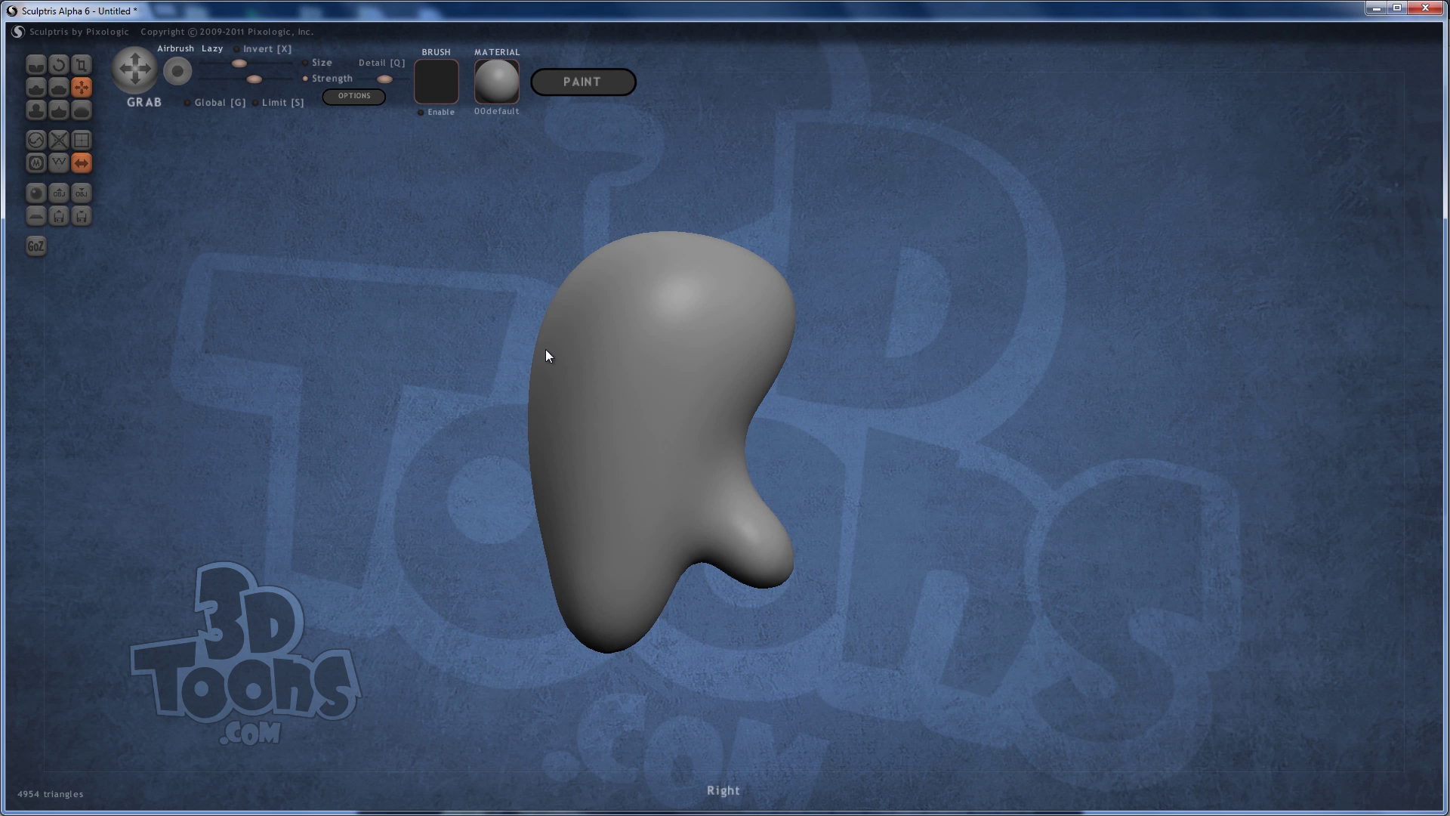
drag(531, 370, 483, 391)
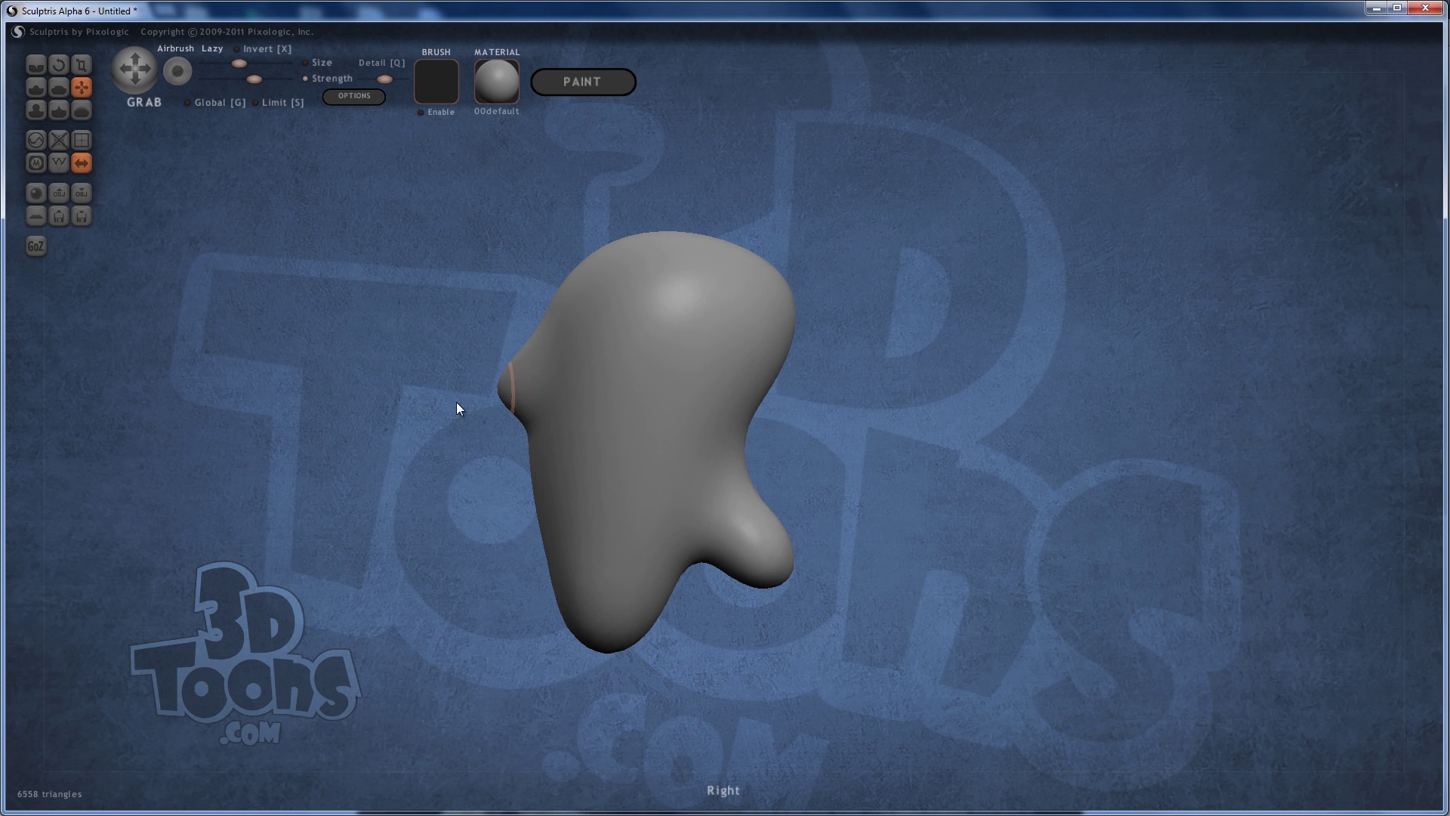
key(ctrl+z)
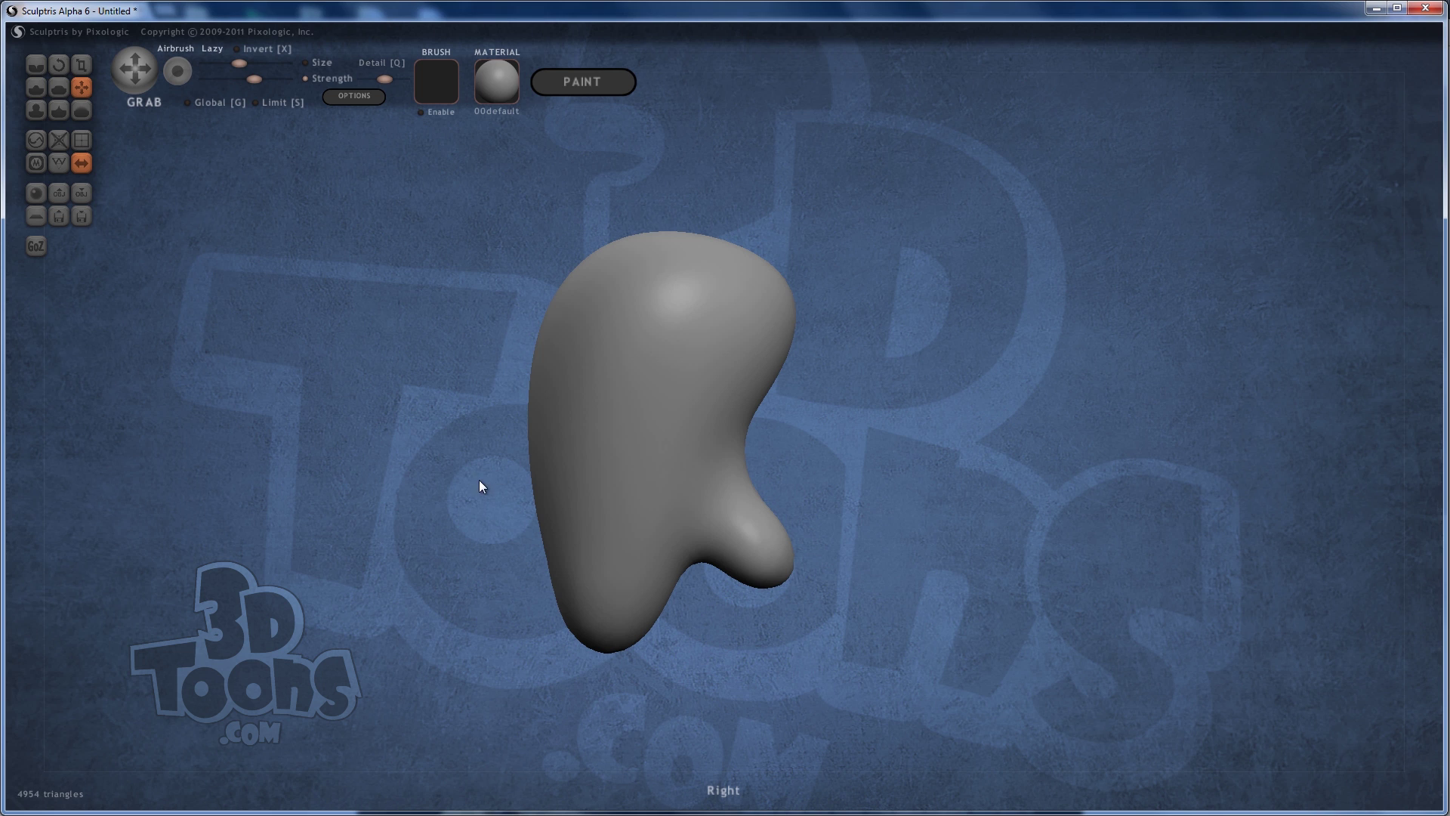
- Try pulling a long snout forward and a drooping one downward from the face with a larger Grab brush, and undo both
scroll(537, 382, up, 2)
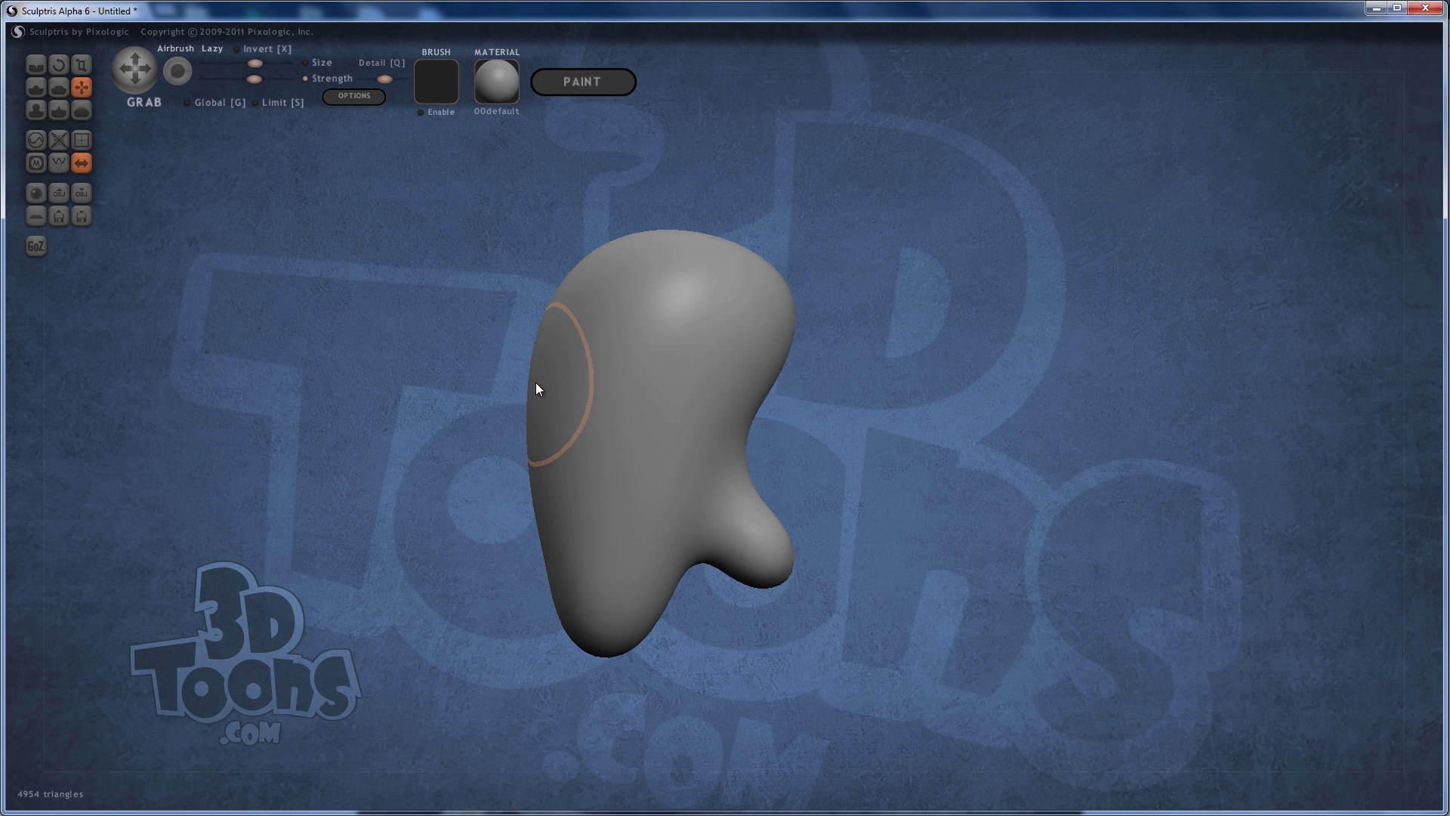
drag(528, 381, 347, 401)
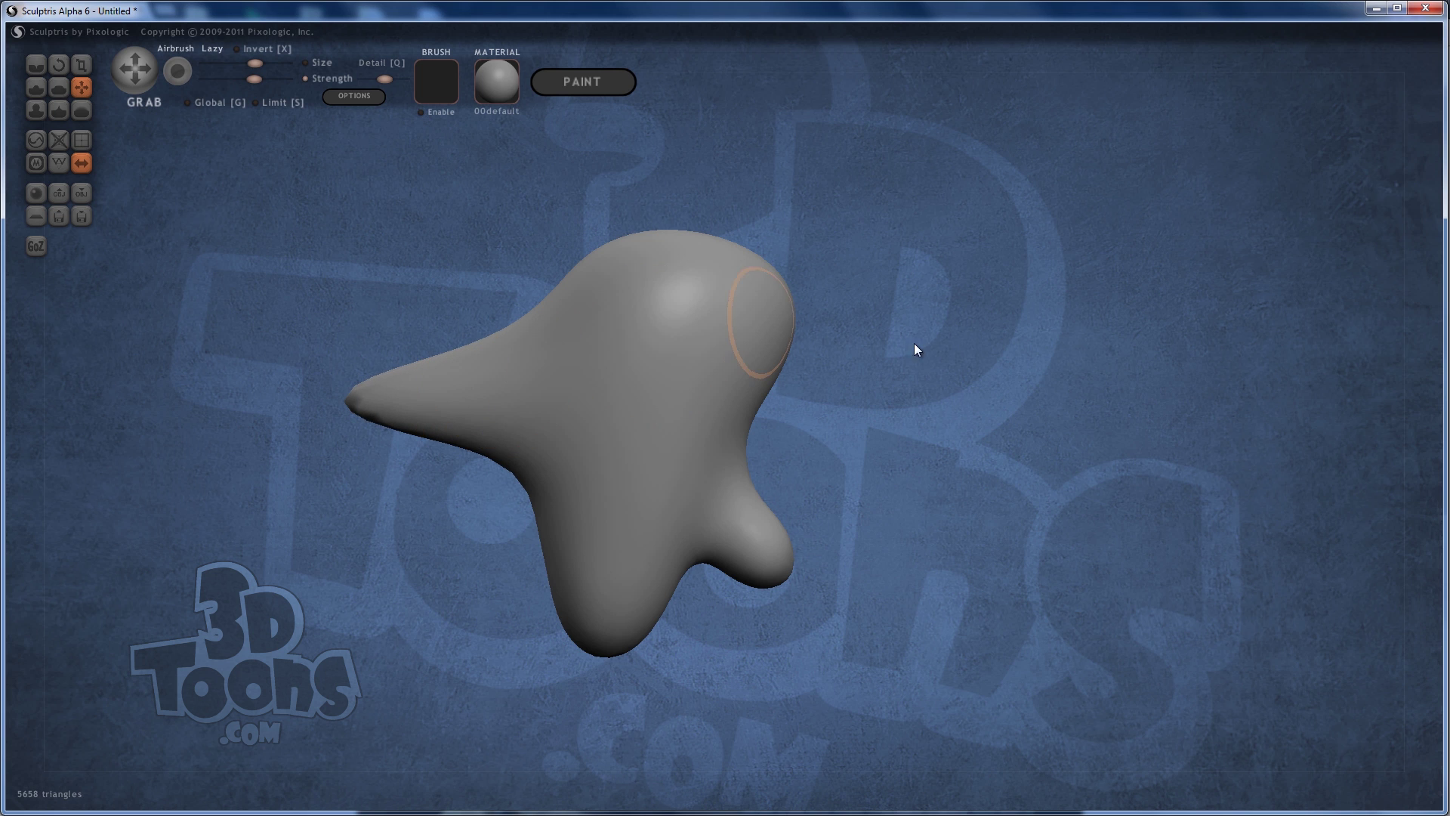
mouse_move(913, 343)
mouse_down()
mouse_move(835, 377)
mouse_move(1054, 364)
mouse_move(1053, 407)
mouse_move(1000, 376)
mouse_move(900, 408)
mouse_up()
key(ctrl+z)
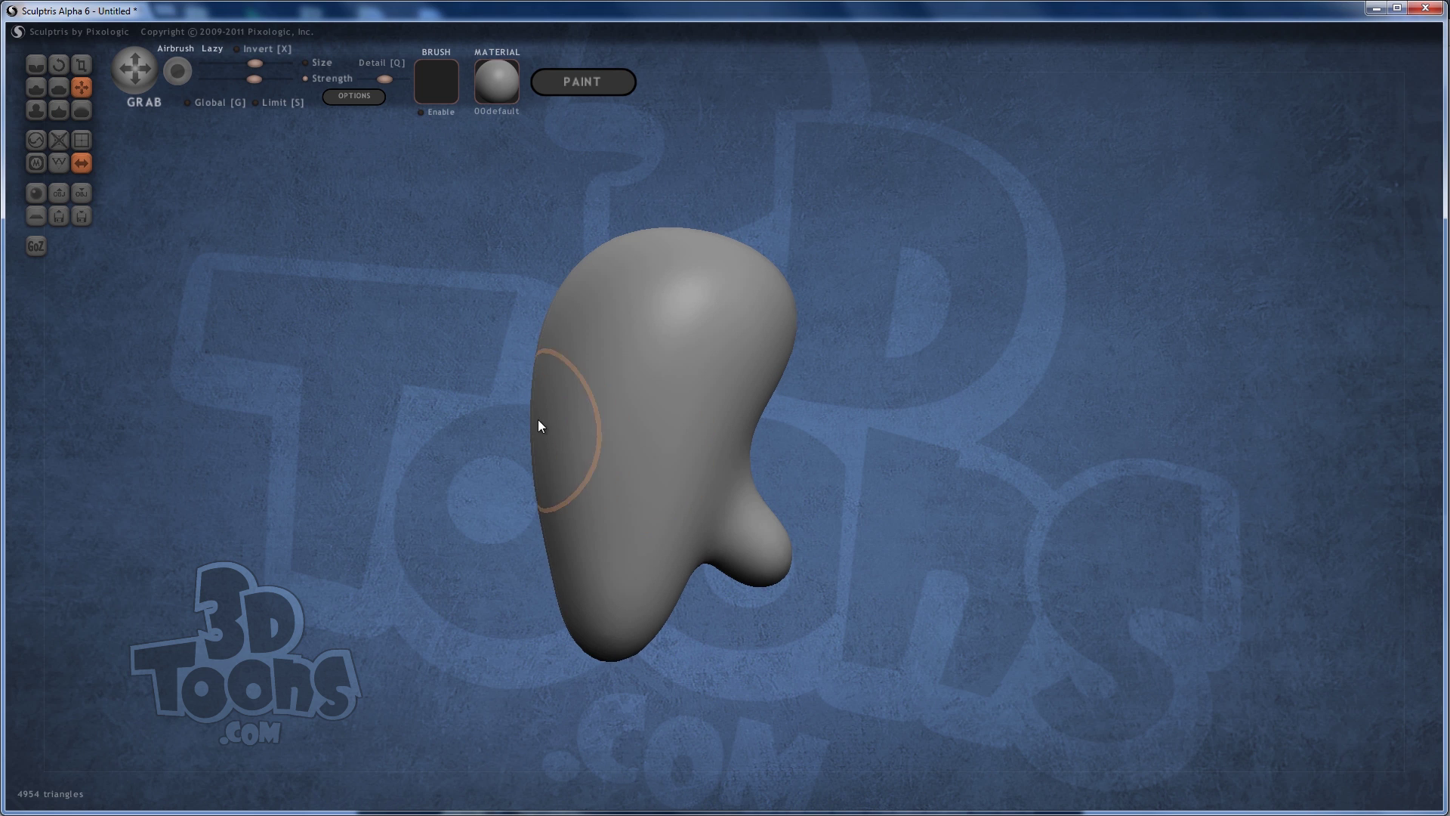
mouse_move(536, 421)
mouse_down()
mouse_move(531, 392)
mouse_move(486, 392)
mouse_move(437, 567)
mouse_up()
key(ctrl+z)
key(ctrl+z)
key(ctrl+z)
key(ctrl+z)
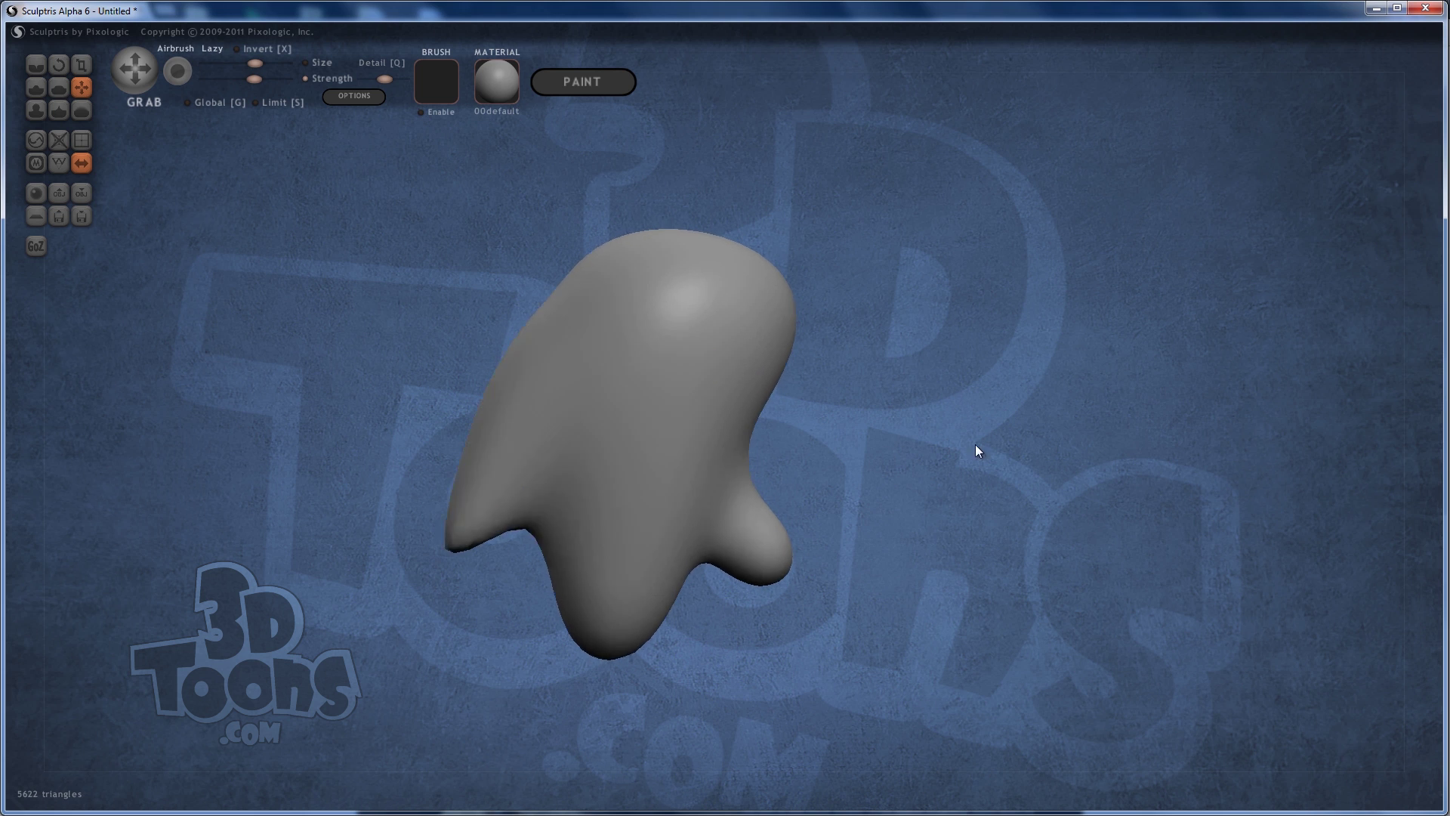
key(ctrl+z)
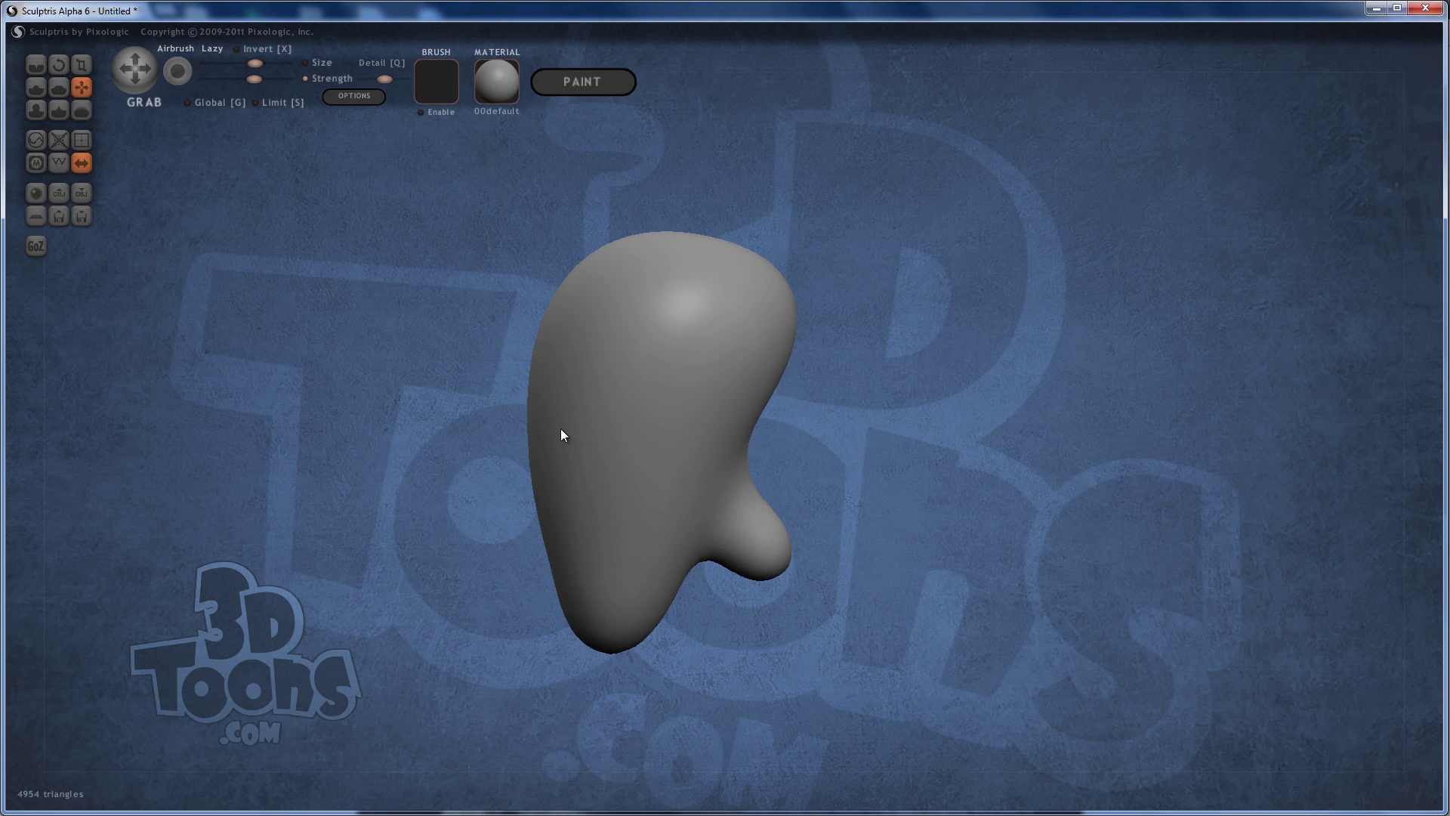
- Try pulling a narrow nose down and forward from the middle of the face with a smaller Grab brush, and undo it
scroll(539, 405, down, 3)
drag(539, 400, 476, 458)
key(ctrl+z)
drag(496, 510, 622, 415)
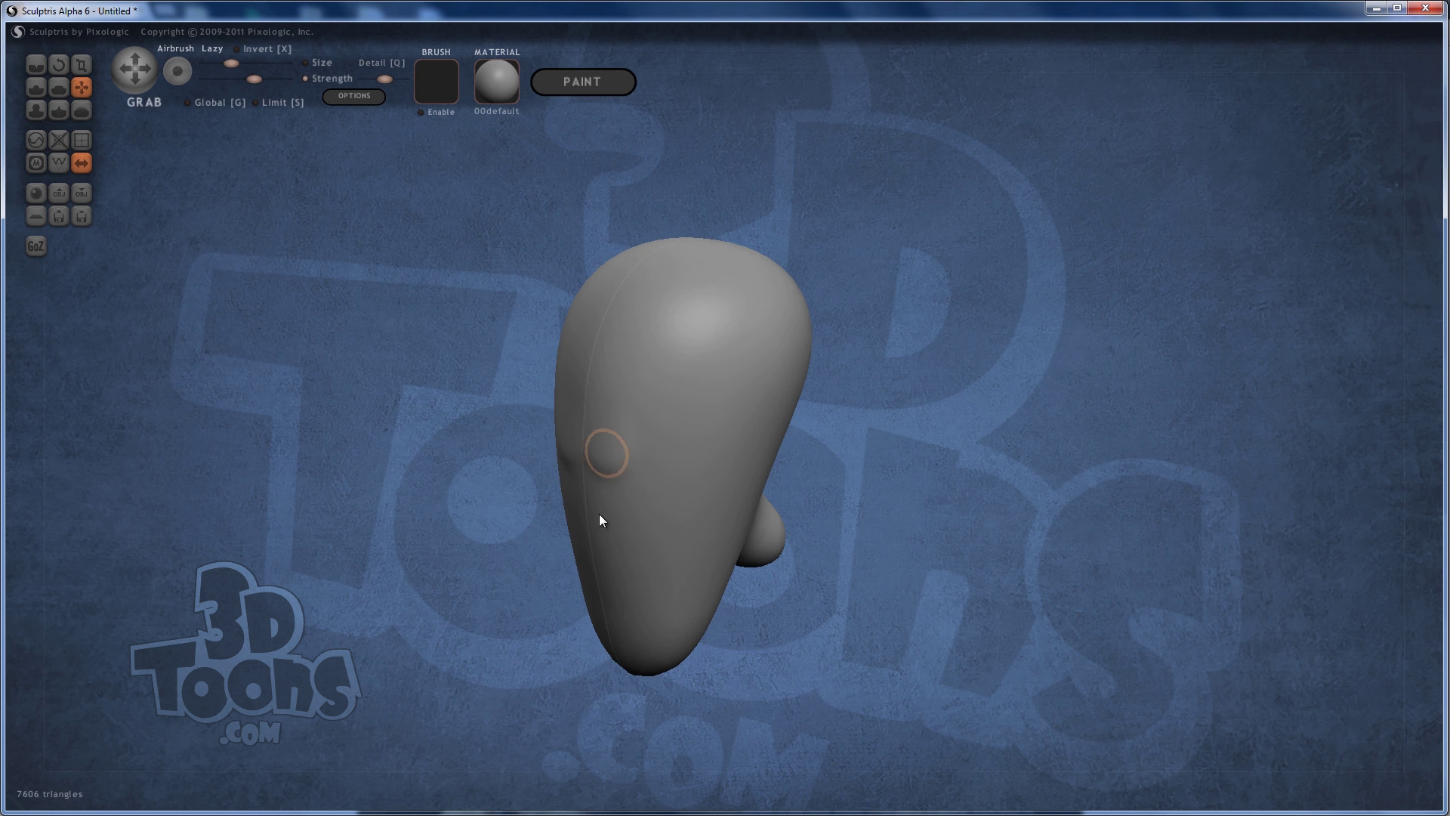
mouse_move(600, 432)
right_down()
mouse_move(533, 466)
mouse_move(536, 410)
right_up()
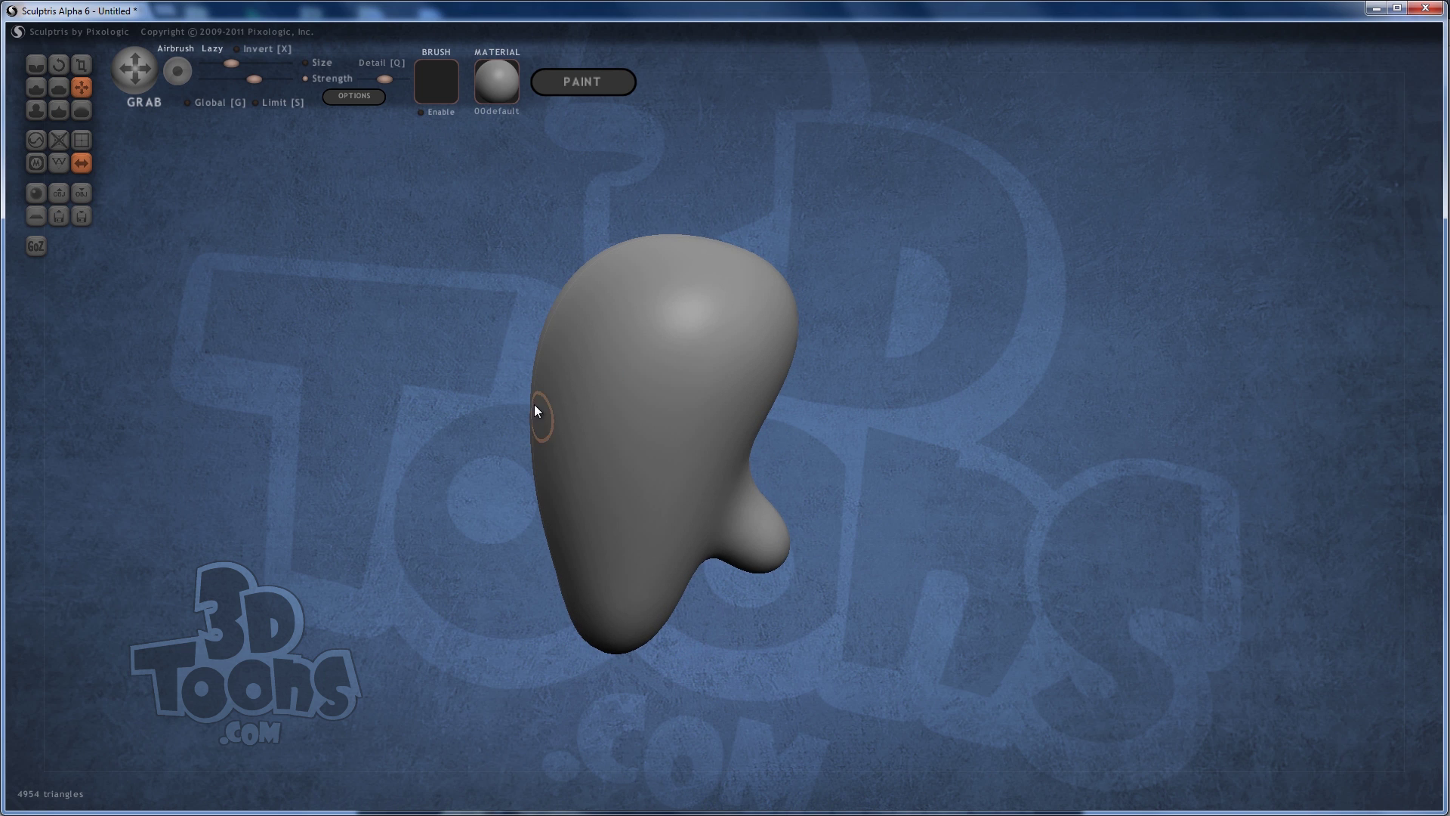
- Try pulling a small nose forward from the middle of the face with the Grab brush, and undo it
drag(531, 416, 469, 450)
mouse_move(512, 552)
right_down()
mouse_move(434, 545)
mouse_move(606, 538)
mouse_move(787, 374)
mouse_move(950, 443)
mouse_move(999, 329)
mouse_move(905, 435)
mouse_move(915, 442)
mouse_move(837, 445)
right_up()
key(ctrl+z)
- Pull a long pointed nose forward and down from the middle of the face with a larger Grab brush
scroll(548, 411, up, 3)
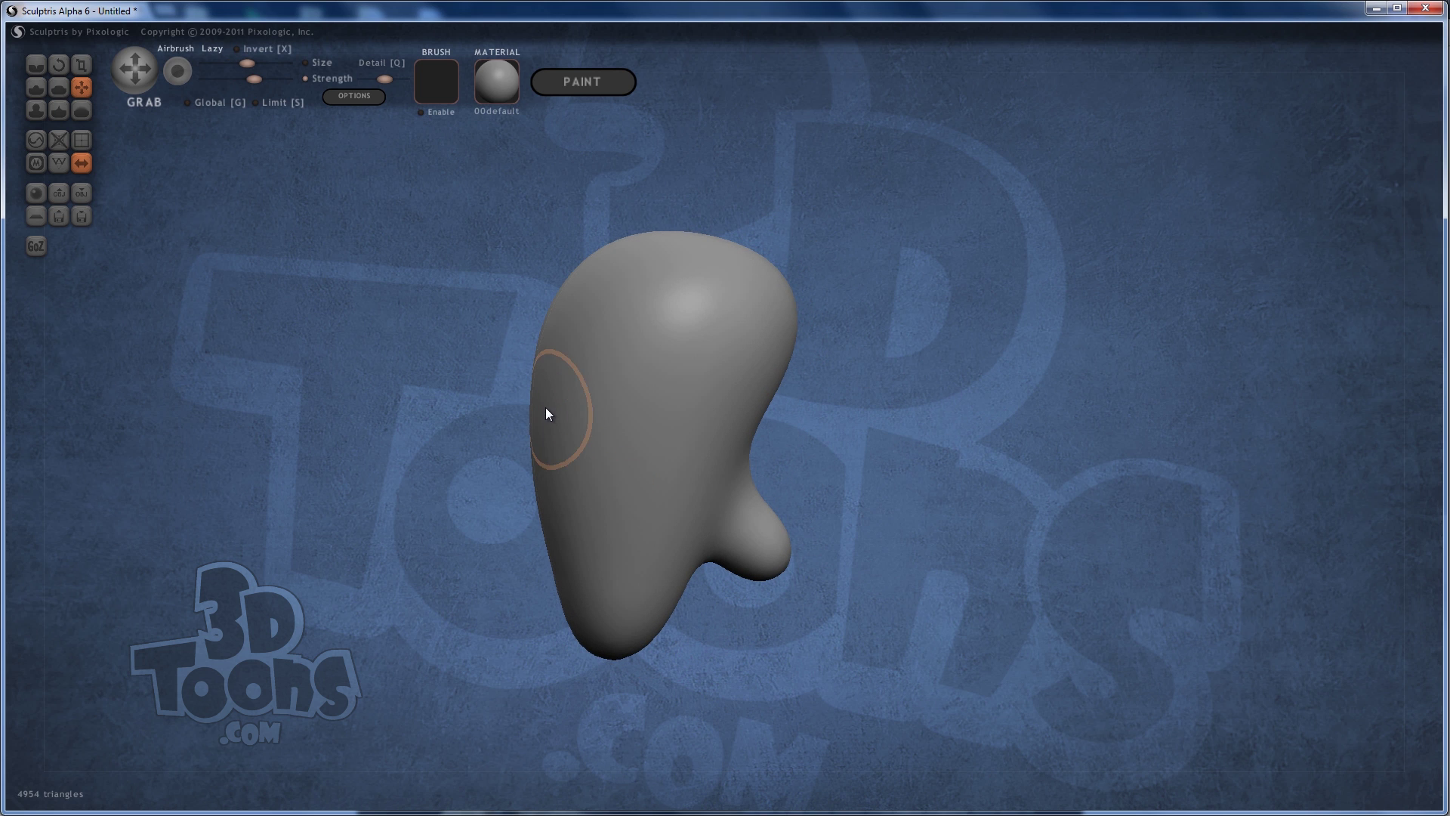
drag(534, 401, 397, 473)
mouse_move(477, 607)
right_down()
mouse_move(611, 605)
mouse_move(524, 613)
mouse_move(425, 649)
mouse_move(474, 640)
mouse_move(457, 597)
right_up()
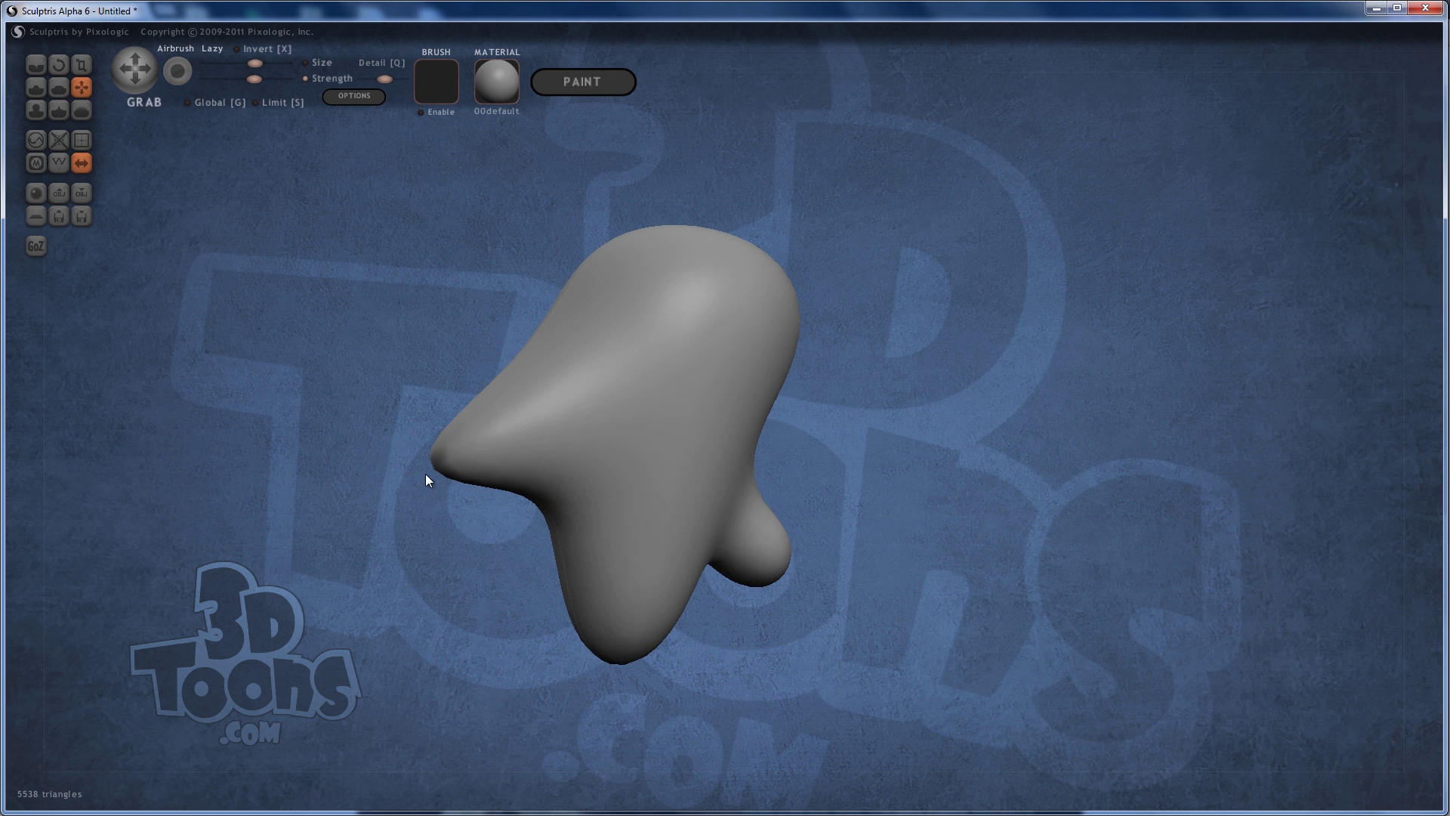
- Thicken the tip and underside of the nose with the Inflate brush, displaying the wireframe for the last stroke
click(35, 109)
mouse_move(364, 468)
right_down()
mouse_move(423, 486)
mouse_move(478, 456)
right_up()
drag(484, 448, 473, 577)
mouse_move(473, 577)
right_down()
mouse_move(369, 582)
mouse_move(480, 518)
right_up()
right_drag(444, 605, 346, 395)
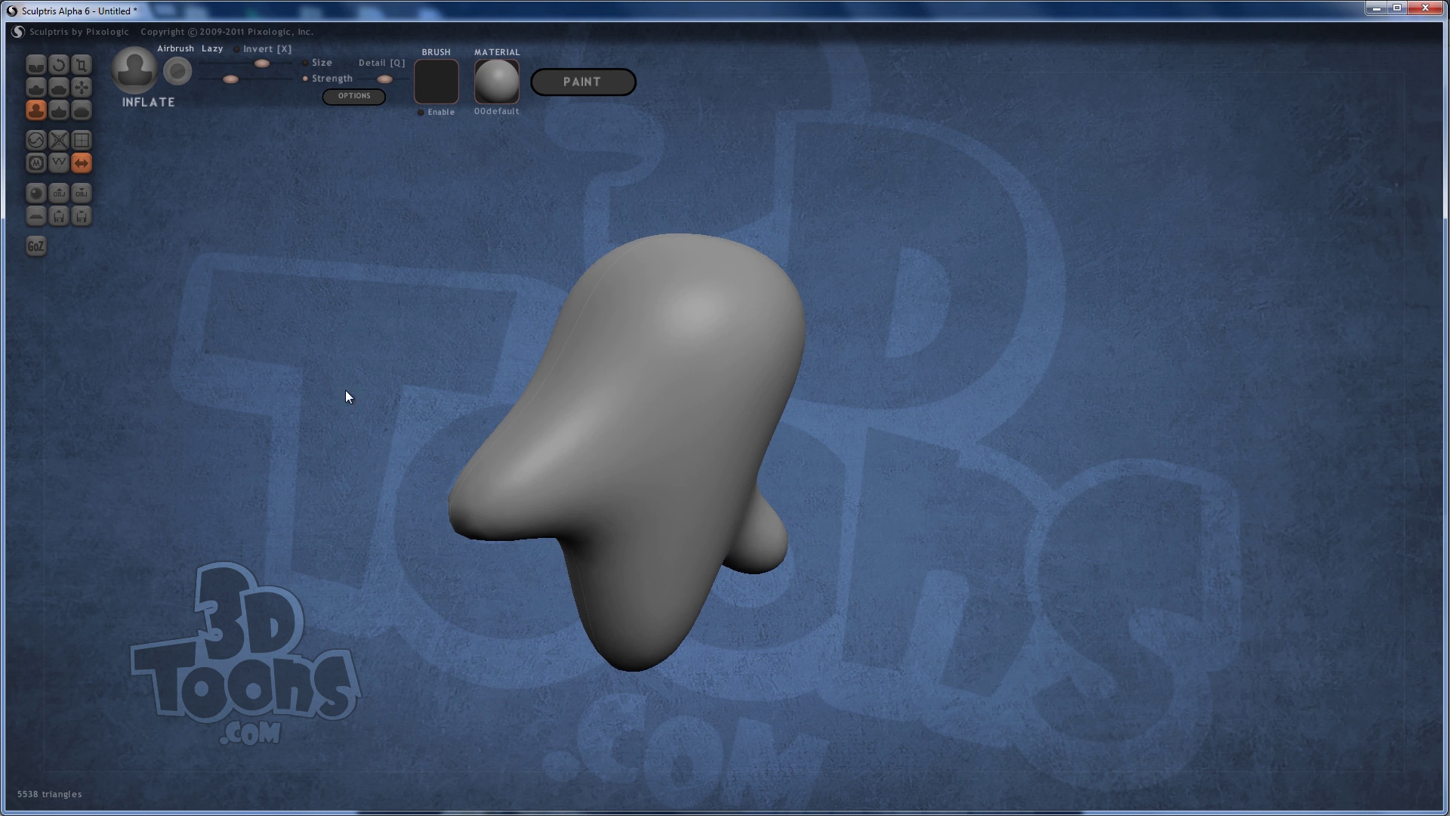
click(58, 162)
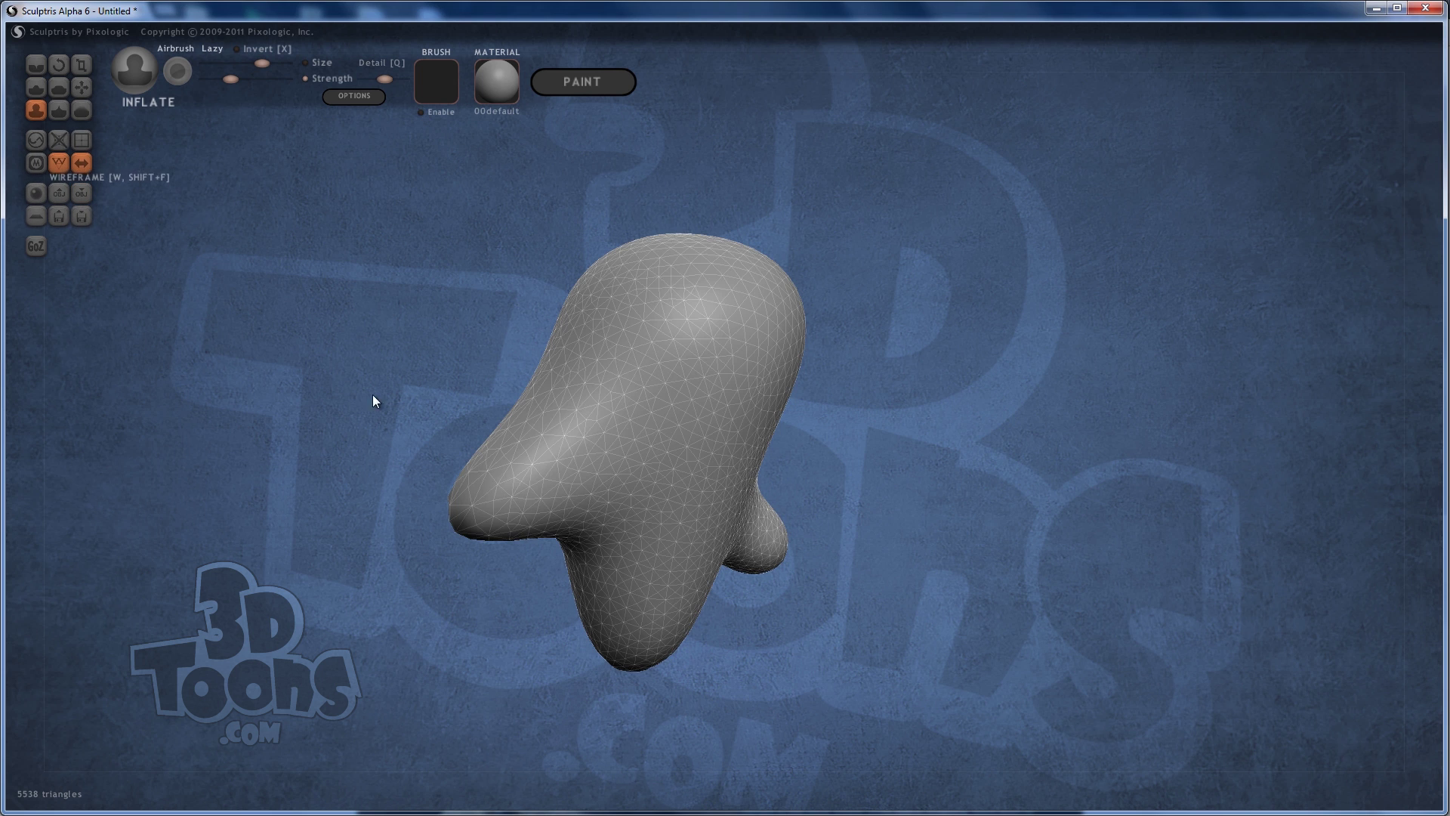
drag(491, 500, 521, 521)
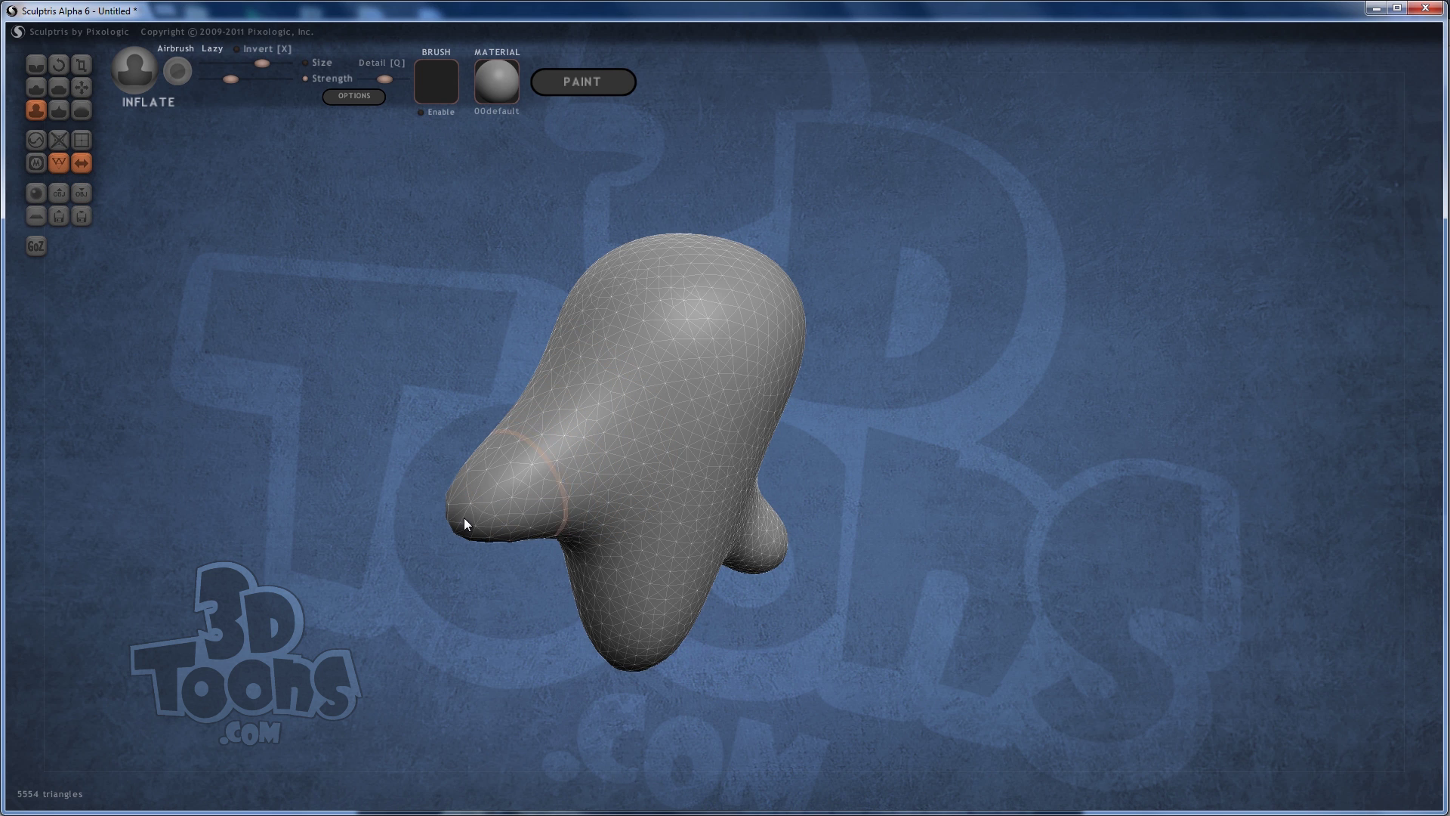
right_drag(482, 386, 343, 359)
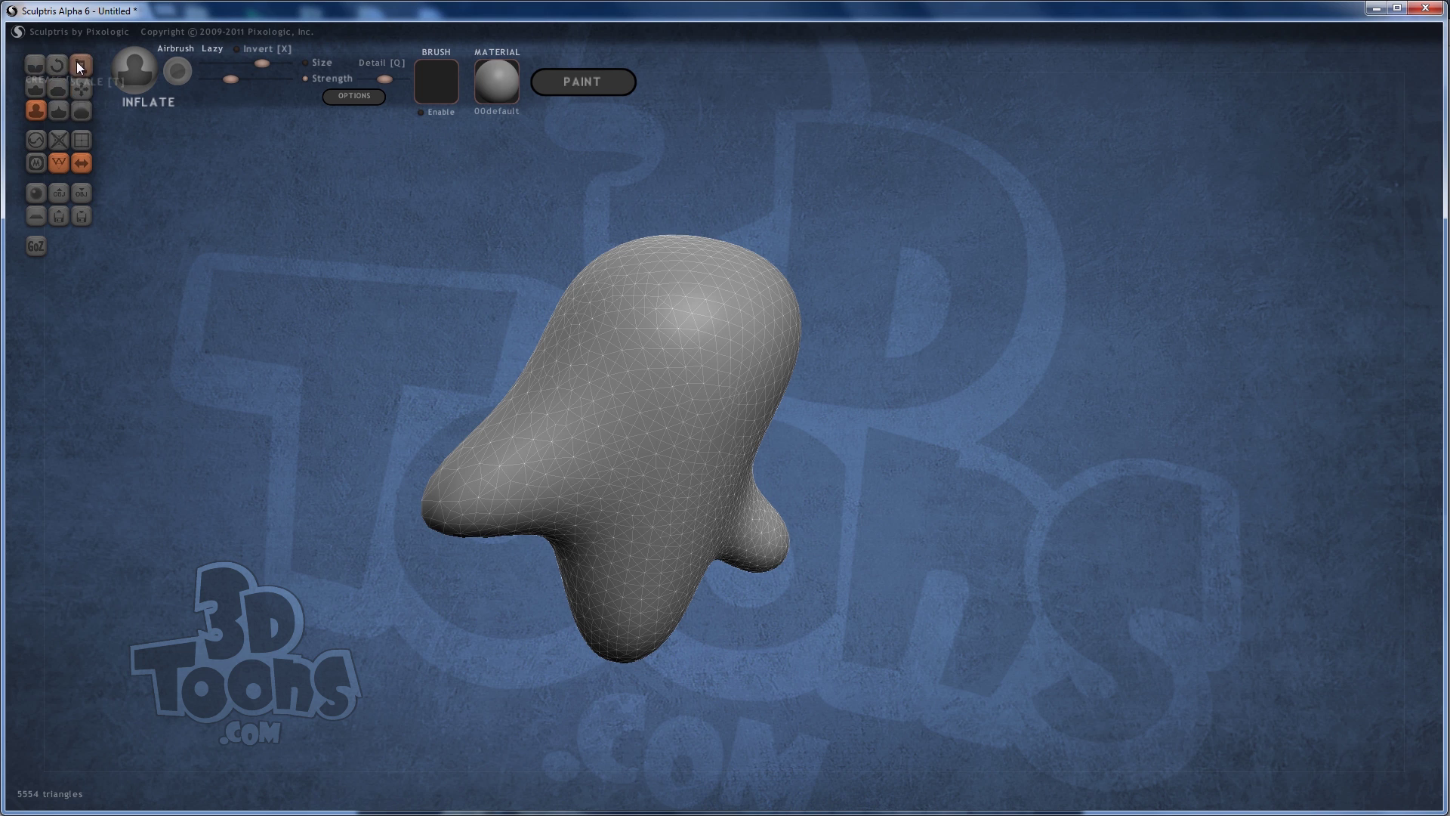
- Hide the wireframe and carve a curved nostril crease into the side of the nose with a slightly larger Crease brush
click(38, 62)
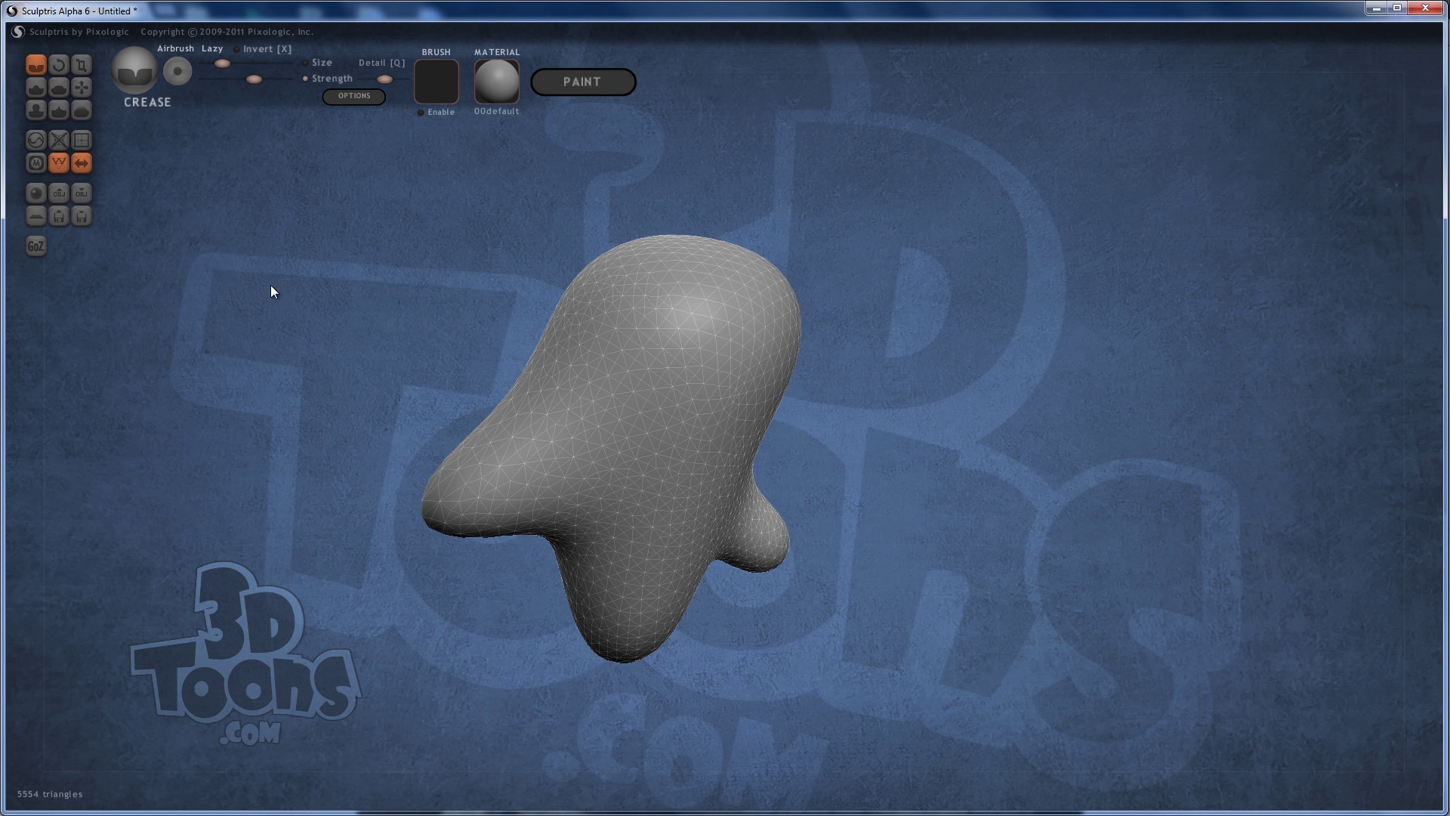
click(58, 161)
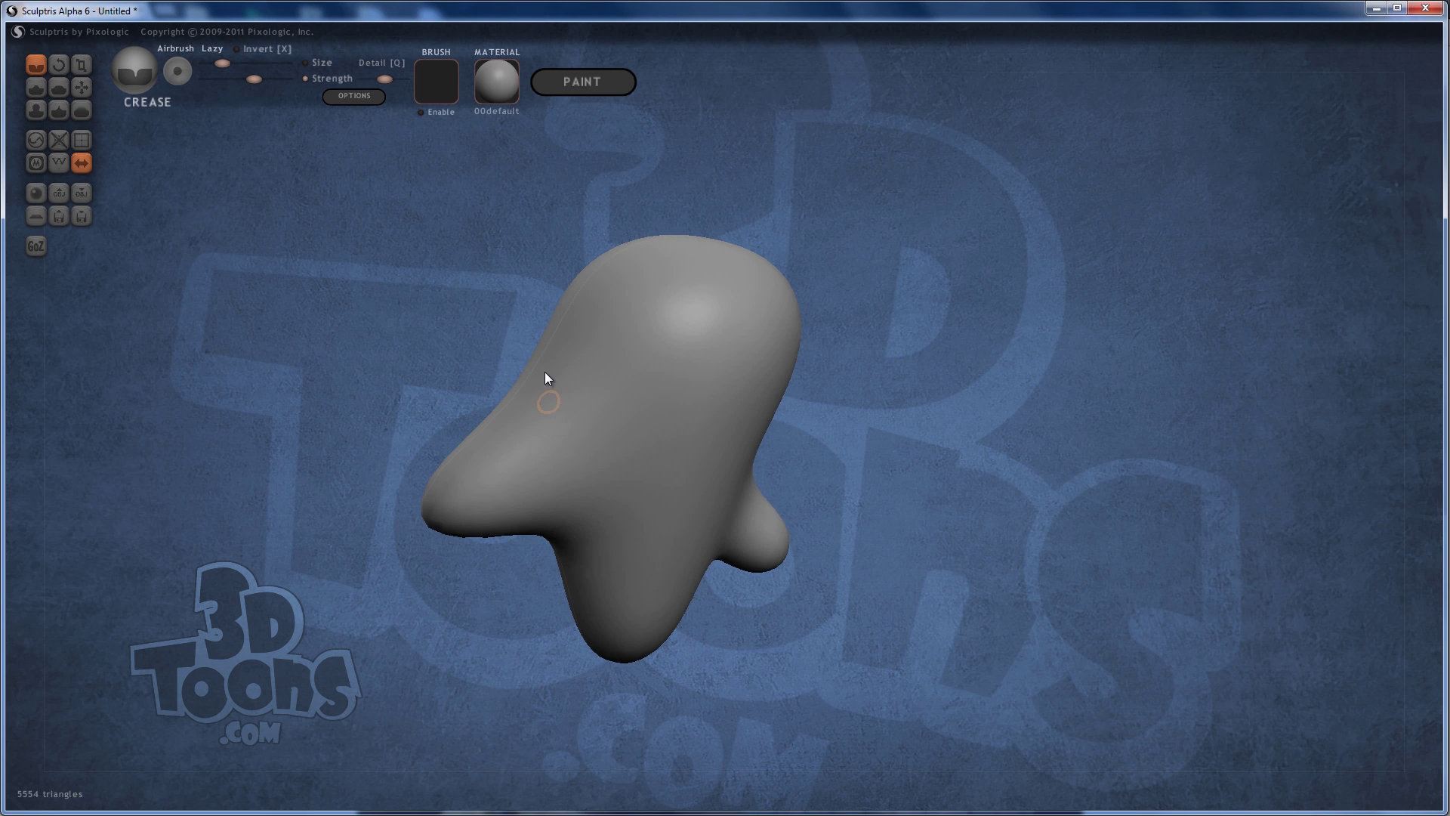
mouse_move(549, 366)
right_down()
mouse_move(586, 357)
mouse_move(620, 374)
mouse_move(638, 403)
mouse_move(628, 410)
mouse_move(635, 397)
right_up()
scroll(643, 413, up, 2)
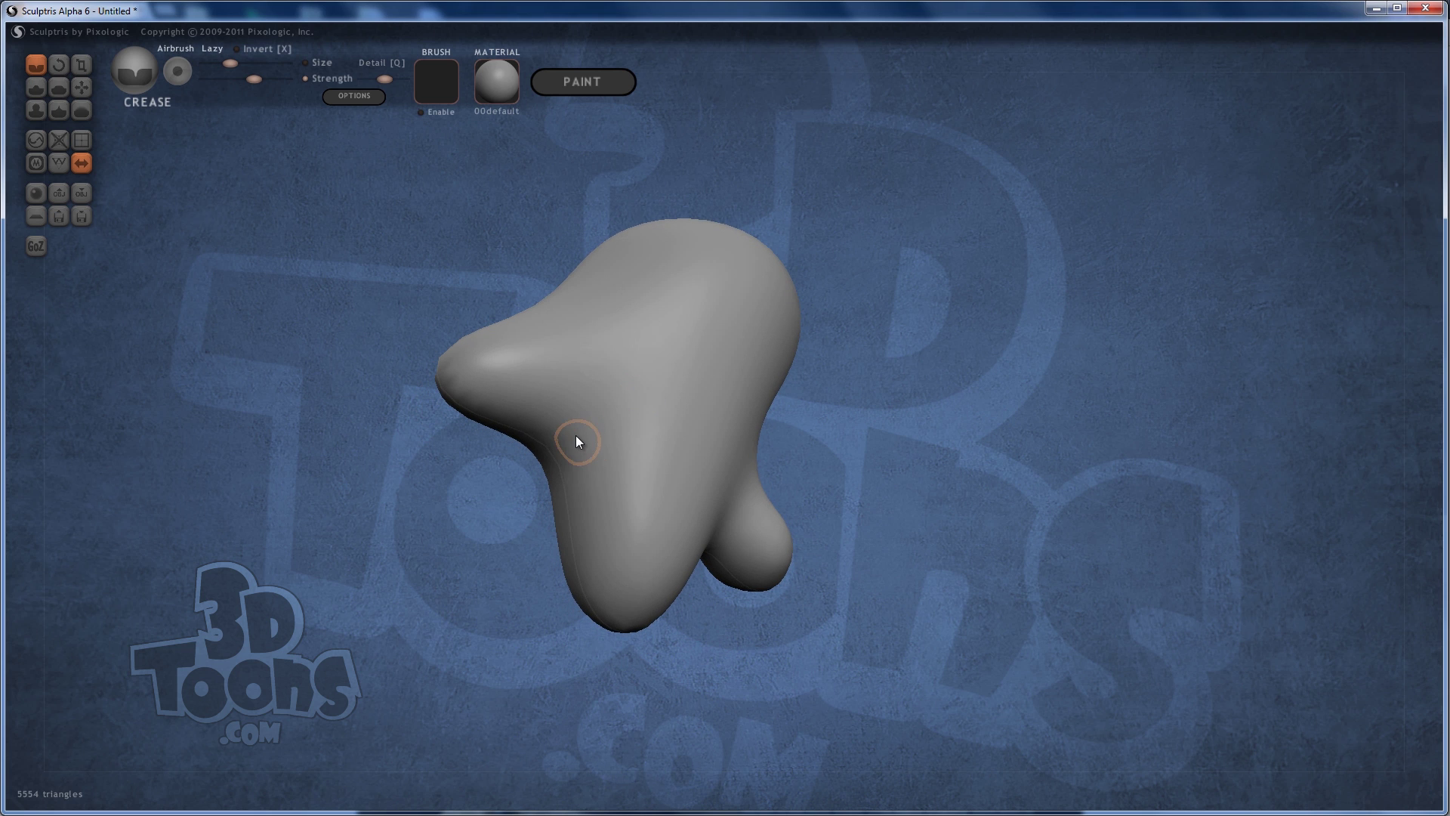
mouse_move(567, 436)
mouse_down()
mouse_move(632, 393)
mouse_move(641, 343)
mouse_move(618, 311)
mouse_move(591, 309)
mouse_move(569, 352)
mouse_move(582, 443)
mouse_up()
mouse_move(582, 443)
right_down()
mouse_move(546, 509)
mouse_move(518, 407)
mouse_move(627, 398)
mouse_move(491, 476)
mouse_move(698, 465)
mouse_move(580, 465)
mouse_move(604, 444)
mouse_move(580, 436)
right_up()
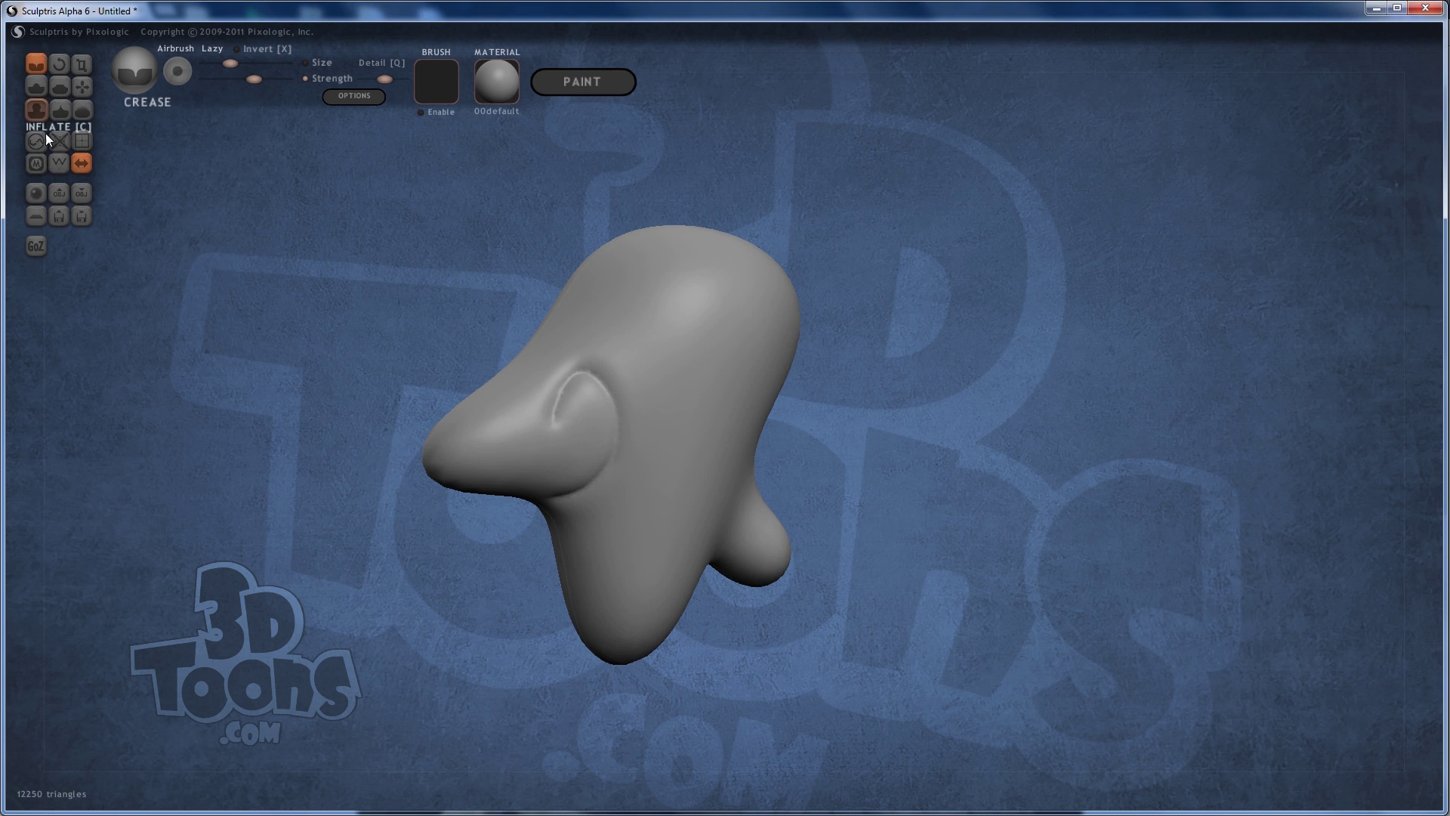
- Puff out the nostril inside the crease with a smaller Inflate brush, working from the side and the front
click(35, 110)
scroll(592, 420, down, 3)
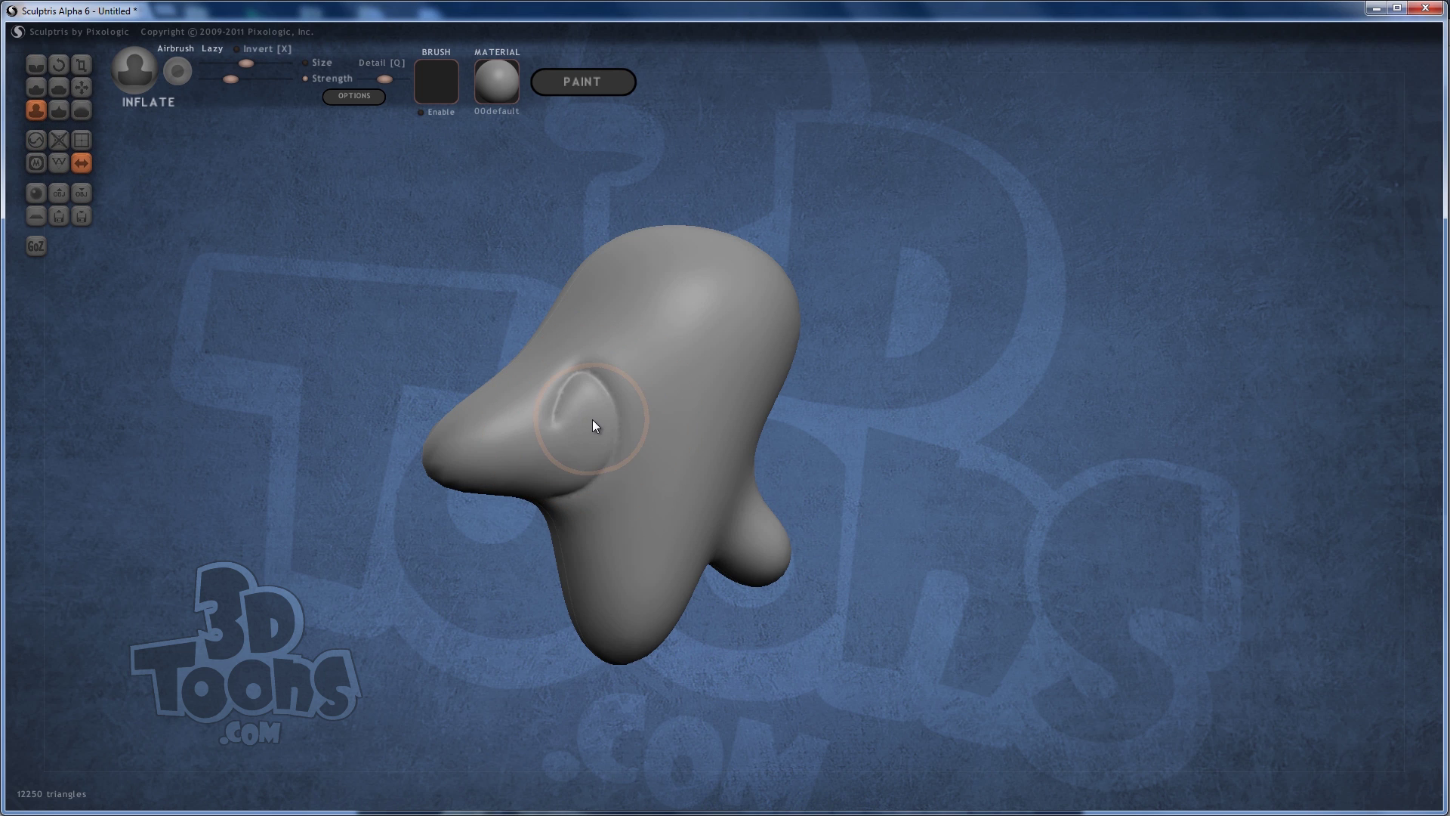
mouse_move(589, 412)
mouse_down()
mouse_move(586, 432)
mouse_move(591, 393)
mouse_up()
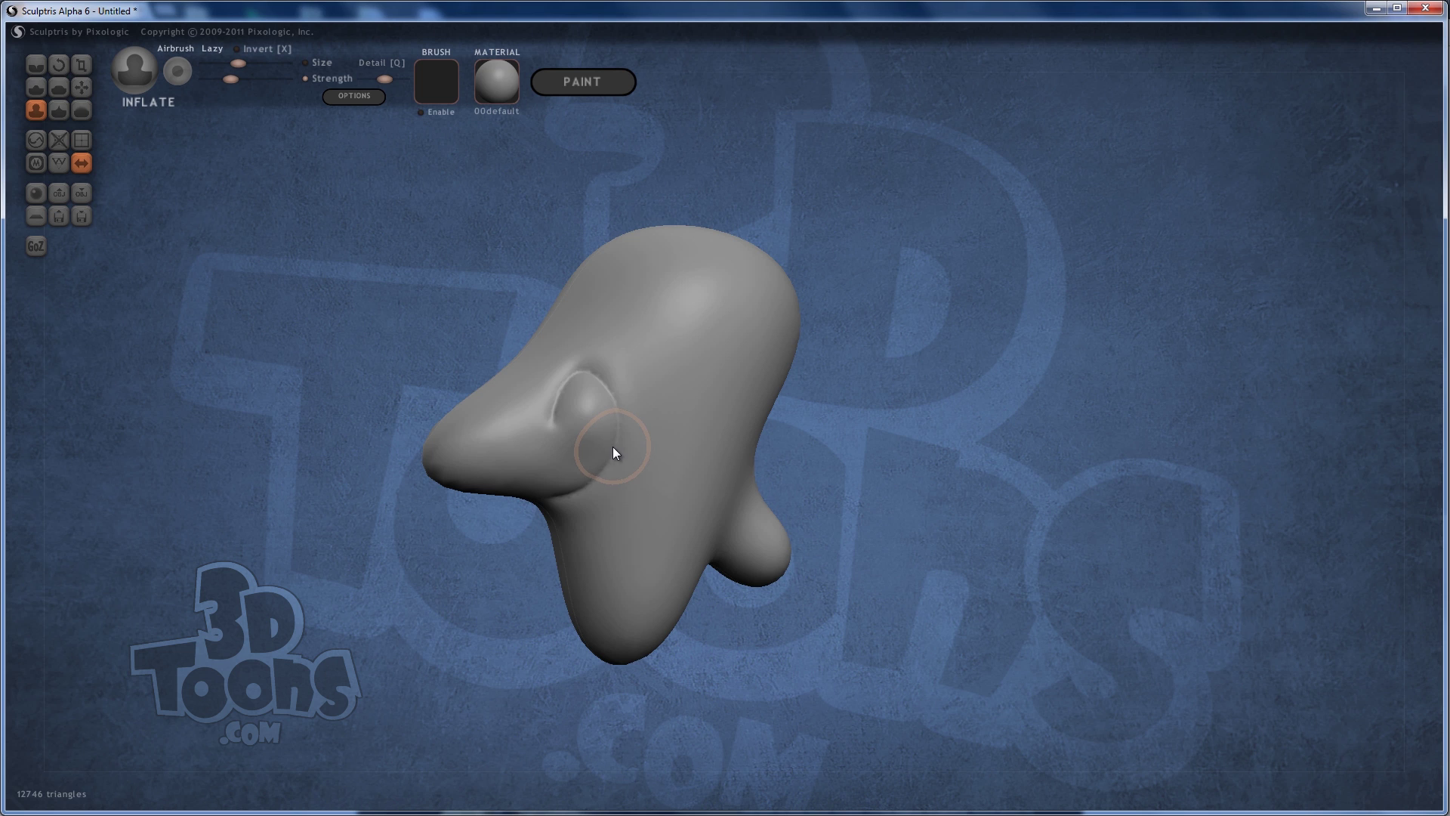
mouse_move(613, 446)
right_down()
mouse_move(591, 432)
mouse_move(610, 424)
right_up()
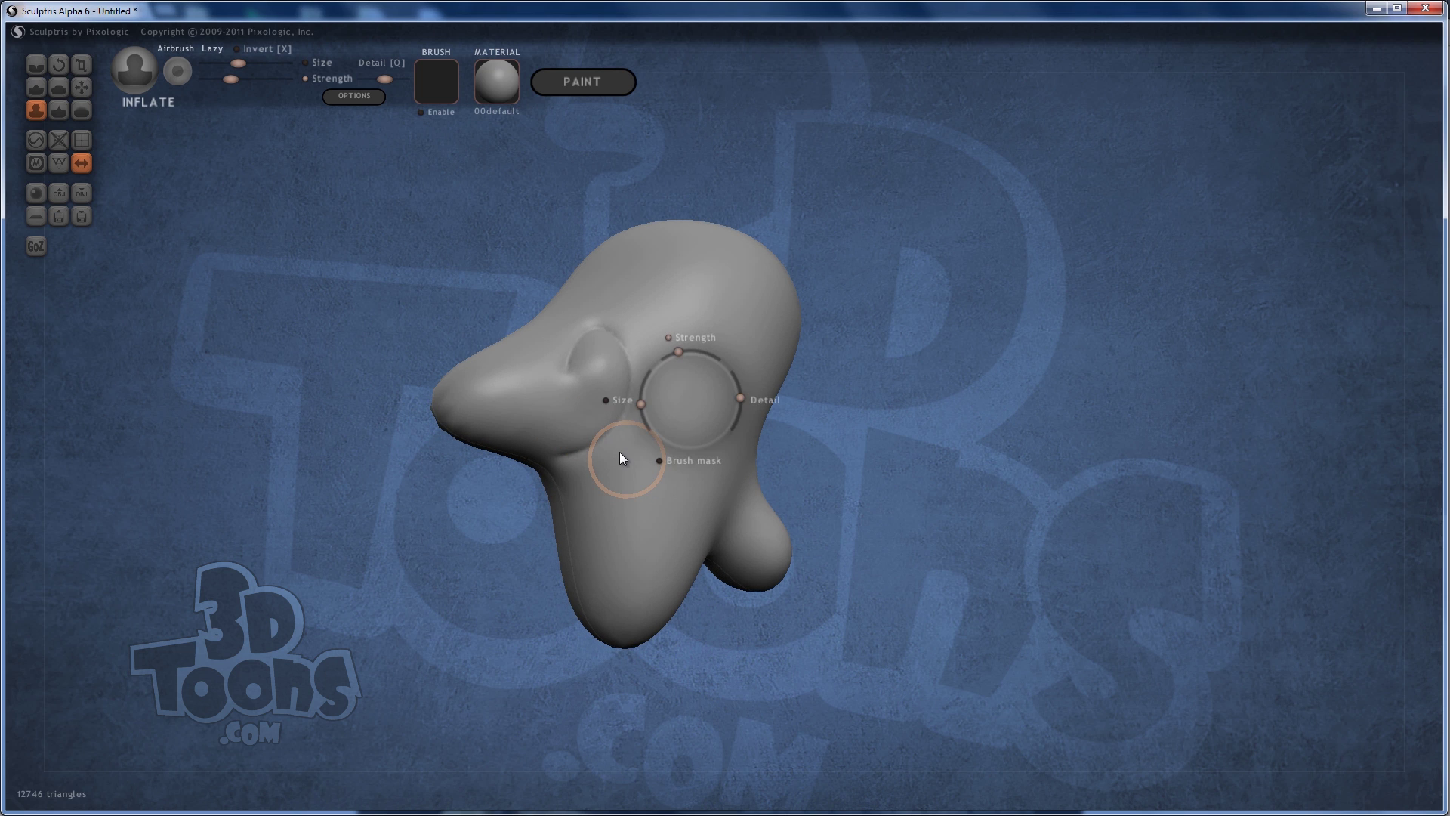
mouse_move(587, 418)
mouse_down()
mouse_move(601, 390)
mouse_move(556, 438)
mouse_move(537, 433)
mouse_move(598, 381)
mouse_move(611, 347)
mouse_move(583, 438)
mouse_up()
mouse_move(583, 438)
right_down()
mouse_move(663, 417)
mouse_move(699, 452)
mouse_move(658, 418)
right_up()
mouse_move(697, 464)
mouse_down()
mouse_move(736, 438)
mouse_move(714, 427)
mouse_up()
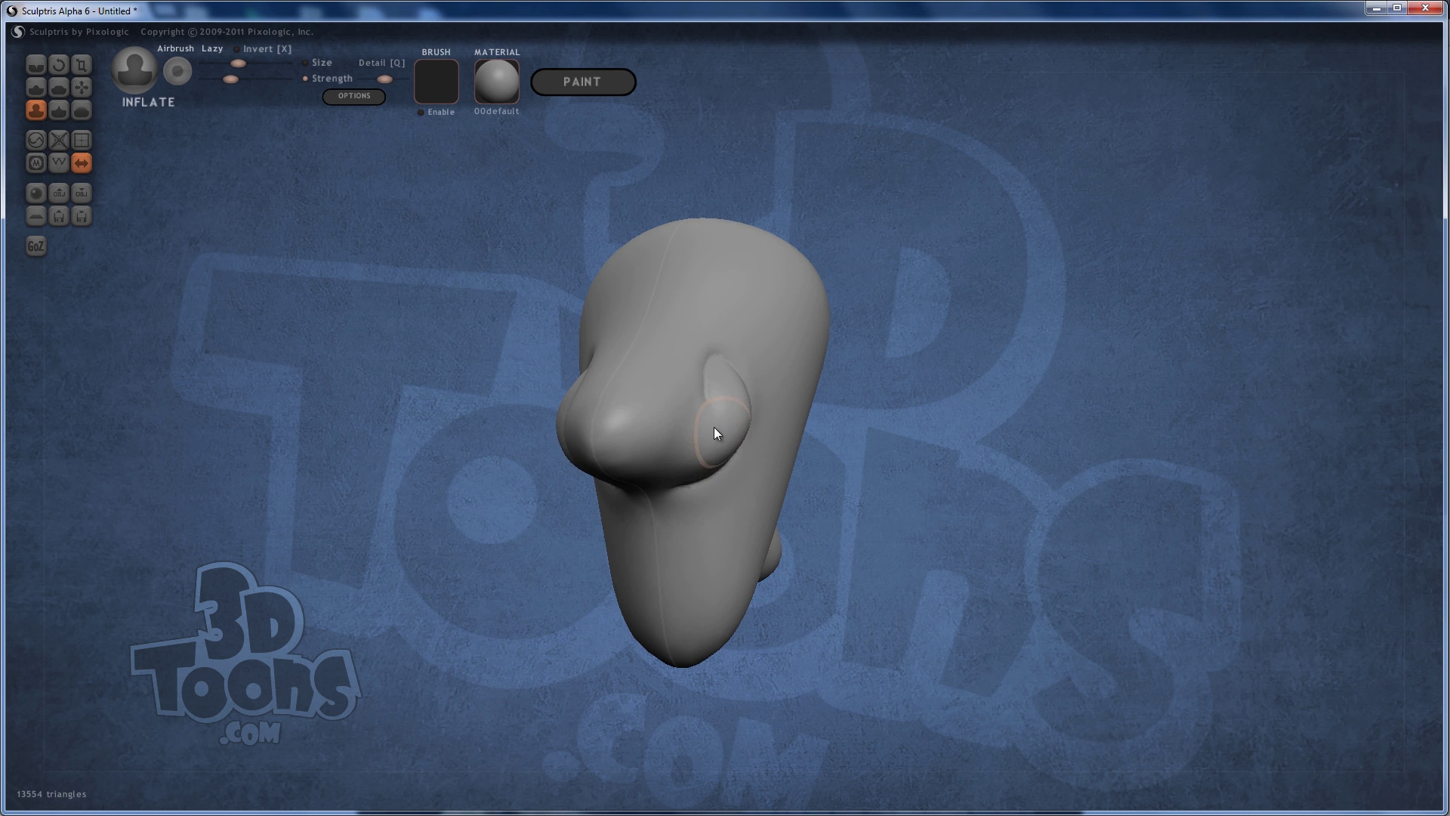
right_drag(713, 427, 681, 437)
drag(668, 439, 670, 434)
mouse_move(671, 435)
right_down()
mouse_move(628, 417)
mouse_move(737, 378)
mouse_move(868, 372)
mouse_move(858, 385)
mouse_move(893, 398)
mouse_move(884, 411)
mouse_move(822, 400)
mouse_move(723, 449)
mouse_move(832, 470)
mouse_move(744, 385)
right_up()
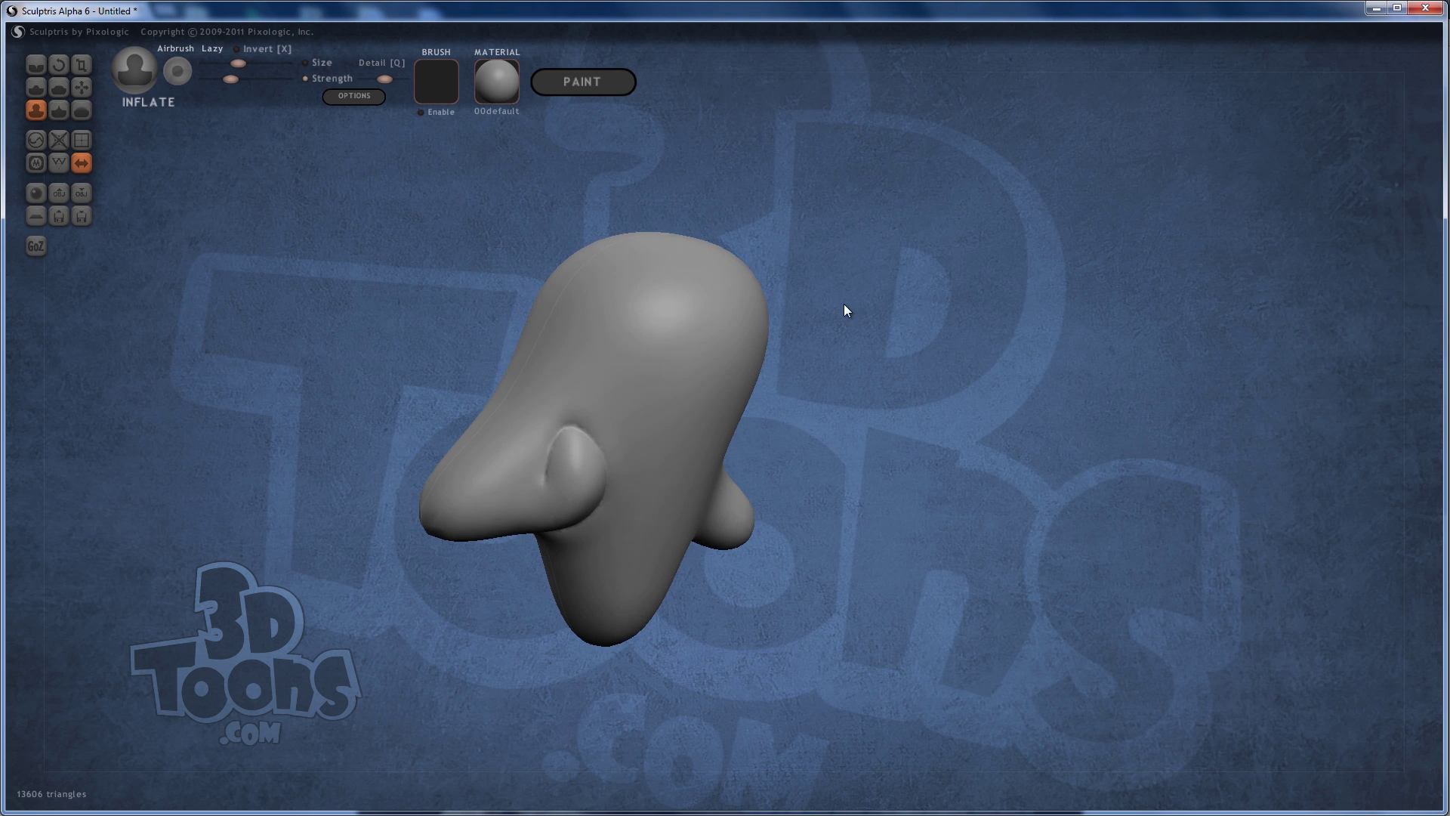
- Round out the lower part of the nostril and the top of the nose with further Inflate strokes
scroll(861, 363, up, 3)
mouse_move(869, 399)
mouse_down()
mouse_move(913, 382)
mouse_move(893, 339)
mouse_move(828, 327)
mouse_up()
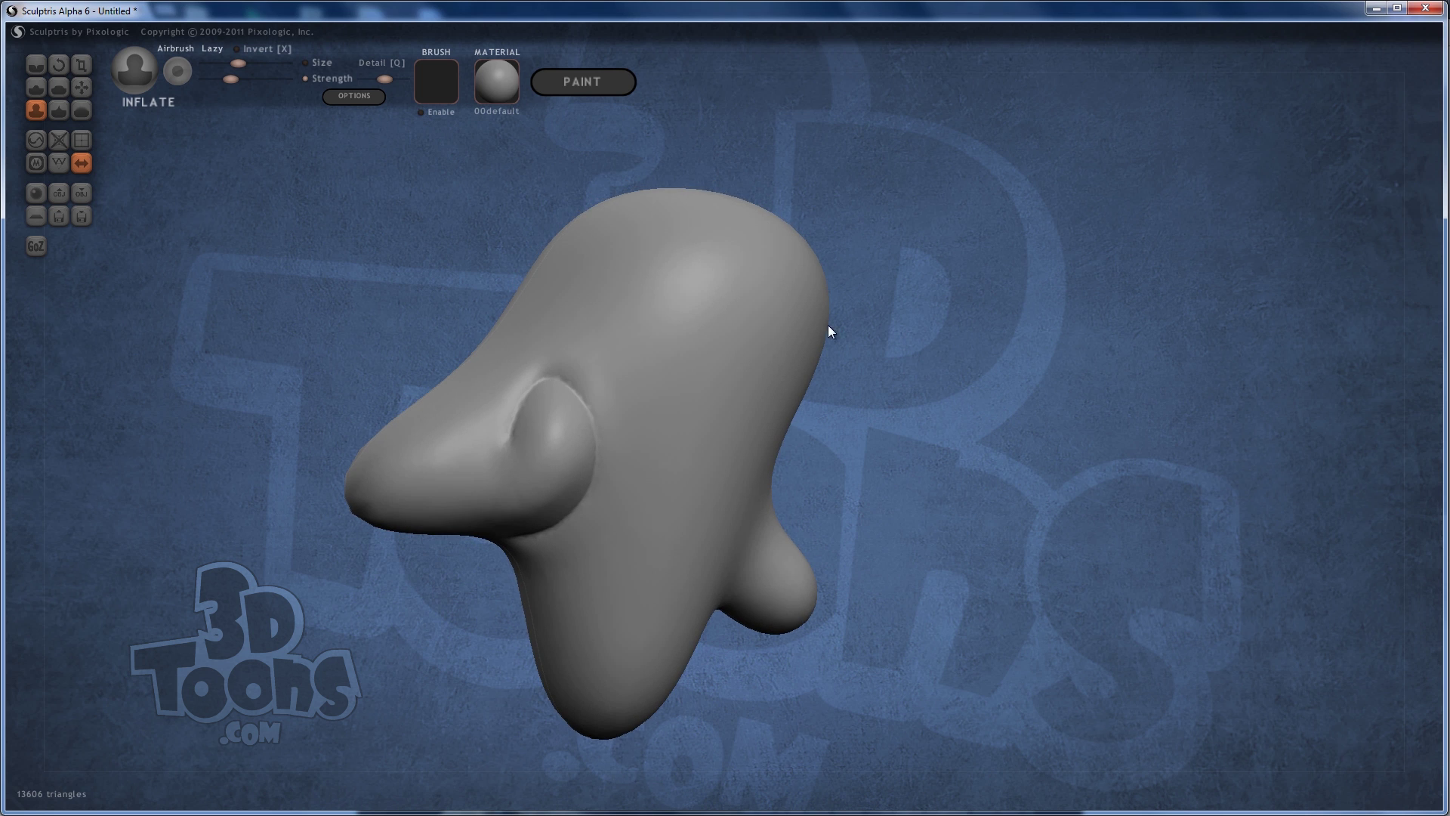
mouse_move(537, 483)
mouse_down()
mouse_move(453, 508)
mouse_move(521, 479)
mouse_up()
mouse_move(521, 478)
right_down()
mouse_move(489, 438)
mouse_move(538, 454)
right_up()
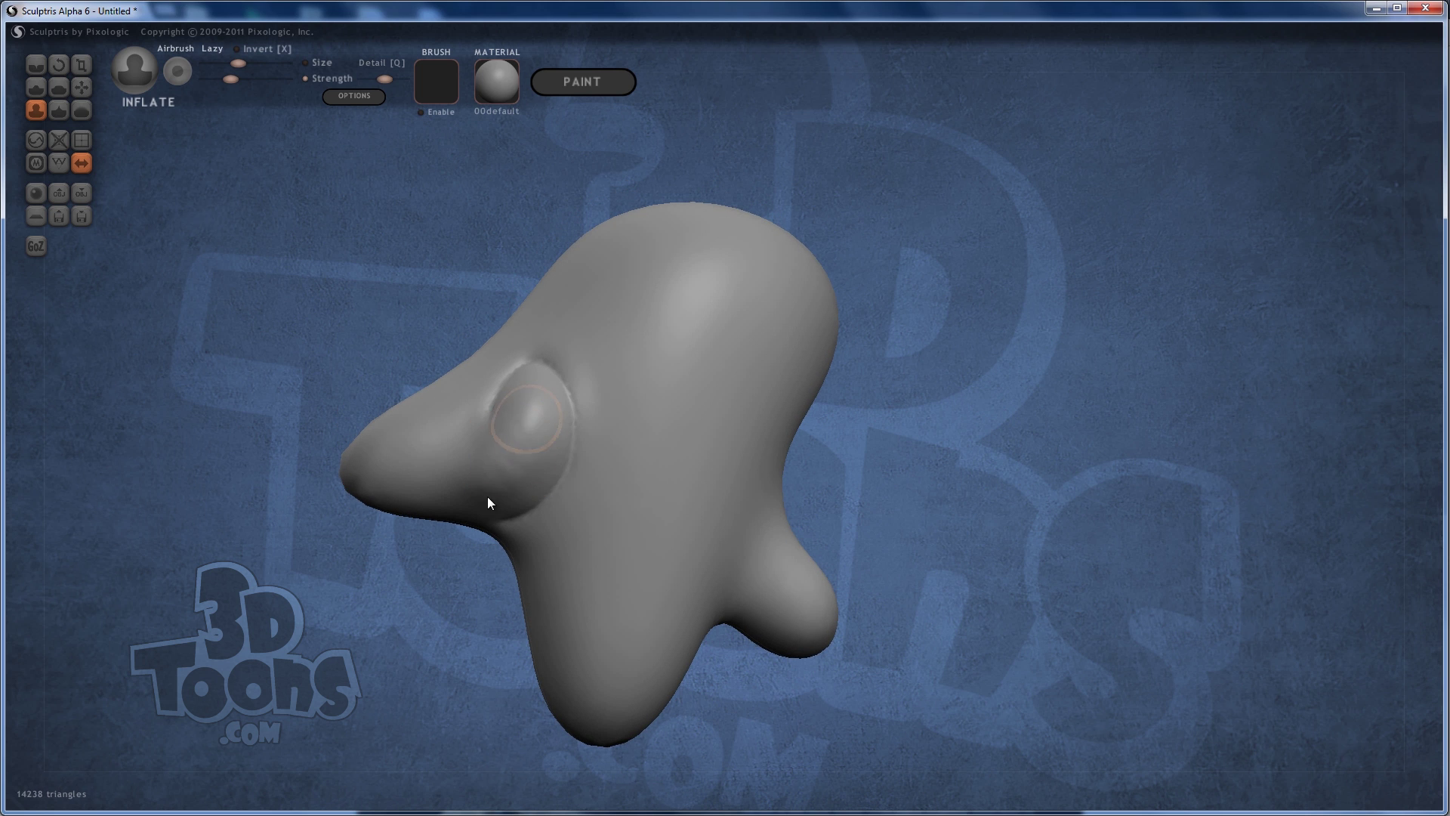
mouse_move(544, 330)
right_down()
mouse_move(560, 406)
mouse_move(560, 374)
mouse_move(506, 410)
mouse_move(531, 447)
mouse_move(549, 377)
mouse_move(537, 518)
mouse_move(551, 602)
mouse_move(560, 501)
mouse_move(522, 451)
right_up()
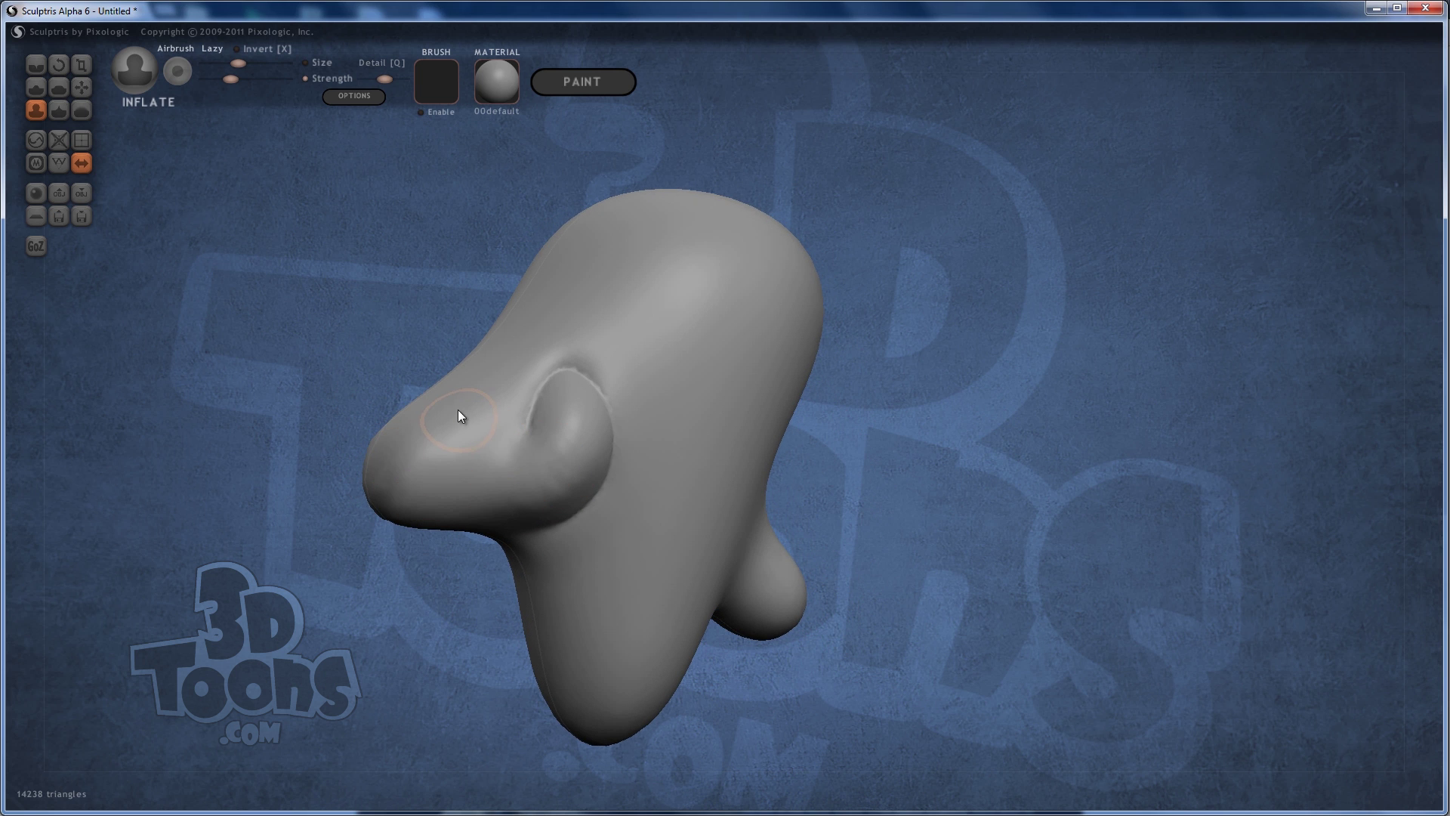
mouse_move(458, 410)
mouse_down()
mouse_move(379, 377)
mouse_move(388, 450)
mouse_move(503, 459)
mouse_move(468, 429)
mouse_up()
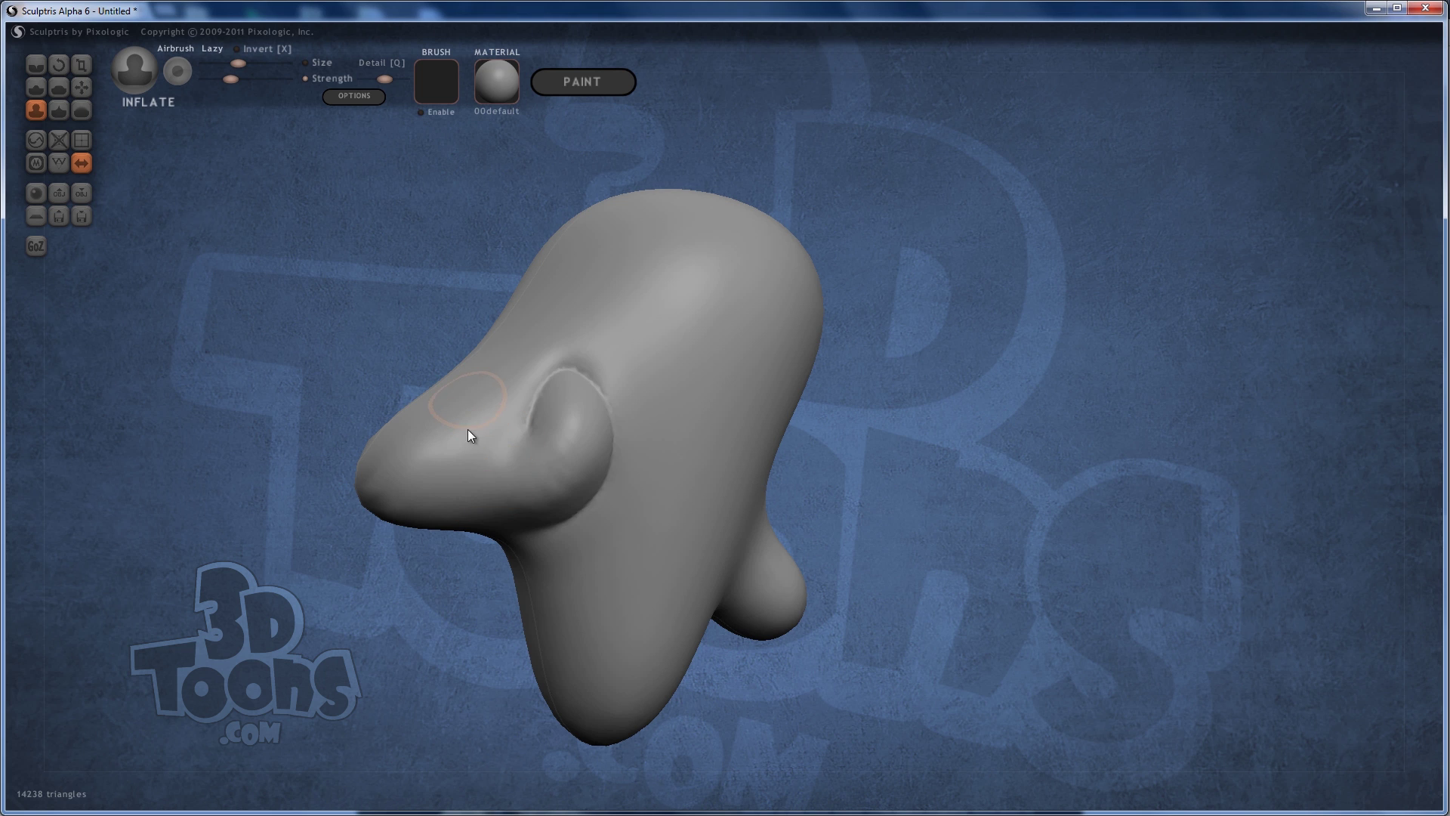
- Show the wireframe and examine the triangle density around the nostril, the nose and the rest of the head
drag(943, 366, 926, 381)
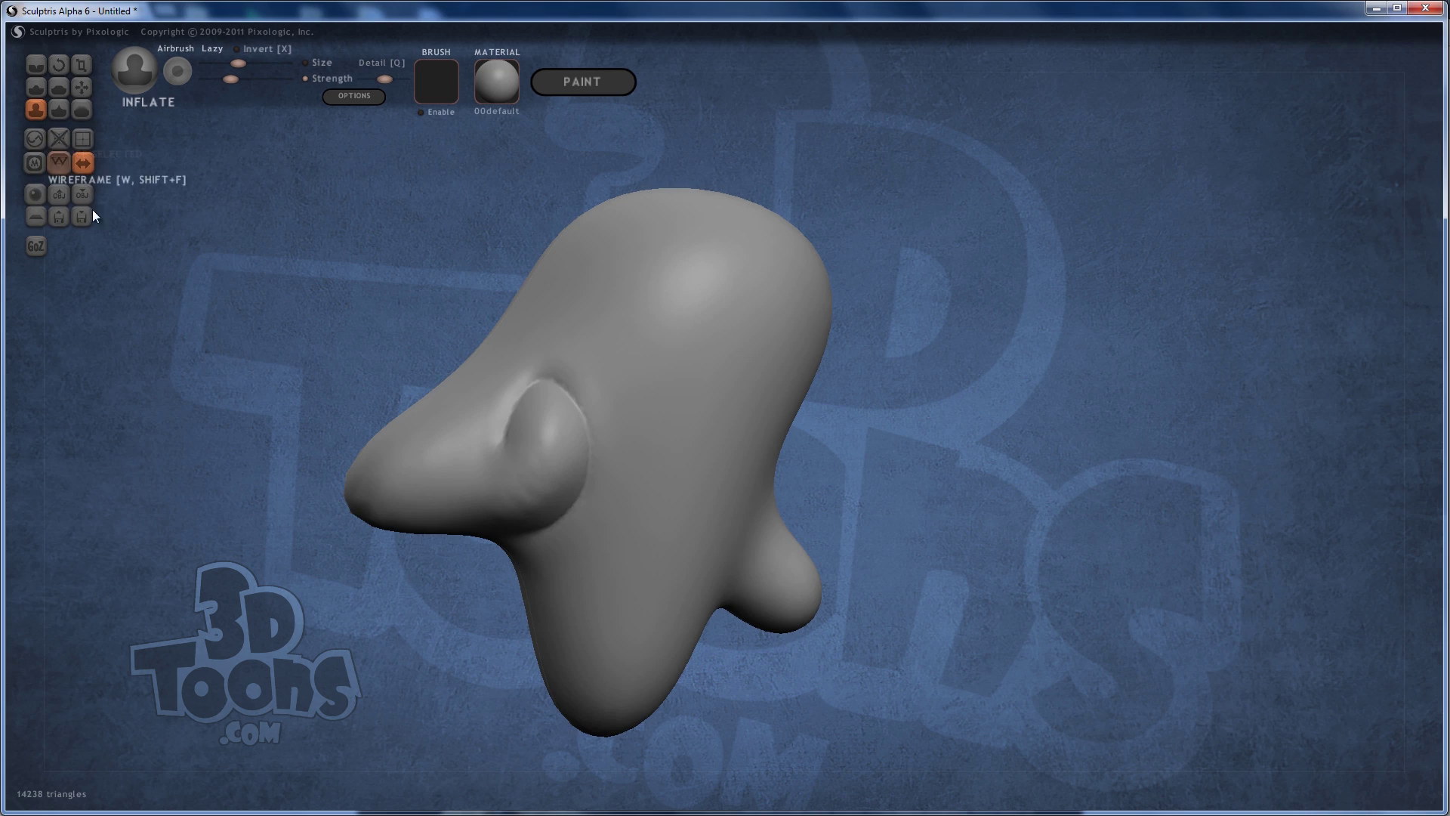
click(59, 162)
drag(310, 350, 379, 409)
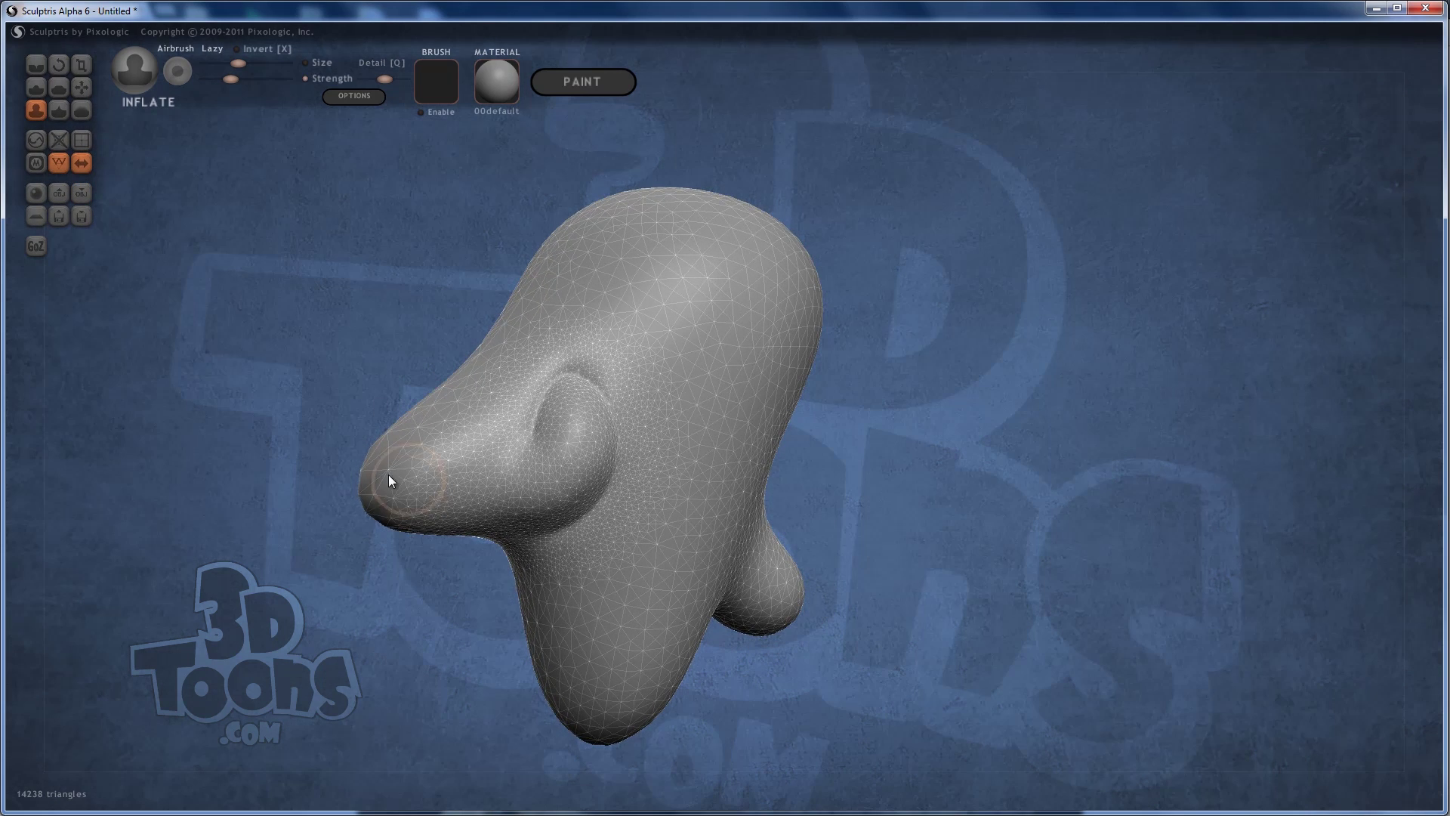
mouse_move(468, 423)
right_down()
mouse_move(496, 424)
mouse_move(464, 459)
right_up()
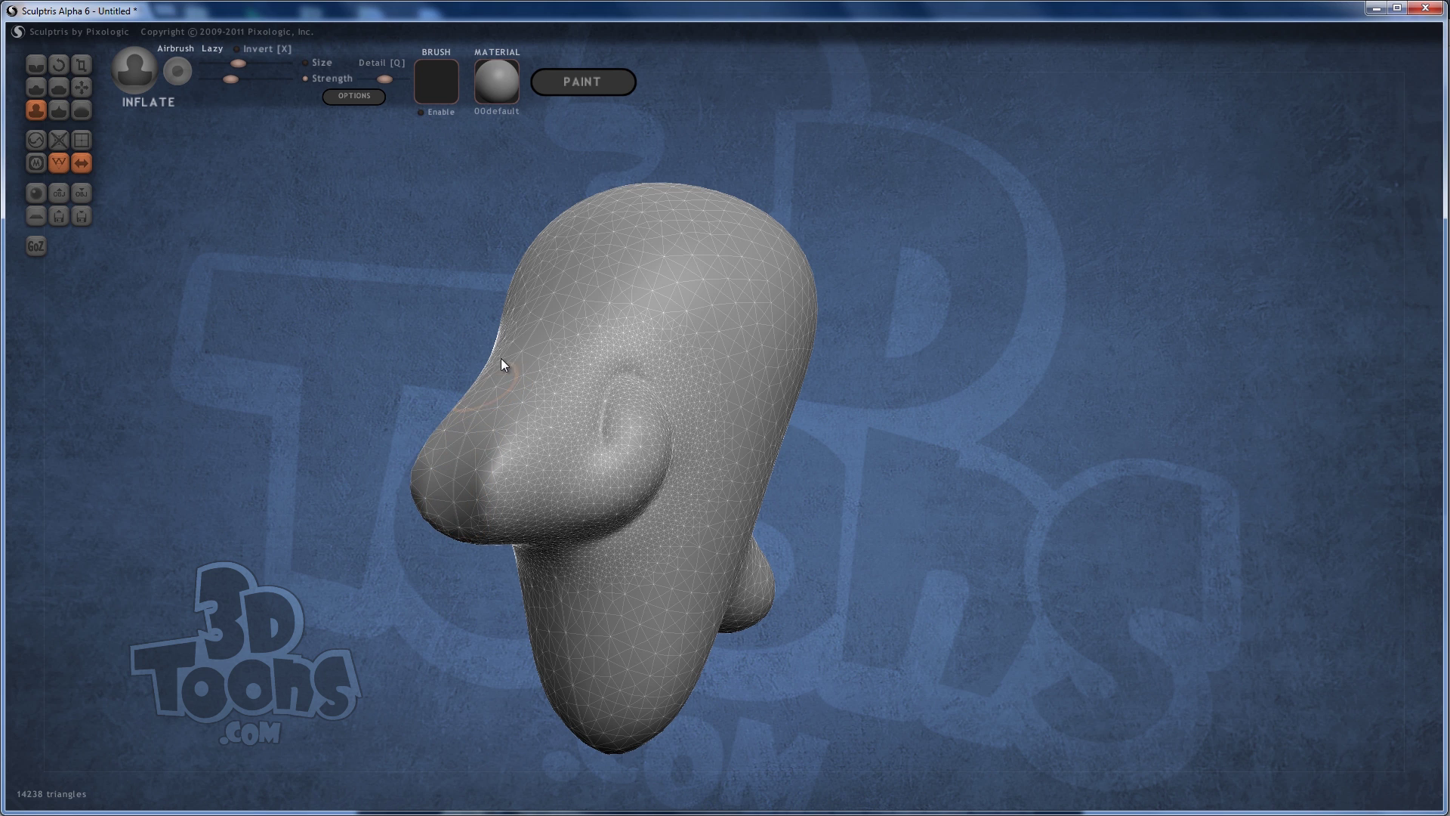
mouse_move(470, 515)
right_down()
mouse_move(464, 548)
mouse_move(554, 389)
right_up()
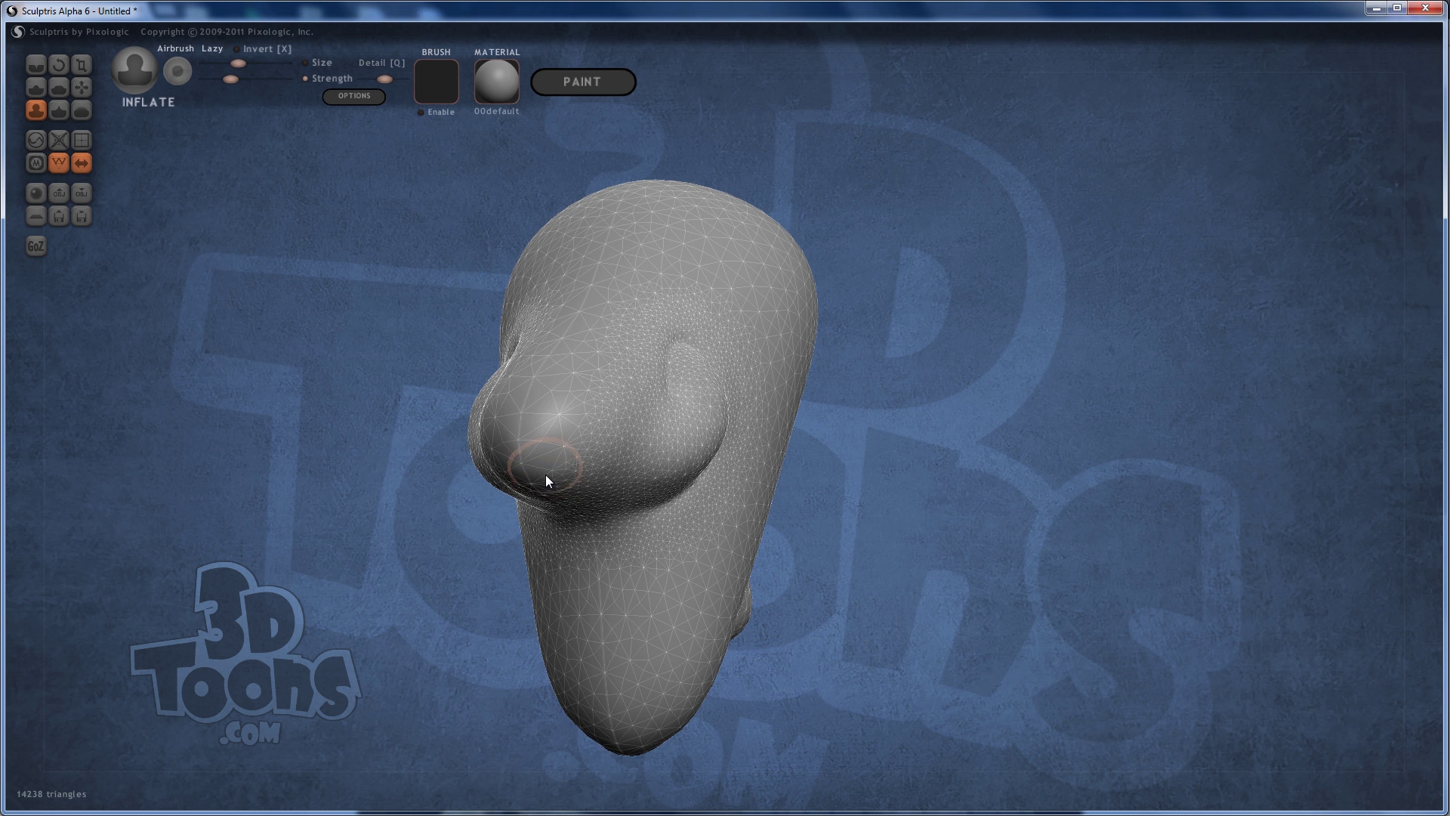
mouse_move(539, 416)
right_down()
mouse_move(511, 423)
mouse_move(555, 394)
right_up()
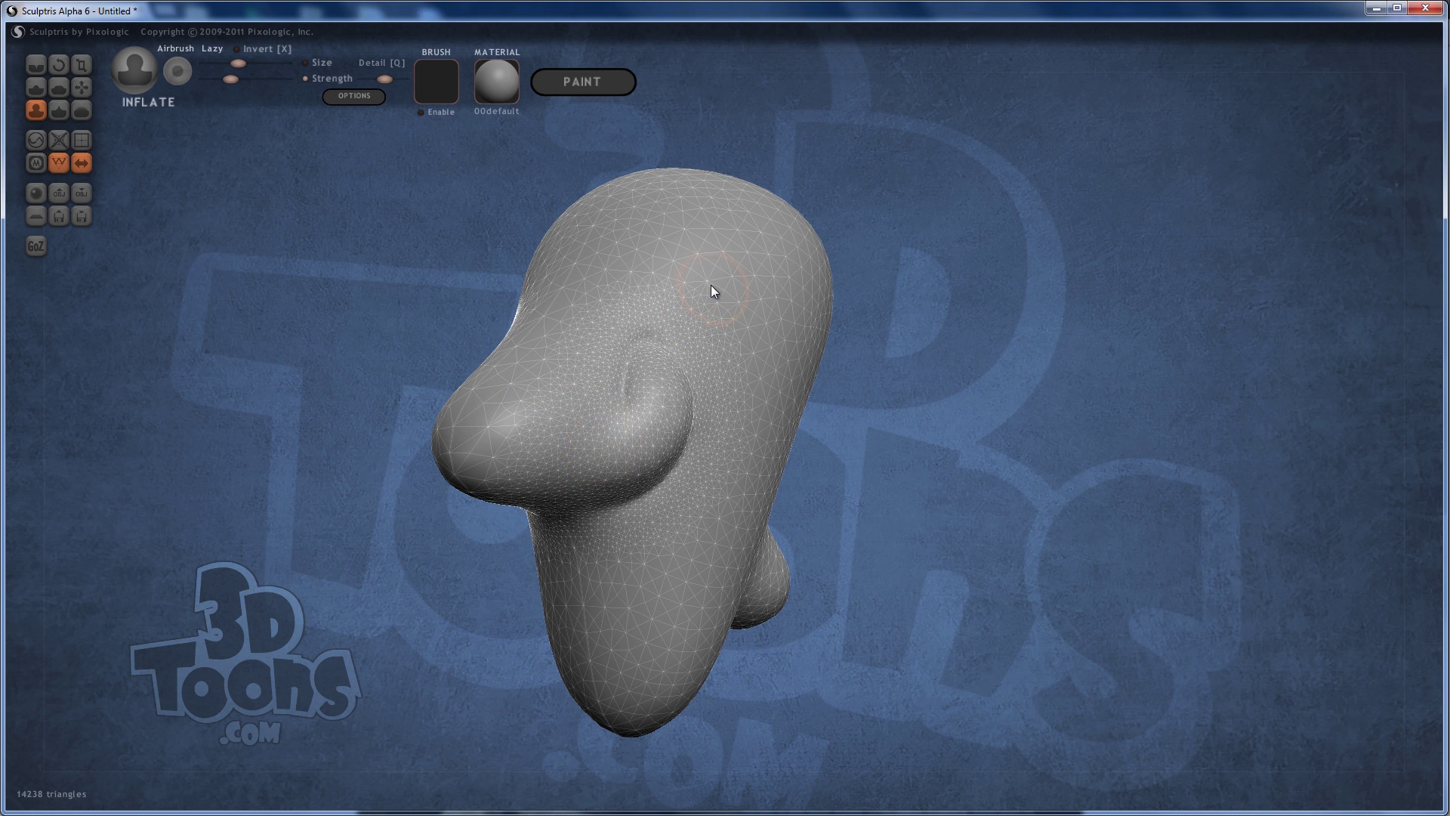
right_drag(712, 292, 592, 431)
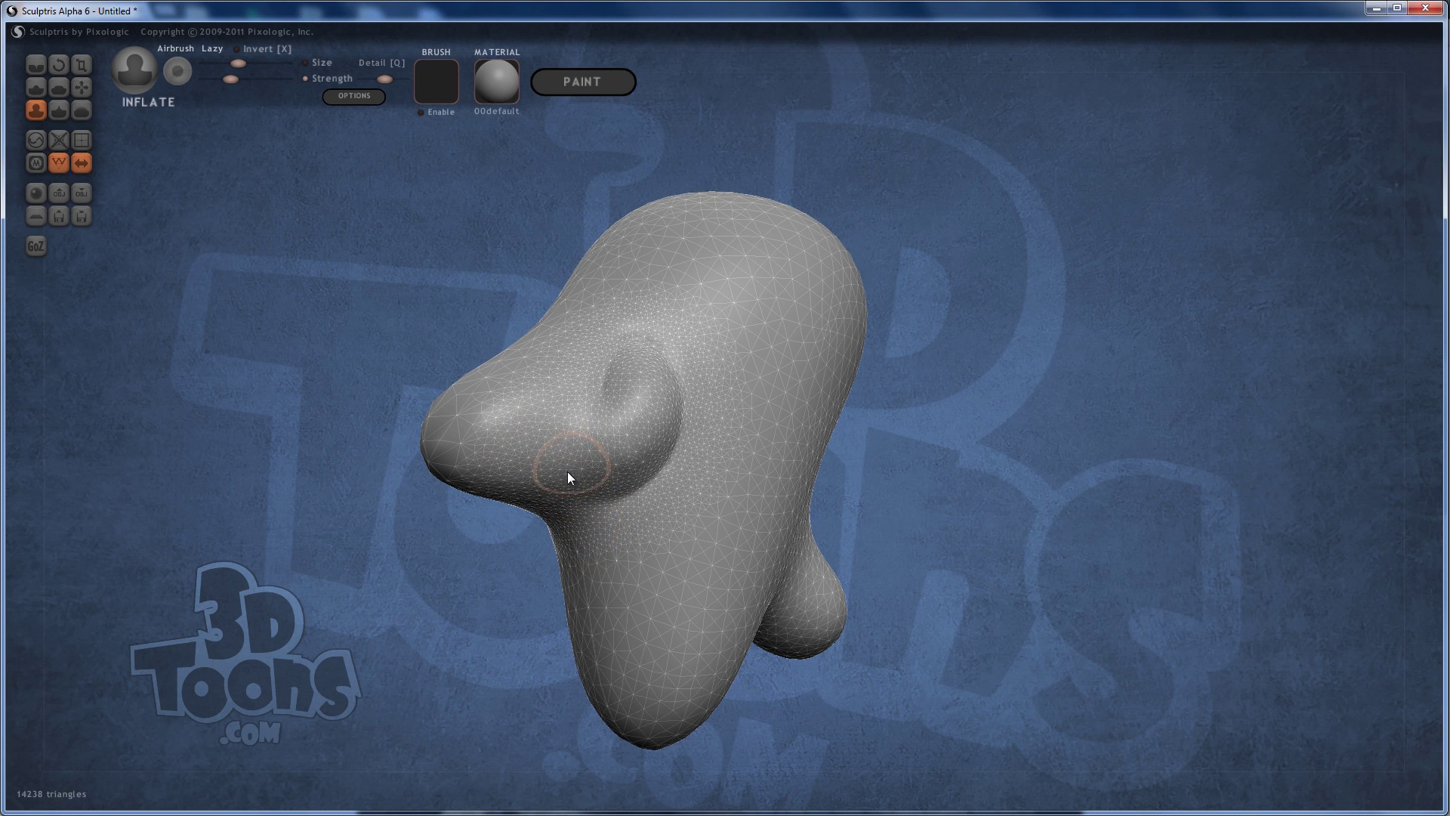
right_drag(568, 477, 521, 501)
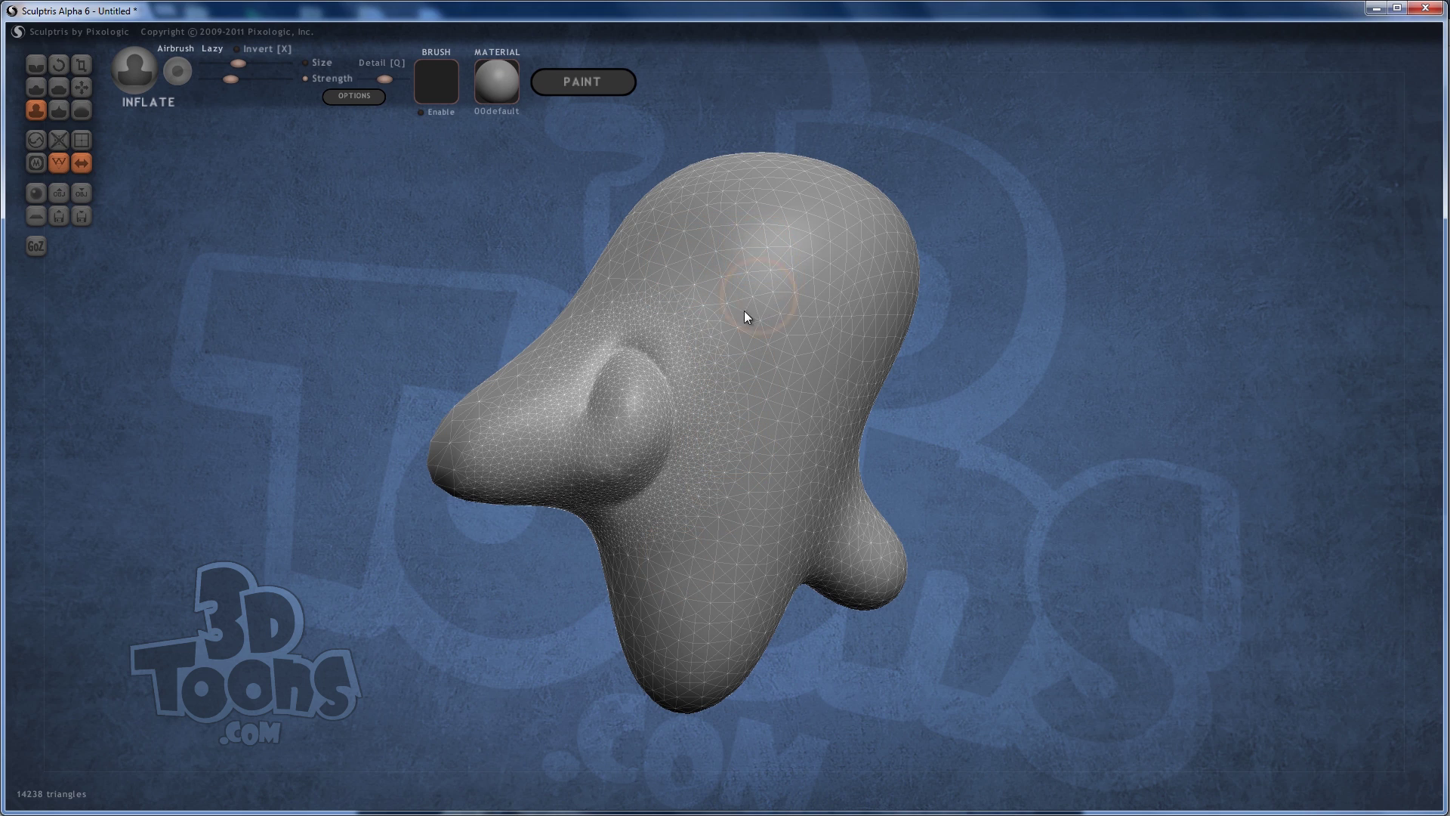
mouse_move(745, 316)
right_down()
mouse_move(687, 314)
mouse_move(777, 301)
mouse_move(592, 411)
right_up()
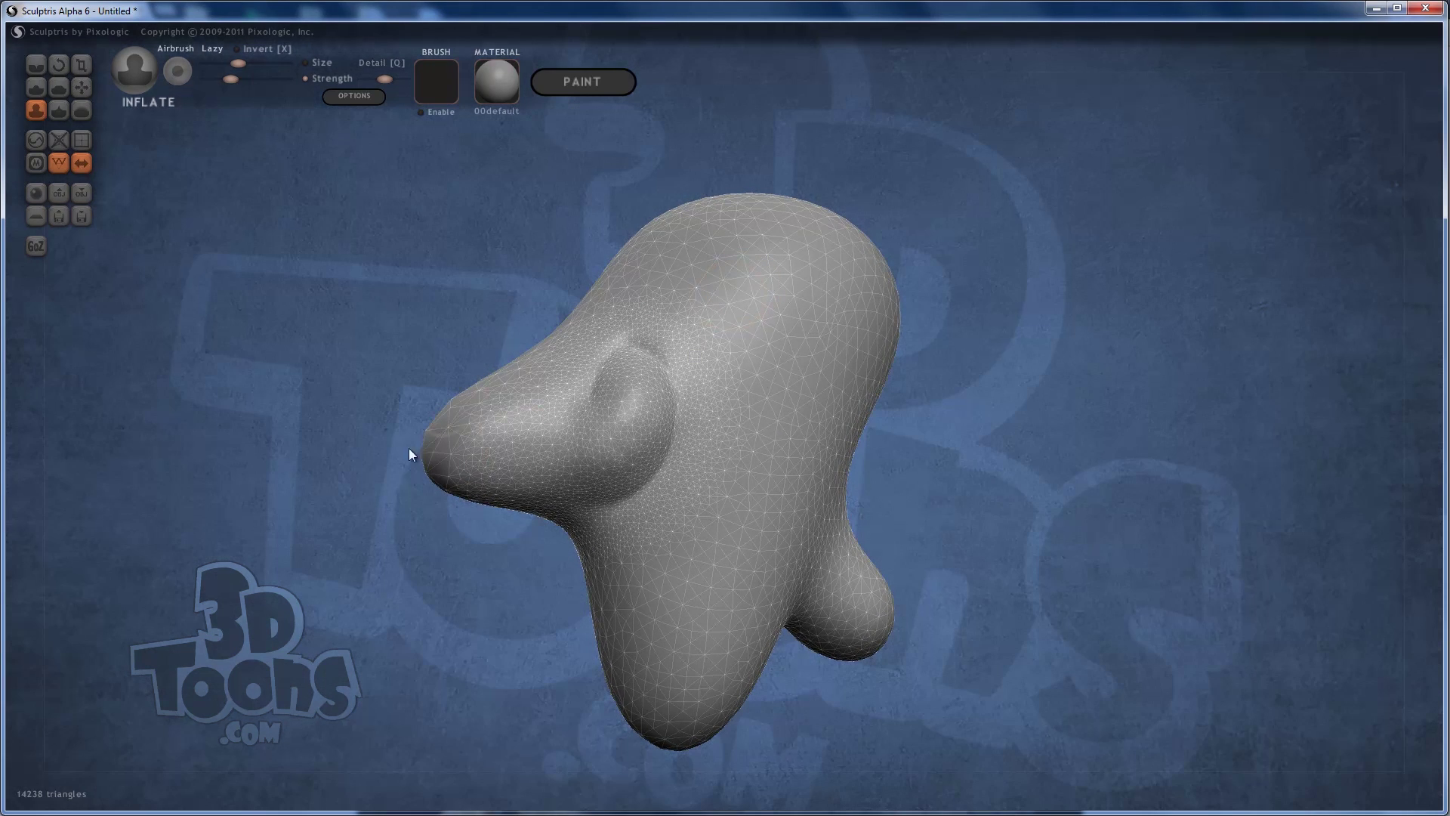
right_drag(757, 288, 727, 305)
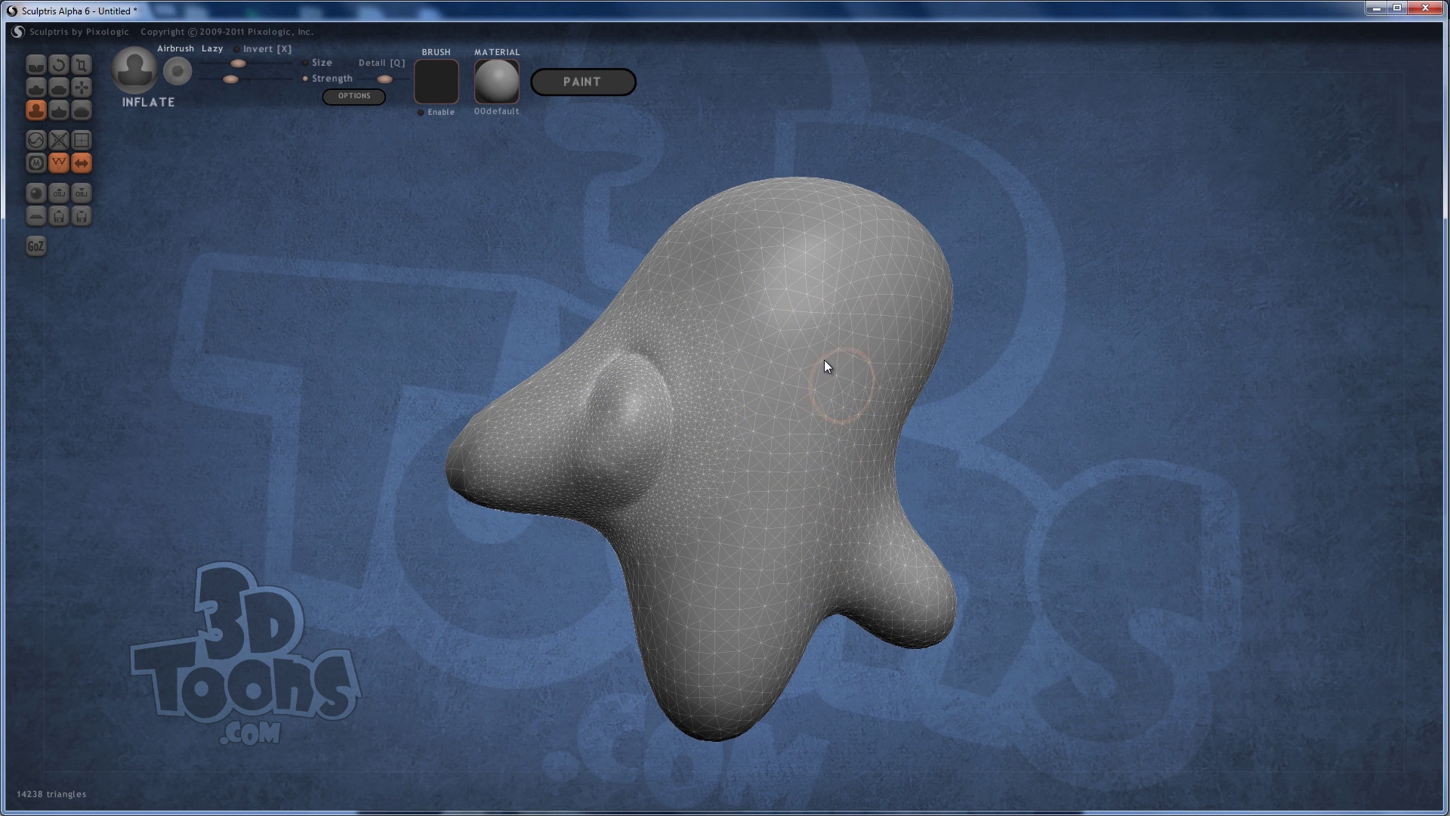
mouse_move(804, 406)
right_down()
mouse_move(224, 401)
mouse_move(147, 315)
right_up()
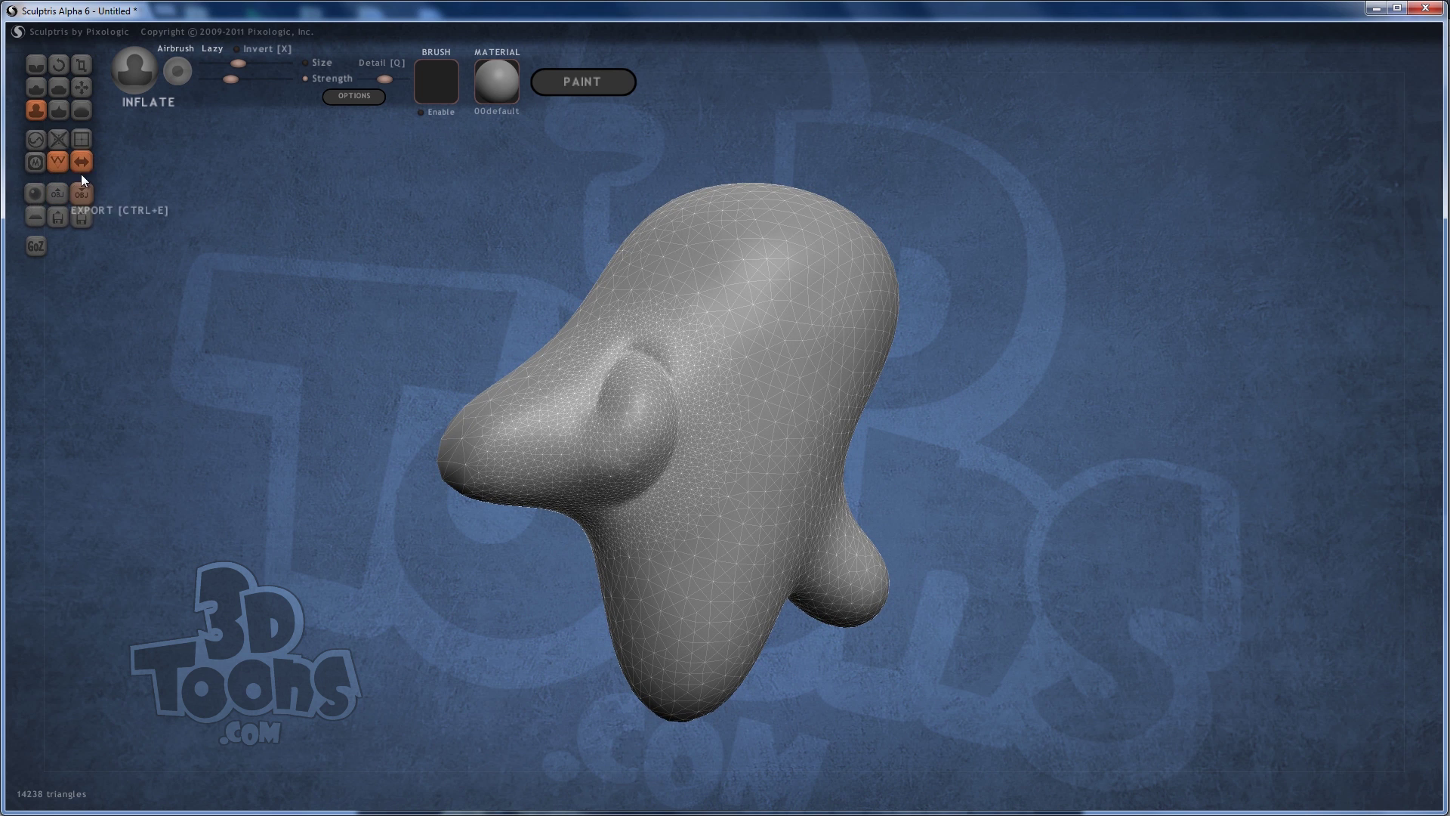
- Lower the triangle density on the face beside the nostril and along the nose with the Reduce Brush
click(35, 139)
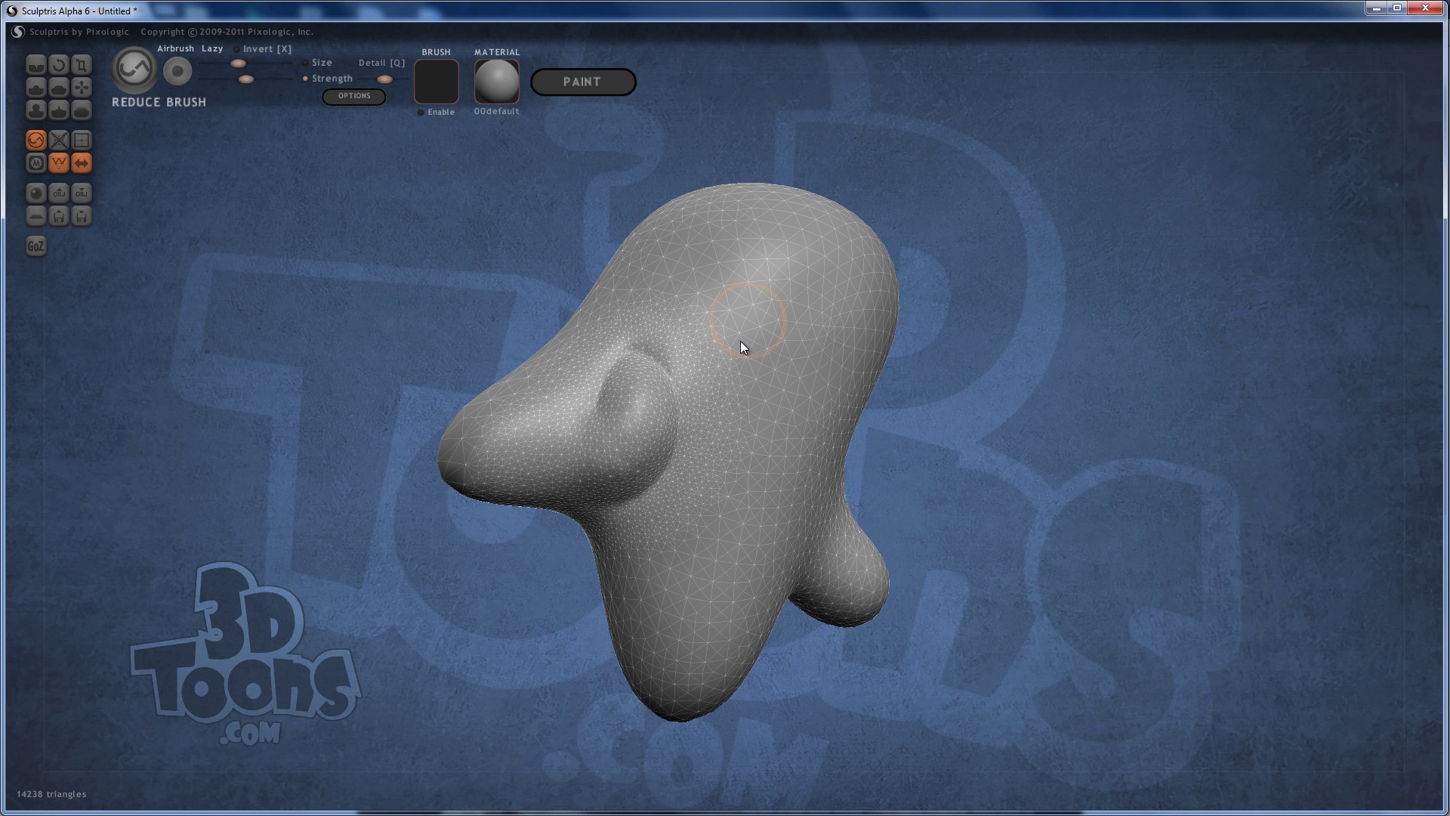
right_drag(745, 342, 746, 337)
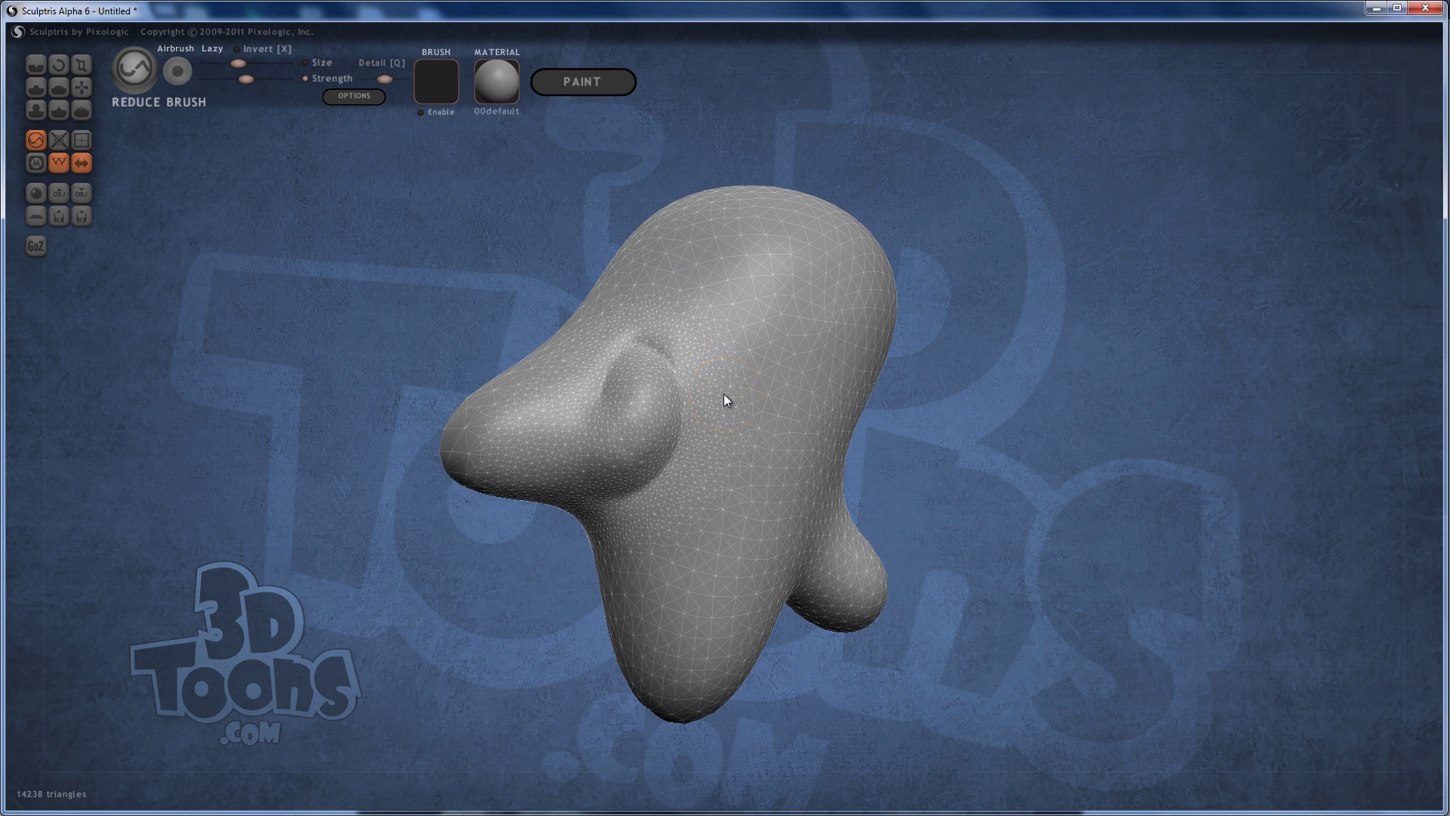
scroll(746, 407, up, 2)
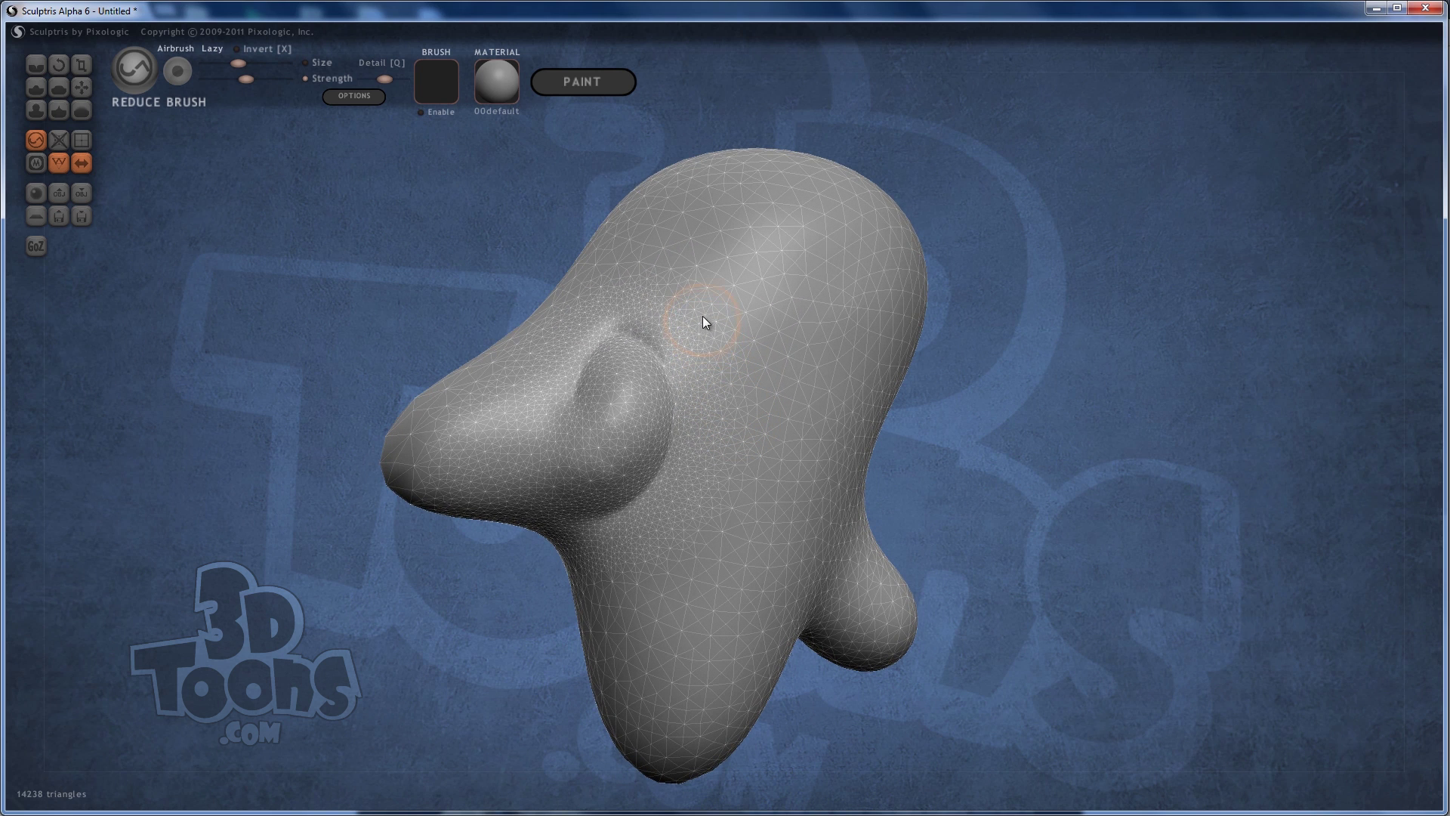
drag(703, 322, 729, 381)
mouse_move(718, 317)
mouse_down()
mouse_move(739, 395)
mouse_move(722, 551)
mouse_move(601, 599)
mouse_move(602, 614)
mouse_move(755, 456)
mouse_move(727, 284)
mouse_up()
right_drag(704, 305, 754, 252)
mouse_move(604, 423)
mouse_down()
mouse_move(541, 424)
mouse_move(464, 334)
mouse_move(525, 410)
mouse_move(497, 350)
mouse_move(518, 329)
mouse_move(547, 369)
mouse_move(506, 342)
mouse_up()
right_drag(561, 379, 538, 526)
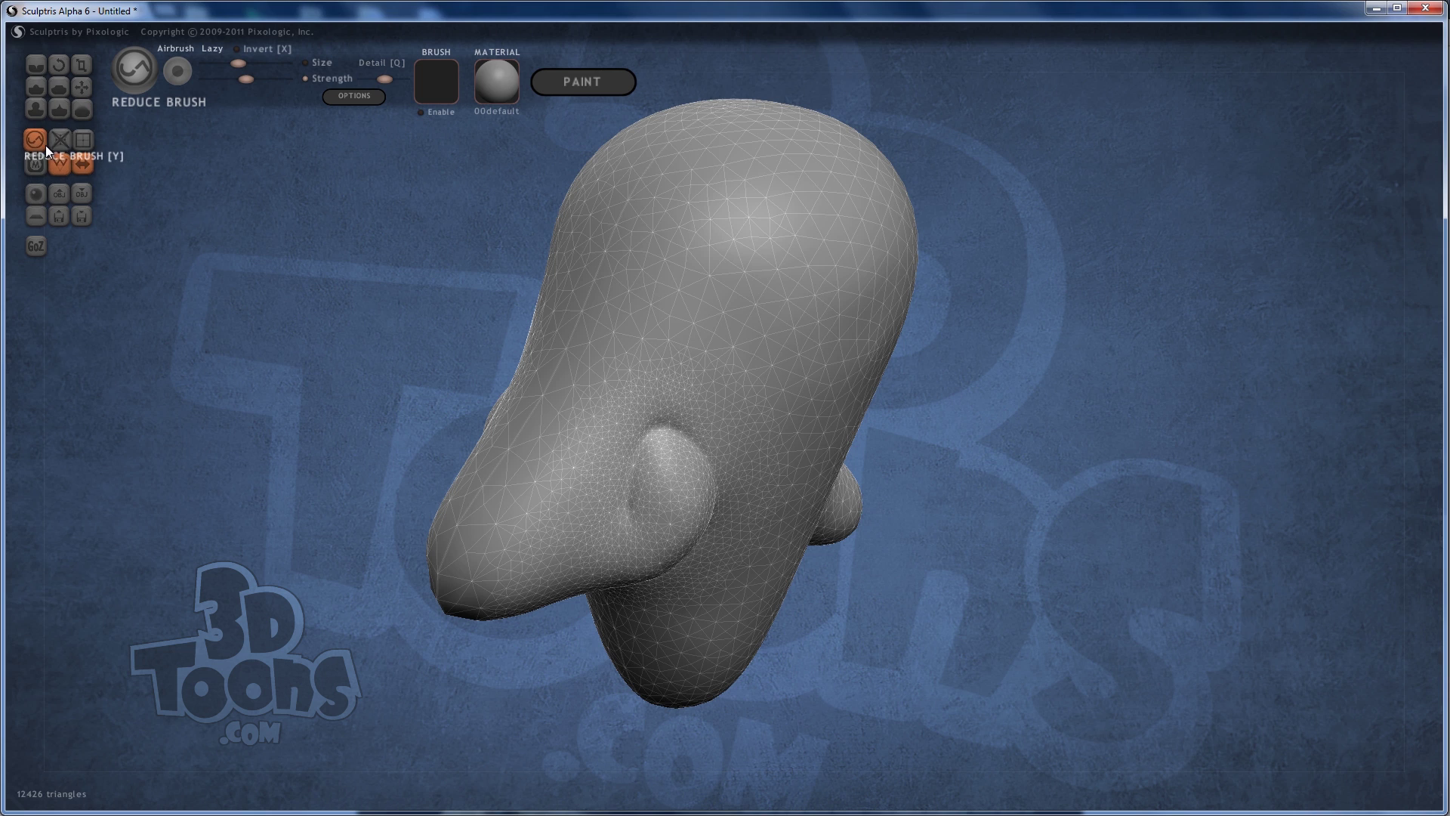
- Select the Draw brush and hide the wireframe on the head
click(35, 86)
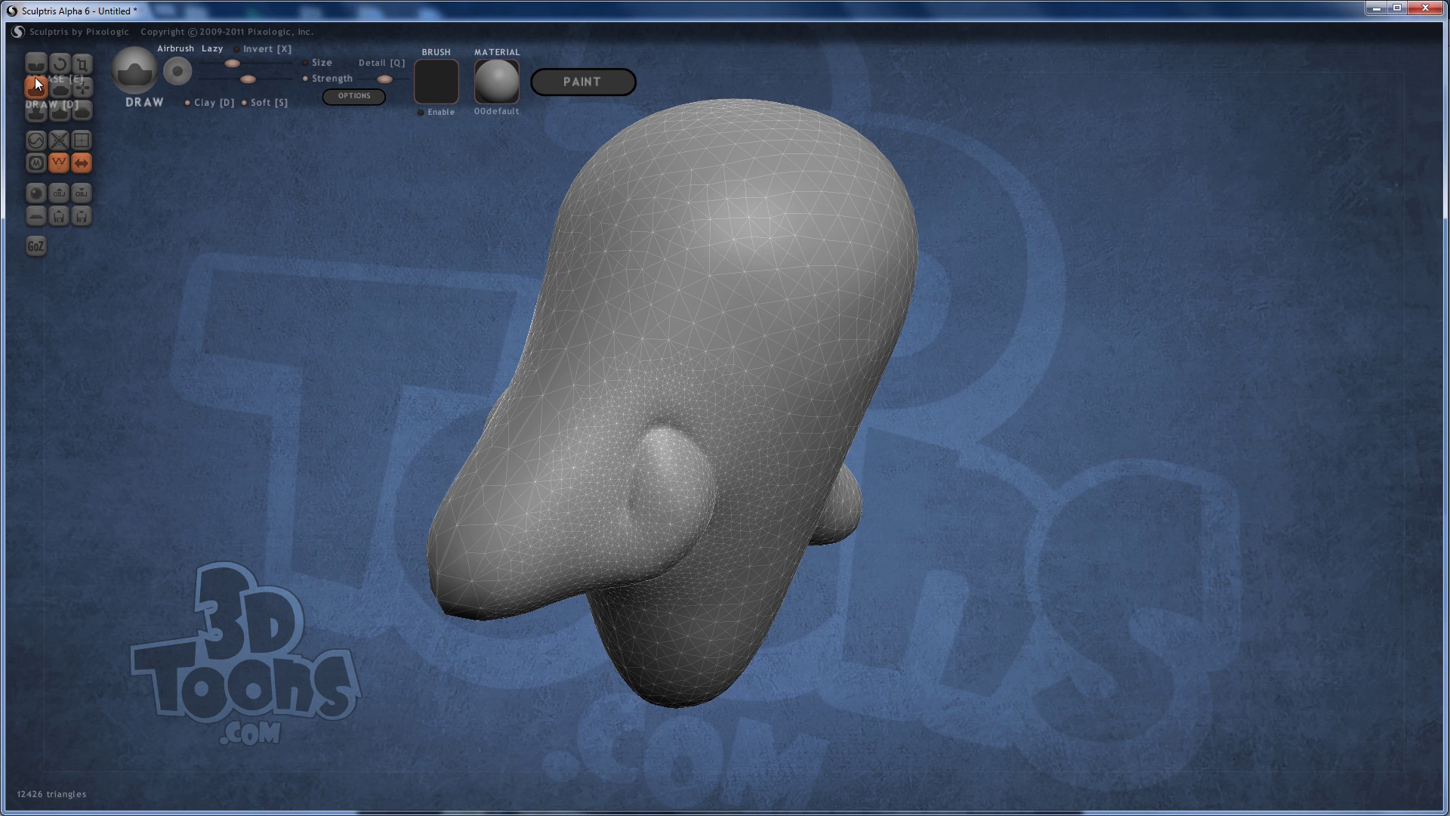
click(59, 160)
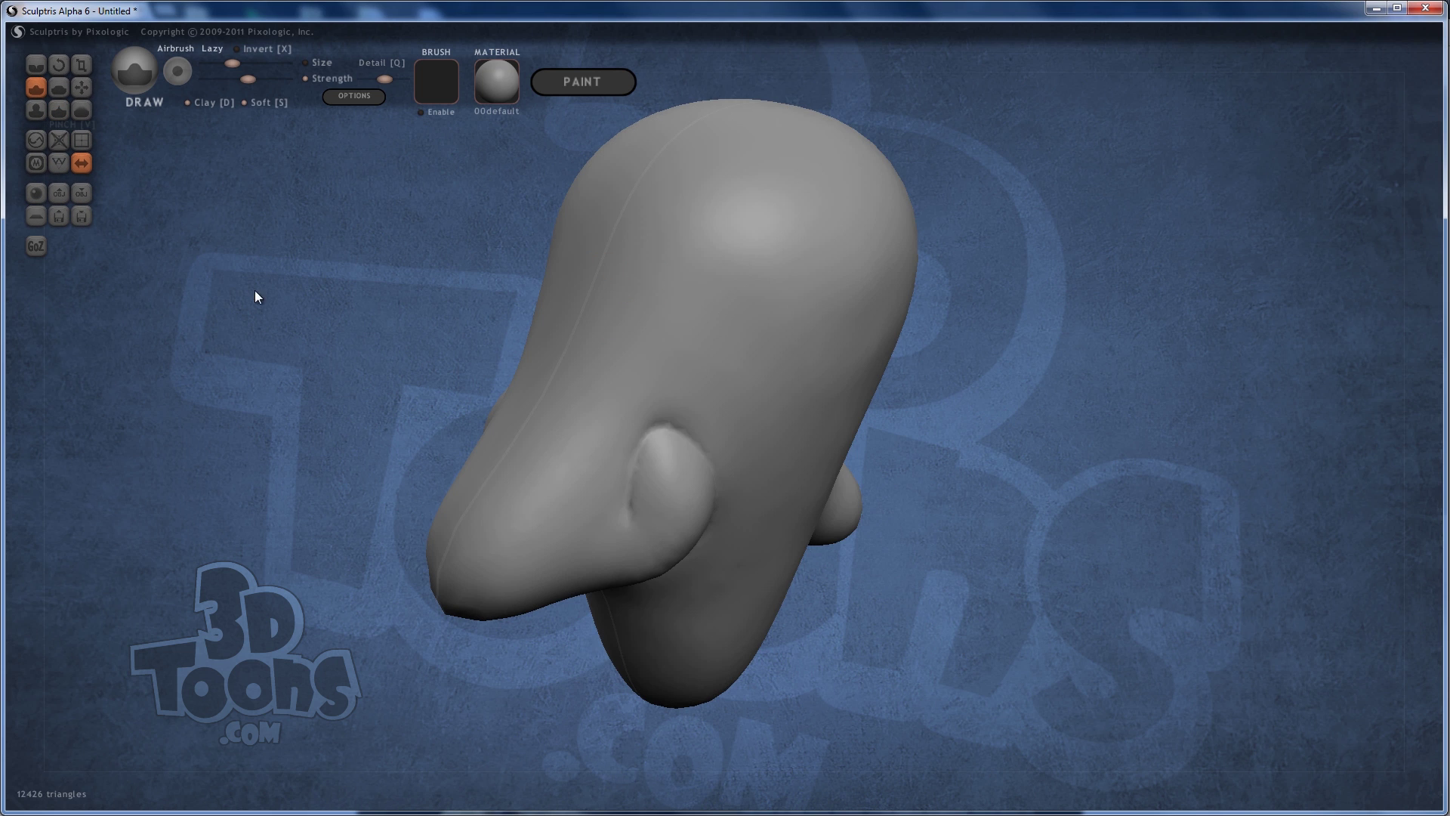
drag(256, 294, 291, 275)
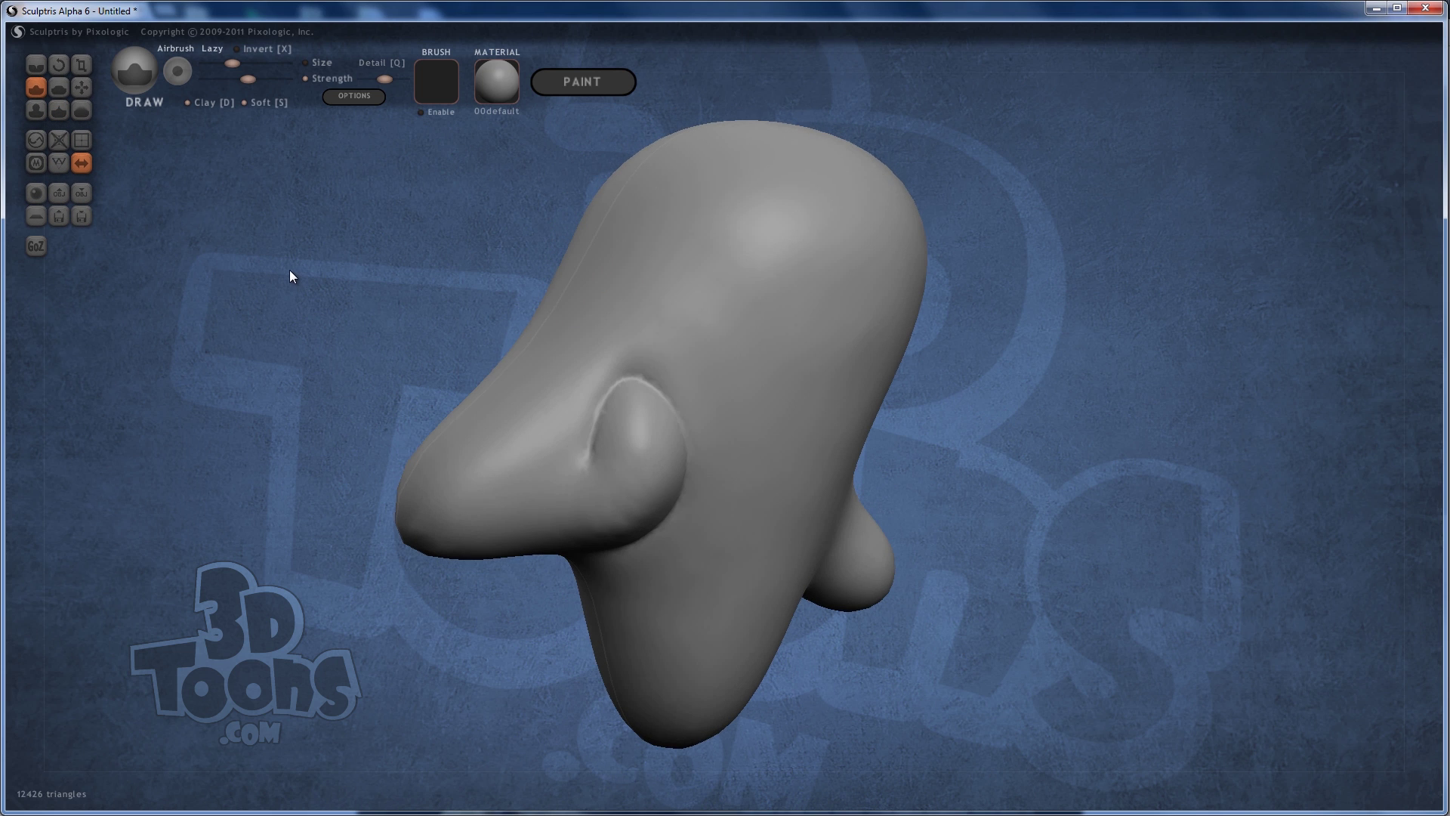
- Try a curved Crease stroke from above the nostril across the side of the head, and undo it
click(34, 63)
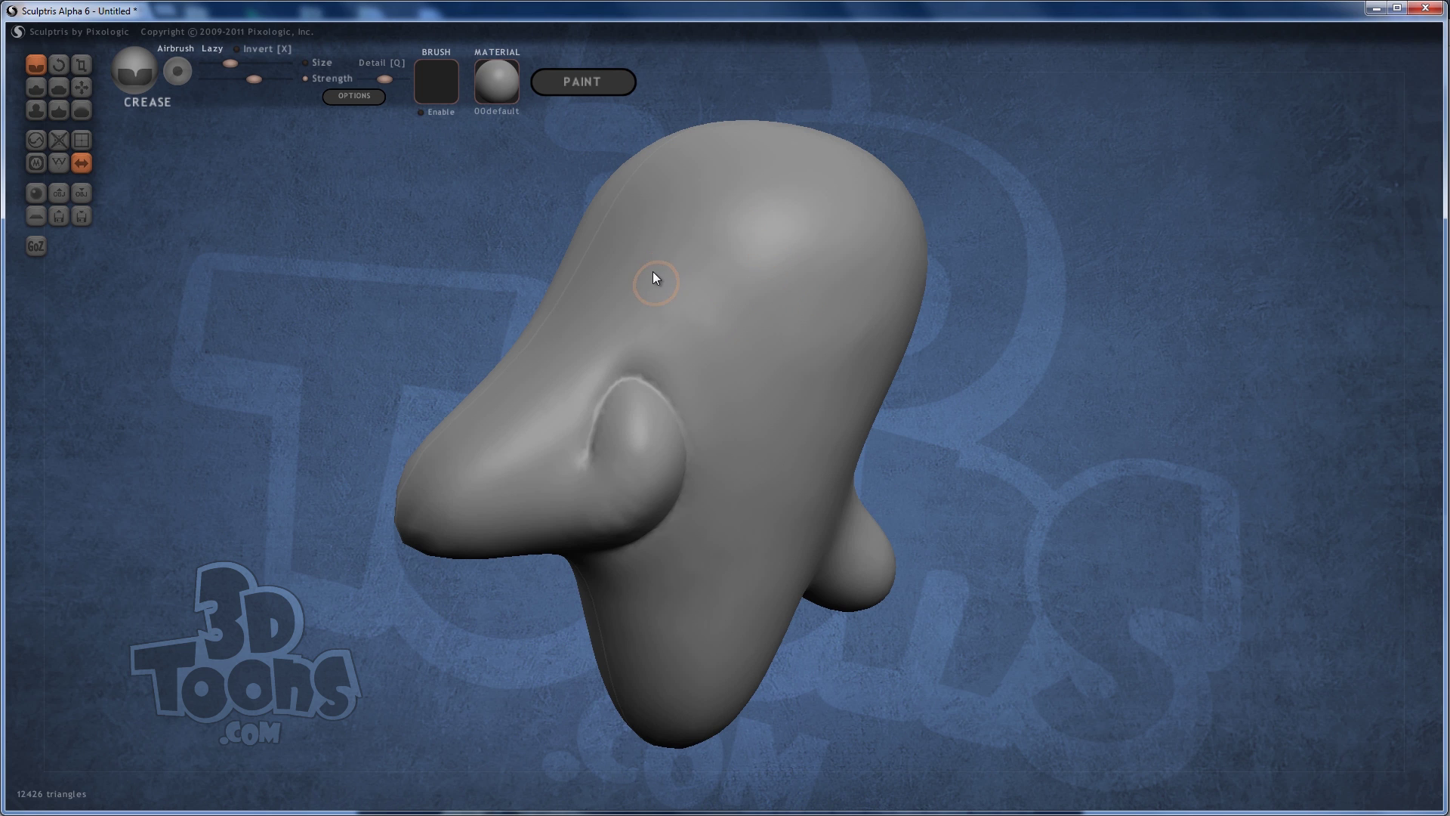
right_drag(654, 278, 603, 396)
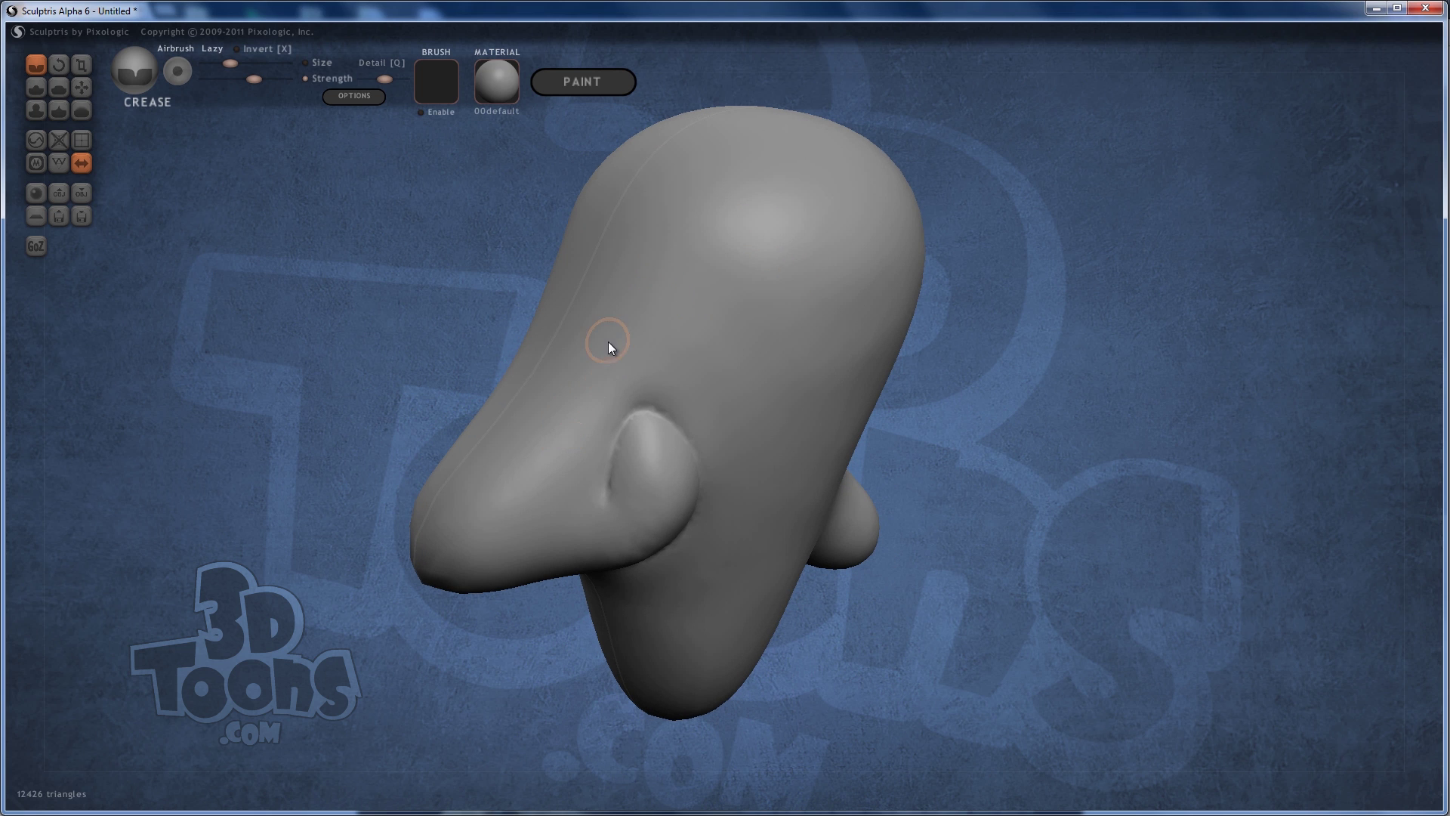
mouse_move(654, 286)
mouse_down()
mouse_move(708, 248)
mouse_move(849, 258)
mouse_move(878, 245)
mouse_up()
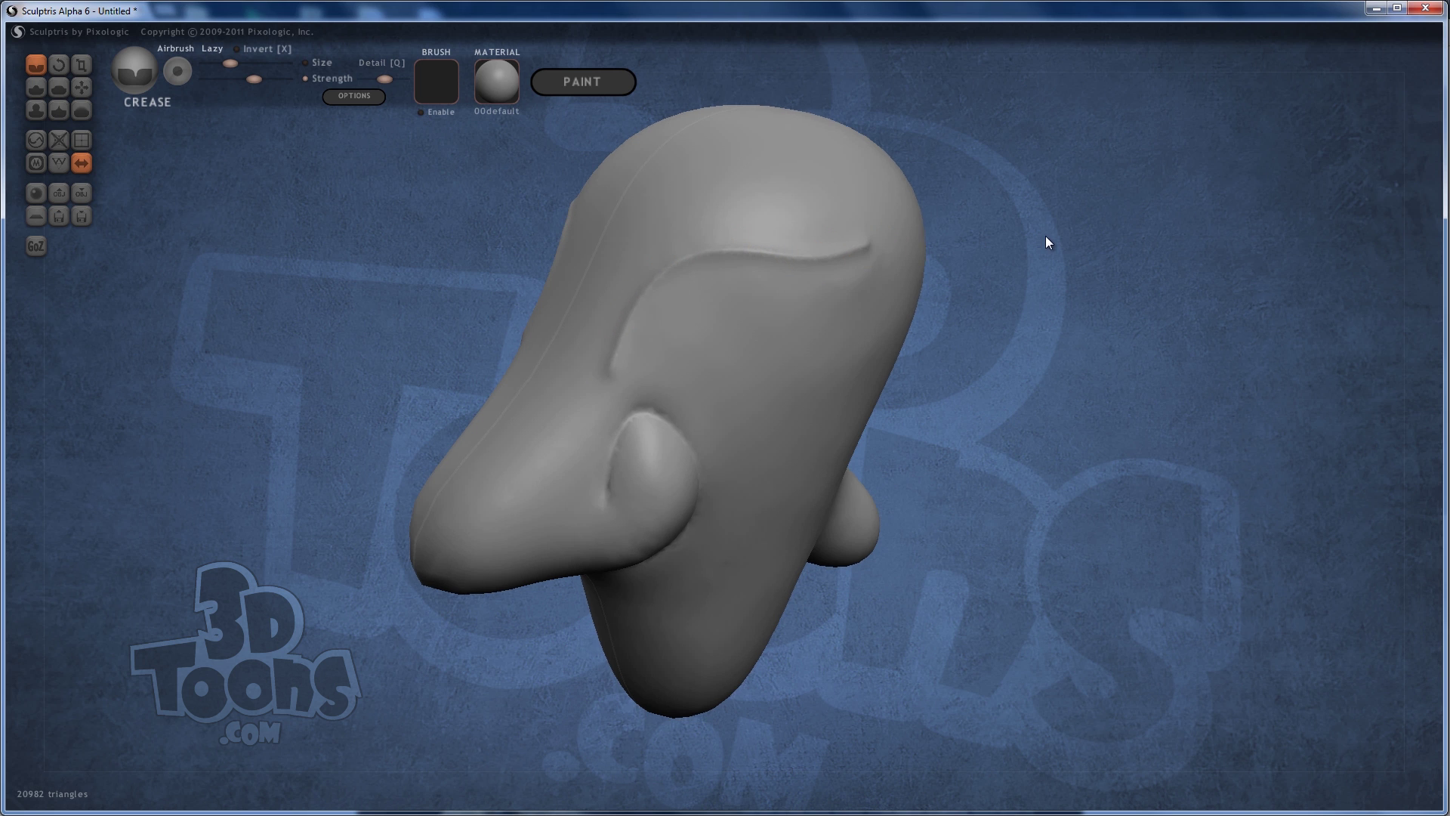
mouse_move(1046, 235)
mouse_down()
mouse_move(1113, 196)
mouse_move(1009, 189)
mouse_move(1100, 220)
mouse_move(1000, 227)
mouse_up()
key(ctrl+z)
key(ctrl+z)
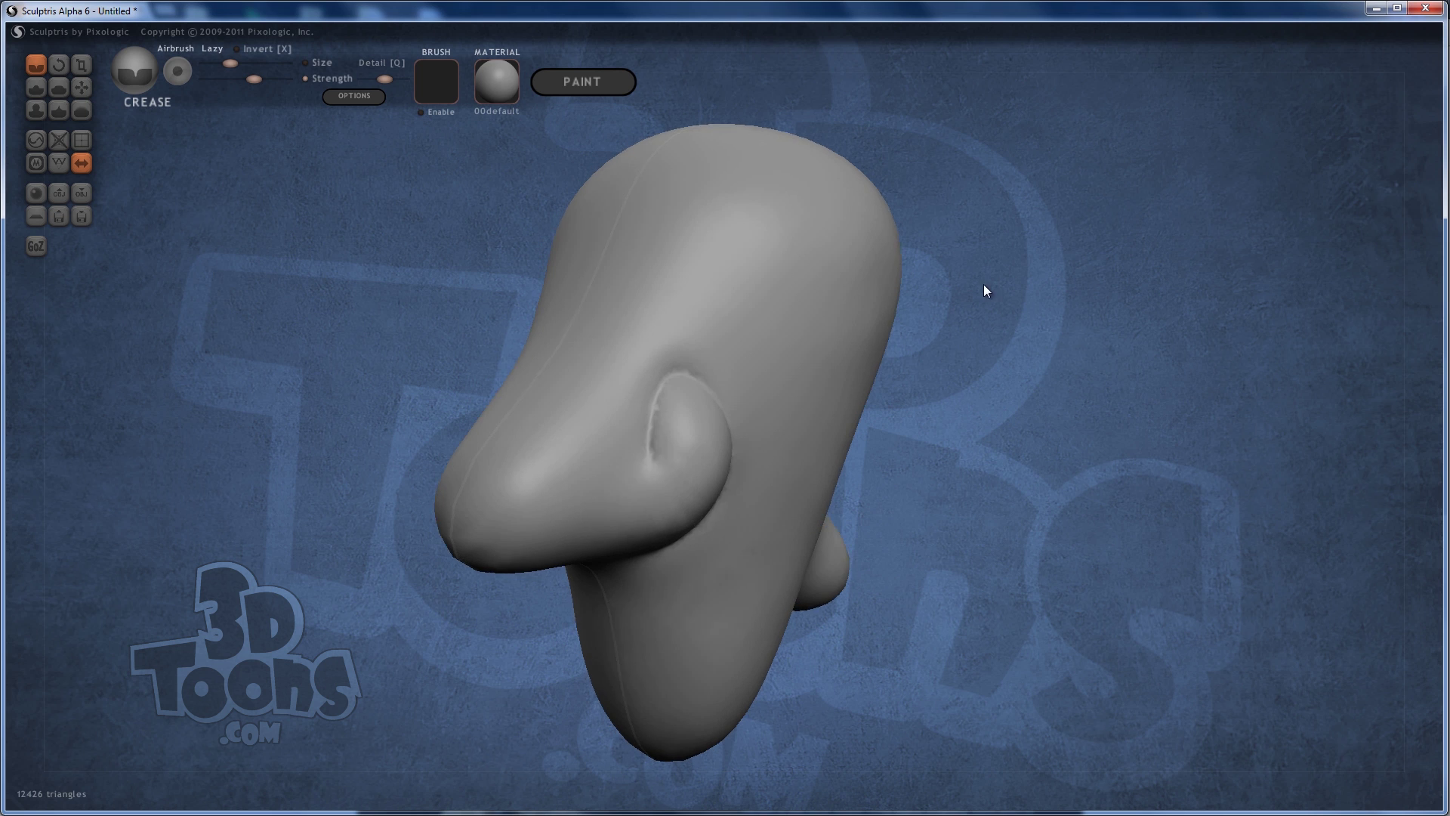
- Try another Crease stroke over the temple, undo it, and enlarge the Crease brush
drag(983, 290, 953, 294)
mouse_move(650, 298)
mouse_down()
mouse_move(767, 193)
mouse_move(868, 209)
mouse_up()
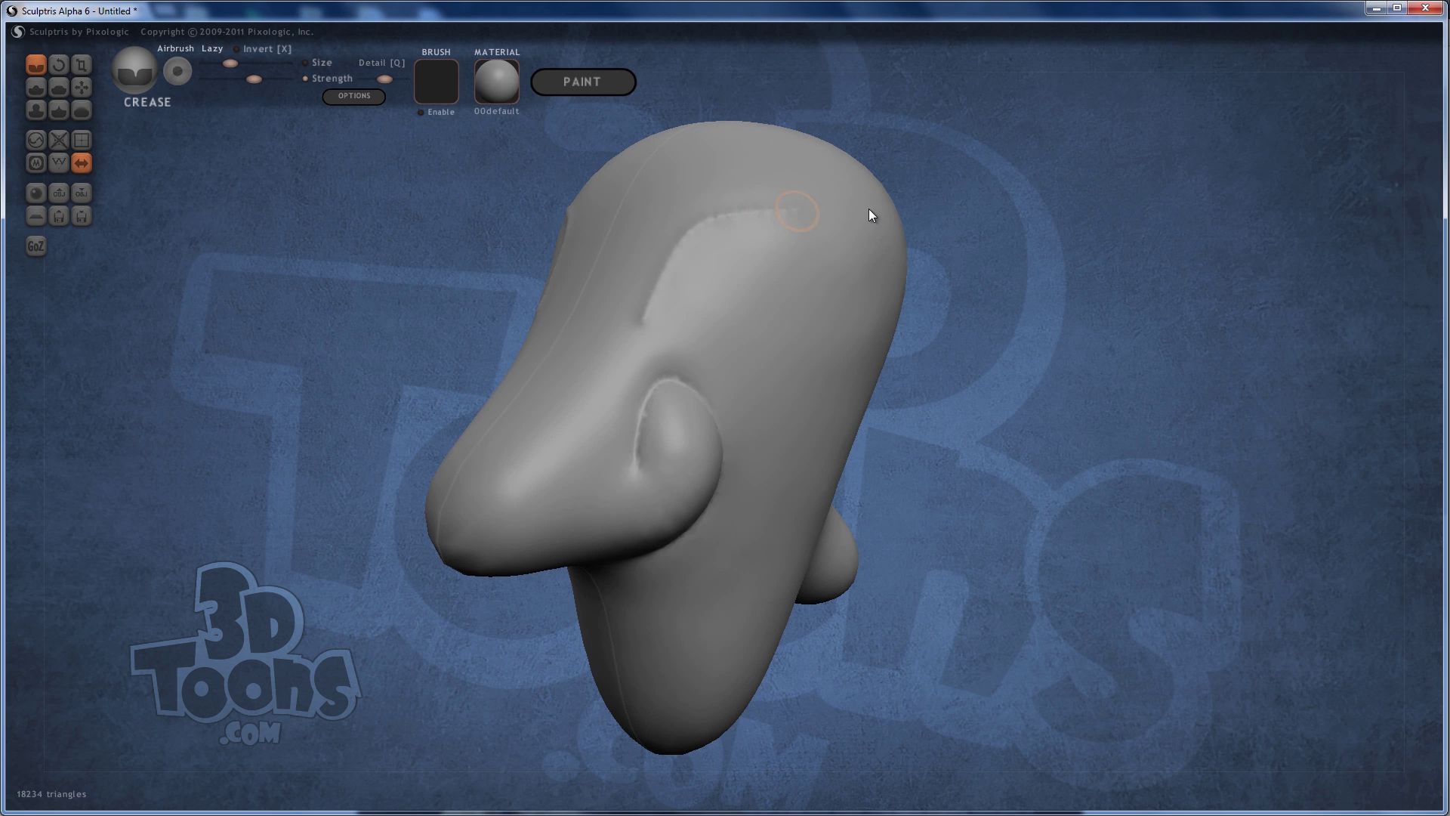
key(ctrl+z)
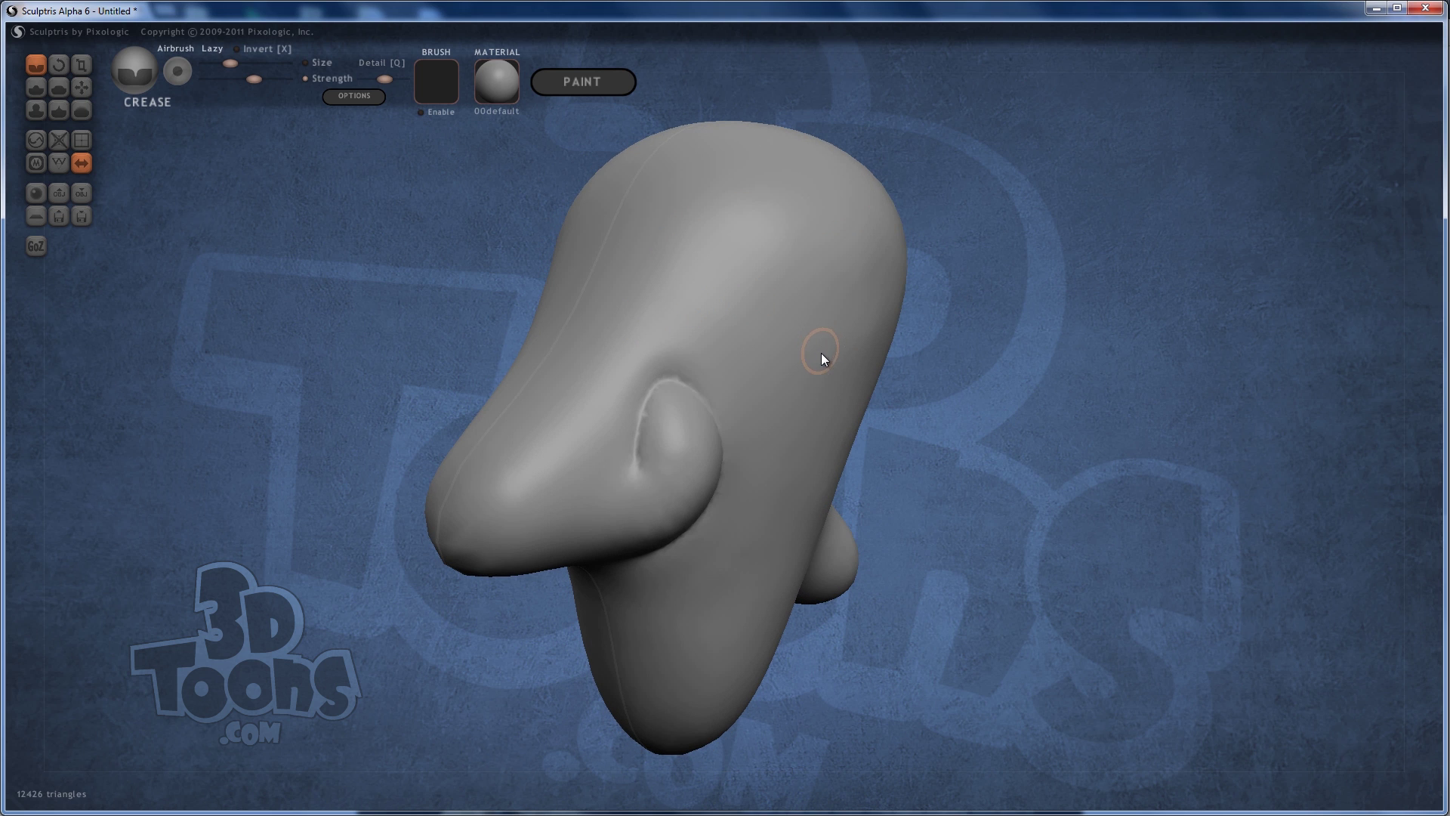
scroll(820, 349, up, 2)
mouse_move(1029, 311)
mouse_down()
mouse_move(1025, 259)
mouse_move(1016, 297)
mouse_move(1042, 330)
mouse_move(795, 238)
mouse_up()
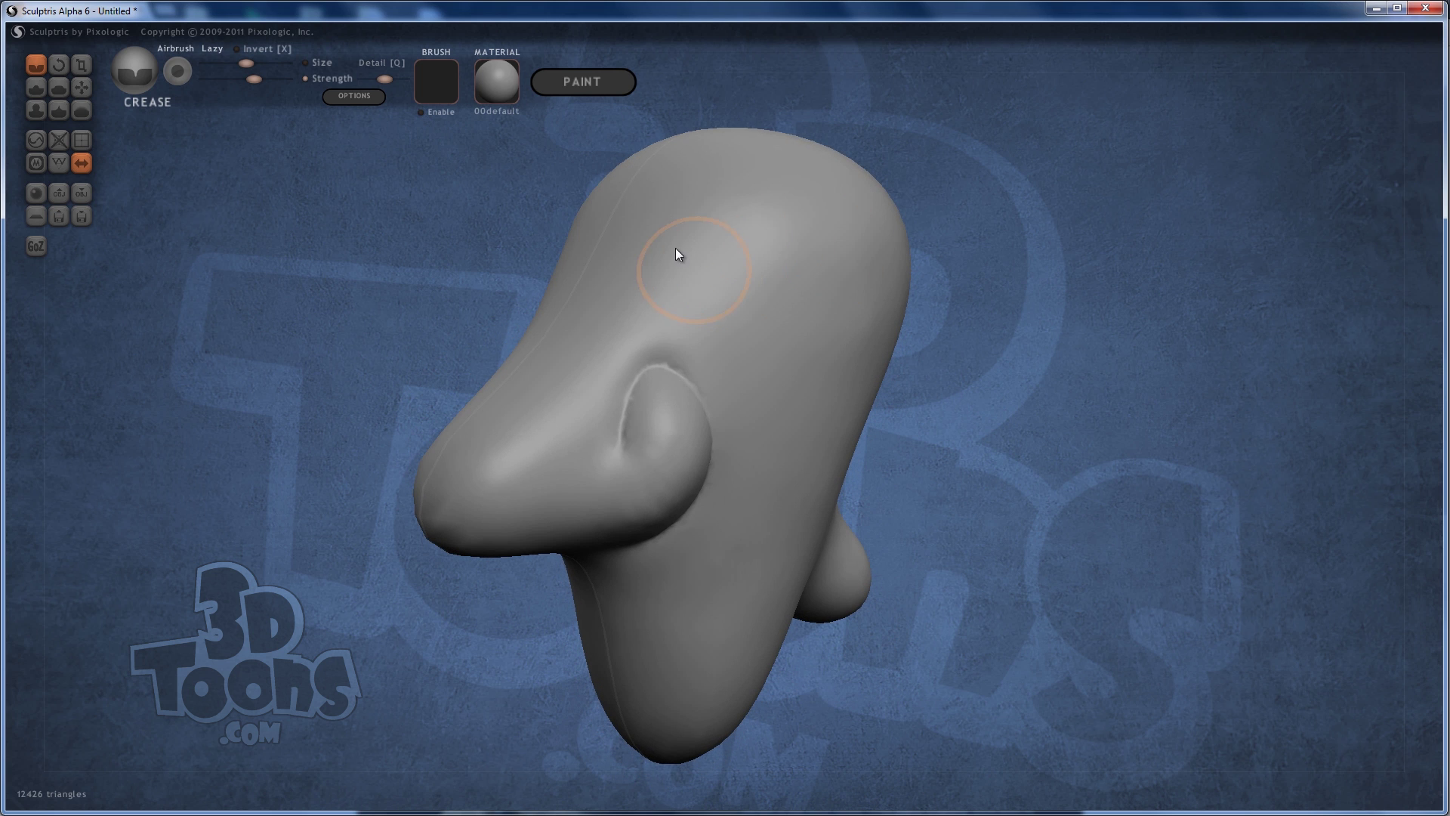
- Try a Draw stroke with Clay and Soft enabled down the side of the head, and undo it
click(34, 87)
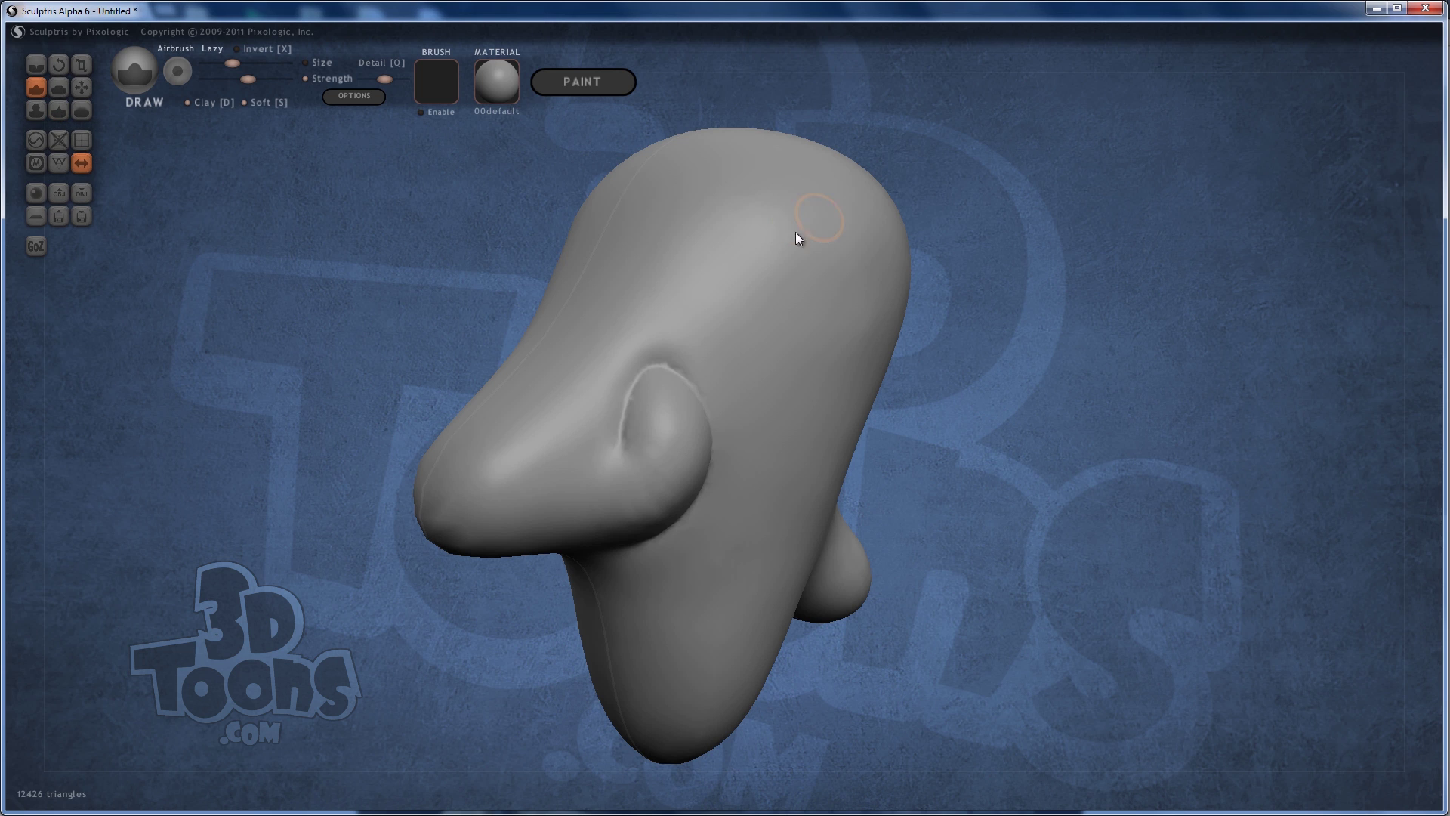
mouse_move(785, 182)
mouse_down()
mouse_move(763, 227)
mouse_move(783, 378)
mouse_move(764, 466)
mouse_up()
key(ctrl+z)
- Try Draw strokes with Clay disabled down the side of the head, undoing each one
click(189, 103)
mouse_move(745, 197)
mouse_down()
mouse_move(735, 233)
mouse_move(777, 297)
mouse_move(790, 356)
mouse_move(753, 413)
mouse_move(778, 453)
mouse_up()
mouse_move(910, 253)
mouse_down()
mouse_move(863, 247)
mouse_move(808, 308)
mouse_move(758, 428)
mouse_move(762, 393)
mouse_up()
key(ctrl+z)
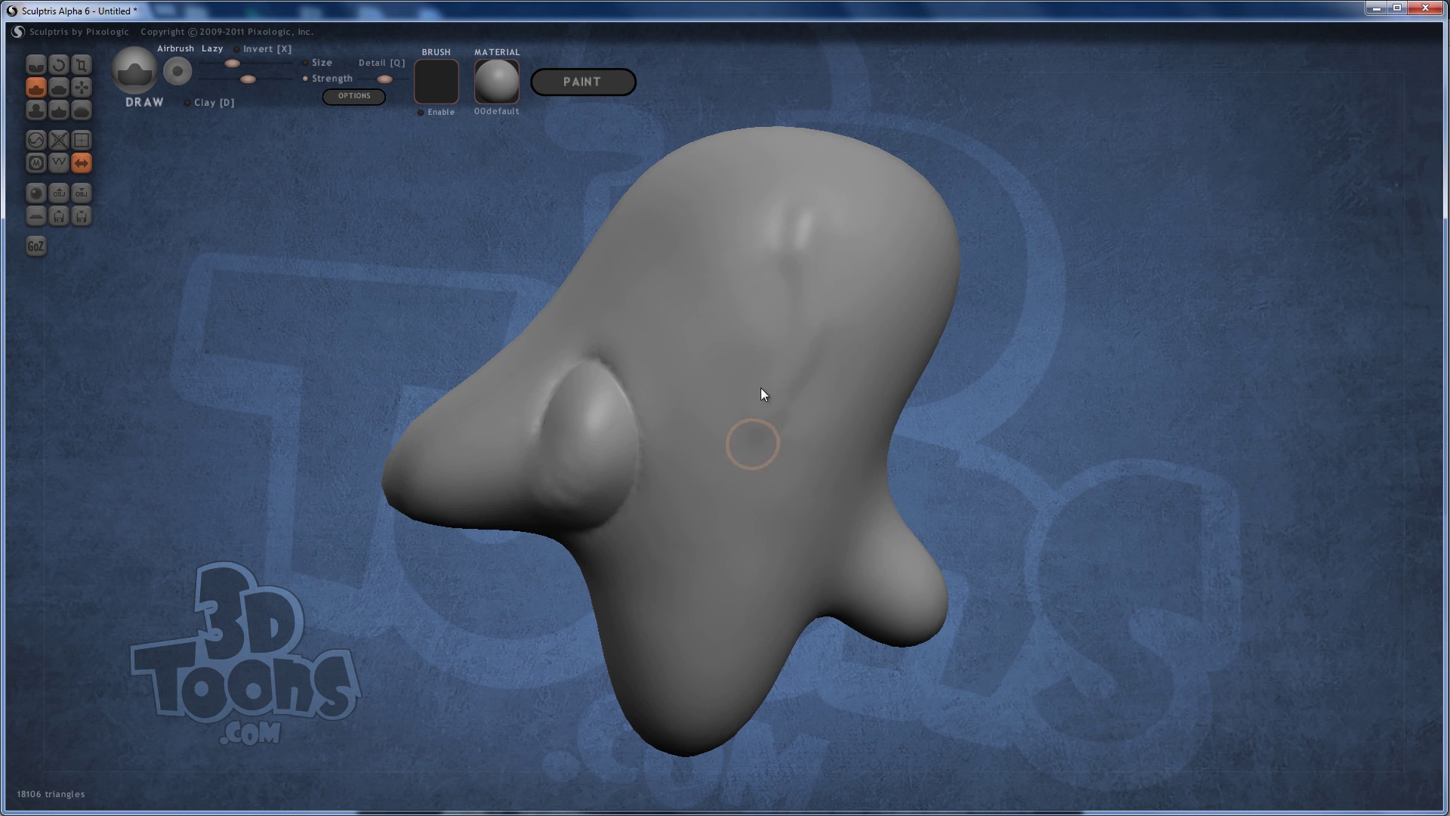
key(ctrl+z)
mouse_move(809, 224)
mouse_down()
mouse_move(807, 198)
mouse_move(832, 278)
mouse_move(731, 427)
mouse_move(780, 518)
mouse_up()
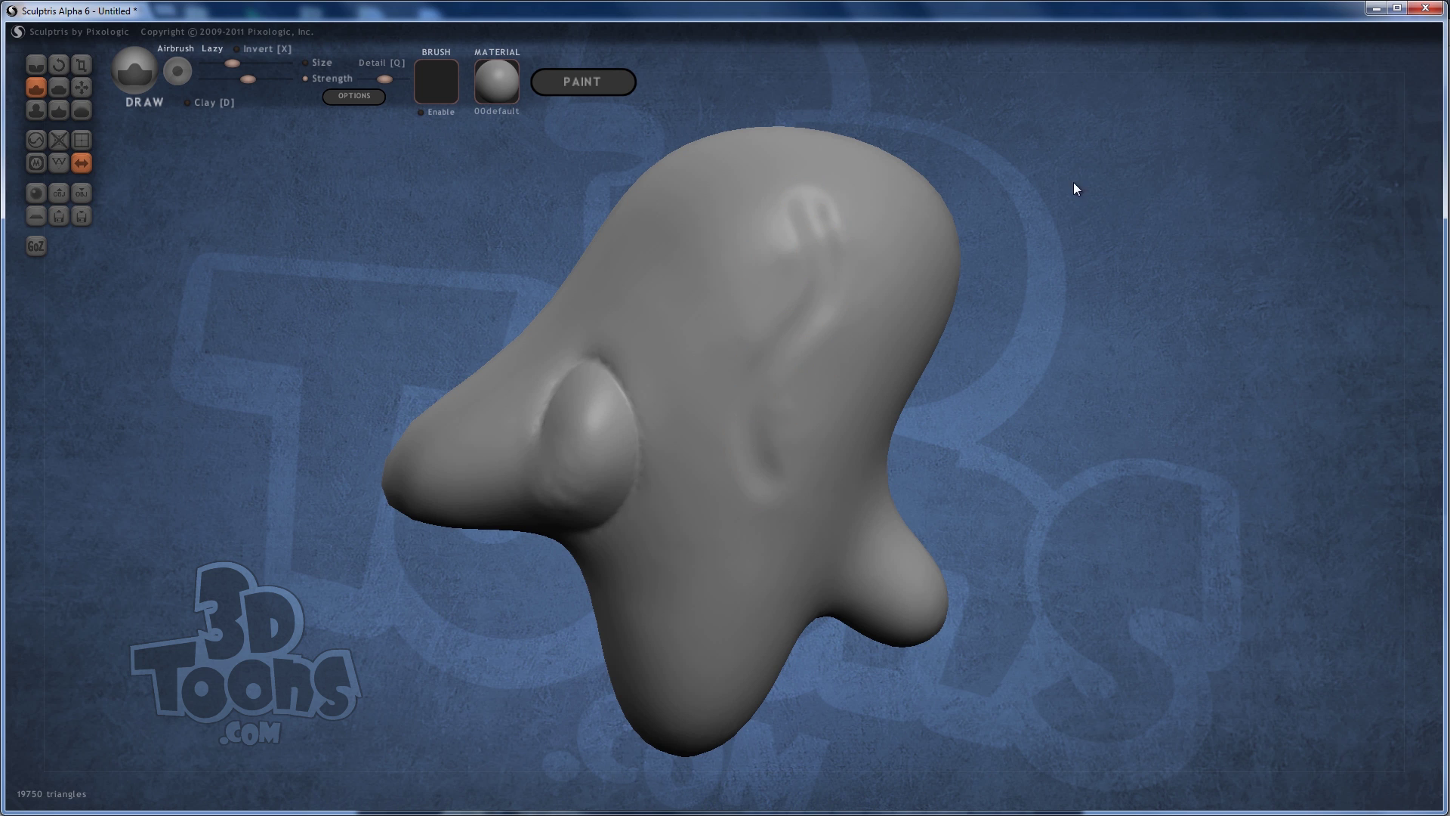
drag(1074, 184, 1191, 181)
key(ctrl+z)
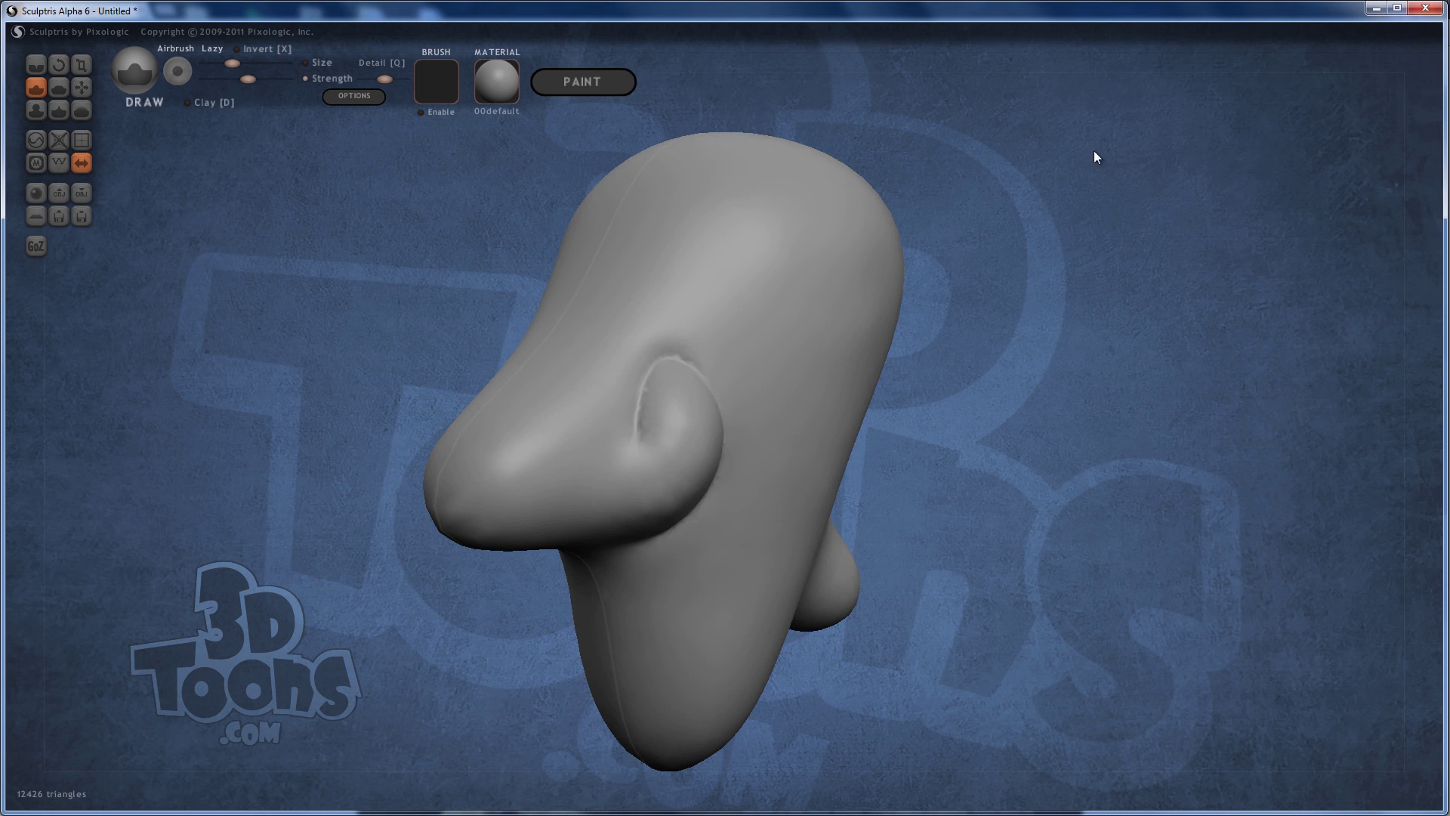
drag(1094, 152, 1068, 151)
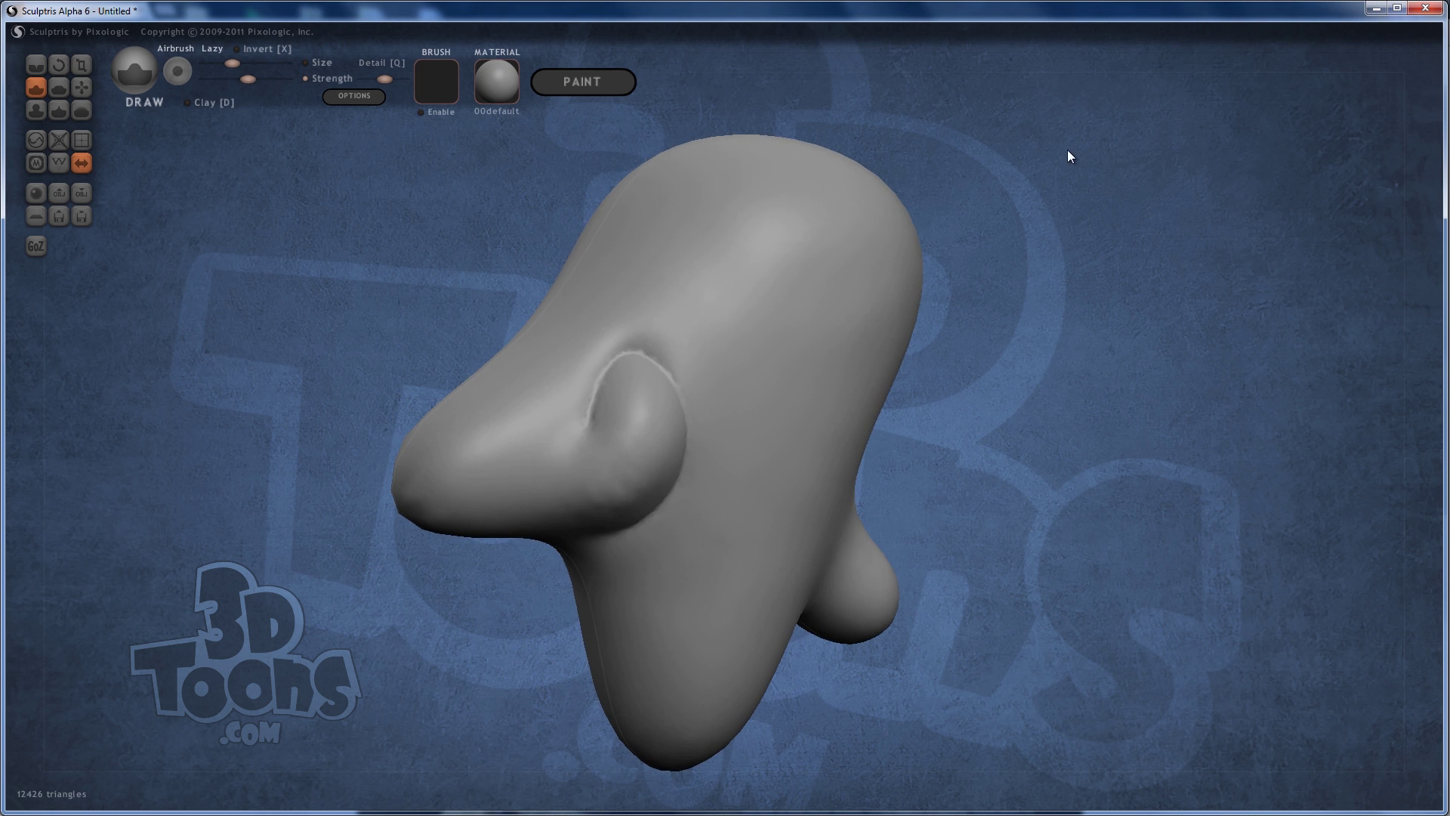
- Re-enable Clay for the Draw brush and try more strokes down the side of the head, undoing each one
click(187, 103)
drag(1002, 133, 990, 135)
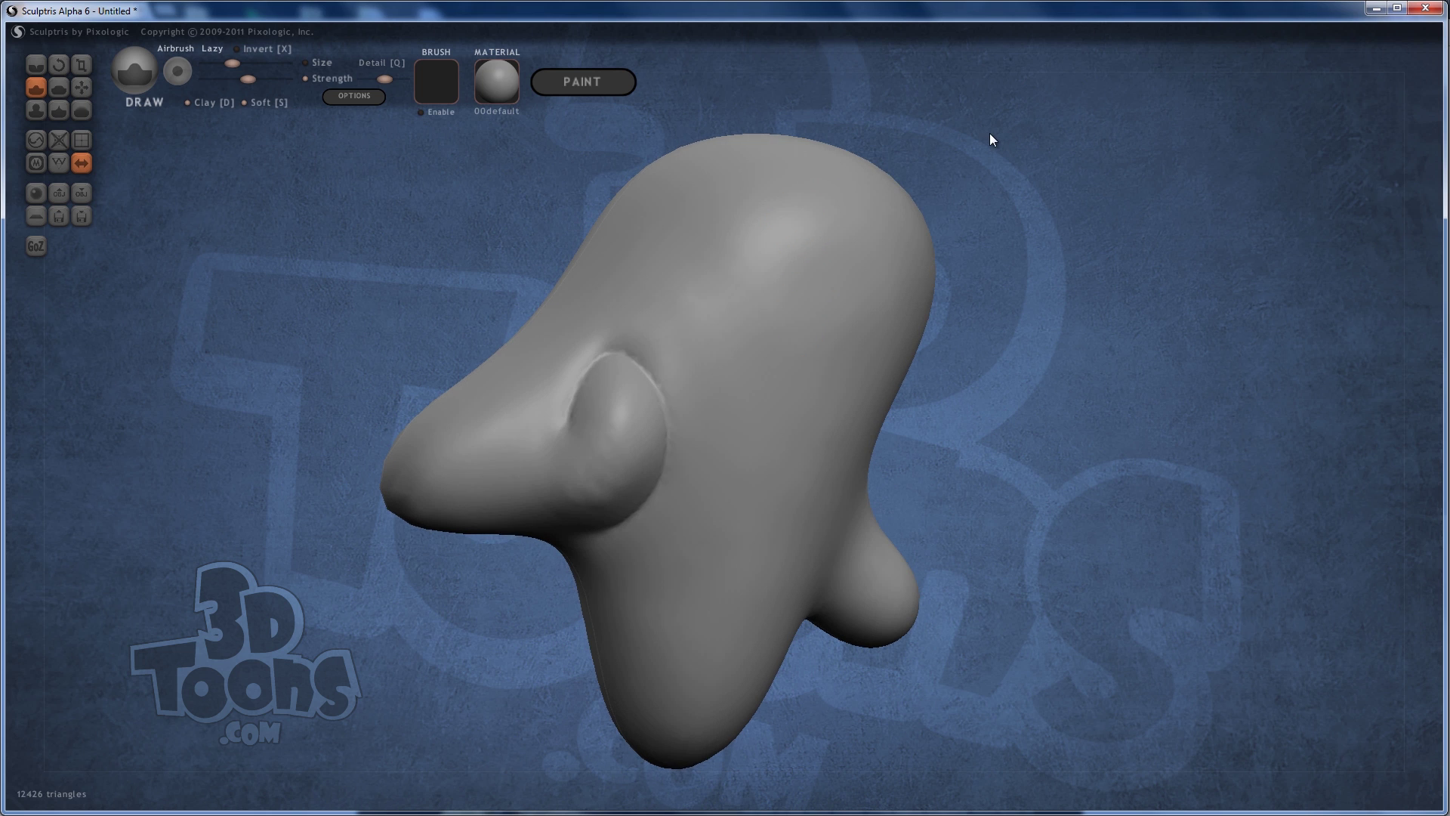
mouse_move(808, 205)
mouse_down()
mouse_move(809, 356)
mouse_move(748, 454)
mouse_move(763, 541)
mouse_up()
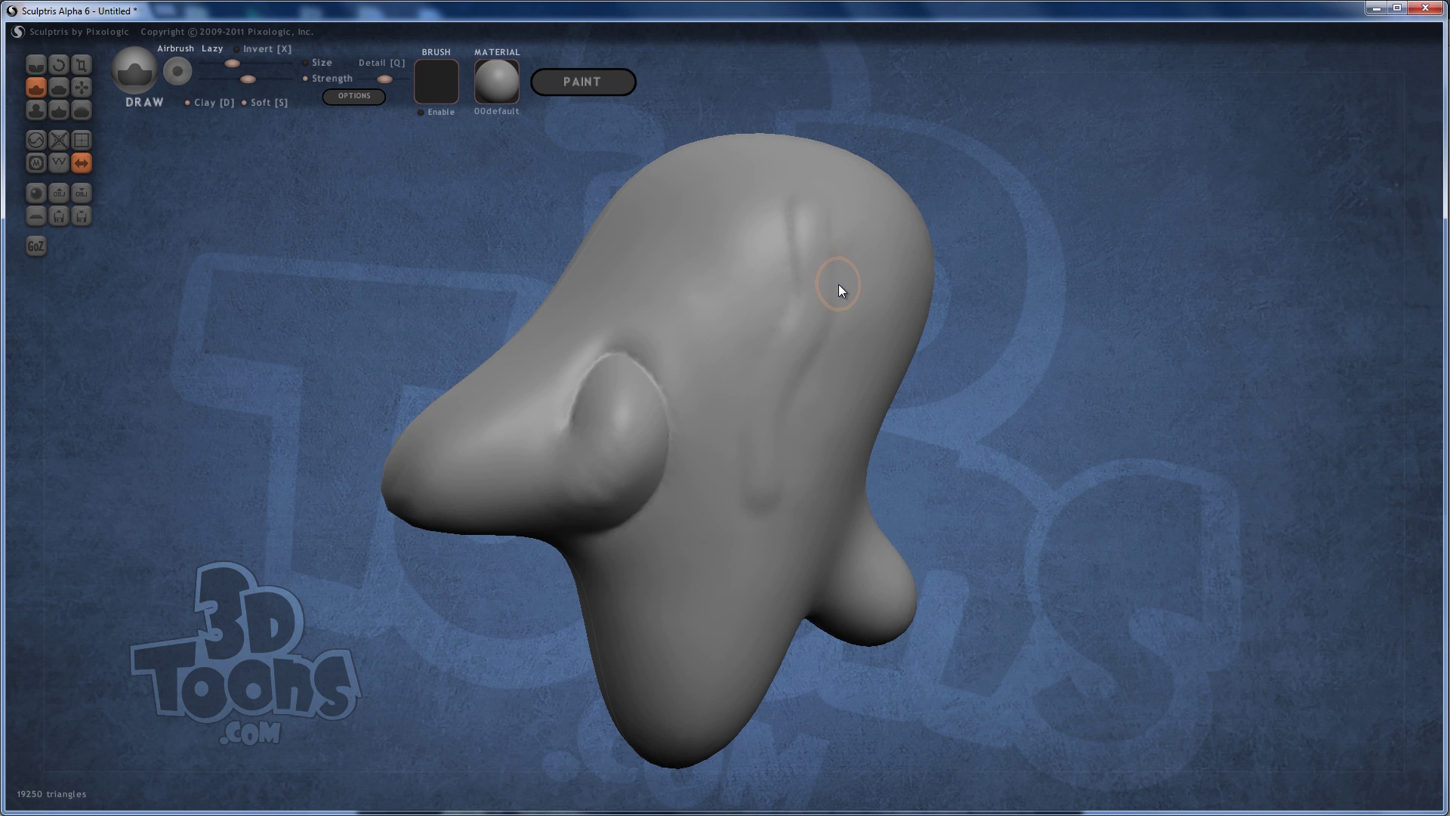
key(ctrl+z)
right_drag(796, 283, 822, 291)
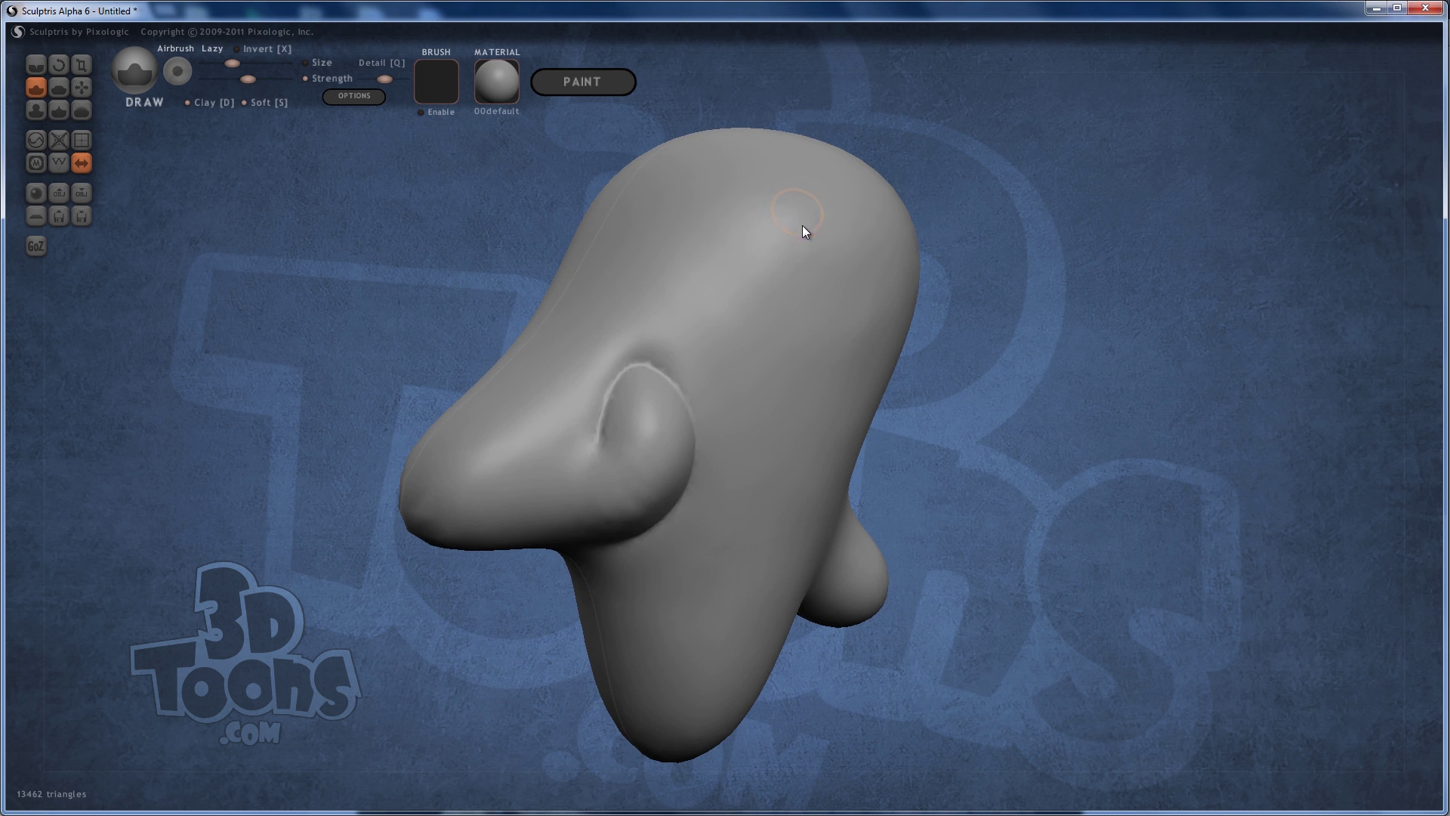
mouse_move(802, 227)
mouse_down()
mouse_move(759, 270)
mouse_move(745, 351)
mouse_move(781, 400)
mouse_move(750, 496)
mouse_up()
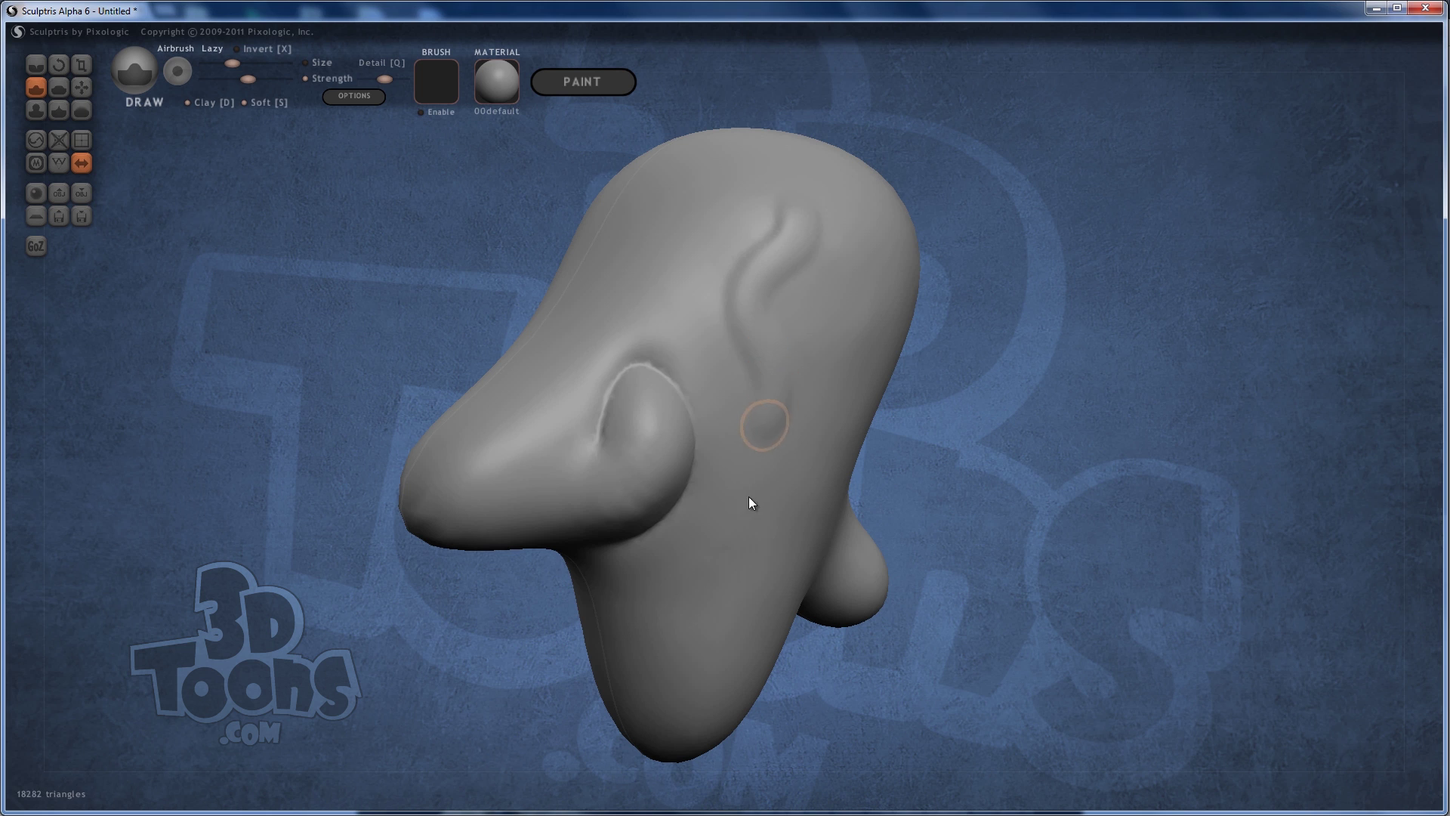
key(ctrl+z)
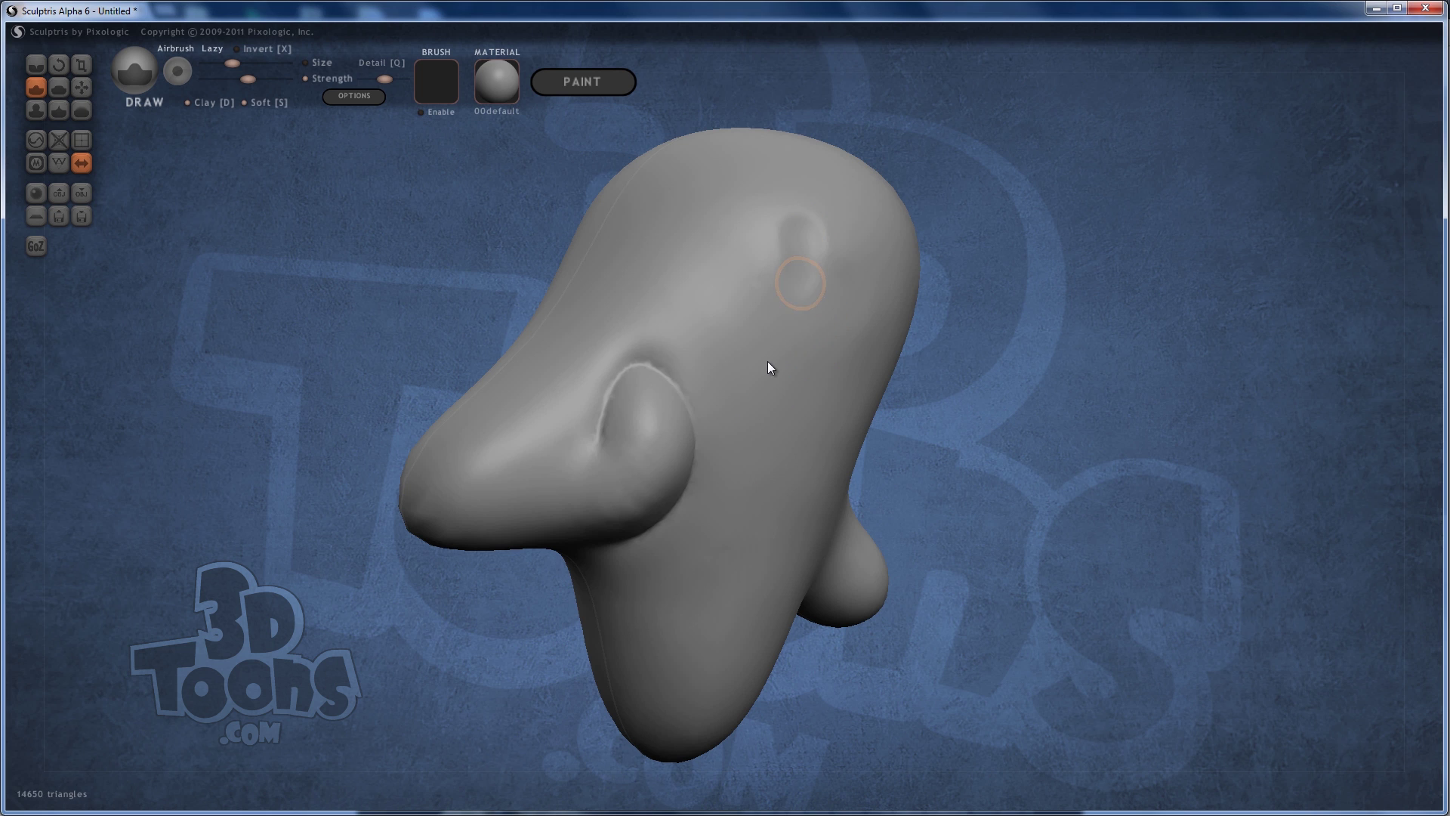
drag(770, 367, 769, 491)
right_drag(1057, 227, 1045, 273)
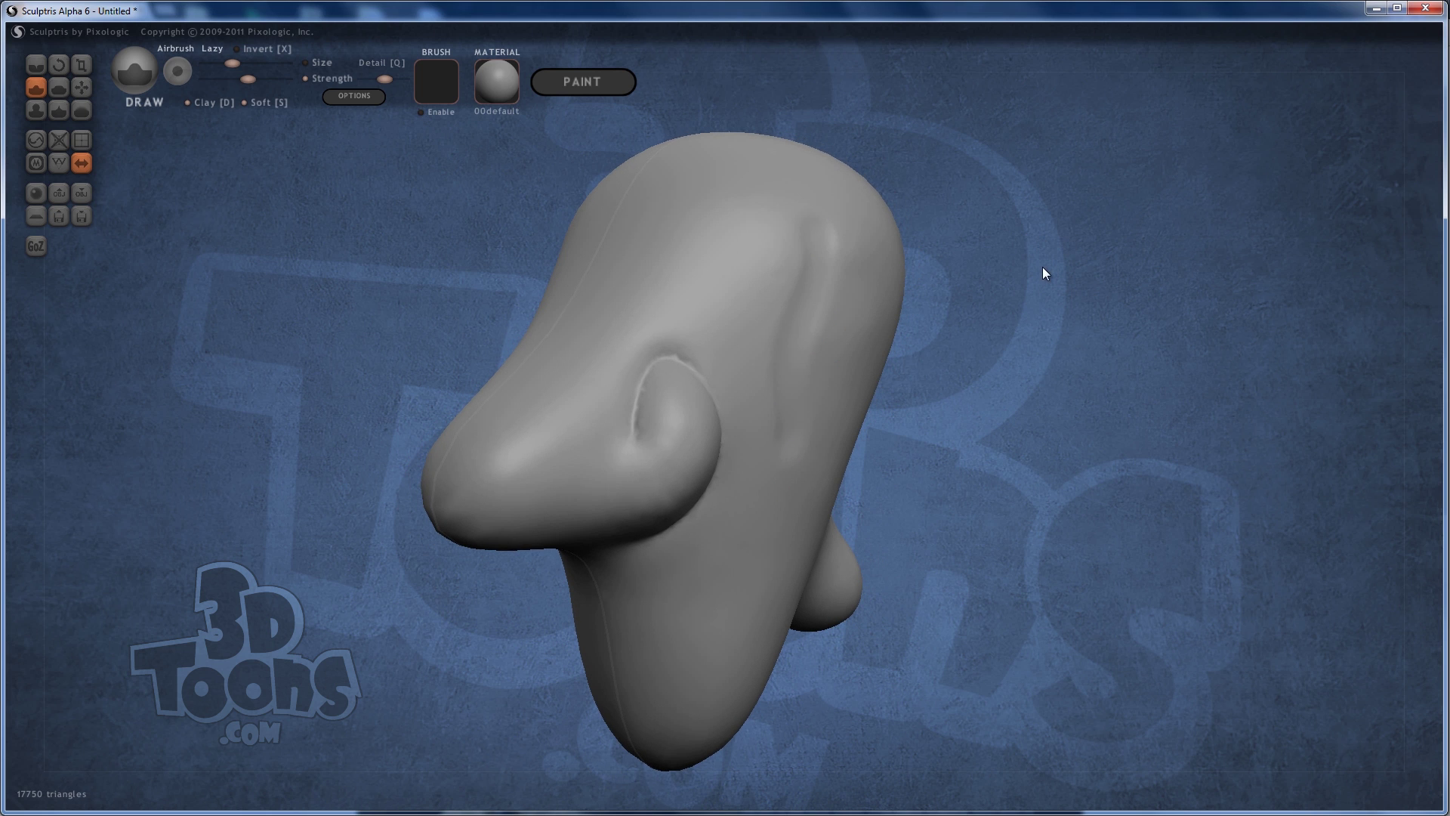
key(ctrl+z)
- Build up the tip of the nose with the Draw brush
right_drag(891, 290, 829, 325)
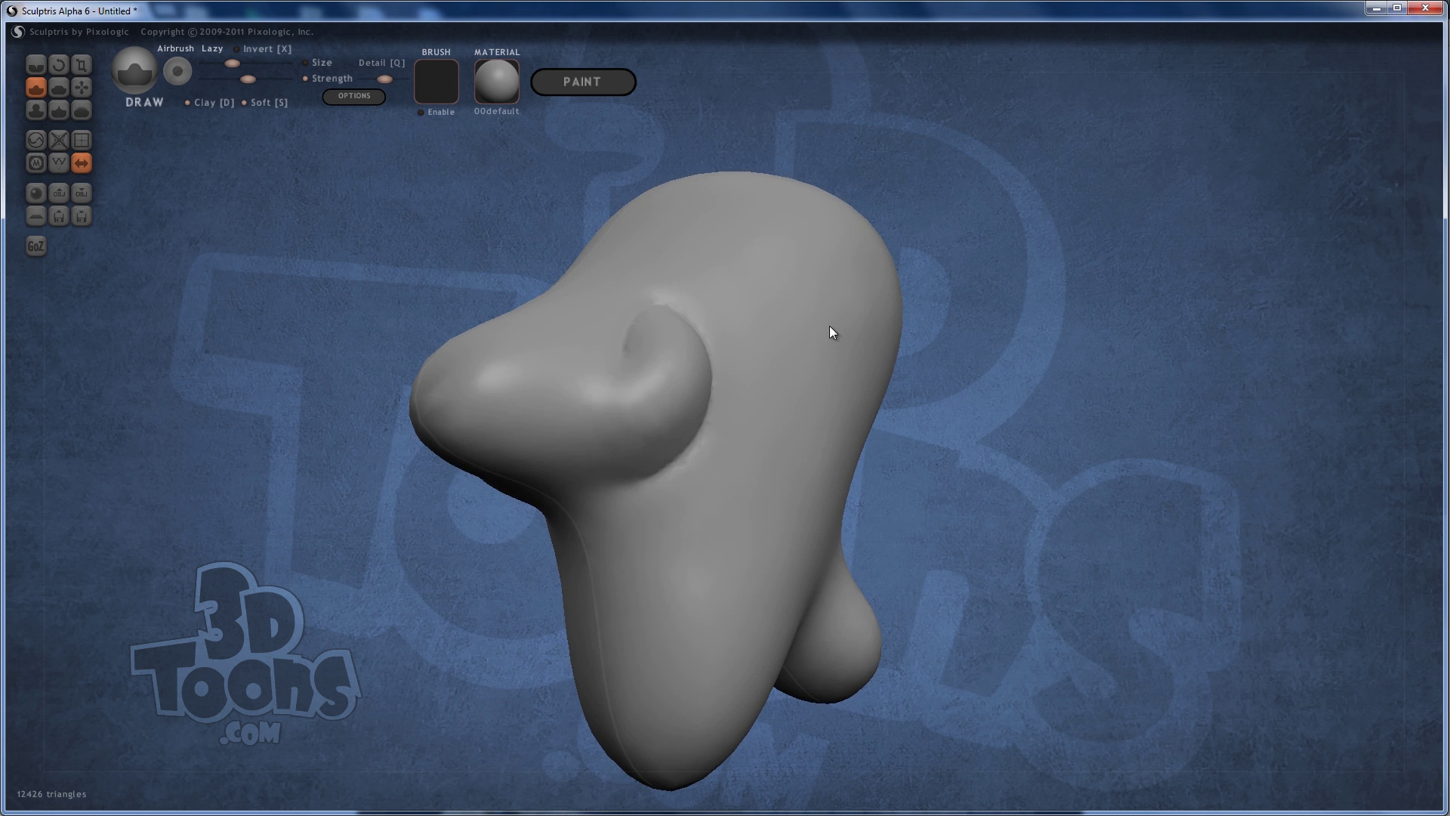
right_drag(514, 392, 525, 421)
mouse_move(494, 419)
mouse_down()
mouse_move(515, 445)
mouse_move(514, 374)
mouse_move(527, 476)
mouse_move(464, 471)
mouse_move(488, 458)
mouse_up()
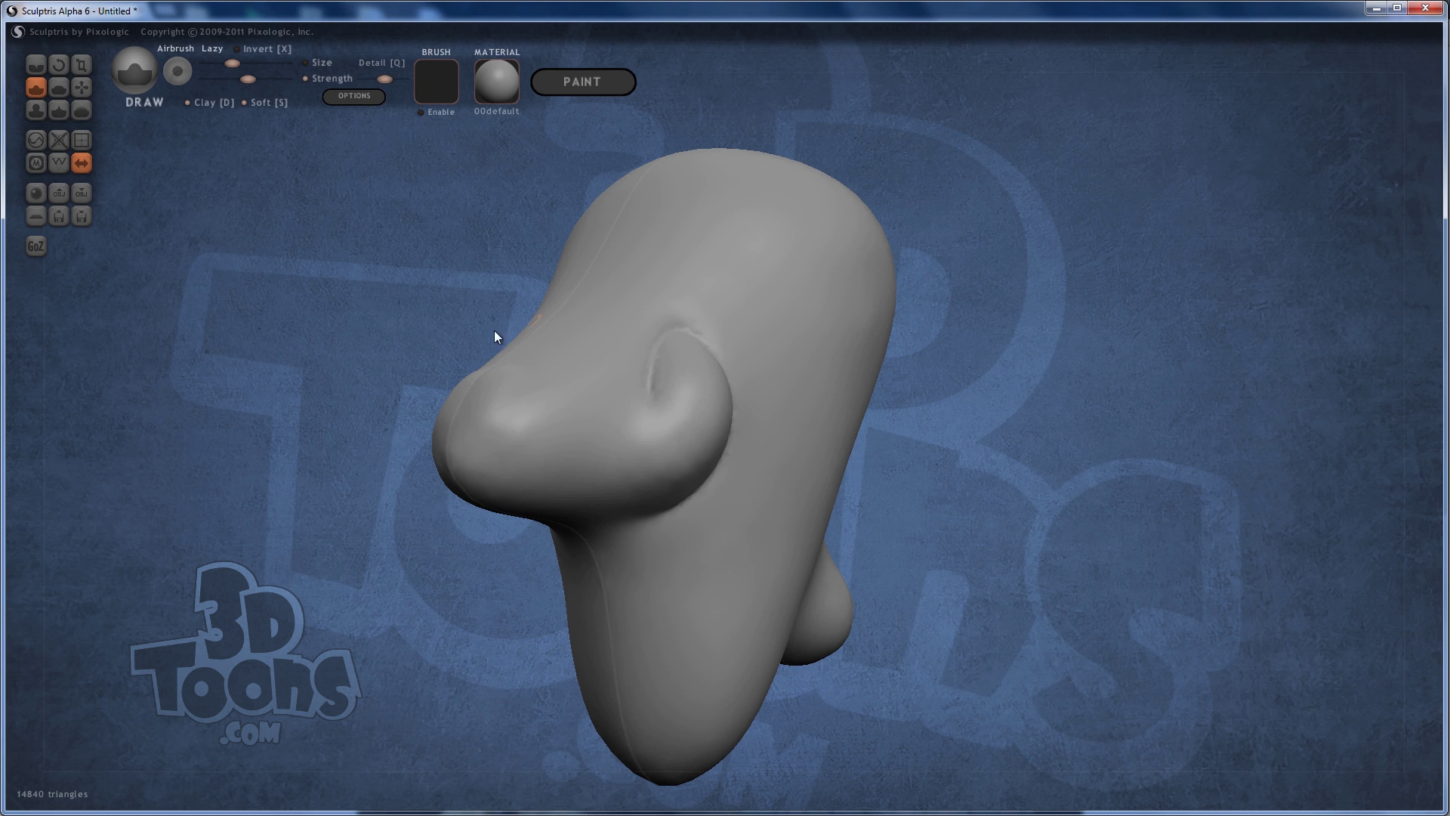
- Show the wireframe and add more volume to the top of the nose with the Draw brush
click(59, 162)
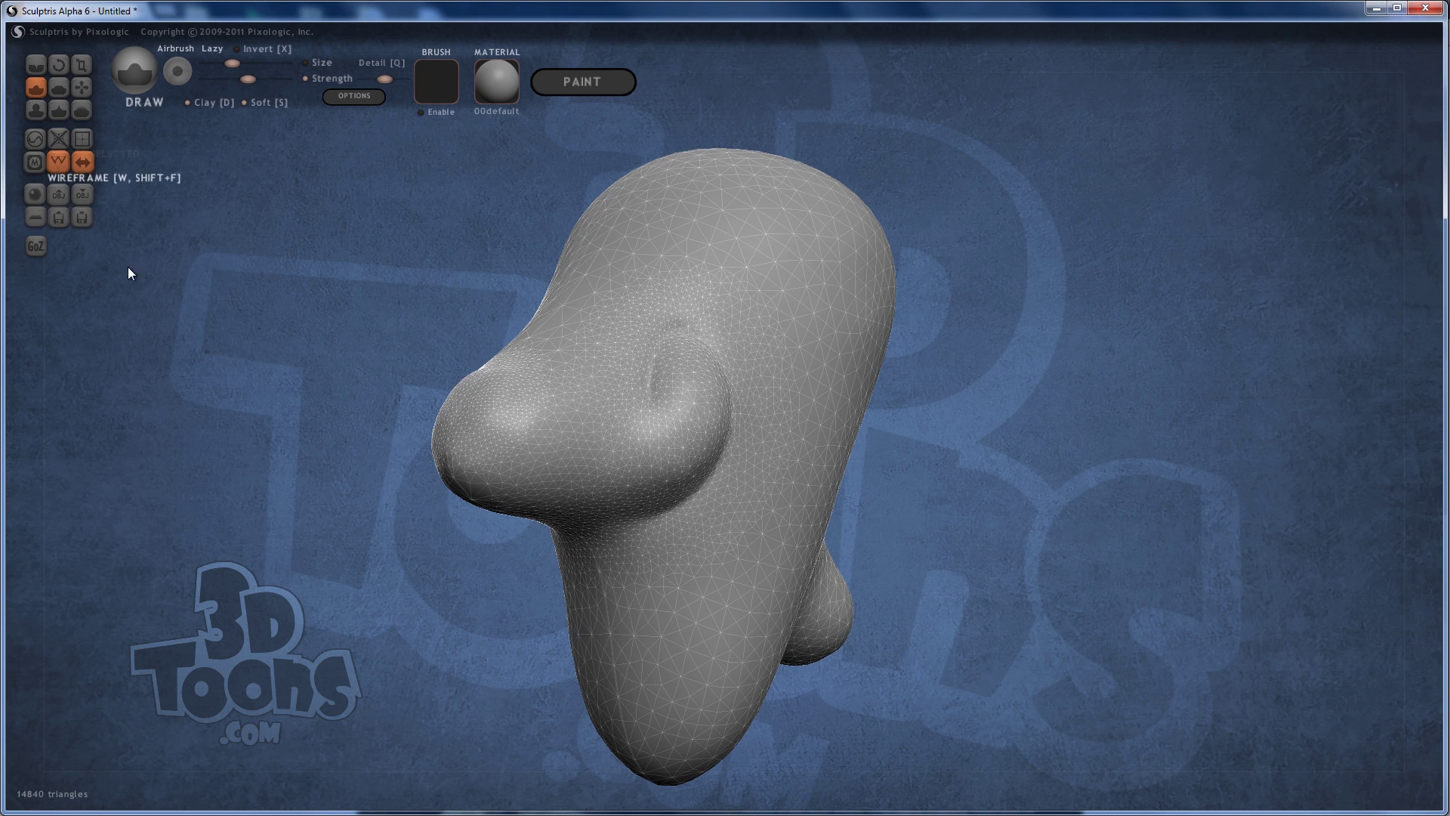
right_drag(237, 330, 569, 414)
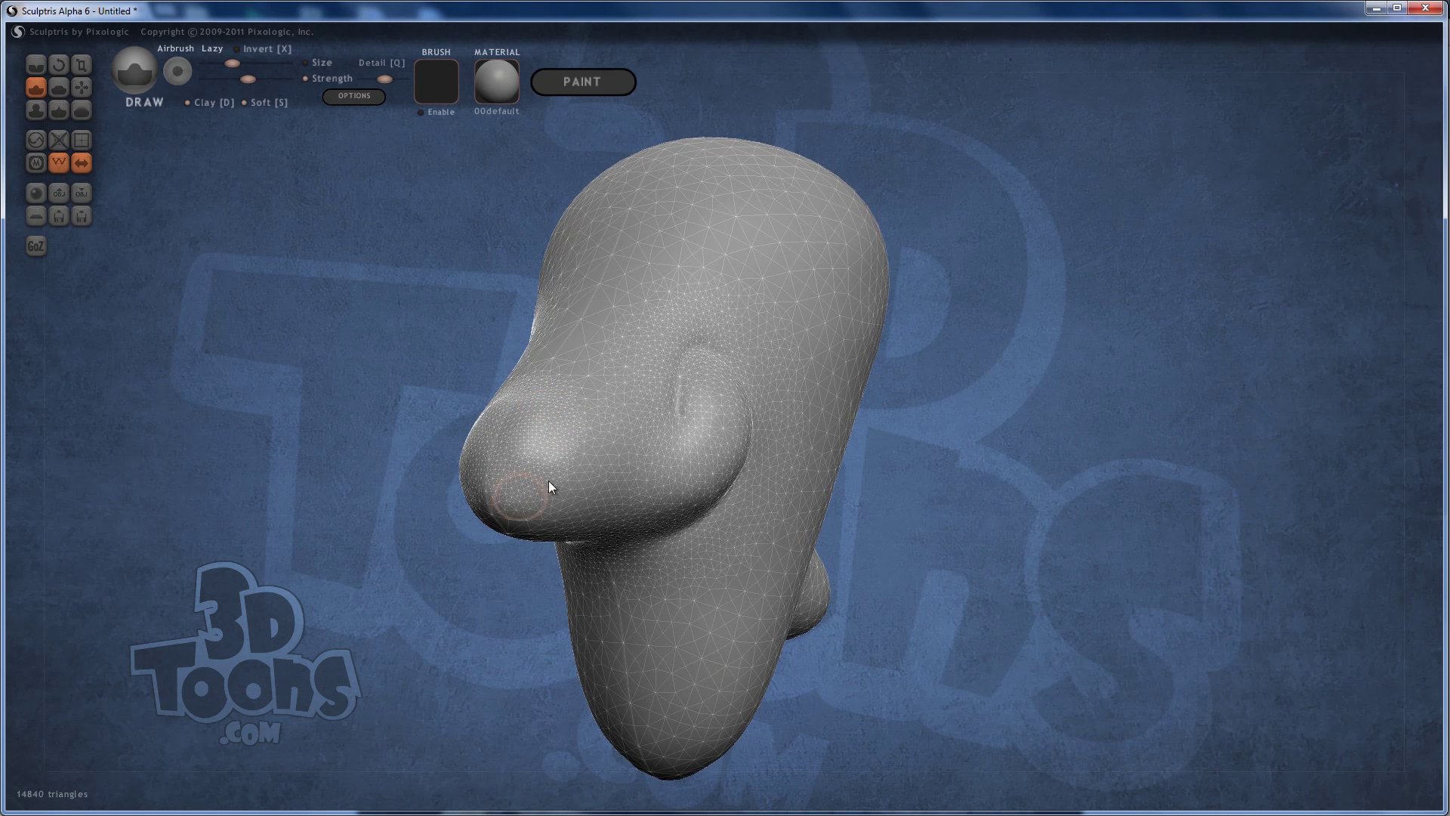
right_drag(557, 486, 541, 306)
mouse_move(542, 307)
mouse_down()
mouse_move(532, 315)
mouse_move(509, 275)
mouse_move(554, 238)
mouse_move(553, 296)
mouse_up()
right_drag(553, 296, 551, 316)
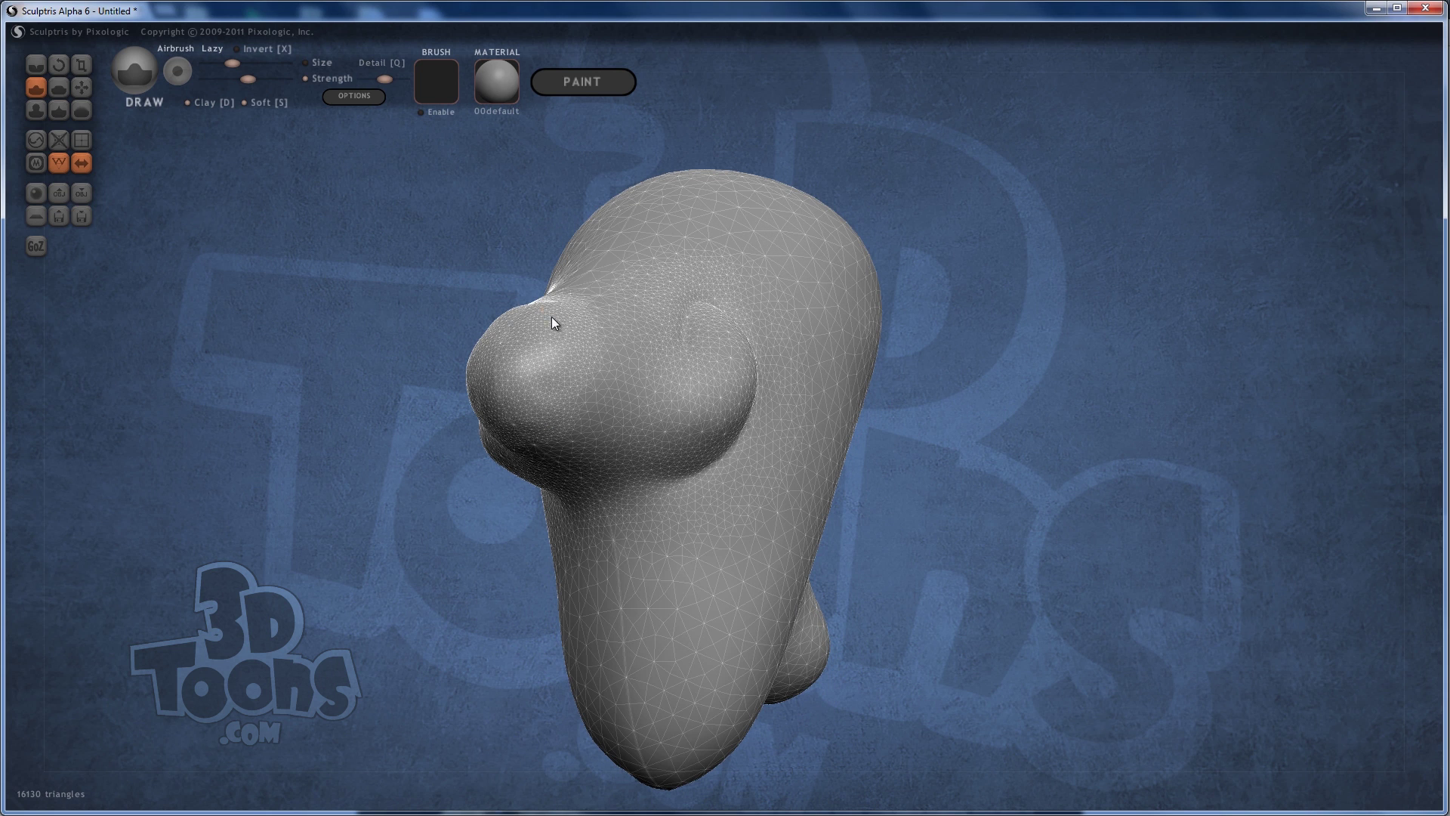
- Lower the triangle density on the tip and top of the nose with the Reduce Brush
click(36, 141)
drag(549, 331, 520, 333)
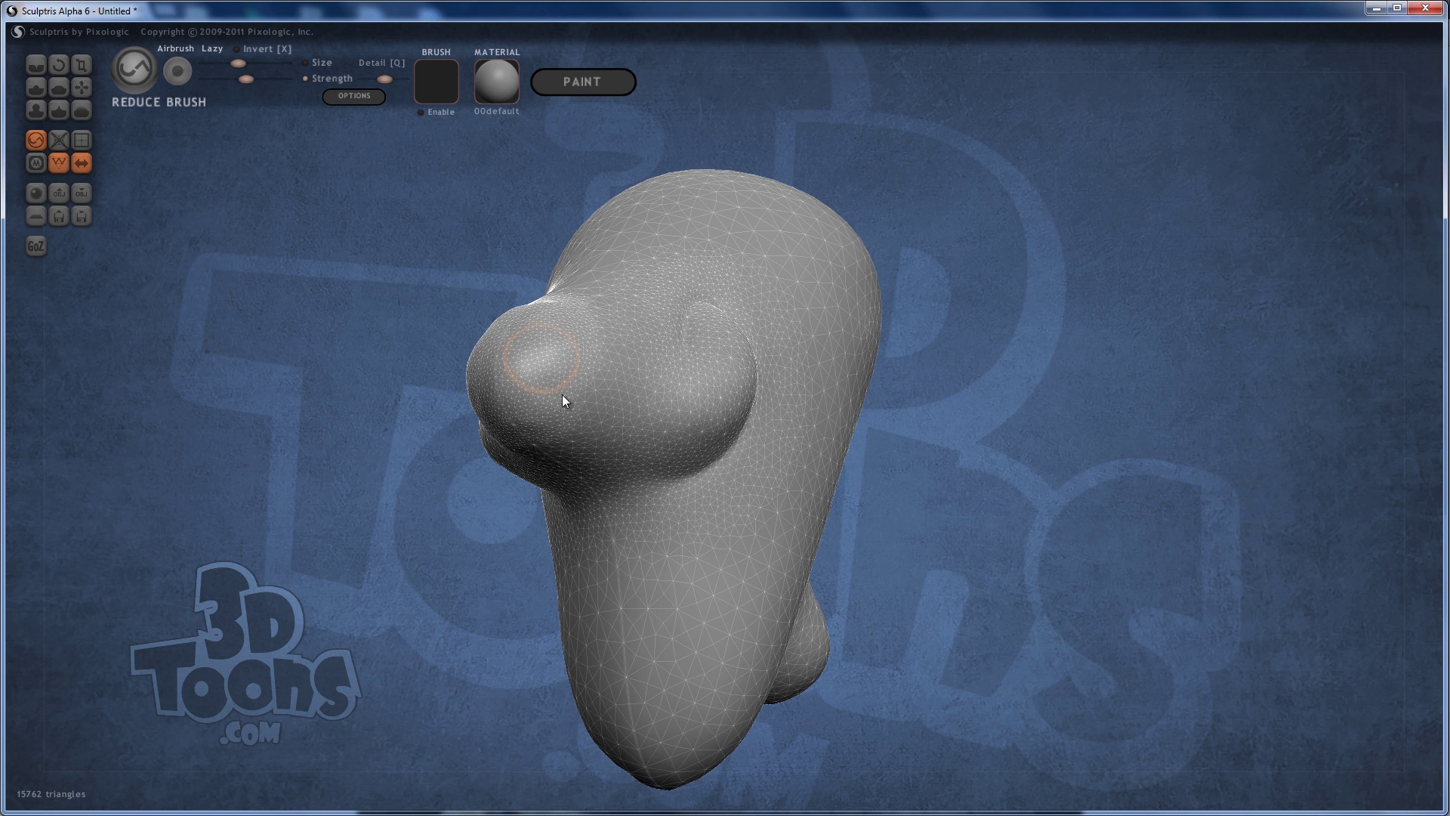
mouse_move(562, 400)
mouse_down()
mouse_move(565, 424)
mouse_move(573, 318)
mouse_move(559, 325)
mouse_up()
right_drag(559, 325, 537, 431)
drag(537, 430, 580, 427)
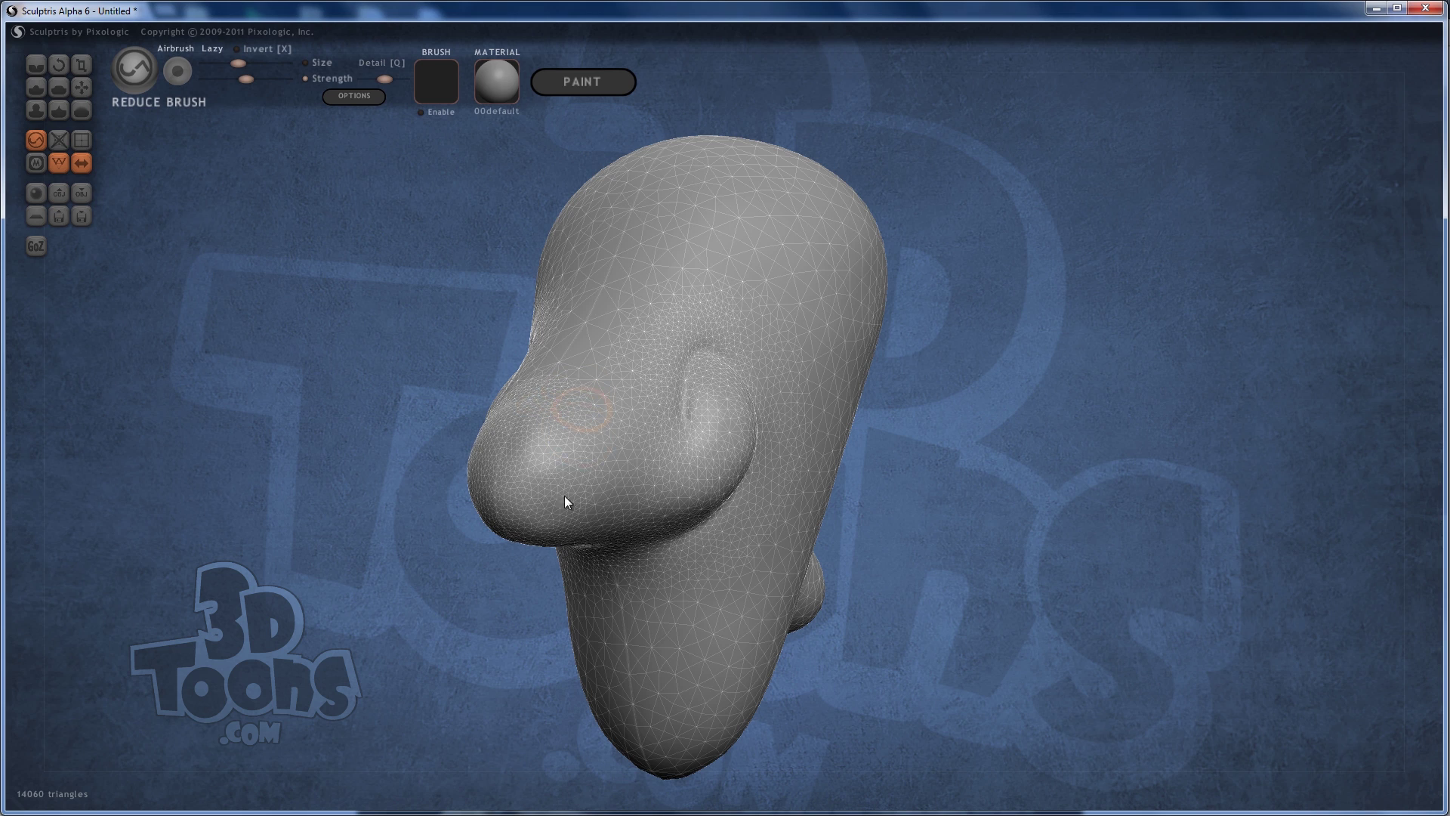
right_drag(573, 441, 439, 407)
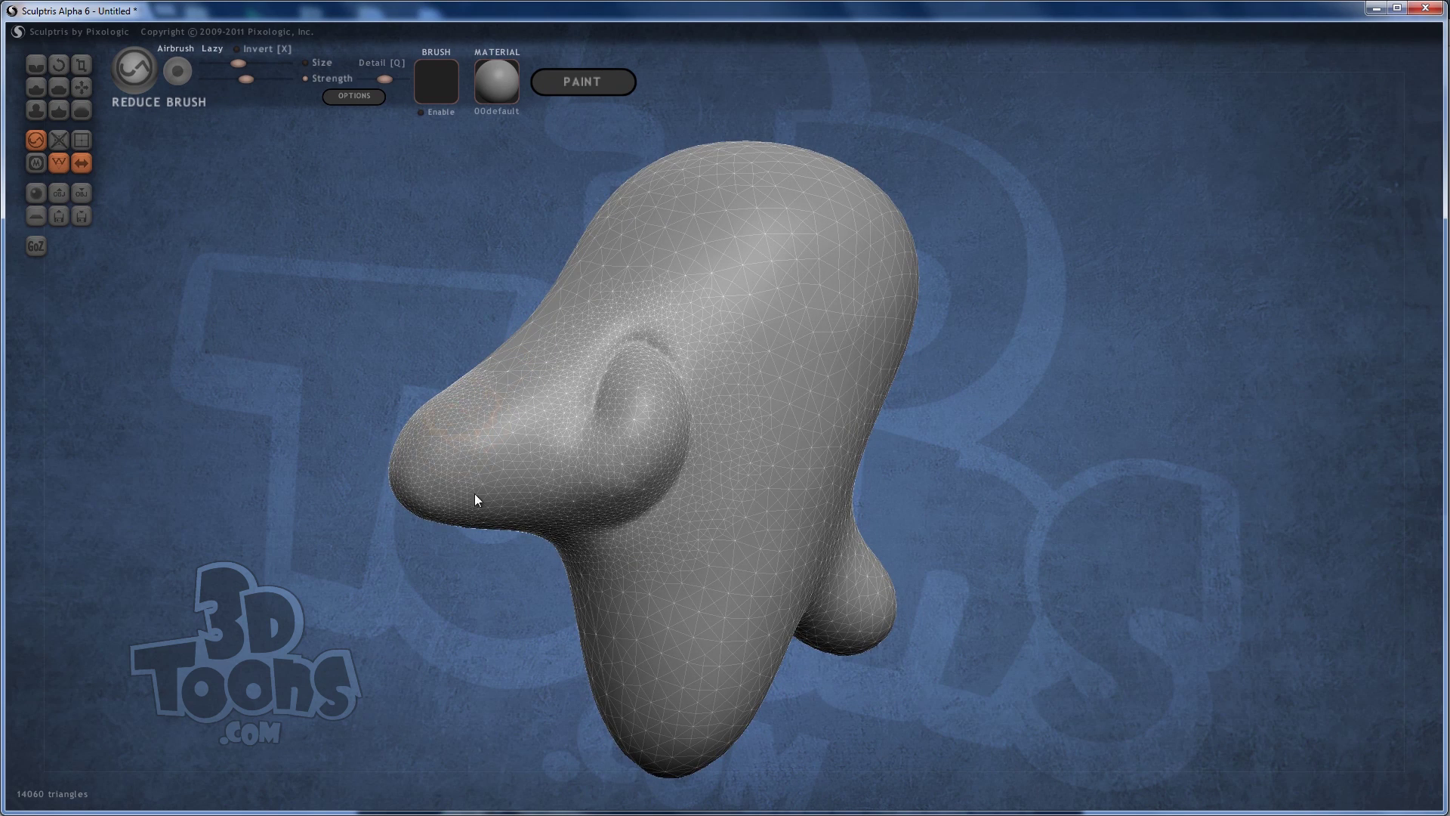
mouse_move(468, 410)
right_down()
mouse_move(521, 401)
mouse_move(508, 449)
right_up()
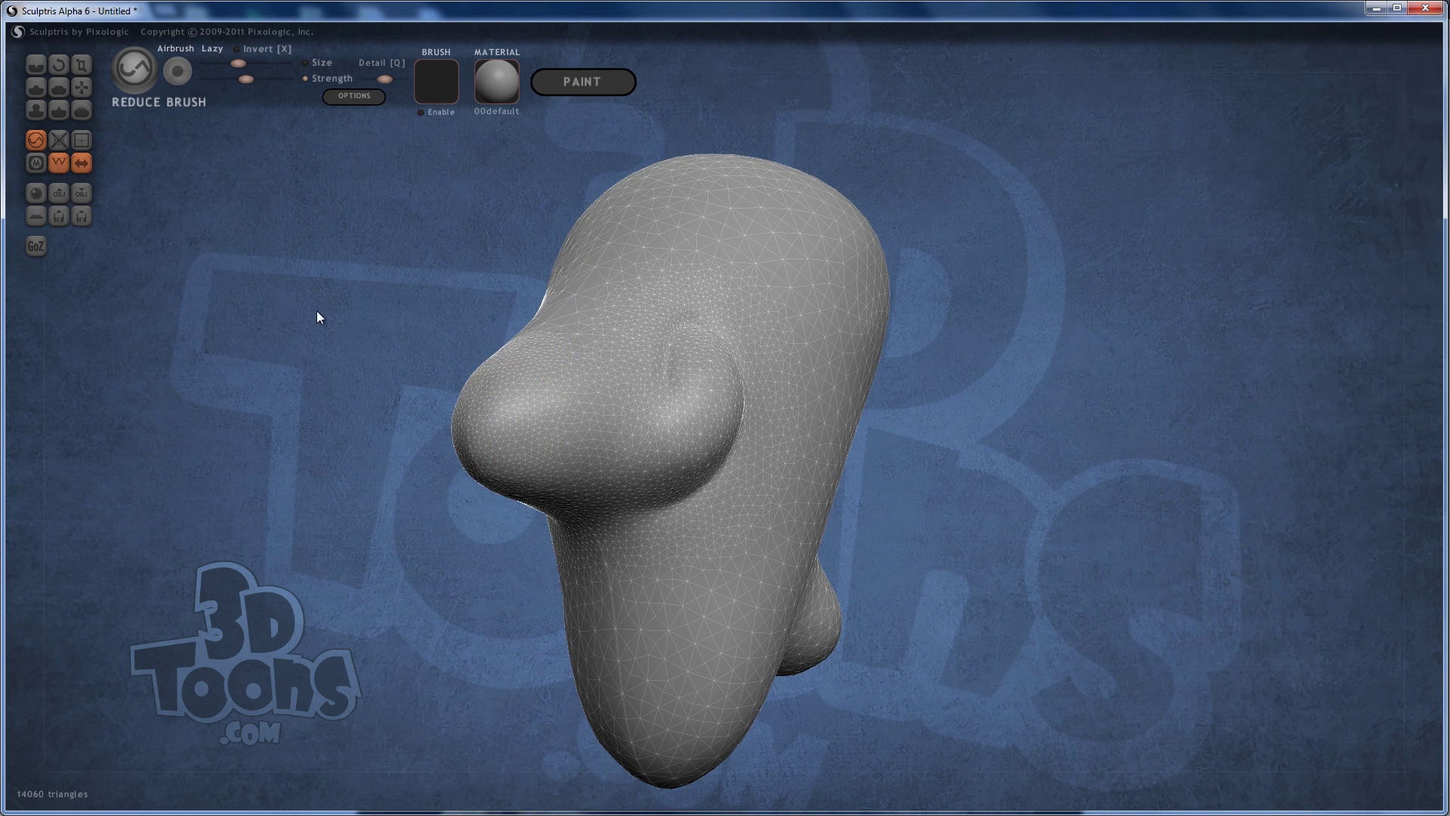
- Hide the wireframe to show the smooth head surface
right_drag(317, 316, 130, 236)
click(59, 163)
right_drag(297, 333, 435, 425)
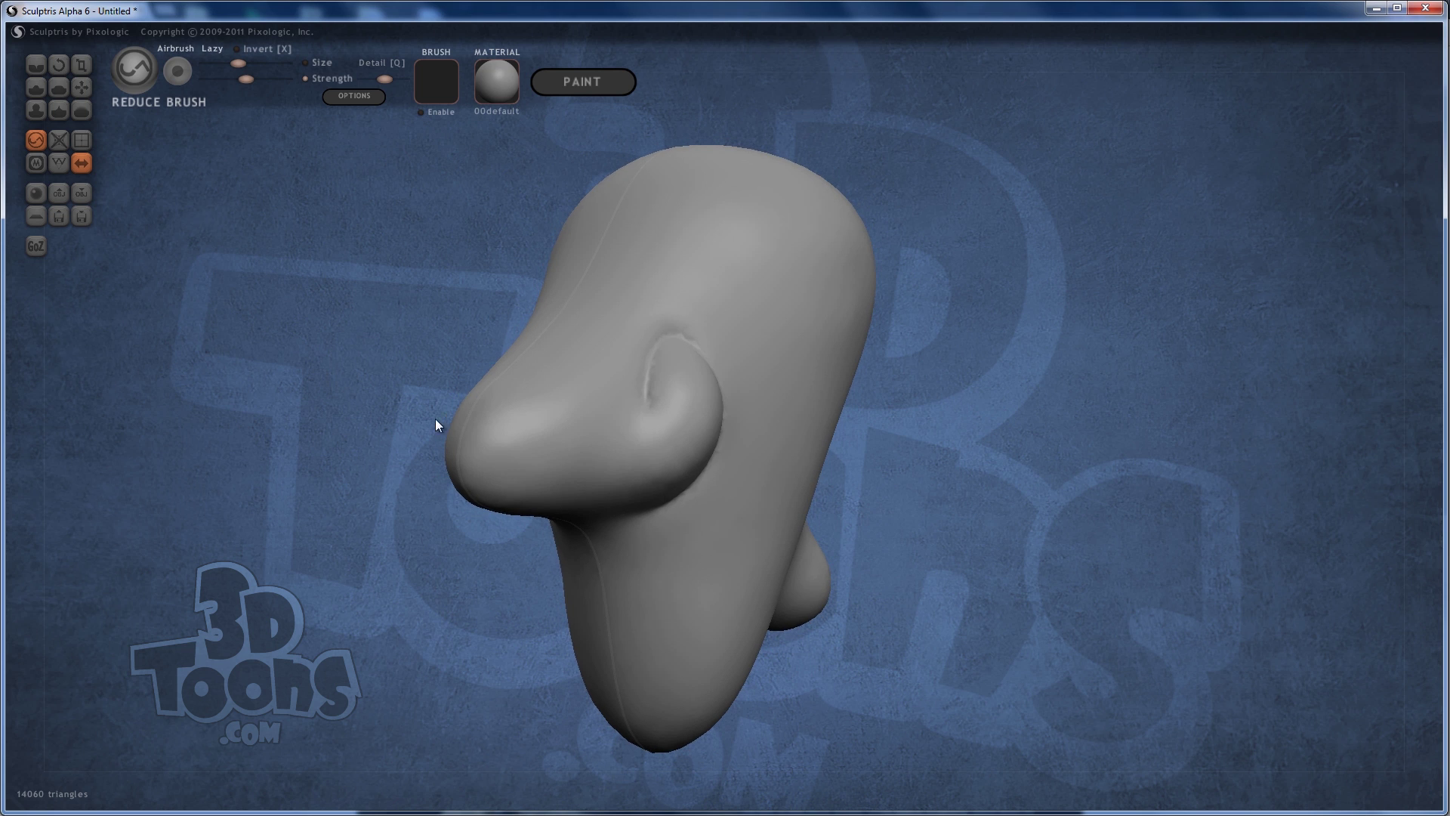
- Flatten the upper side of the head above the nostril with the Flatten brush
click(57, 88)
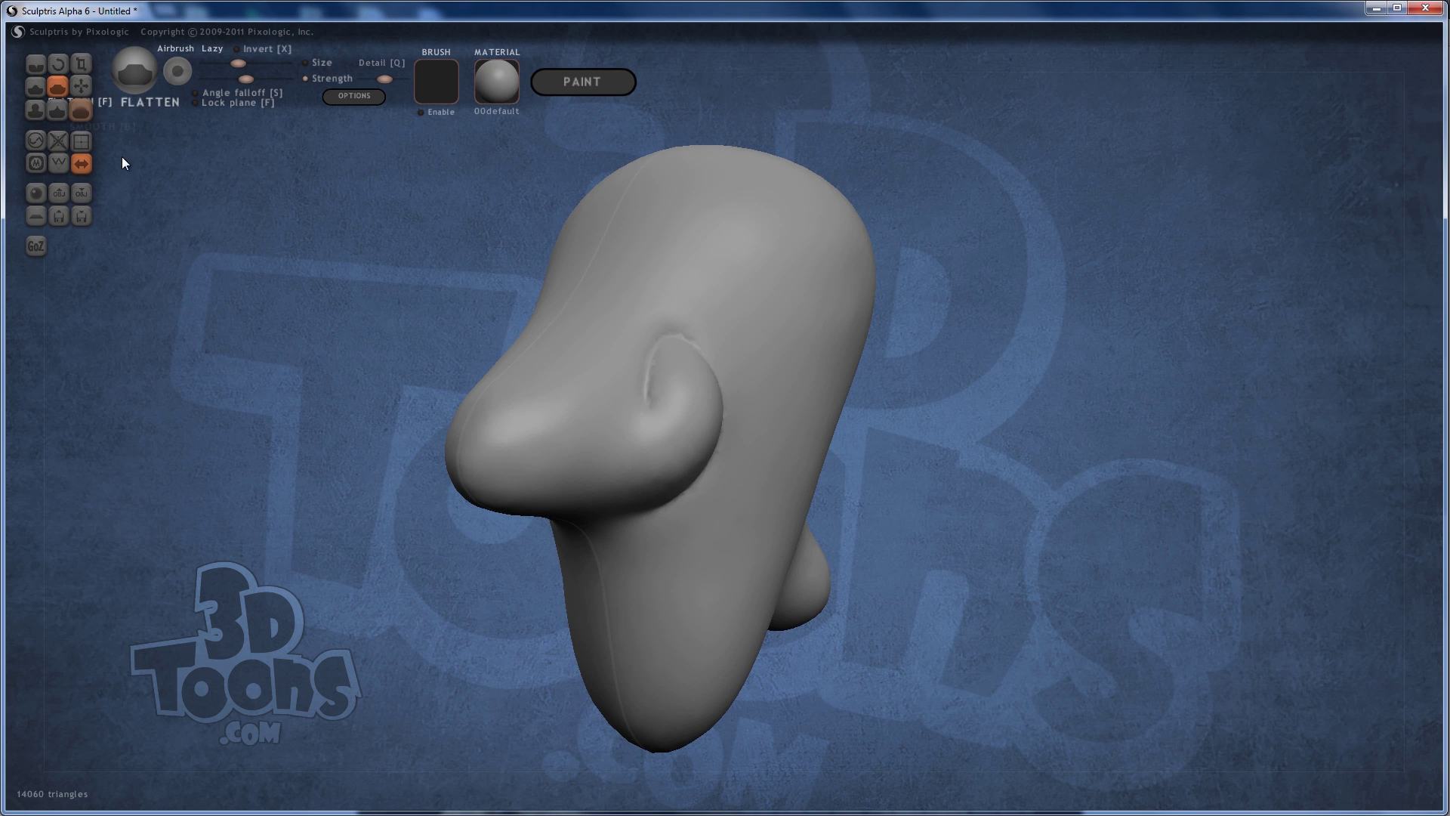
mouse_move(729, 240)
right_down()
mouse_move(709, 251)
mouse_move(753, 240)
right_up()
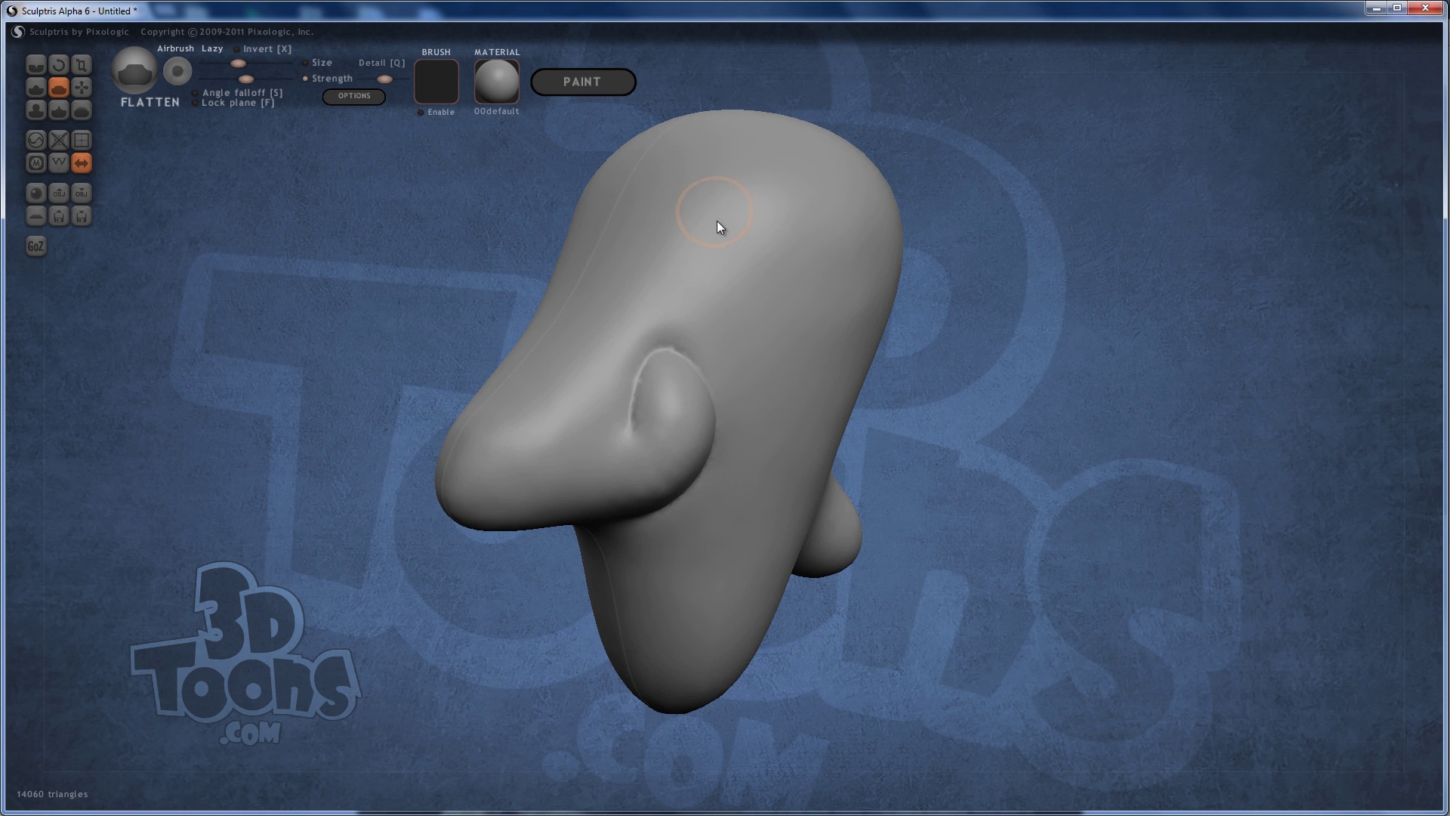
mouse_move(725, 198)
mouse_down()
mouse_move(718, 218)
mouse_move(815, 216)
mouse_move(704, 212)
mouse_move(848, 218)
mouse_move(670, 212)
mouse_move(829, 201)
mouse_up()
mouse_move(970, 133)
mouse_down()
mouse_move(1040, 169)
mouse_move(1101, 150)
mouse_move(975, 174)
mouse_move(984, 197)
mouse_move(964, 239)
mouse_move(892, 275)
mouse_up()
mouse_move(780, 333)
mouse_down()
mouse_move(635, 345)
mouse_move(762, 324)
mouse_move(787, 341)
mouse_move(681, 353)
mouse_up()
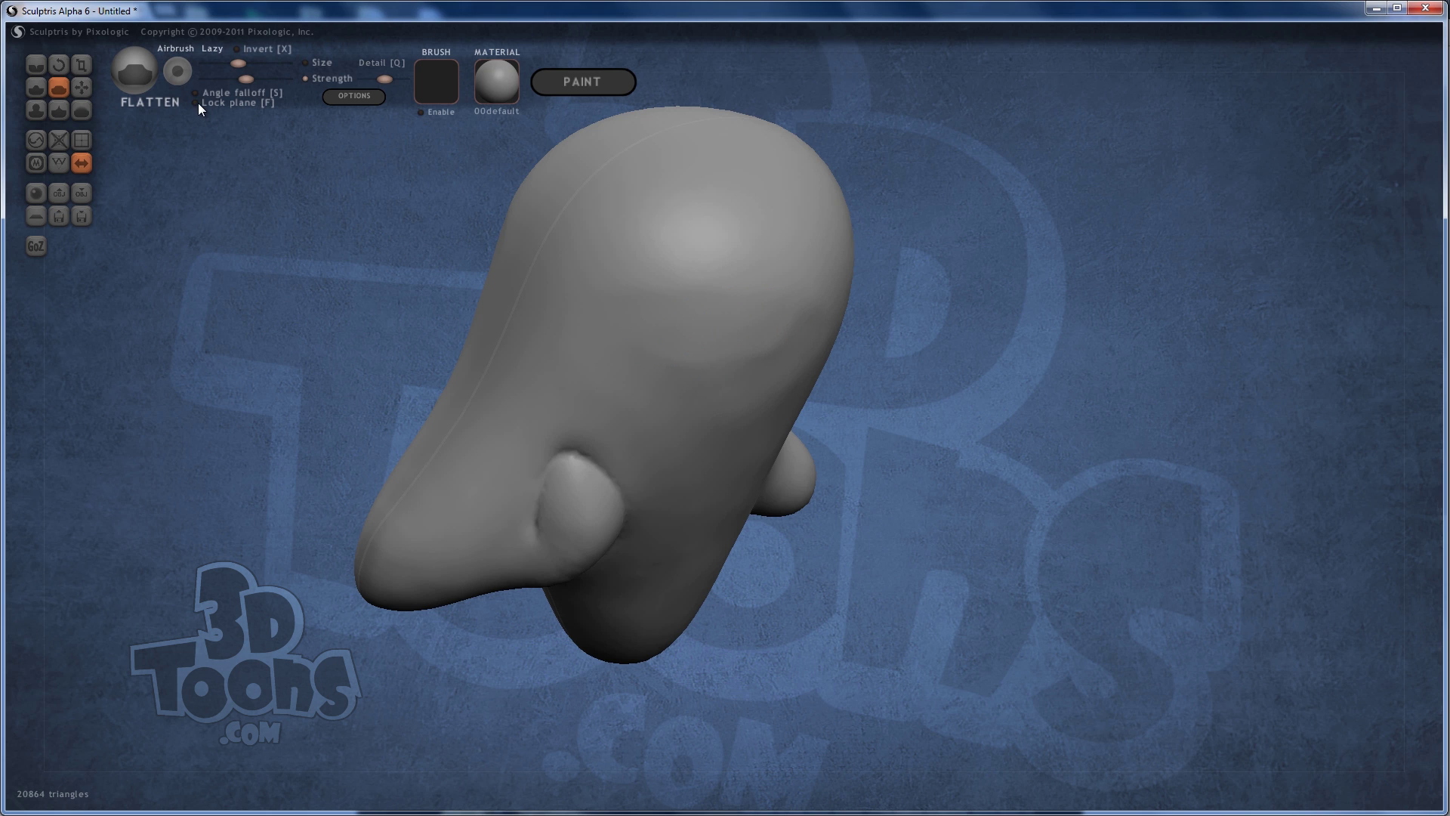
- Enable Lock plane for the Flatten brush and form a raised ridge along the brow, undoing the first trial stroke
mouse_move(696, 275)
mouse_down()
mouse_move(706, 246)
mouse_move(680, 342)
mouse_move(726, 157)
mouse_move(764, 314)
mouse_move(748, 231)
mouse_up()
key(ctrl+z)
drag(640, 264, 574, 272)
mouse_move(876, 219)
mouse_down()
mouse_move(994, 156)
mouse_move(861, 184)
mouse_move(735, 269)
mouse_up()
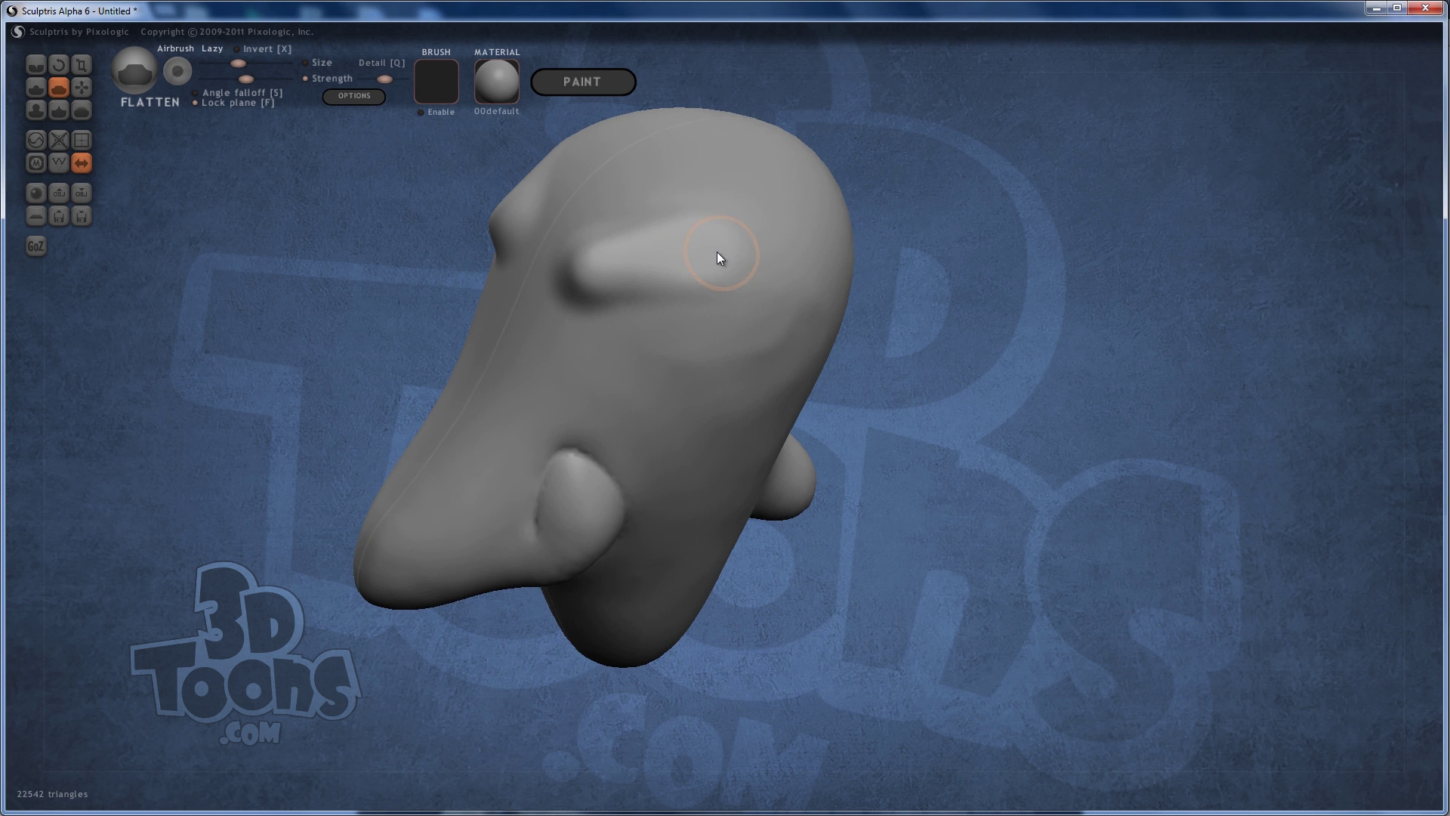
- Undo the brow ridge and tighten the crease around the nostril with the Pinch brush
key(ctrl+z)
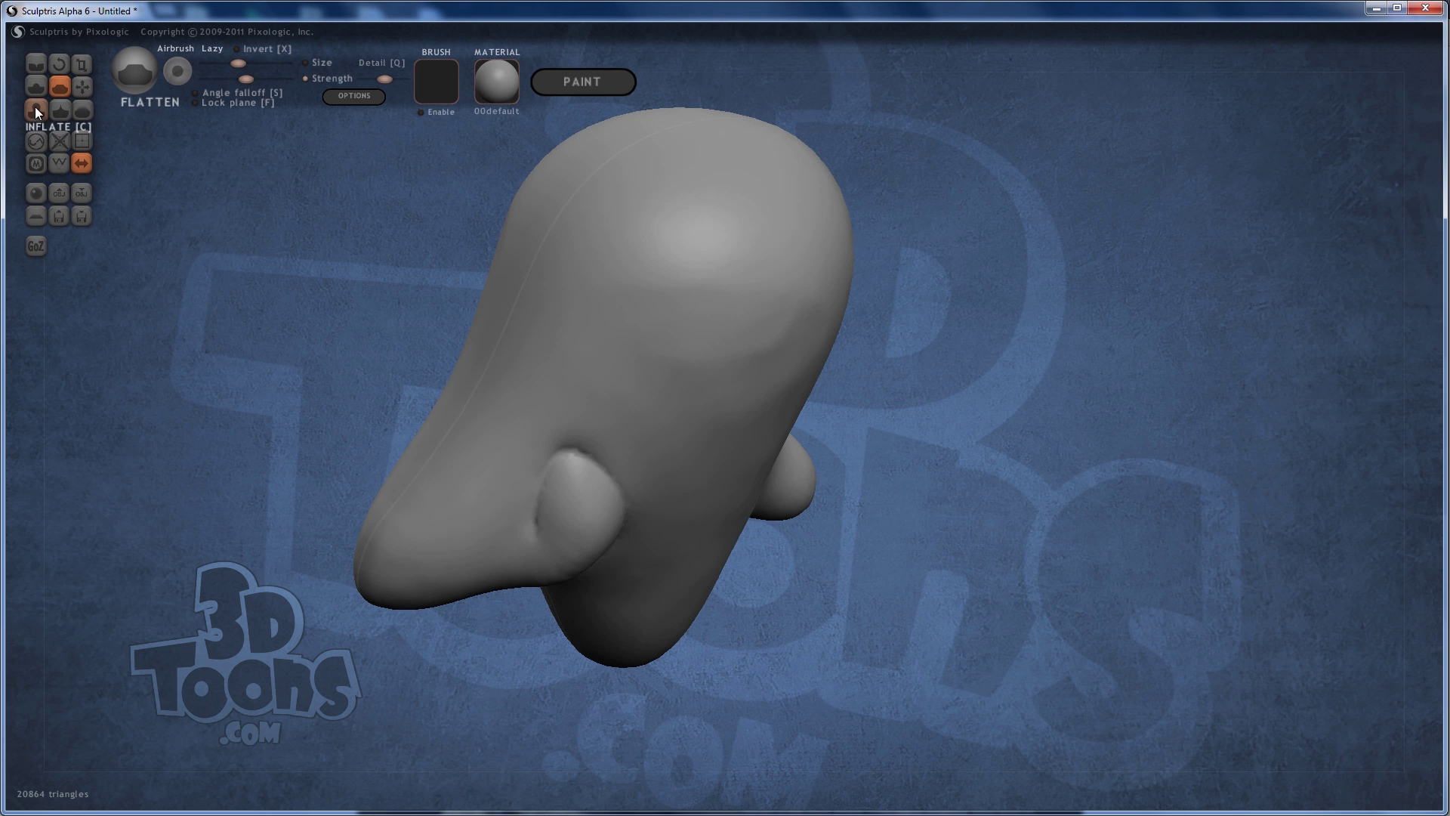
click(58, 108)
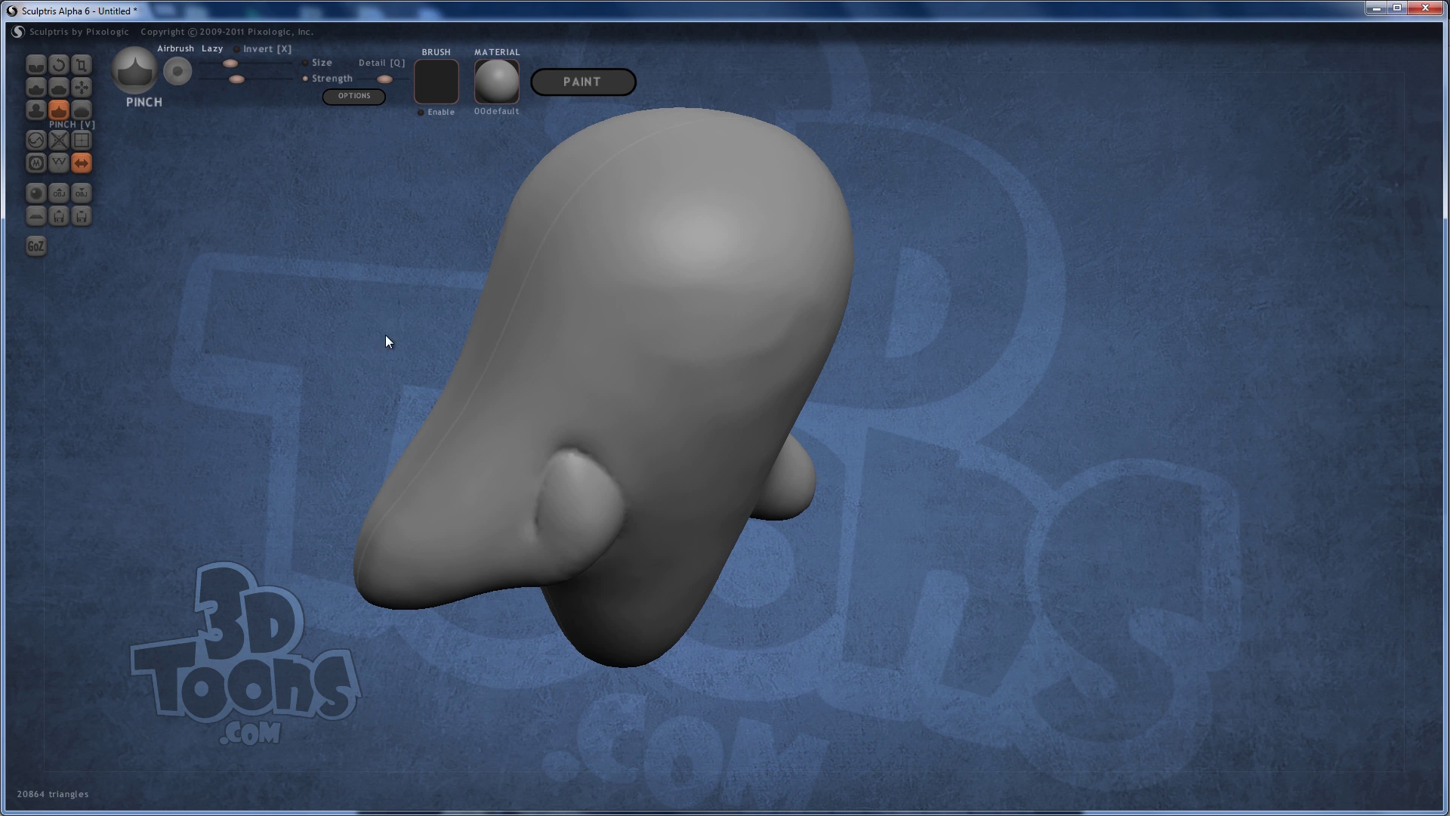
mouse_move(596, 343)
right_down()
mouse_move(633, 274)
mouse_move(638, 350)
mouse_move(574, 302)
right_up()
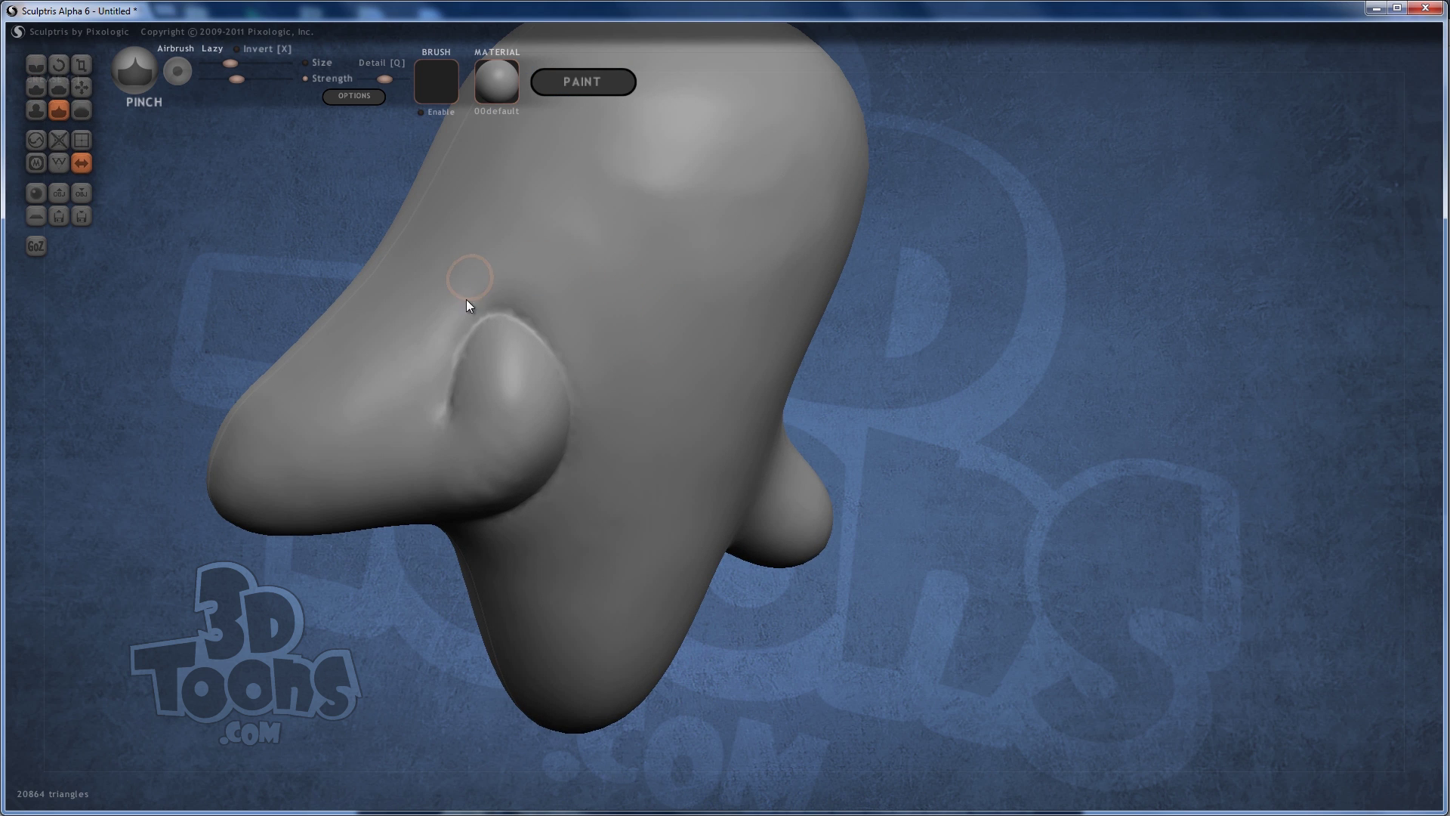
mouse_move(450, 393)
mouse_down()
mouse_move(480, 314)
mouse_move(519, 310)
mouse_move(568, 382)
mouse_move(518, 306)
mouse_move(480, 308)
mouse_move(452, 424)
mouse_move(457, 385)
mouse_up()
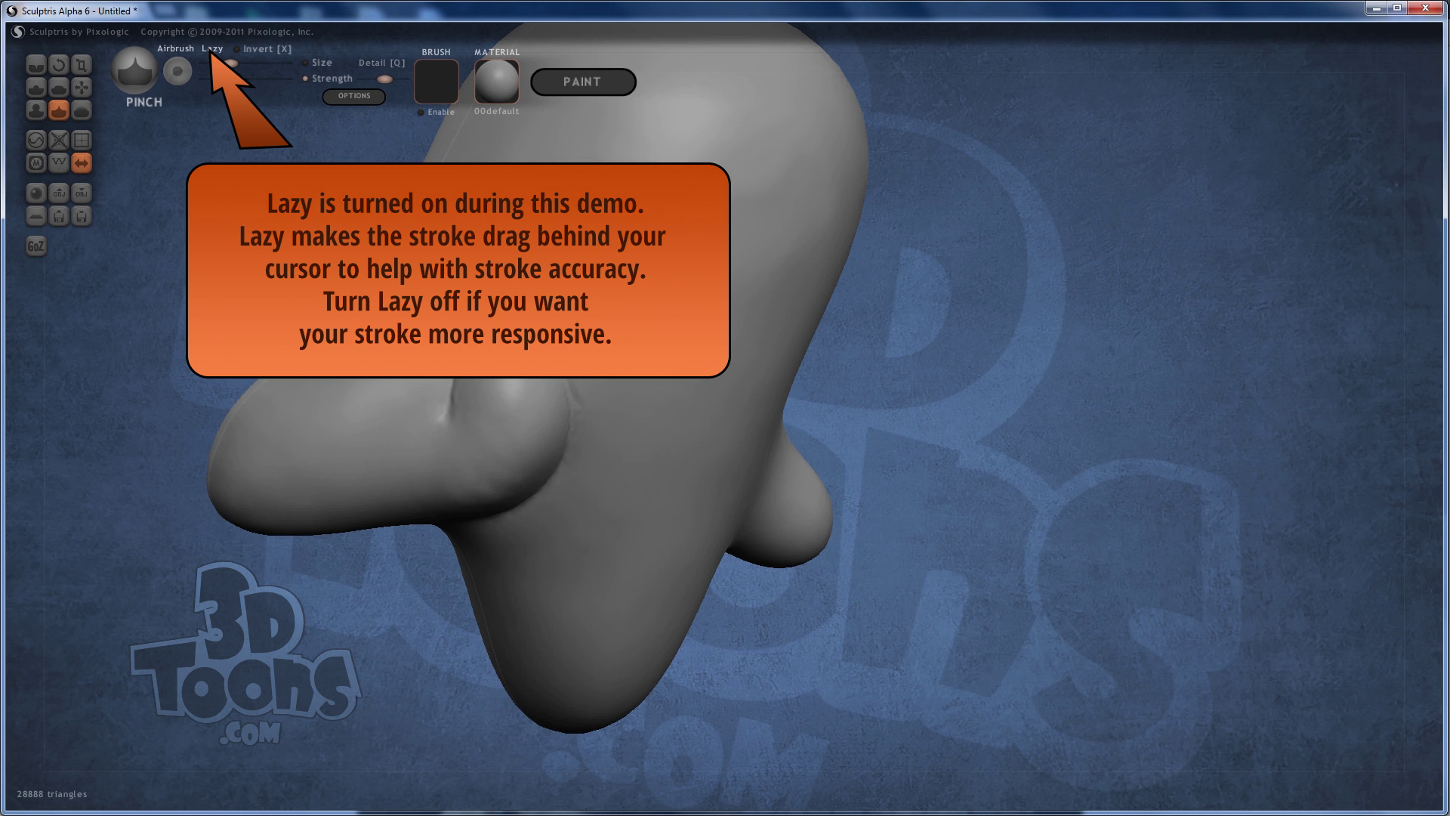
drag(1057, 454, 1118, 484)
mouse_move(559, 386)
mouse_down()
mouse_move(547, 432)
mouse_move(465, 484)
mouse_move(560, 396)
mouse_move(551, 308)
mouse_move(496, 469)
mouse_move(569, 401)
mouse_up()
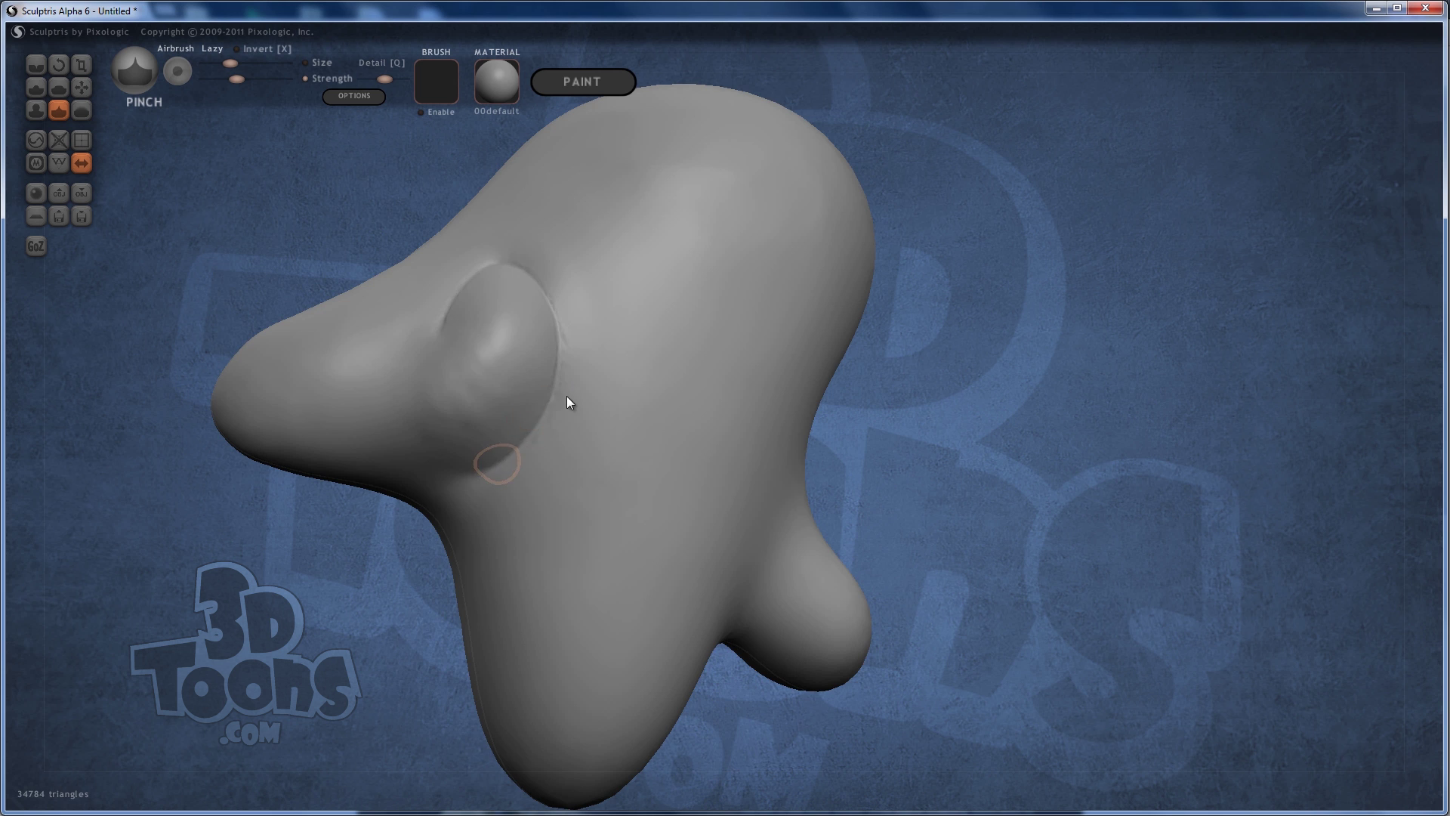
mouse_move(569, 401)
right_down()
mouse_move(518, 421)
mouse_move(495, 491)
mouse_move(537, 311)
right_up()
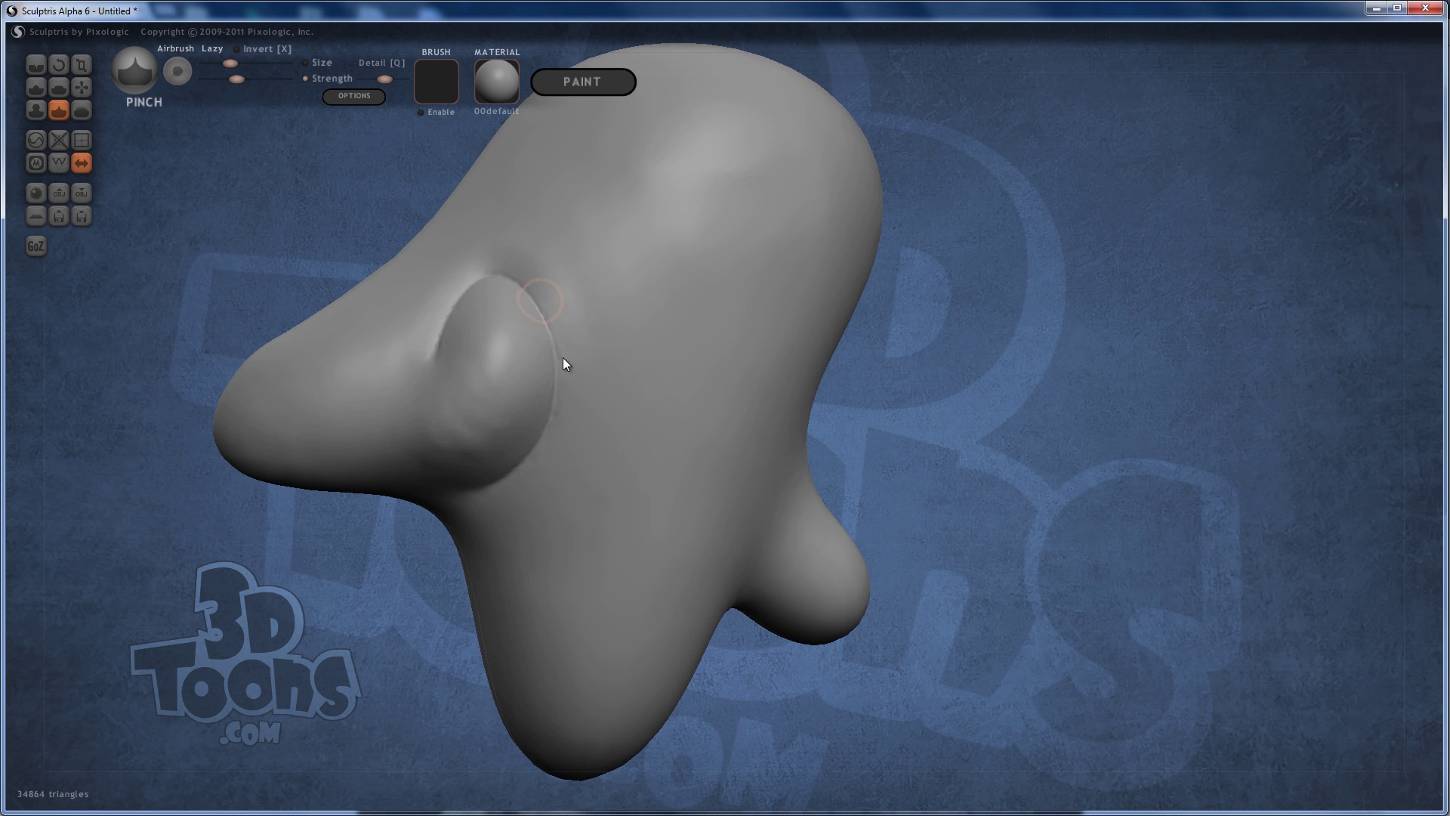
mouse_move(563, 358)
mouse_down()
mouse_move(541, 444)
mouse_move(491, 485)
mouse_up()
mouse_move(541, 424)
right_down()
mouse_move(634, 411)
mouse_move(599, 349)
mouse_move(543, 378)
mouse_move(546, 410)
mouse_move(538, 338)
mouse_move(487, 379)
mouse_move(564, 361)
right_up()
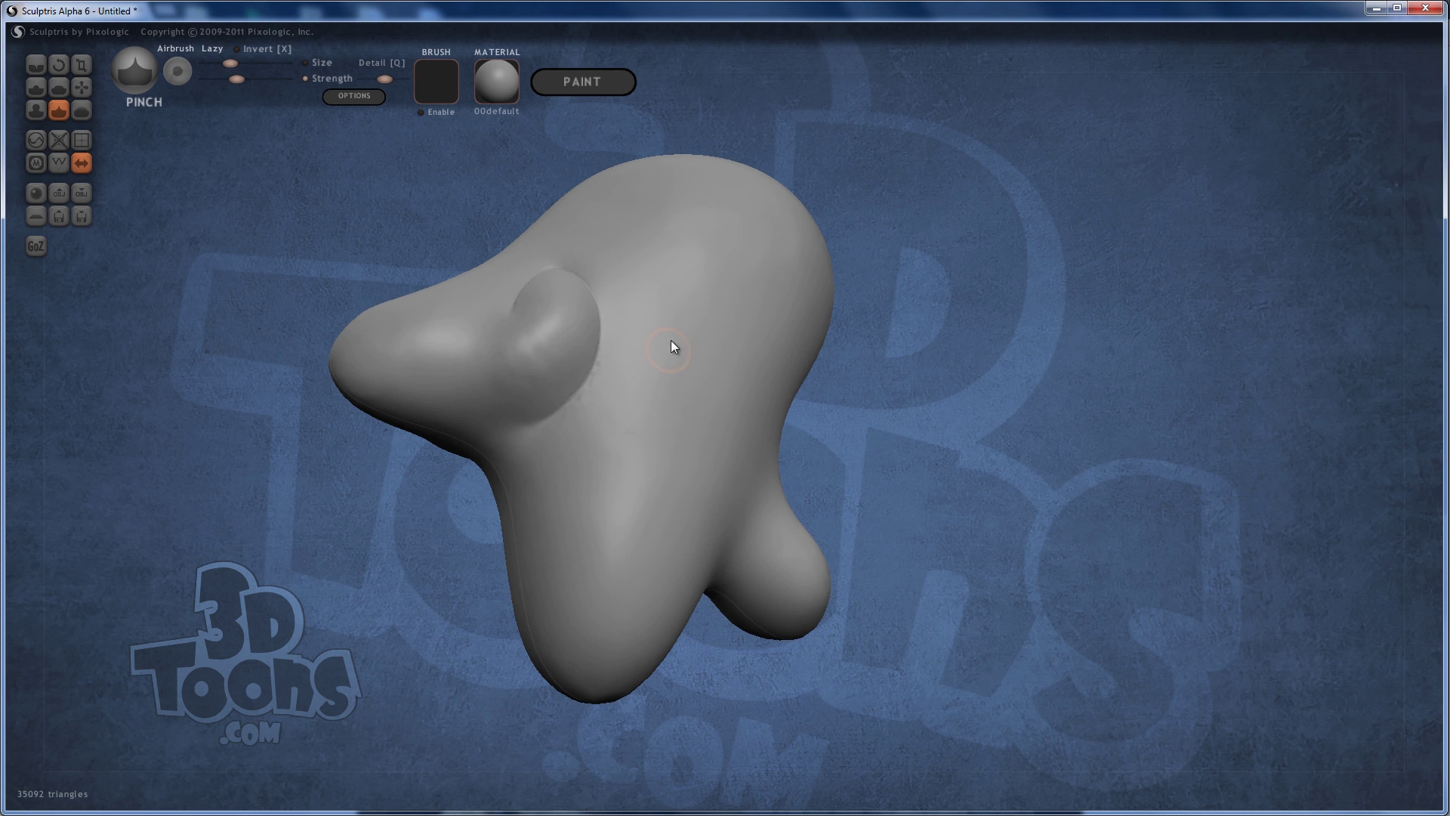
- Smooth the front of the nostril where it blends into the nose with the Smooth brush
click(82, 111)
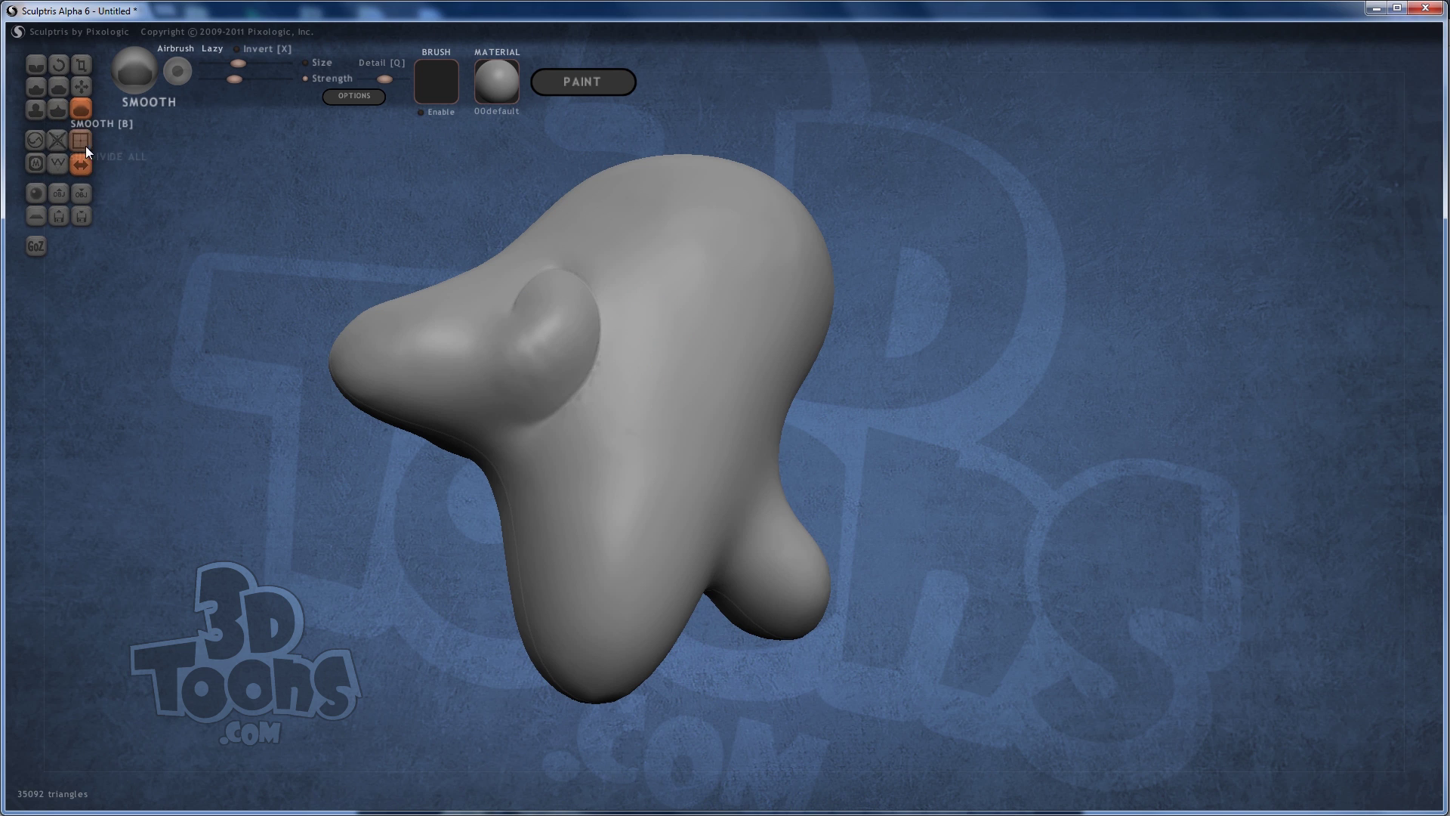
mouse_move(610, 288)
right_down()
mouse_move(609, 323)
mouse_move(550, 355)
right_up()
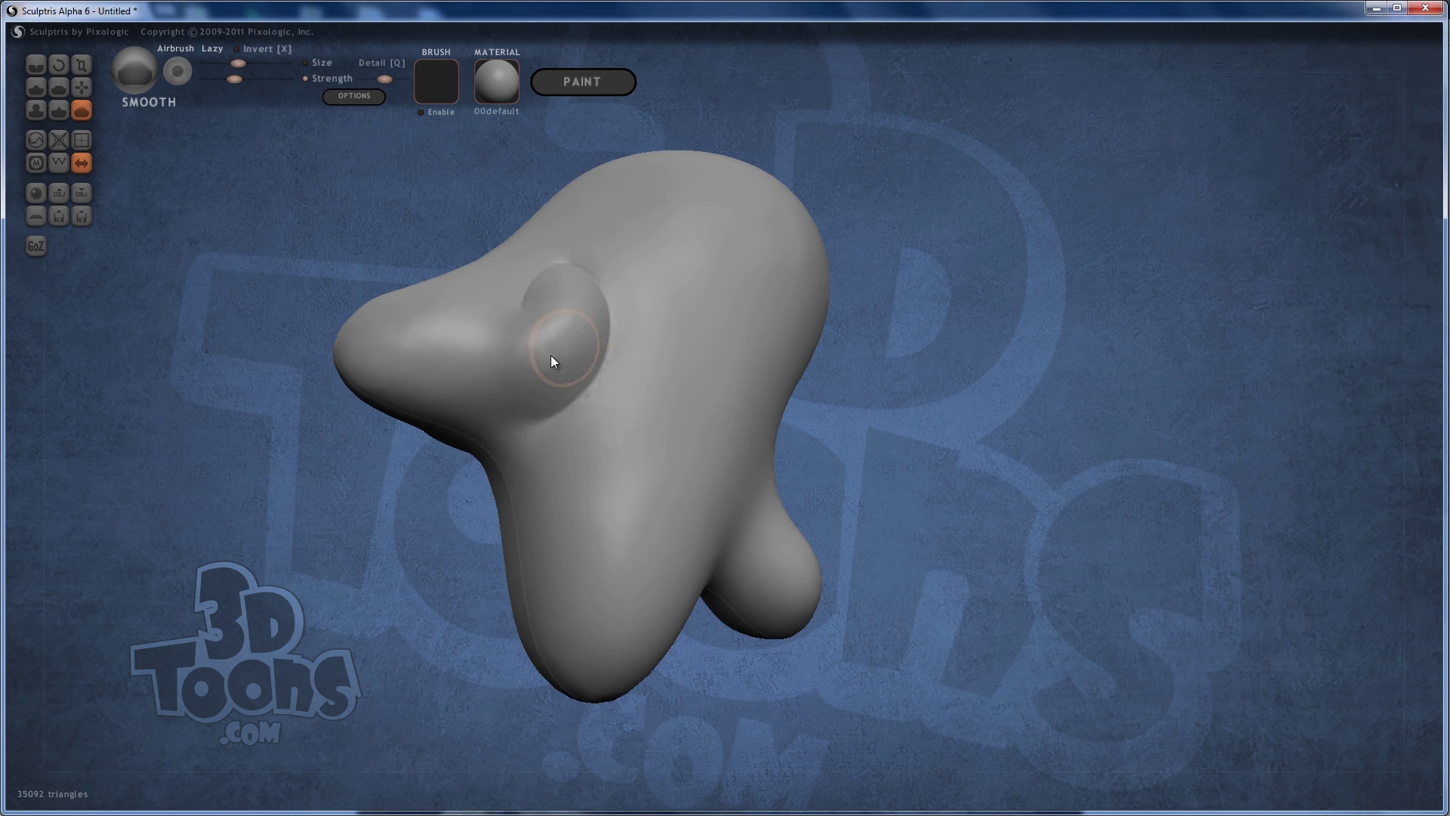
mouse_move(552, 358)
mouse_down()
mouse_move(519, 350)
mouse_move(559, 301)
mouse_move(495, 389)
mouse_move(507, 396)
mouse_up()
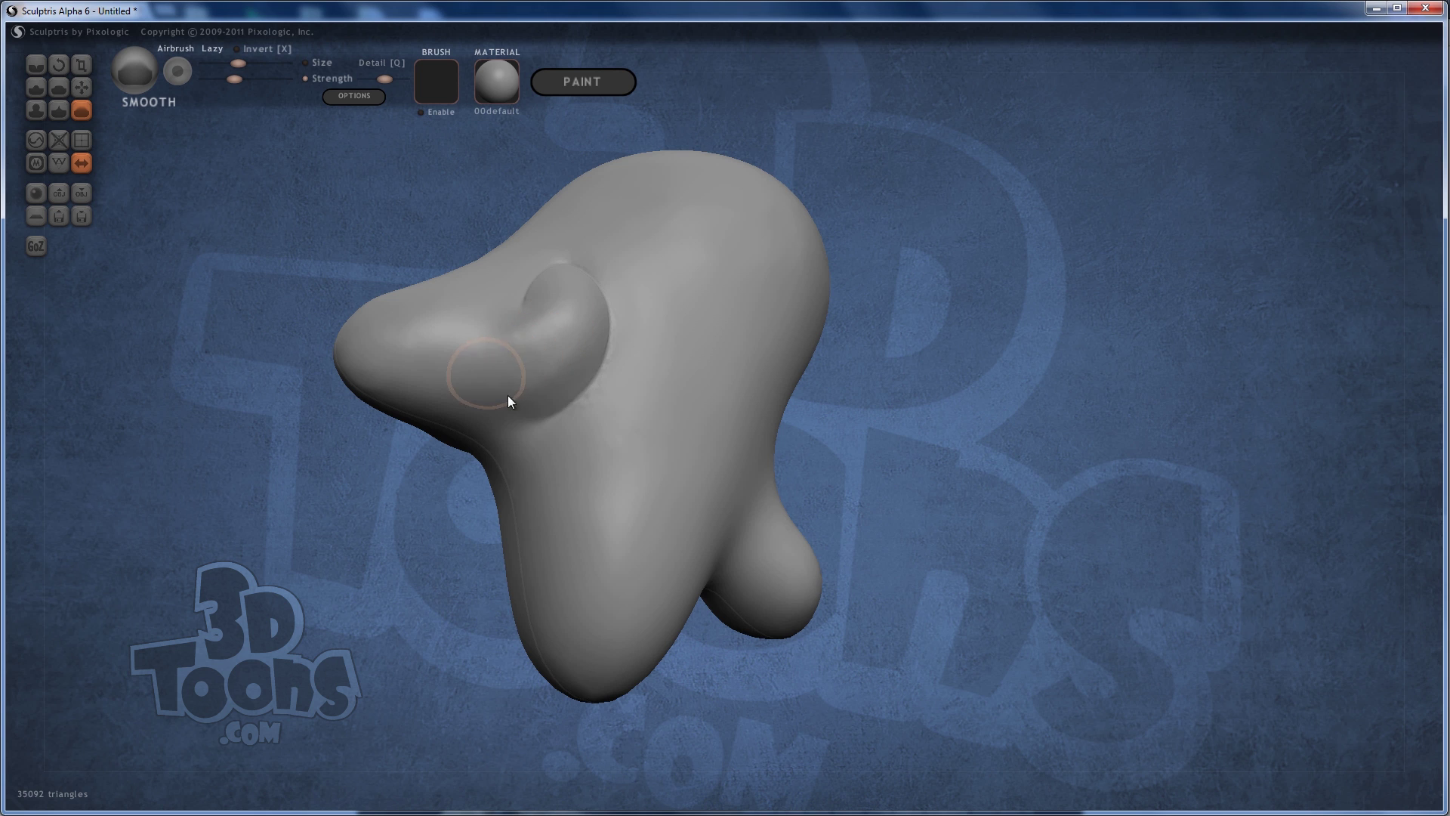
- Try masking a long band across the face below the nose with a smaller brush
click(83, 87)
mouse_move(546, 419)
right_down()
mouse_move(506, 418)
mouse_move(624, 379)
right_up()
scroll(583, 424, down, 5)
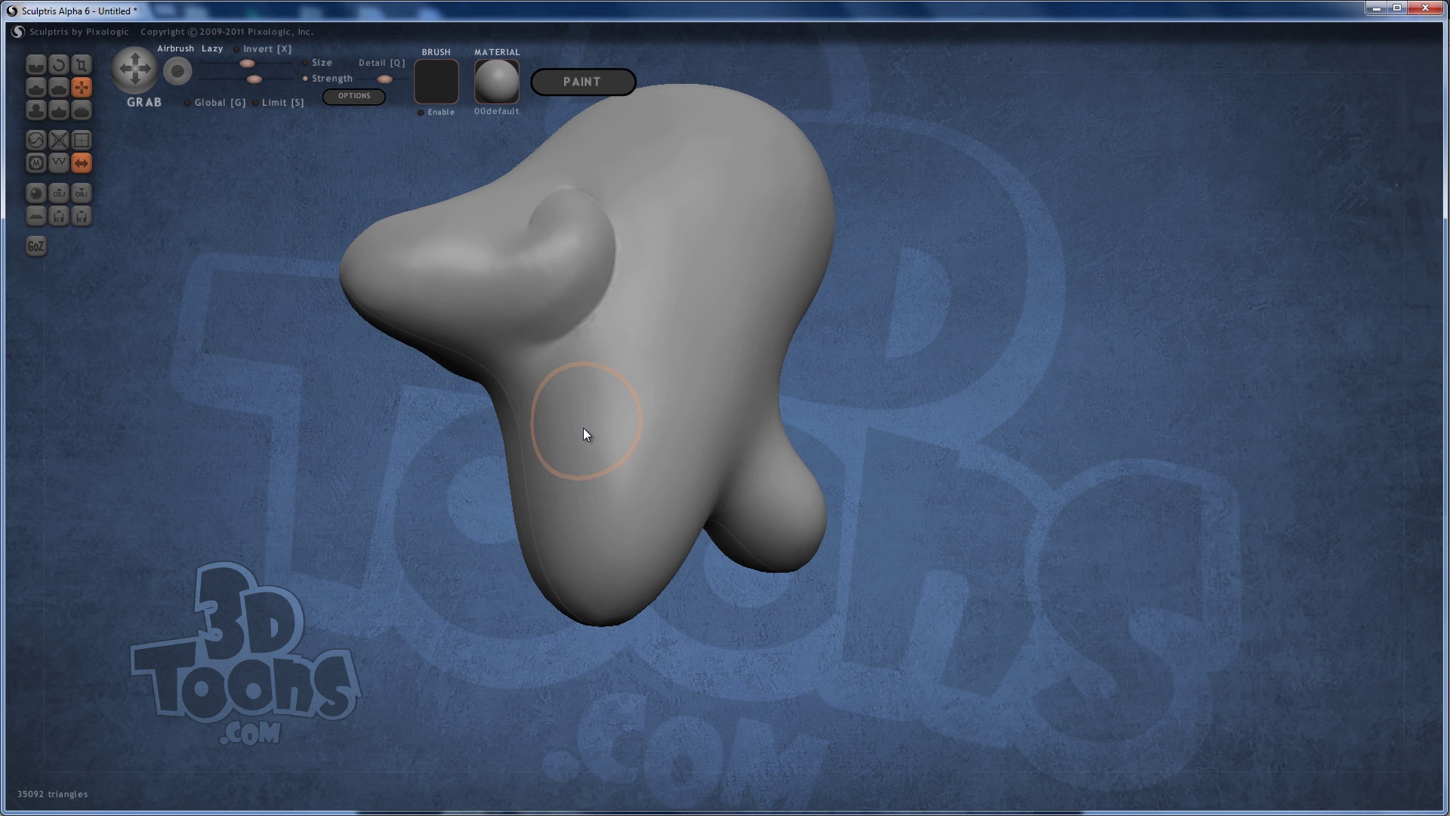
right_drag(588, 436, 615, 408)
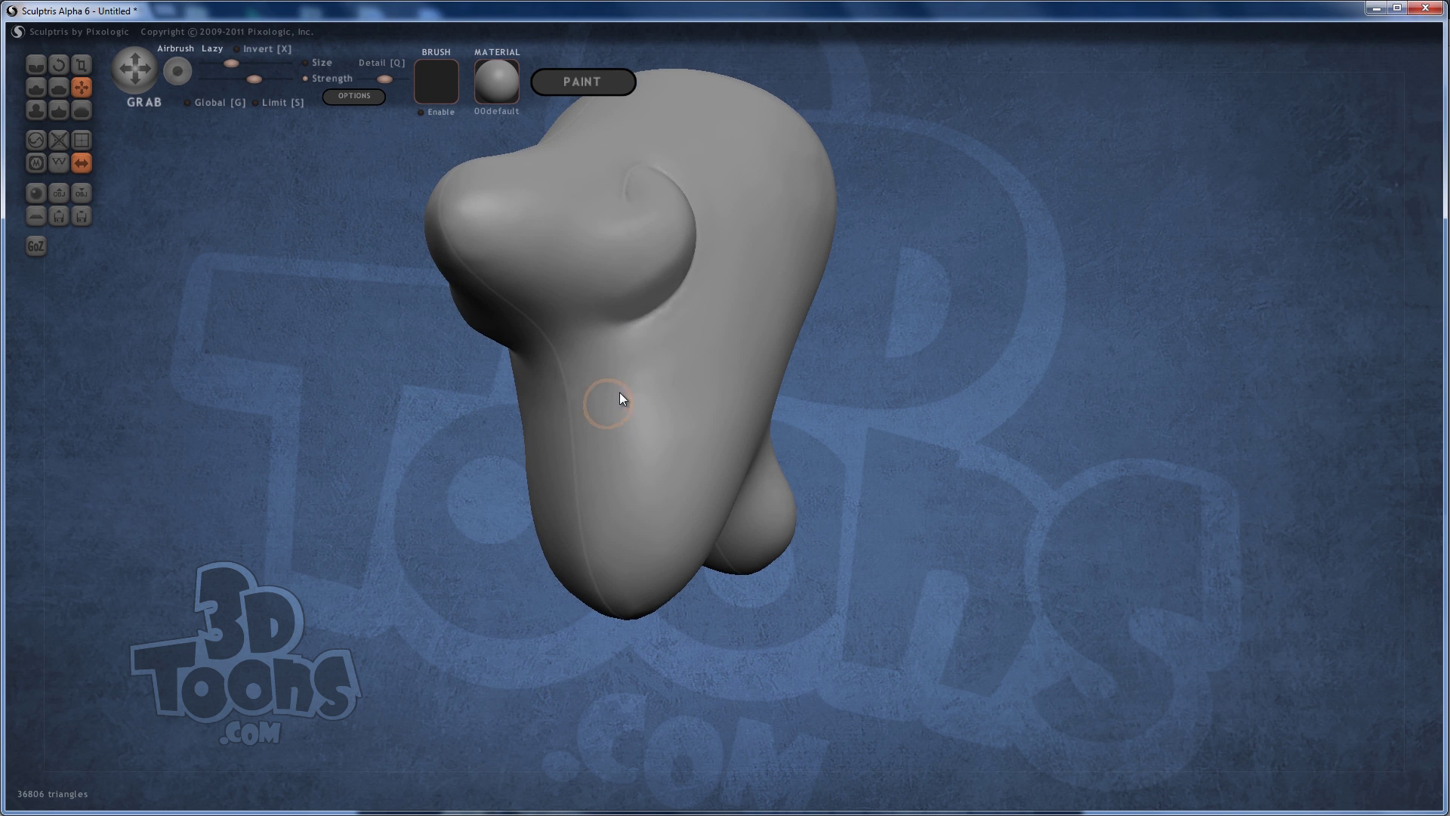
key(m)
mouse_move(556, 414)
mouse_down()
mouse_move(658, 387)
mouse_move(649, 397)
mouse_up()
mouse_move(582, 421)
mouse_down()
mouse_move(675, 376)
mouse_move(561, 396)
mouse_move(673, 370)
mouse_move(696, 380)
mouse_move(719, 429)
mouse_move(678, 403)
mouse_up()
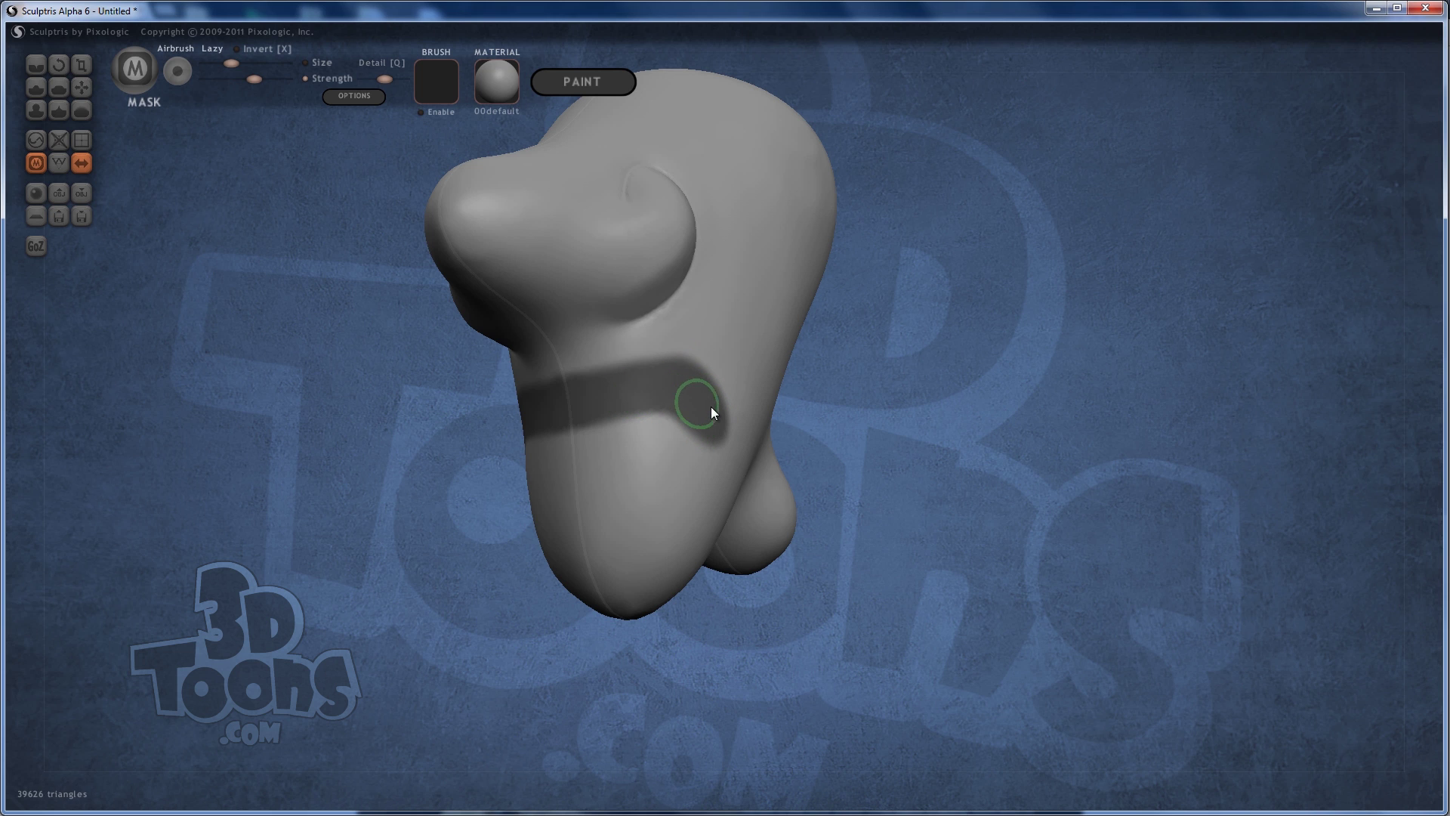
key(g)
drag(929, 410, 827, 423)
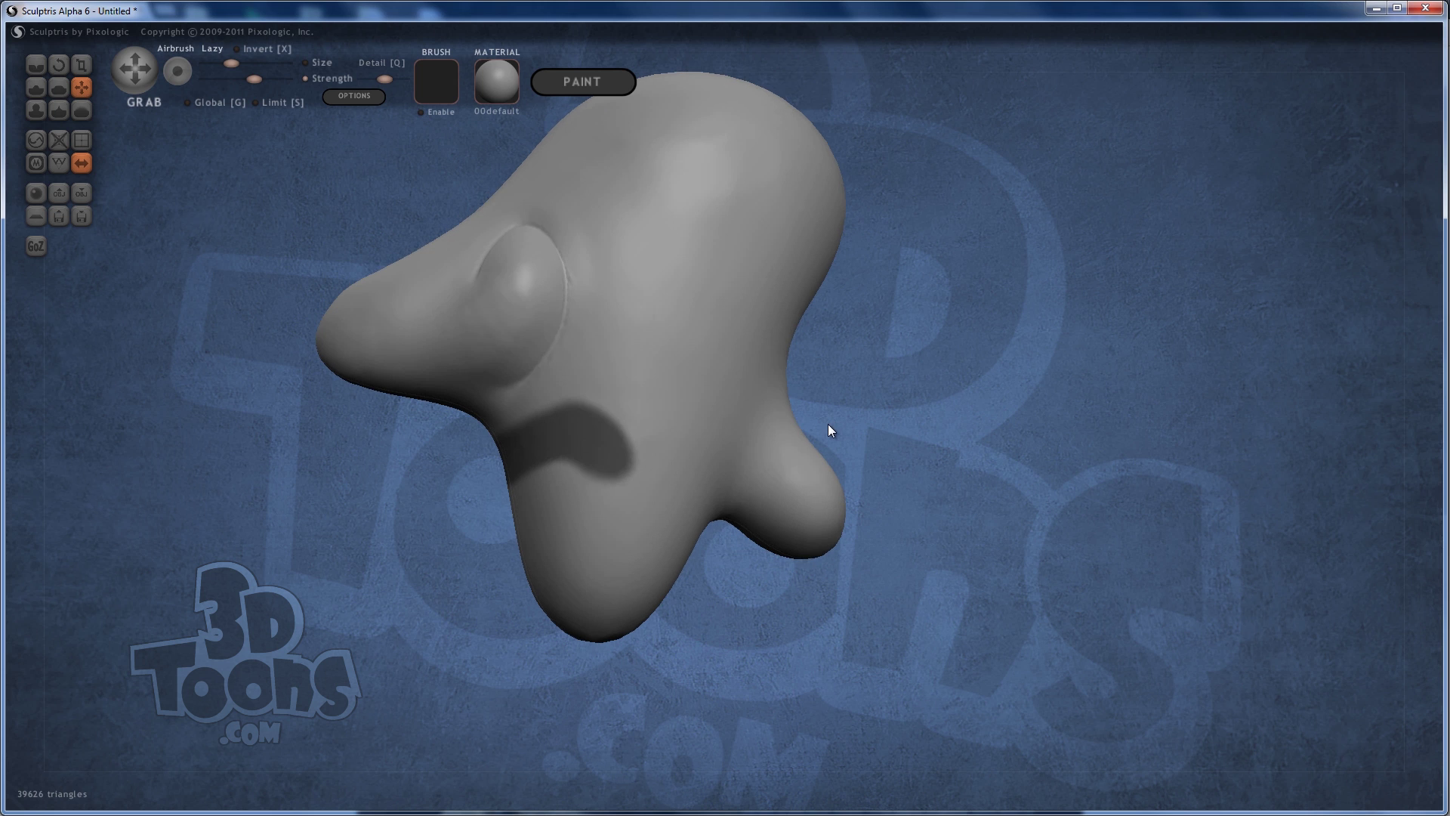
key(ctrl+z)
key(ctrl+z)
key(ctrl+z)
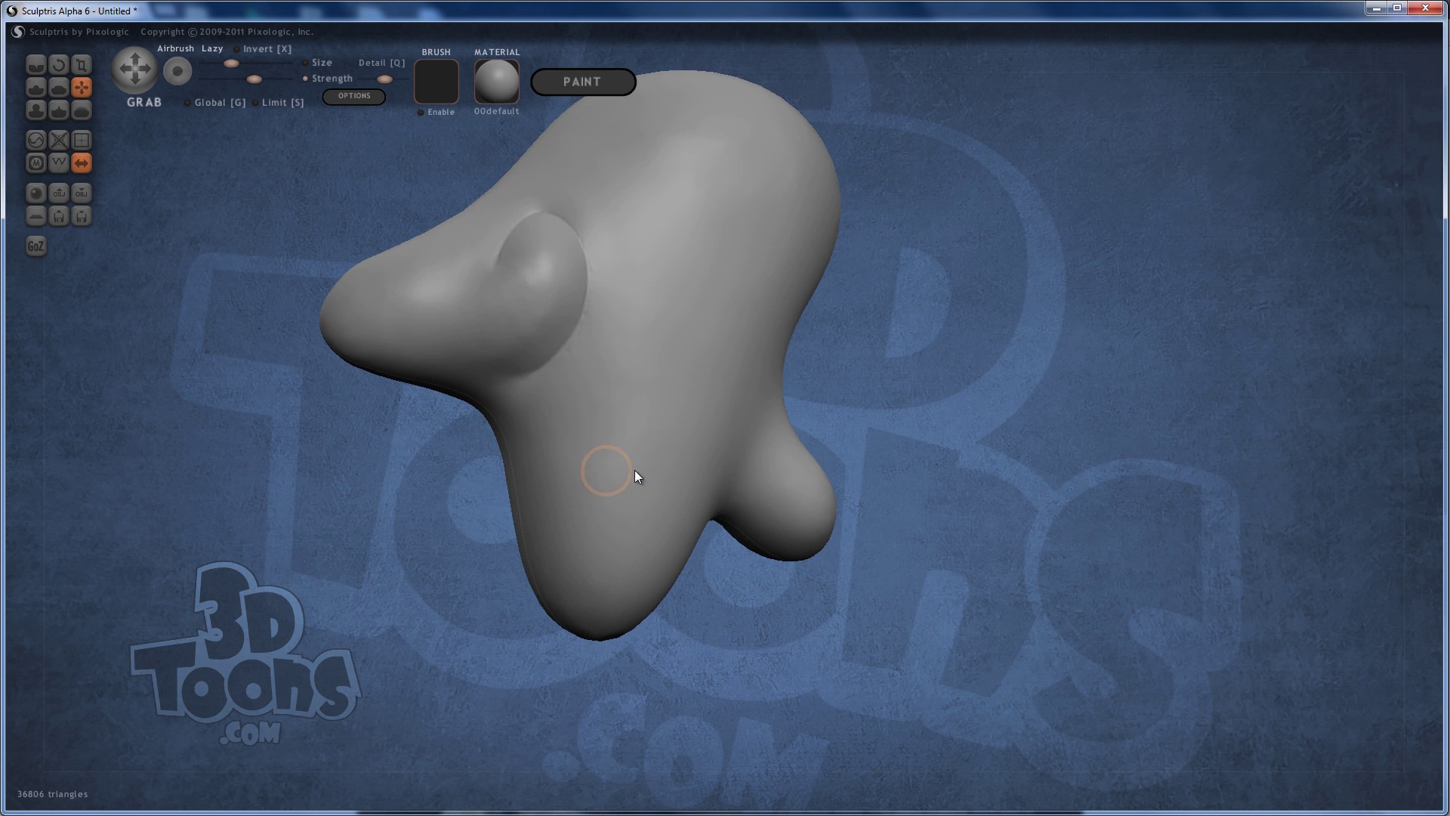
- Mask a short band across the front of the face below the nose and nostrils
right_drag(600, 468, 642, 455)
key(m)
drag(615, 414, 661, 371)
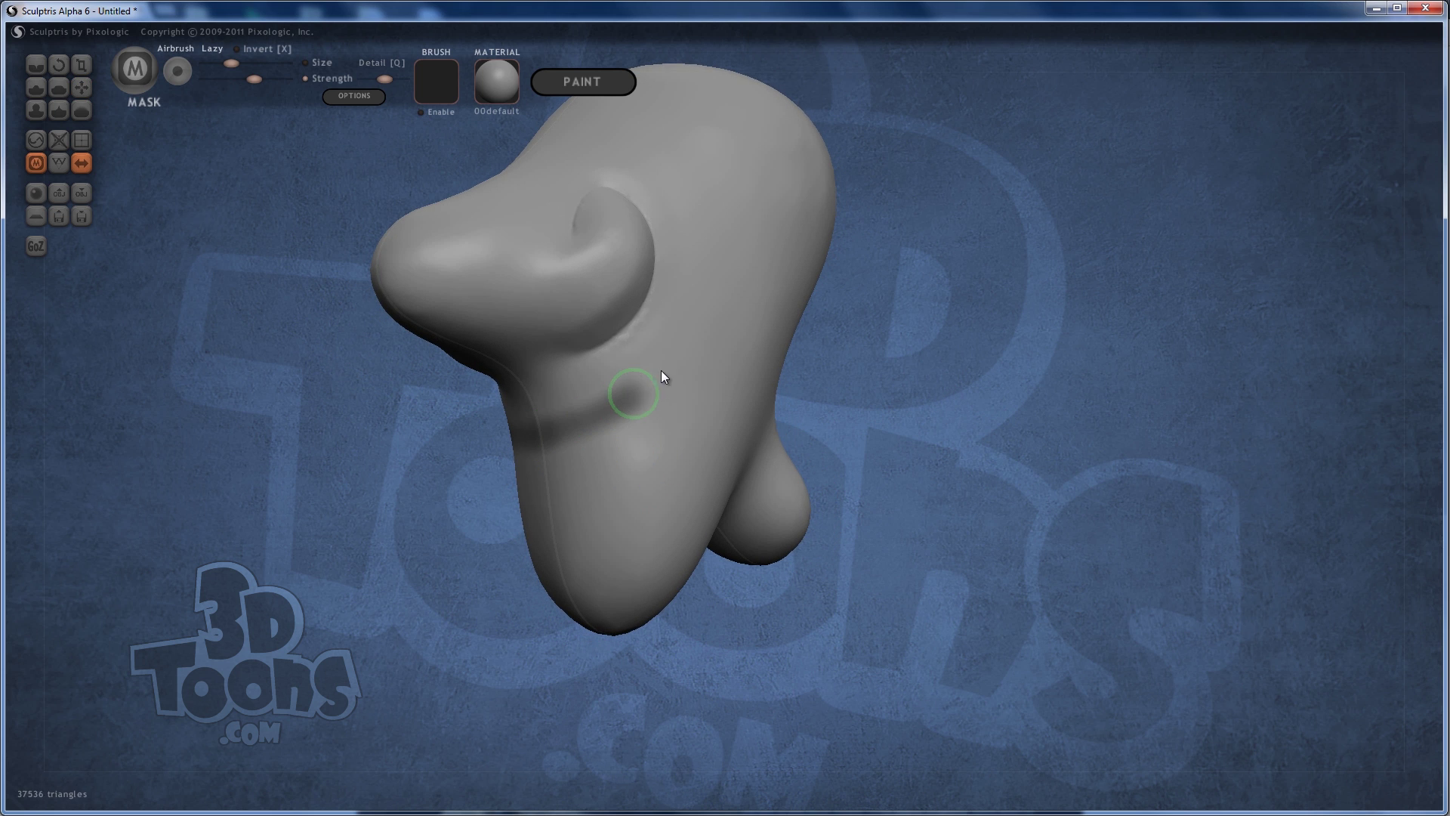
mouse_move(613, 417)
mouse_down()
mouse_move(521, 446)
mouse_move(615, 394)
mouse_move(528, 420)
mouse_move(644, 378)
mouse_move(518, 414)
mouse_move(517, 428)
mouse_up()
key(g)
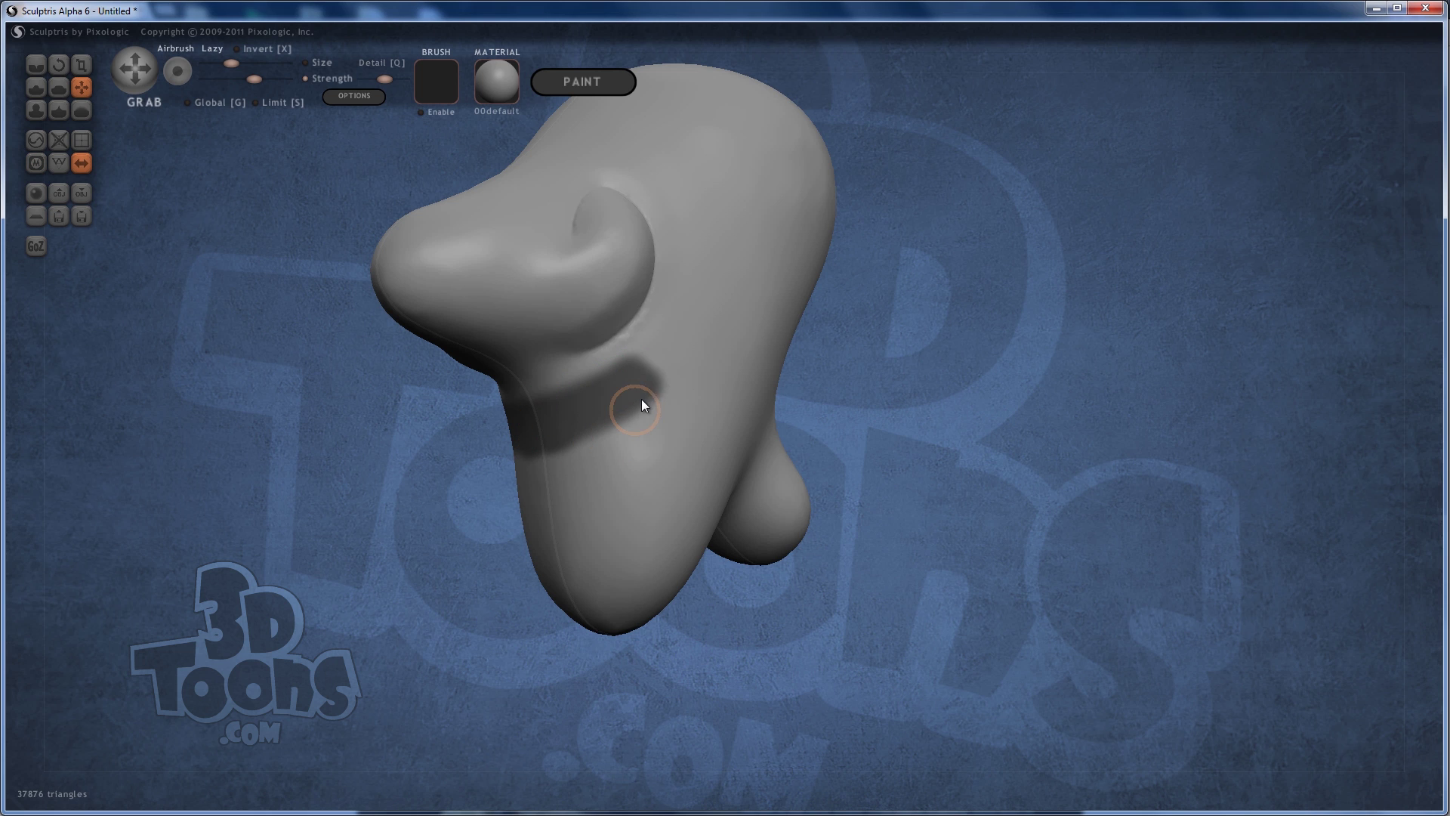
ctrl+drag(631, 405, 527, 442)
mouse_move(564, 437)
right_down()
mouse_move(554, 473)
mouse_move(514, 463)
right_up()
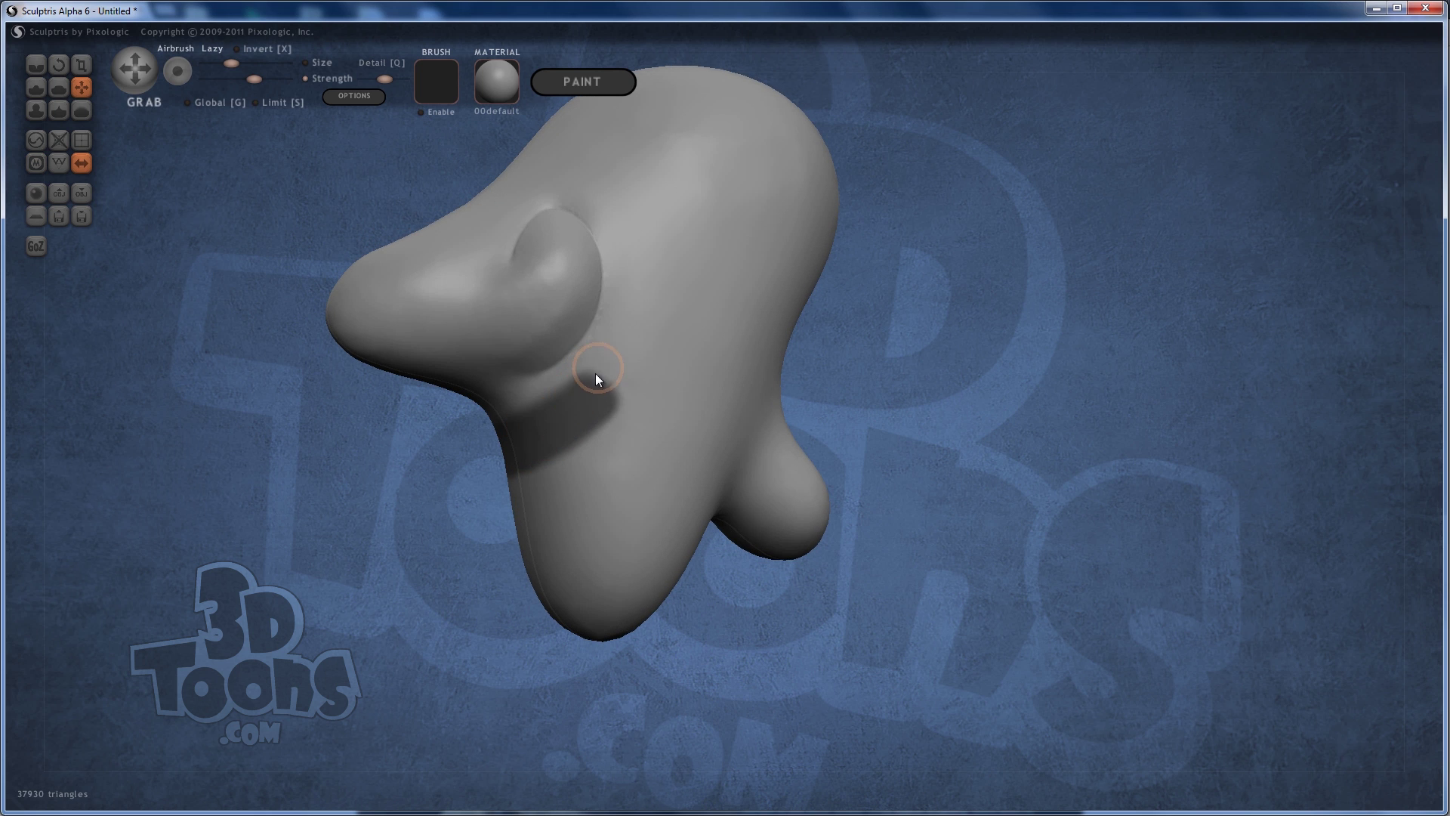
right_drag(597, 380, 531, 454)
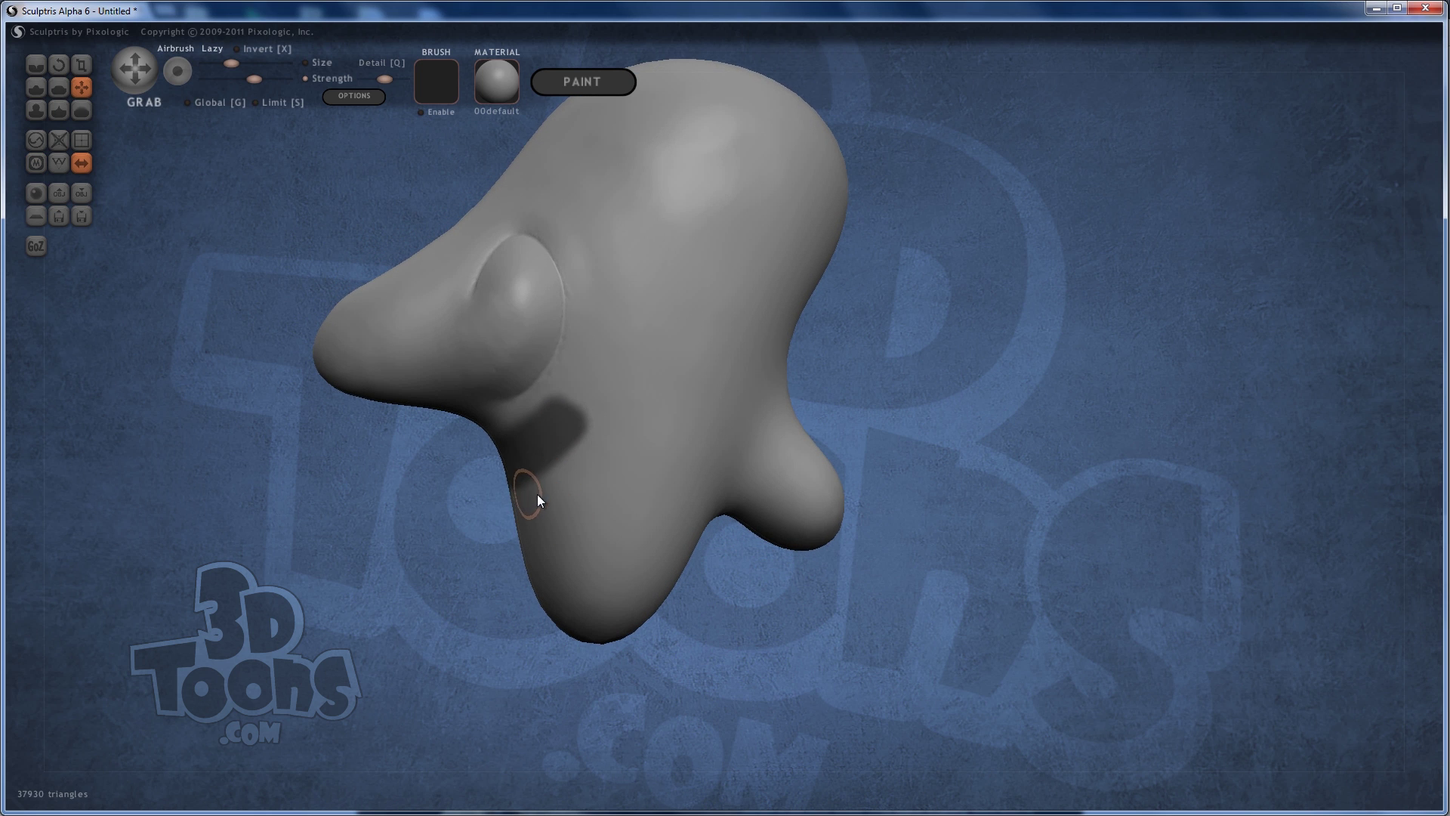
- Extend the mask upward to cover the underside of the nose and nostril using a larger brush
scroll(532, 523, up, 5)
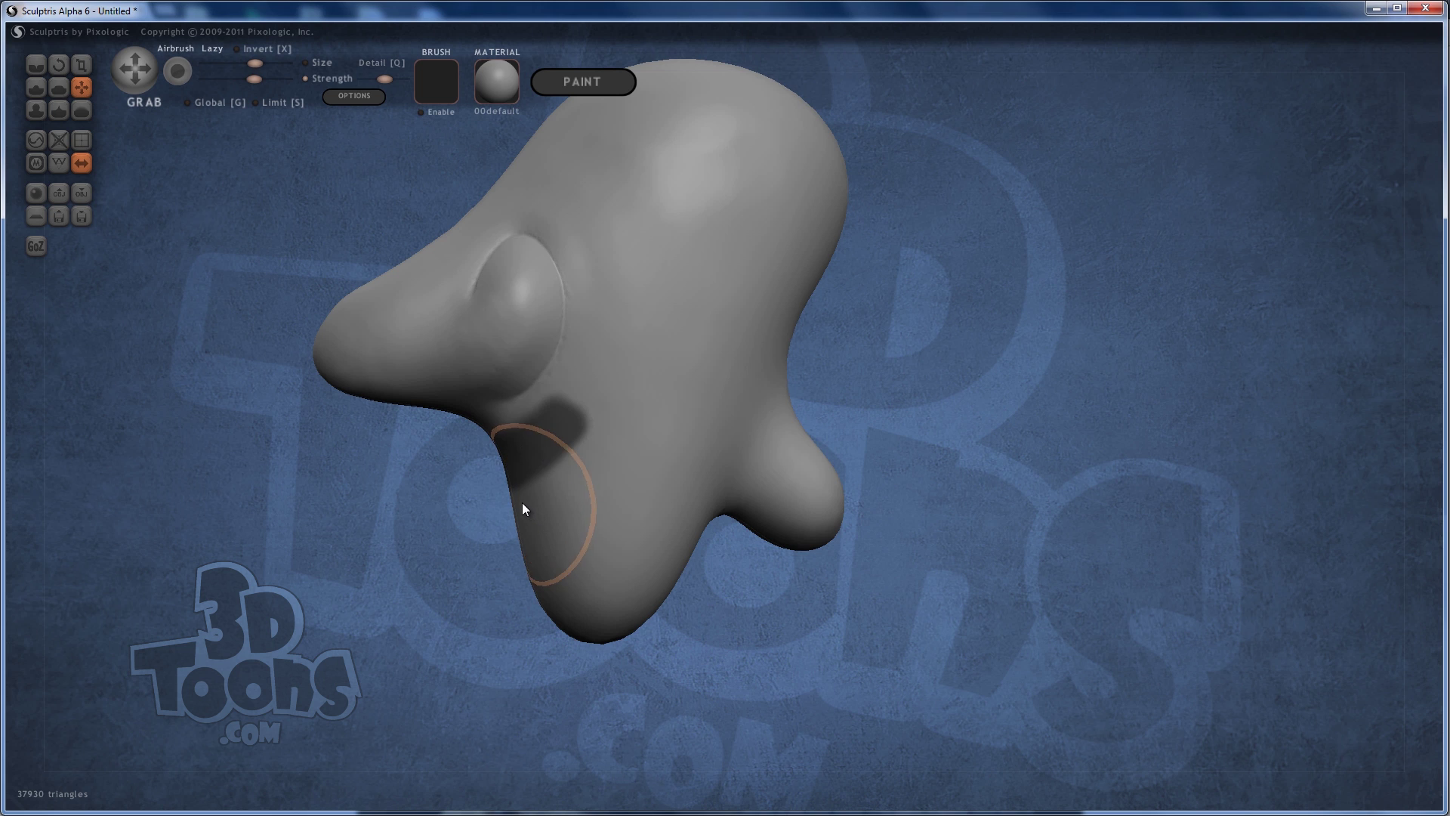
right_drag(522, 504, 532, 500)
scroll(536, 499, down, 2)
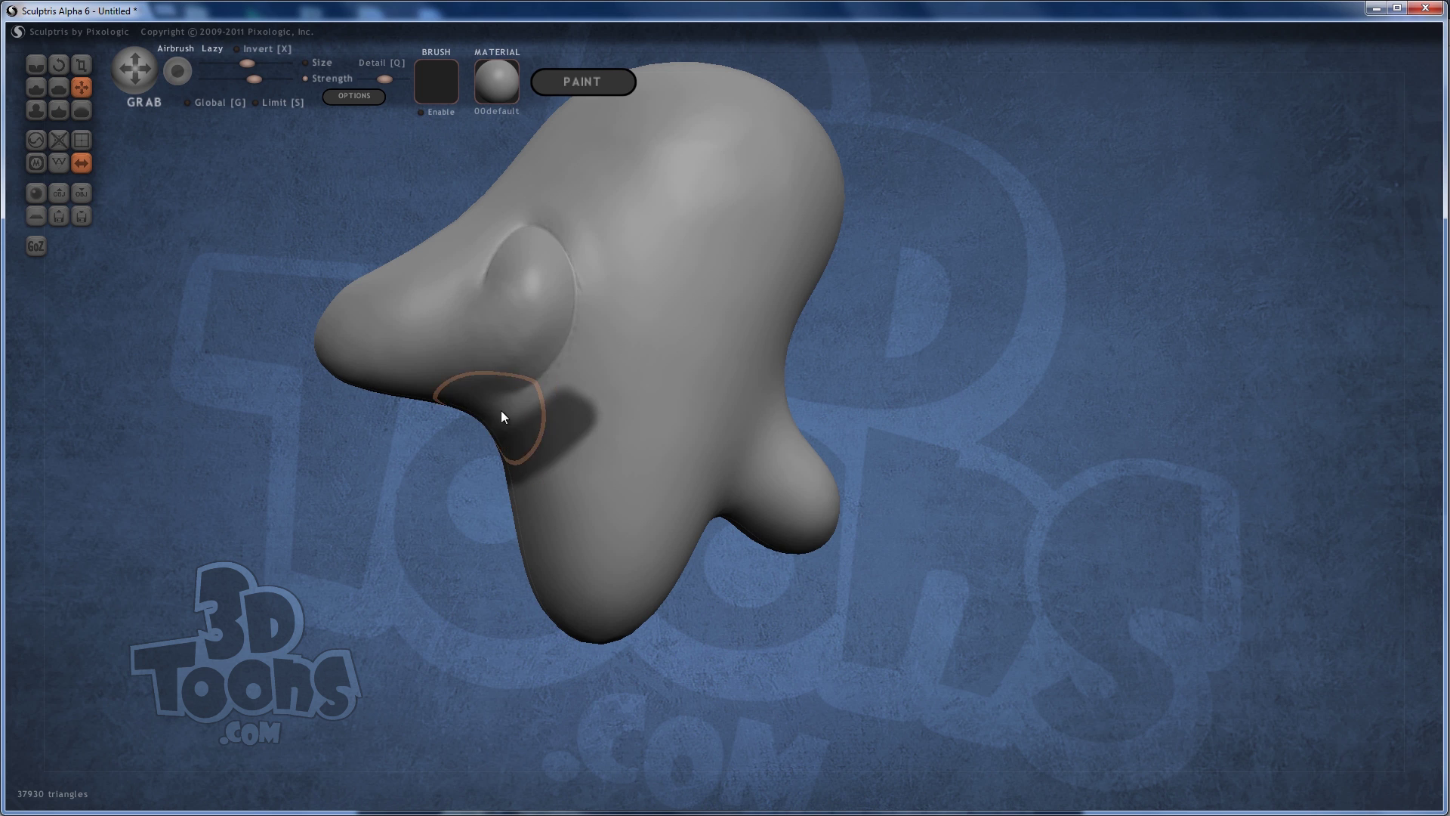
right_drag(538, 441, 570, 422)
key(m)
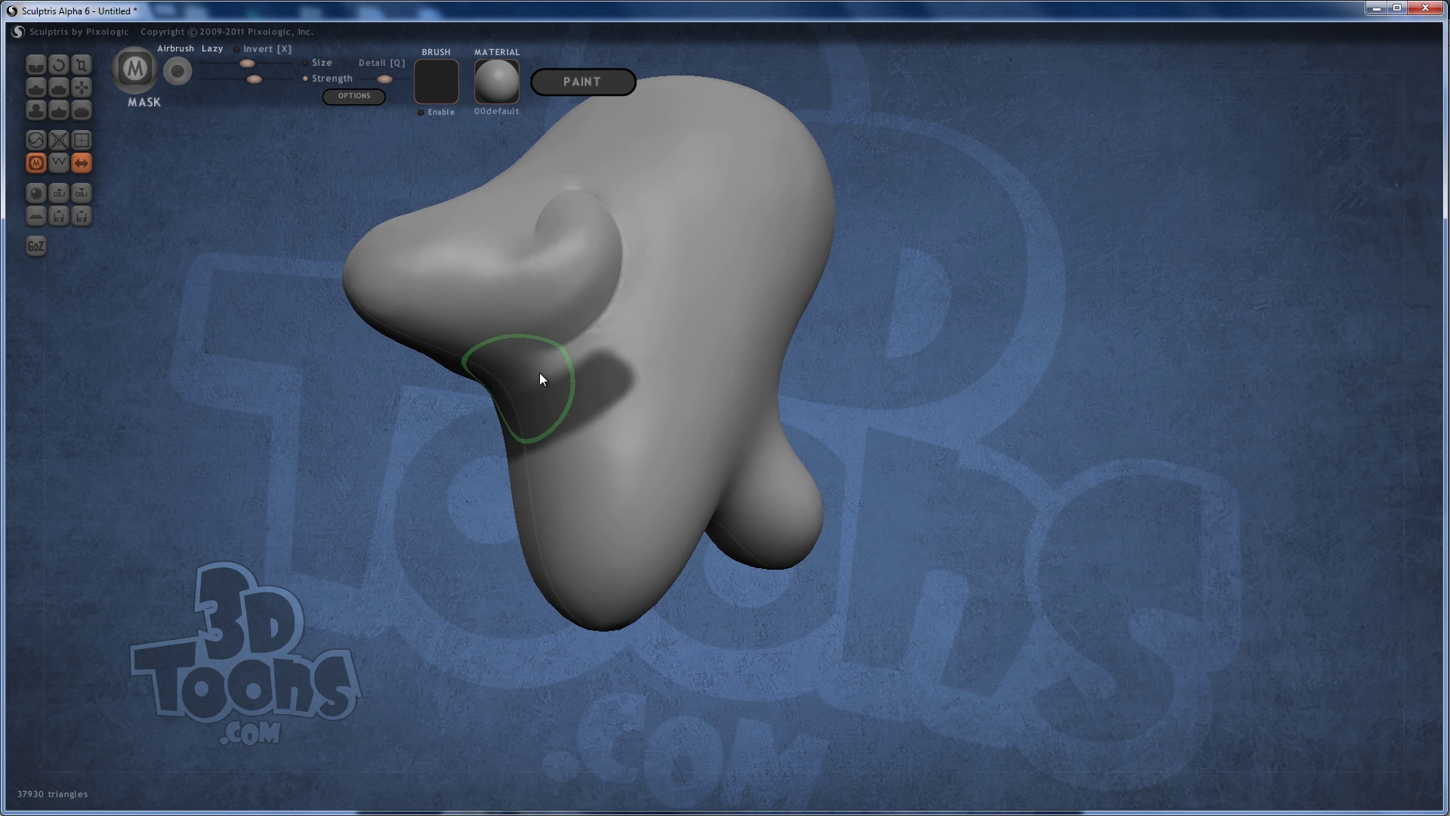
mouse_move(578, 335)
mouse_down()
mouse_move(480, 365)
mouse_move(577, 338)
mouse_up()
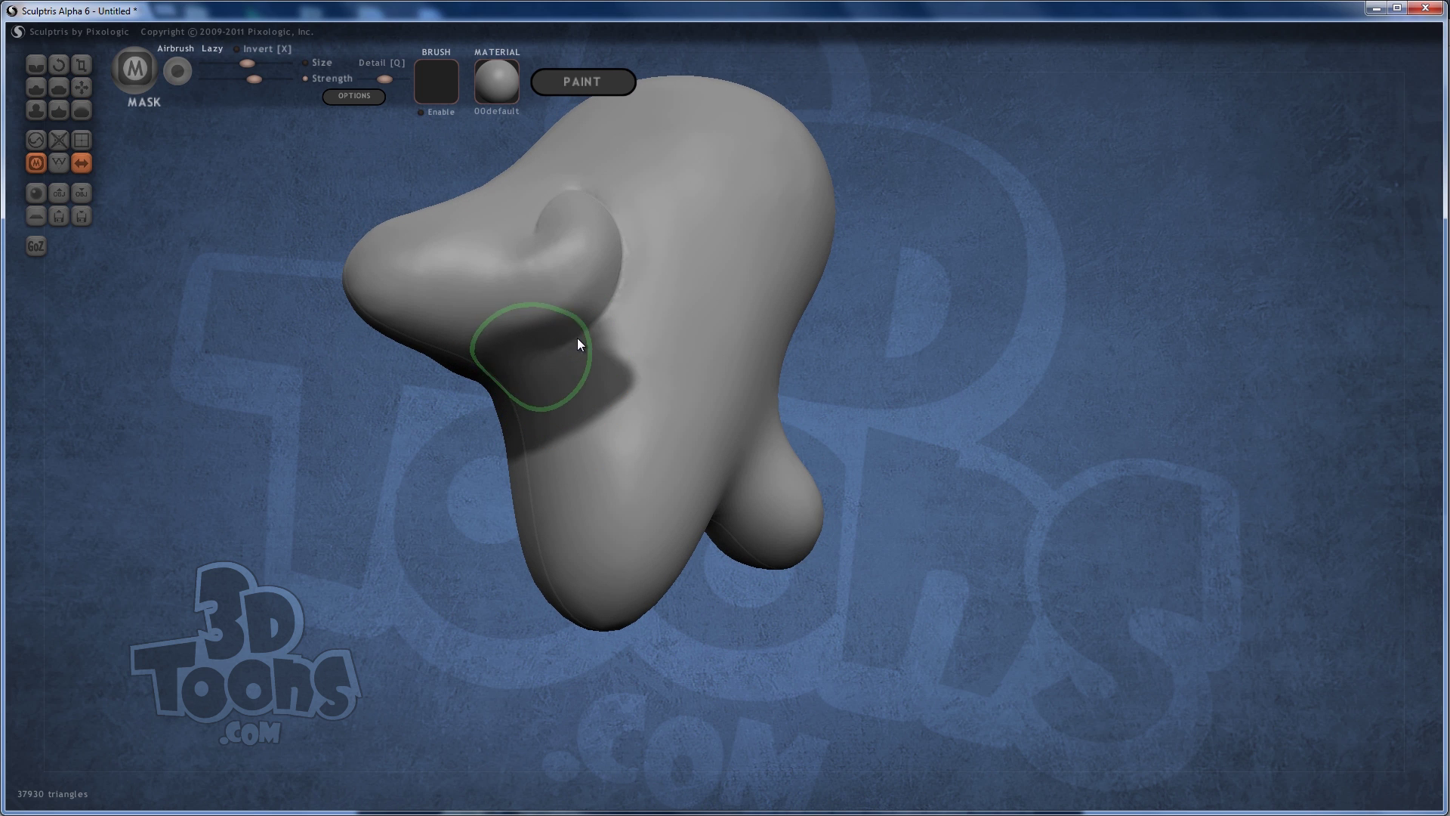
key(g)
- Pull the unmasked surface below the mask forward into a lower lip with an enlarged Grab brush
right_drag(547, 405, 504, 432)
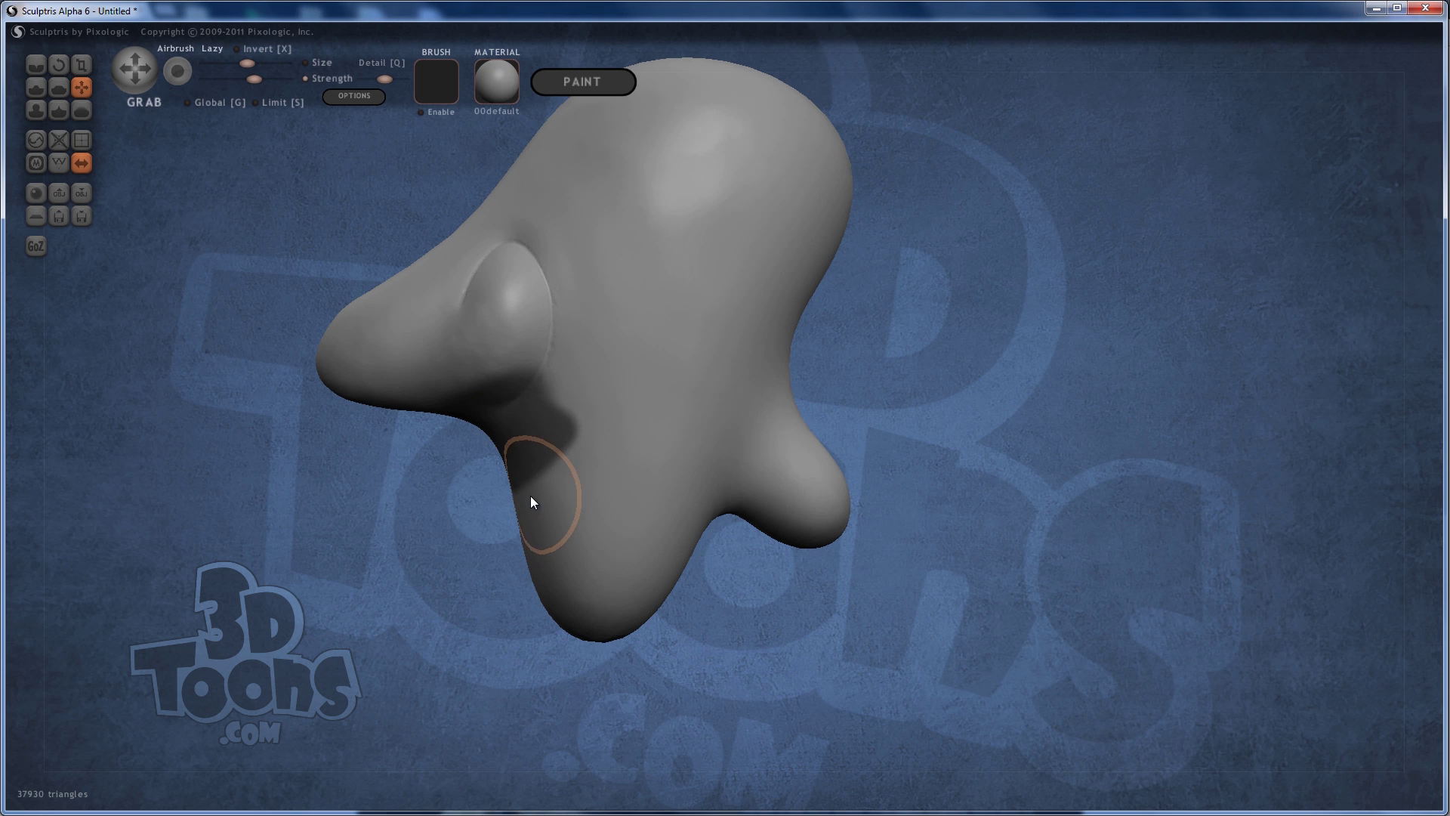
shift+scroll(521, 509, up, 2)
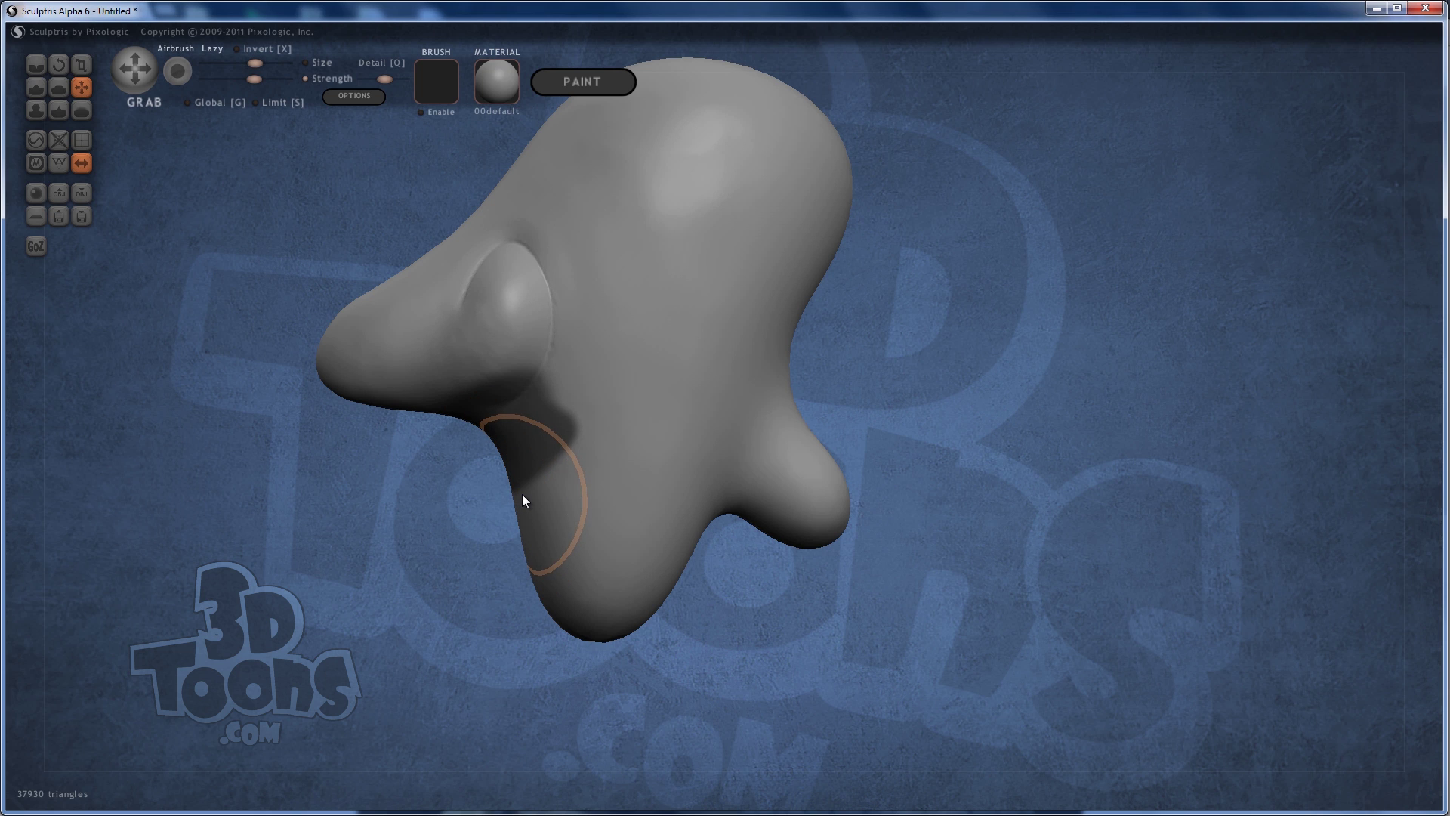
drag(523, 495, 471, 495)
mouse_move(533, 487)
right_down()
mouse_move(560, 537)
mouse_move(596, 501)
mouse_move(532, 487)
mouse_move(508, 433)
mouse_move(540, 482)
right_up()
drag(538, 474, 523, 442)
mouse_move(523, 443)
right_down()
mouse_move(534, 543)
mouse_move(537, 498)
mouse_move(610, 541)
mouse_move(556, 547)
mouse_move(506, 496)
right_up()
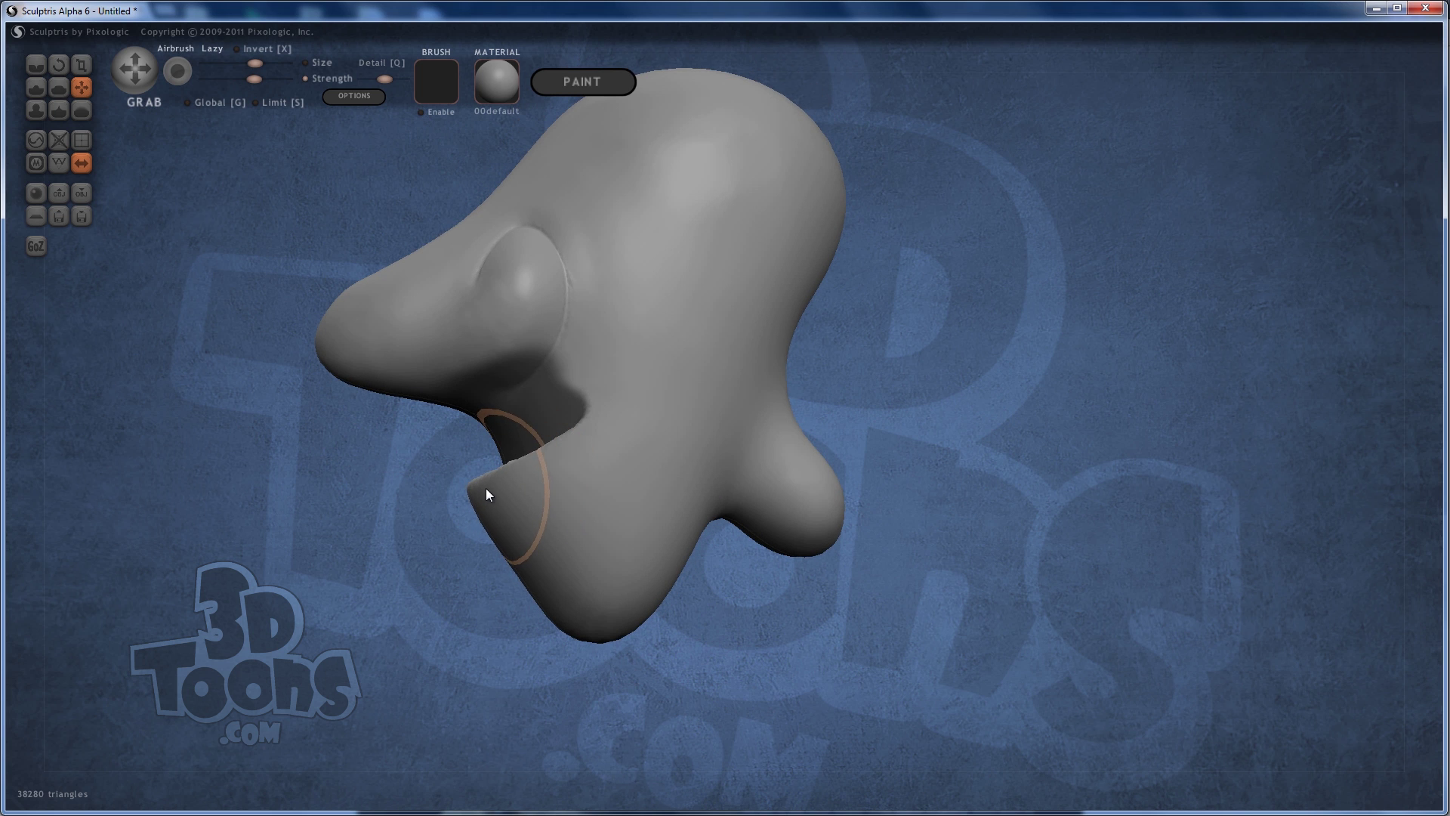
- Pull the chin downward and adjust the side of the jaw near the mouth corner with the Grab brush
mouse_move(541, 559)
mouse_down()
mouse_move(589, 637)
mouse_move(562, 647)
mouse_up()
mouse_move(560, 641)
right_down()
mouse_move(533, 583)
mouse_move(655, 532)
mouse_move(642, 542)
mouse_move(628, 519)
mouse_move(669, 515)
mouse_move(690, 487)
right_up()
drag(690, 487, 664, 493)
mouse_move(665, 494)
right_down()
mouse_move(595, 491)
mouse_move(722, 484)
right_up()
drag(708, 474, 720, 464)
mouse_move(725, 459)
right_down()
mouse_move(751, 438)
mouse_move(827, 450)
mouse_move(641, 486)
right_up()
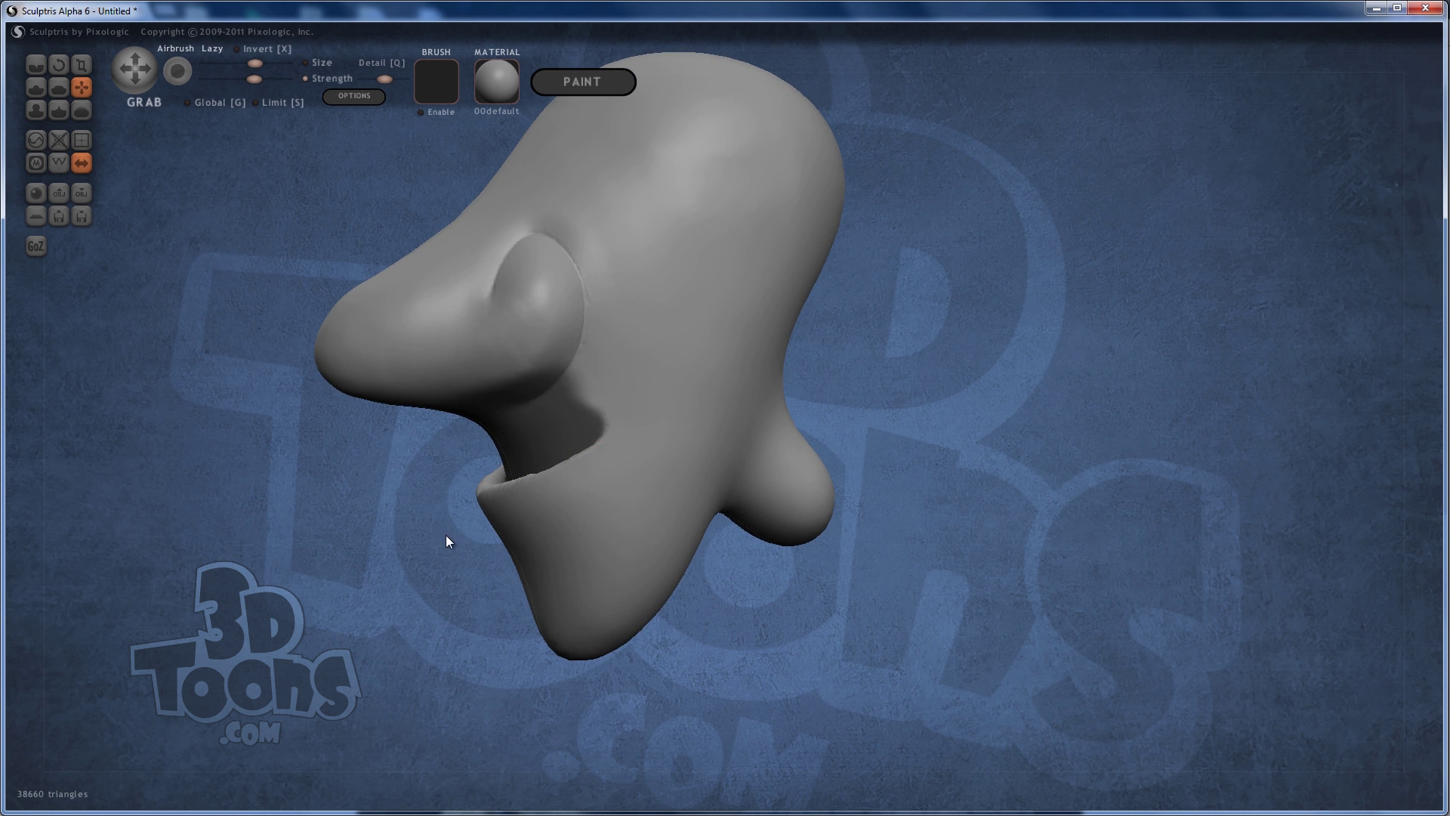
- Invert the mask back and forth between the mouth area and the rest of the head
mouse_move(446, 537)
right_down()
mouse_move(467, 525)
mouse_move(506, 574)
mouse_move(496, 544)
mouse_move(463, 536)
right_up()
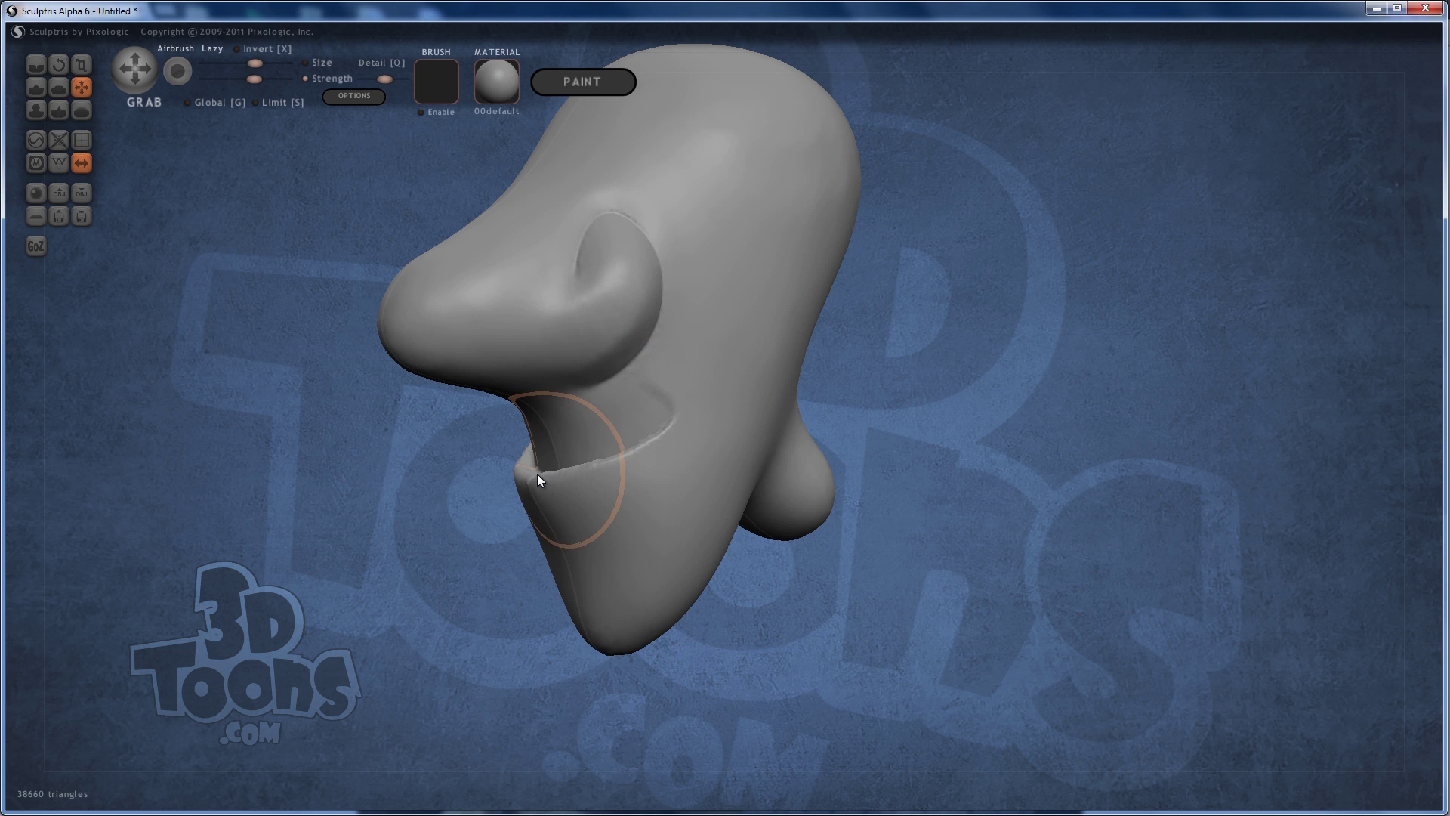
drag(665, 482, 705, 416)
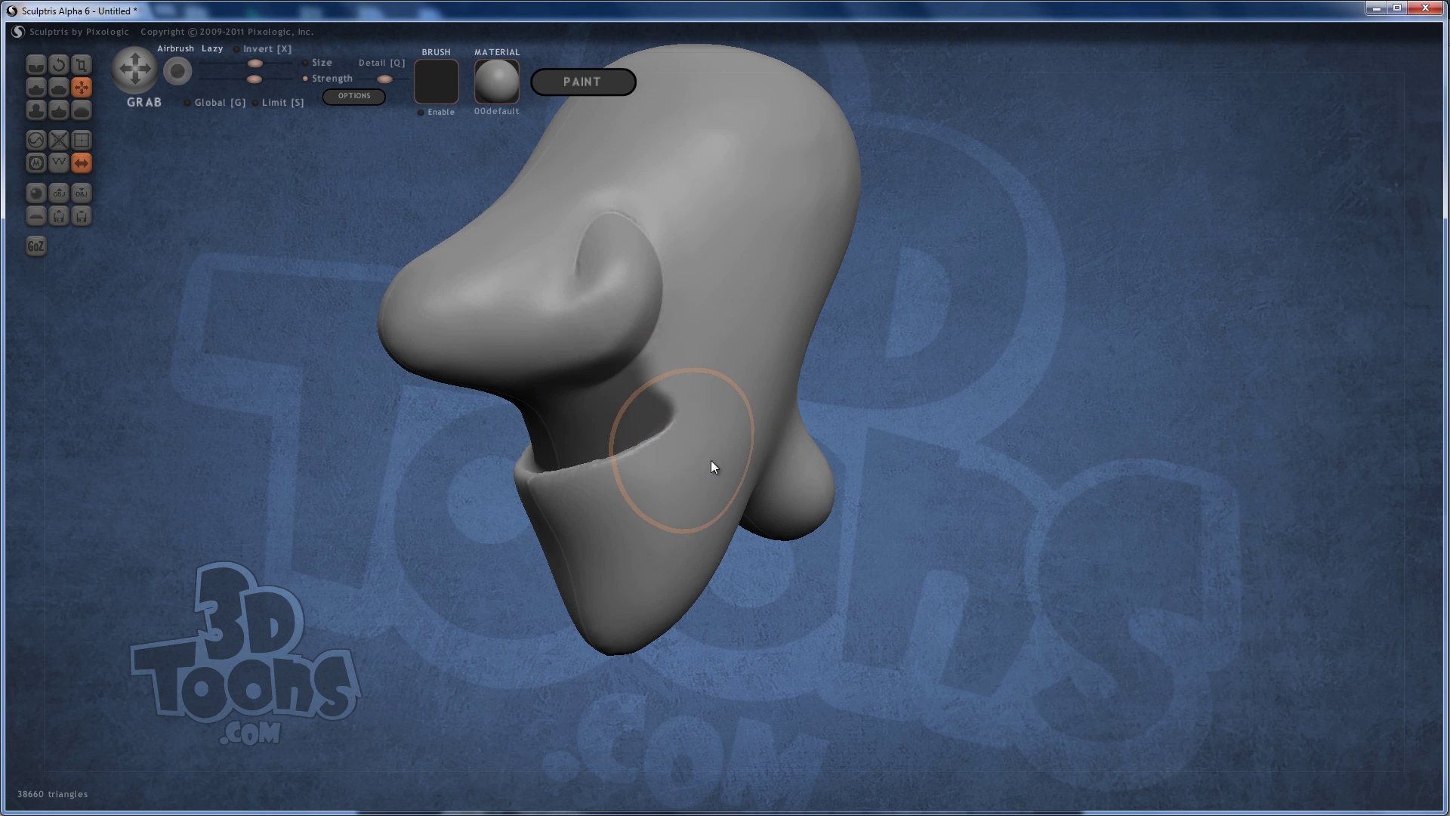
drag(735, 422, 703, 314)
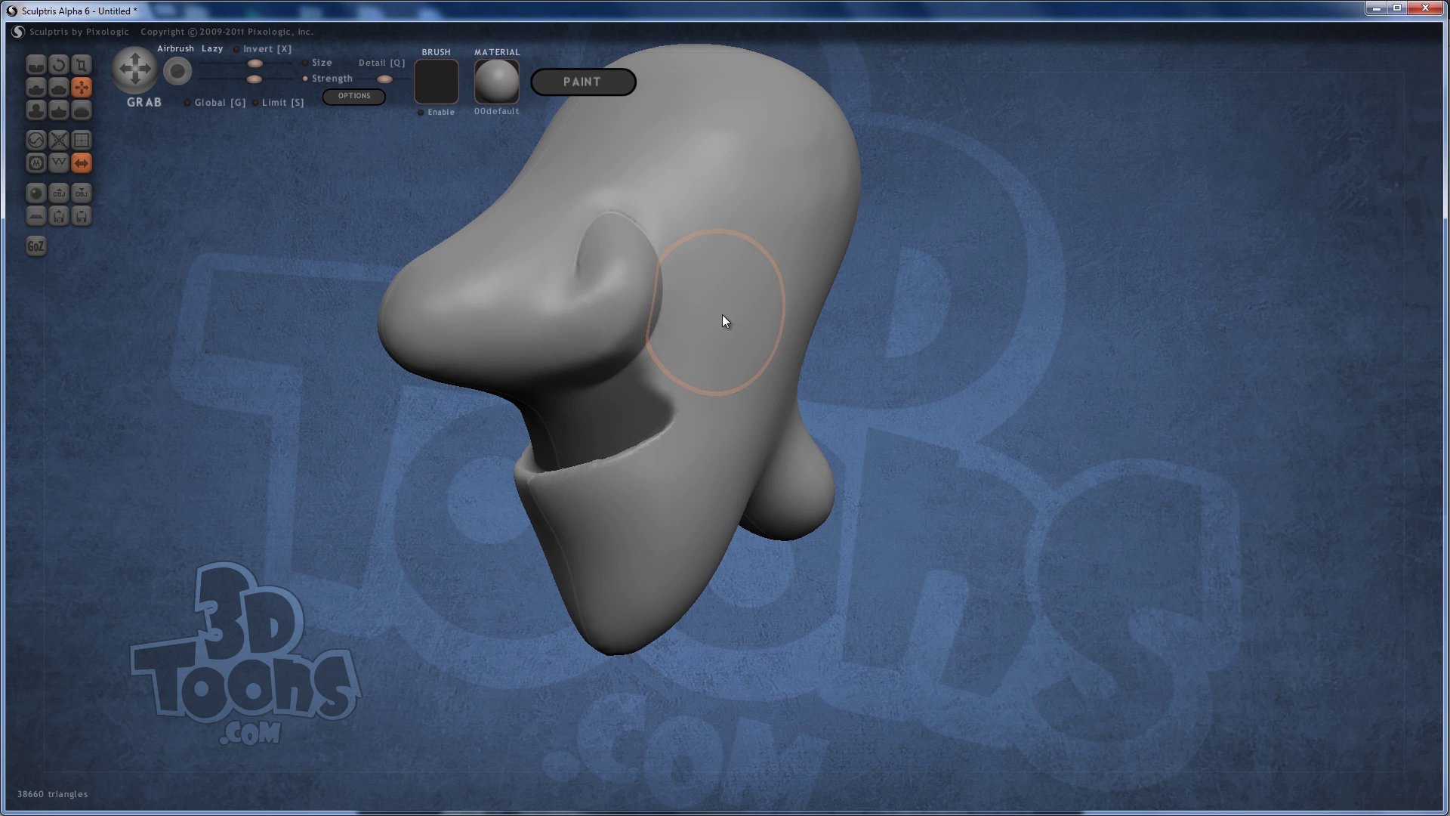
ctrl+click(1003, 217)
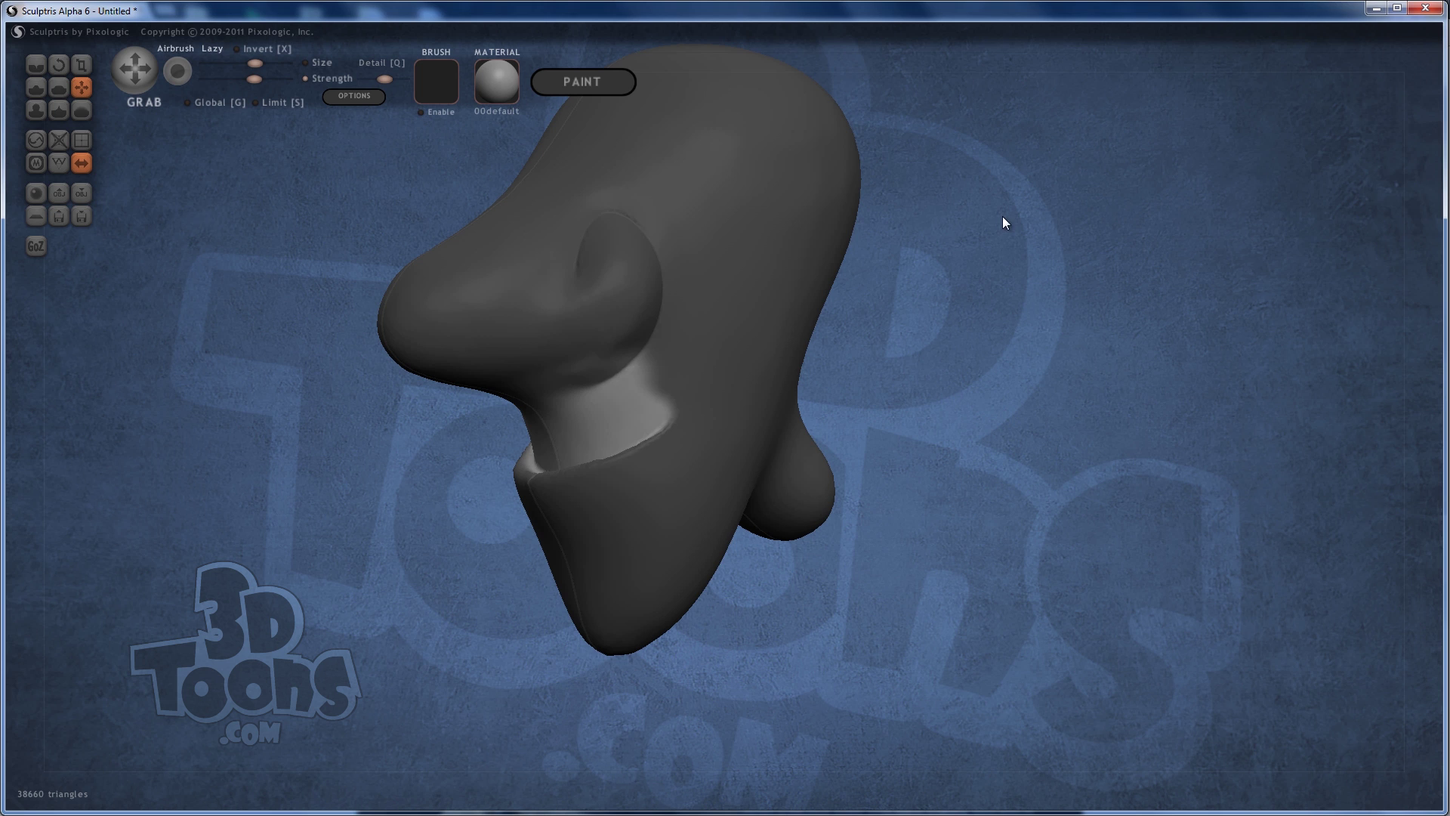
ctrl+click(983, 252)
ctrl+click(985, 256)
ctrl+click(983, 258)
ctrl+click(978, 269)
ctrl+click(964, 293)
- Clear the mask from the area between the nose and lower lip
mouse_move(916, 298)
mouse_down()
mouse_move(949, 269)
mouse_move(930, 302)
mouse_up()
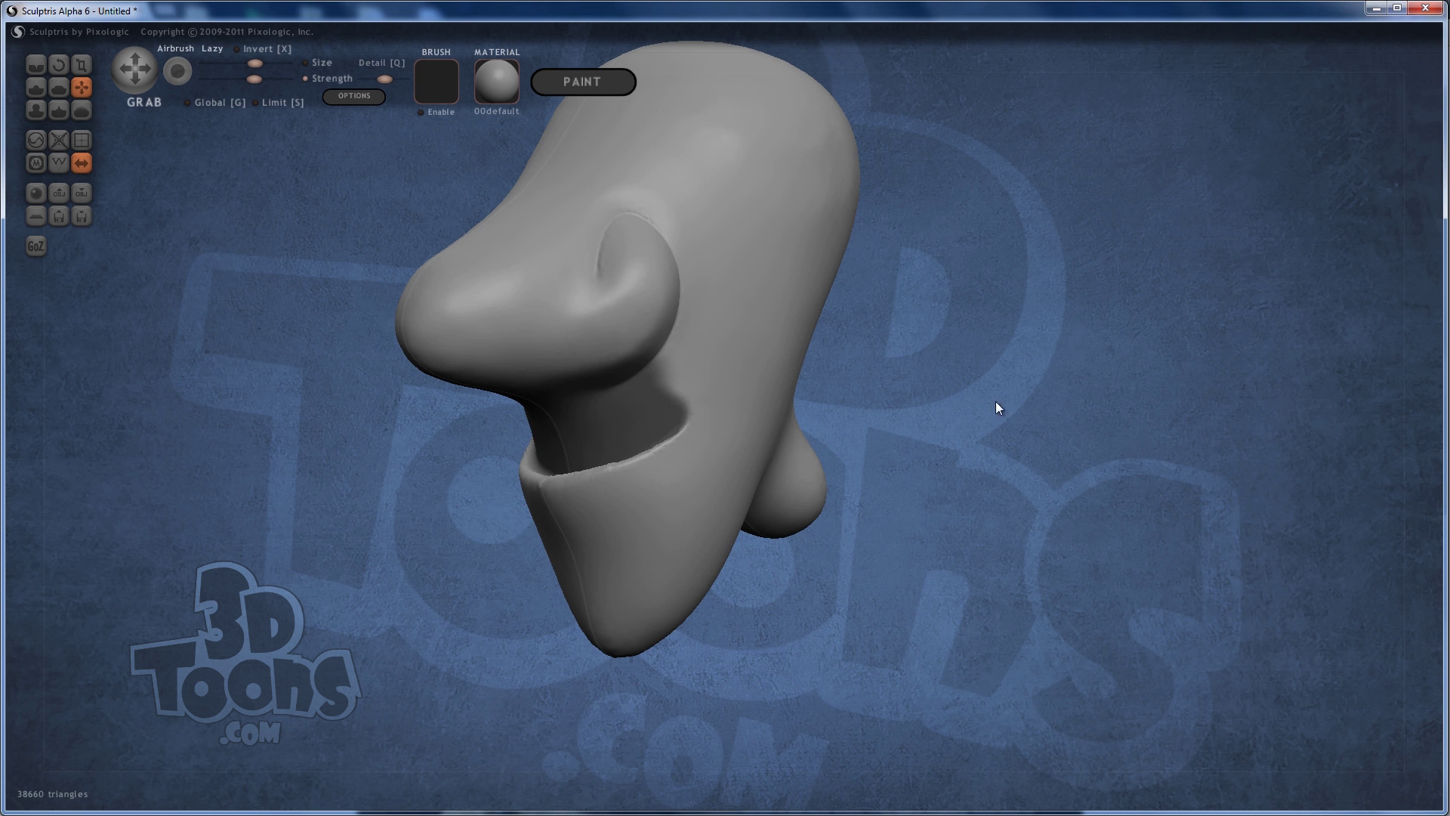
key(ctrl+z)
mouse_move(909, 340)
mouse_down()
mouse_move(897, 327)
mouse_move(881, 398)
mouse_move(812, 408)
mouse_move(876, 356)
mouse_move(1036, 339)
mouse_move(884, 346)
mouse_move(897, 353)
mouse_move(922, 326)
mouse_move(908, 369)
mouse_up()
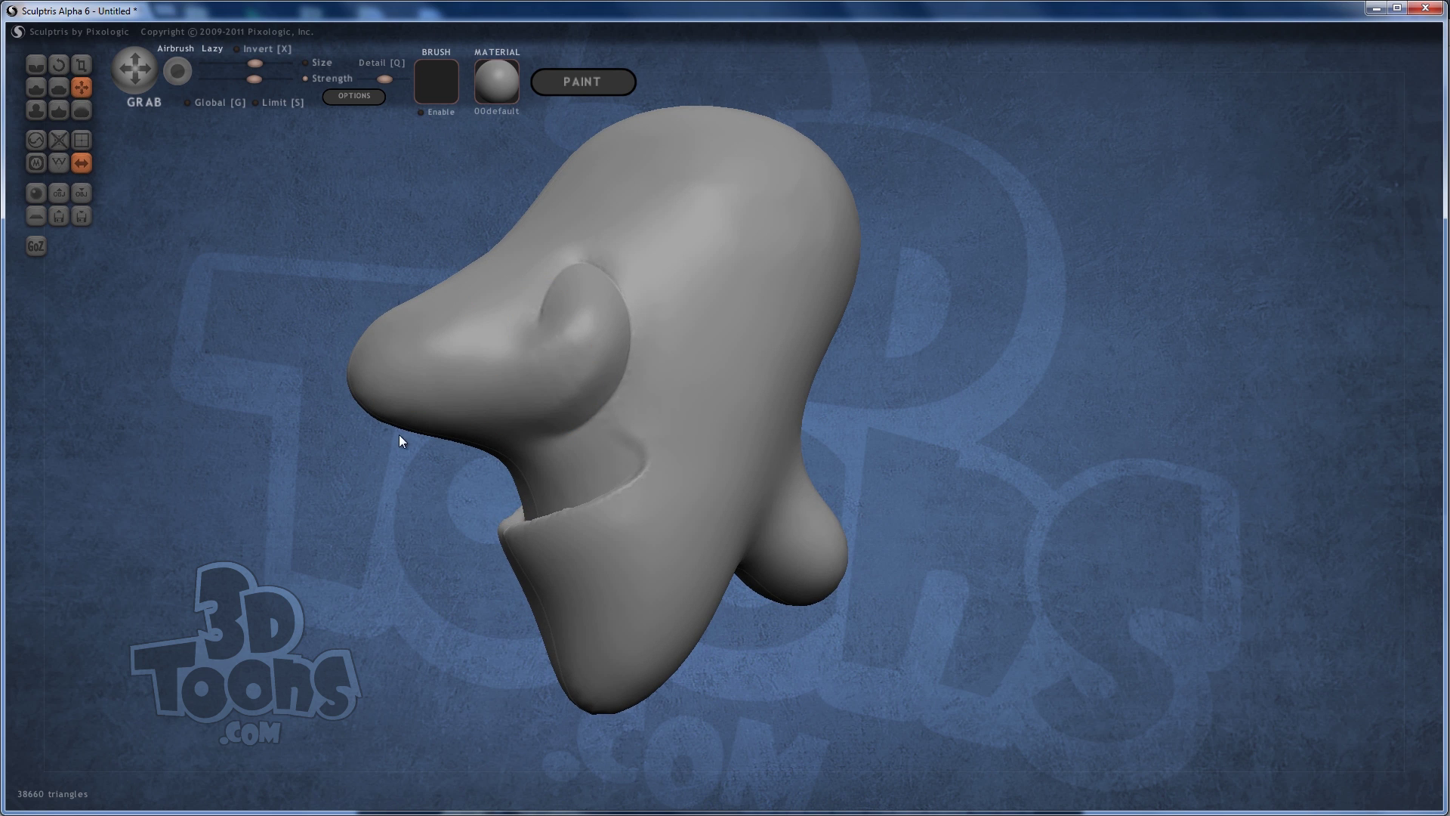
drag(410, 518, 434, 519)
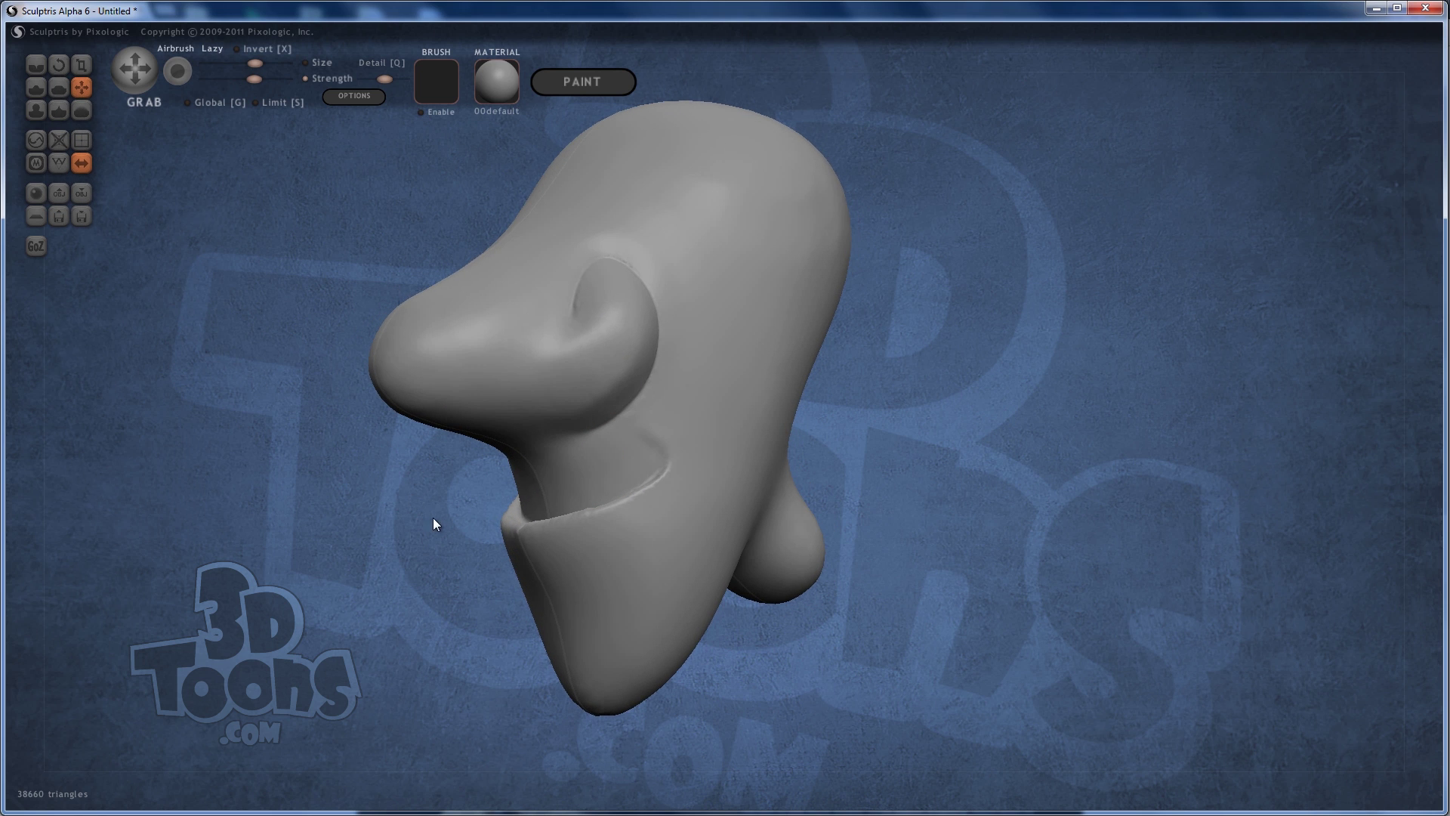
- Sharpen the edge of the lower lip at the front of the mouth with the Pinch brush
click(58, 108)
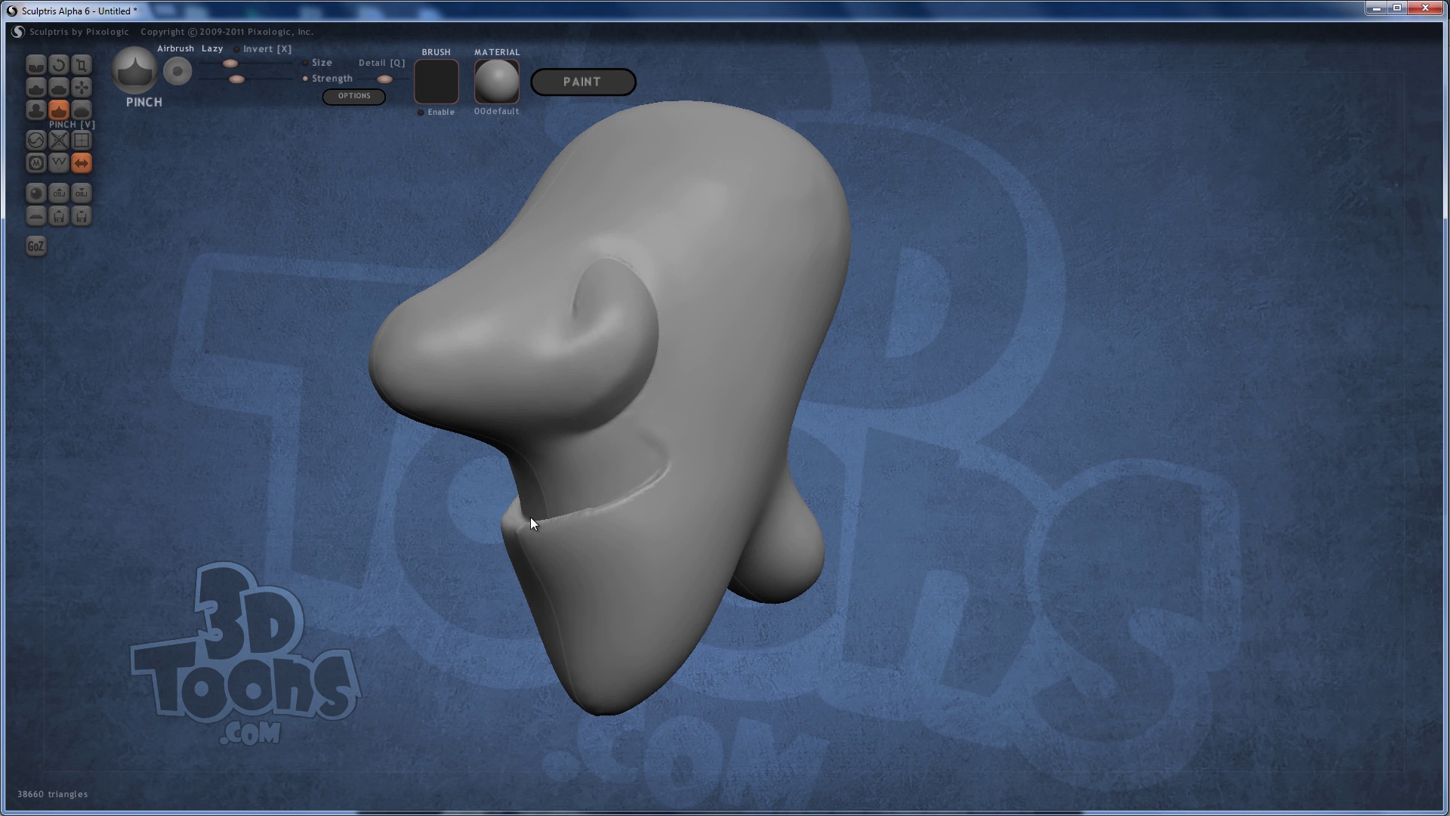
right_drag(583, 544, 596, 550)
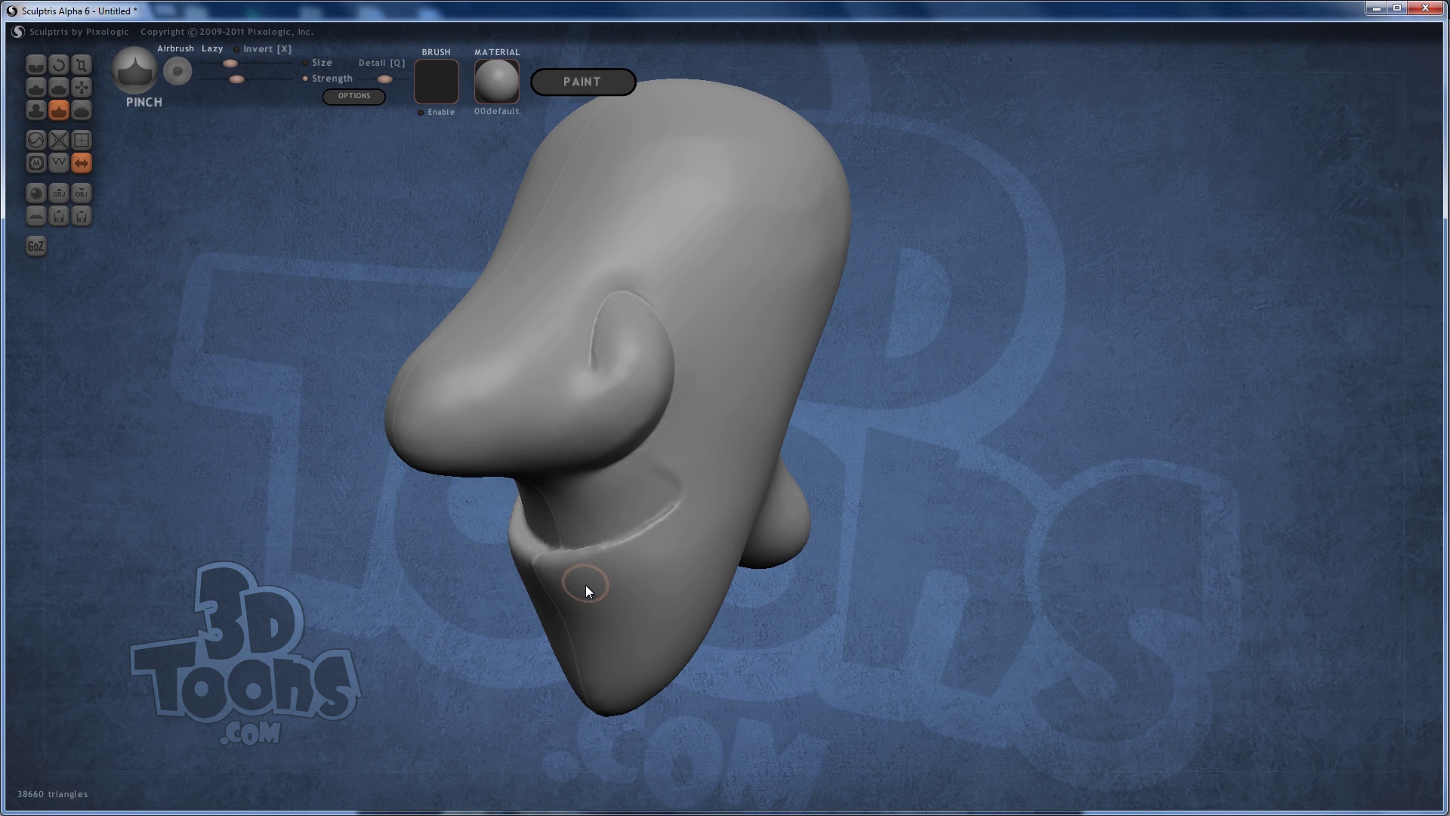
mouse_move(541, 574)
mouse_down()
mouse_move(632, 546)
mouse_move(680, 511)
mouse_move(604, 555)
mouse_move(523, 574)
mouse_move(684, 506)
mouse_move(560, 570)
mouse_move(515, 572)
mouse_up()
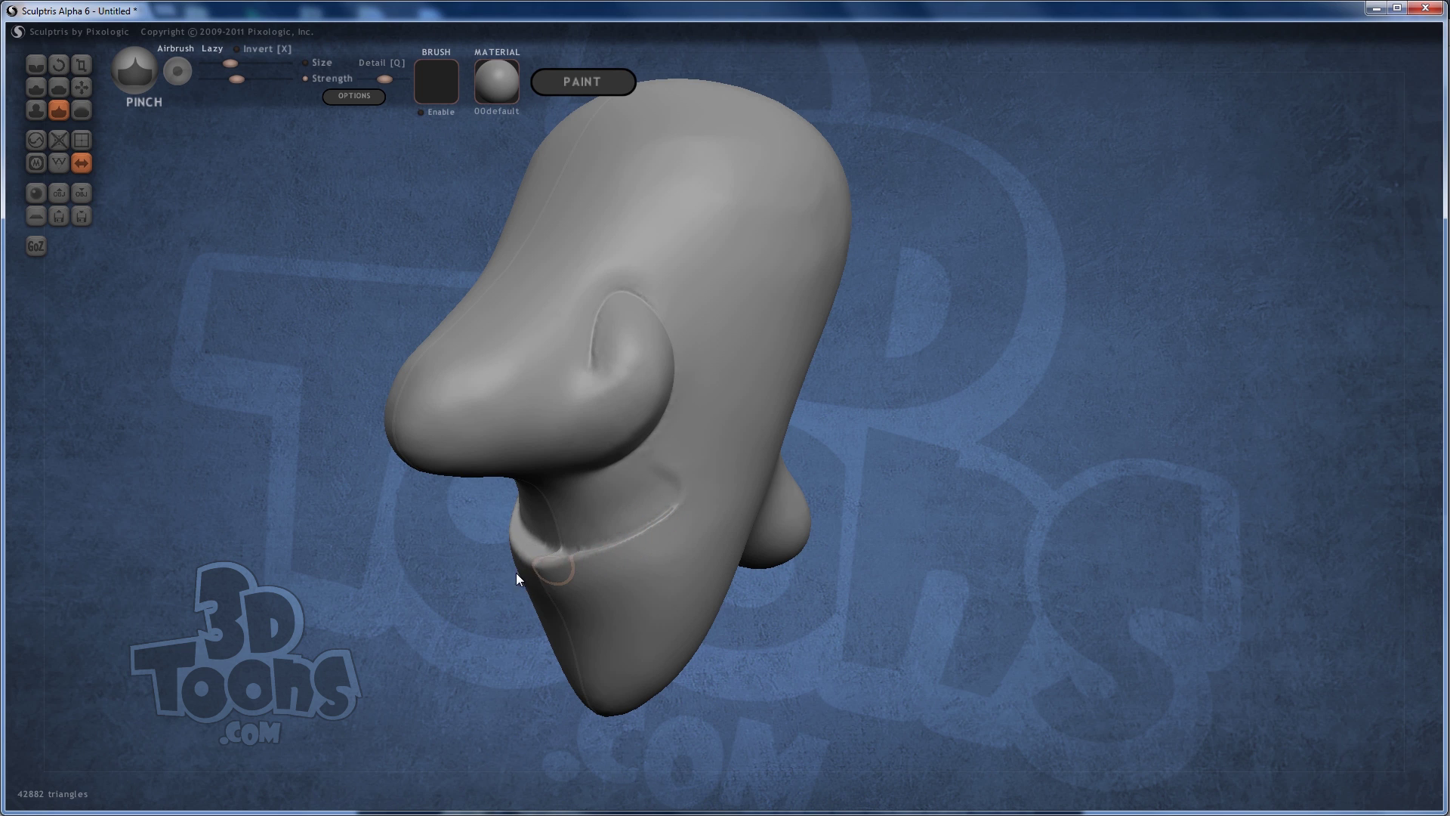
mouse_move(648, 539)
right_down()
mouse_move(657, 459)
mouse_move(557, 555)
right_up()
scroll(936, 406, down, 3)
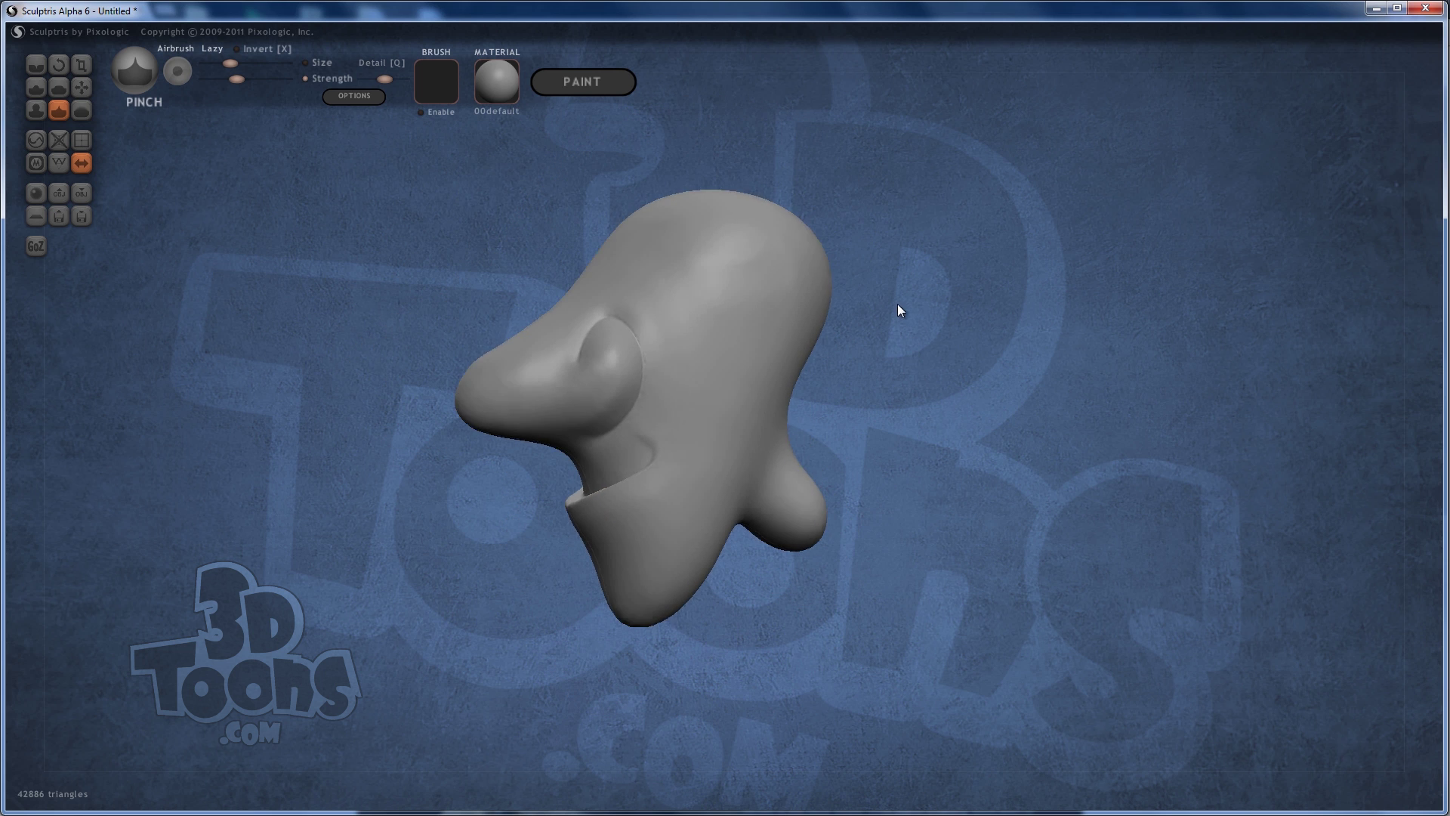
- Push in the side of the head above the nostril with the Grab brush to start an eye socket
mouse_move(897, 304)
right_down()
mouse_move(973, 366)
mouse_move(1107, 332)
mouse_move(952, 382)
mouse_move(944, 409)
mouse_move(925, 369)
mouse_move(926, 418)
right_up()
scroll(939, 409, up, 2)
scroll(923, 420, up, 2)
scroll(920, 422, down, 1)
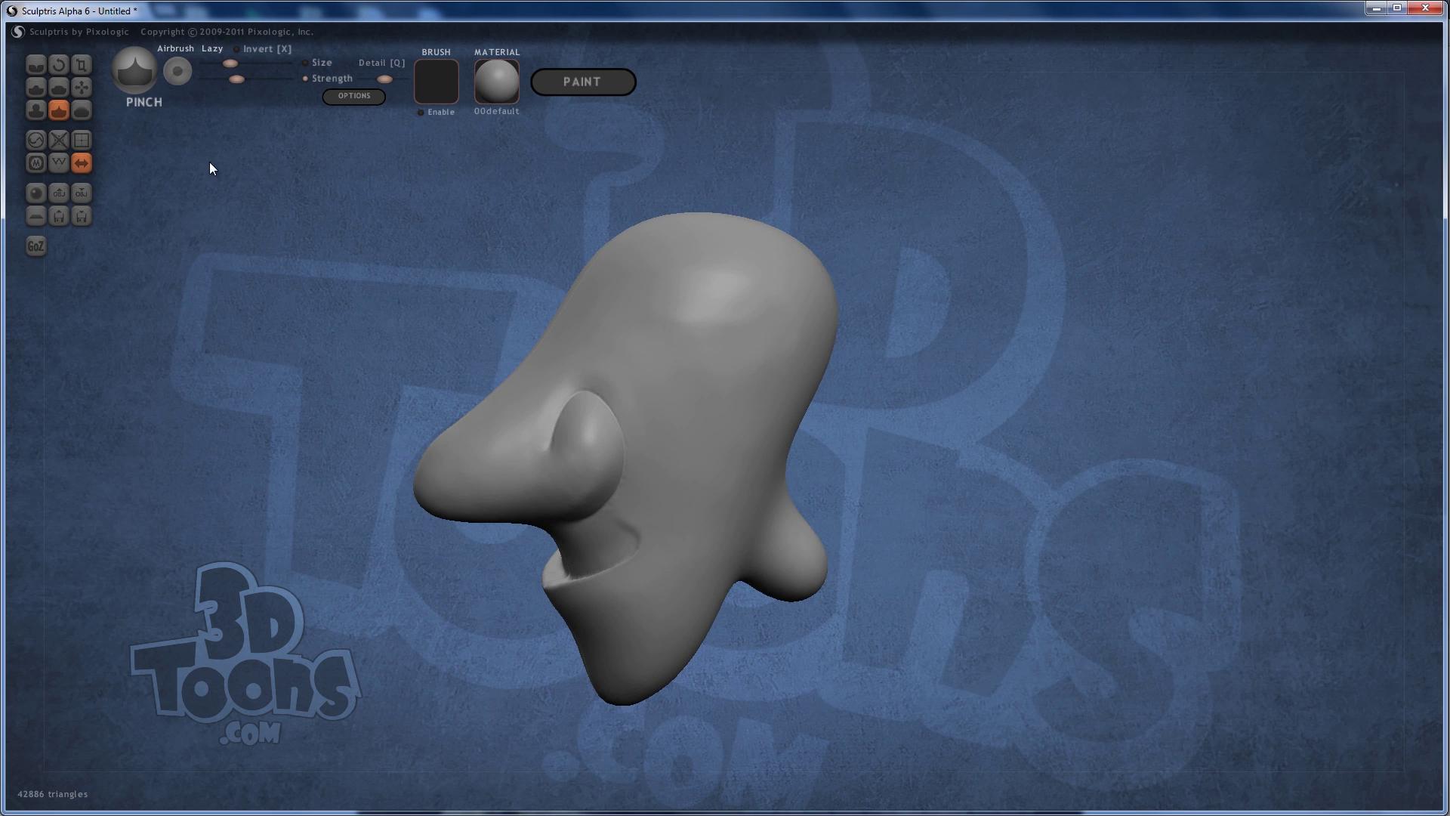
click(80, 87)
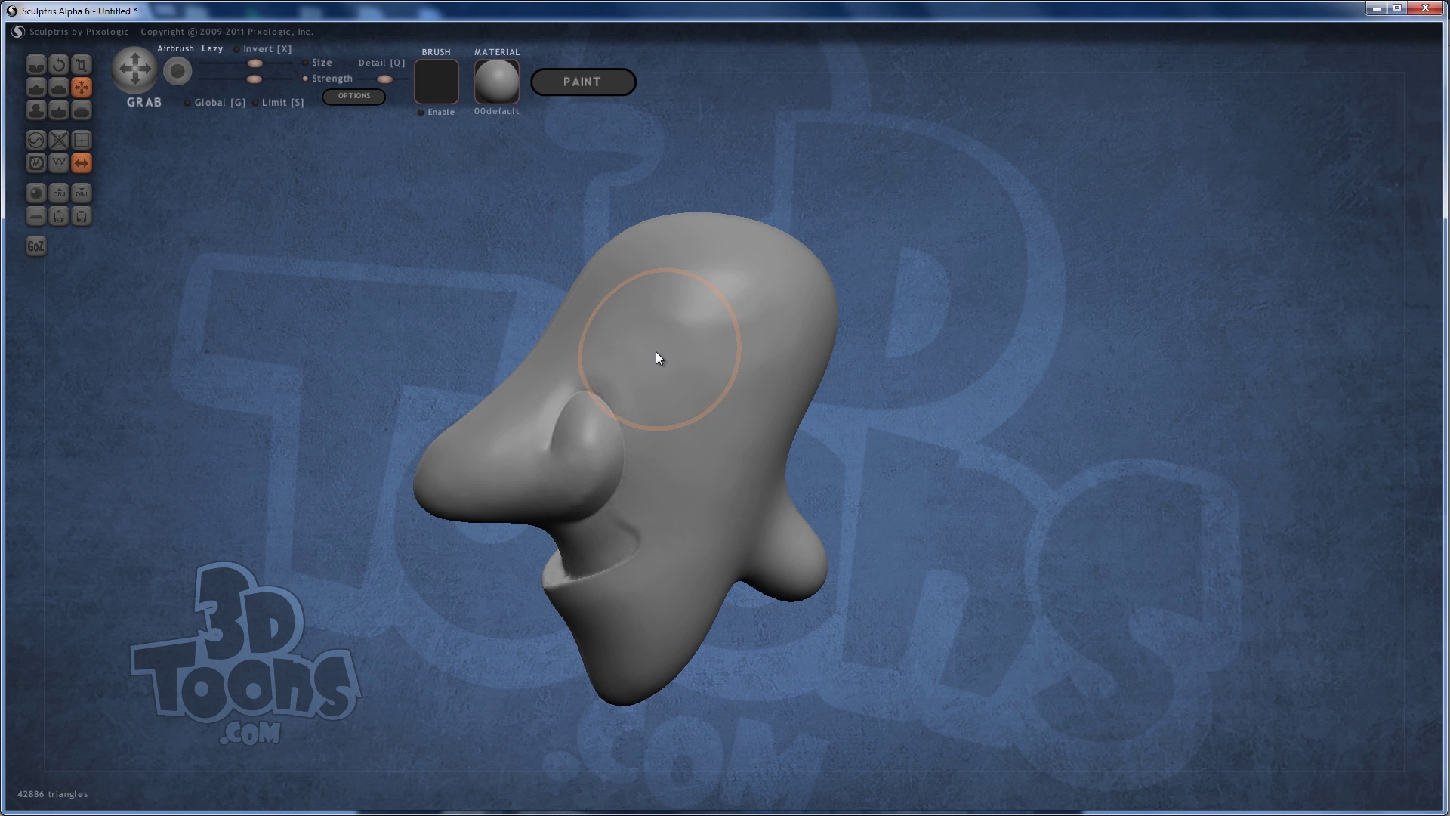
right_drag(654, 372, 613, 355)
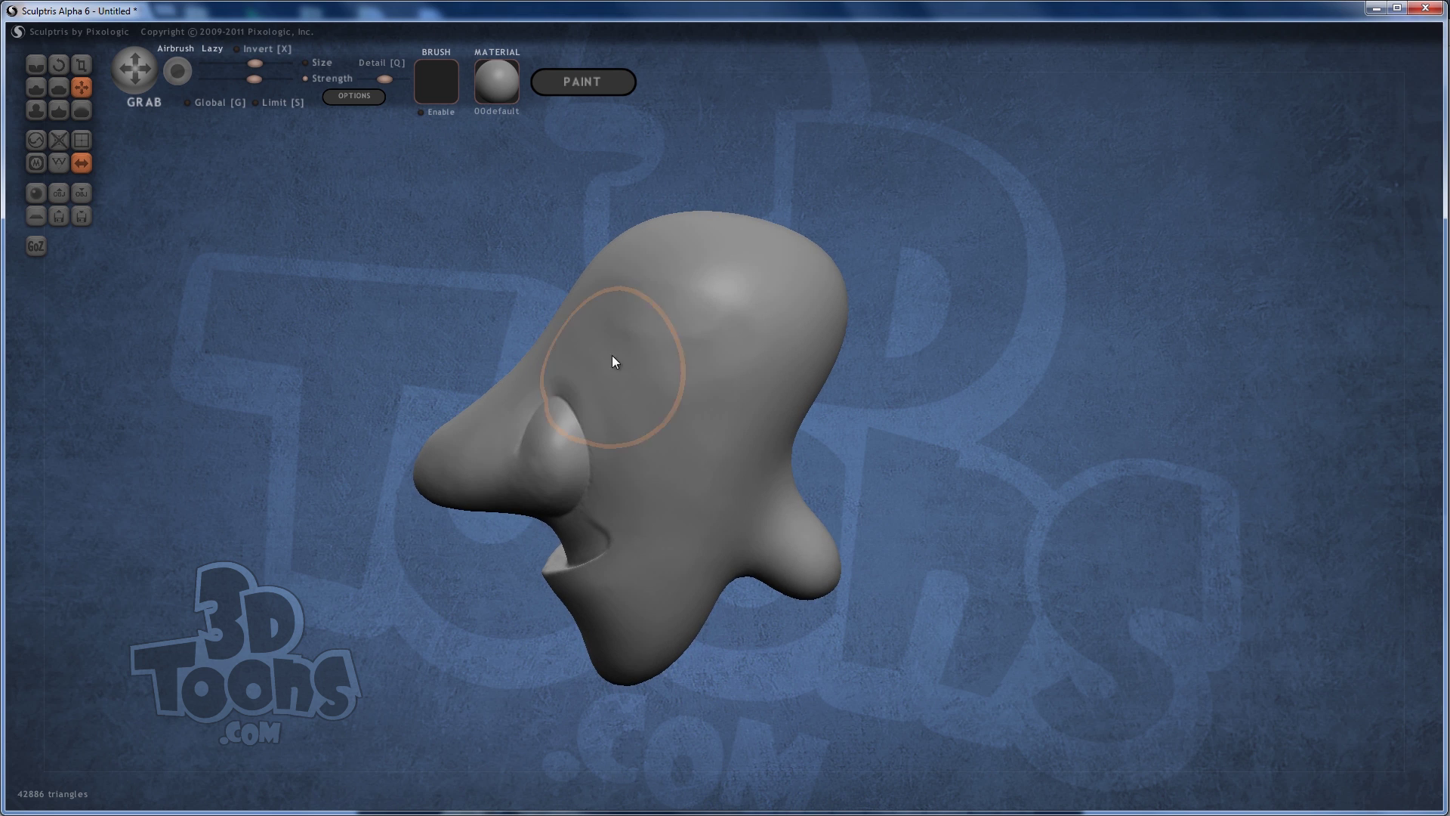
mouse_move(611, 349)
mouse_down()
mouse_move(596, 346)
mouse_move(621, 352)
mouse_up()
mouse_move(620, 351)
right_down()
mouse_move(734, 366)
mouse_move(691, 379)
right_up()
mouse_move(673, 387)
mouse_down()
mouse_move(705, 401)
mouse_move(690, 382)
mouse_up()
- Deepen the eye socket beside the nose bridge with a somewhat smaller Grab brush
mouse_move(690, 382)
right_down()
mouse_move(738, 401)
mouse_move(734, 372)
right_up()
mouse_move(734, 371)
mouse_down()
mouse_move(764, 373)
mouse_move(744, 344)
mouse_move(741, 391)
mouse_move(802, 364)
mouse_up()
mouse_move(802, 364)
right_down()
mouse_move(642, 370)
mouse_move(667, 350)
right_up()
mouse_move(662, 354)
mouse_down()
mouse_move(674, 346)
mouse_move(652, 351)
mouse_up()
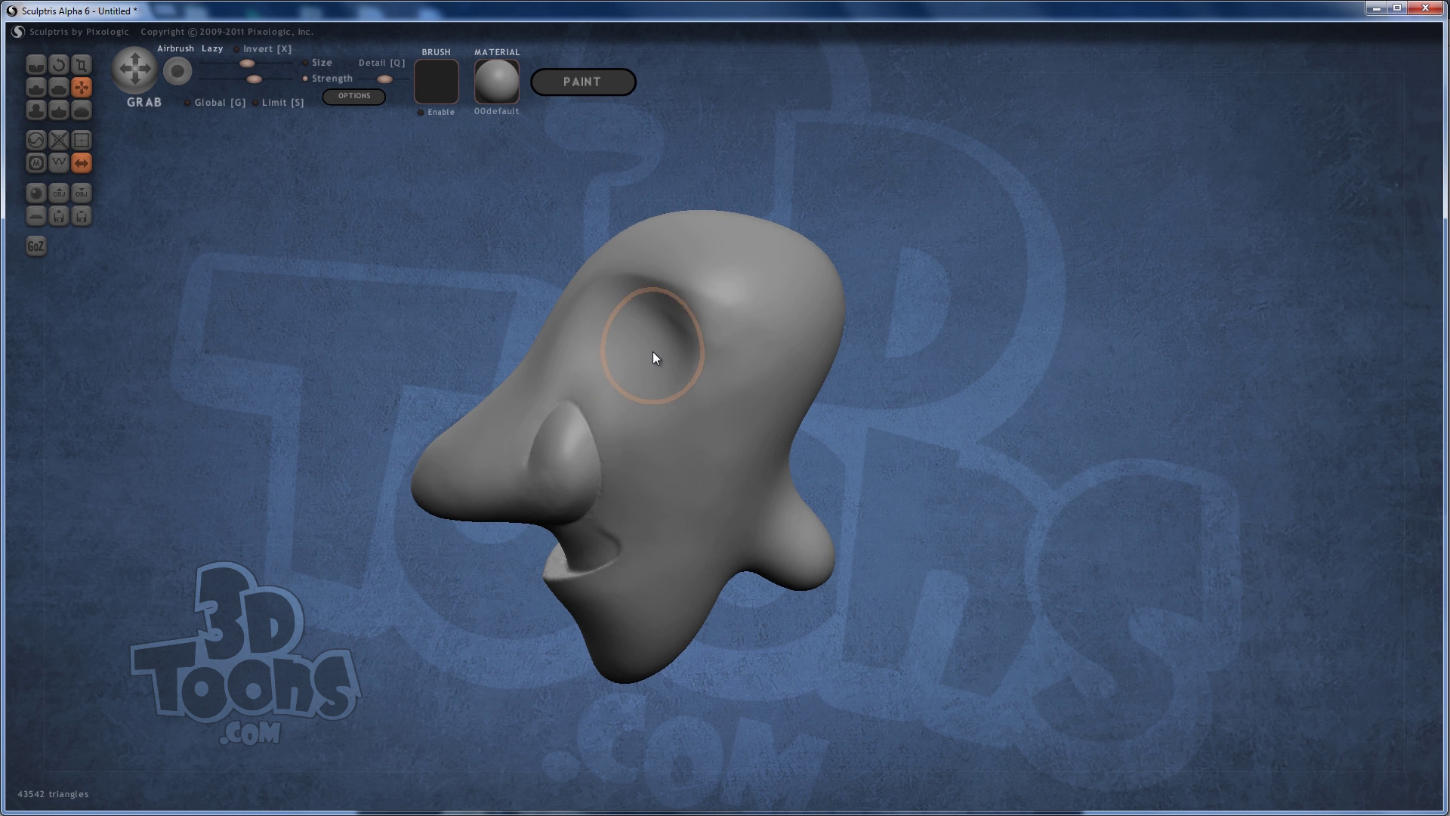
mouse_move(653, 351)
right_down()
mouse_move(669, 369)
mouse_move(708, 362)
mouse_move(710, 381)
mouse_move(863, 332)
mouse_move(838, 340)
right_up()
mouse_move(765, 351)
mouse_down()
mouse_move(747, 347)
mouse_move(754, 366)
mouse_up()
mouse_move(730, 299)
right_down()
mouse_move(746, 387)
mouse_move(740, 322)
mouse_move(745, 337)
right_up()
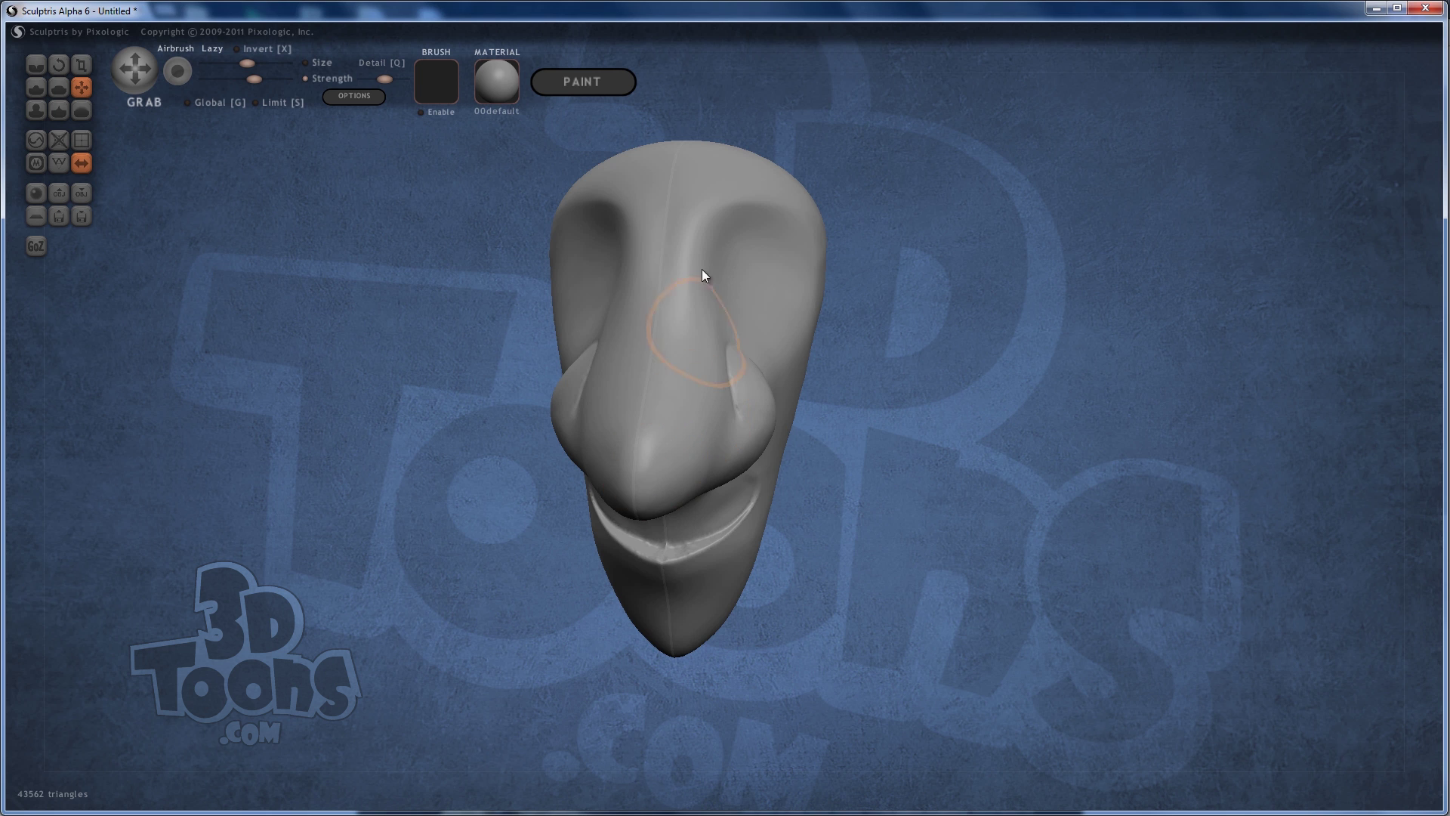
mouse_move(701, 269)
right_down()
mouse_move(729, 231)
mouse_move(631, 219)
mouse_move(774, 211)
mouse_move(922, 169)
mouse_move(738, 216)
mouse_move(599, 201)
mouse_move(568, 176)
mouse_move(732, 256)
right_up()
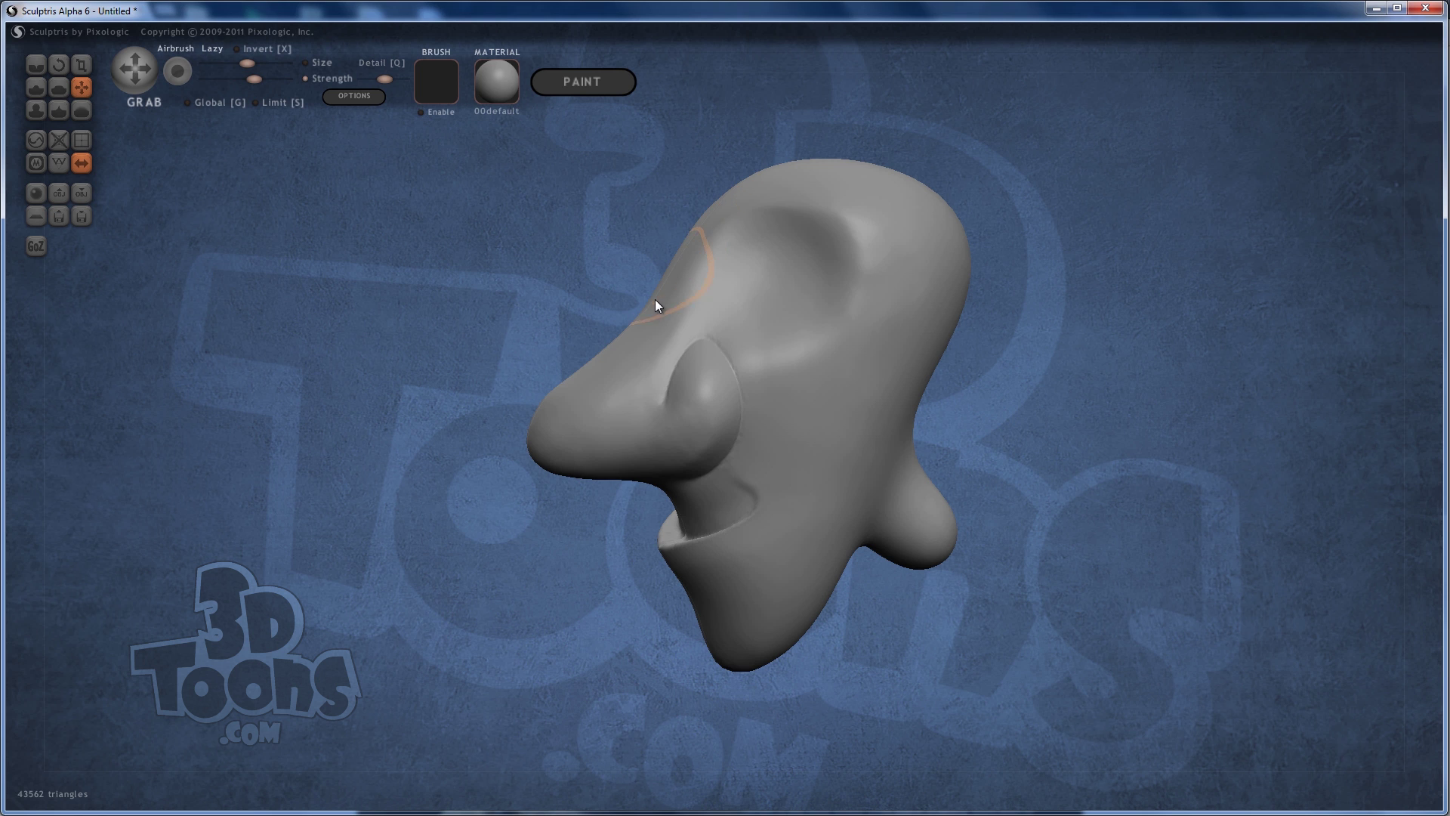
right_drag(646, 307, 735, 275)
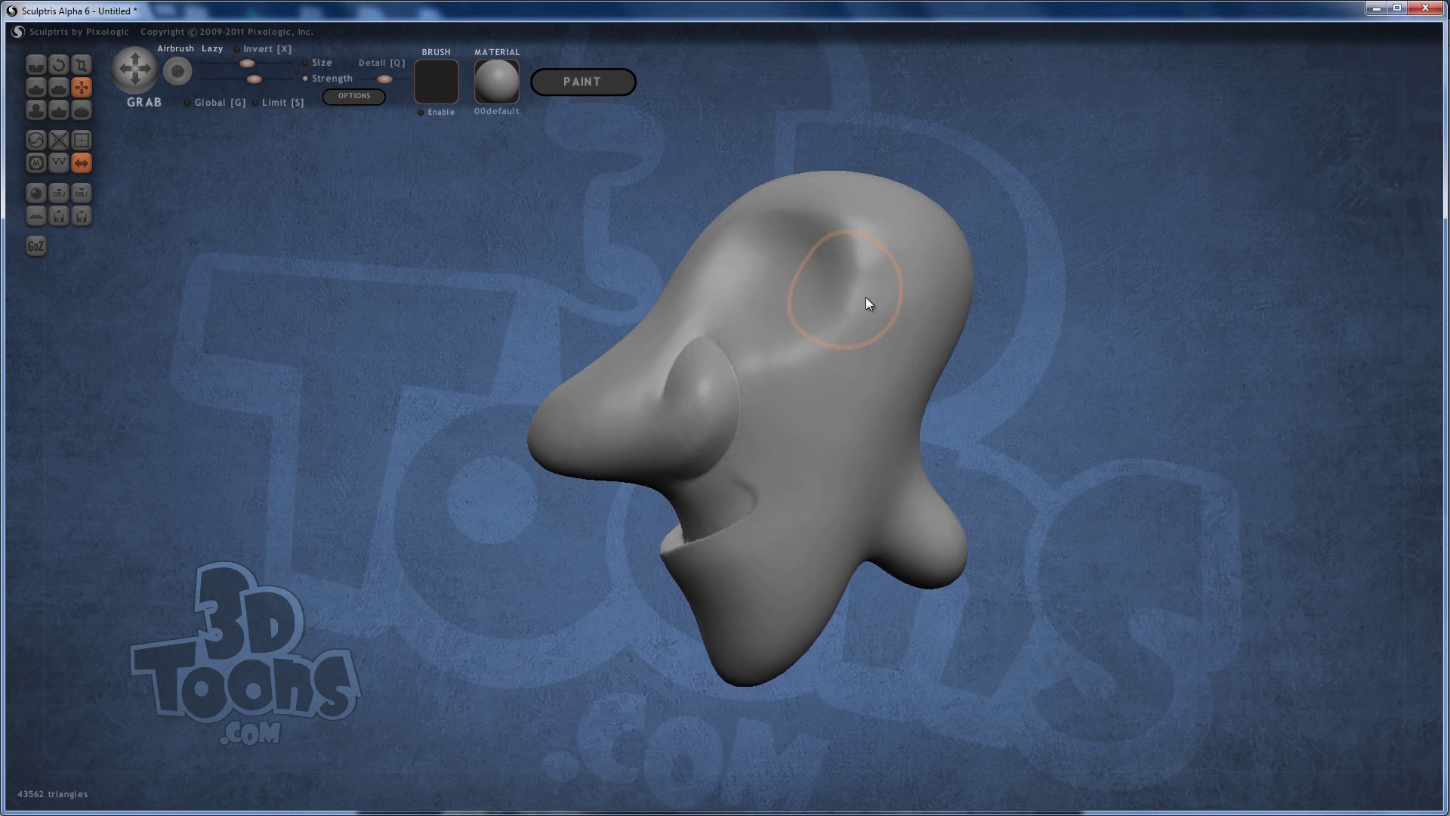
- Reshape the upper edge of the eye socket into a brow with the Grab brush
right_drag(865, 297, 822, 311)
drag(832, 310, 824, 274)
mouse_move(825, 273)
right_down()
mouse_move(815, 336)
mouse_move(851, 320)
right_up()
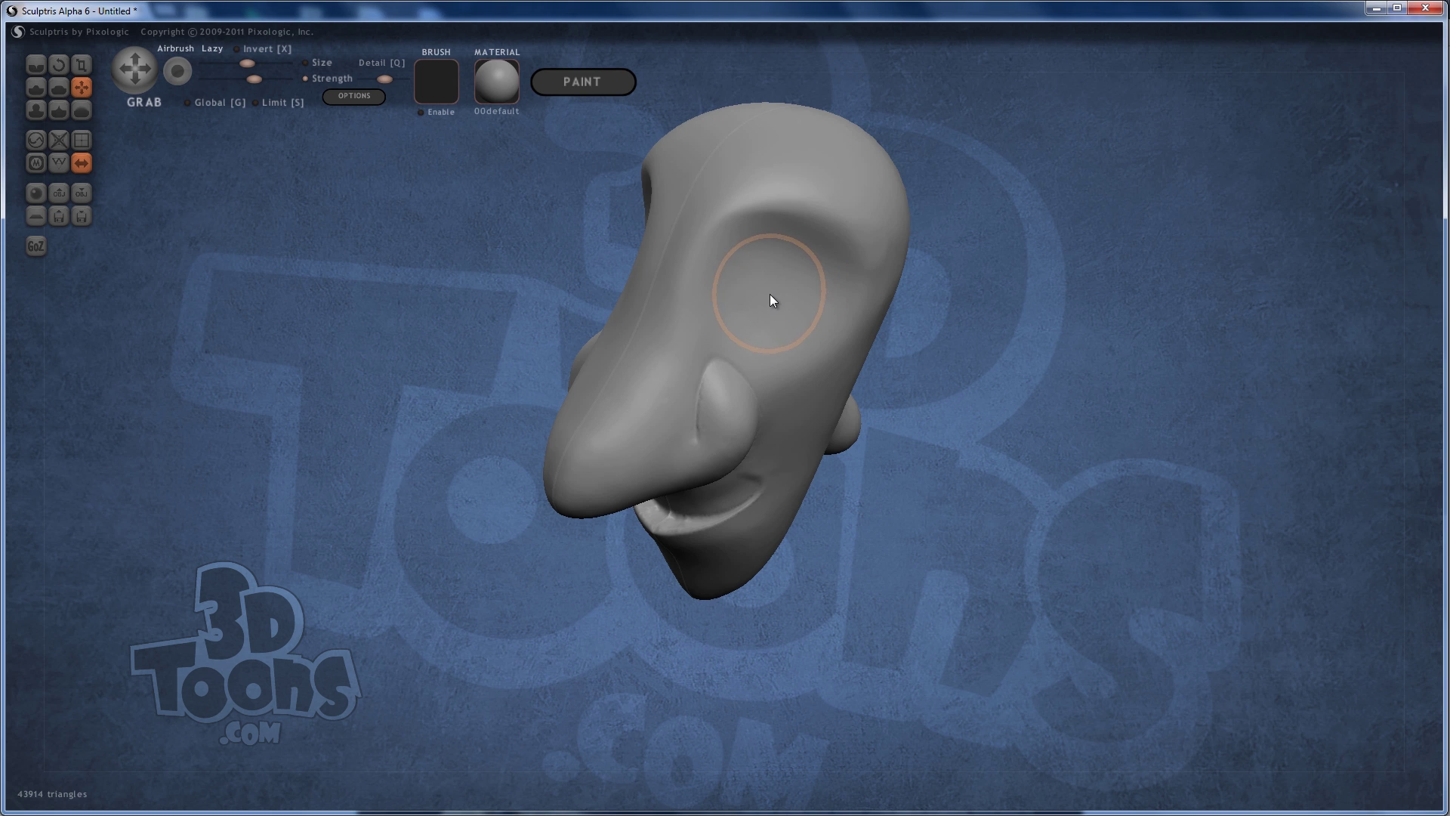
drag(771, 297, 761, 271)
mouse_move(760, 270)
right_down()
mouse_move(745, 265)
mouse_move(777, 247)
right_up()
mouse_move(777, 246)
mouse_down()
mouse_move(744, 314)
mouse_move(771, 300)
mouse_up()
- Adjust the lower part of the eye socket above the nostril and cheek with a reduced Grab brush
mouse_move(771, 300)
right_down()
mouse_move(731, 297)
mouse_move(738, 350)
right_up()
drag(738, 350, 710, 333)
scroll(743, 327, down, 2)
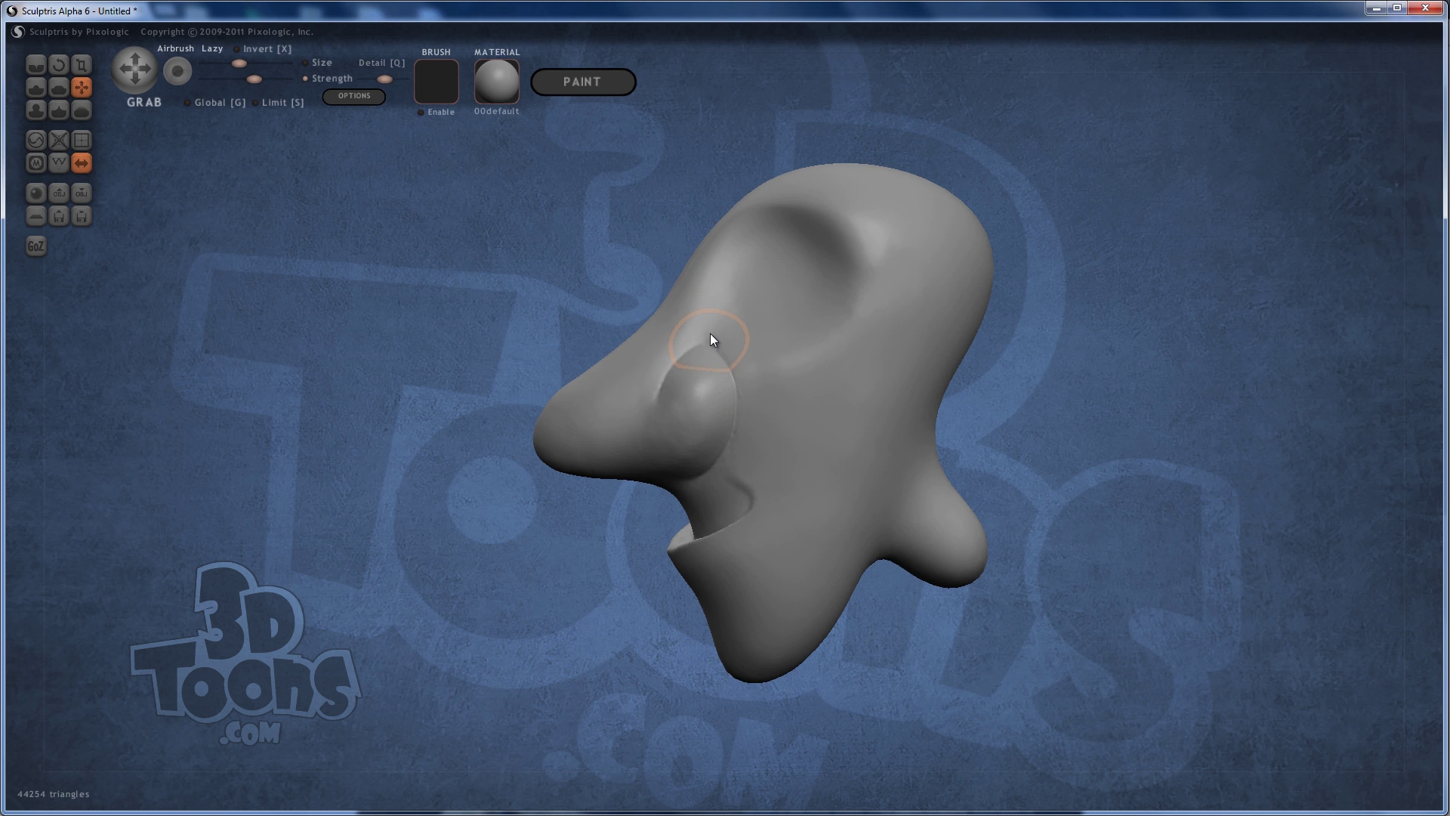
right_drag(707, 337, 797, 341)
drag(796, 345, 764, 322)
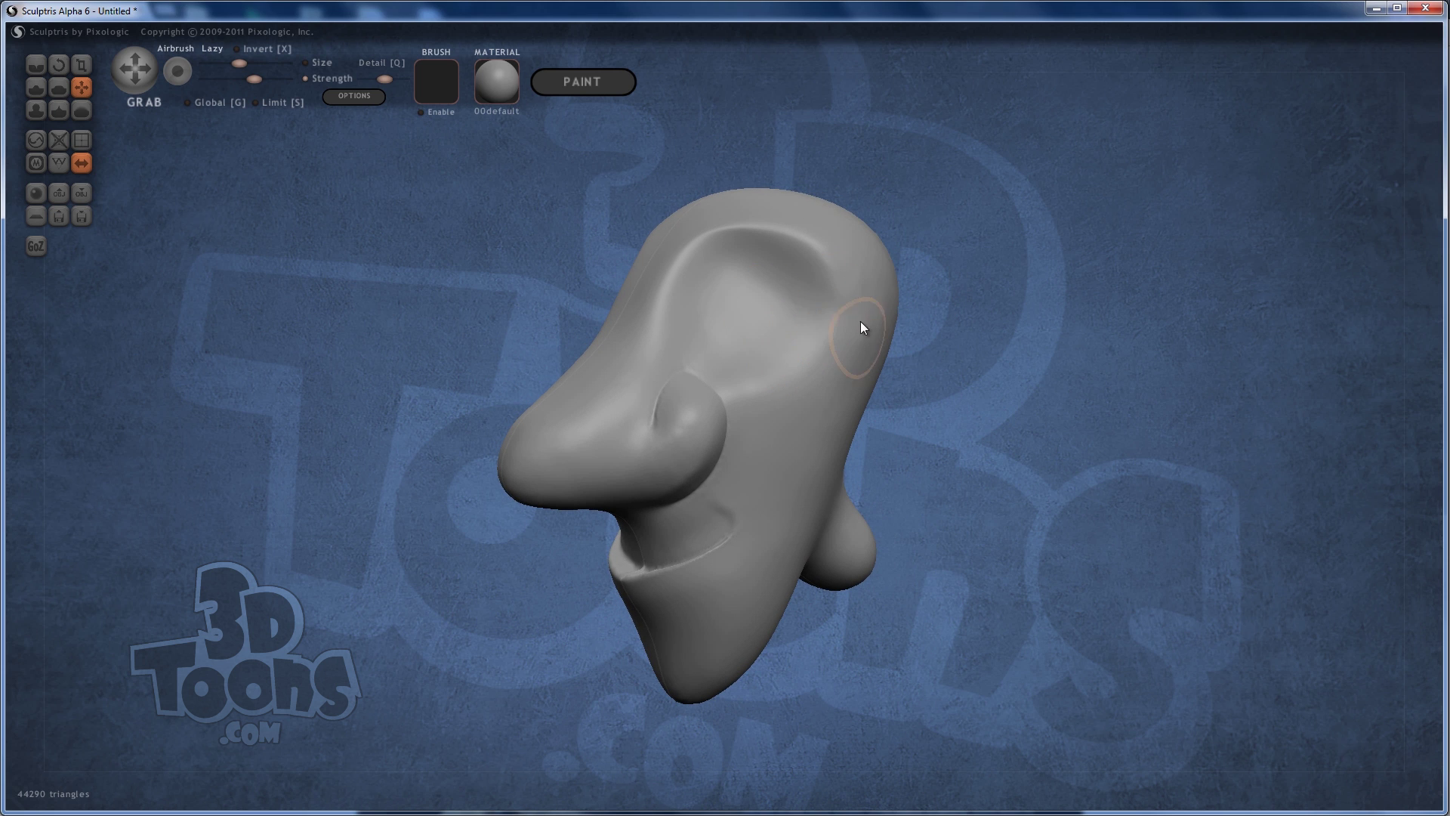
- Pinch the rim of the eye socket from the side of the nose bridge along the brow
mouse_move(846, 320)
right_down()
mouse_move(805, 319)
mouse_move(833, 341)
mouse_move(551, 302)
right_up()
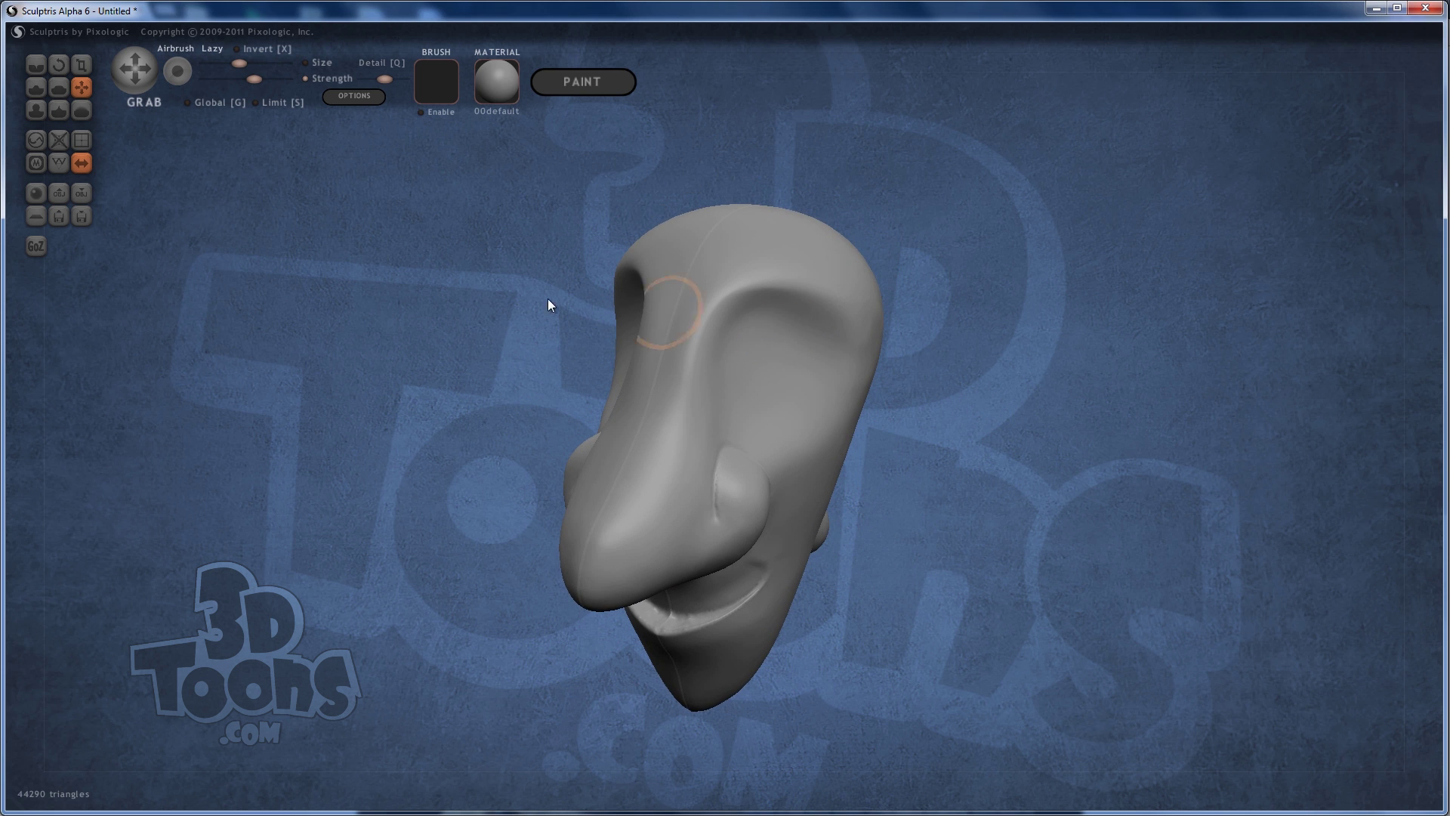
click(58, 110)
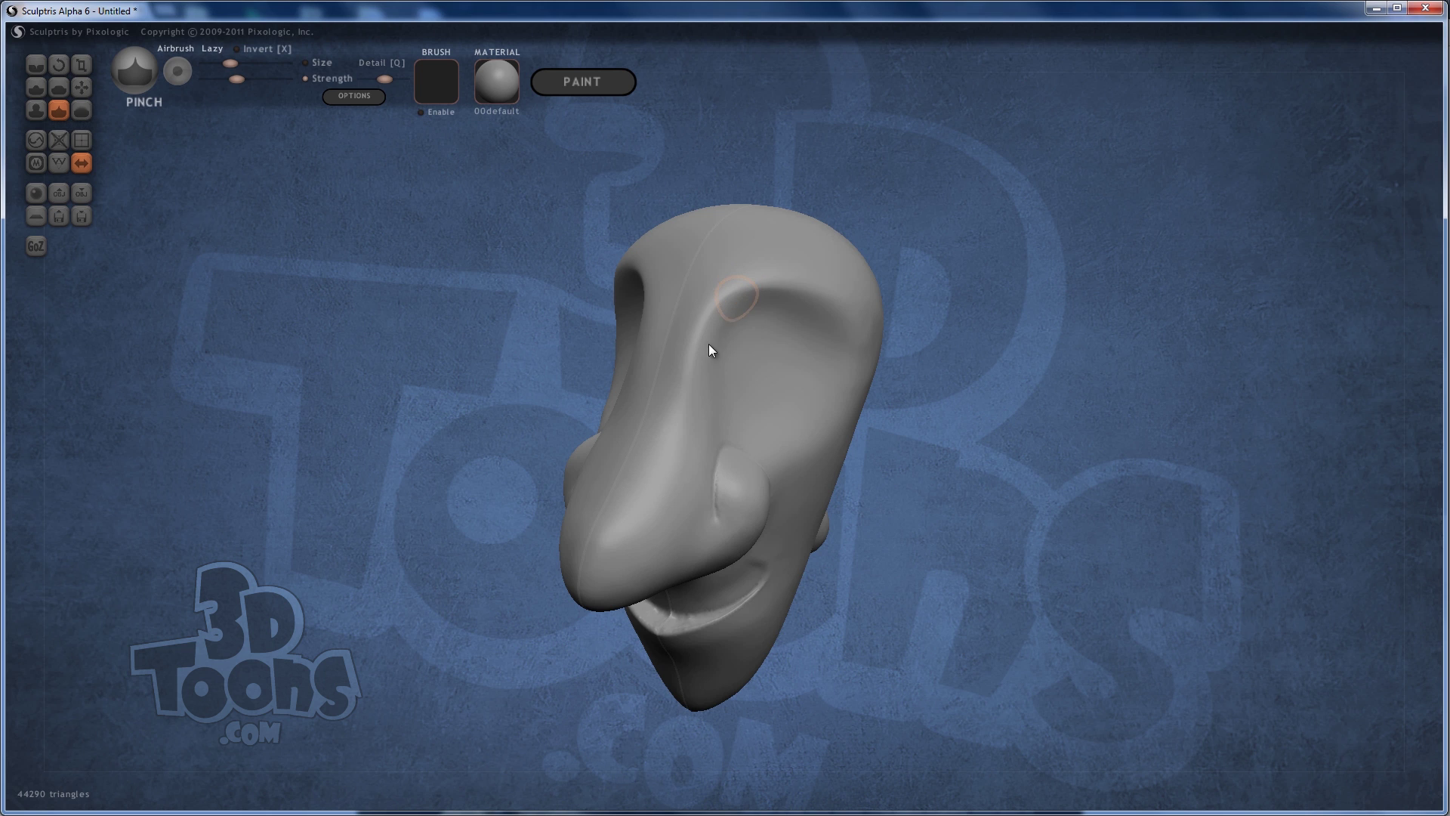
mouse_move(696, 346)
mouse_down()
mouse_move(714, 300)
mouse_move(750, 279)
mouse_move(876, 312)
mouse_up()
mouse_move(876, 313)
right_down()
mouse_move(702, 241)
mouse_move(725, 315)
mouse_move(759, 315)
right_up()
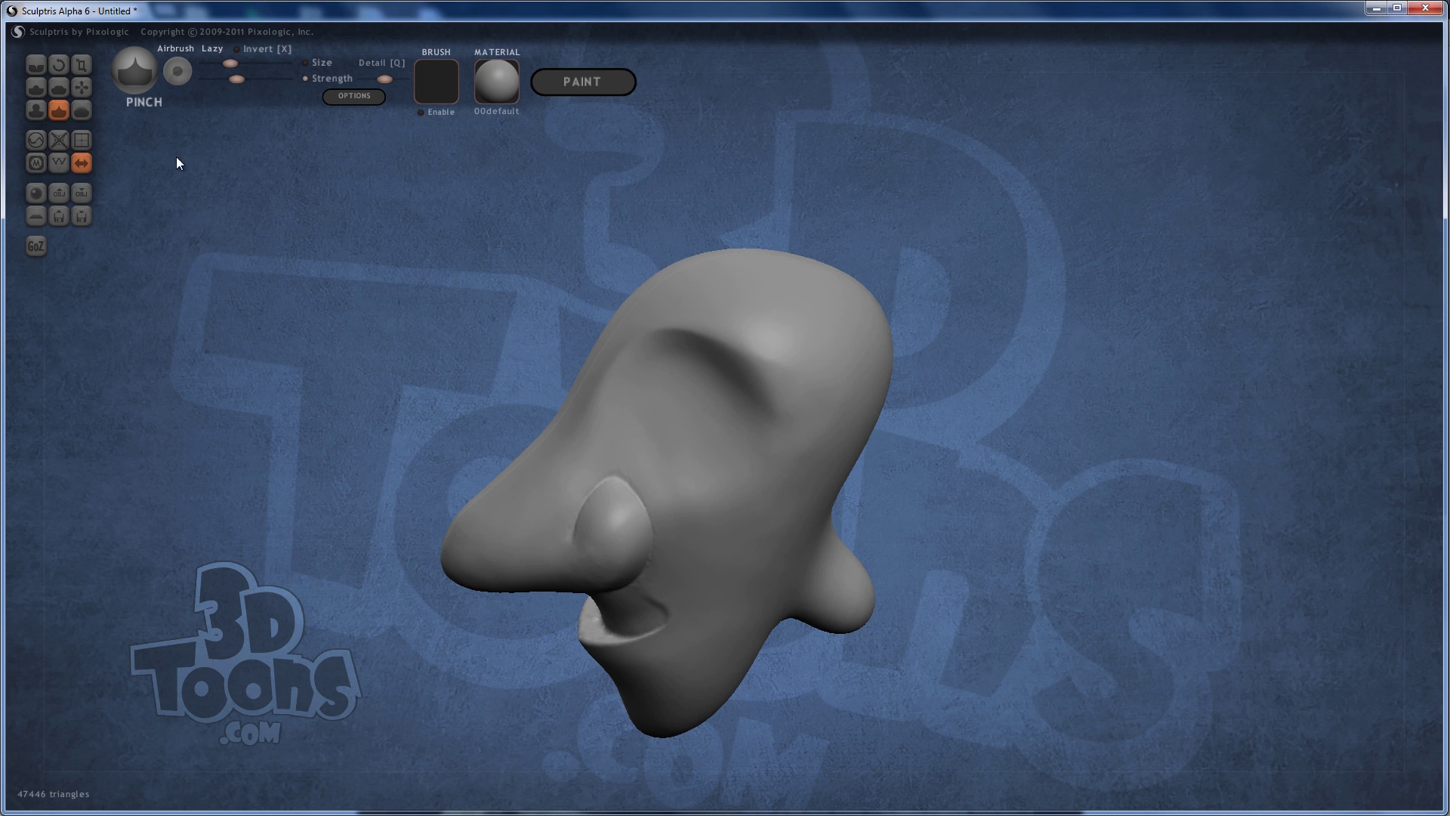
- Thicken the brow ridge above the eye socket with strokes of the Inflate brush
click(81, 87)
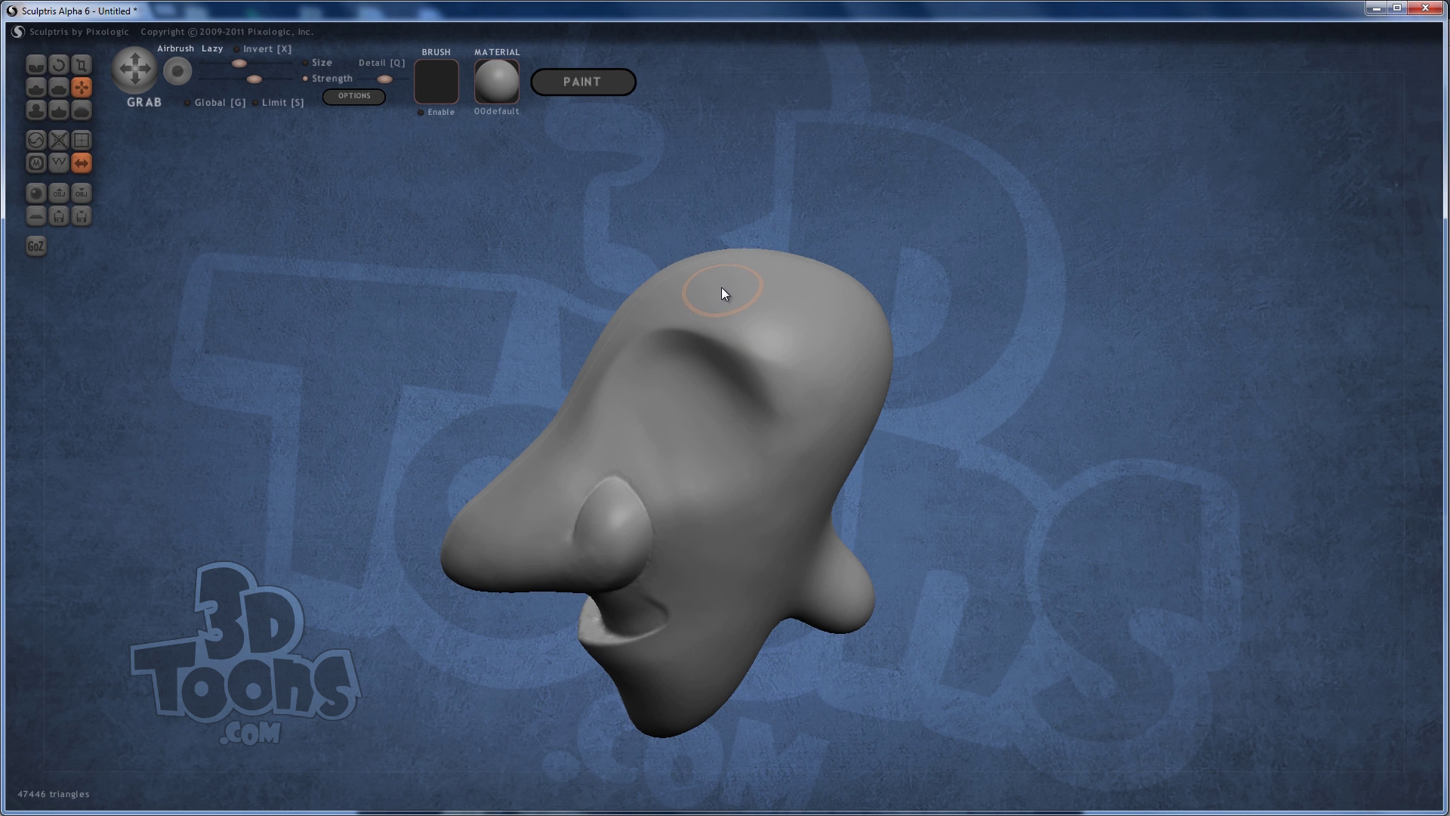
scroll(714, 293, up, 2)
click(35, 108)
mouse_move(355, 291)
mouse_down()
mouse_move(408, 331)
mouse_move(615, 328)
mouse_move(759, 384)
mouse_move(682, 329)
mouse_move(663, 332)
mouse_move(754, 378)
mouse_move(725, 324)
mouse_move(780, 382)
mouse_move(676, 341)
mouse_move(755, 390)
mouse_move(677, 337)
mouse_move(733, 371)
mouse_move(763, 334)
mouse_up()
mouse_move(761, 333)
right_down()
mouse_move(901, 279)
mouse_move(729, 274)
right_up()
mouse_move(715, 287)
mouse_down()
mouse_move(822, 328)
mouse_move(809, 327)
mouse_up()
mouse_move(809, 327)
right_down()
mouse_move(679, 301)
mouse_move(789, 276)
mouse_move(907, 288)
mouse_move(750, 302)
mouse_move(745, 341)
mouse_move(647, 373)
right_up()
mouse_move(647, 373)
mouse_down()
mouse_move(725, 408)
mouse_move(758, 483)
mouse_move(710, 388)
mouse_up()
right_drag(709, 389, 703, 343)
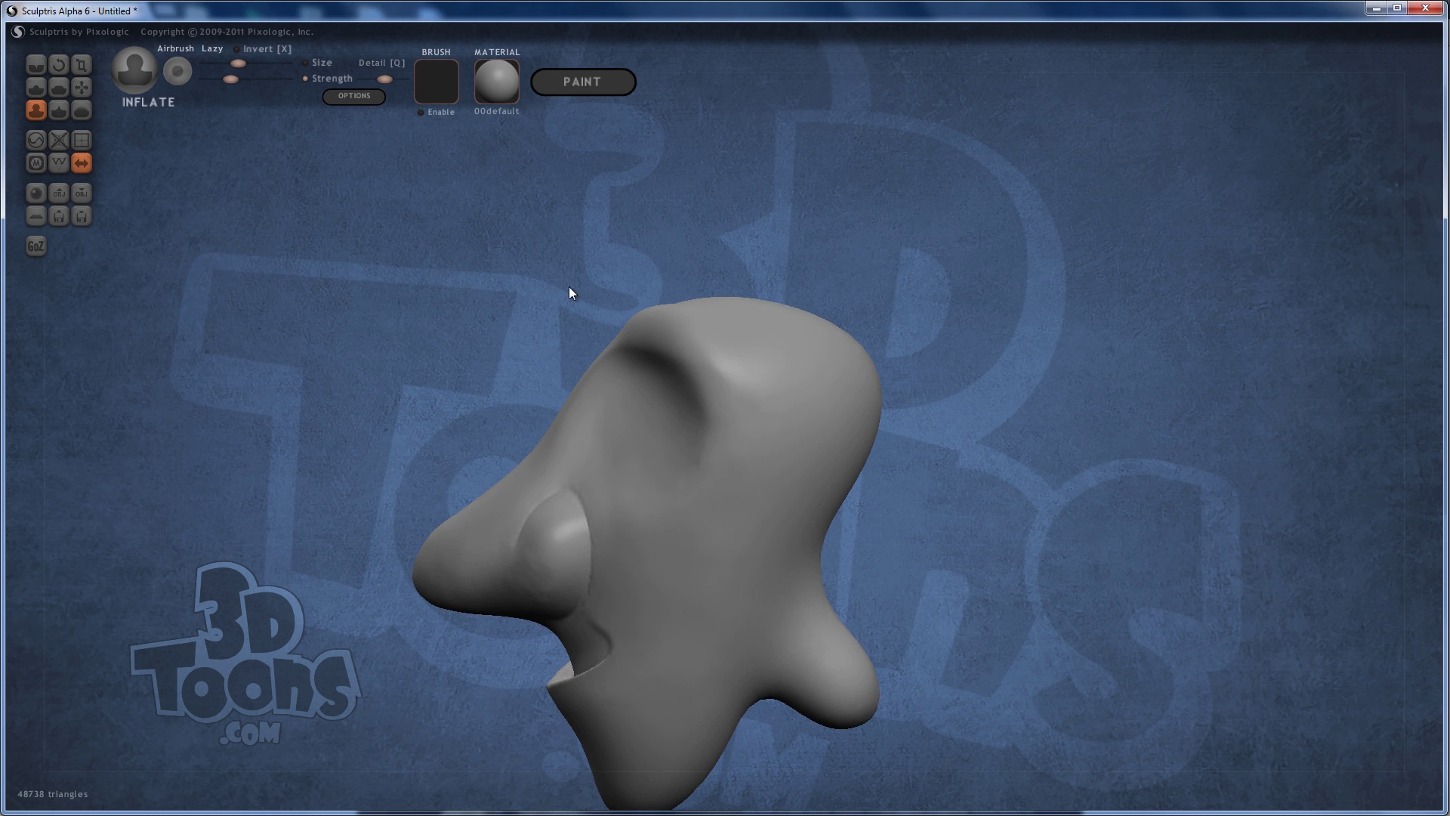
right_drag(573, 291, 688, 311)
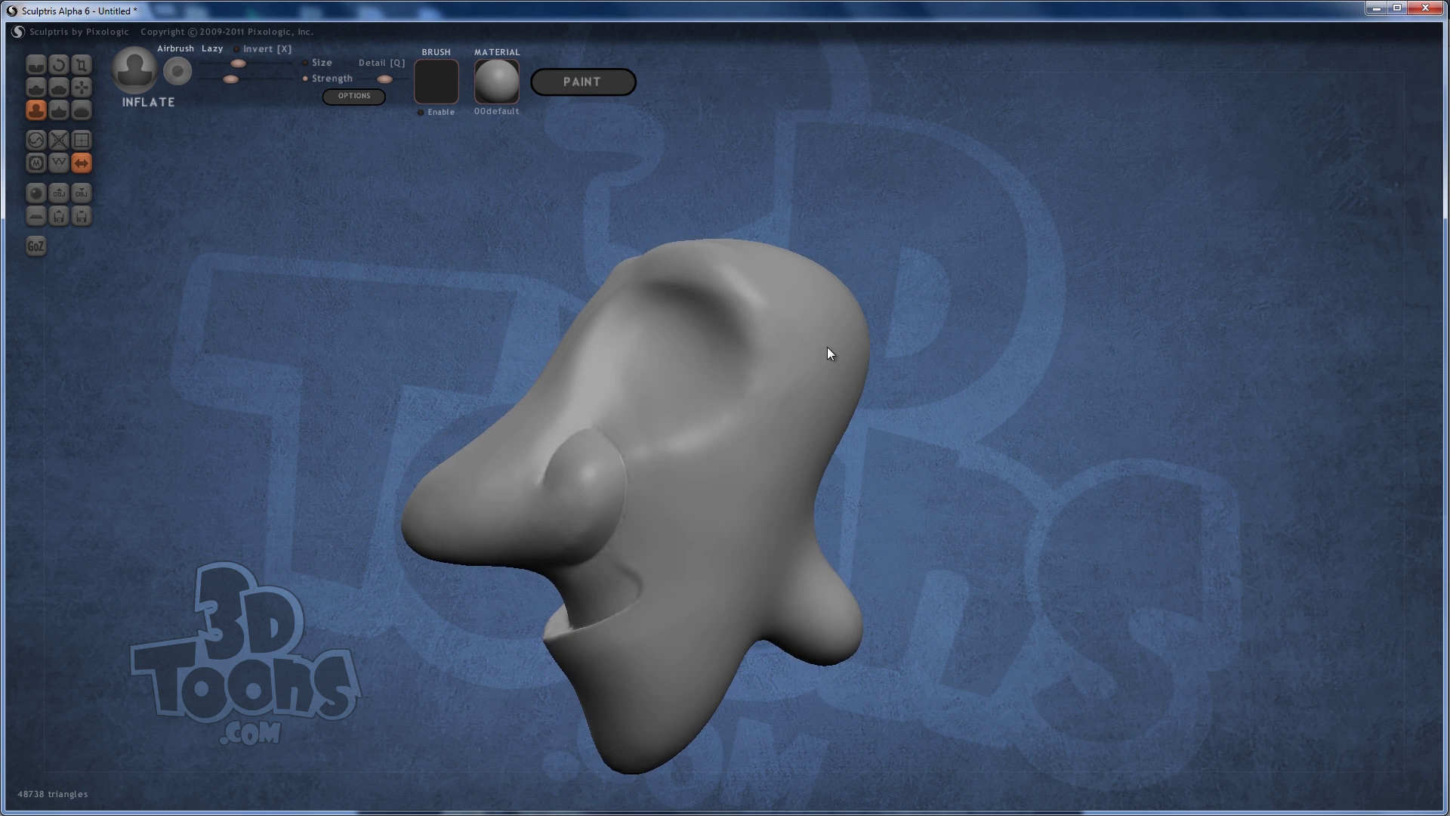
right_drag(832, 348, 685, 390)
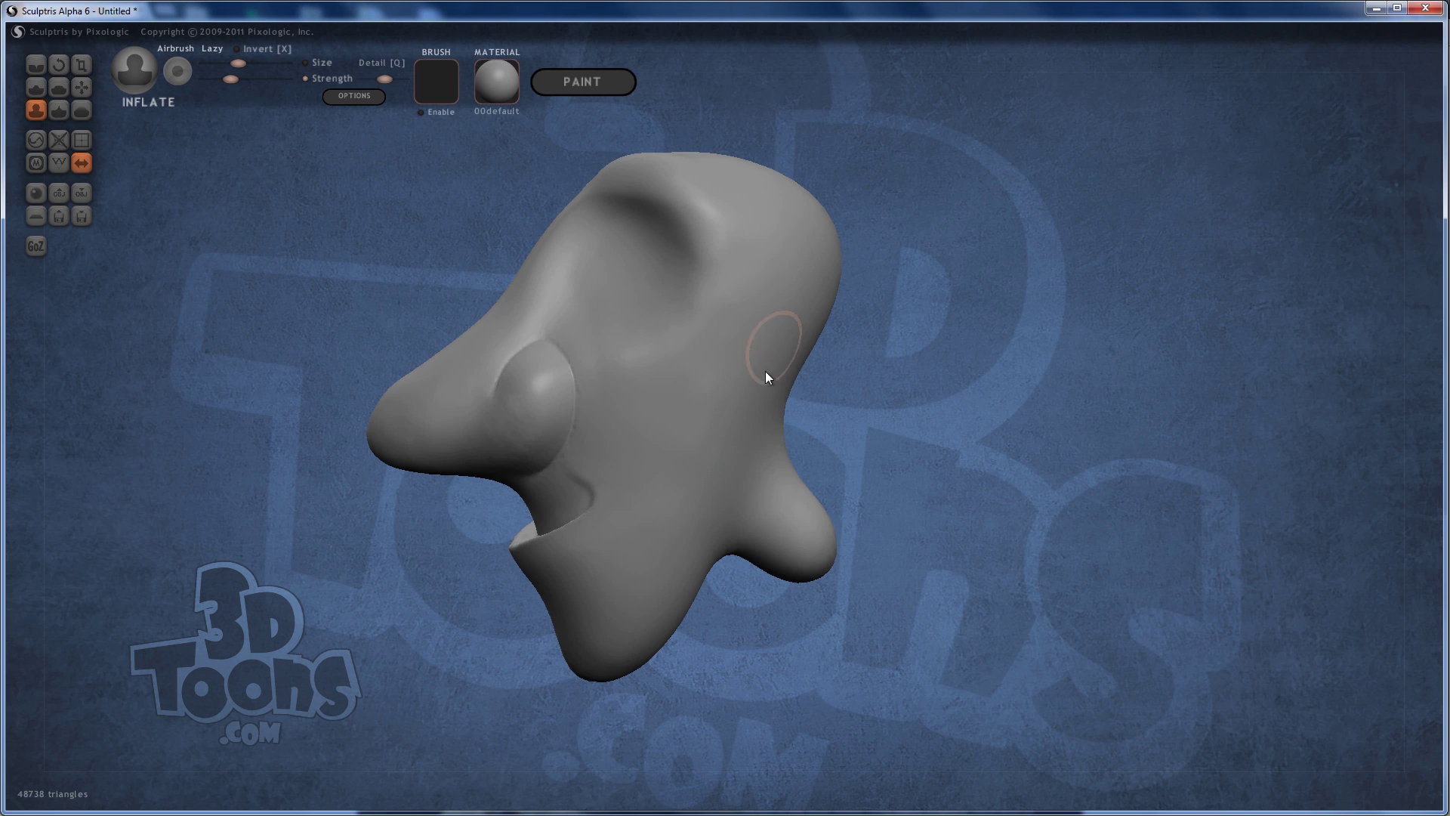
right_drag(750, 408, 746, 398)
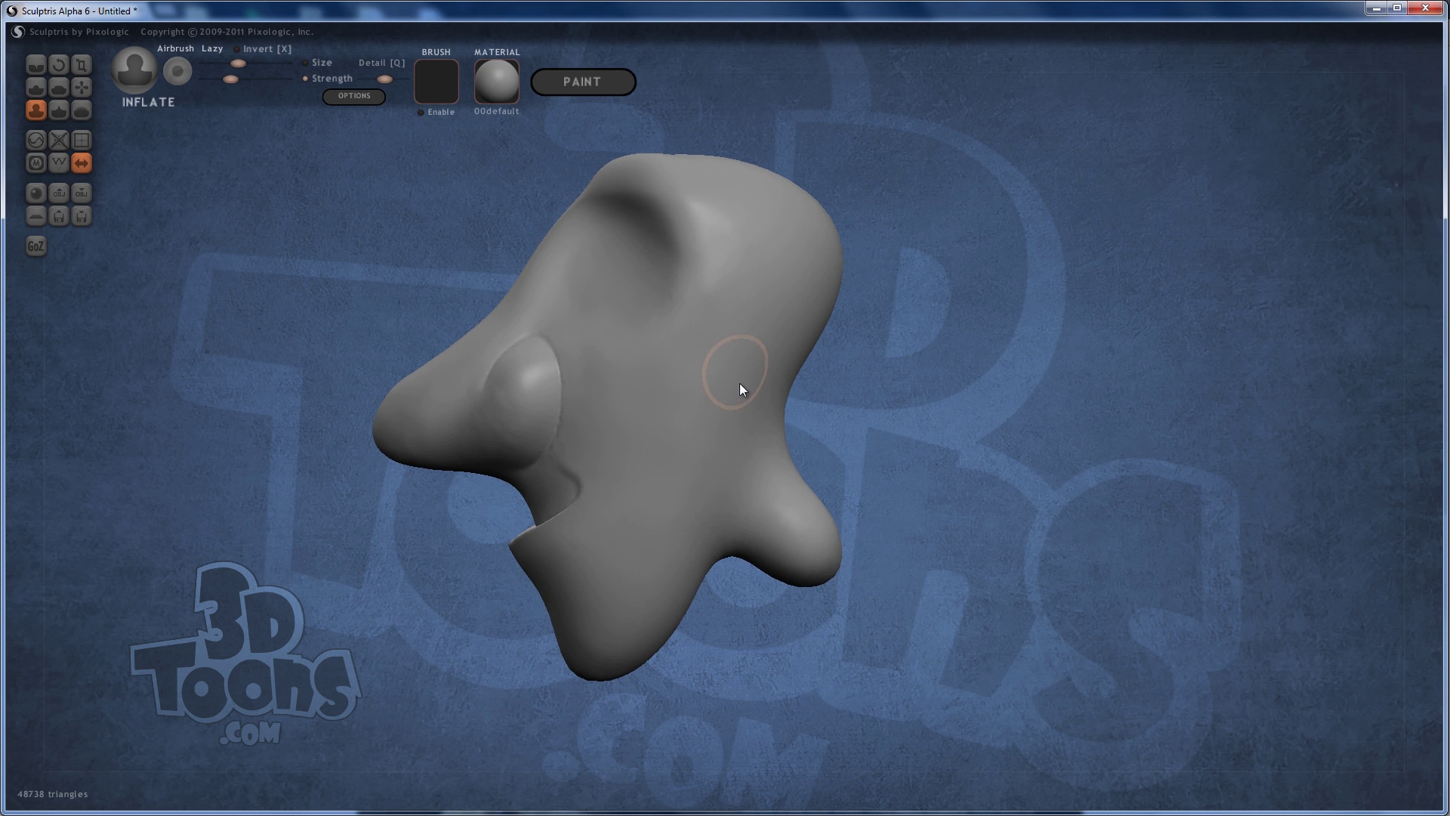
- Pull an ear out of the side of the head with the Grab brush, undoing the thin first pull and enlarging the brush
scroll(741, 397, down, 2)
click(81, 86)
right_drag(668, 434, 755, 425)
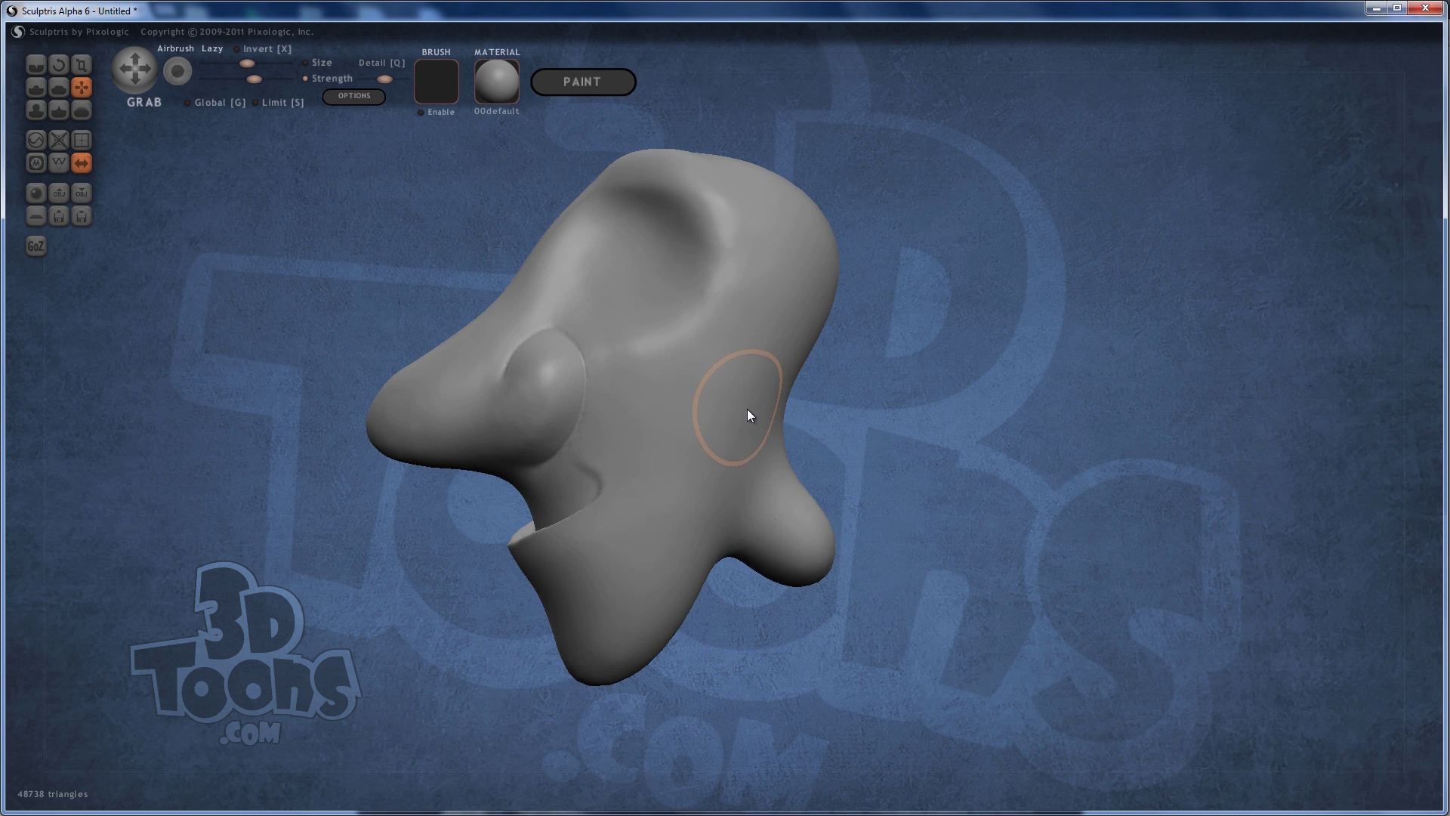
scroll(760, 396, down, 4)
mouse_move(760, 388)
right_down()
mouse_move(785, 379)
mouse_move(770, 387)
mouse_move(822, 416)
mouse_move(847, 361)
mouse_move(847, 385)
mouse_move(814, 406)
right_up()
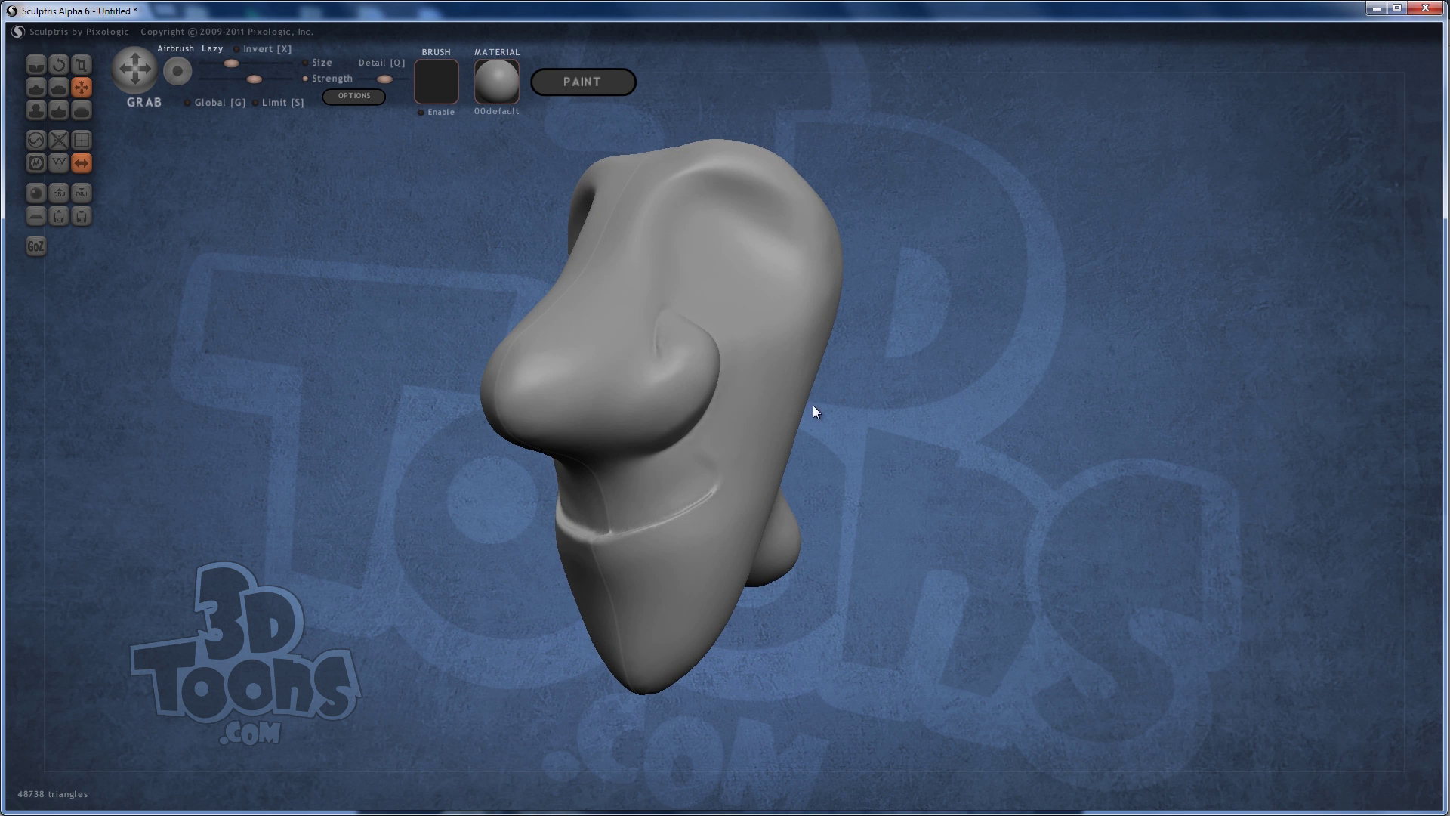
drag(810, 381, 881, 403)
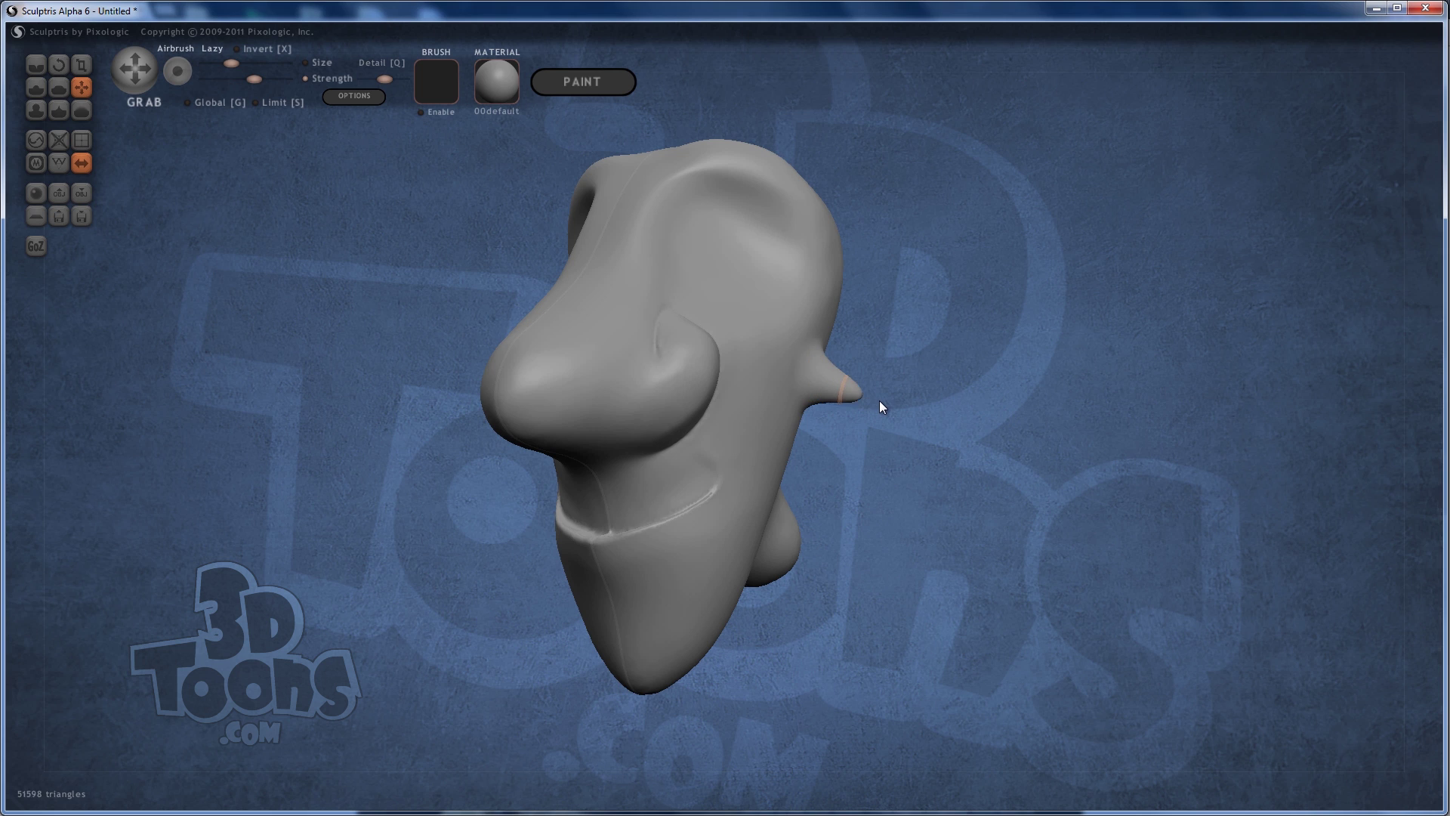
key(ctrl+z)
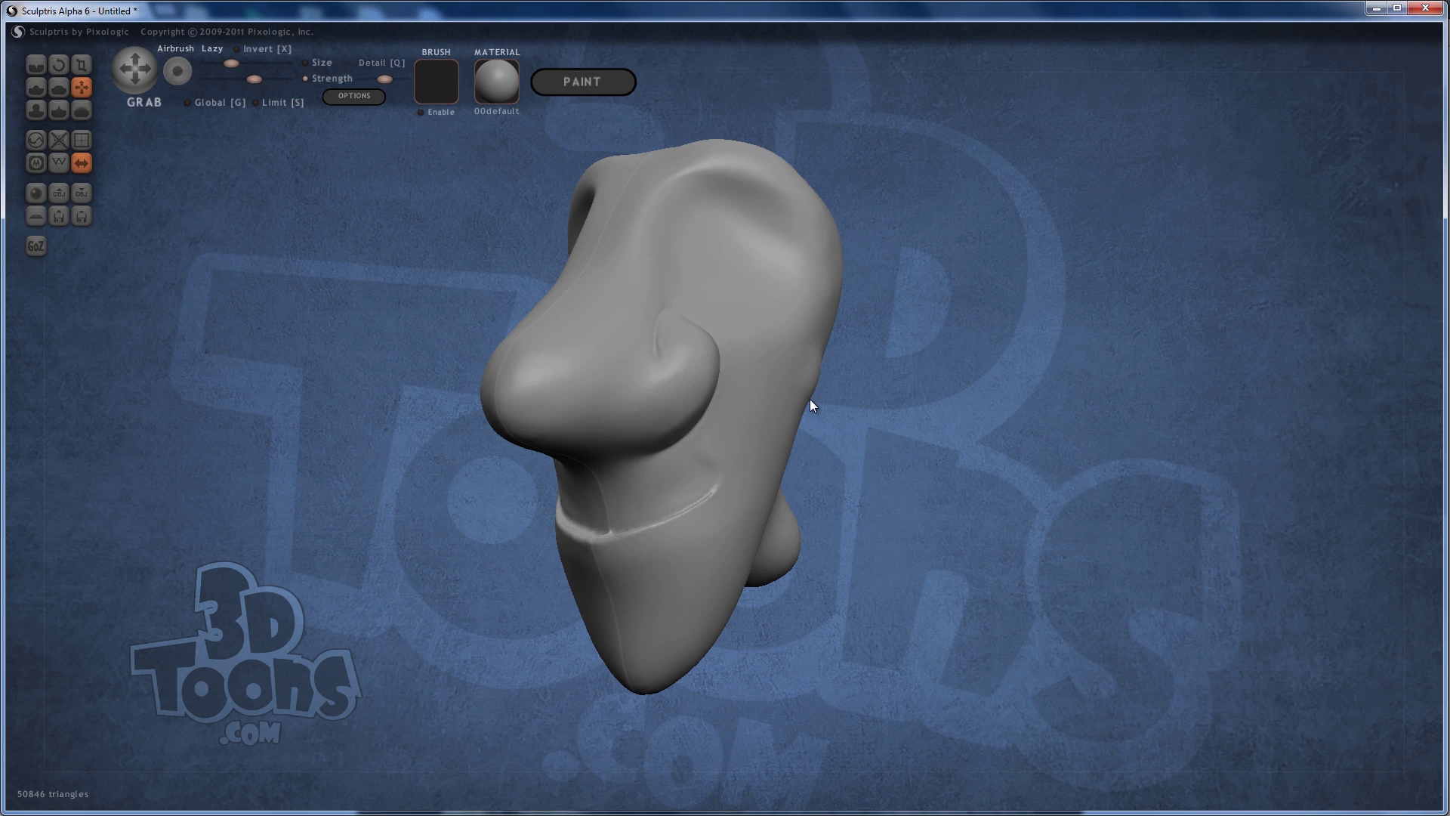
scroll(808, 398, up, 2)
mouse_move(799, 407)
mouse_down()
mouse_move(855, 423)
mouse_move(1016, 355)
mouse_move(793, 365)
mouse_move(931, 389)
mouse_move(852, 393)
mouse_move(820, 444)
mouse_move(825, 480)
mouse_move(842, 423)
mouse_move(743, 443)
mouse_move(773, 389)
mouse_move(786, 437)
mouse_move(750, 462)
mouse_move(770, 440)
mouse_up()
mouse_move(770, 440)
right_down()
mouse_move(700, 408)
mouse_move(526, 422)
mouse_move(827, 415)
mouse_move(798, 433)
mouse_move(834, 432)
right_up()
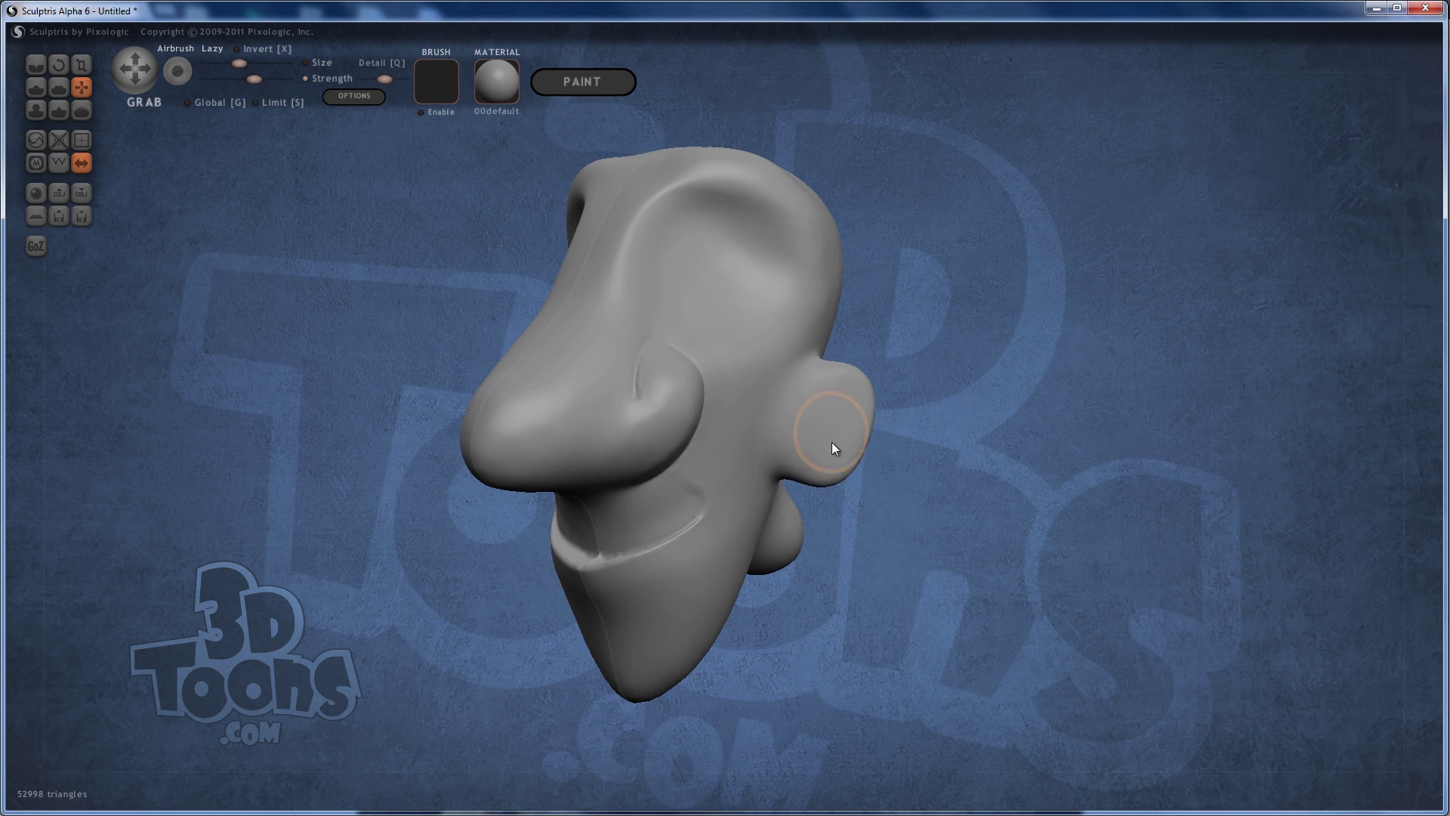
- Widen the ear outward and shape its upper edge with the Grab brush
mouse_move(834, 432)
mouse_down()
mouse_move(809, 471)
mouse_move(861, 397)
mouse_move(843, 373)
mouse_move(867, 407)
mouse_up()
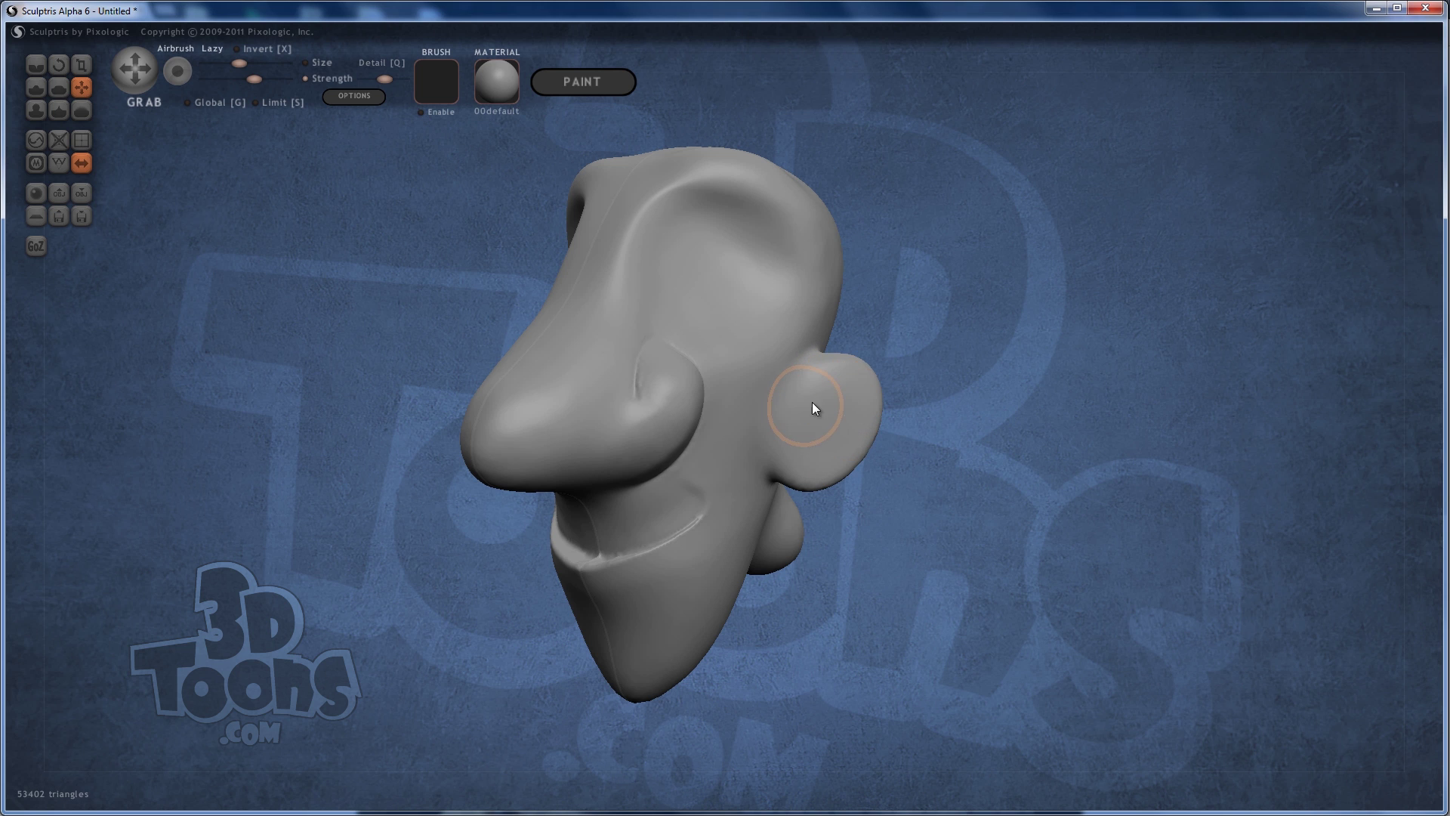
right_drag(813, 402, 752, 418)
drag(732, 420, 744, 384)
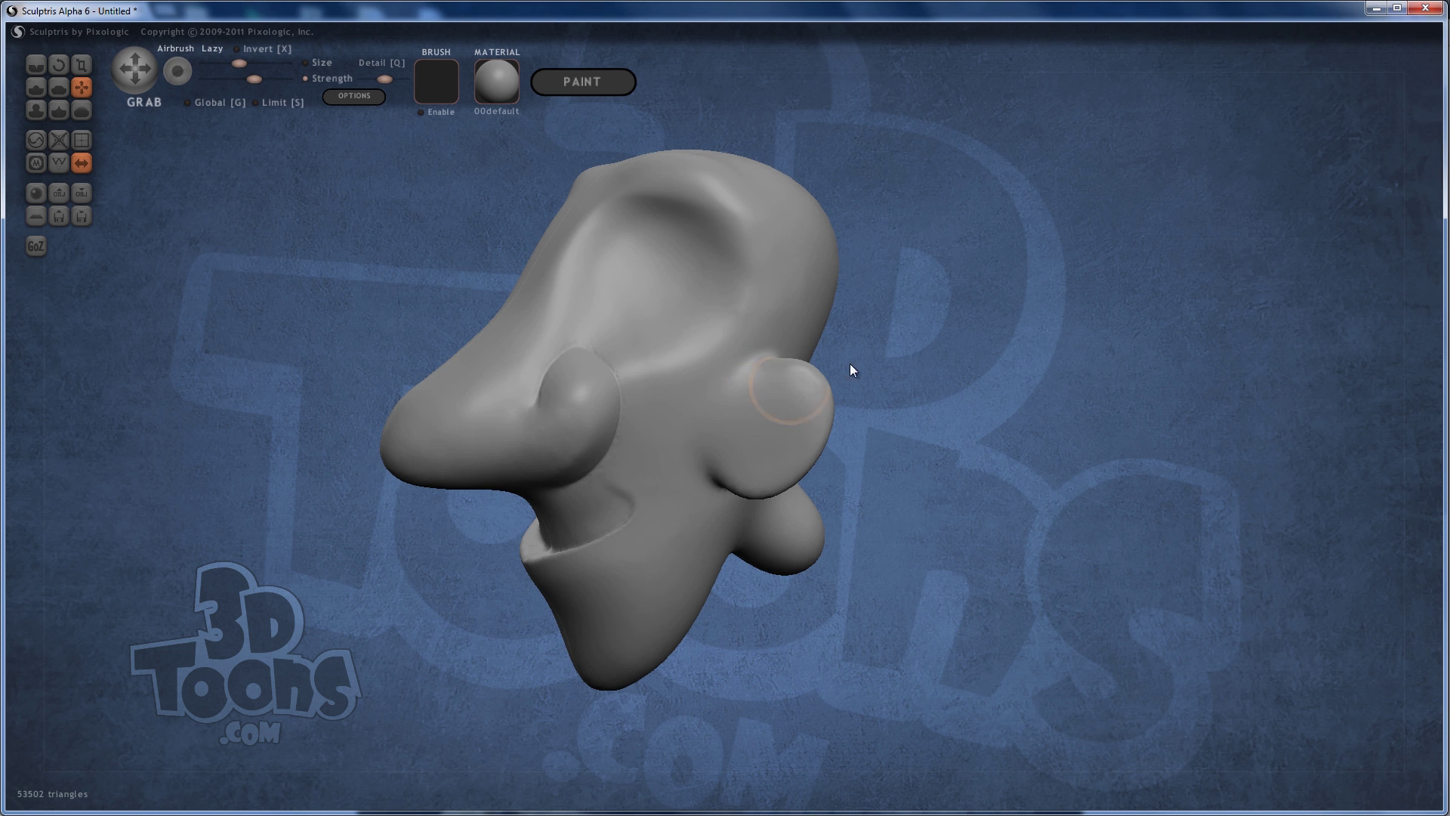
- Add a mirrored pair of sphere objects to the scene over the eye sockets
mouse_move(851, 365)
right_down()
mouse_move(777, 338)
mouse_move(625, 372)
mouse_move(838, 356)
mouse_move(874, 346)
mouse_move(882, 322)
mouse_move(1084, 360)
mouse_move(936, 326)
right_up()
scroll(913, 337, up, 2)
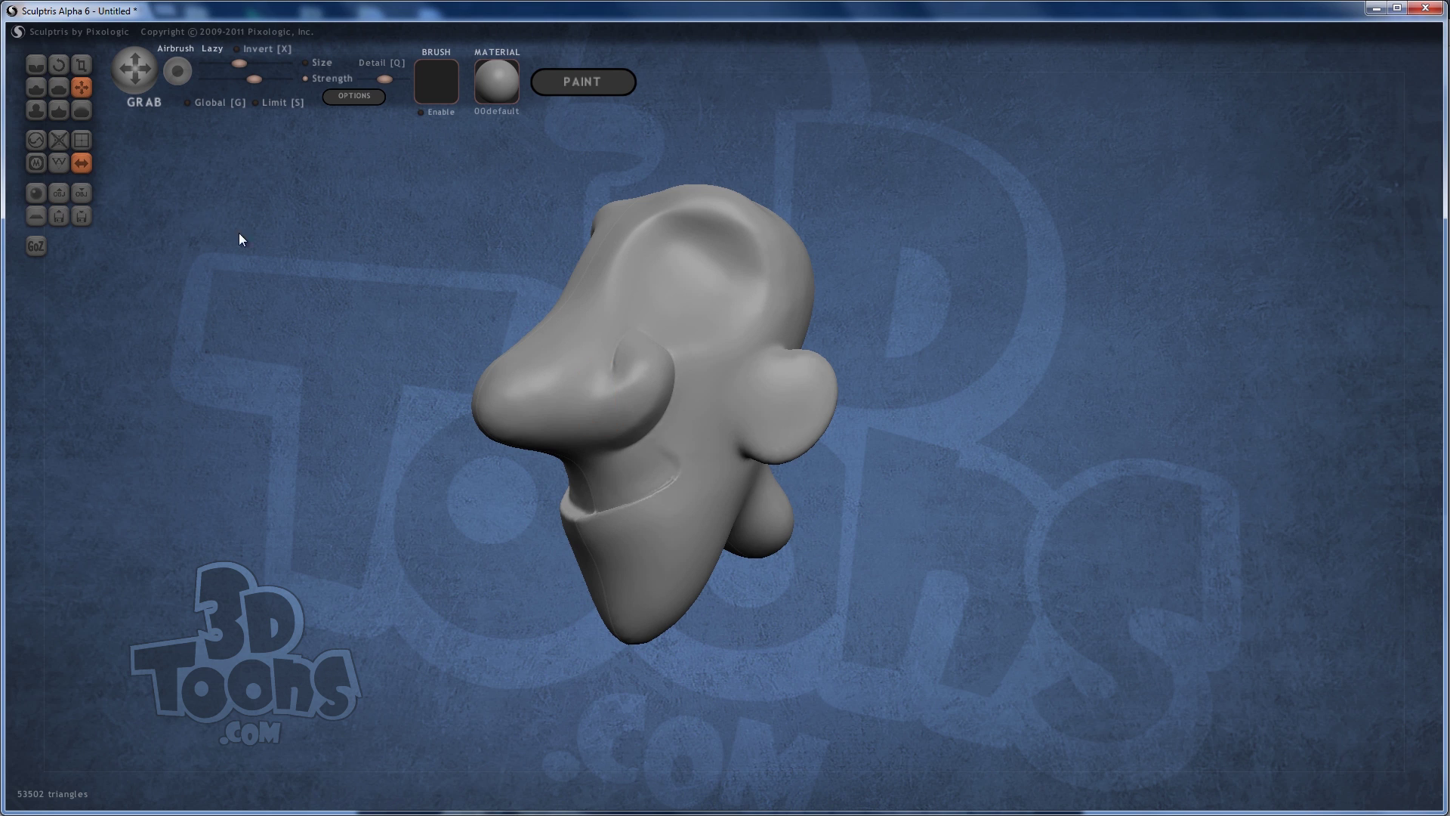
click(36, 194)
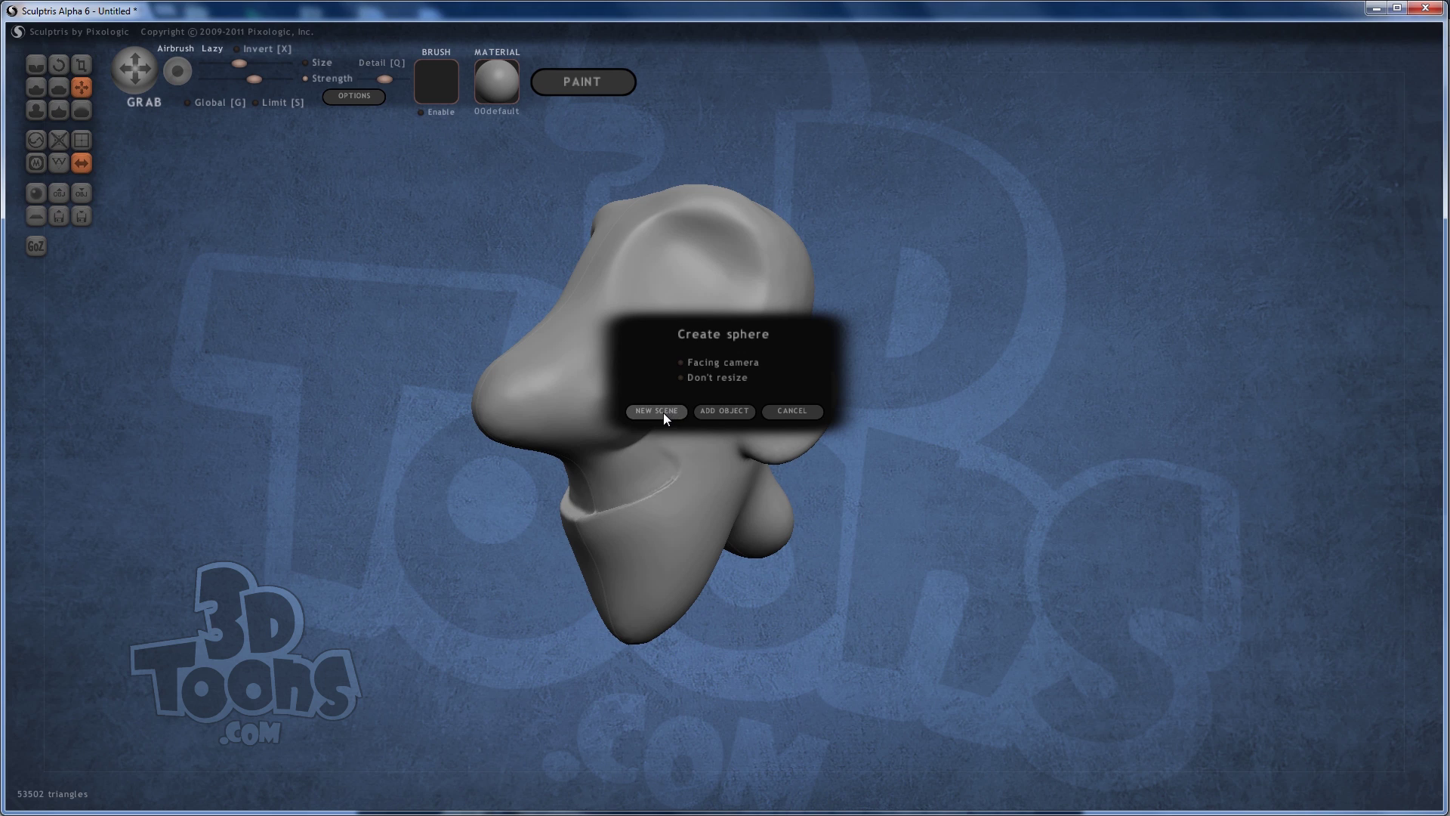
click(724, 411)
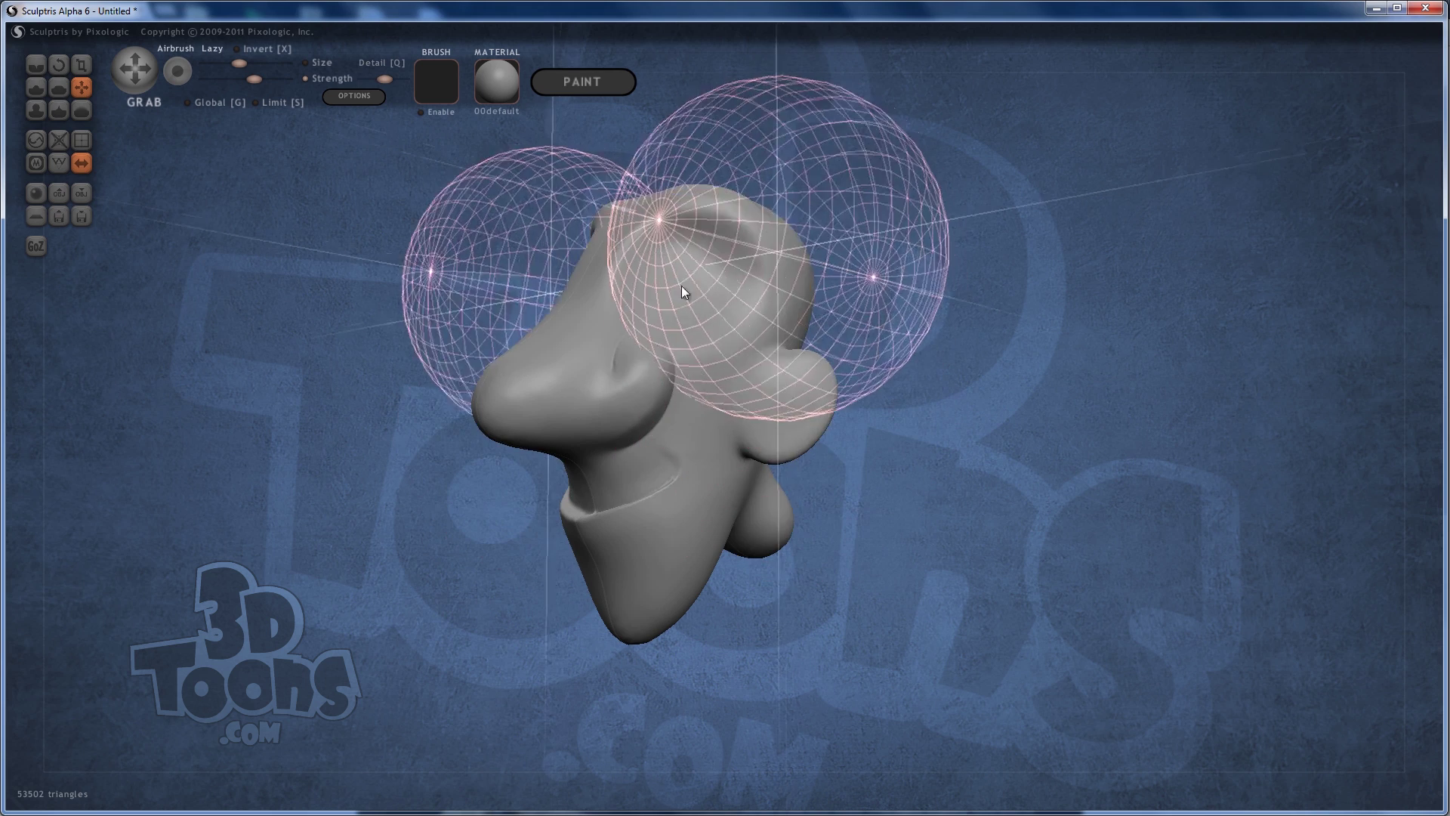
right_drag(597, 388, 719, 296)
click(719, 296)
mouse_move(1029, 489)
right_down()
mouse_move(1110, 492)
mouse_move(1062, 475)
mouse_move(1042, 489)
right_up()
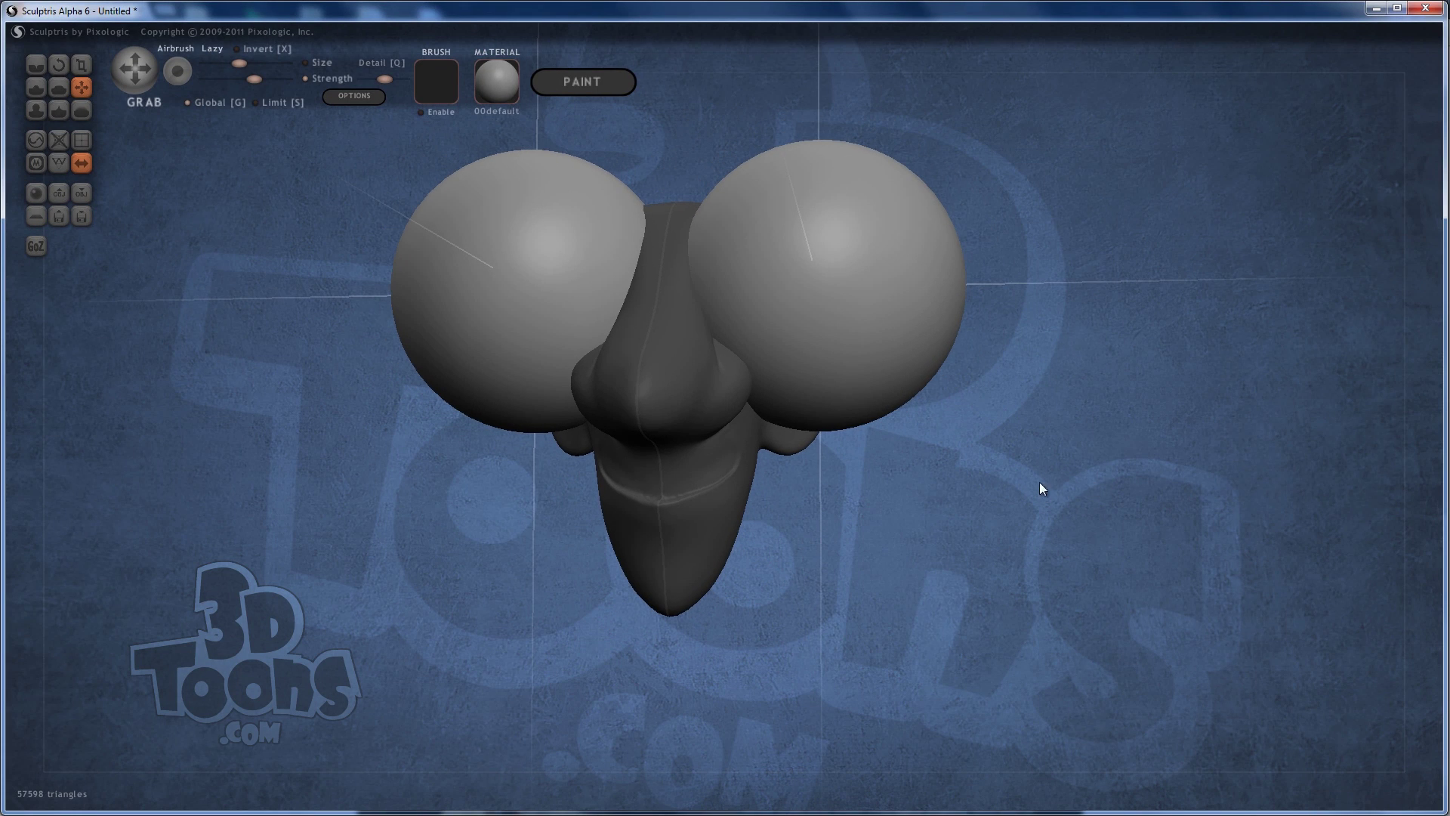
- Scale the mirrored spheres down uniformly to roughly eyeball size
click(82, 65)
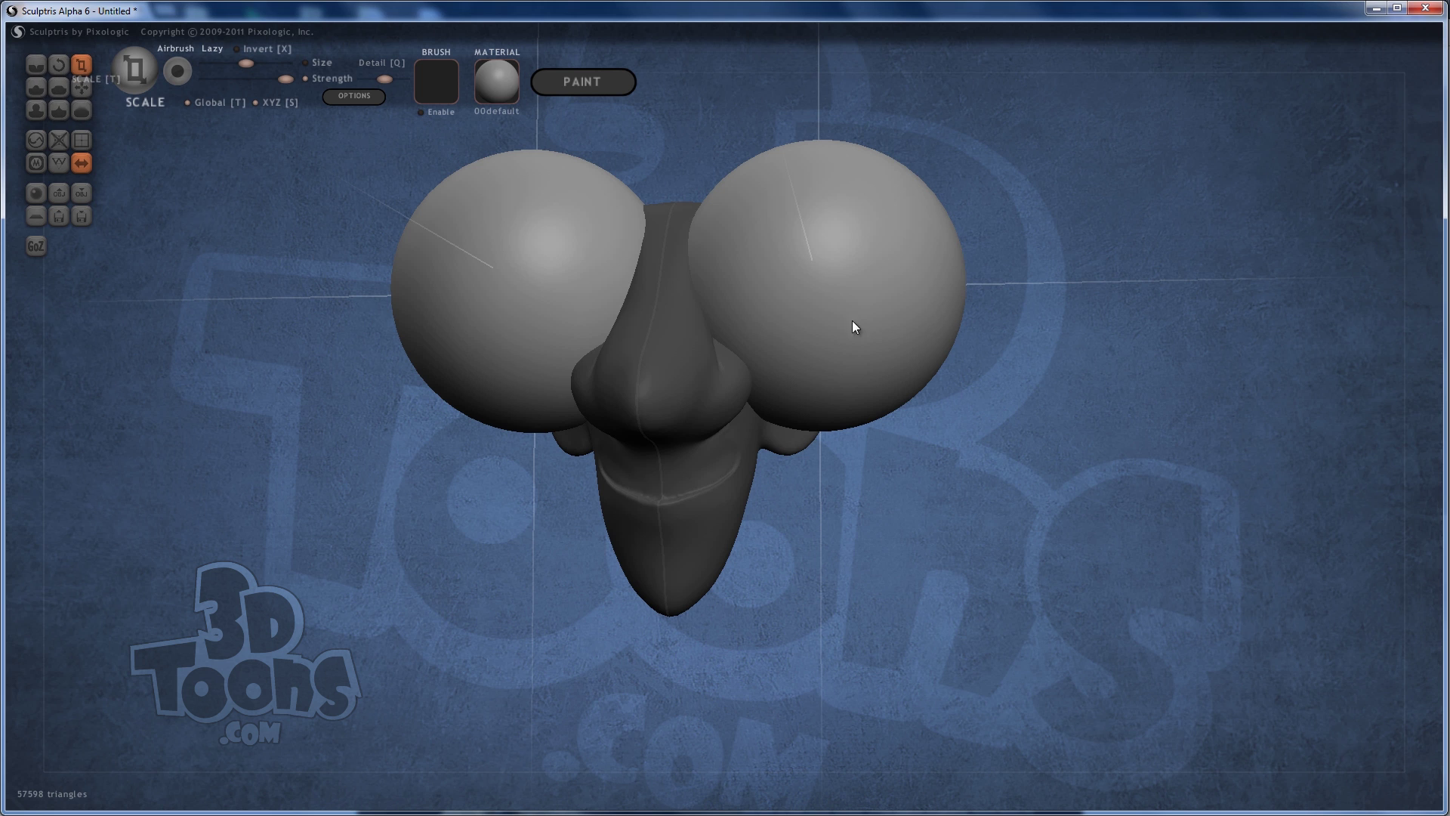
drag(851, 287, 690, 327)
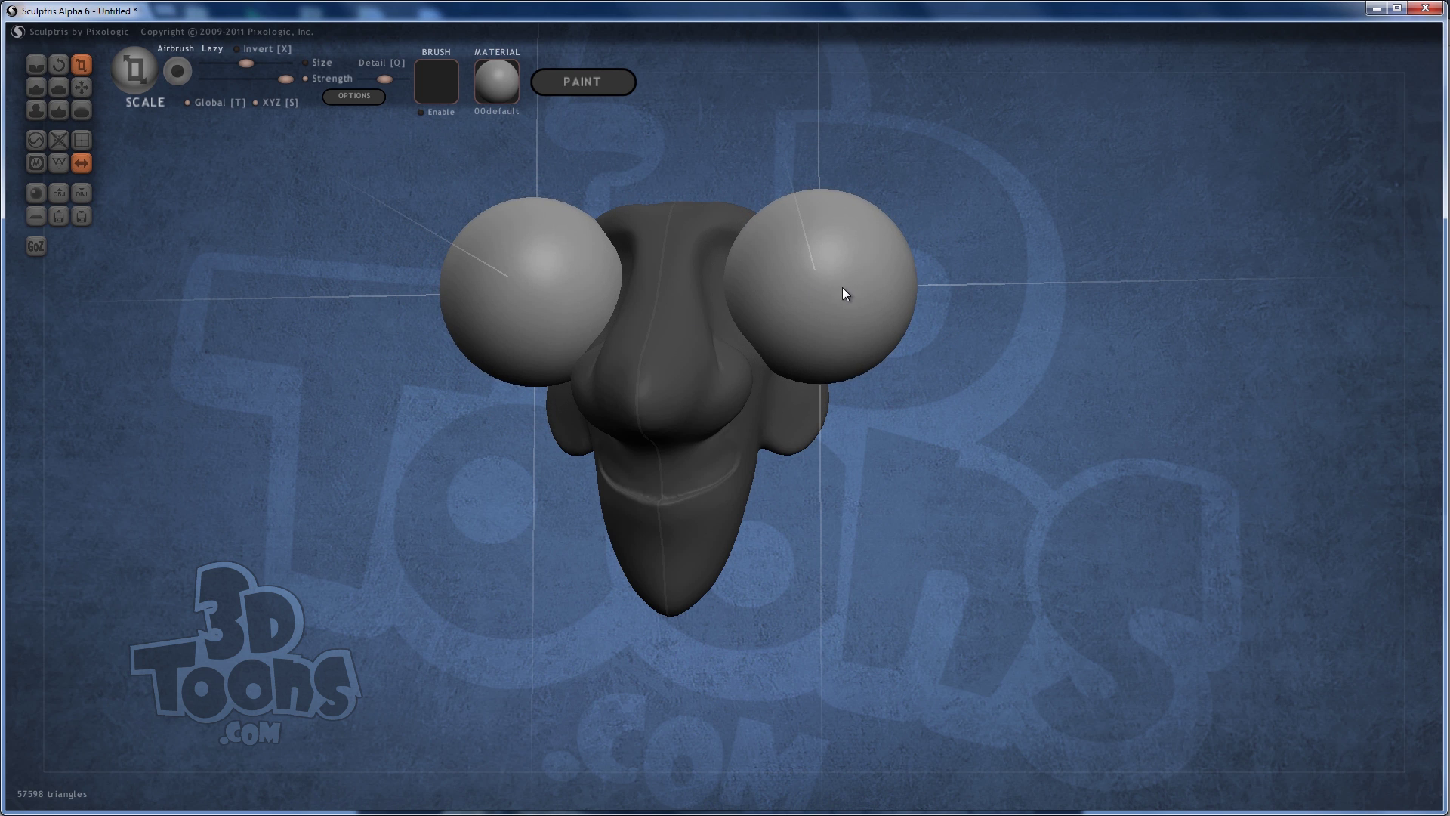
drag(841, 287, 726, 318)
drag(826, 287, 767, 307)
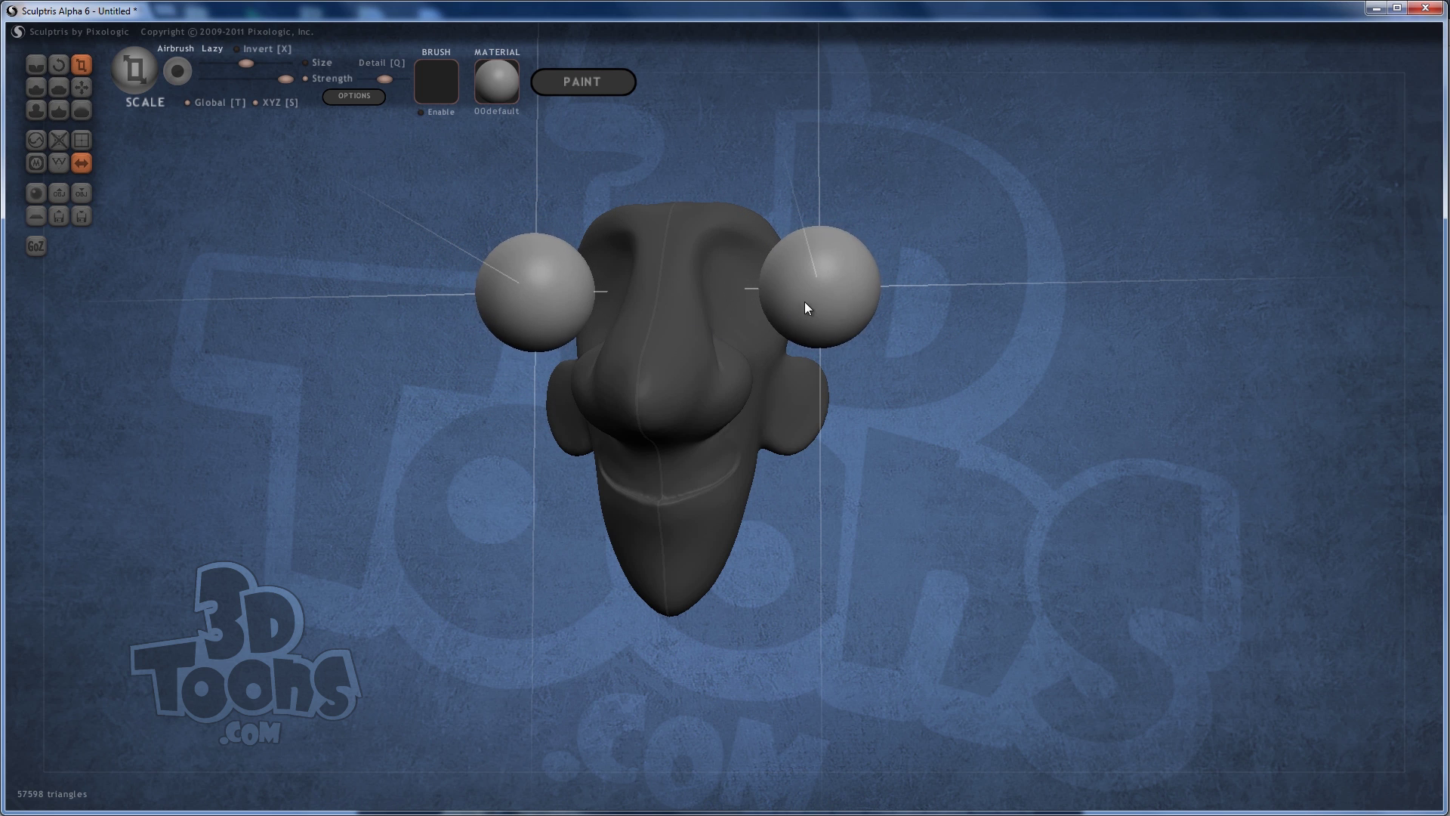
- Move the mirrored spheres inward and back into the eye sockets using Grab in Global mode
right_drag(838, 292, 441, 253)
click(82, 87)
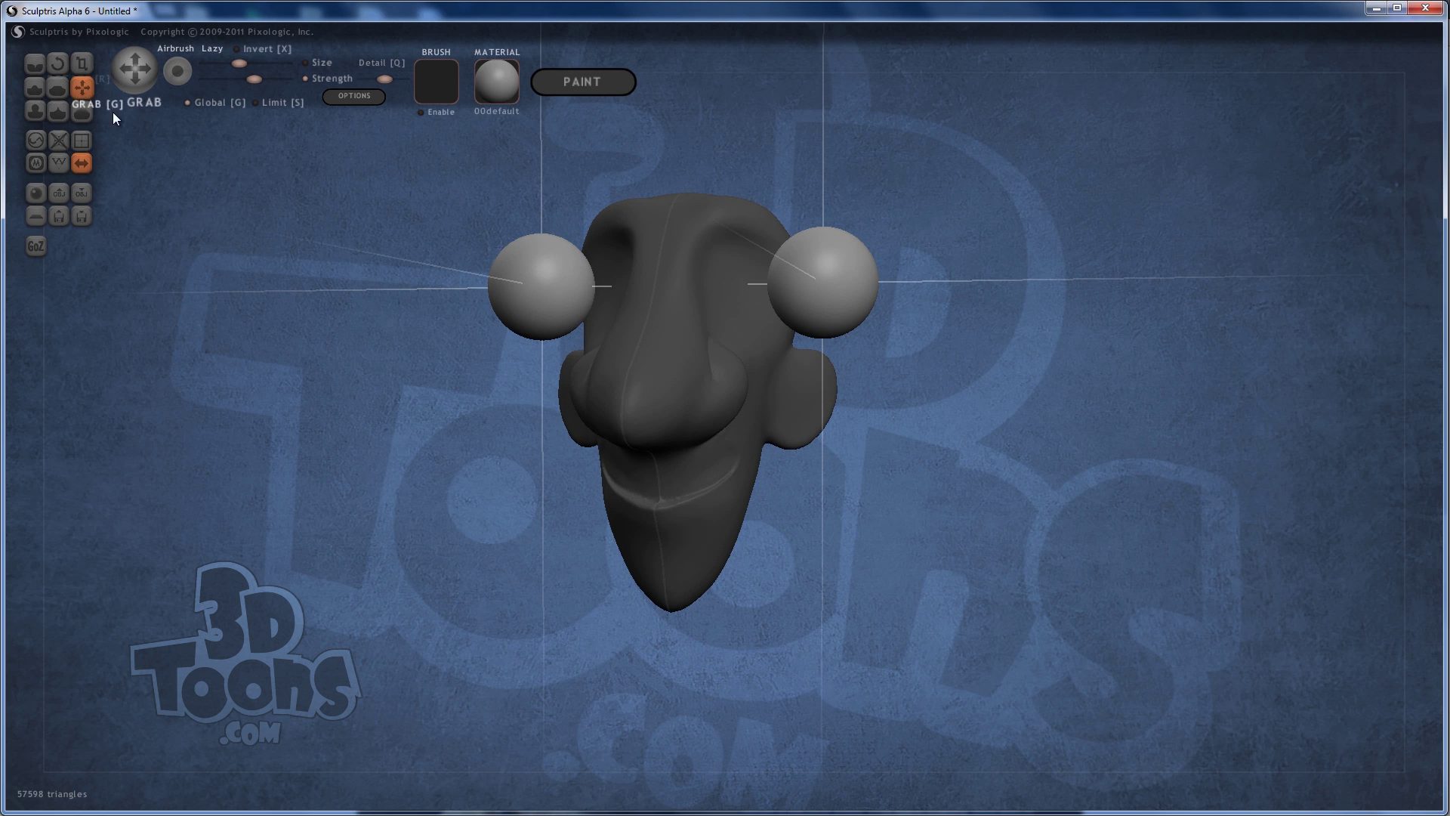
mouse_move(793, 304)
right_down()
mouse_move(831, 291)
mouse_move(790, 292)
right_up()
mouse_move(789, 291)
mouse_down()
mouse_move(713, 295)
mouse_move(727, 290)
mouse_up()
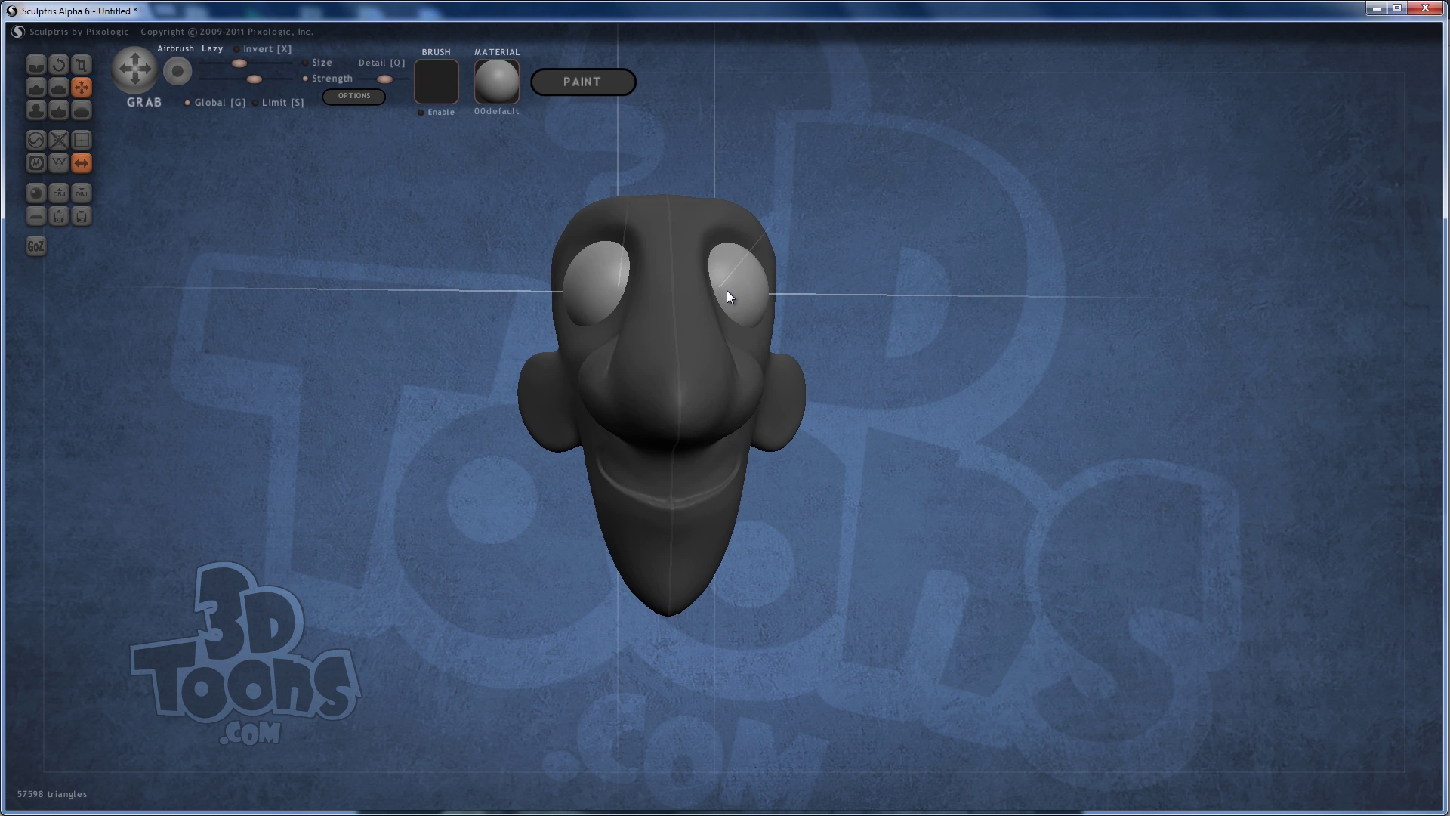
right_drag(862, 356, 758, 283)
drag(761, 285, 718, 301)
- Scale the eye spheres up slightly so they fill the sockets better
click(81, 66)
right_drag(717, 301, 889, 308)
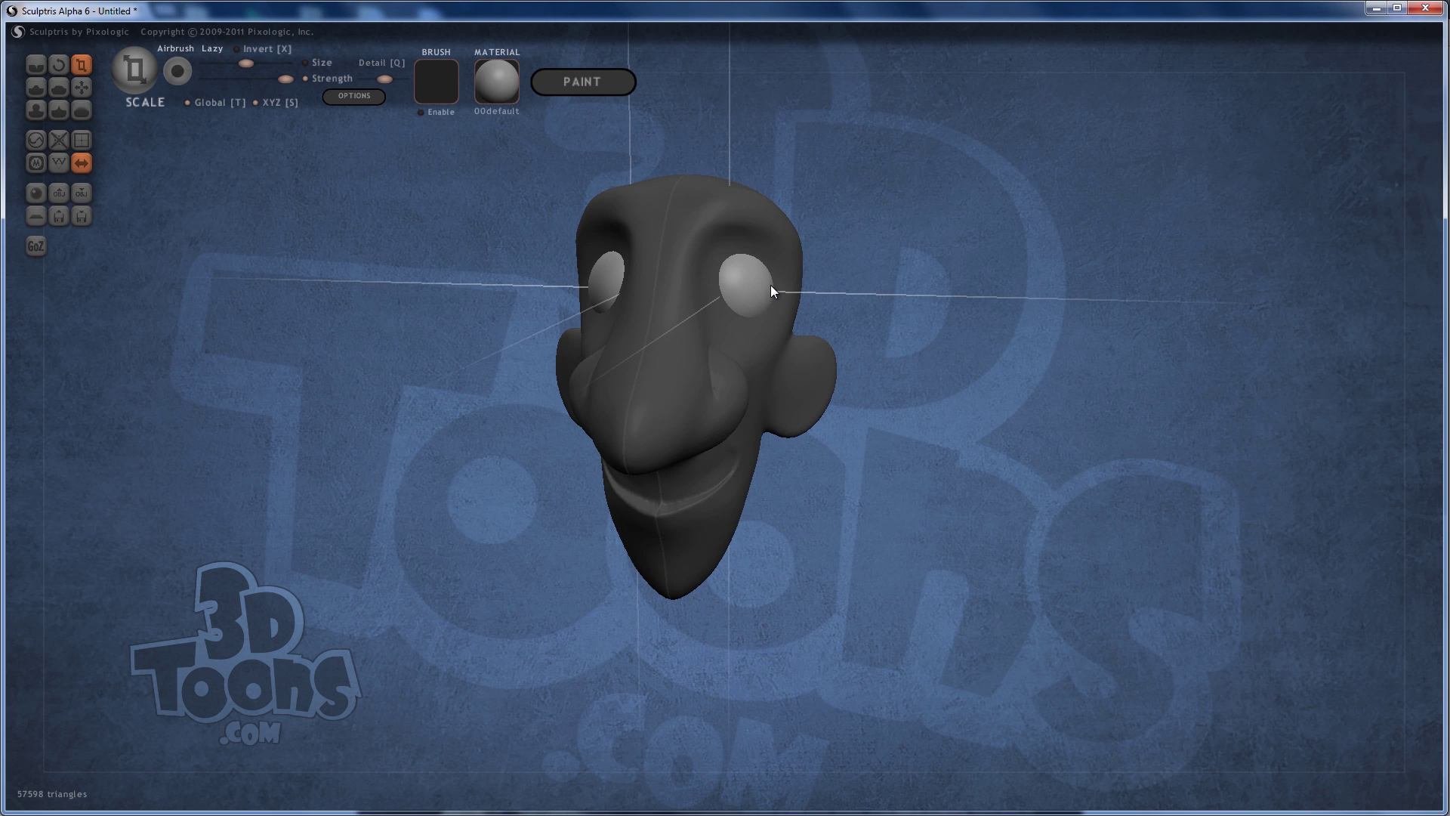
drag(771, 286, 802, 290)
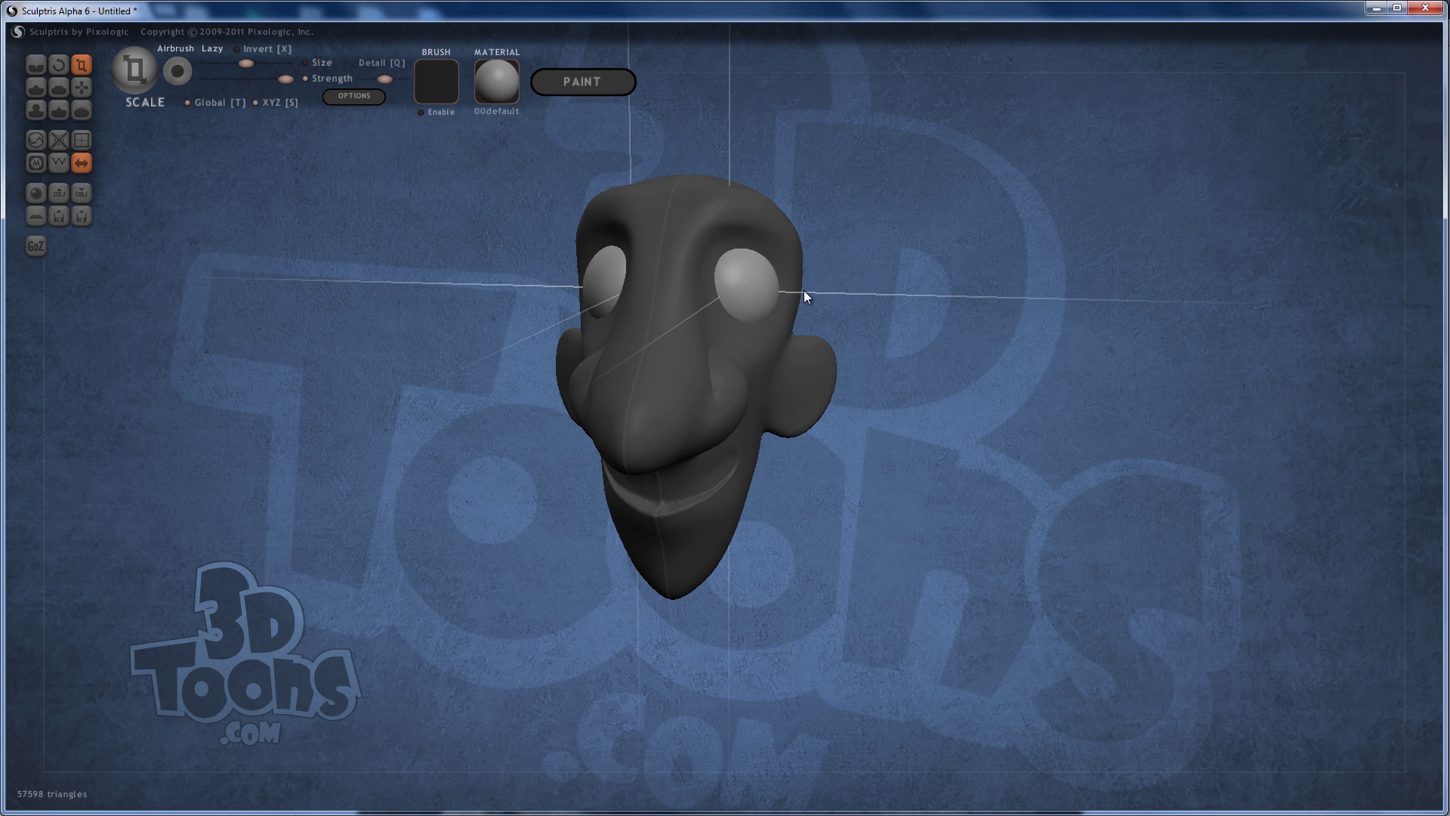
- Lock the selection on the head and build up an upper eyelid over the eyeball with the Draw brush
mouse_move(909, 237)
right_down()
mouse_move(835, 229)
mouse_move(990, 217)
mouse_move(881, 208)
mouse_move(890, 259)
mouse_move(848, 265)
mouse_move(882, 231)
mouse_move(861, 288)
mouse_move(932, 233)
mouse_move(919, 226)
mouse_move(905, 280)
mouse_move(893, 265)
mouse_move(906, 327)
mouse_move(896, 298)
mouse_move(952, 282)
mouse_move(904, 259)
right_up()
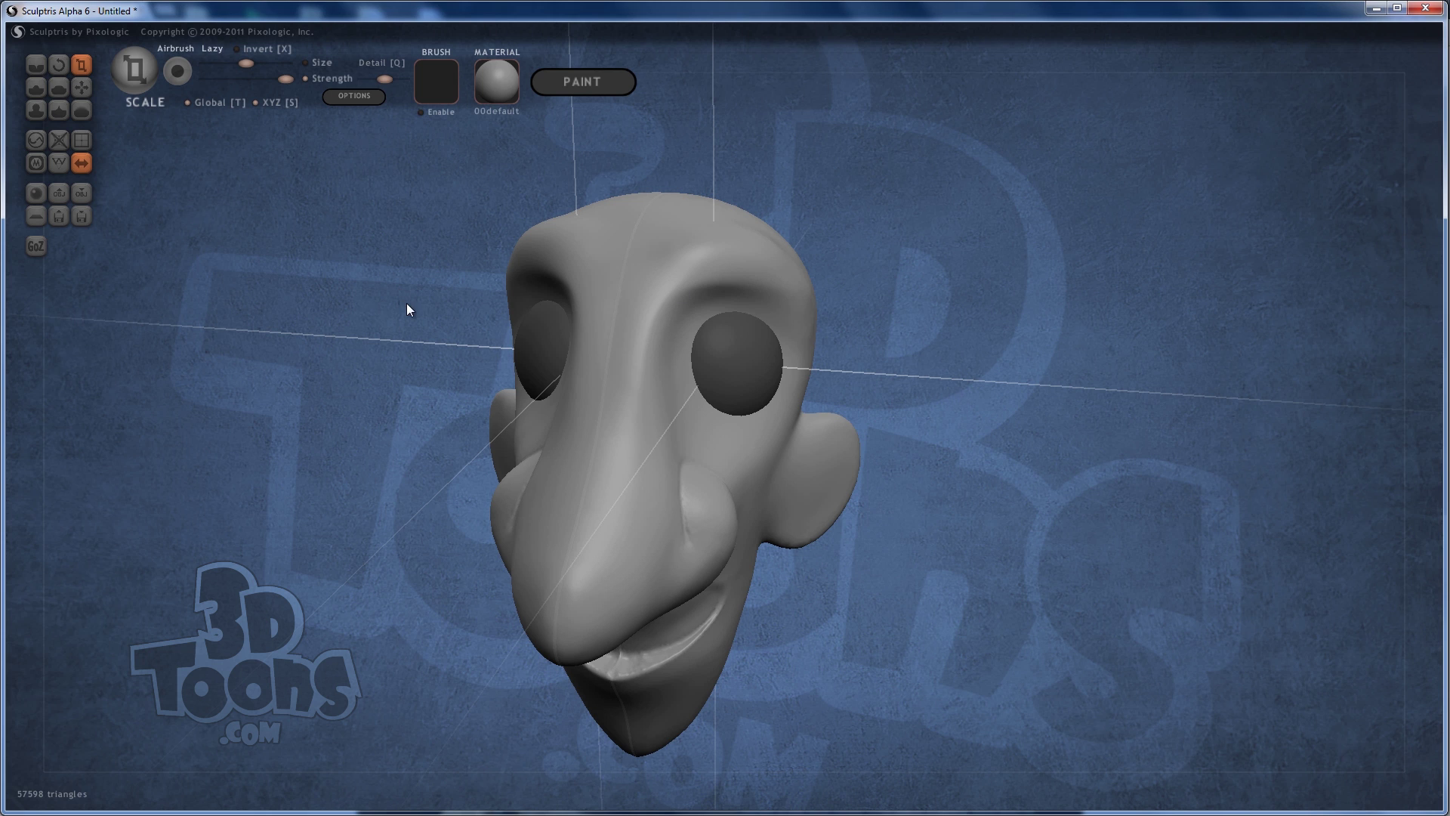
key(Return)
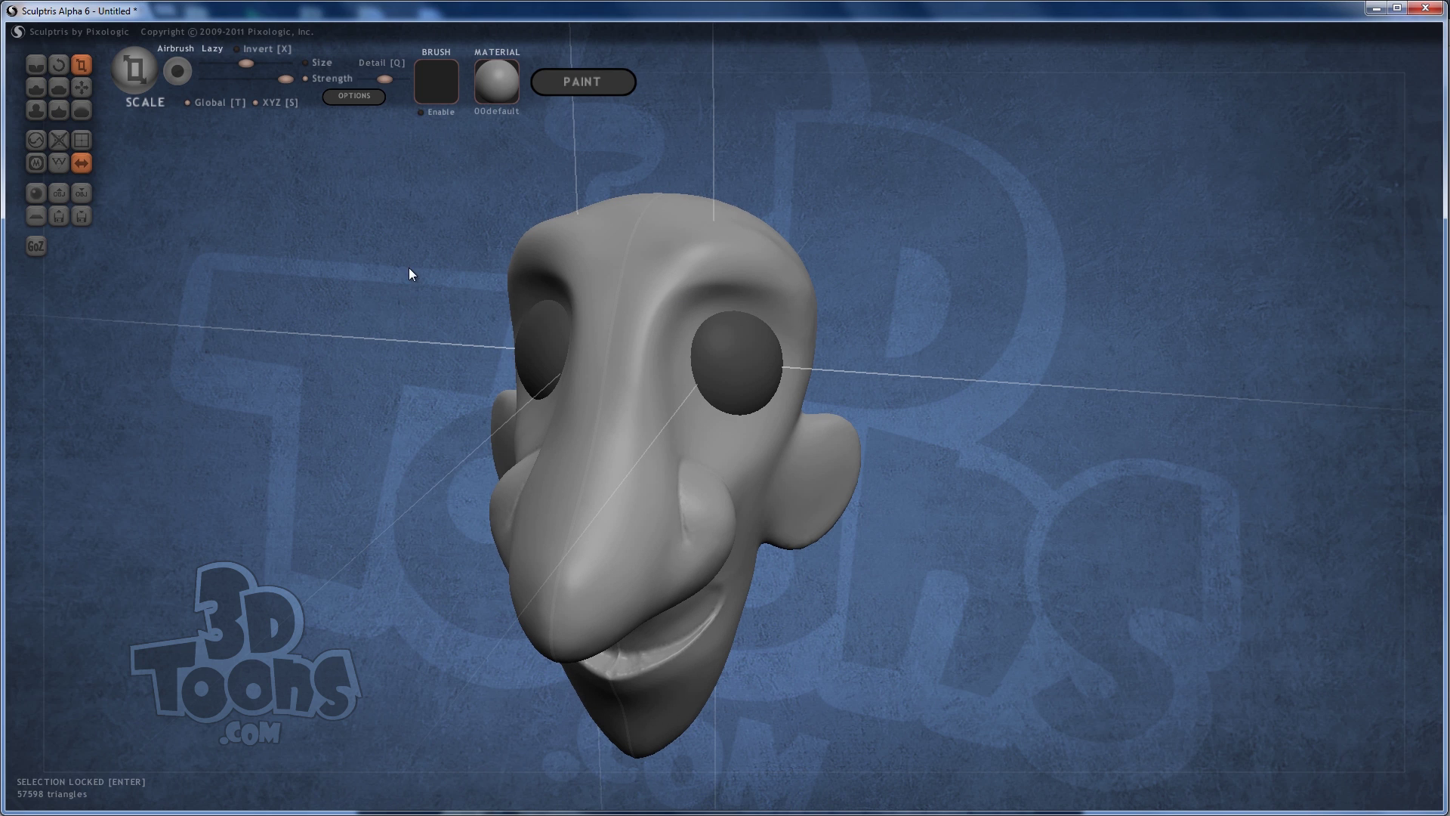
right_drag(409, 267, 402, 277)
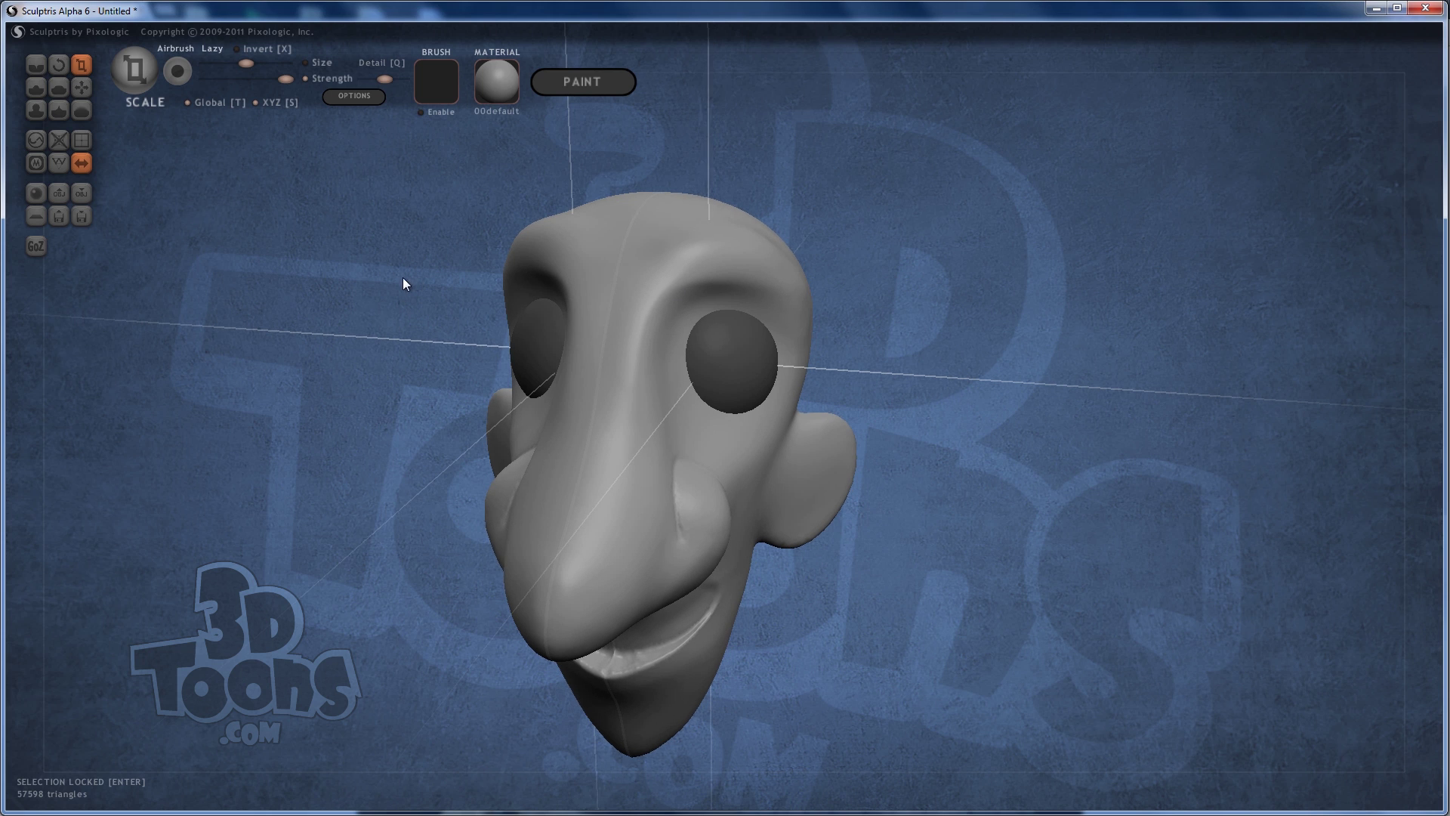
click(57, 89)
click(35, 87)
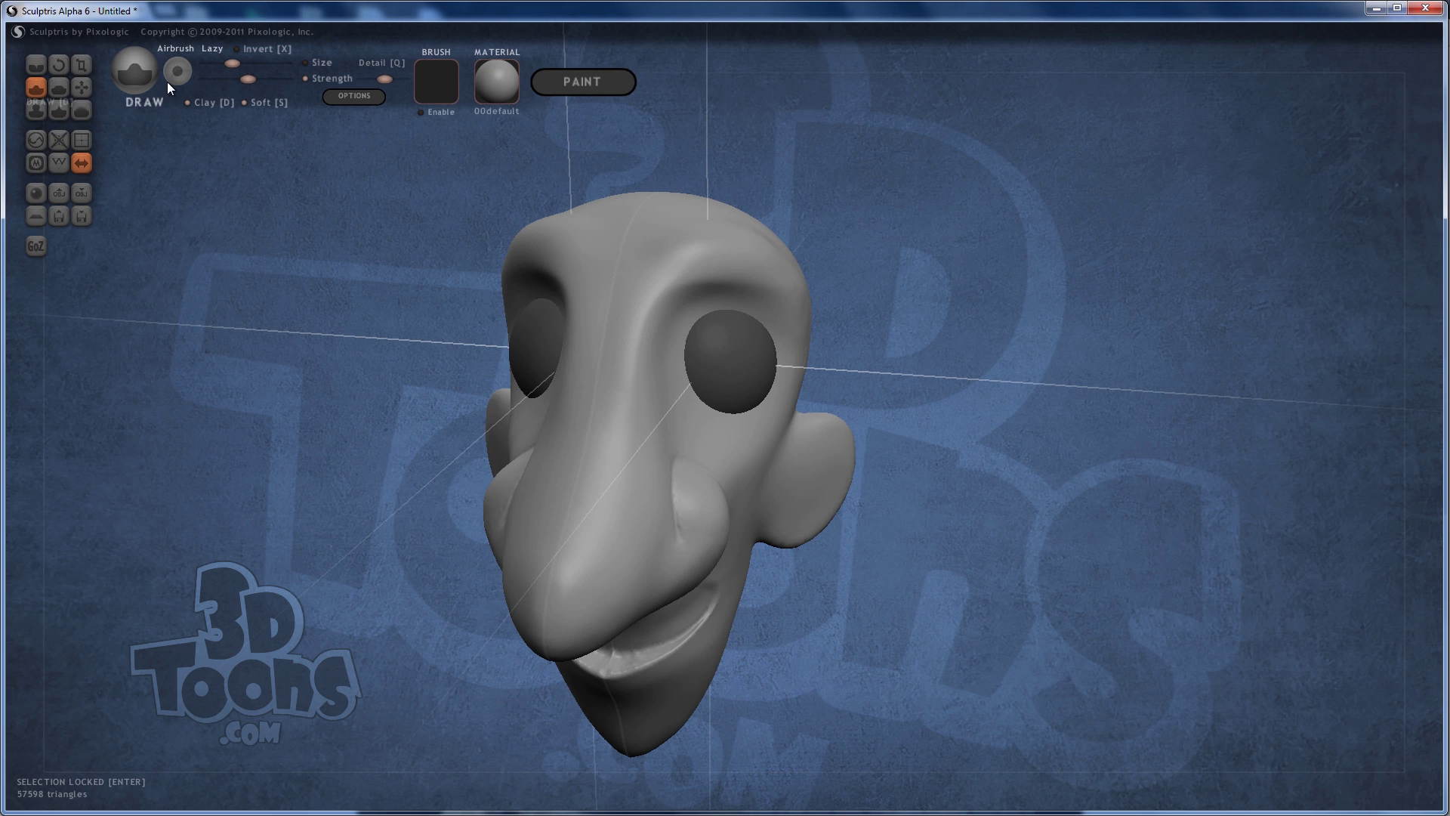
right_drag(783, 259, 834, 270)
scroll(833, 270, up, 3)
mouse_move(679, 338)
mouse_down()
mouse_move(702, 311)
mouse_move(758, 299)
mouse_move(813, 346)
mouse_move(741, 297)
mouse_move(690, 322)
mouse_move(771, 311)
mouse_move(819, 357)
mouse_move(778, 324)
mouse_move(697, 336)
mouse_move(767, 318)
mouse_move(795, 338)
mouse_move(702, 333)
mouse_move(773, 316)
mouse_move(808, 340)
mouse_move(754, 316)
mouse_move(705, 332)
mouse_up()
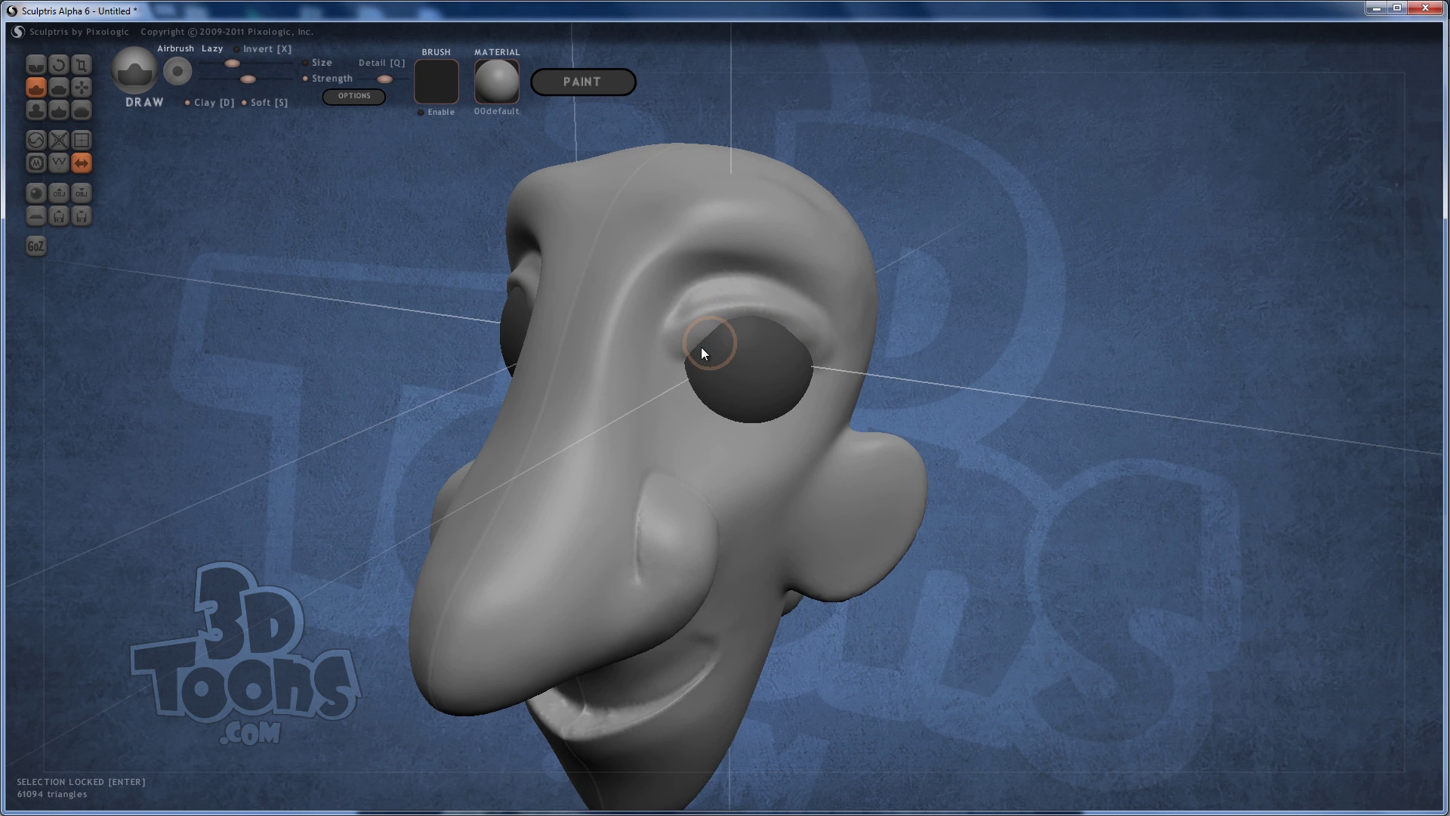
- Build up a lower eyelid beneath the eyeball with Draw brush strokes, shaping it toward both eye corners
mouse_move(701, 352)
right_down()
mouse_move(761, 321)
mouse_move(832, 324)
mouse_move(729, 330)
mouse_move(697, 393)
right_up()
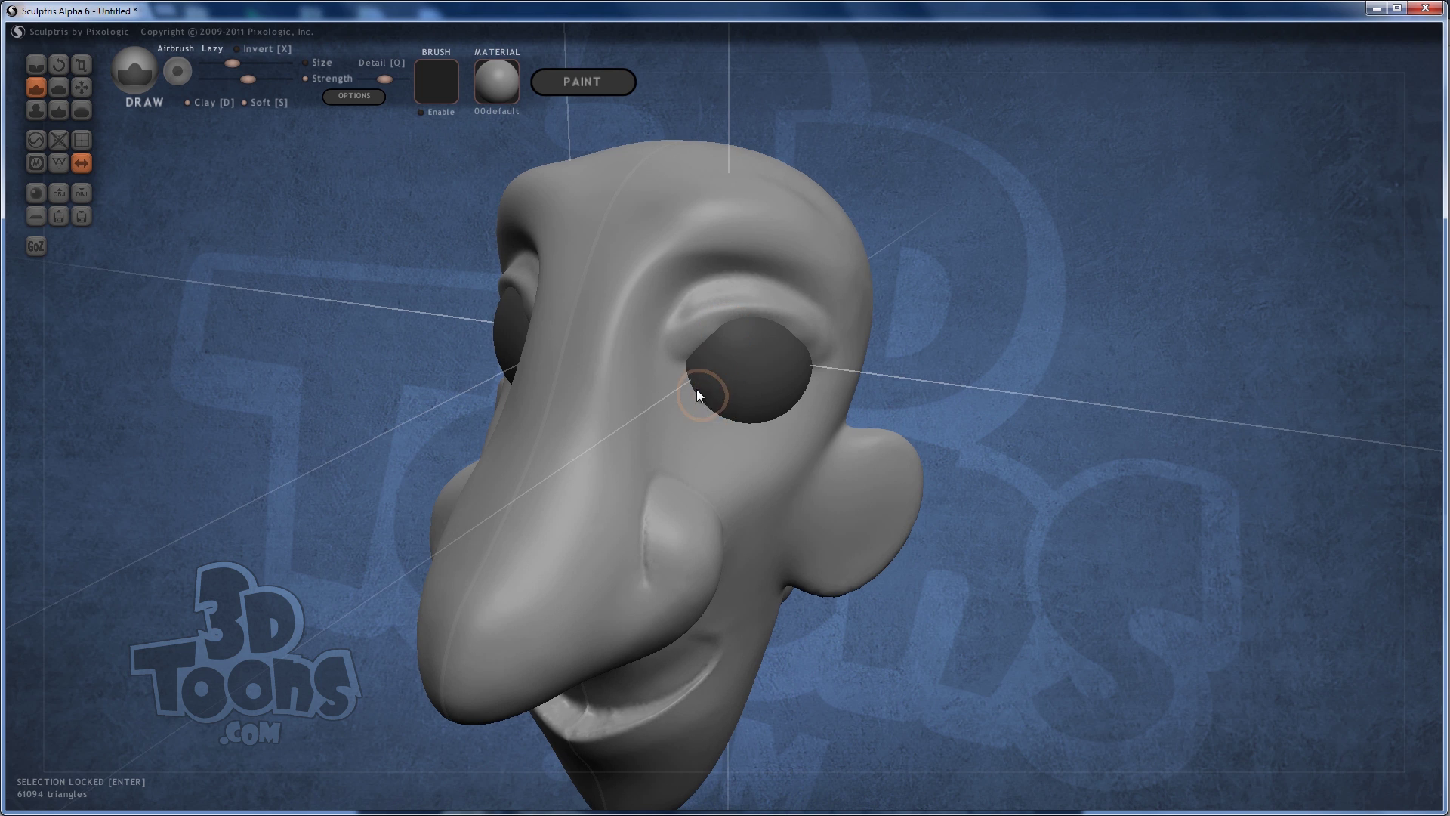
mouse_move(698, 390)
mouse_down()
mouse_move(732, 393)
mouse_move(702, 394)
mouse_up()
mouse_move(770, 429)
mouse_down()
mouse_move(811, 378)
mouse_move(752, 417)
mouse_move(700, 409)
mouse_move(693, 388)
mouse_move(786, 412)
mouse_move(815, 385)
mouse_move(737, 416)
mouse_move(695, 398)
mouse_up()
mouse_move(787, 409)
mouse_down()
mouse_move(813, 376)
mouse_move(774, 405)
mouse_move(691, 392)
mouse_move(723, 379)
mouse_up()
right_drag(723, 378, 701, 373)
mouse_move(701, 373)
mouse_down()
mouse_move(778, 398)
mouse_move(738, 369)
mouse_up()
mouse_move(738, 369)
right_down()
mouse_move(874, 314)
mouse_move(793, 343)
mouse_move(738, 385)
right_up()
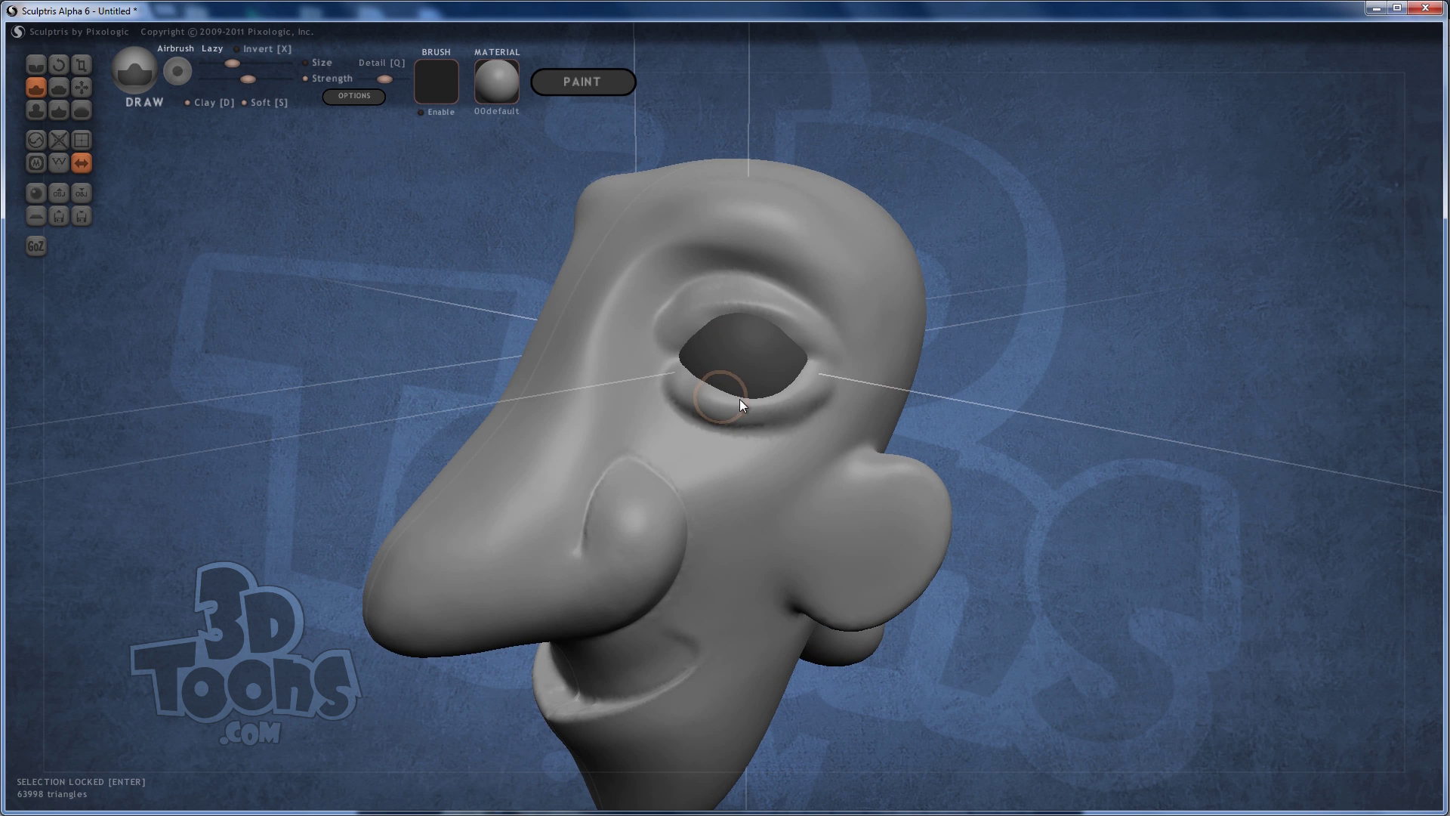
drag(741, 401, 778, 379)
right_drag(780, 399, 757, 361)
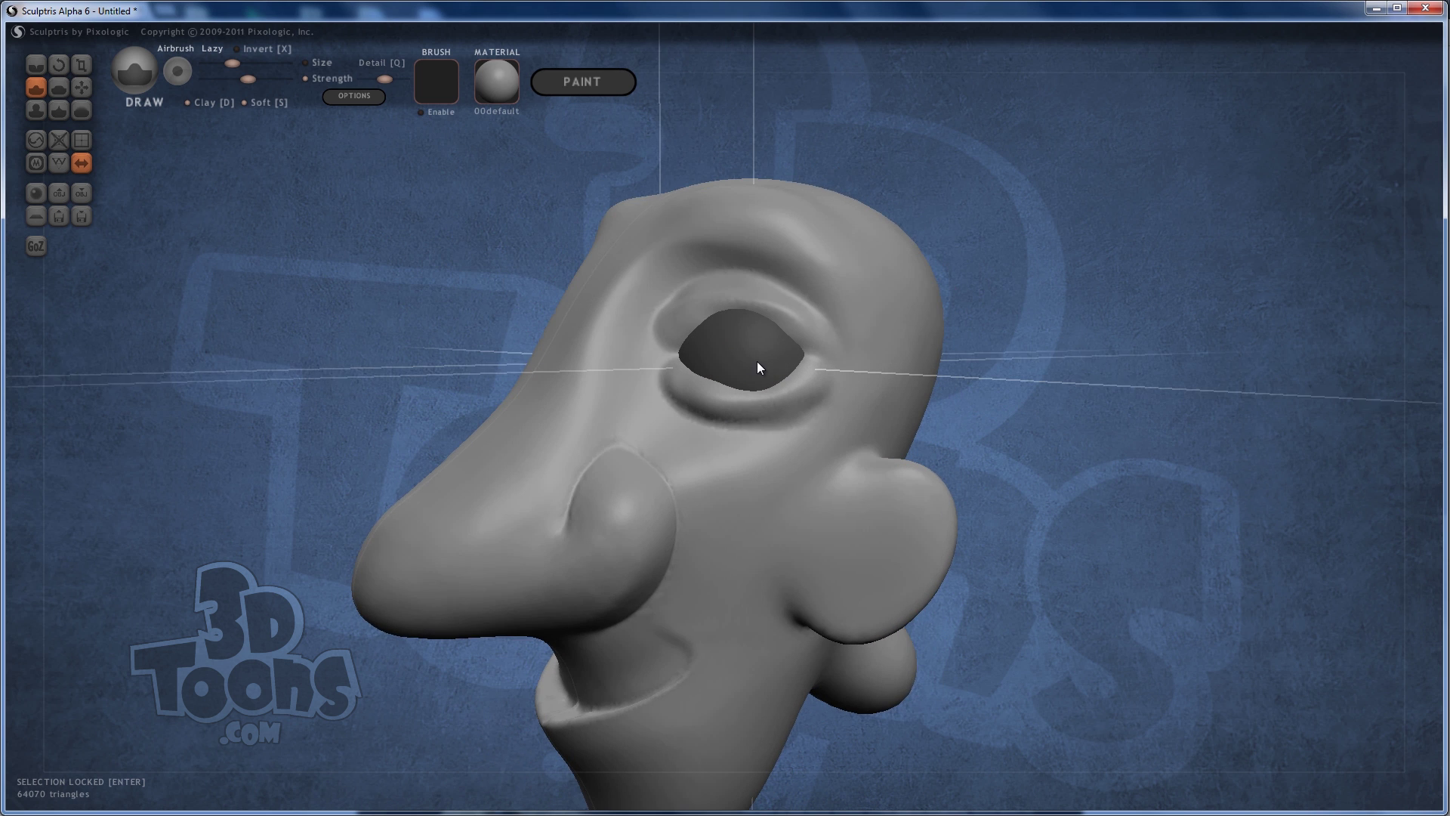
- Reshape the upper eyelid around the eye opening using the Grab tool with Global turned off
click(82, 87)
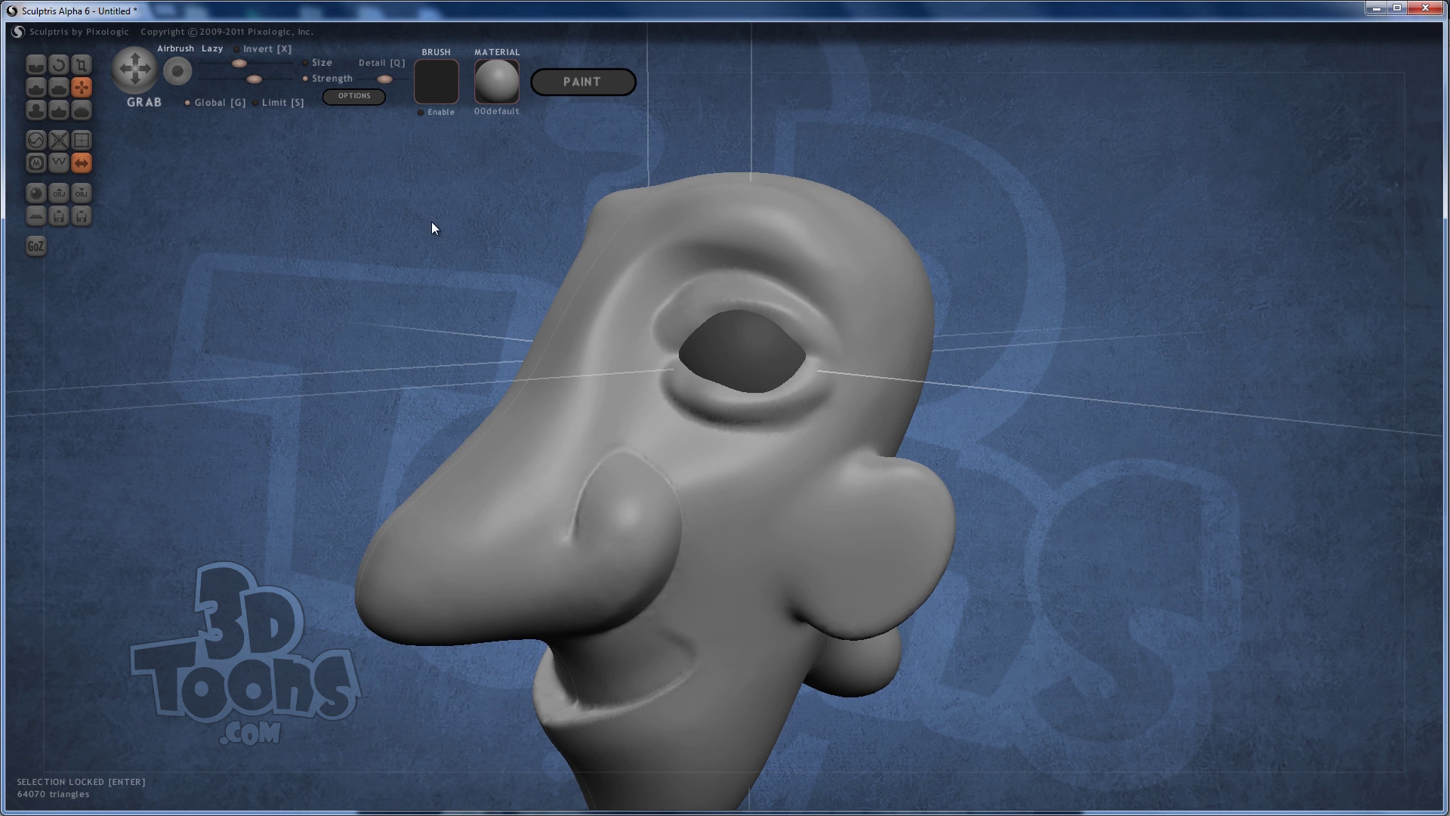
right_drag(432, 237, 439, 249)
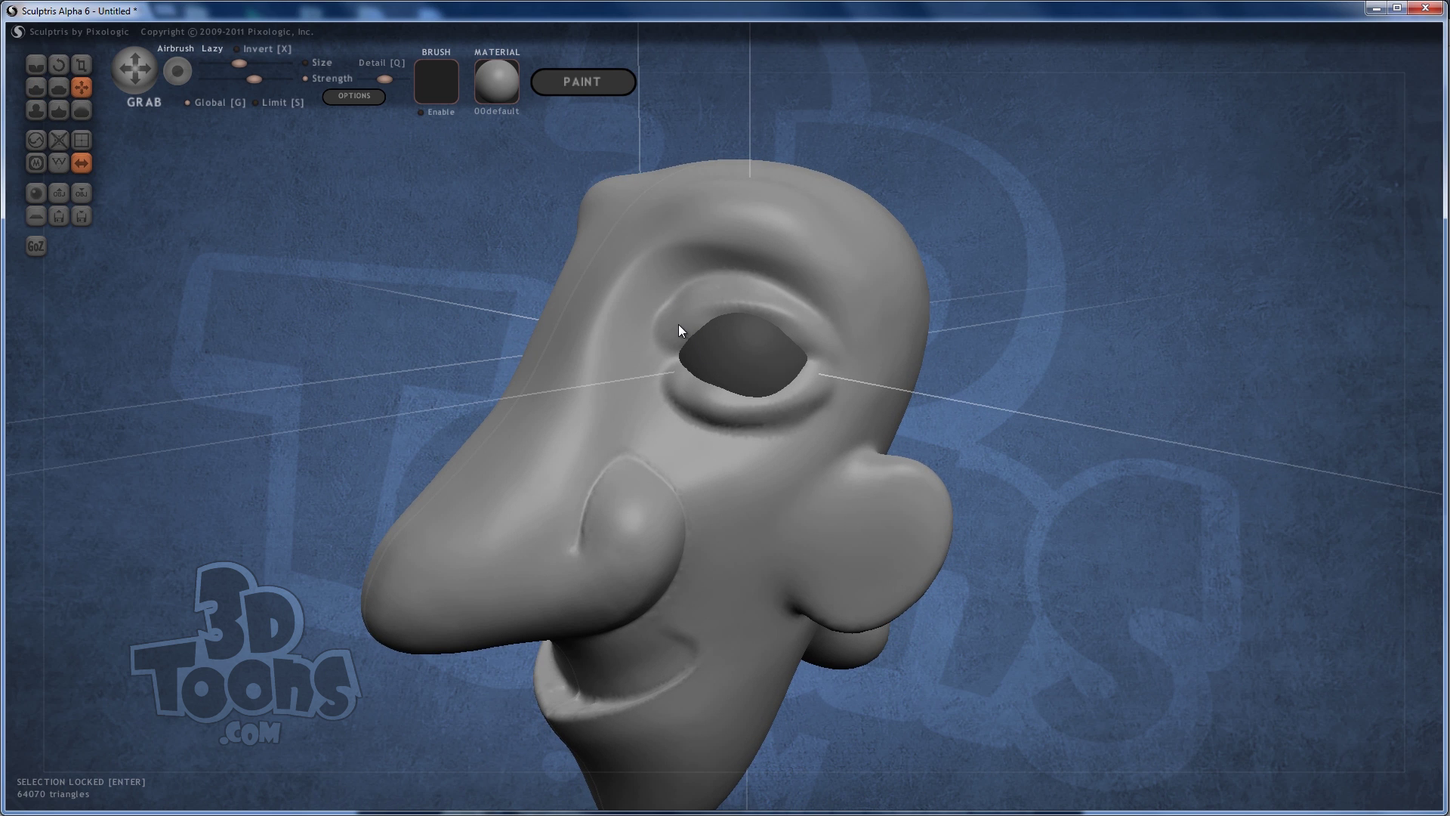
right_drag(852, 282, 569, 260)
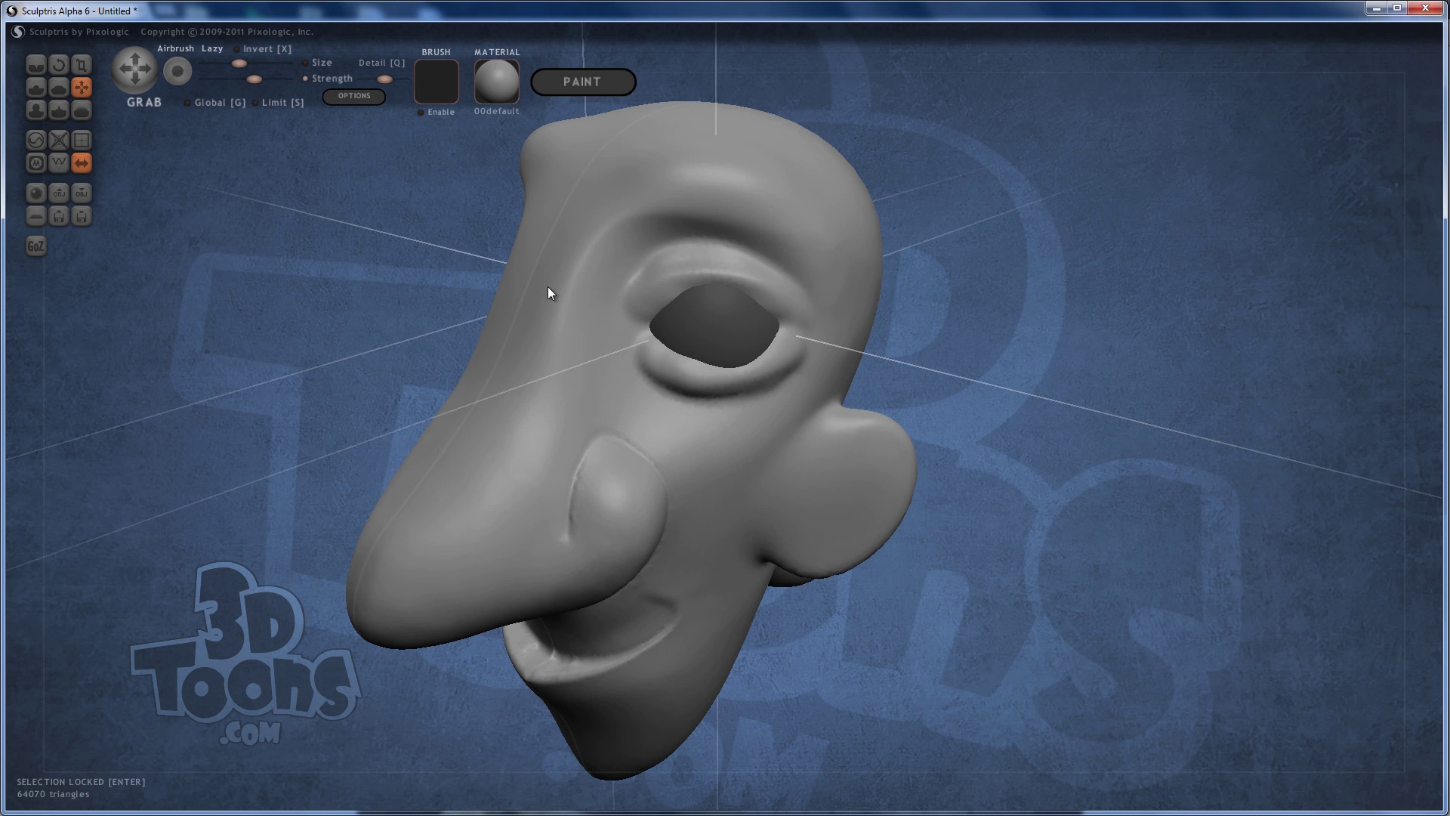
mouse_move(685, 284)
mouse_down()
mouse_move(667, 301)
mouse_move(713, 278)
mouse_move(755, 288)
mouse_up()
right_drag(772, 307, 663, 265)
mouse_move(709, 279)
mouse_down()
mouse_move(781, 337)
mouse_move(667, 363)
mouse_move(749, 357)
mouse_move(673, 284)
mouse_up()
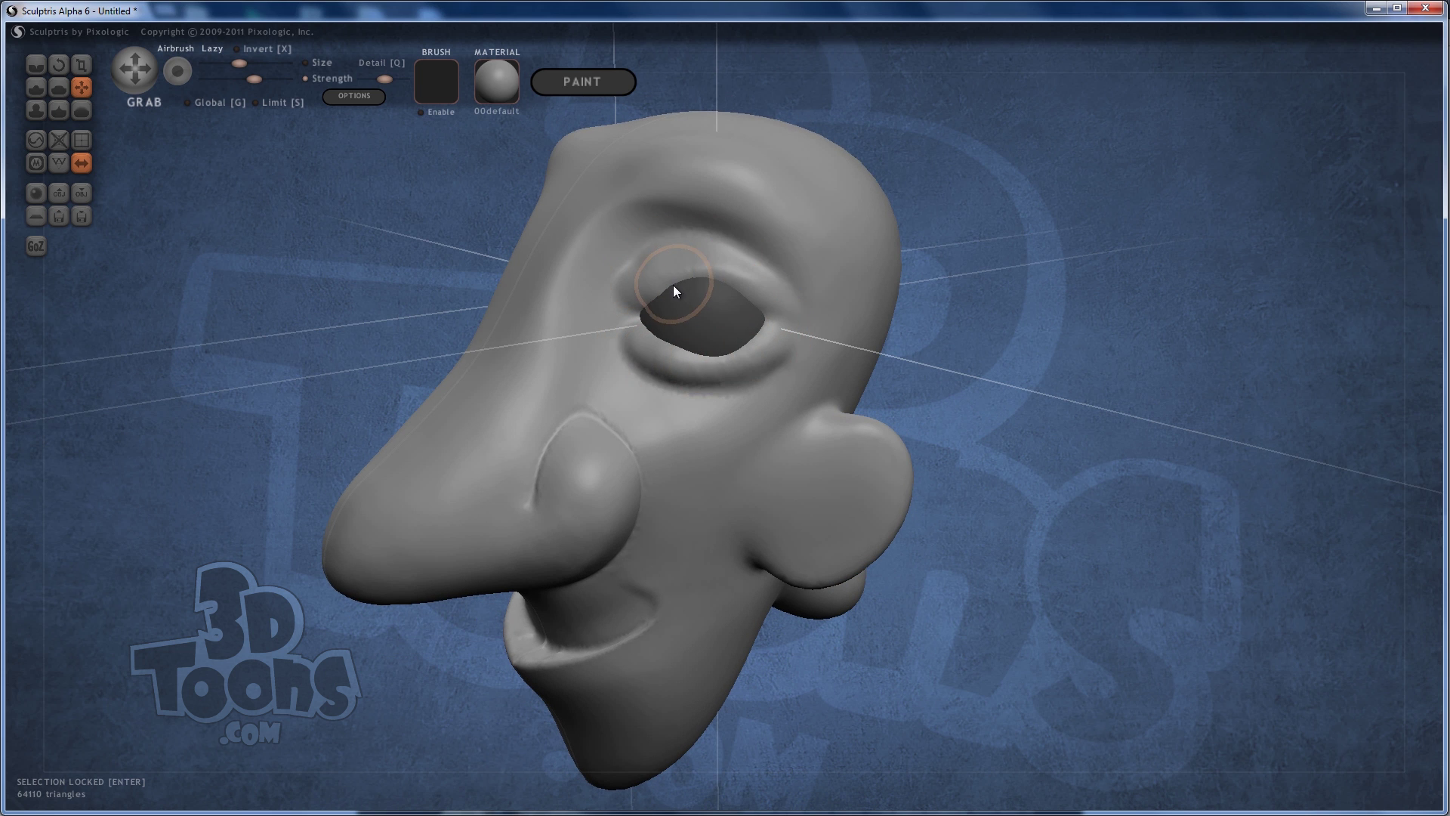
- Define the upper eyelid's edge along the eyeball with a smaller Crease brush
mouse_move(673, 283)
right_down()
mouse_move(701, 288)
mouse_move(700, 276)
right_up()
click(35, 65)
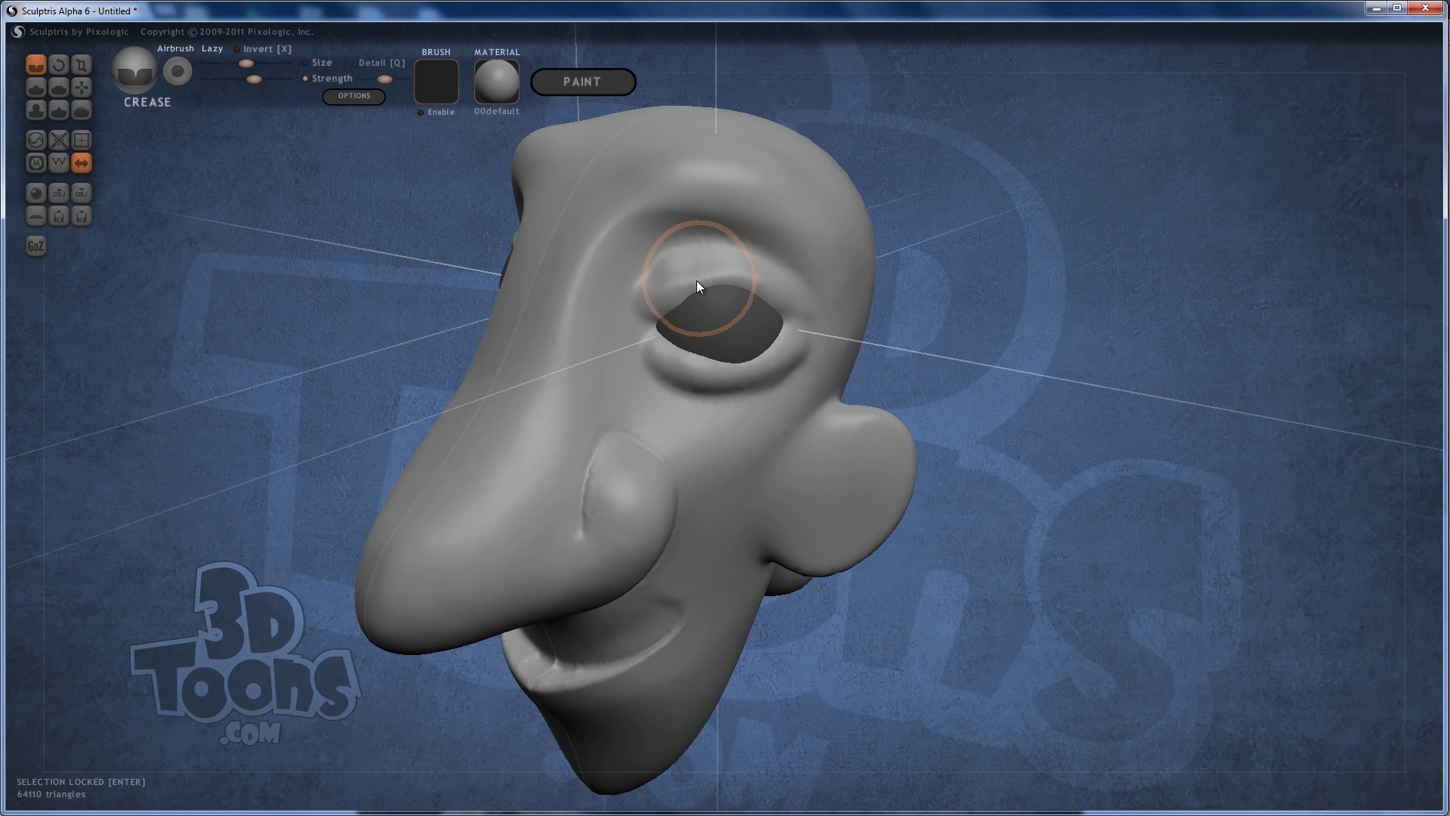
shift+scroll(696, 278, down, 2)
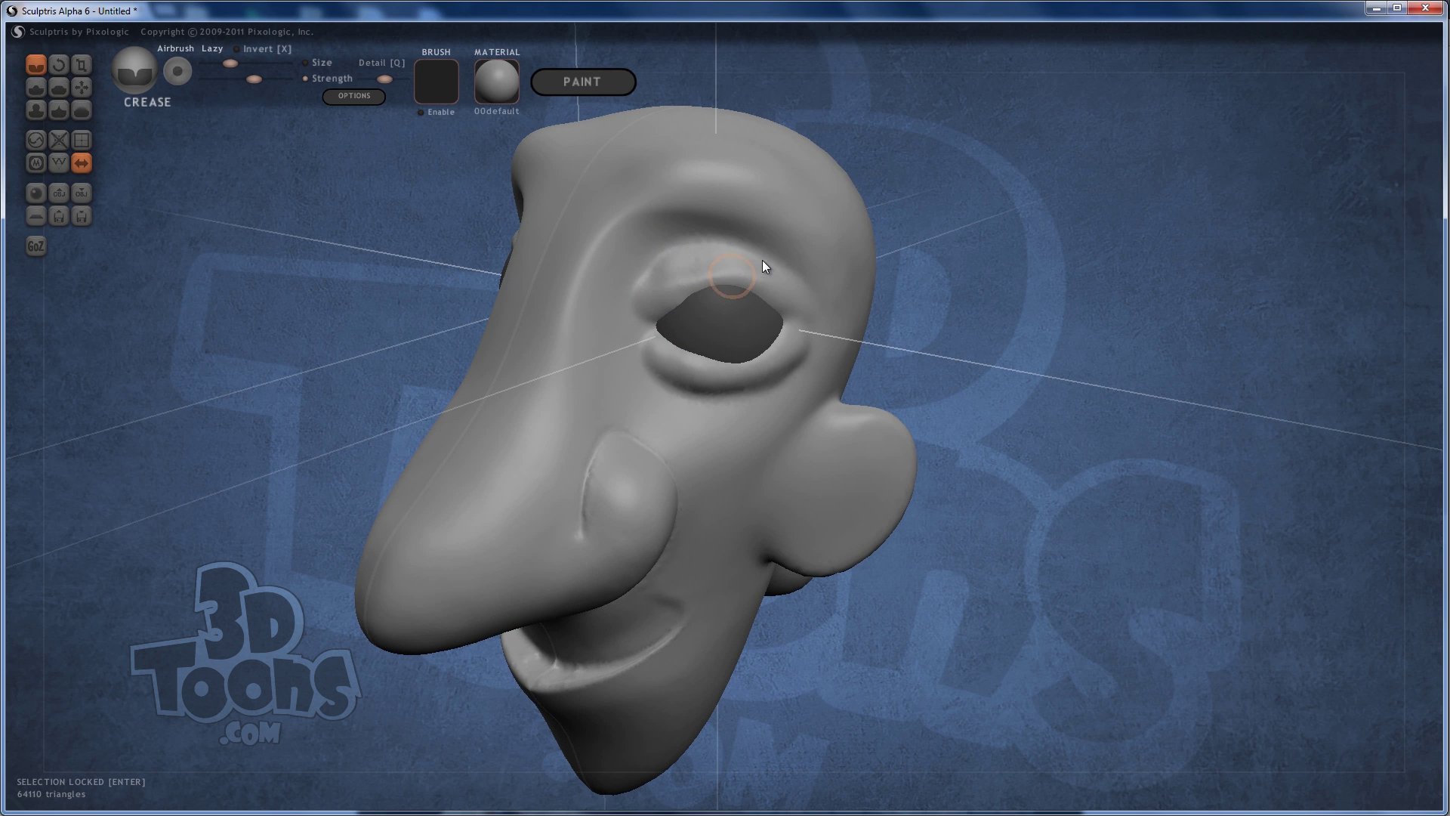
mouse_move(649, 316)
mouse_down()
mouse_move(684, 283)
mouse_move(727, 273)
mouse_move(804, 324)
mouse_up()
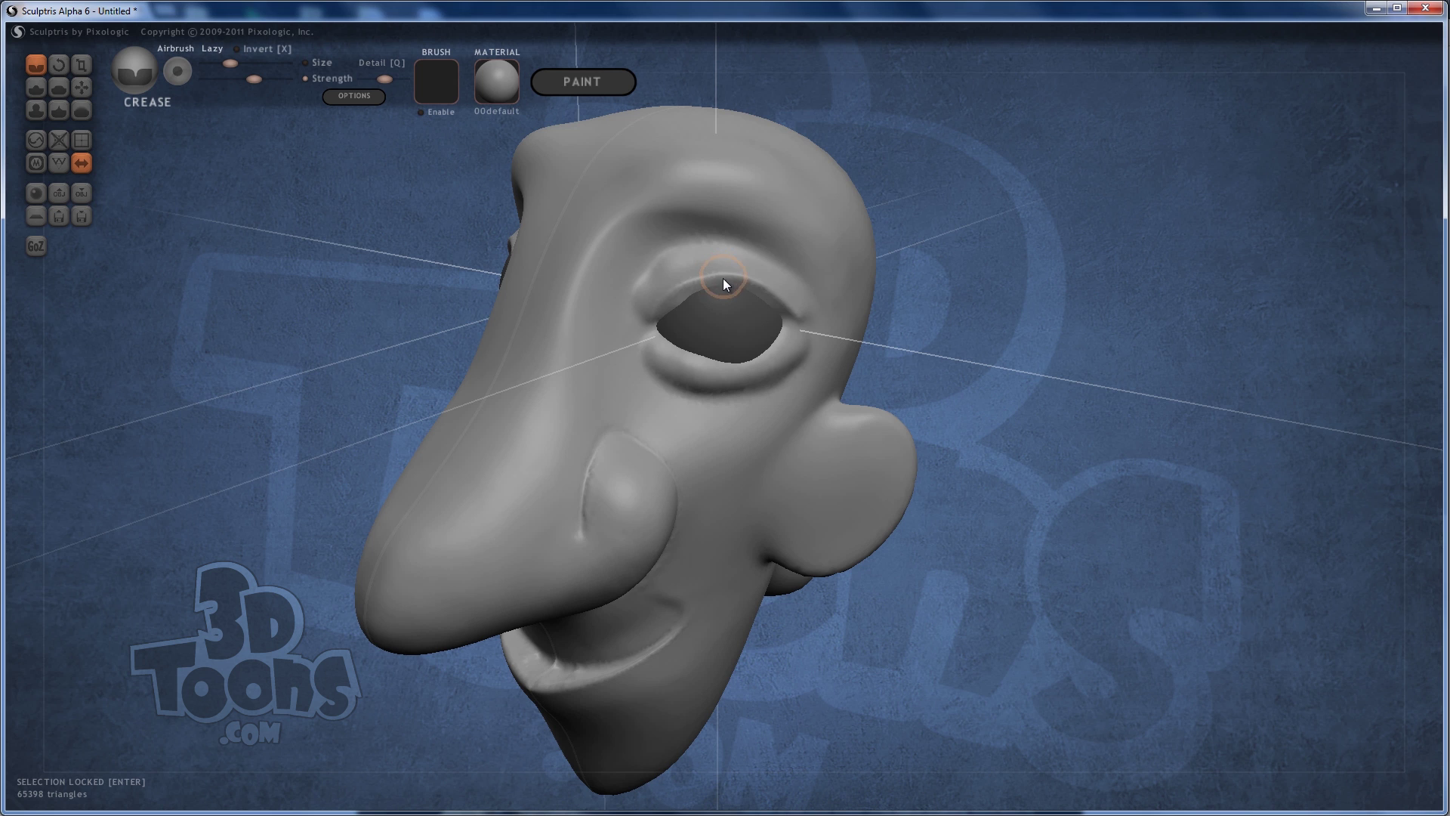
mouse_move(723, 278)
right_down()
mouse_move(716, 319)
mouse_move(713, 297)
right_up()
drag(731, 273, 702, 280)
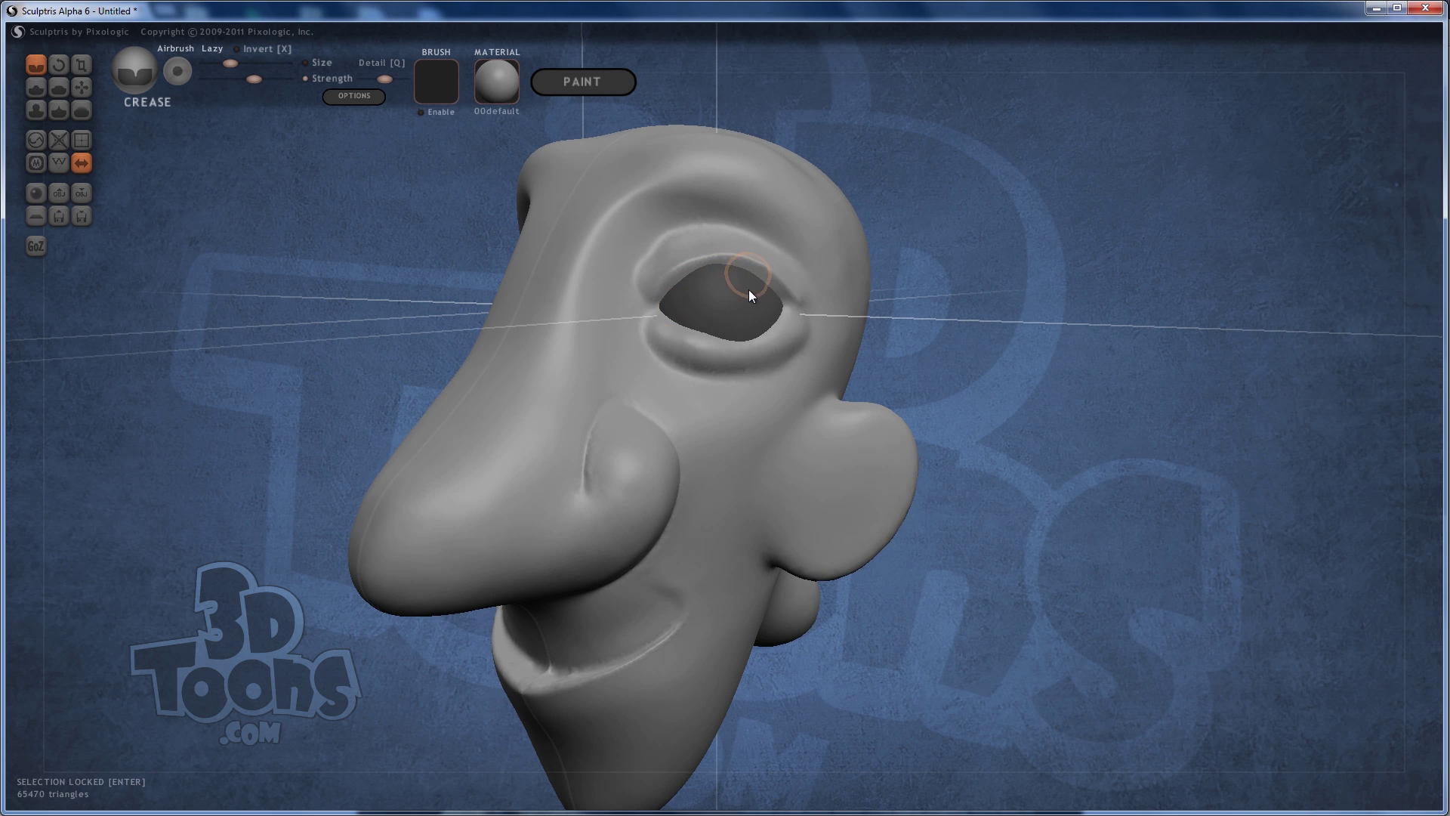
- Crease the fold above the upper eyelid and extend it past the outer eye corner toward the temple
right_drag(719, 285, 695, 305)
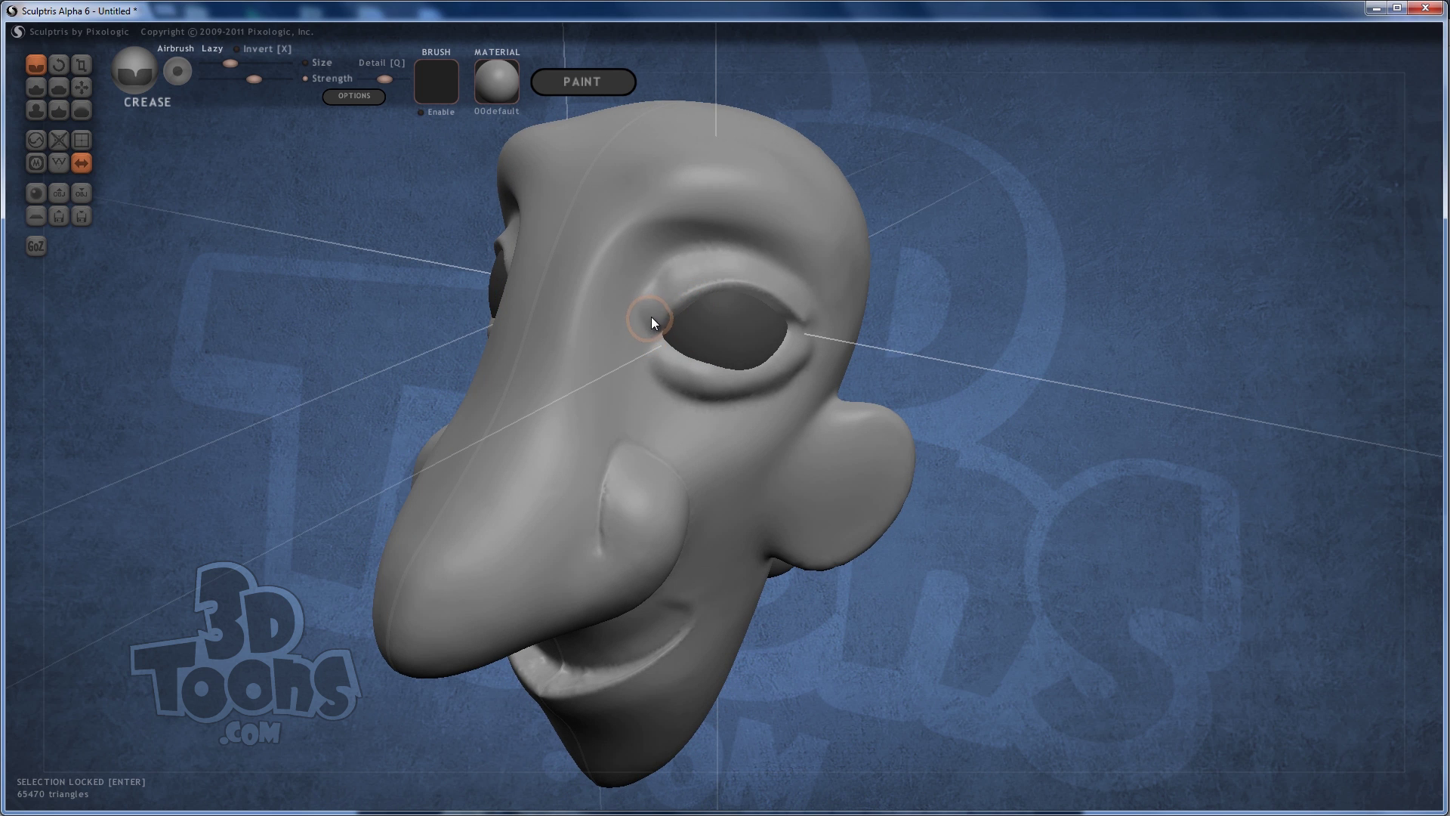
mouse_move(652, 320)
mouse_down()
mouse_move(687, 260)
mouse_move(757, 256)
mouse_up()
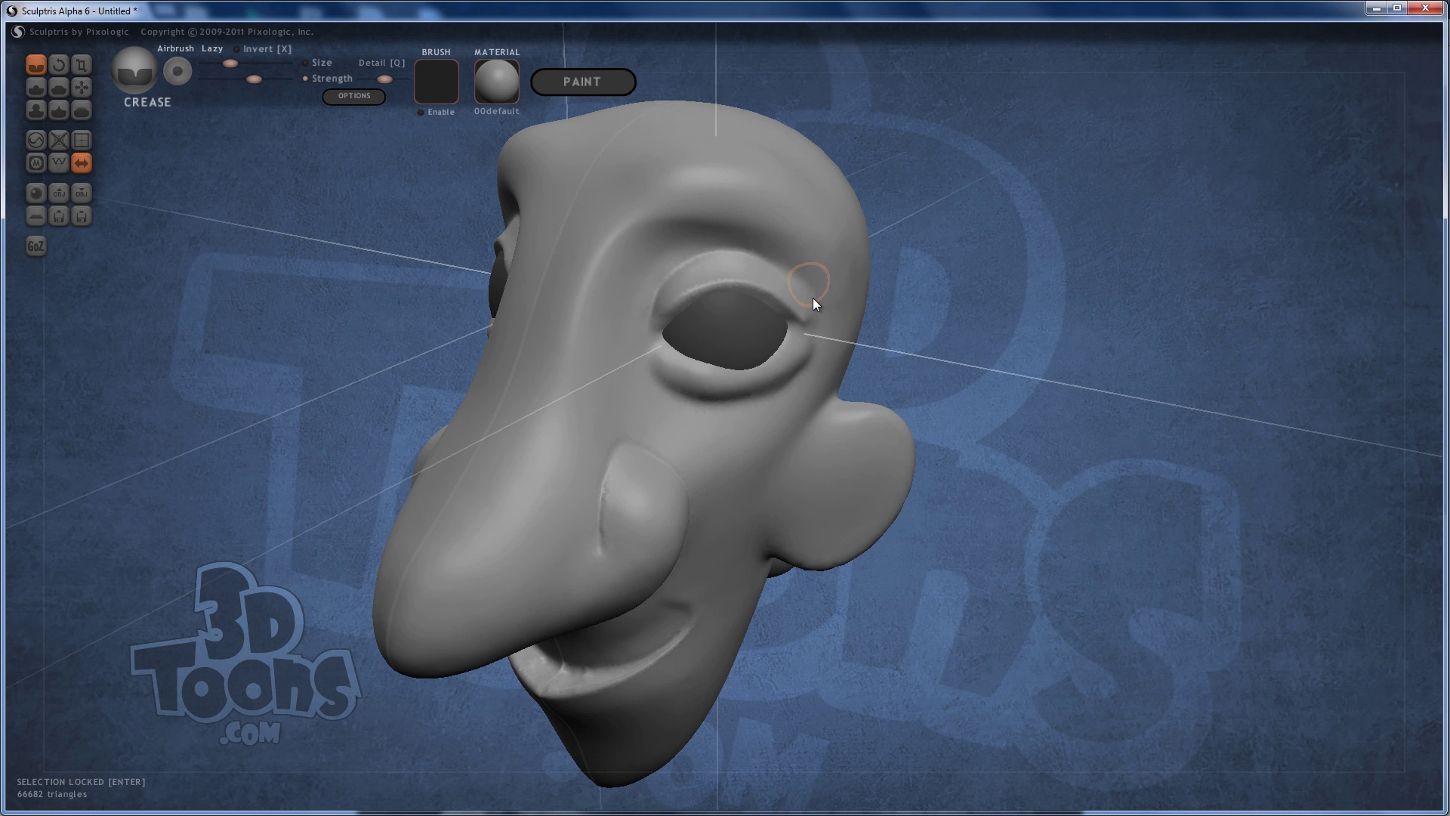
mouse_move(813, 298)
right_down()
mouse_move(750, 296)
mouse_move(755, 270)
right_up()
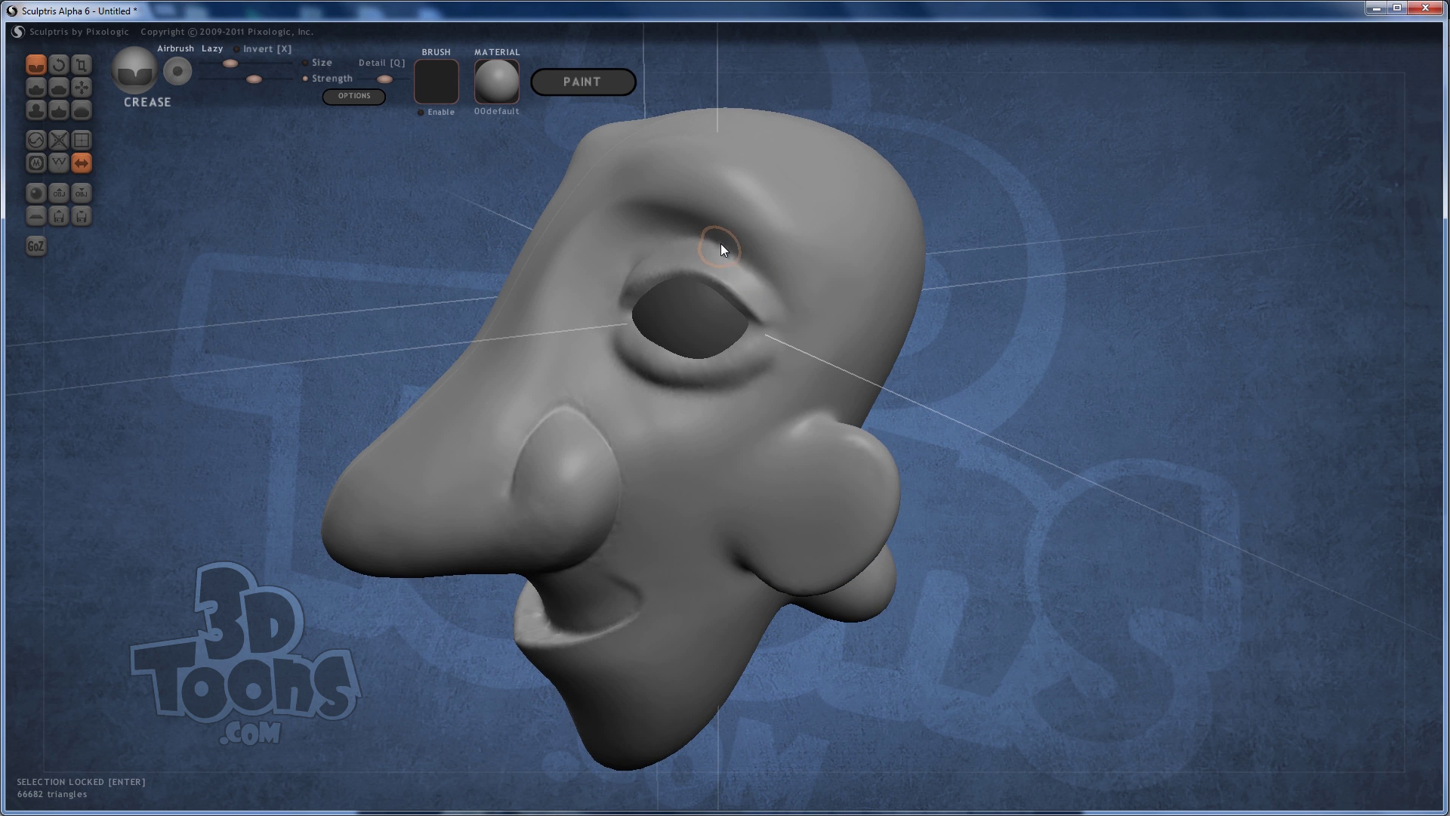
mouse_move(720, 243)
mouse_down()
mouse_move(802, 330)
mouse_move(870, 351)
mouse_up()
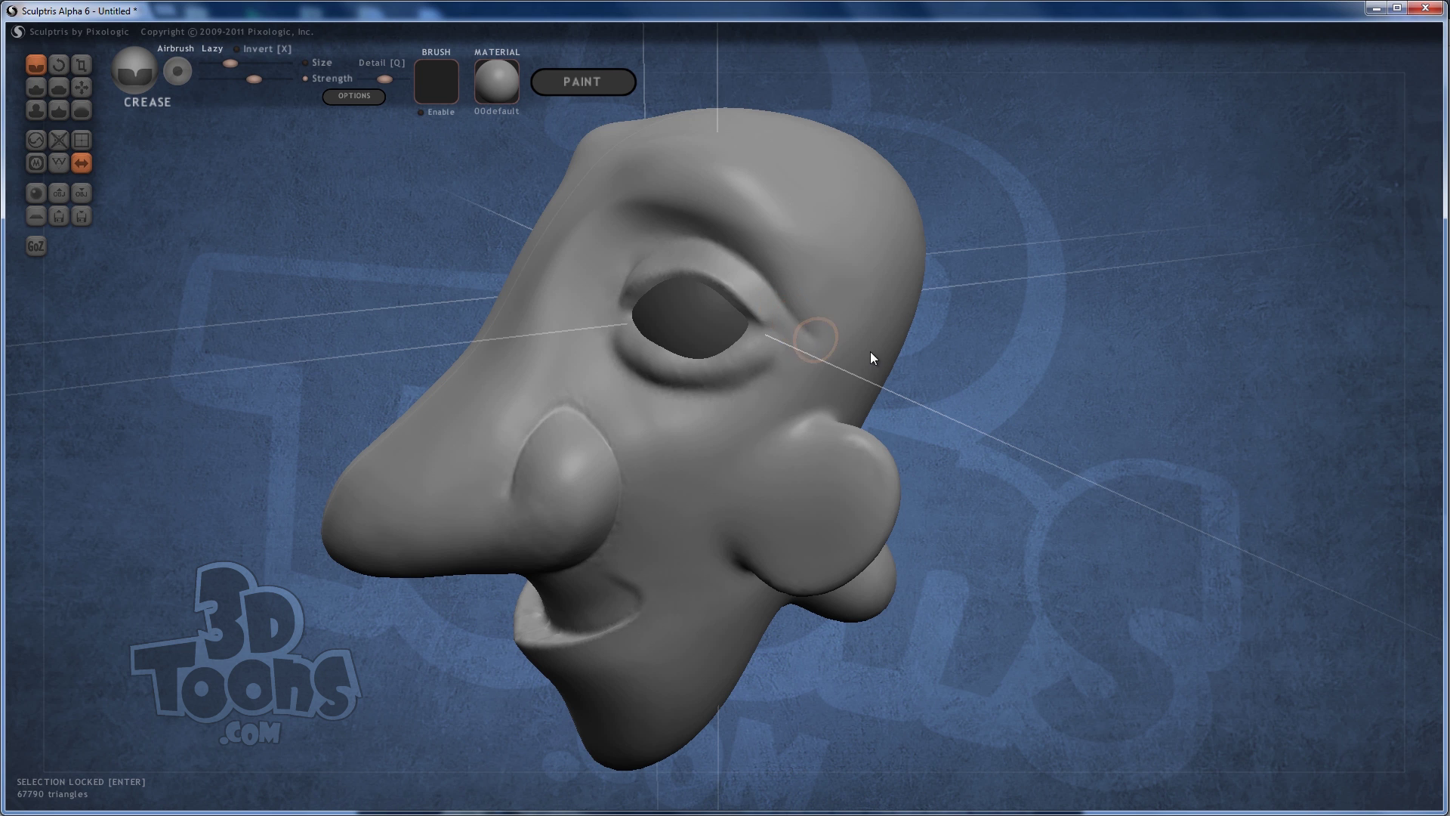
- Crease the rim of the lower eyelid from the inner to the outer eye corner
mouse_move(870, 351)
right_down()
mouse_move(907, 260)
mouse_move(1049, 238)
mouse_move(873, 271)
mouse_move(860, 261)
right_up()
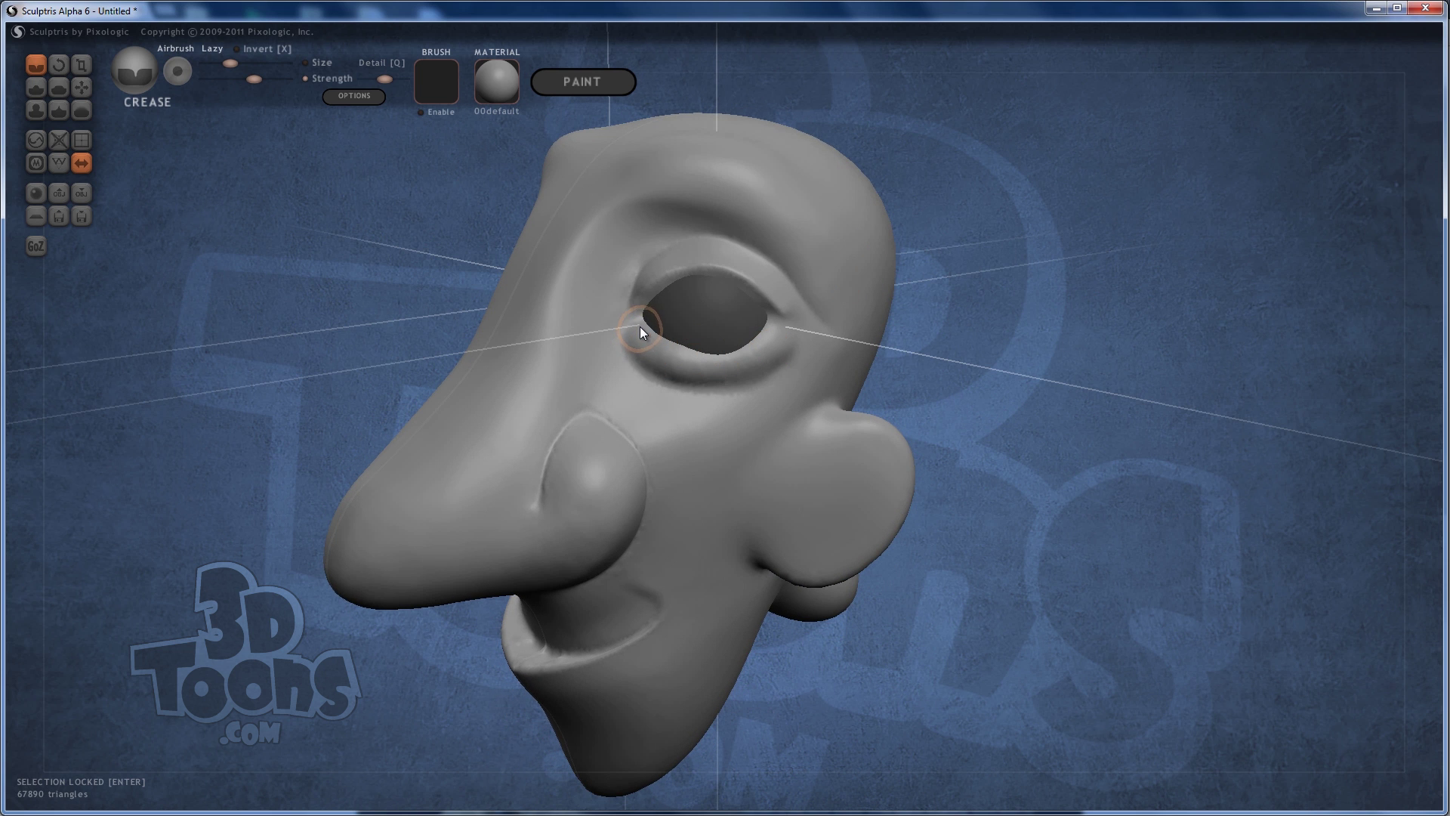
mouse_move(645, 332)
mouse_down()
mouse_move(707, 362)
mouse_move(782, 329)
mouse_up()
mouse_move(724, 370)
right_down()
mouse_move(628, 370)
mouse_move(669, 306)
right_up()
mouse_move(661, 357)
right_down()
mouse_move(728, 373)
mouse_move(643, 340)
right_up()
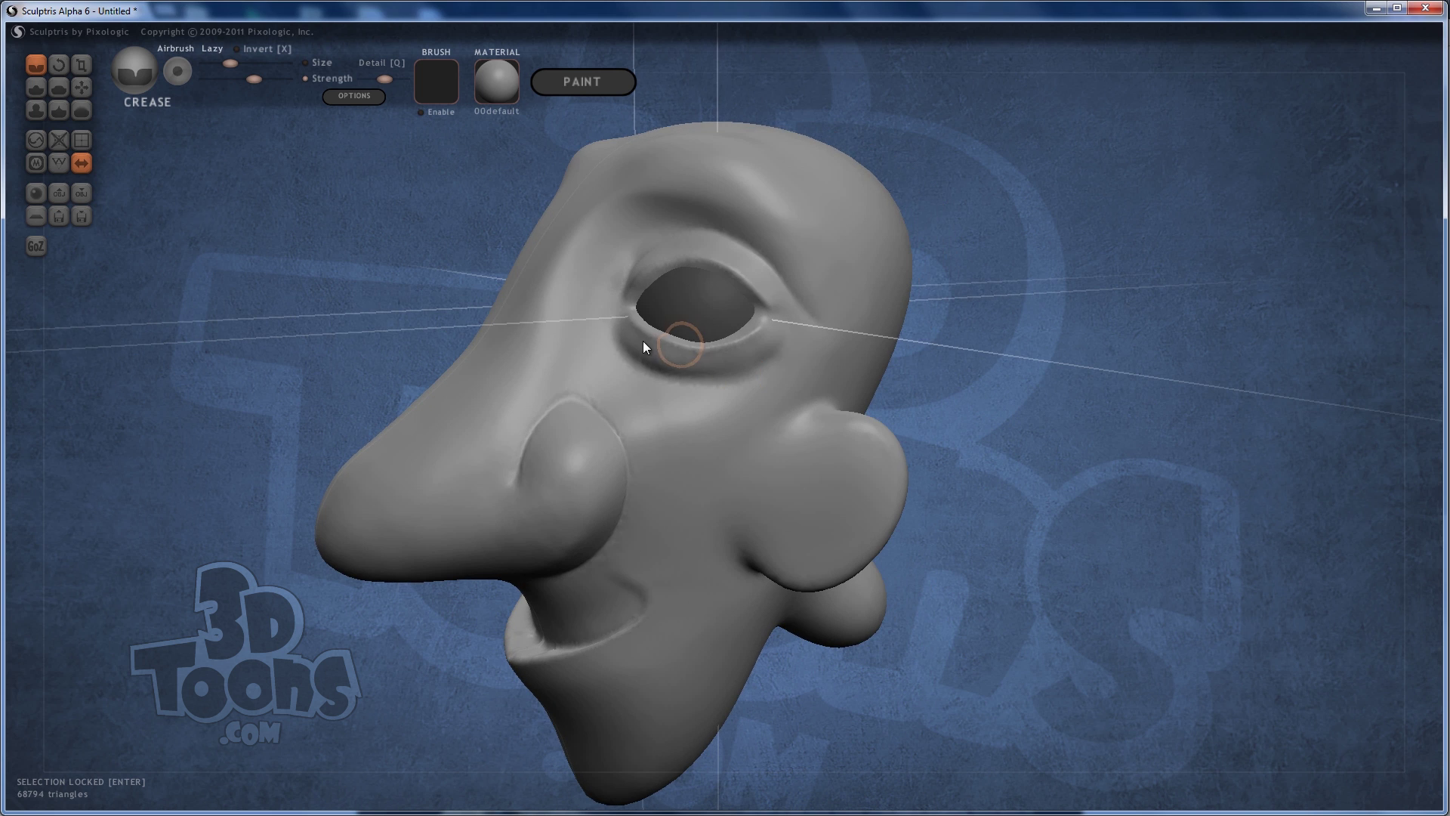
mouse_move(643, 340)
mouse_down()
mouse_move(612, 330)
mouse_move(679, 373)
mouse_move(723, 367)
mouse_up()
key(ctrl+z)
key(ctrl+z)
- Crease the fold beneath the lower eyelid from the nose side out past the outer eye corner
right_drag(696, 360, 696, 352)
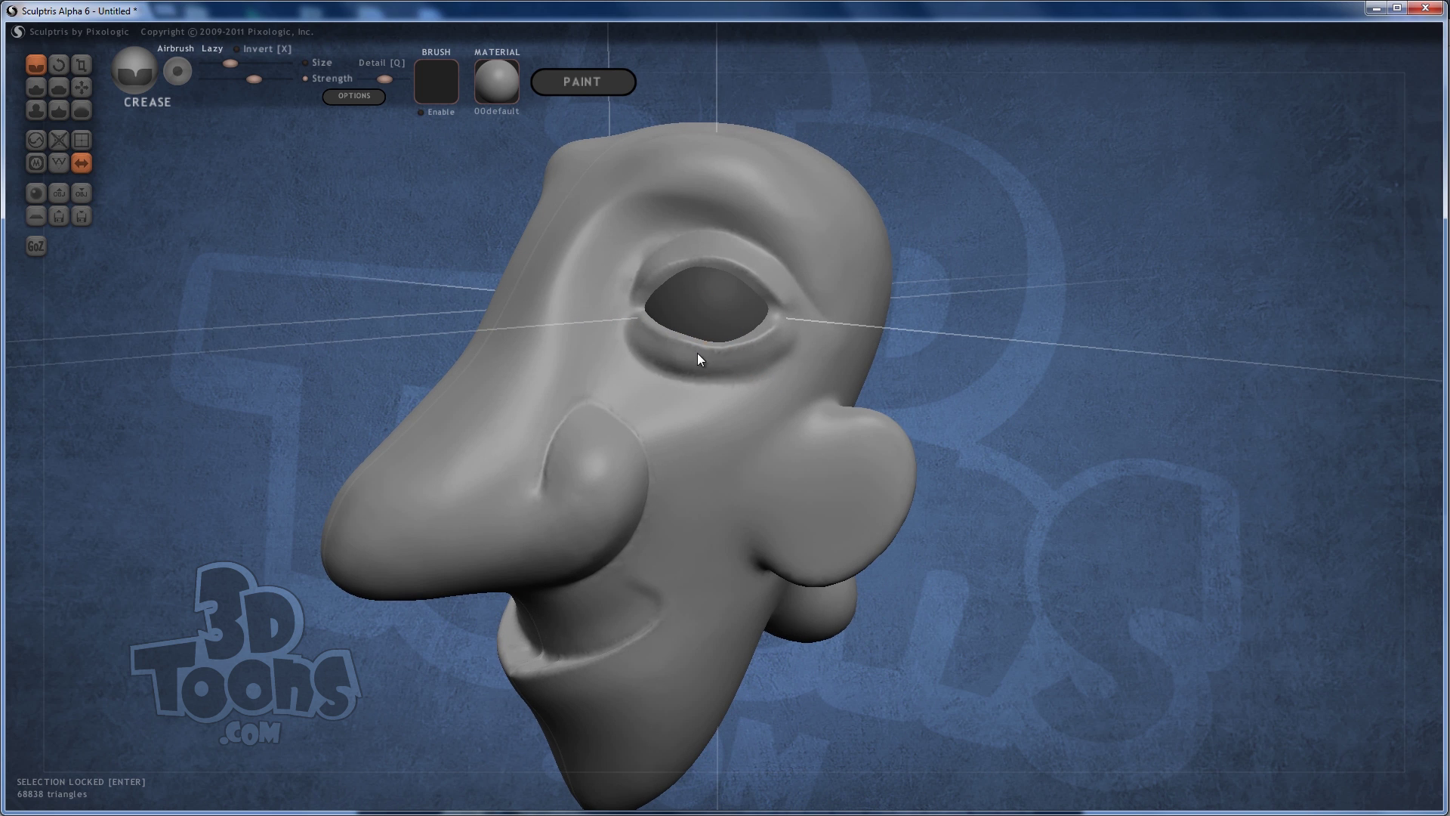
mouse_move(638, 357)
mouse_down()
mouse_move(743, 375)
mouse_move(804, 342)
mouse_up()
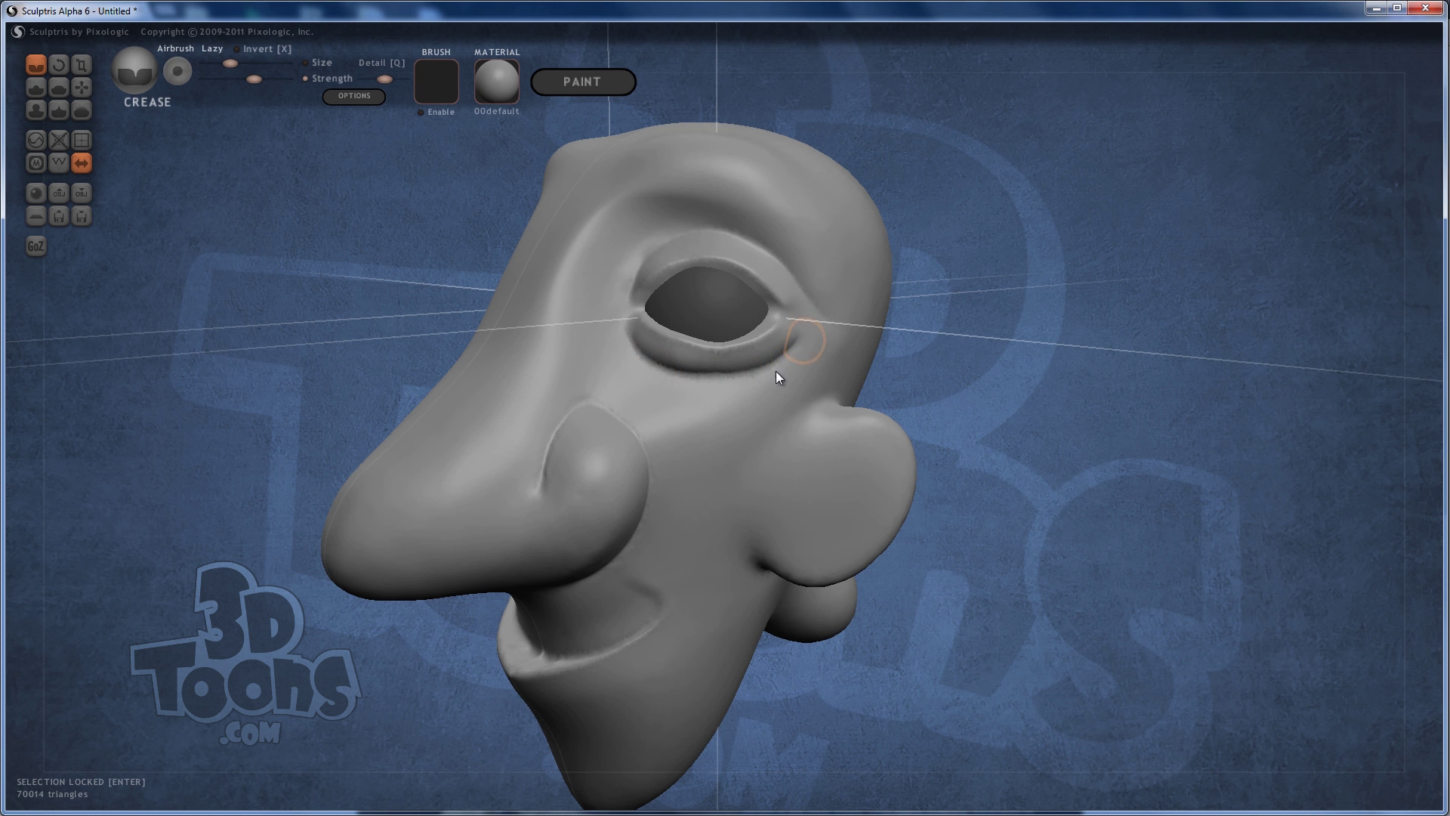
mouse_move(782, 346)
right_down()
mouse_move(716, 332)
mouse_move(700, 373)
mouse_move(826, 361)
mouse_move(777, 354)
right_up()
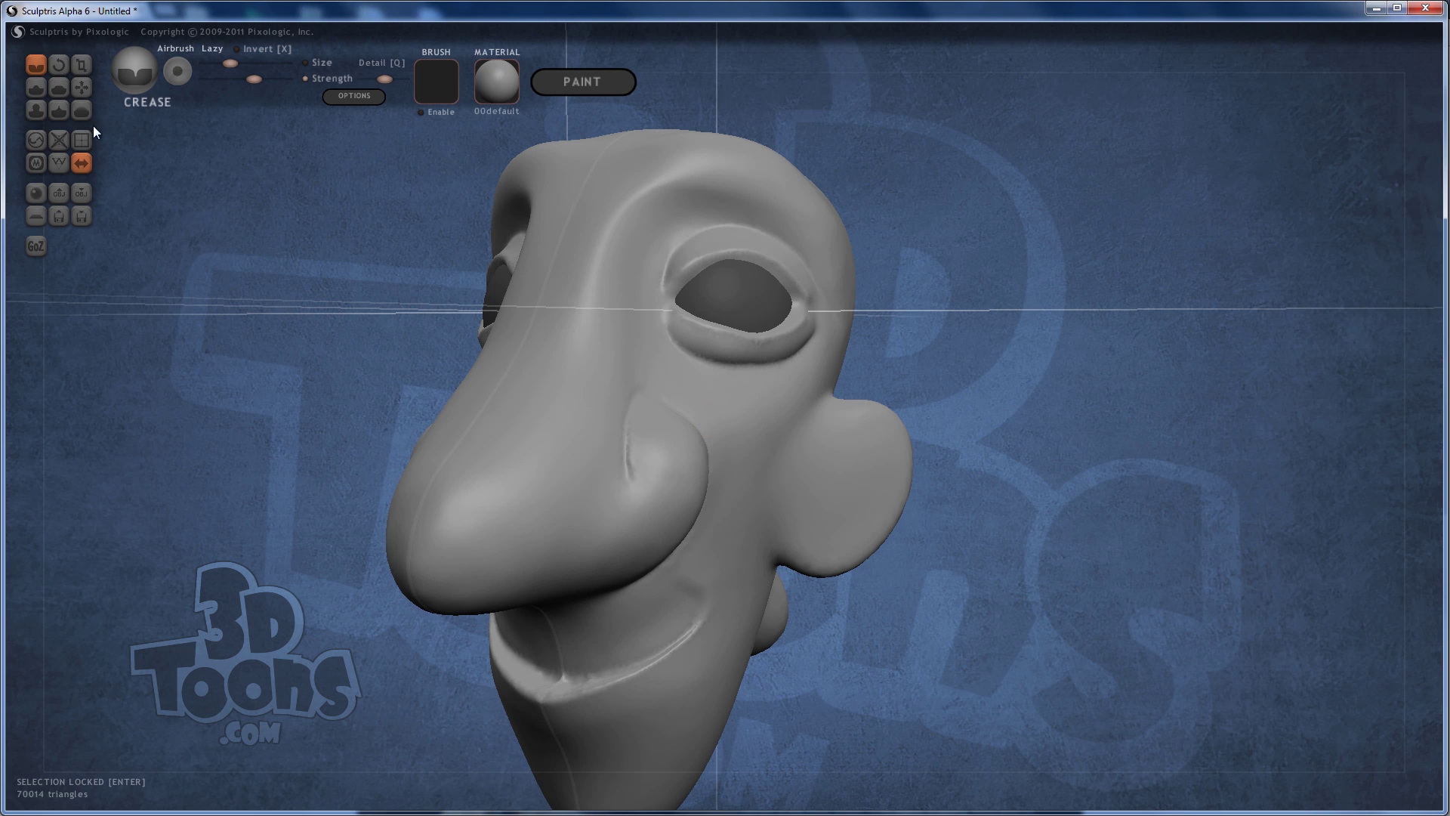
- Build up a bag below the lower eyelid with the Draw brush, from the outer cheek toward the nose
click(34, 87)
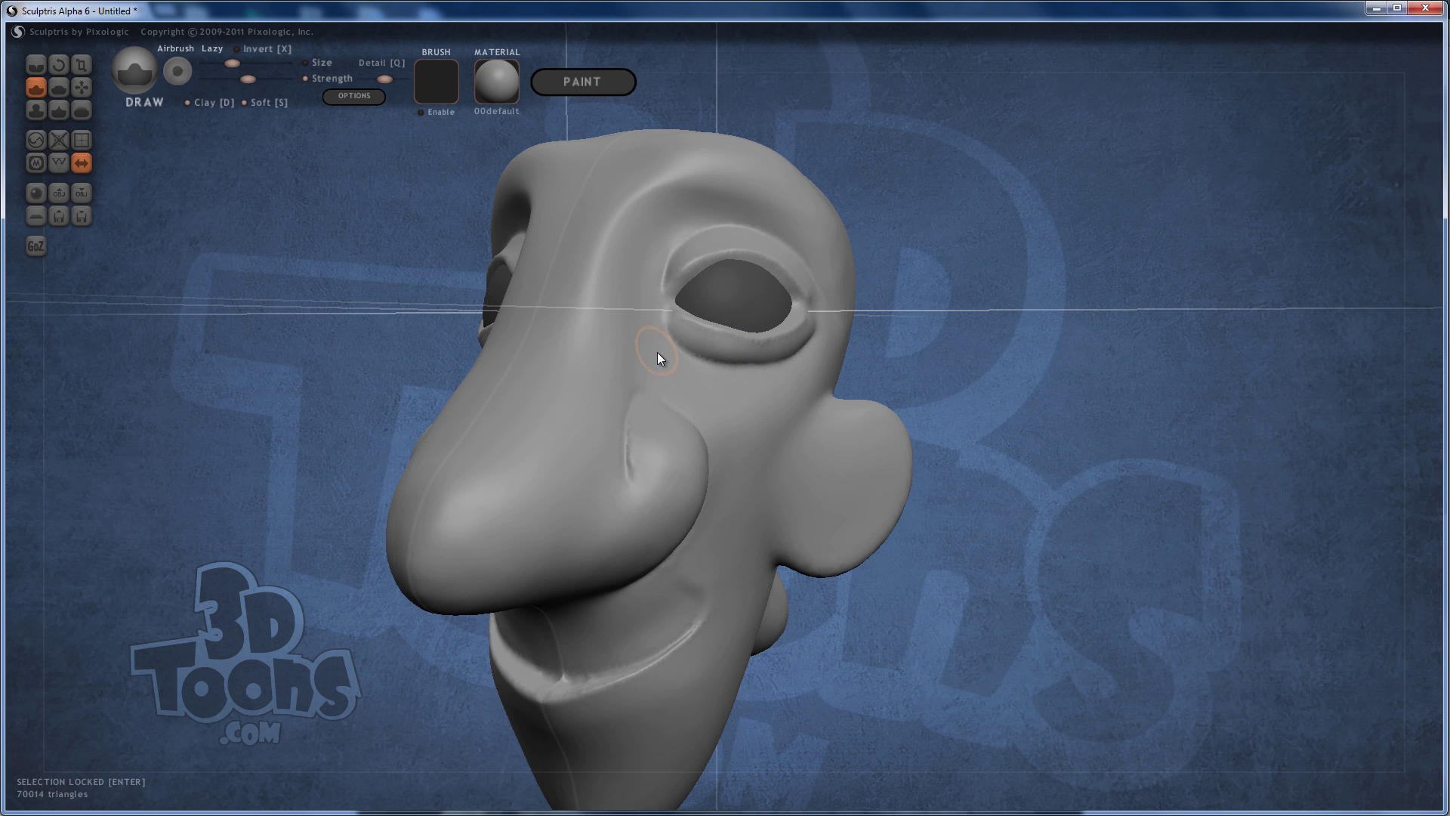
drag(780, 376, 731, 393)
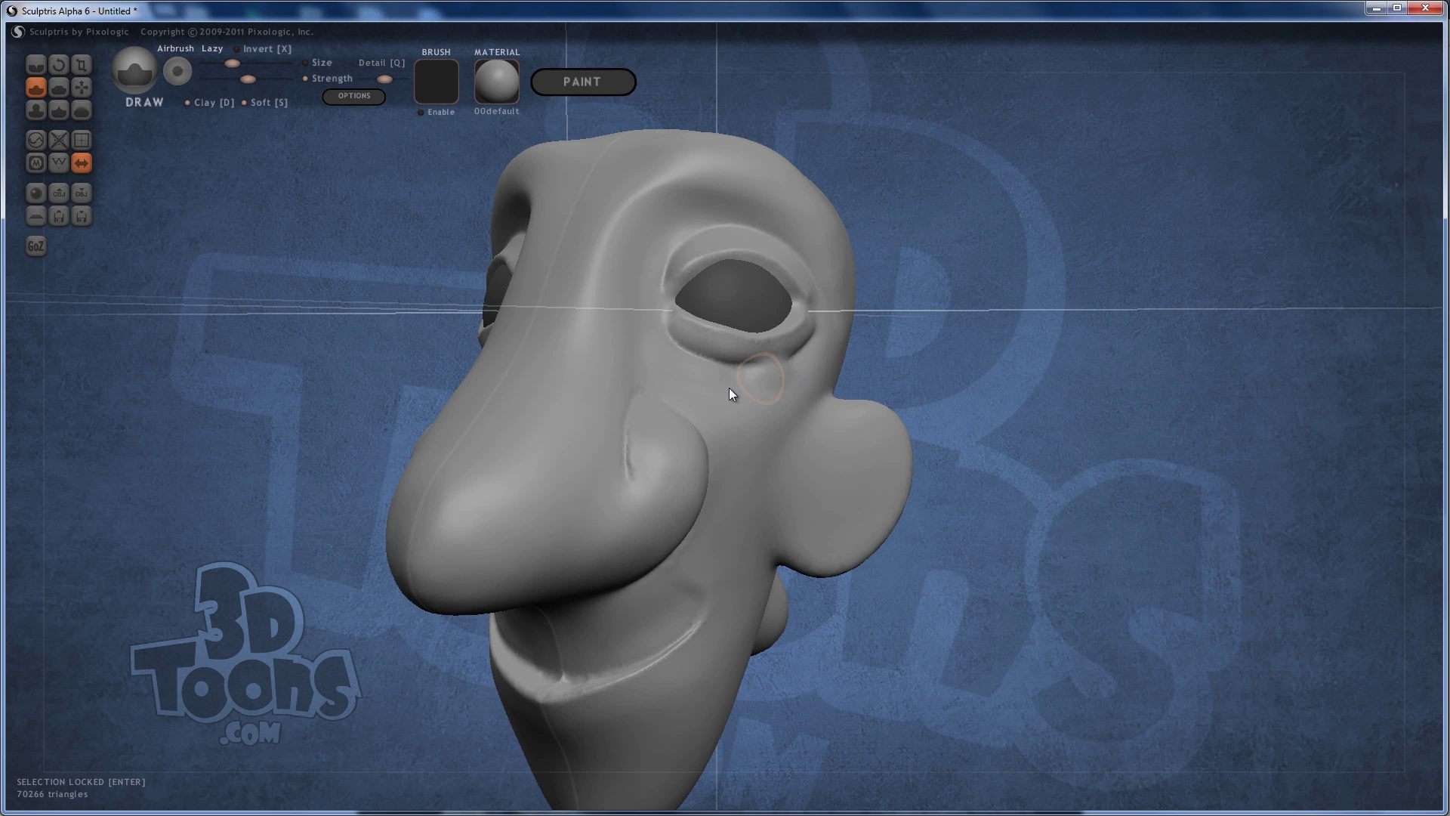
right_drag(681, 391, 615, 382)
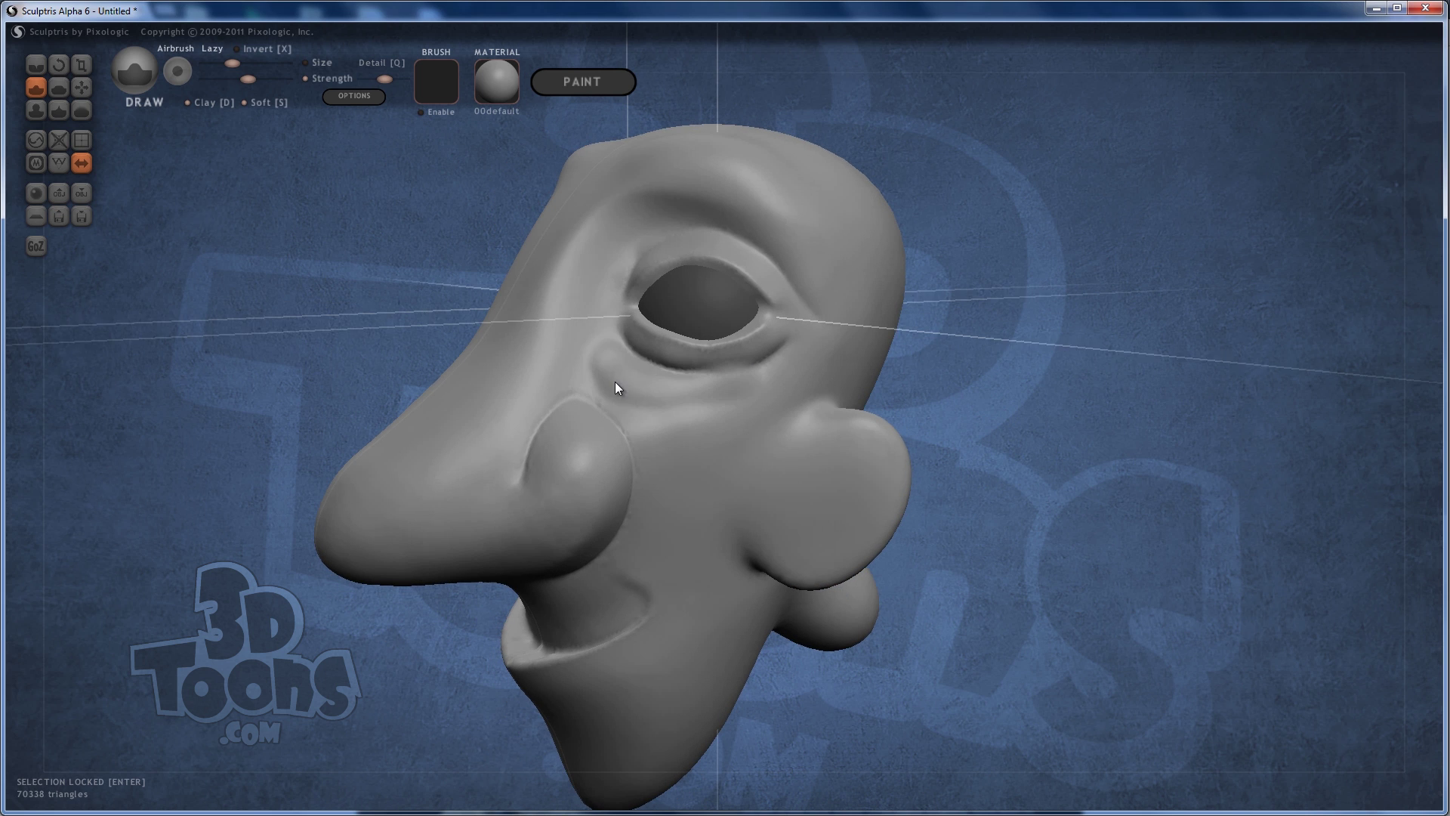
mouse_move(618, 360)
mouse_down()
mouse_move(644, 393)
mouse_move(690, 398)
mouse_move(787, 372)
mouse_move(671, 353)
mouse_up()
- Sharpen the folds around the under-eye bag with the Crease brush, along its inner side and lower edge
right_drag(535, 347, 438, 352)
click(34, 65)
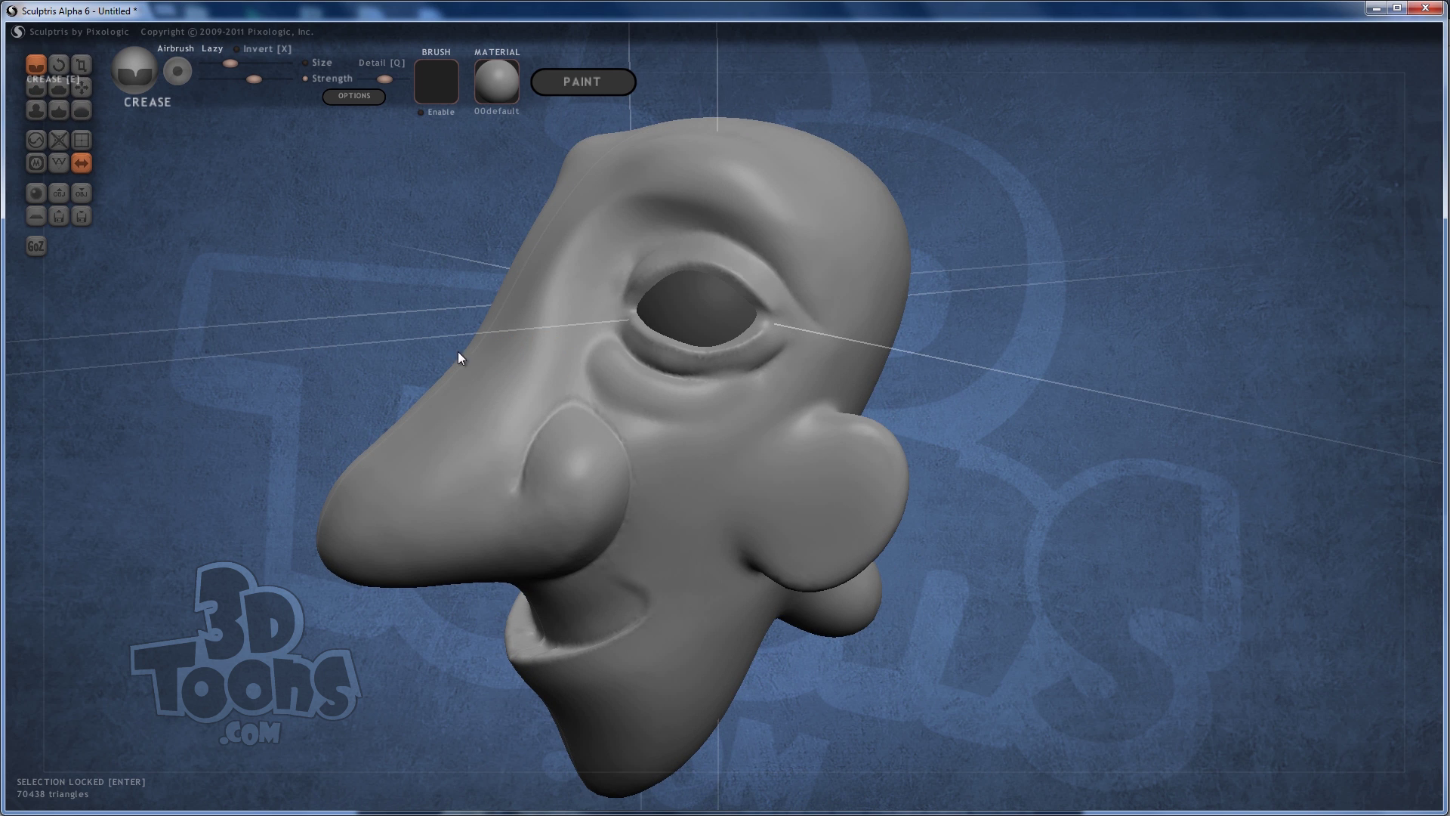
mouse_move(632, 350)
mouse_down()
mouse_move(682, 379)
mouse_move(728, 380)
mouse_move(739, 405)
mouse_up()
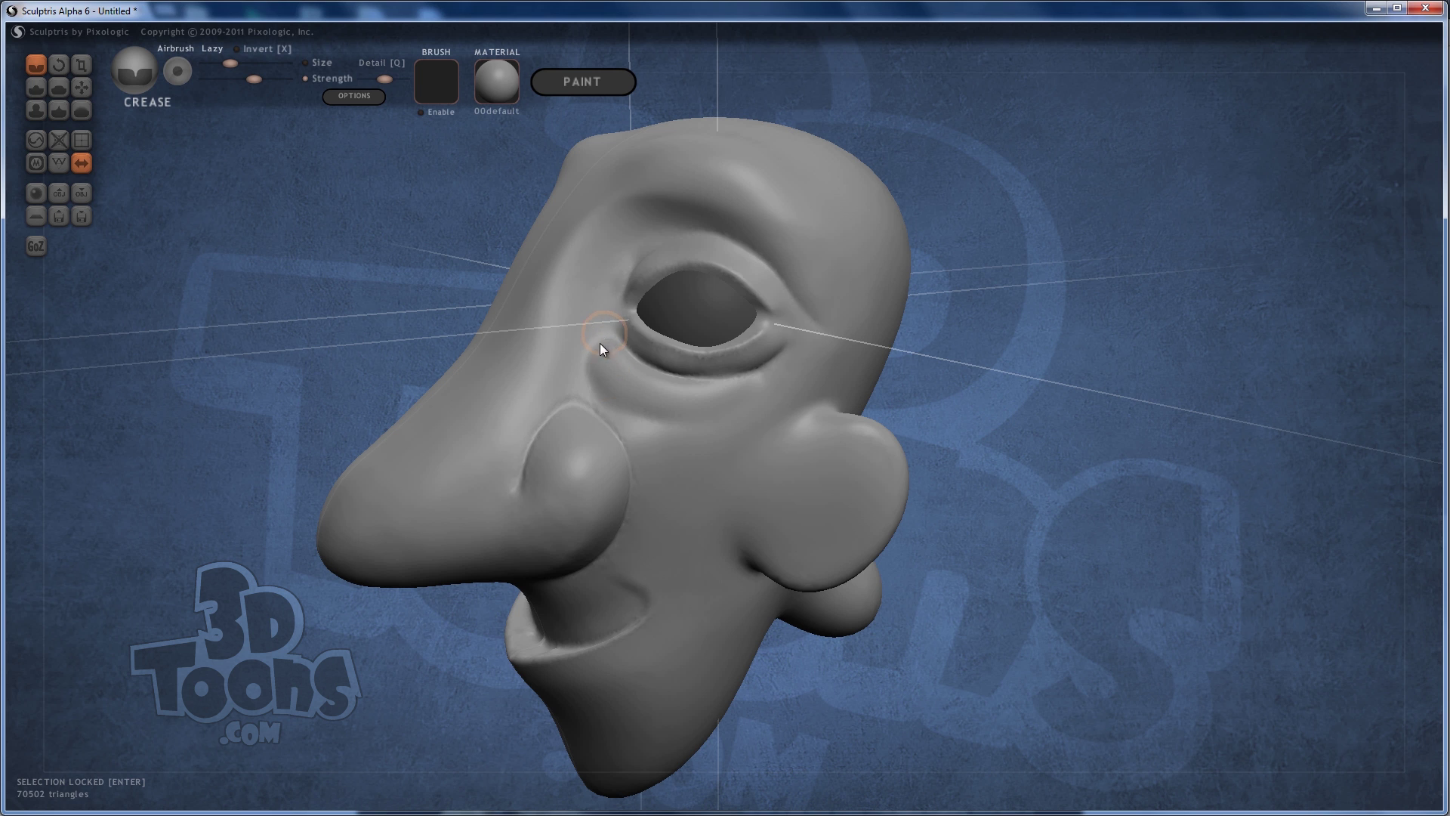
mouse_move(605, 382)
mouse_down()
mouse_move(640, 420)
mouse_move(606, 353)
mouse_up()
mouse_move(656, 417)
mouse_down()
mouse_move(709, 420)
mouse_move(777, 373)
mouse_move(764, 391)
mouse_up()
- Carve the inner hollow of the ear with the Draw brush, leaving a raised outer rim and a small bump near the cheek side
mouse_move(763, 391)
right_down()
mouse_move(961, 375)
mouse_move(799, 366)
mouse_move(800, 378)
mouse_move(980, 284)
mouse_move(945, 340)
mouse_move(945, 382)
right_up()
scroll(929, 362, up, 3)
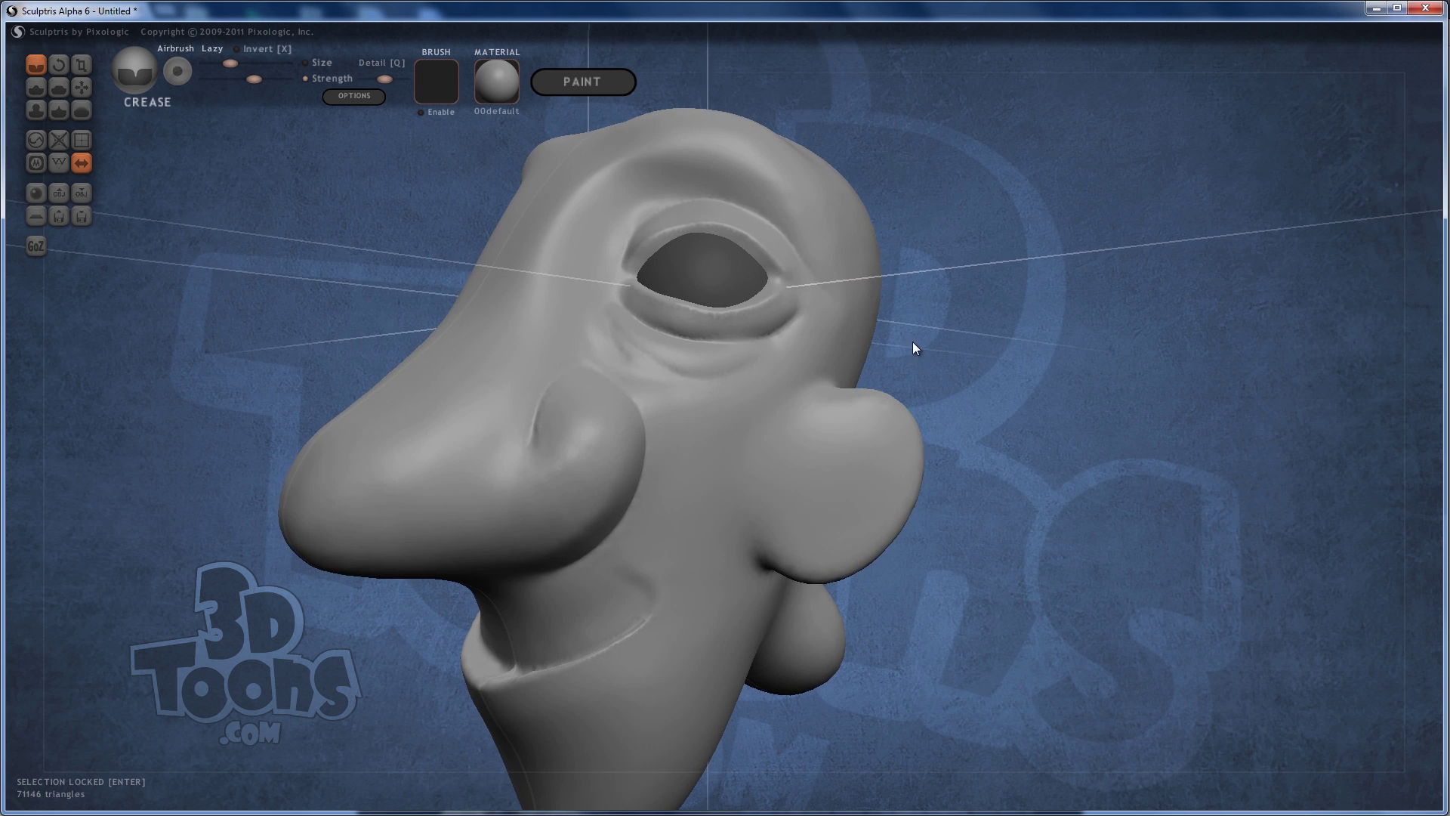
middle_drag(912, 342, 884, 277)
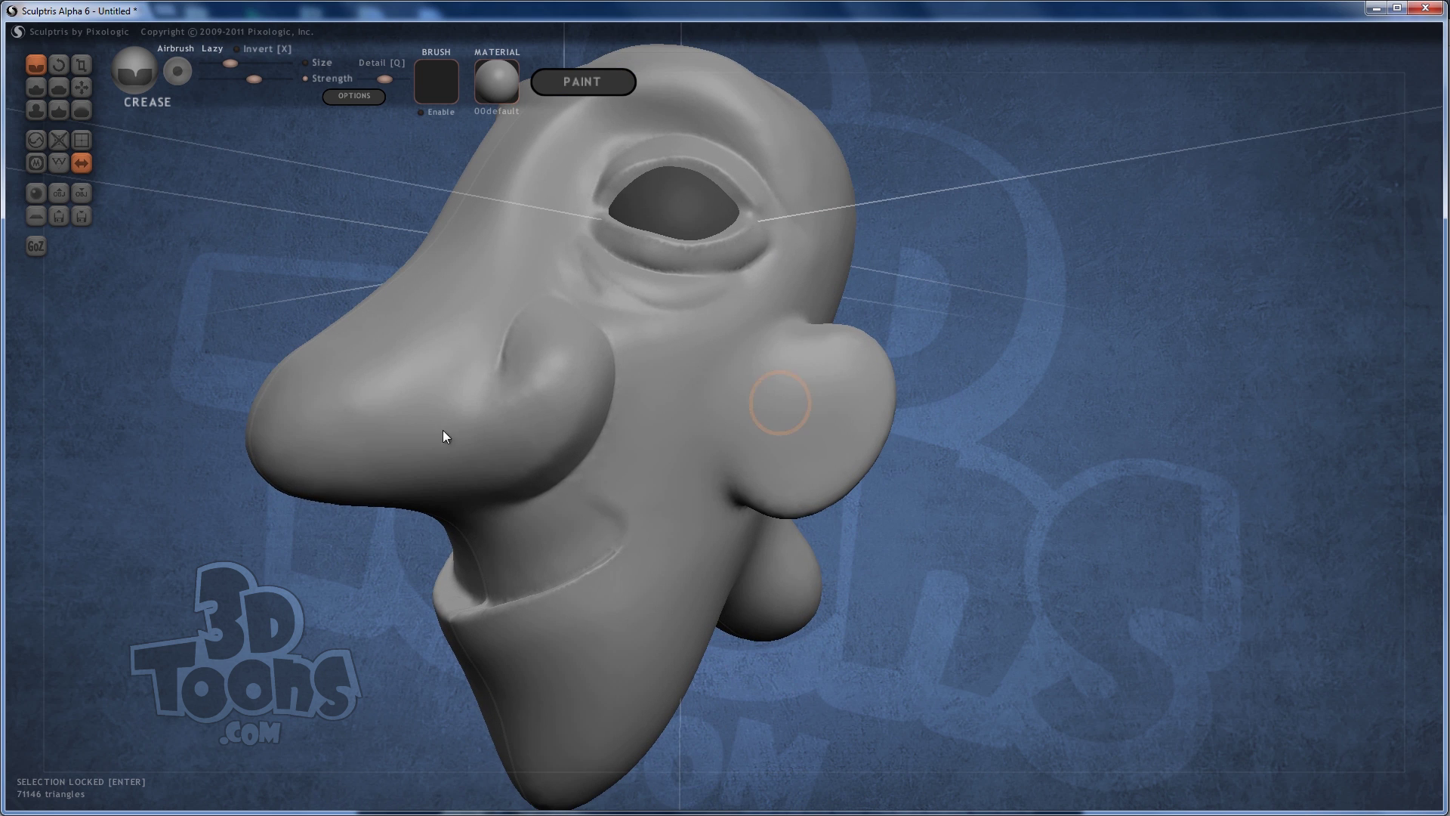
click(37, 87)
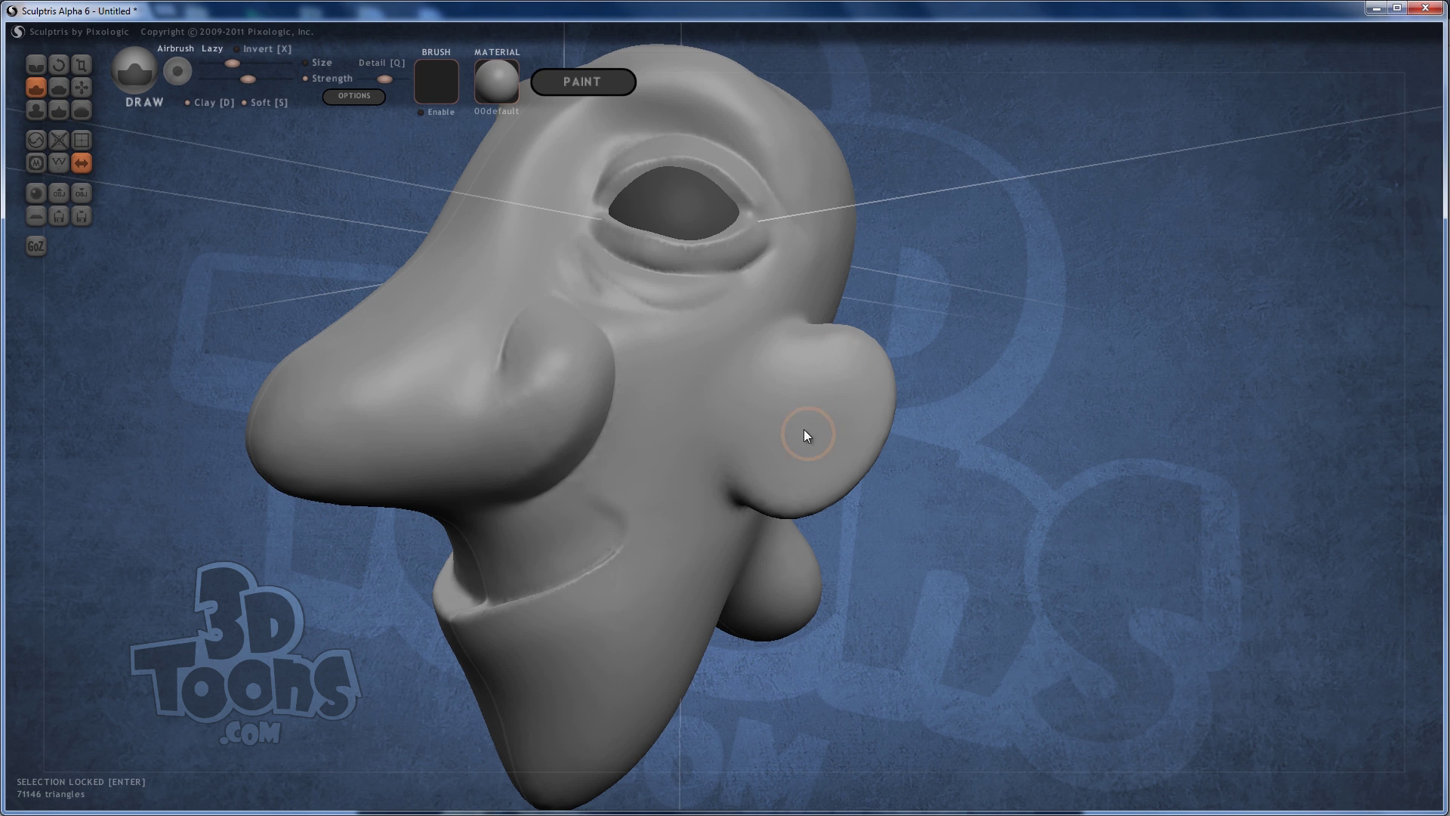
drag(799, 432, 805, 483)
mouse_move(807, 391)
mouse_down()
mouse_move(835, 395)
mouse_move(836, 430)
mouse_move(800, 457)
mouse_move(840, 417)
mouse_move(835, 366)
mouse_move(798, 367)
mouse_up()
mouse_move(827, 440)
mouse_down()
mouse_move(799, 457)
mouse_move(783, 447)
mouse_up()
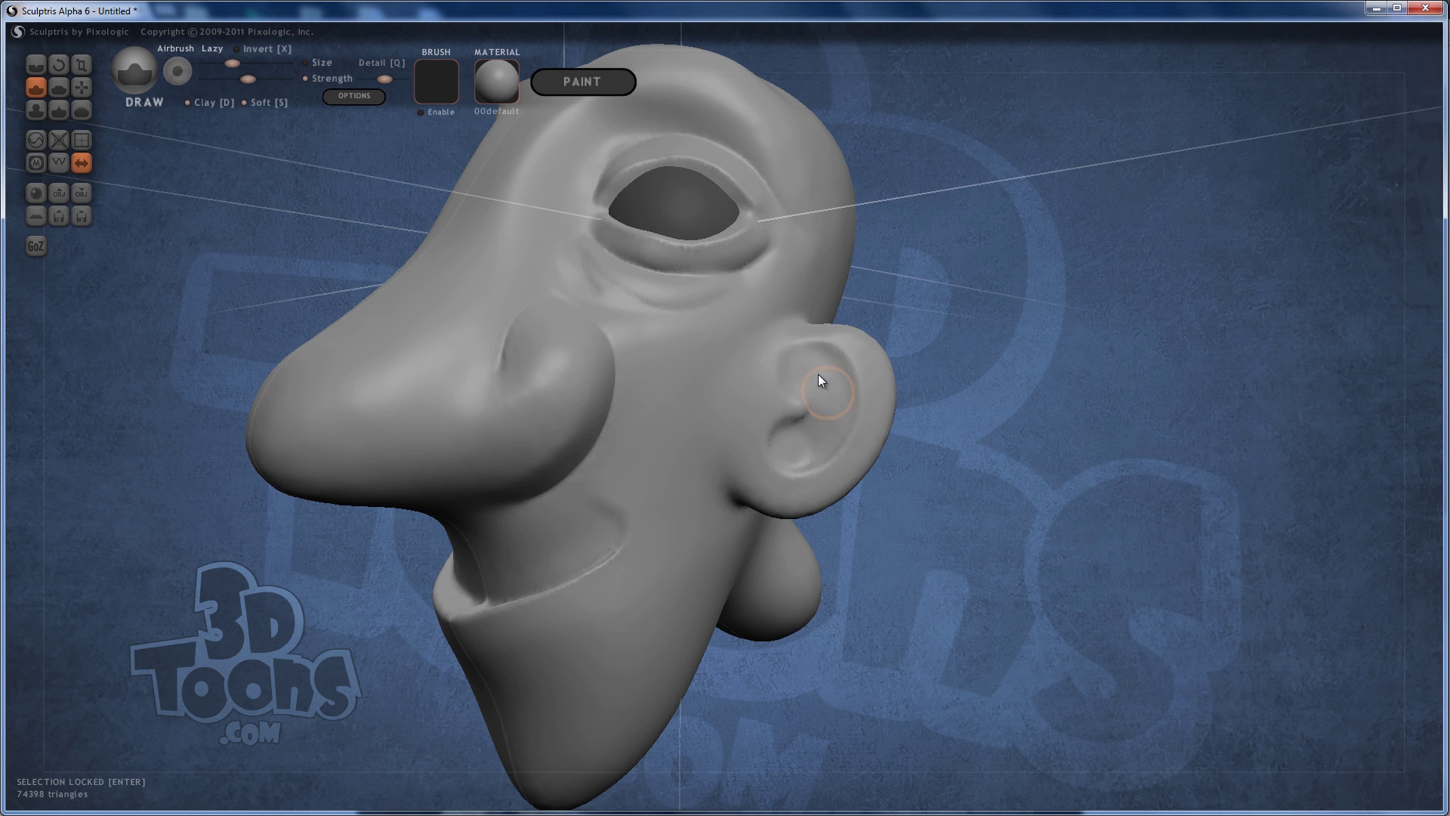
mouse_move(800, 375)
mouse_down()
mouse_move(831, 419)
mouse_move(813, 448)
mouse_up()
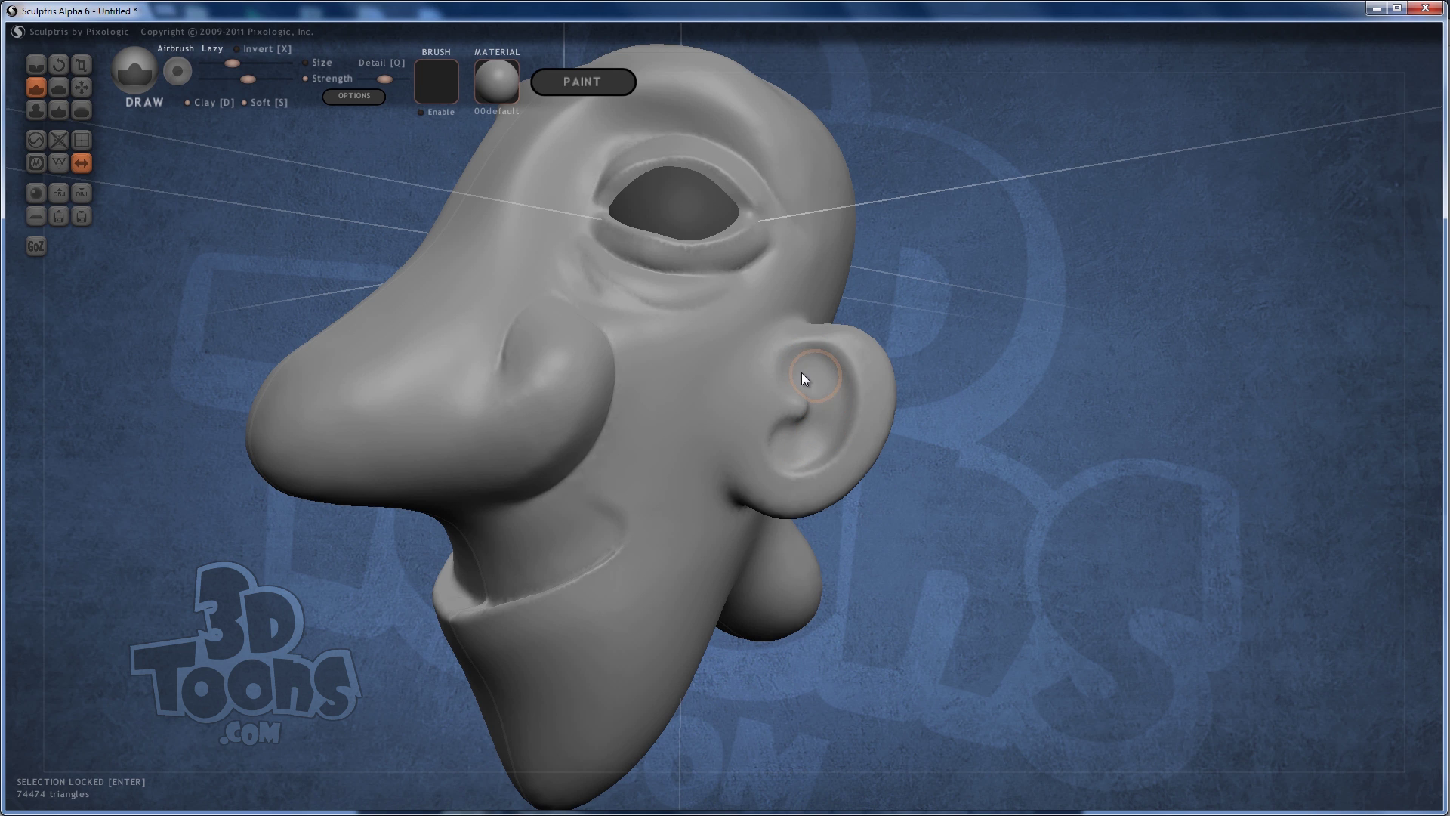
mouse_move(818, 374)
mouse_down()
mouse_move(832, 400)
mouse_move(819, 442)
mouse_up()
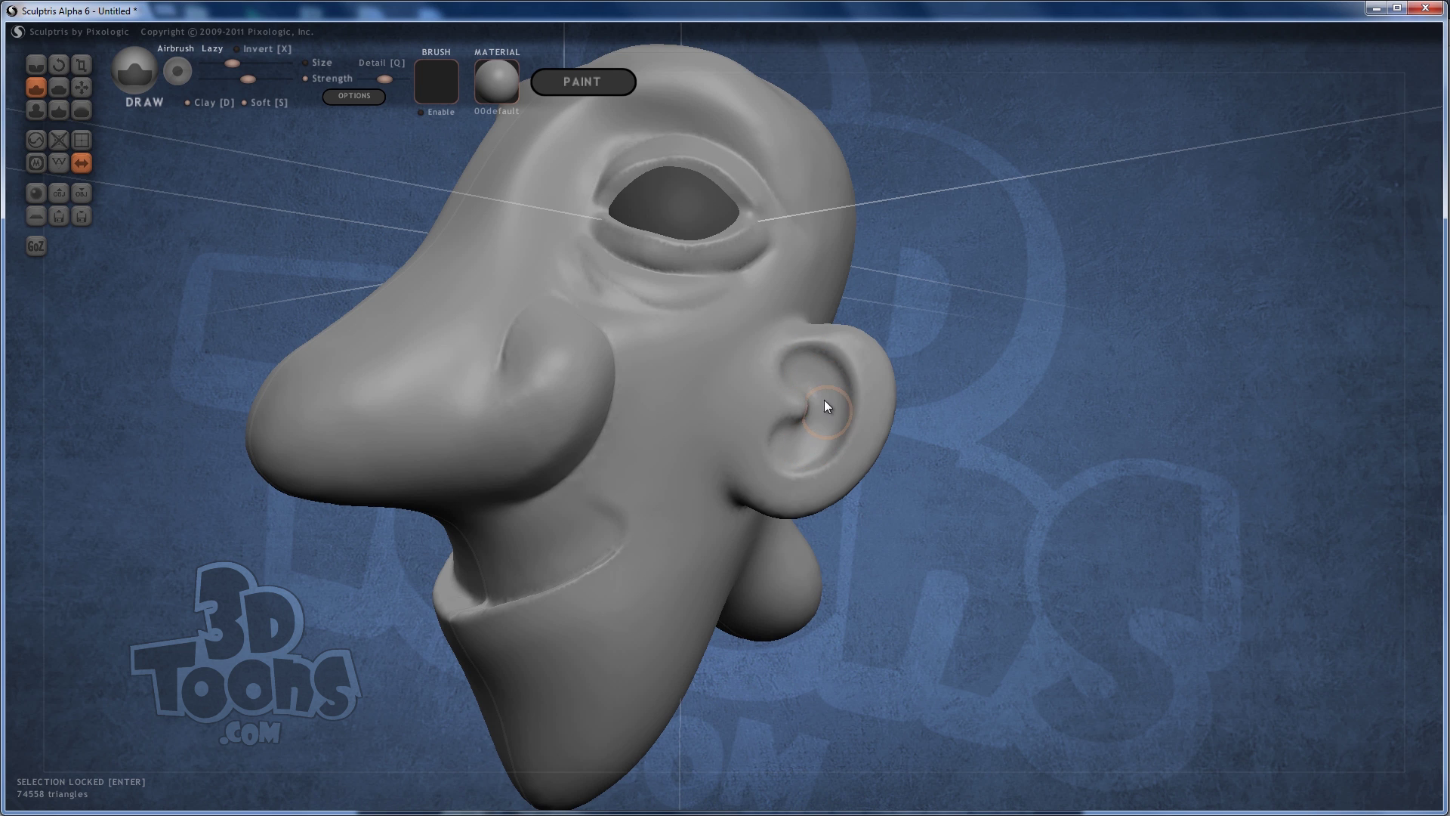
- Carve the ear canal in the lower part of the ear's hollow with a smaller Draw brush
mouse_move(823, 400)
right_down()
mouse_move(745, 438)
mouse_move(785, 419)
mouse_move(817, 426)
mouse_move(802, 409)
right_up()
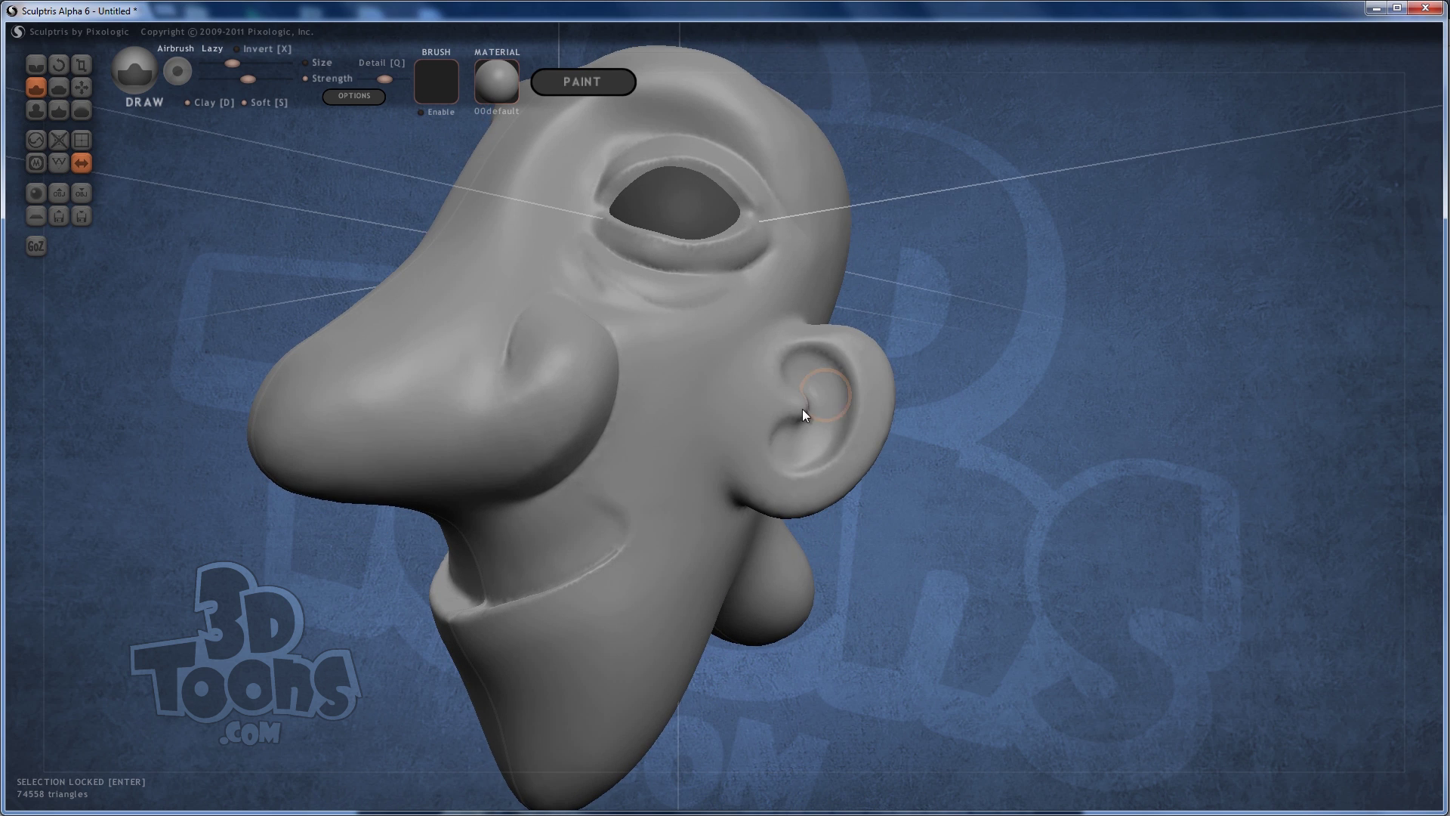
drag(786, 451, 794, 450)
scroll(801, 438, down, 3)
right_drag(793, 447, 772, 444)
drag(783, 434, 782, 429)
- Add a curved fold inside the ear's hollow with the Crease brush
mouse_move(877, 322)
right_down()
mouse_move(802, 365)
mouse_move(881, 356)
mouse_move(951, 320)
mouse_move(852, 372)
right_up()
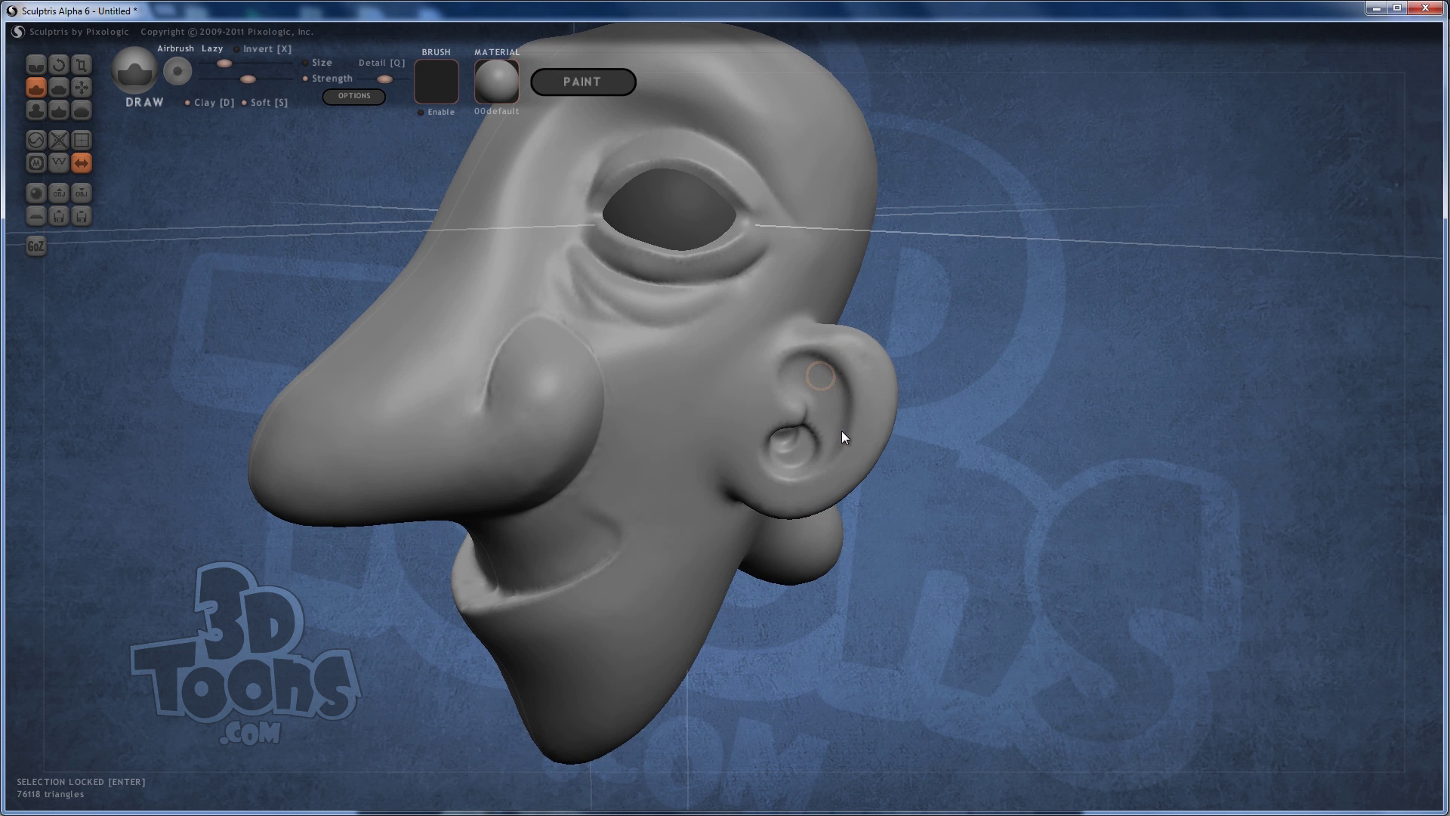
click(36, 65)
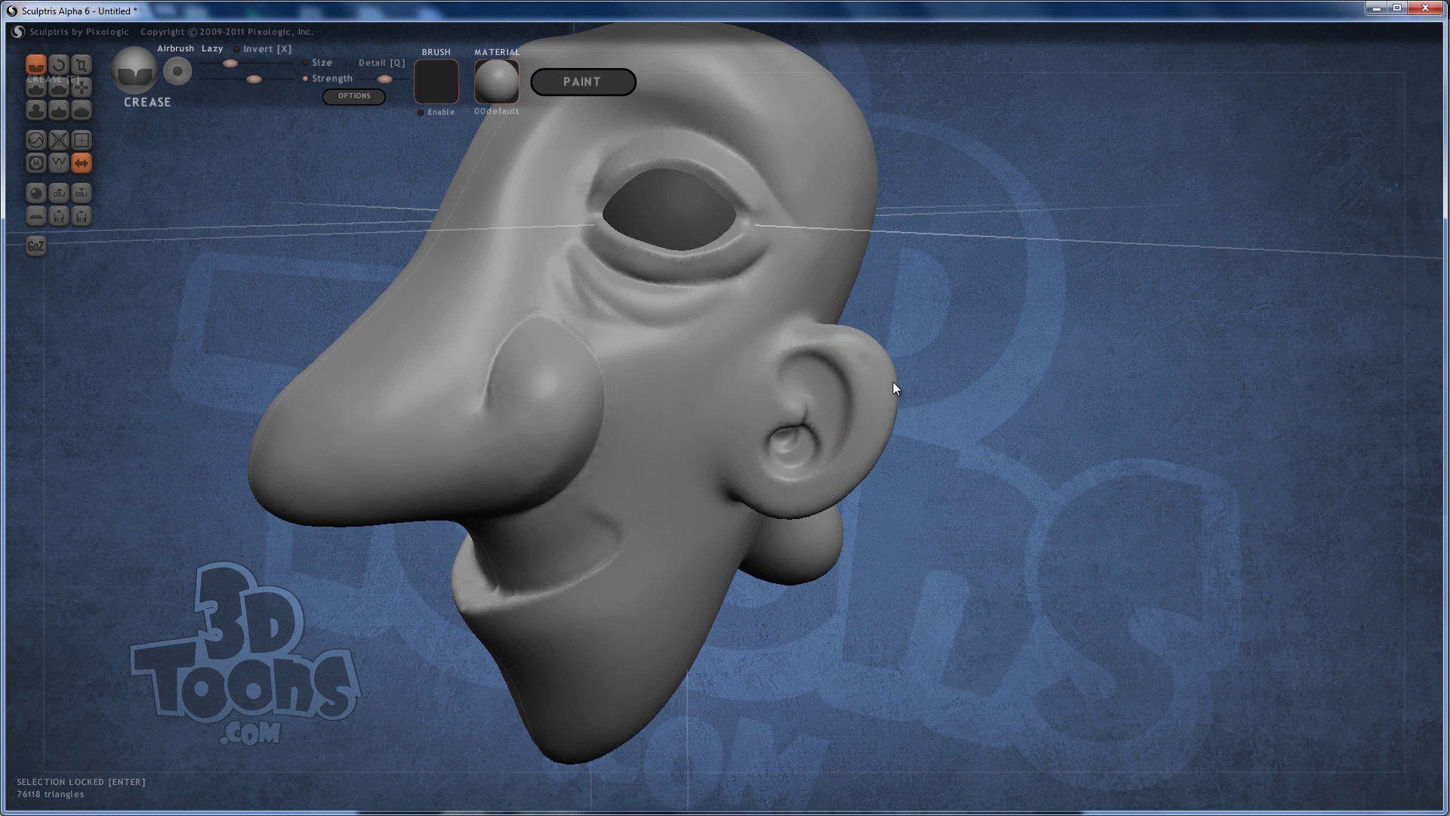
mouse_move(800, 378)
mouse_down()
mouse_move(831, 404)
mouse_move(822, 444)
mouse_up()
mouse_move(837, 369)
right_down()
mouse_move(858, 352)
mouse_move(802, 364)
mouse_move(845, 407)
mouse_move(808, 384)
right_up()
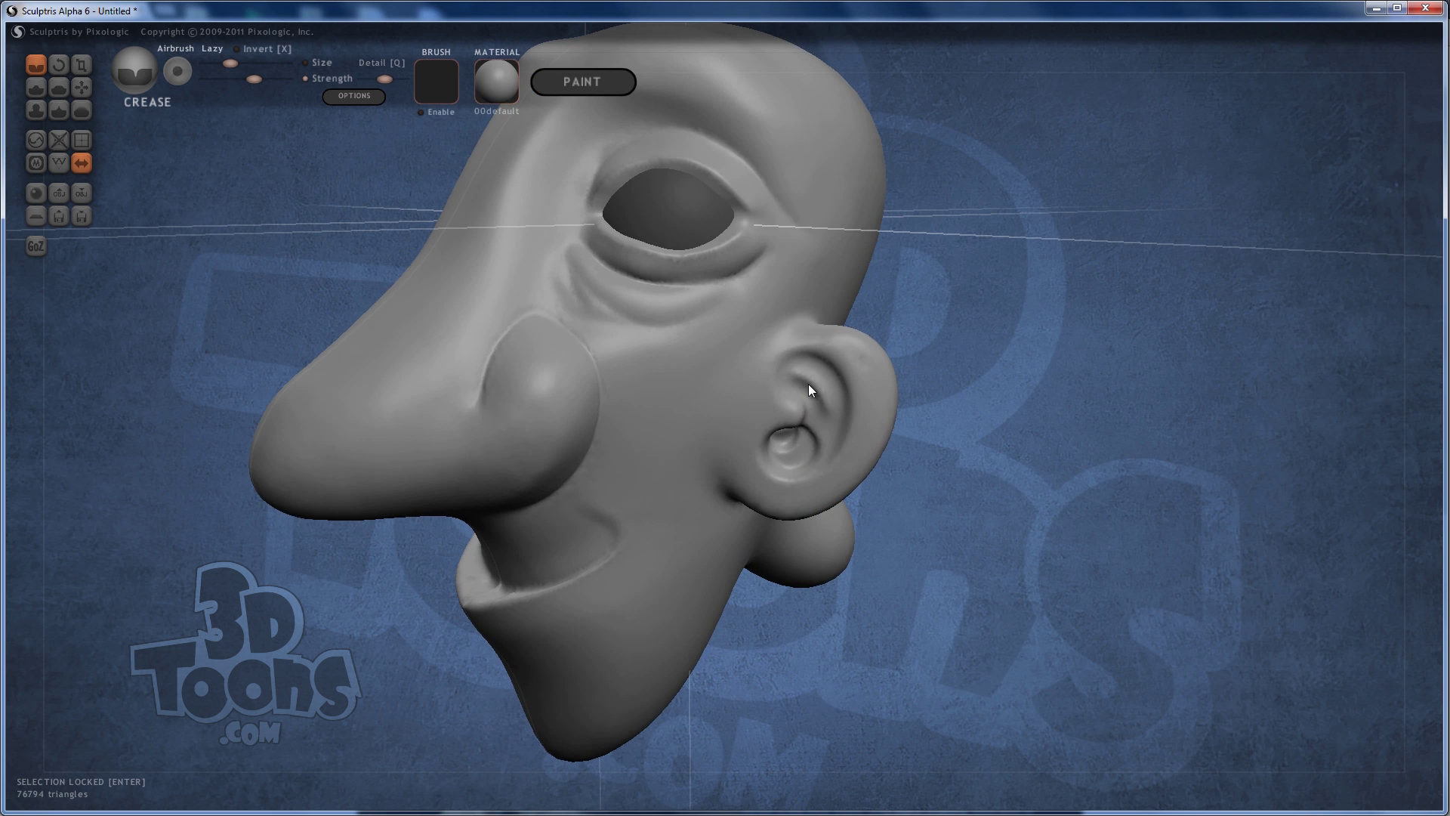
- Thicken the upper and outer rim of the ear with the Inflate brush
click(36, 111)
right_drag(844, 298, 824, 341)
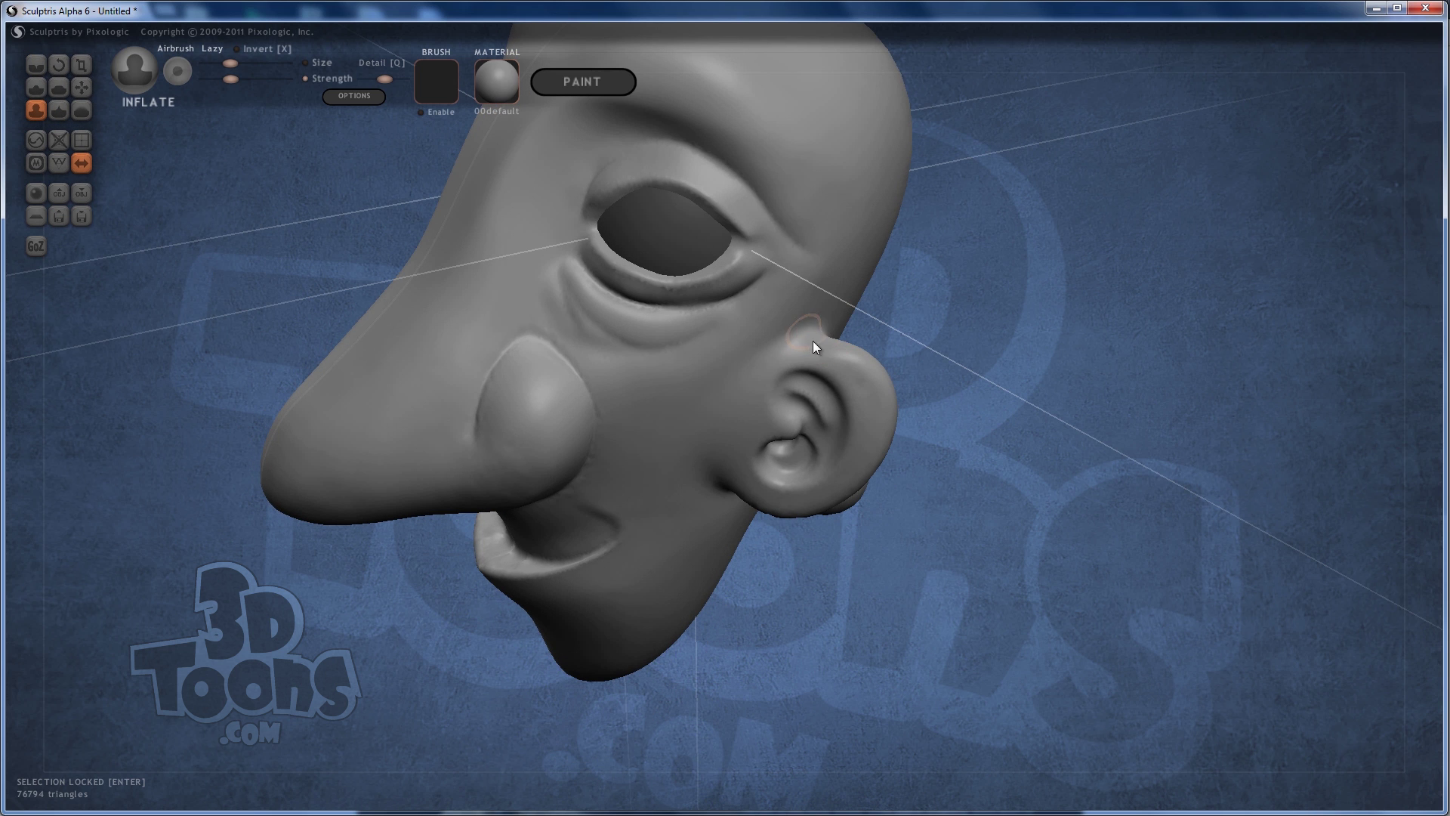
right_drag(986, 310, 797, 323)
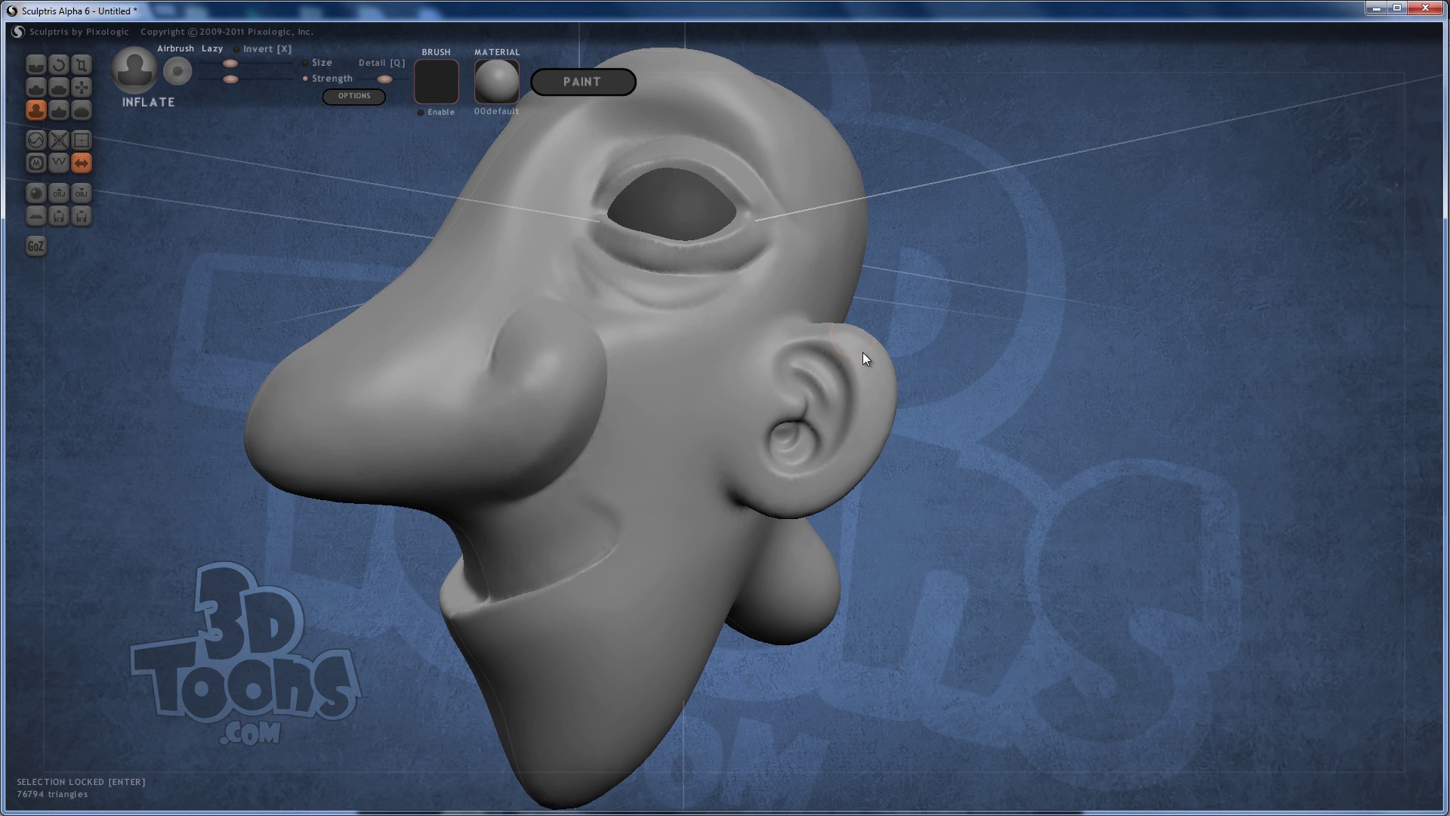
right_drag(953, 346, 882, 329)
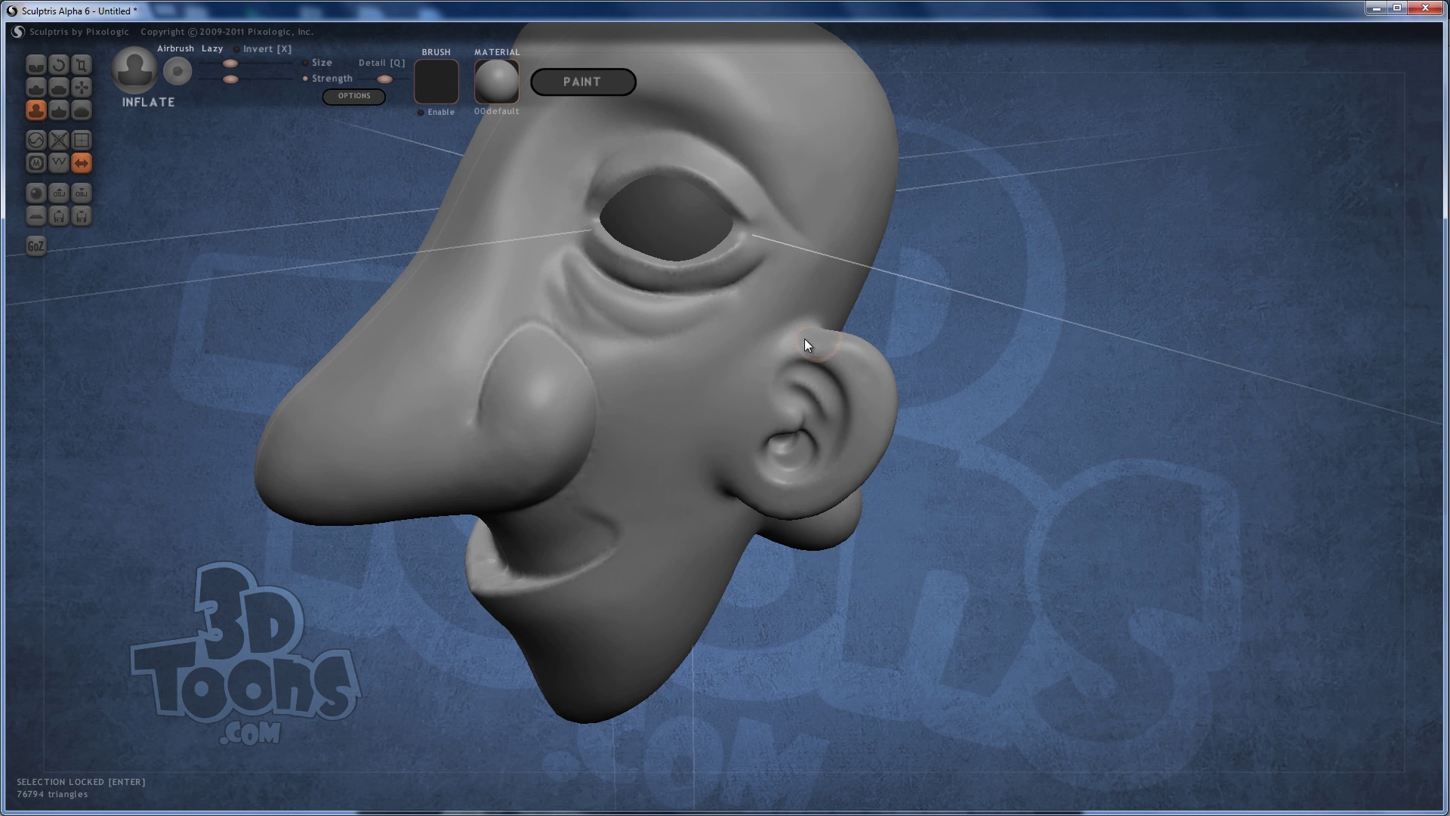
mouse_move(804, 338)
mouse_down()
mouse_move(855, 352)
mouse_move(847, 343)
mouse_up()
right_drag(847, 343, 809, 357)
mouse_move(809, 356)
mouse_down()
mouse_move(850, 375)
mouse_move(818, 361)
mouse_move(842, 369)
mouse_move(866, 414)
mouse_up()
mouse_move(867, 414)
right_down()
mouse_move(922, 314)
mouse_move(872, 326)
mouse_move(945, 453)
mouse_move(919, 333)
mouse_move(965, 443)
mouse_move(1129, 432)
mouse_move(897, 450)
mouse_move(893, 350)
mouse_move(887, 474)
mouse_move(886, 446)
mouse_move(780, 438)
mouse_move(712, 408)
mouse_move(755, 404)
right_up()
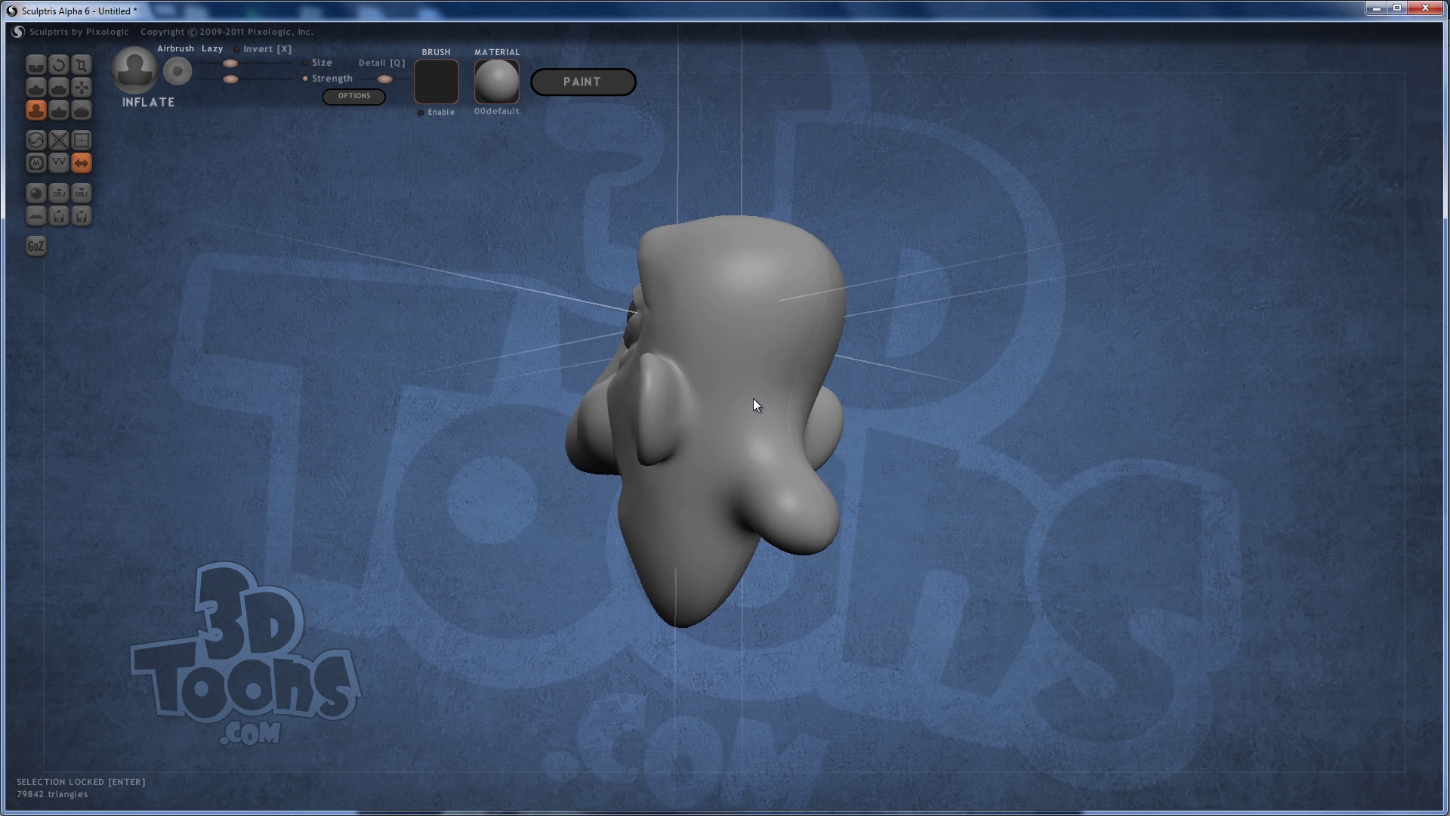
- Shape the back of the ear where it meets the head with a larger Draw brush
click(36, 87)
right_drag(456, 333, 539, 361)
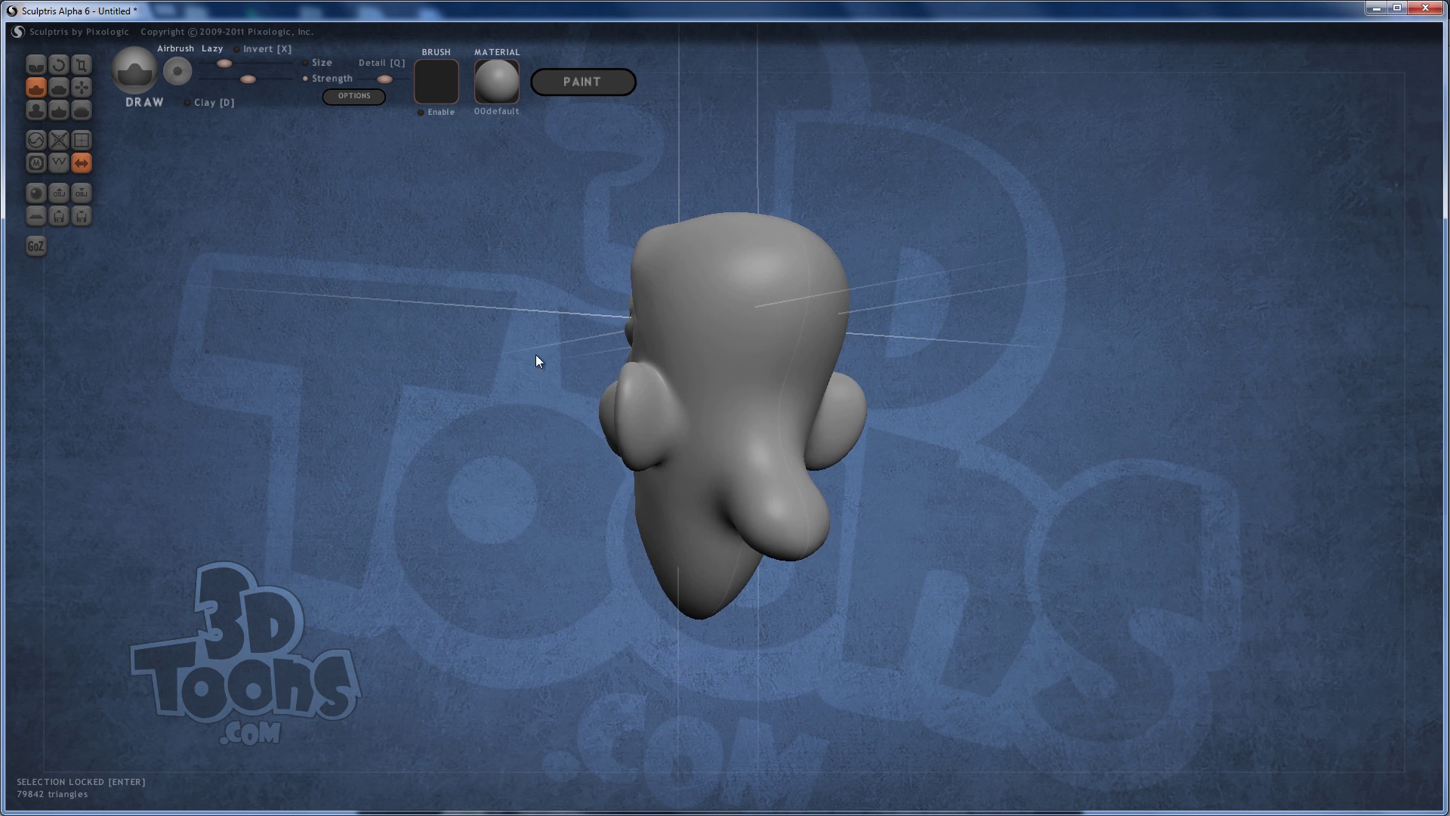
scroll(536, 355, up, 3)
mouse_move(654, 399)
mouse_down()
mouse_move(648, 451)
mouse_move(659, 387)
mouse_move(668, 440)
mouse_move(672, 406)
mouse_move(647, 432)
mouse_move(687, 377)
mouse_move(674, 411)
mouse_move(691, 424)
mouse_move(674, 437)
mouse_move(656, 416)
mouse_move(658, 435)
mouse_move(657, 417)
mouse_move(673, 418)
mouse_up()
scroll(652, 429, up, 2)
mouse_move(673, 419)
right_down()
mouse_move(627, 368)
mouse_move(745, 382)
mouse_move(655, 437)
mouse_move(620, 426)
right_up()
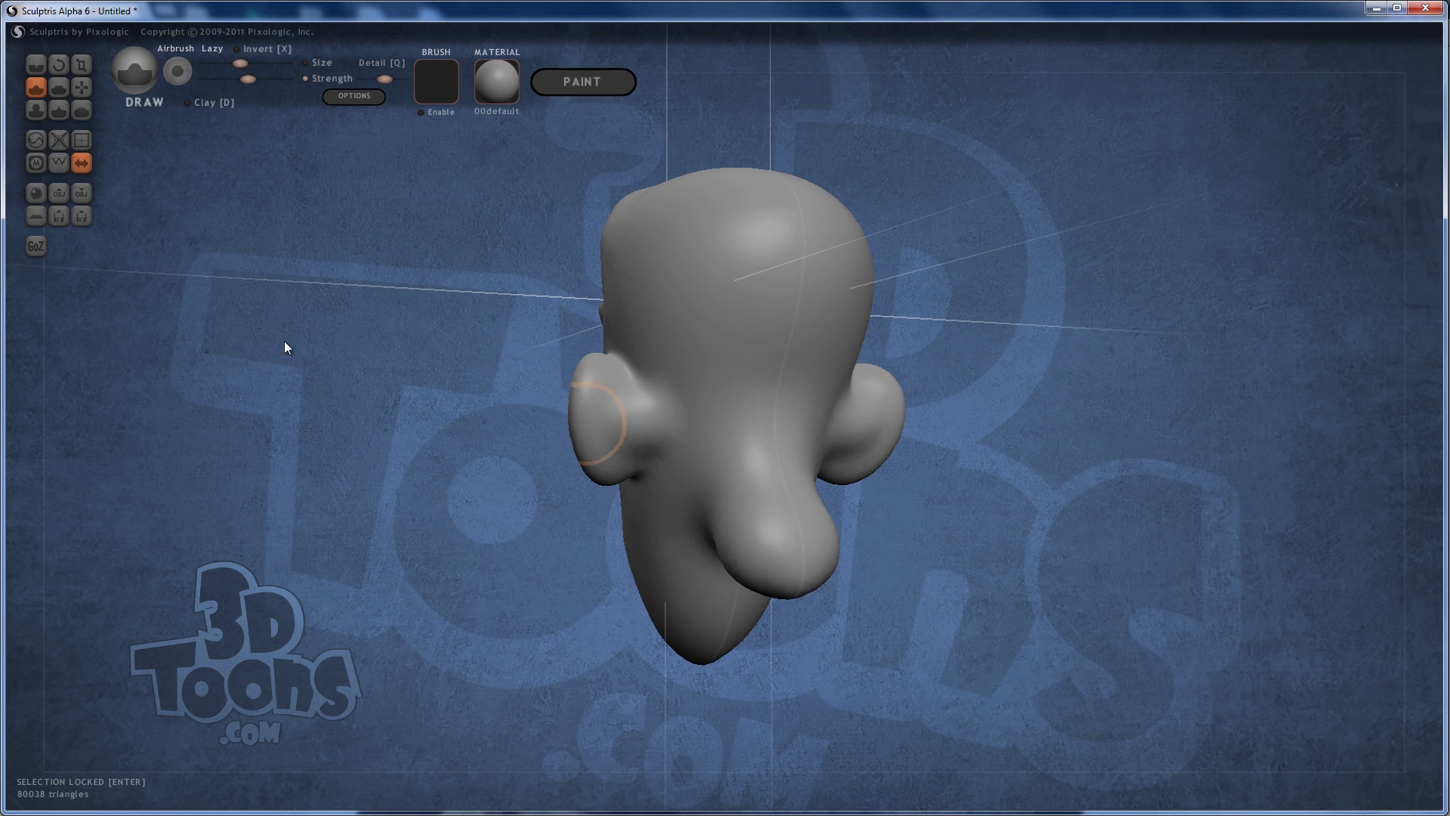
- Sharpen the joint between the back of the ear and the head with the Crease brush
click(35, 65)
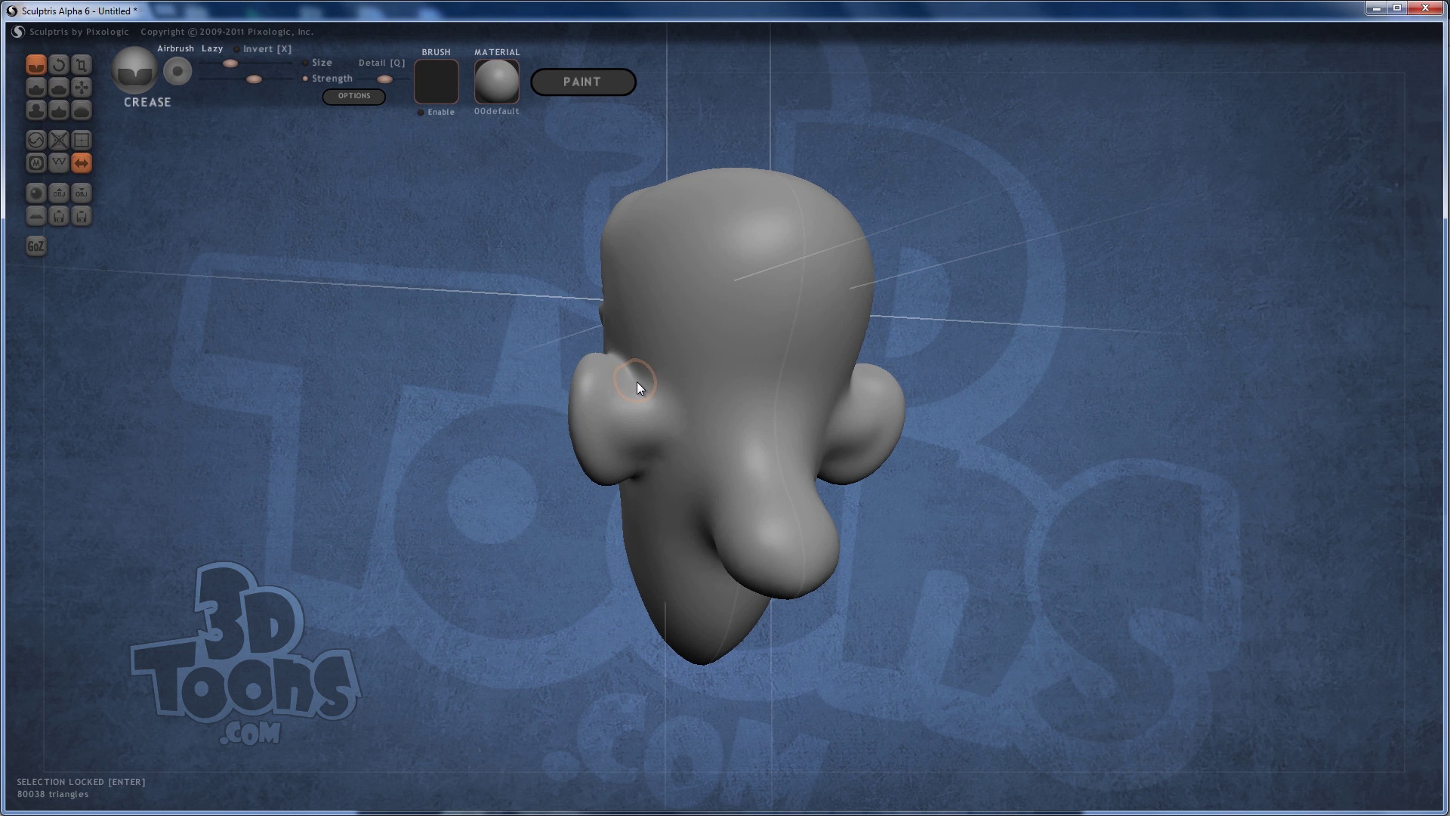
mouse_move(626, 386)
mouse_down()
mouse_move(612, 400)
mouse_move(679, 452)
mouse_move(645, 390)
mouse_move(676, 421)
mouse_move(656, 467)
mouse_move(684, 398)
mouse_up()
mouse_move(683, 398)
right_down()
mouse_move(714, 325)
mouse_move(686, 357)
right_up()
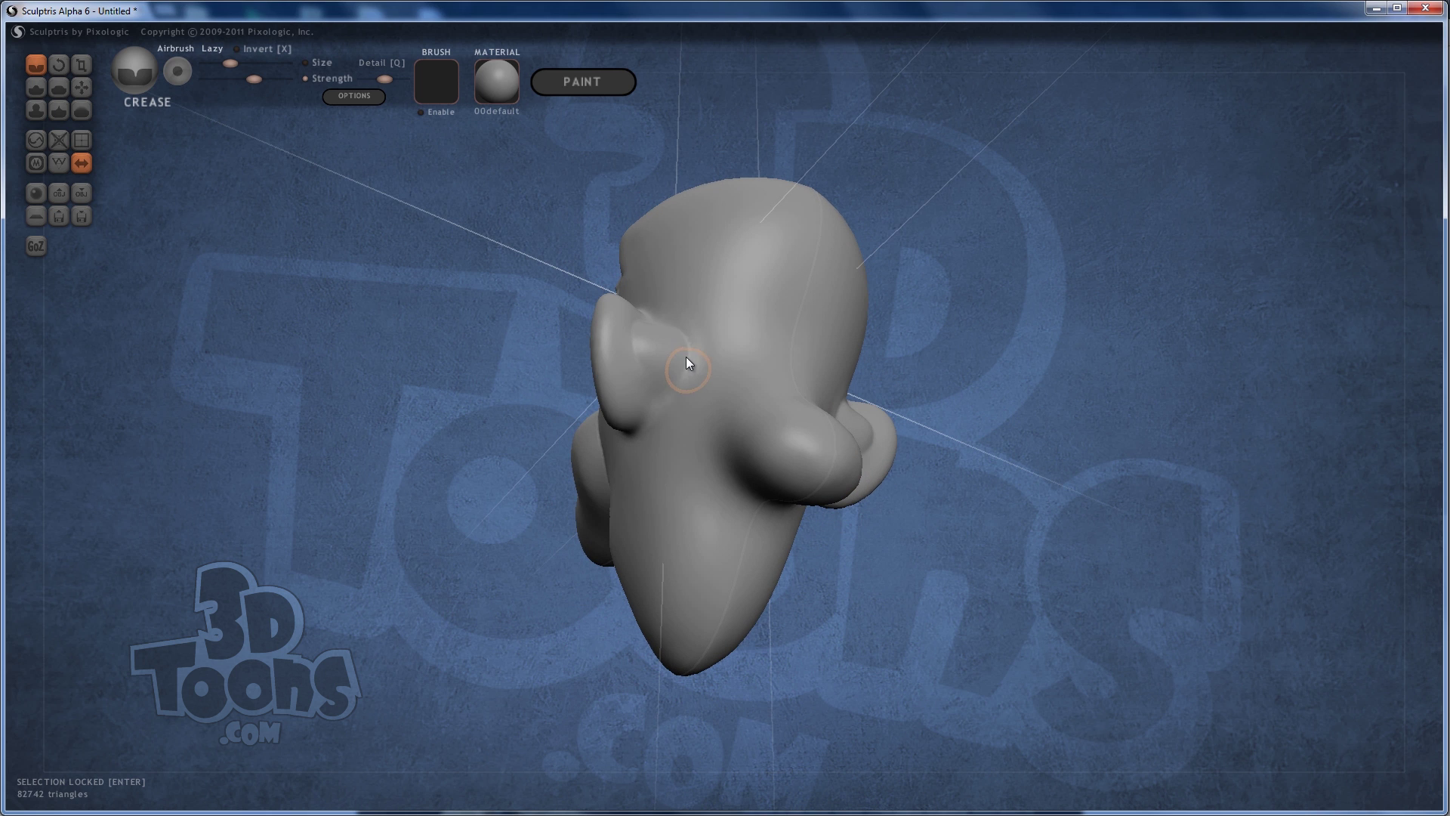
right_drag(679, 408, 795, 503)
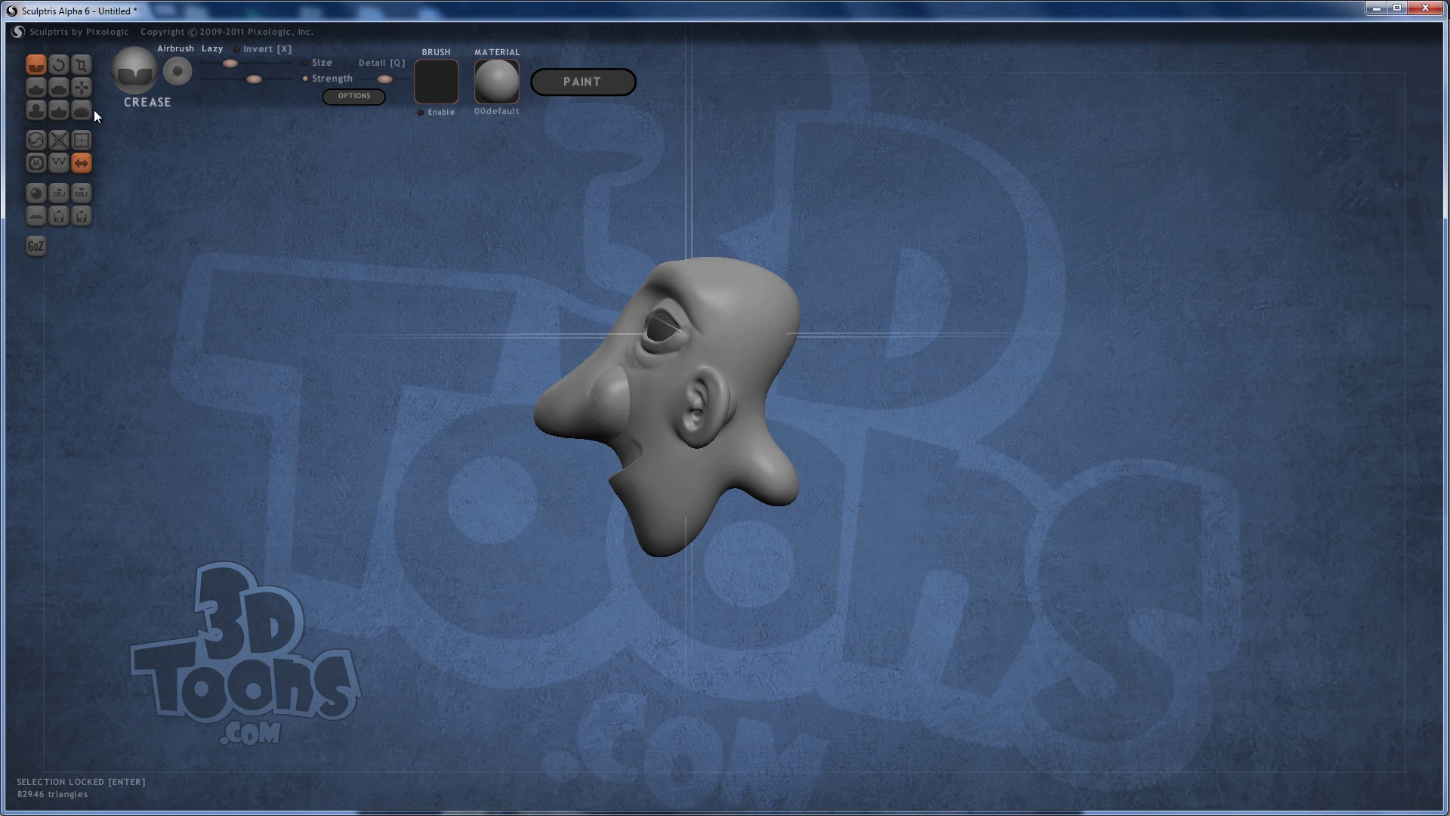
- Pull the neck stump further down and away from the back of the head with the Grab brush
click(81, 87)
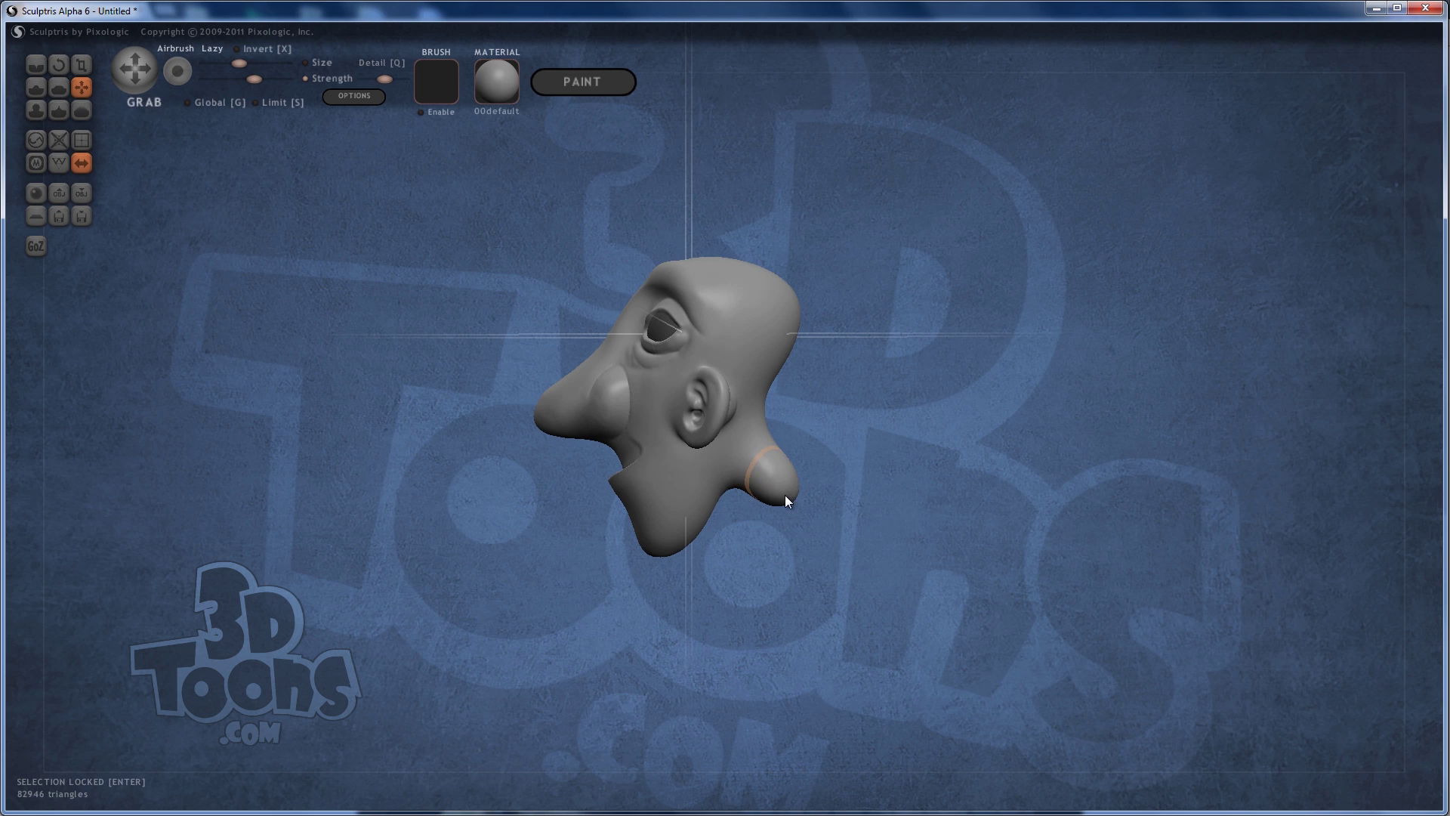
mouse_move(790, 508)
mouse_down()
mouse_move(780, 544)
mouse_move(818, 477)
mouse_move(764, 488)
mouse_up()
mouse_move(764, 487)
right_down()
mouse_move(904, 400)
mouse_move(782, 501)
right_up()
mouse_move(787, 521)
mouse_down()
mouse_move(897, 418)
mouse_move(881, 392)
mouse_move(921, 445)
mouse_move(1081, 405)
mouse_move(899, 447)
mouse_move(965, 401)
mouse_move(952, 382)
mouse_up()
scroll(807, 264, up, 3)
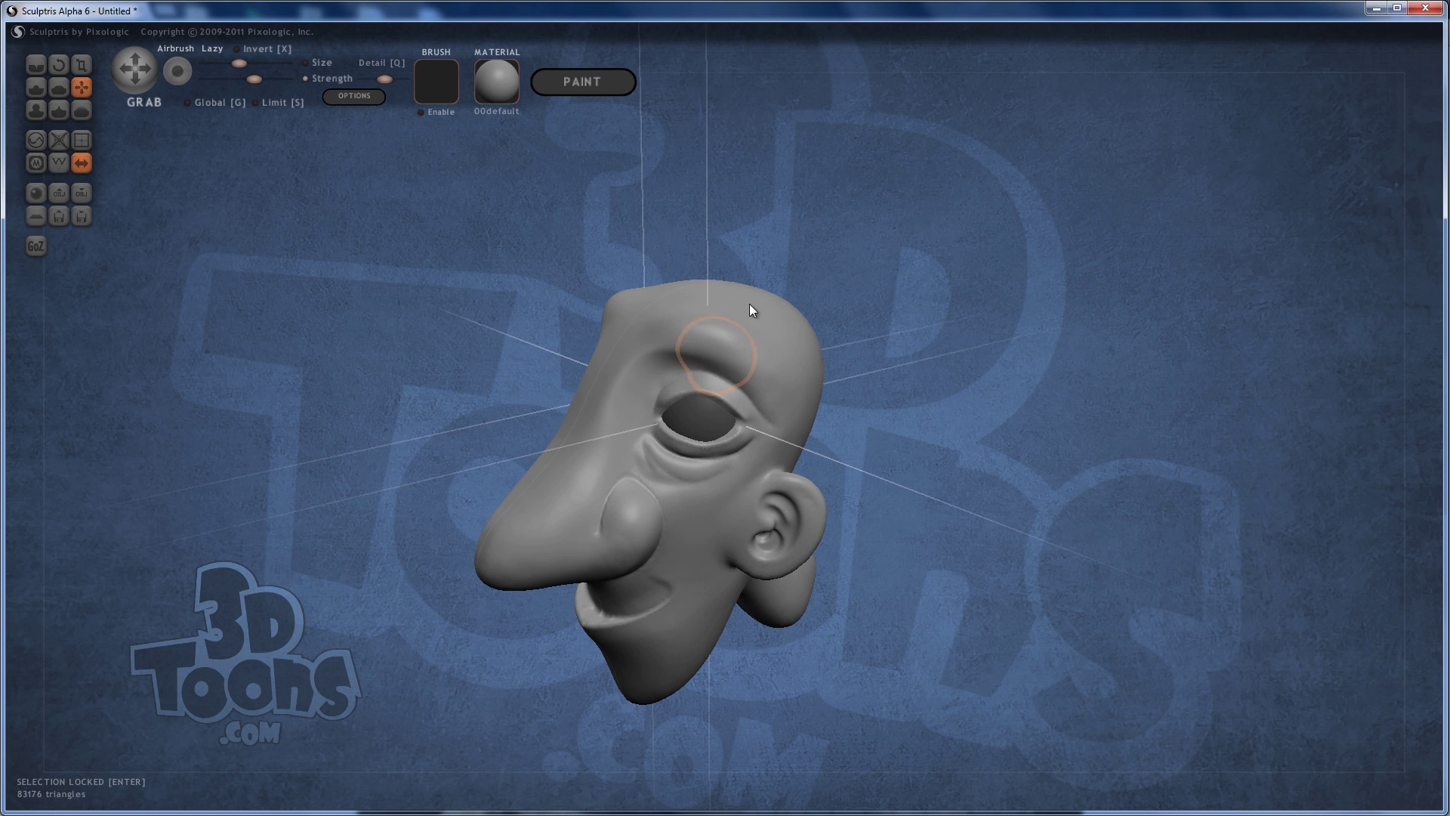
- Raise the top of the skull into a higher dome with a larger Grab brush
mouse_move(799, 216)
mouse_down()
mouse_move(787, 294)
mouse_move(776, 230)
mouse_up()
scroll(755, 302, up, 2)
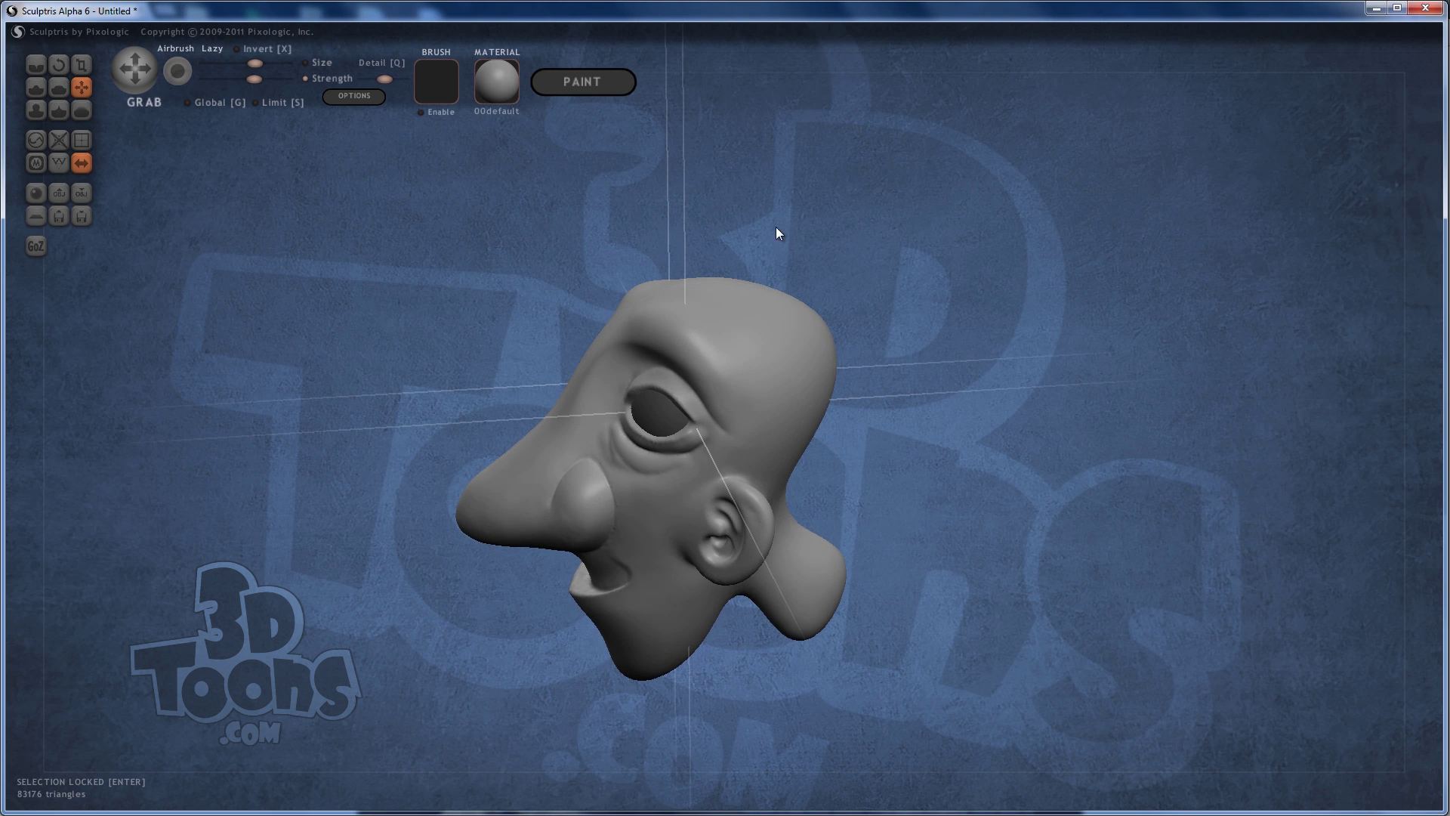
drag(769, 311, 744, 274)
mouse_move(836, 207)
mouse_down()
mouse_move(828, 294)
mouse_move(1015, 242)
mouse_up()
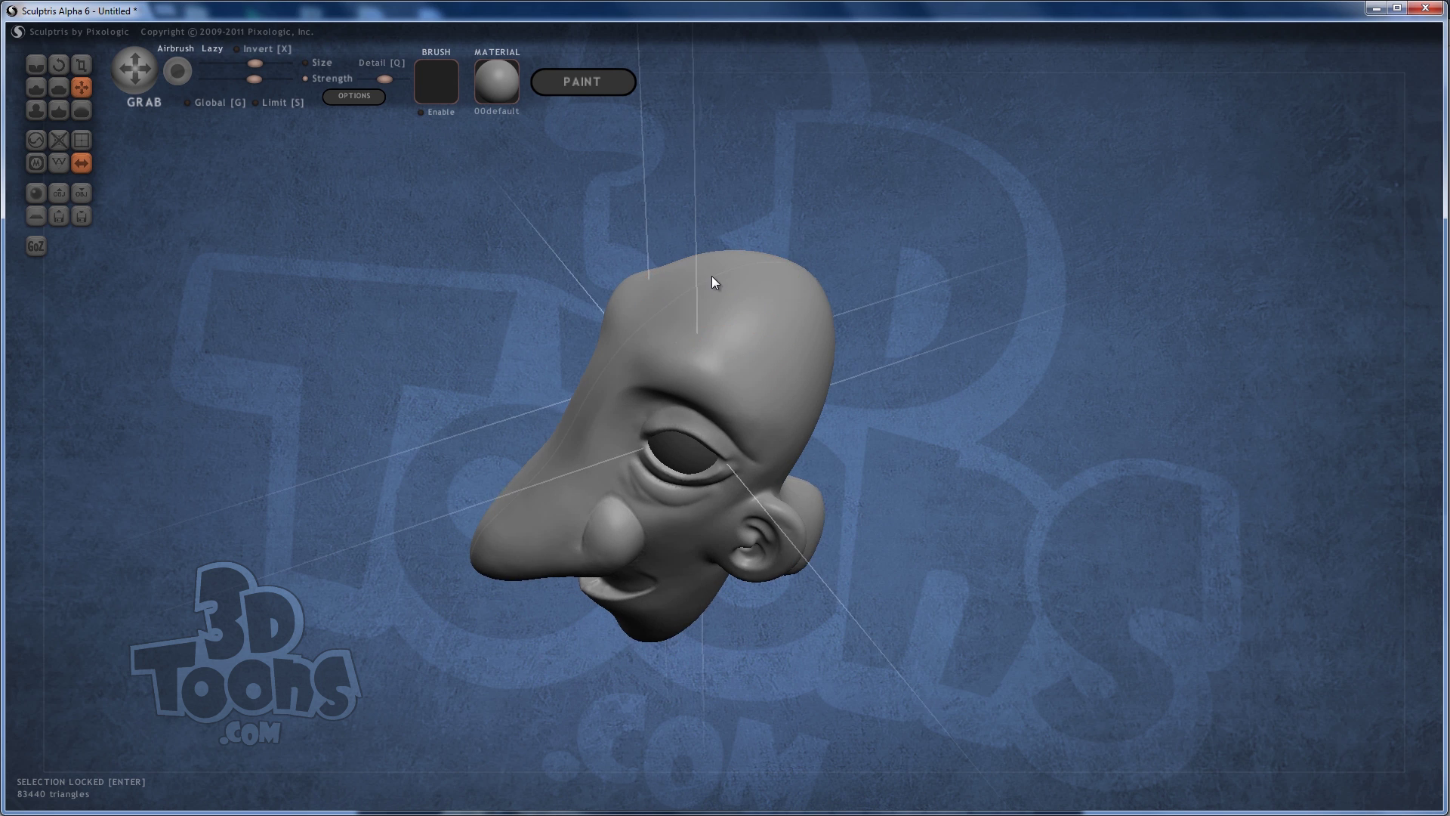
drag(711, 274, 722, 260)
right_drag(710, 266, 731, 266)
drag(730, 264, 724, 251)
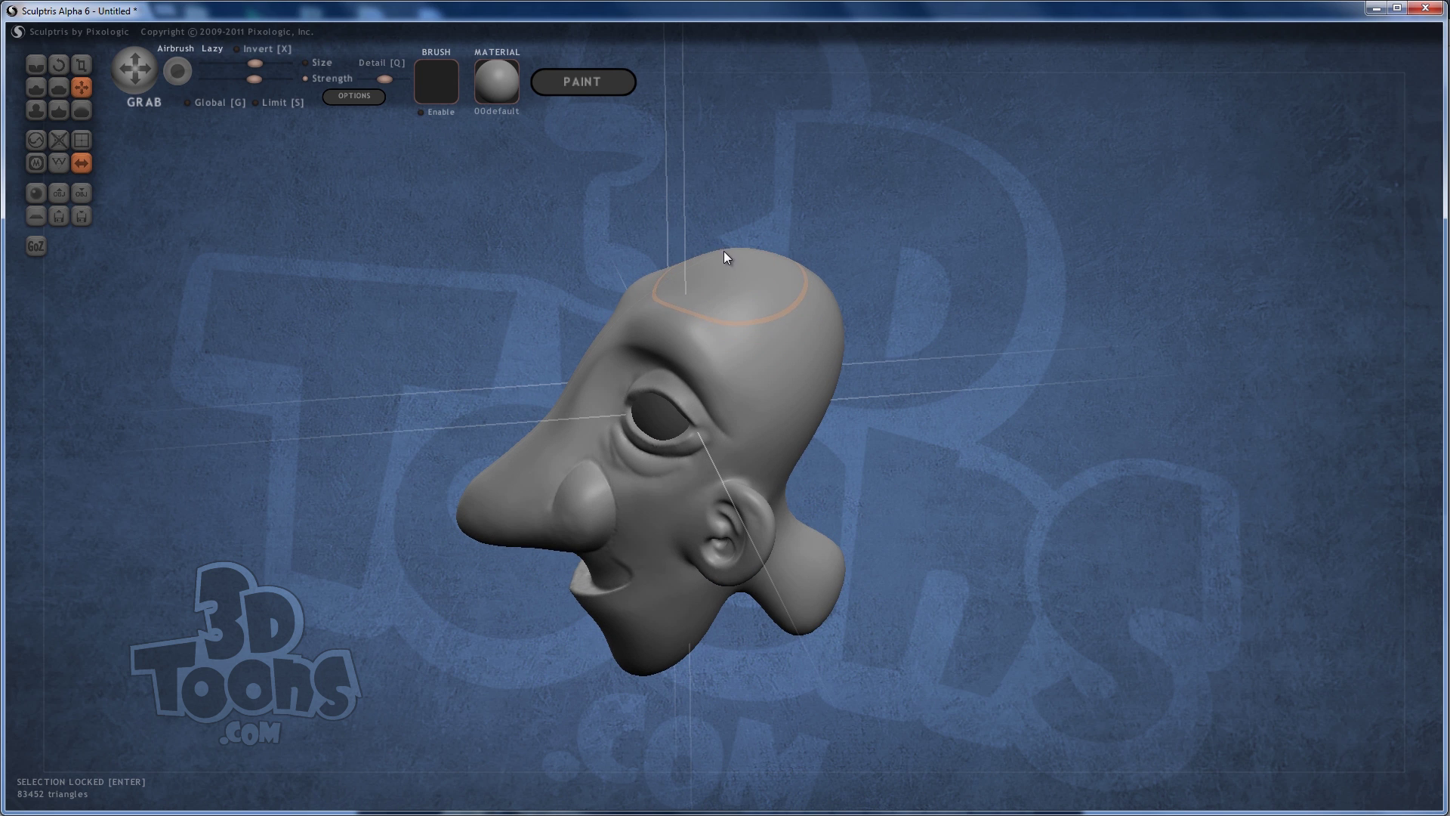
- Round out the upper sides and crown of the skull with the Grab brush, working from several angles
right_drag(719, 252, 822, 273)
drag(820, 264, 817, 247)
mouse_move(818, 251)
right_down()
mouse_move(968, 234)
mouse_move(948, 310)
mouse_move(793, 333)
right_up()
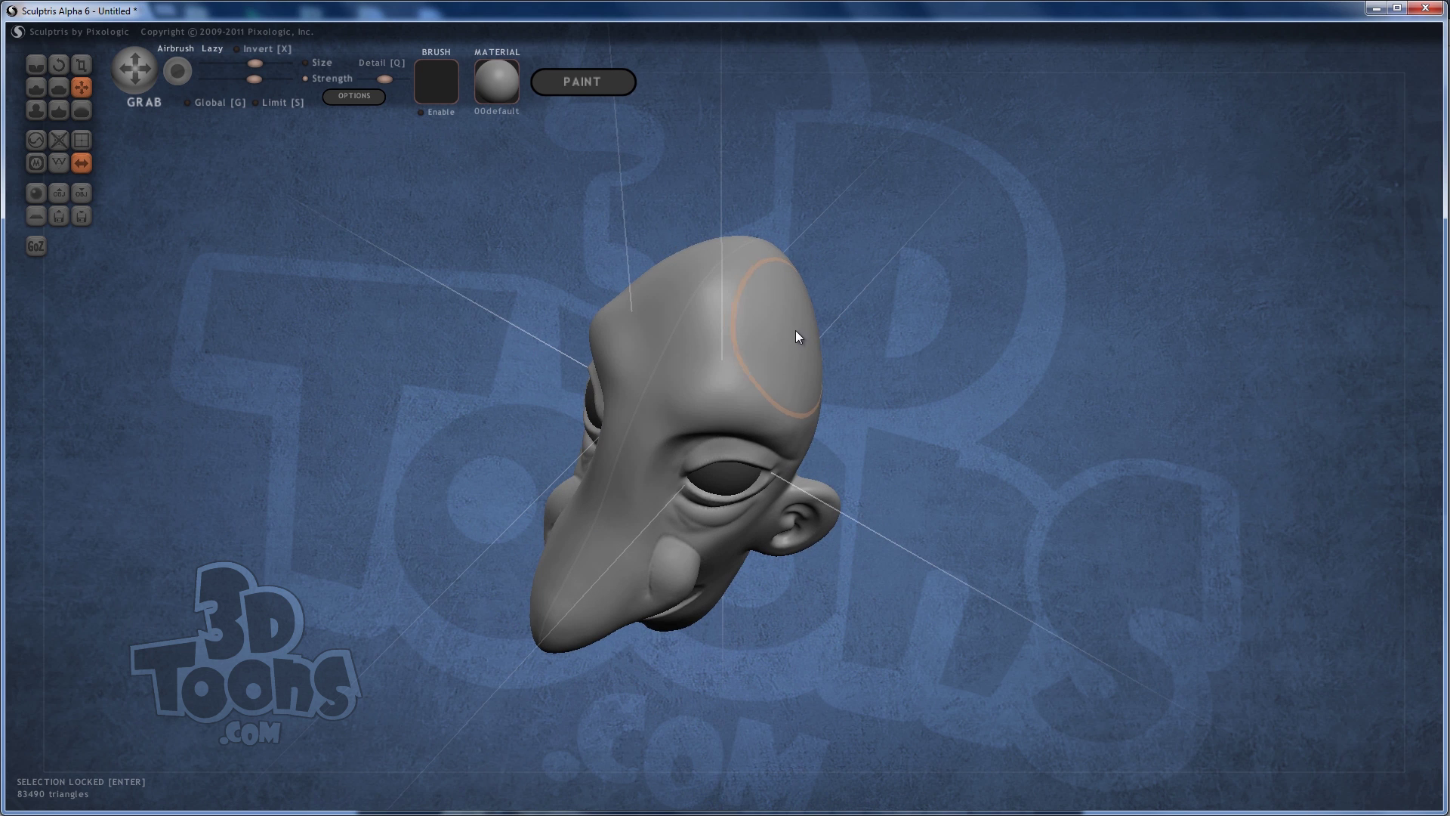
mouse_move(792, 333)
mouse_down()
mouse_move(836, 347)
mouse_move(806, 285)
mouse_move(822, 282)
mouse_up()
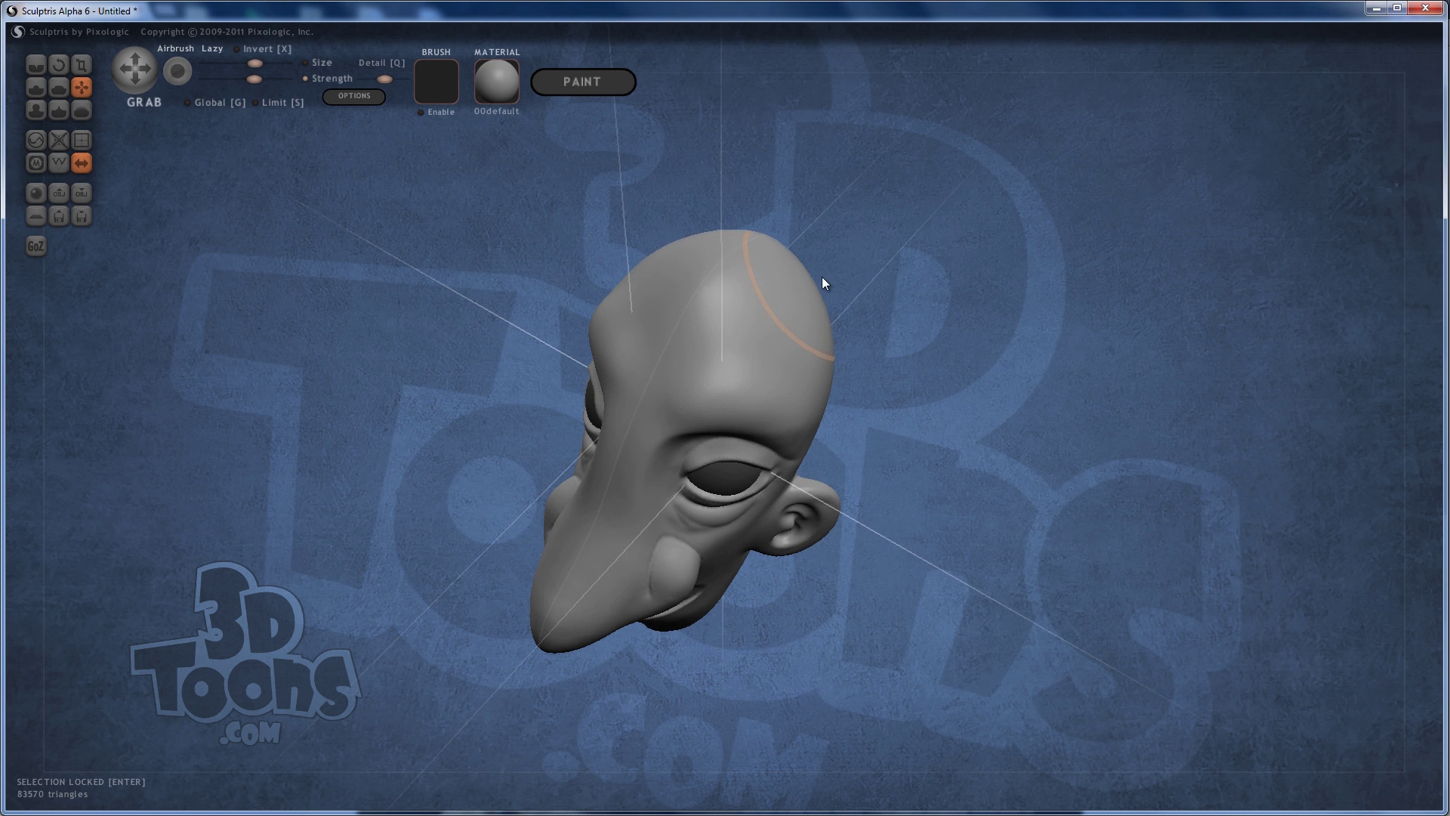
mouse_move(821, 282)
right_down()
mouse_move(781, 210)
mouse_move(650, 293)
mouse_move(664, 296)
right_up()
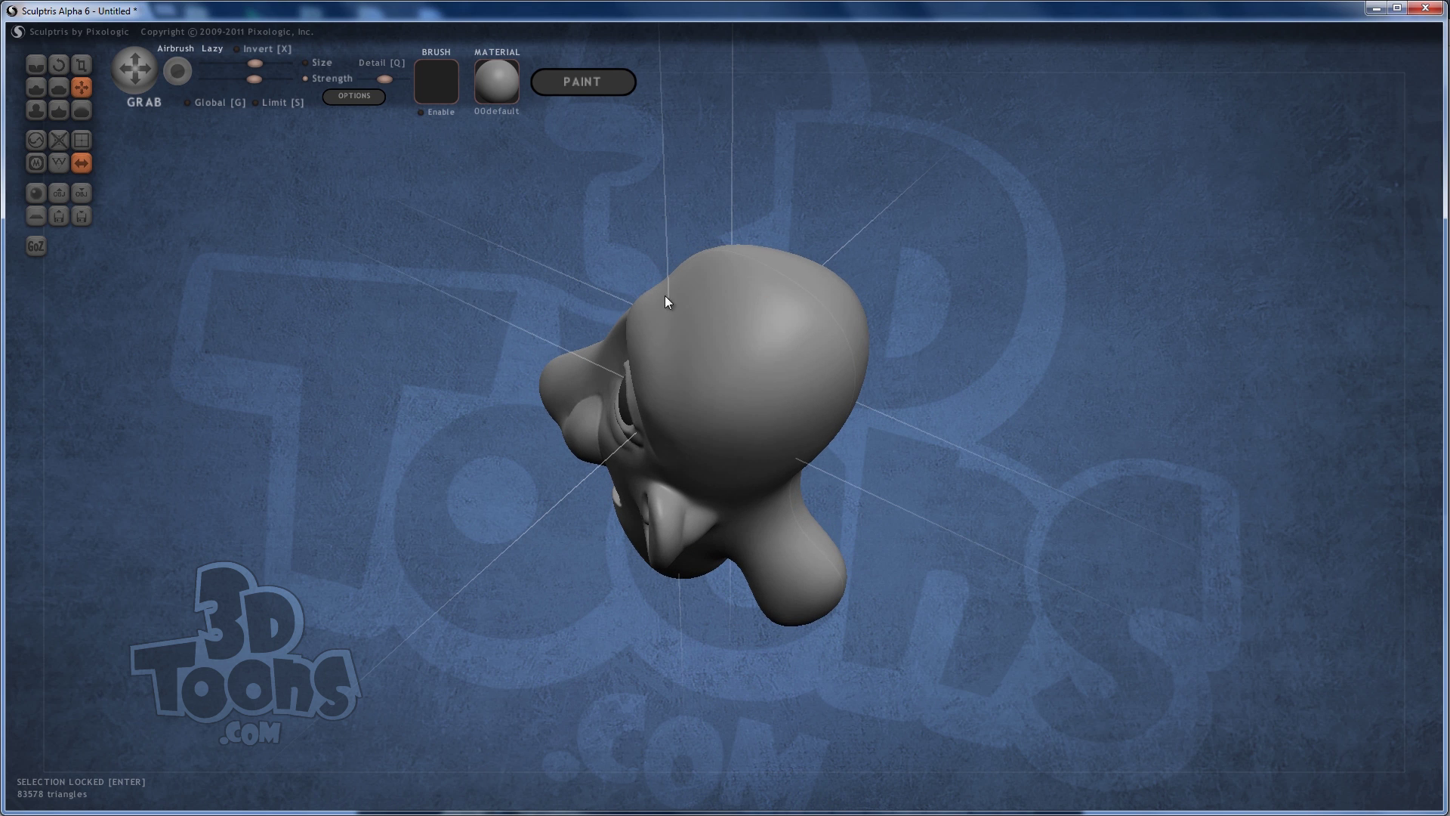
mouse_move(665, 296)
mouse_down()
mouse_move(693, 324)
mouse_move(773, 285)
mouse_up()
right_drag(773, 286, 796, 262)
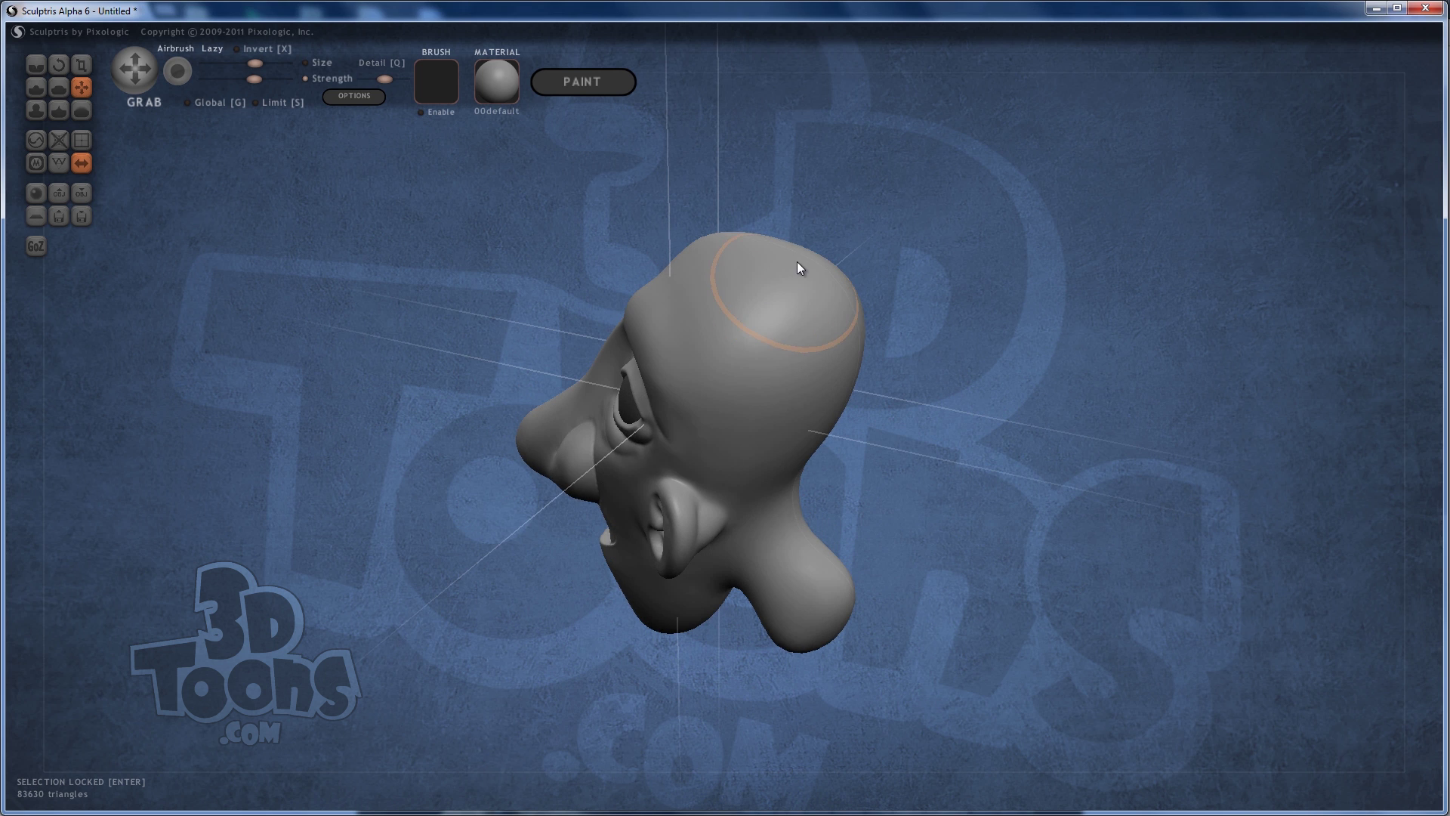
- Try stretching the back of the skull upward with the Grab brush, and undo these pulls
mouse_move(863, 223)
right_down()
mouse_move(898, 172)
mouse_move(873, 276)
mouse_move(890, 283)
mouse_move(842, 348)
right_up()
mouse_move(824, 334)
mouse_down()
mouse_move(835, 339)
mouse_move(793, 280)
mouse_move(846, 217)
mouse_up()
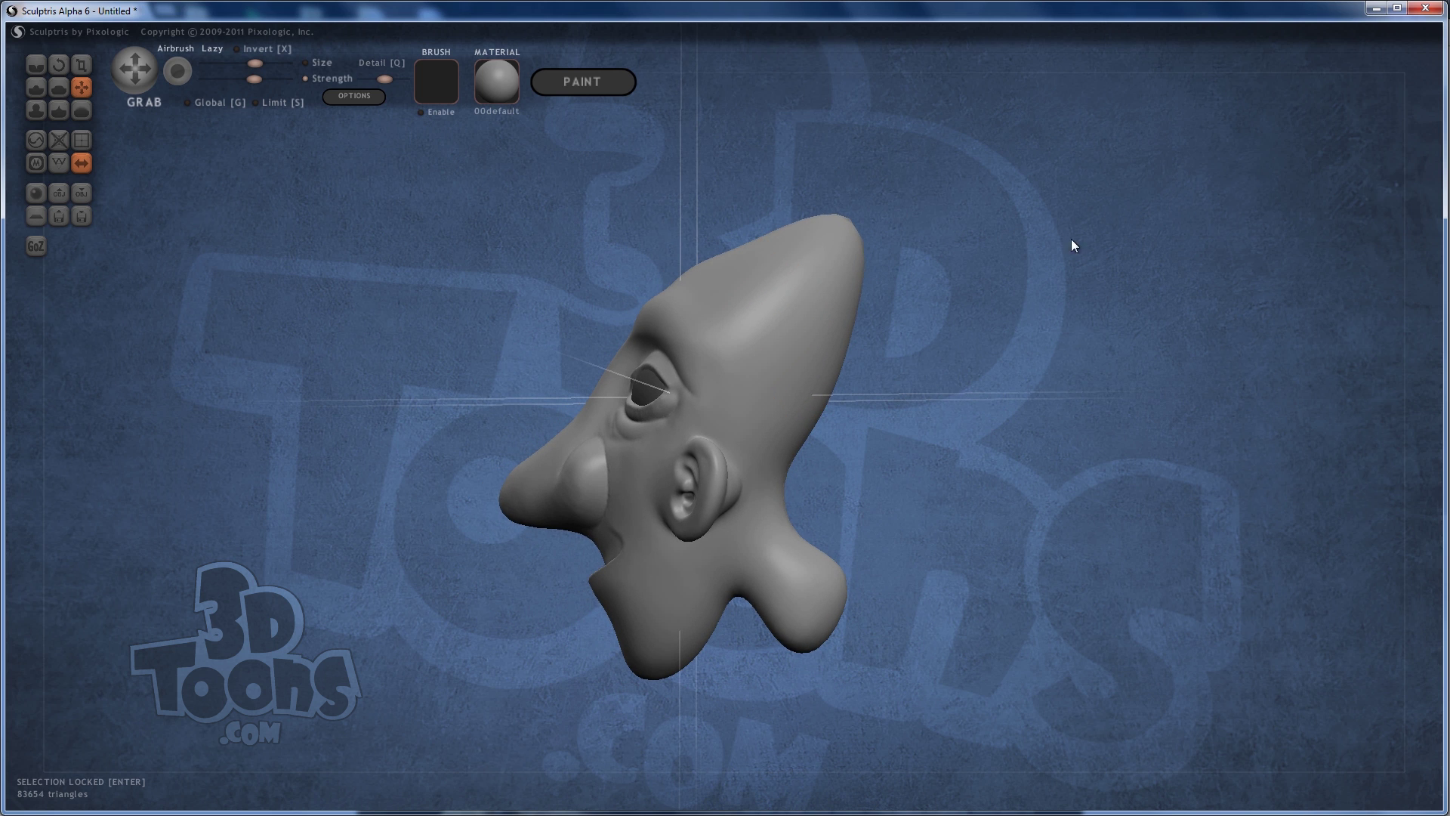
mouse_move(1072, 242)
right_down()
mouse_move(1111, 243)
mouse_move(937, 237)
mouse_move(918, 253)
right_up()
key(ctrl+z)
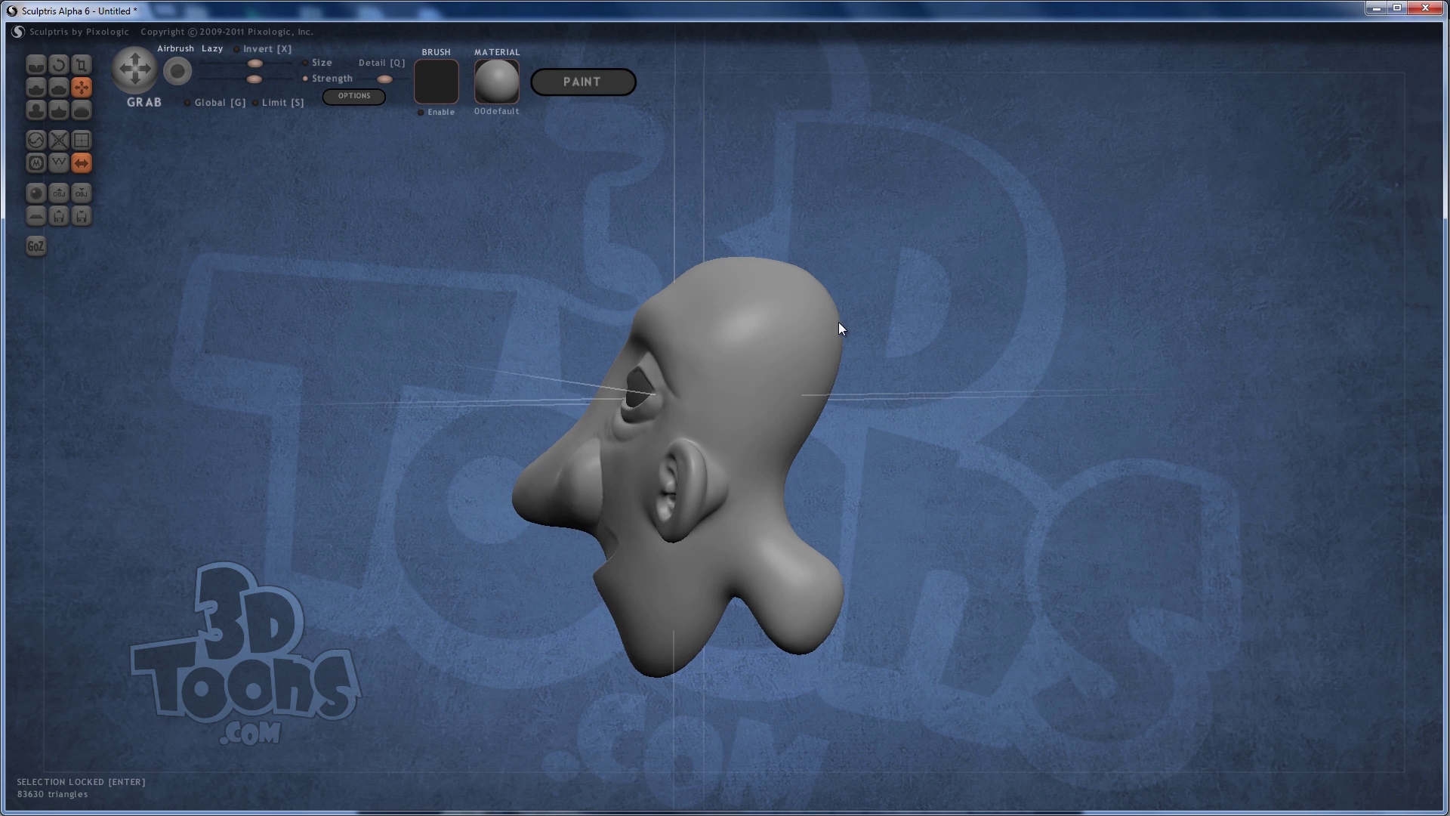
mouse_move(828, 326)
mouse_down()
mouse_move(868, 280)
mouse_move(767, 279)
mouse_move(706, 184)
mouse_up()
key(ctrl+z)
mouse_move(878, 179)
right_down()
mouse_move(1039, 213)
mouse_move(758, 275)
right_up()
key(ctrl+z)
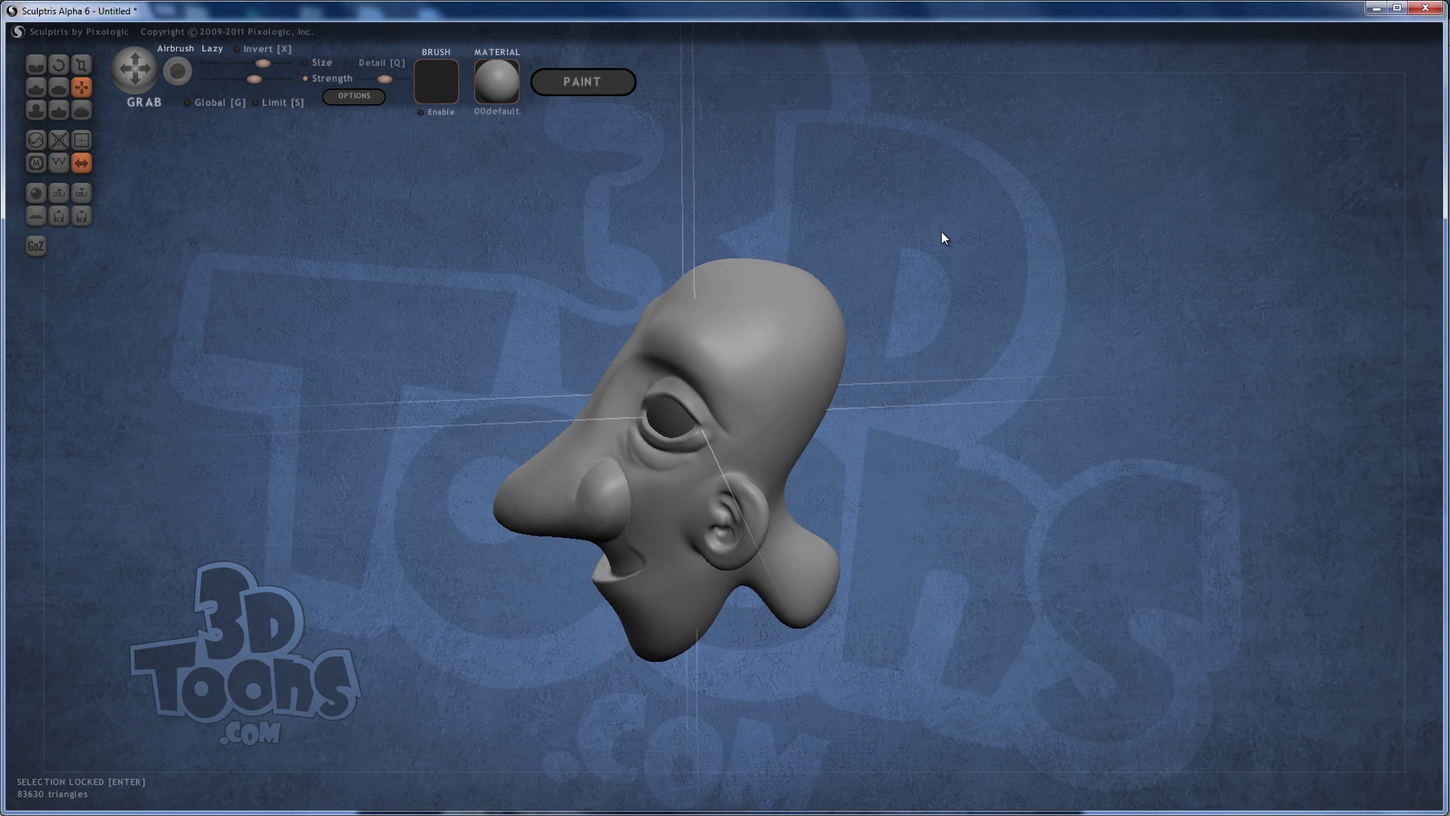
- Pull the back of the skull outward into a fuller, rounder shape with a larger Grab brush
right_drag(941, 231, 891, 208)
mouse_move(839, 281)
right_down()
mouse_move(968, 224)
mouse_move(815, 395)
right_up()
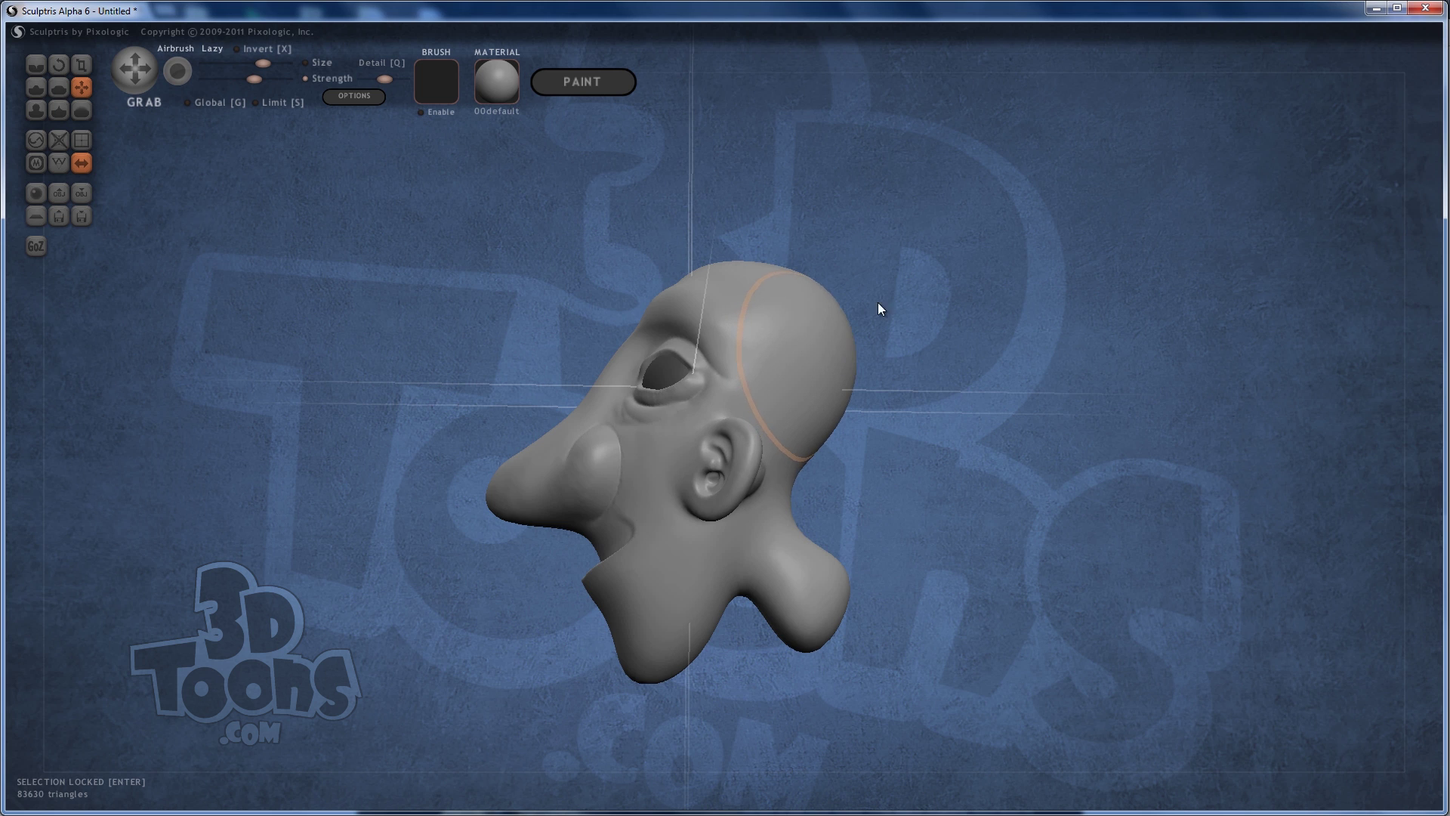
right_drag(877, 307, 829, 421)
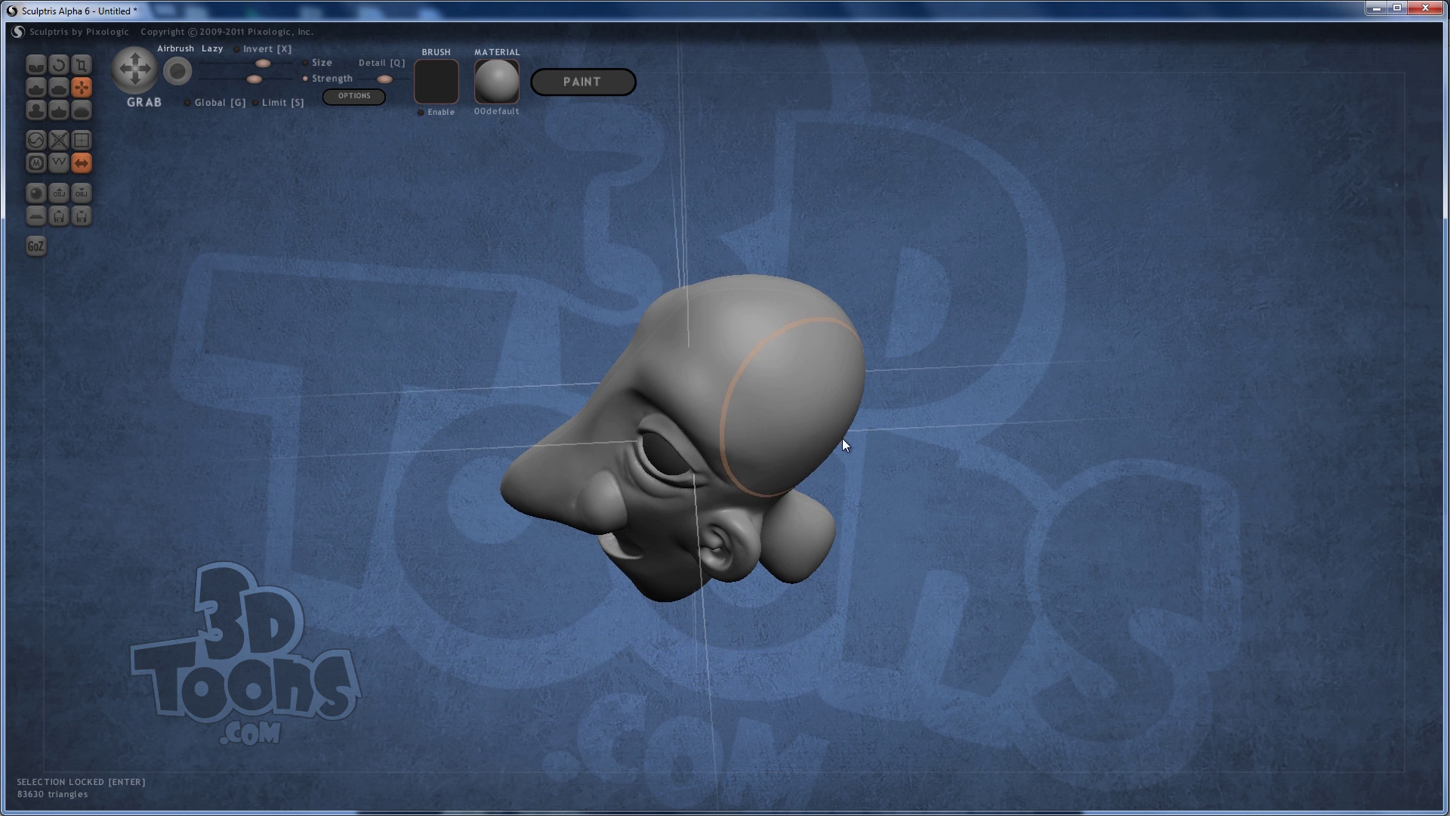
right_drag(941, 239, 936, 272)
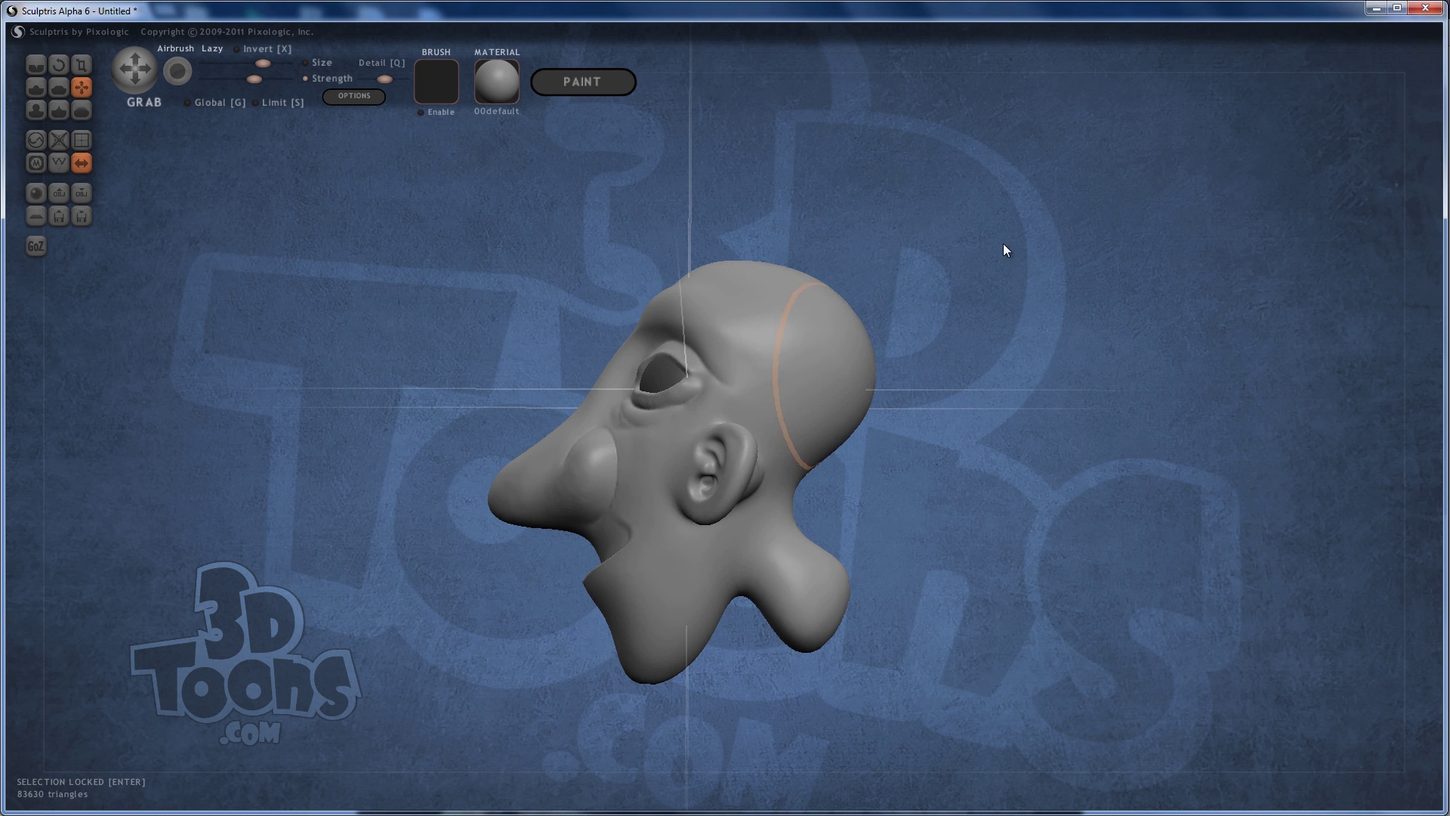
right_drag(1003, 245, 997, 312)
- Make the eyeball the active object and check its mesh density in wireframe, returning to the smooth display
scroll(955, 377, up, 5)
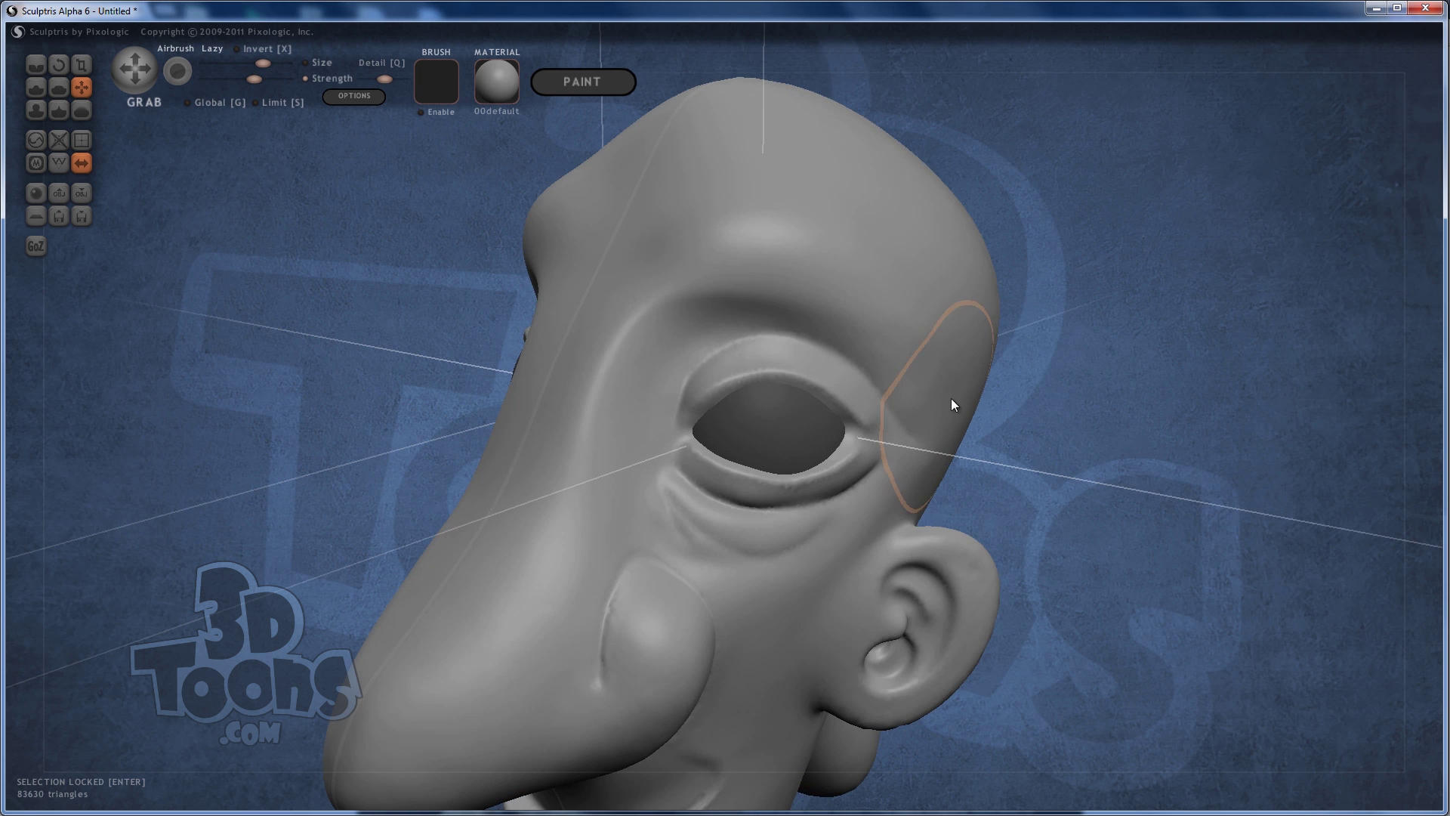
scroll(1065, 324, up, 1)
right_drag(1056, 355, 752, 412)
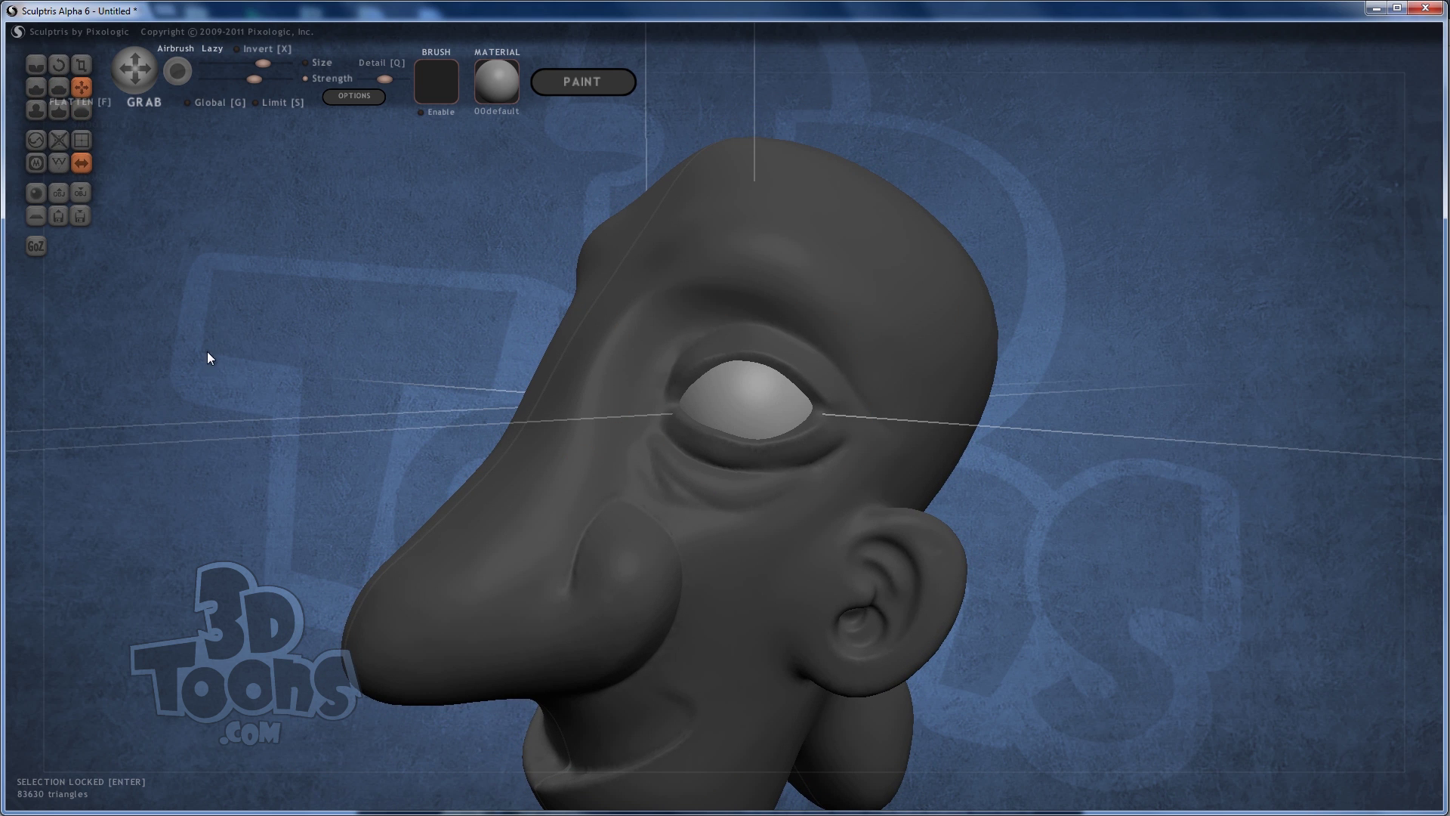
click(57, 162)
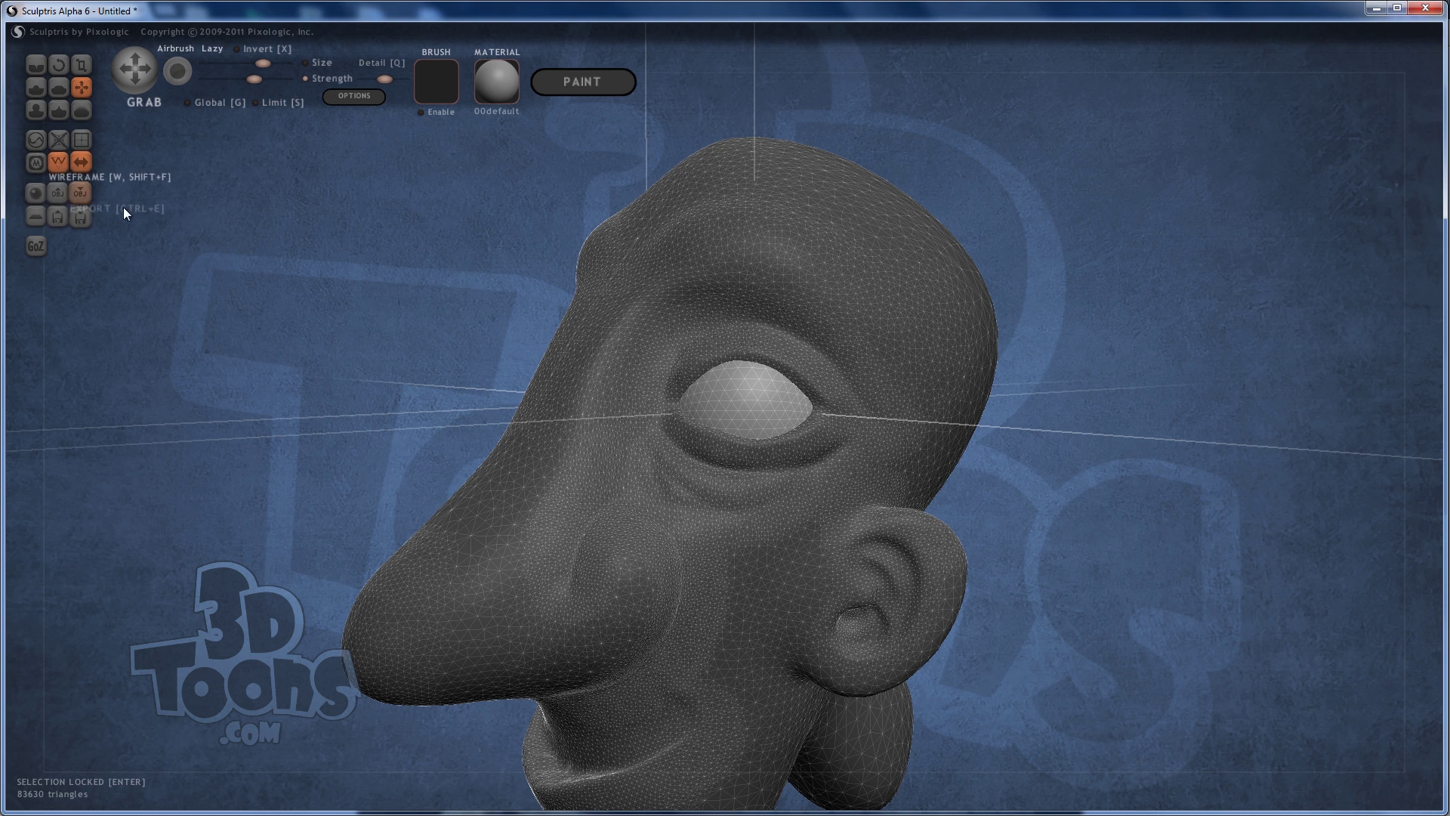
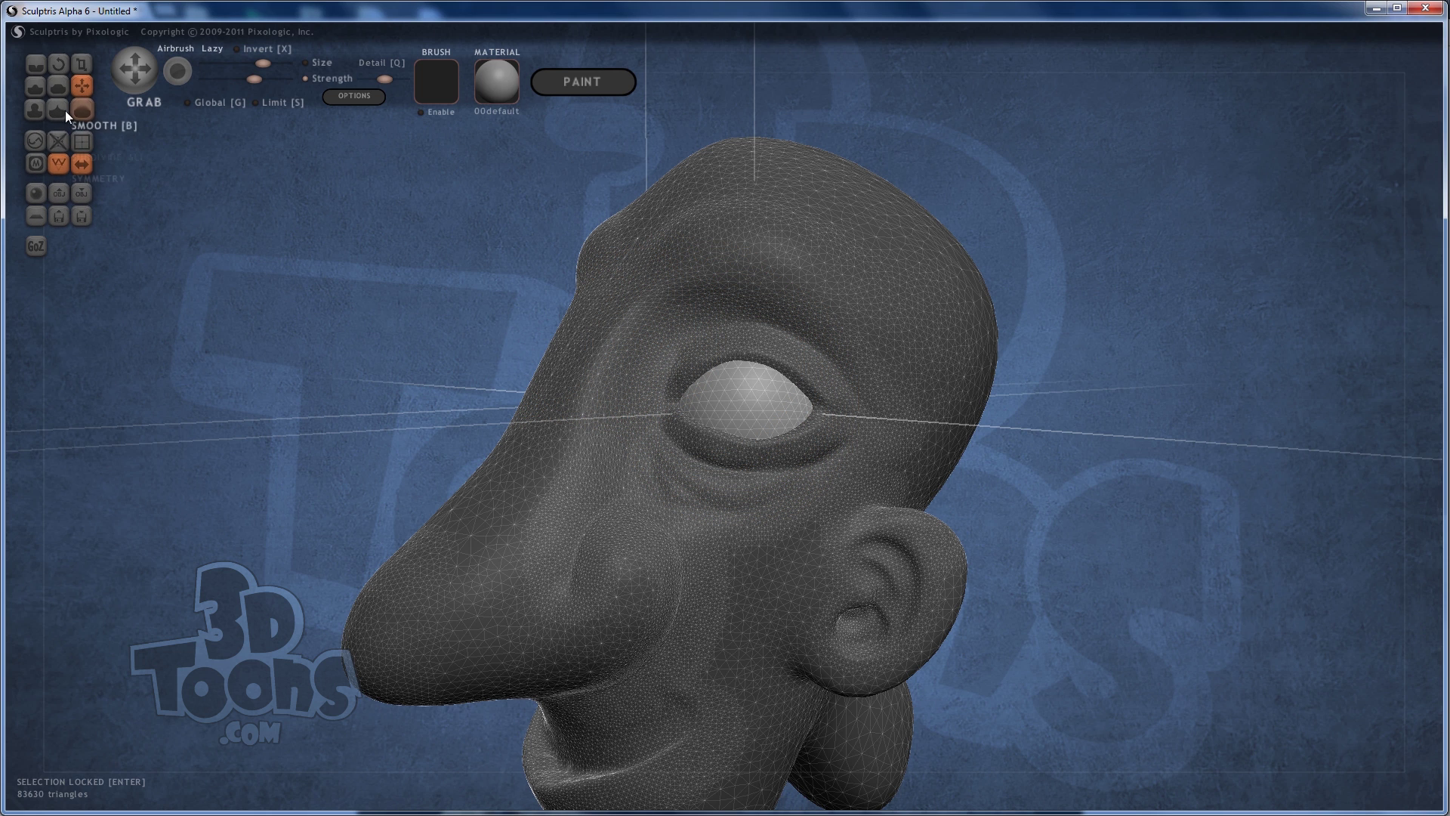
click(59, 162)
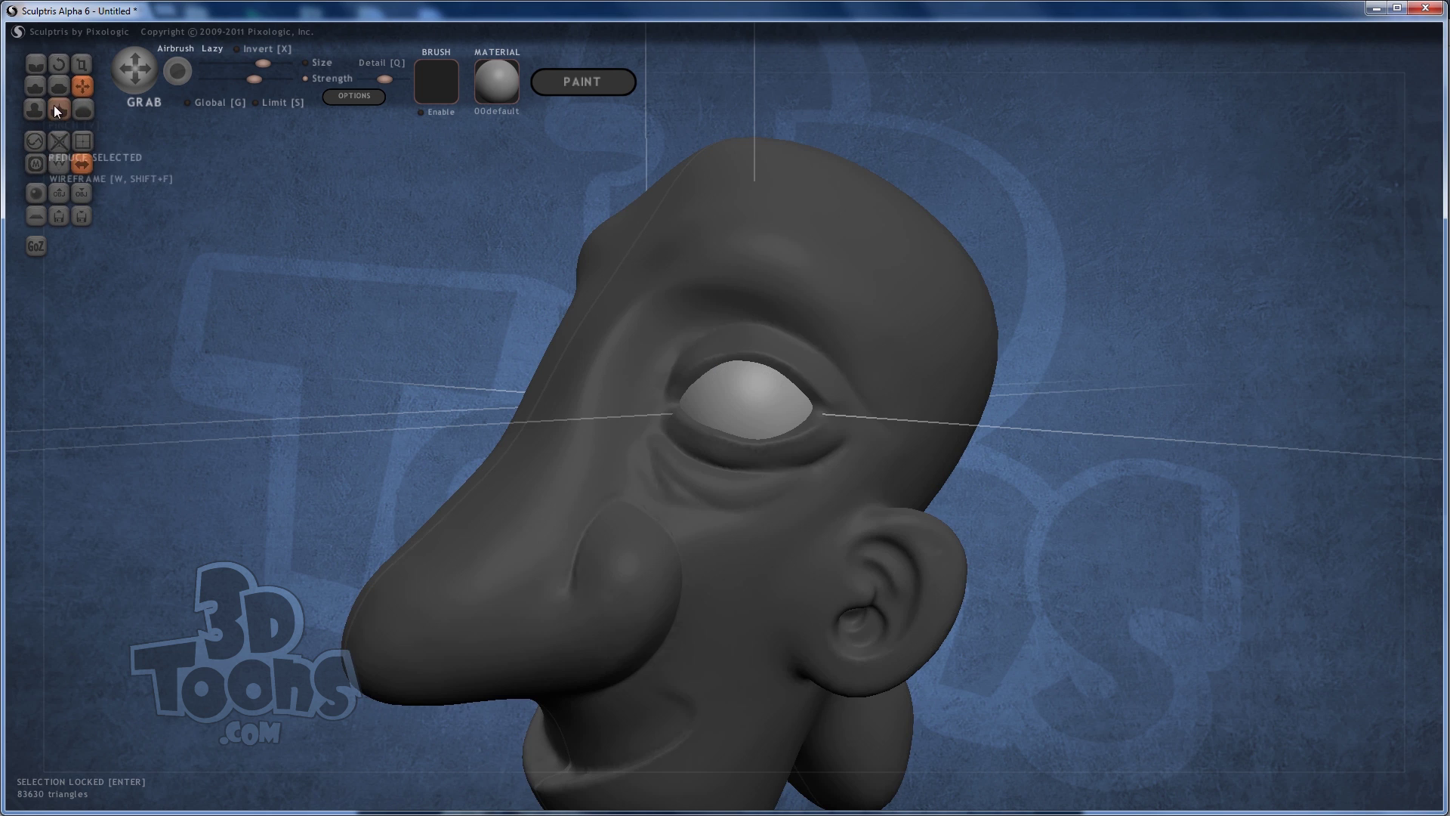
- Flatten the front of the eyeball with the Flatten brush
click(37, 66)
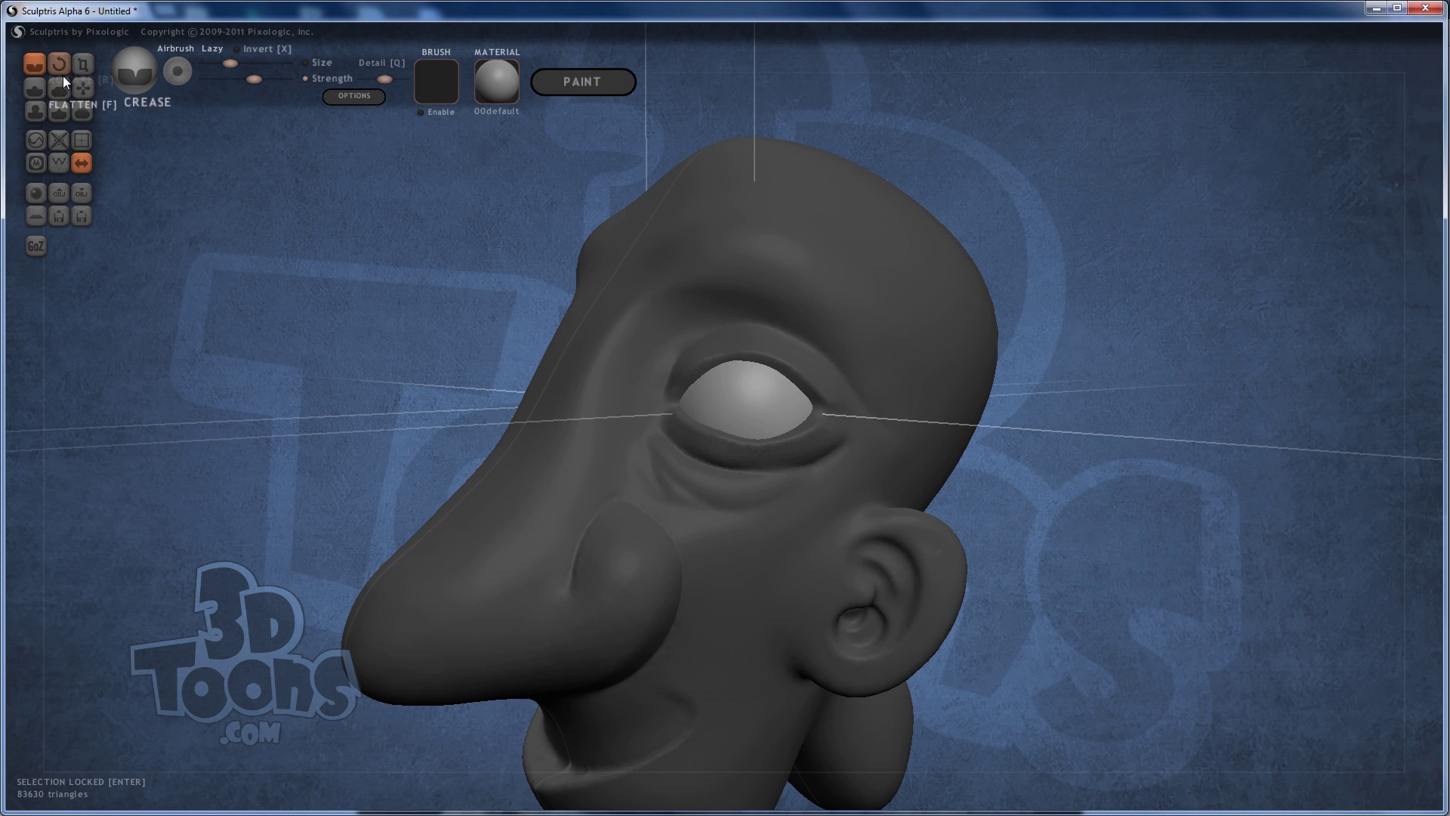
click(59, 86)
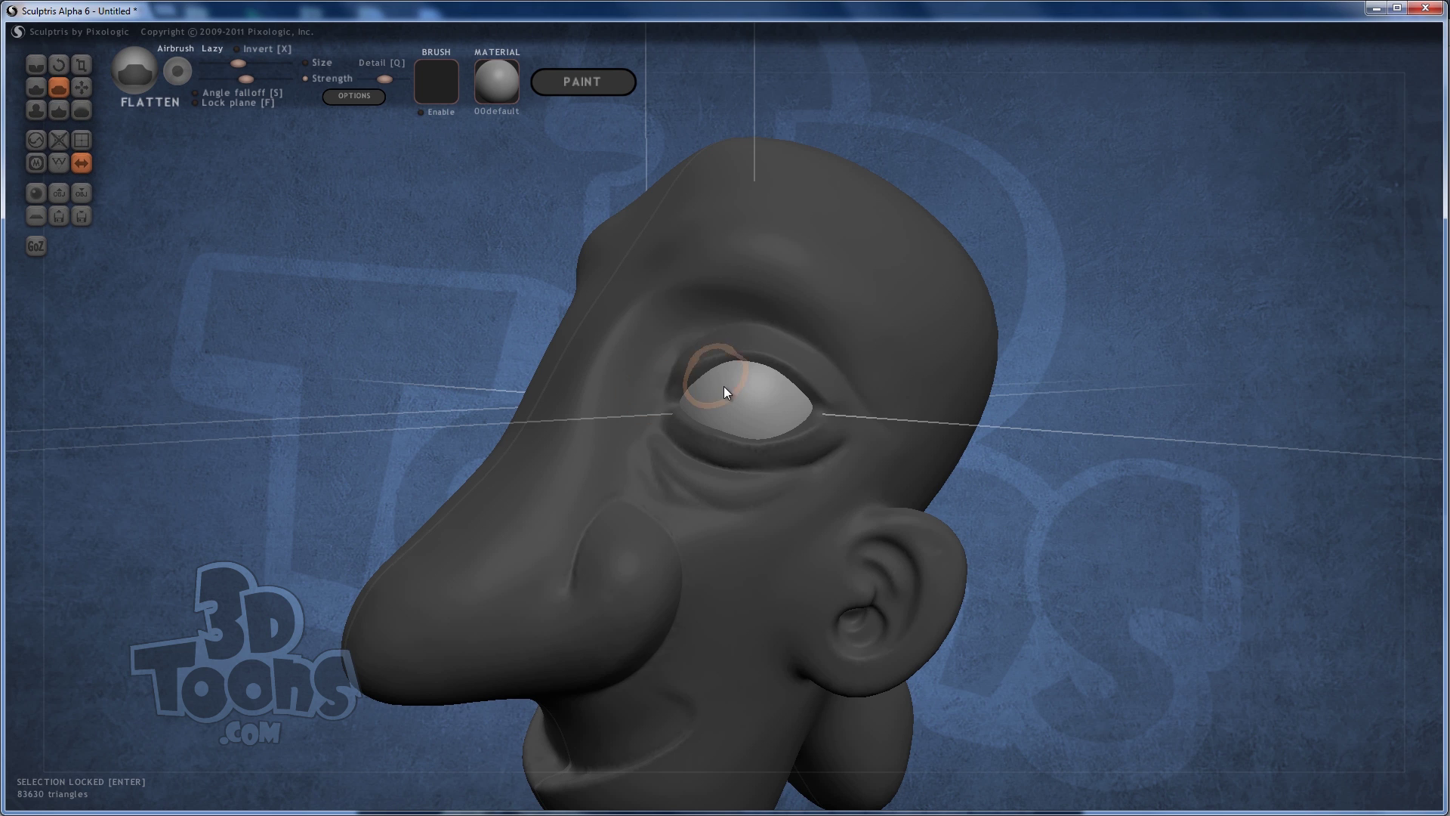
right_drag(729, 393, 765, 397)
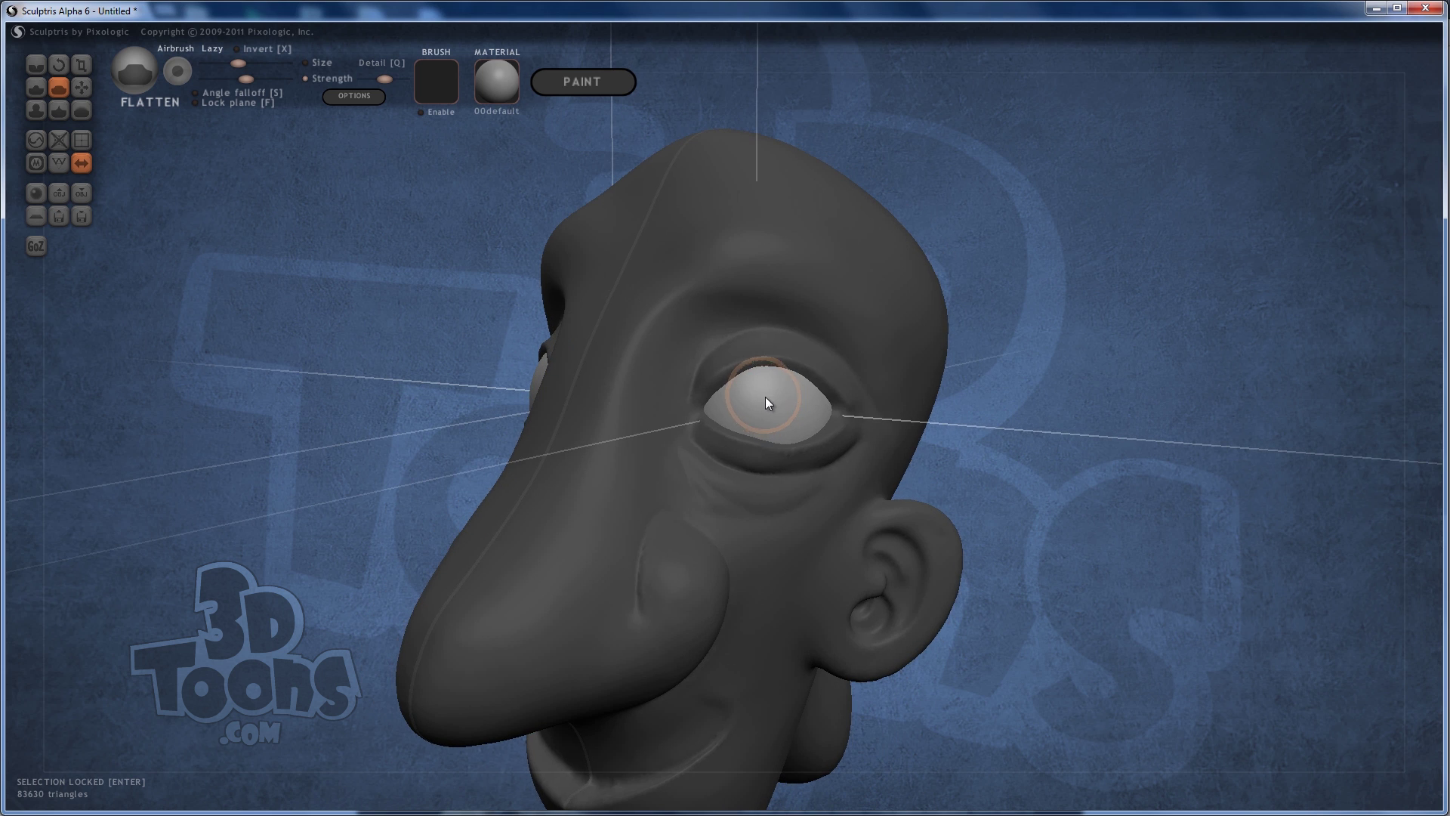
drag(756, 400, 758, 398)
- Show the wireframe and switch to the Draw brush with the Clay and Soft options enabled for the eyeball
click(60, 163)
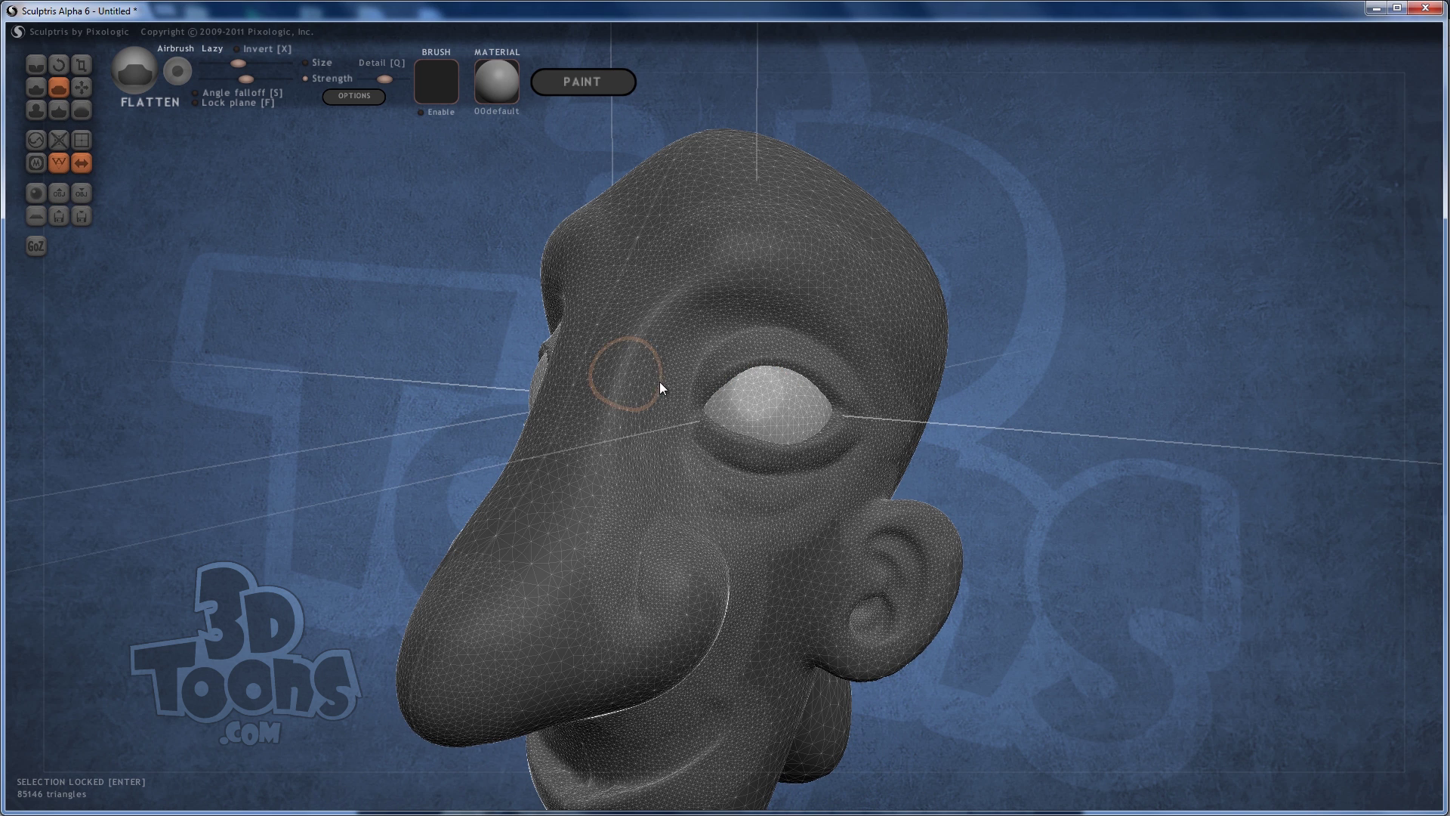
drag(753, 401, 758, 394)
click(34, 88)
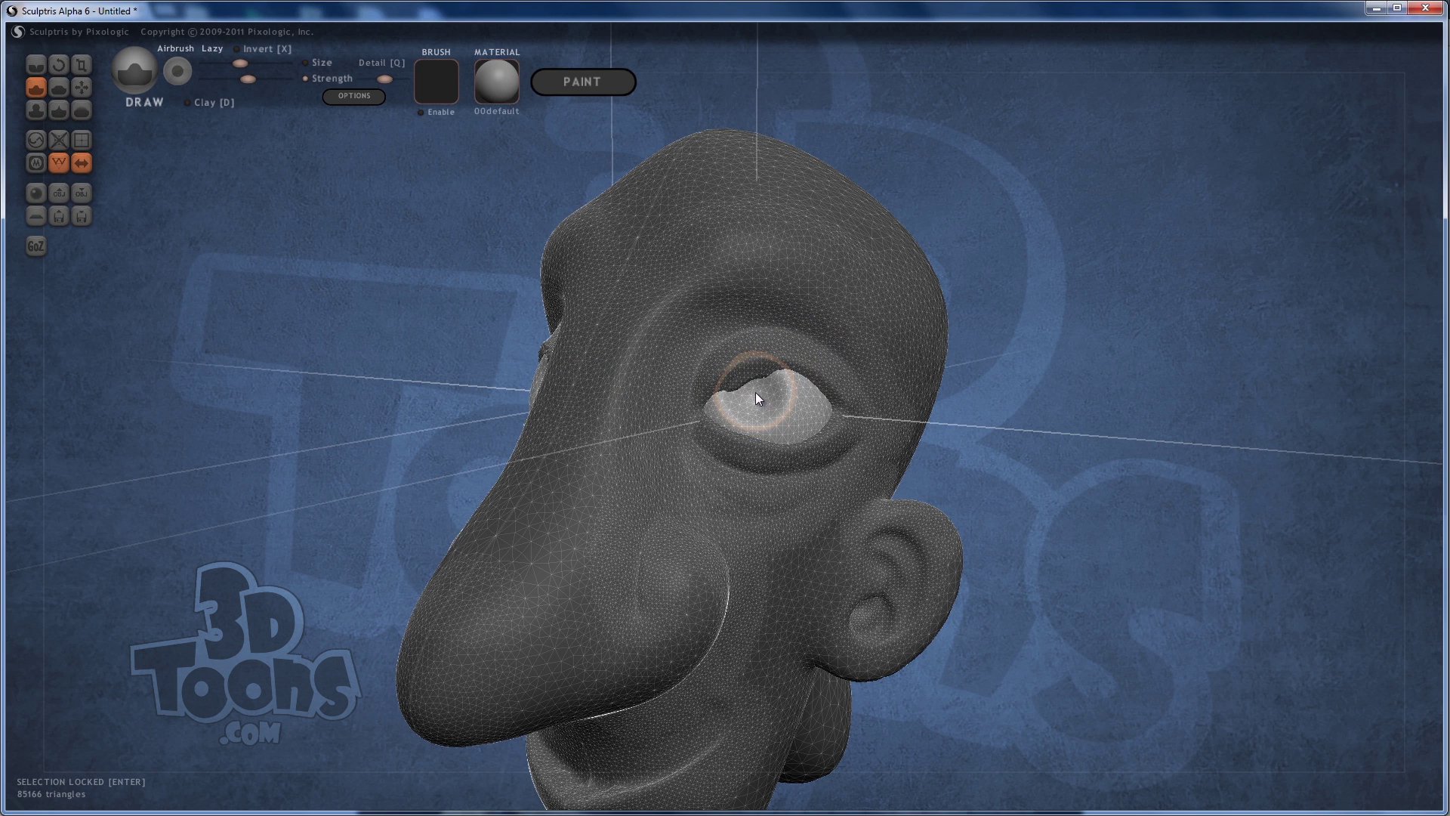
scroll(757, 405, up, 5)
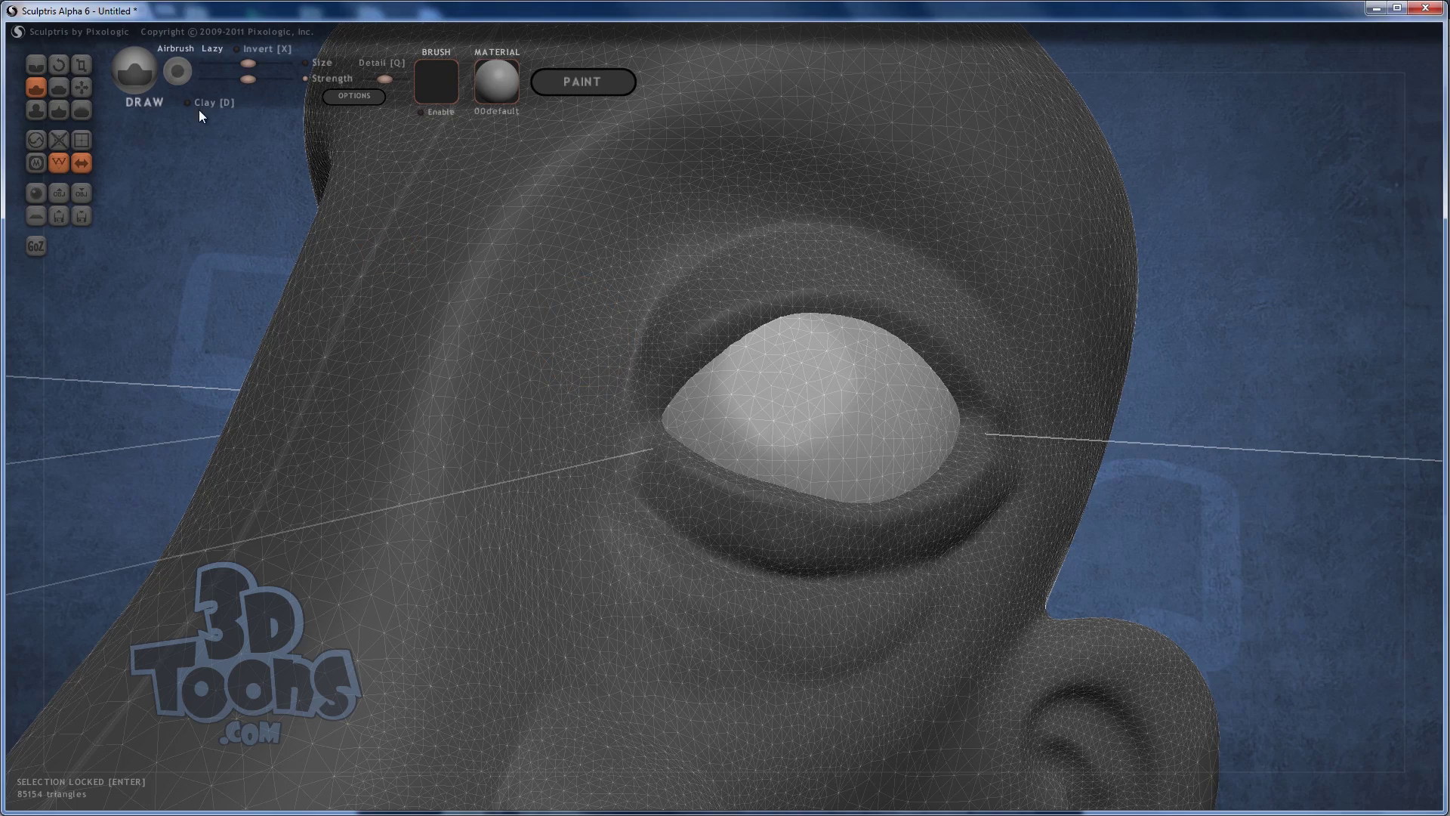
- Try pressing and smoothing a round iris recess in the eyeball with the Draw brush, and undo the strokes
drag(792, 383, 799, 383)
right_drag(799, 384, 749, 387)
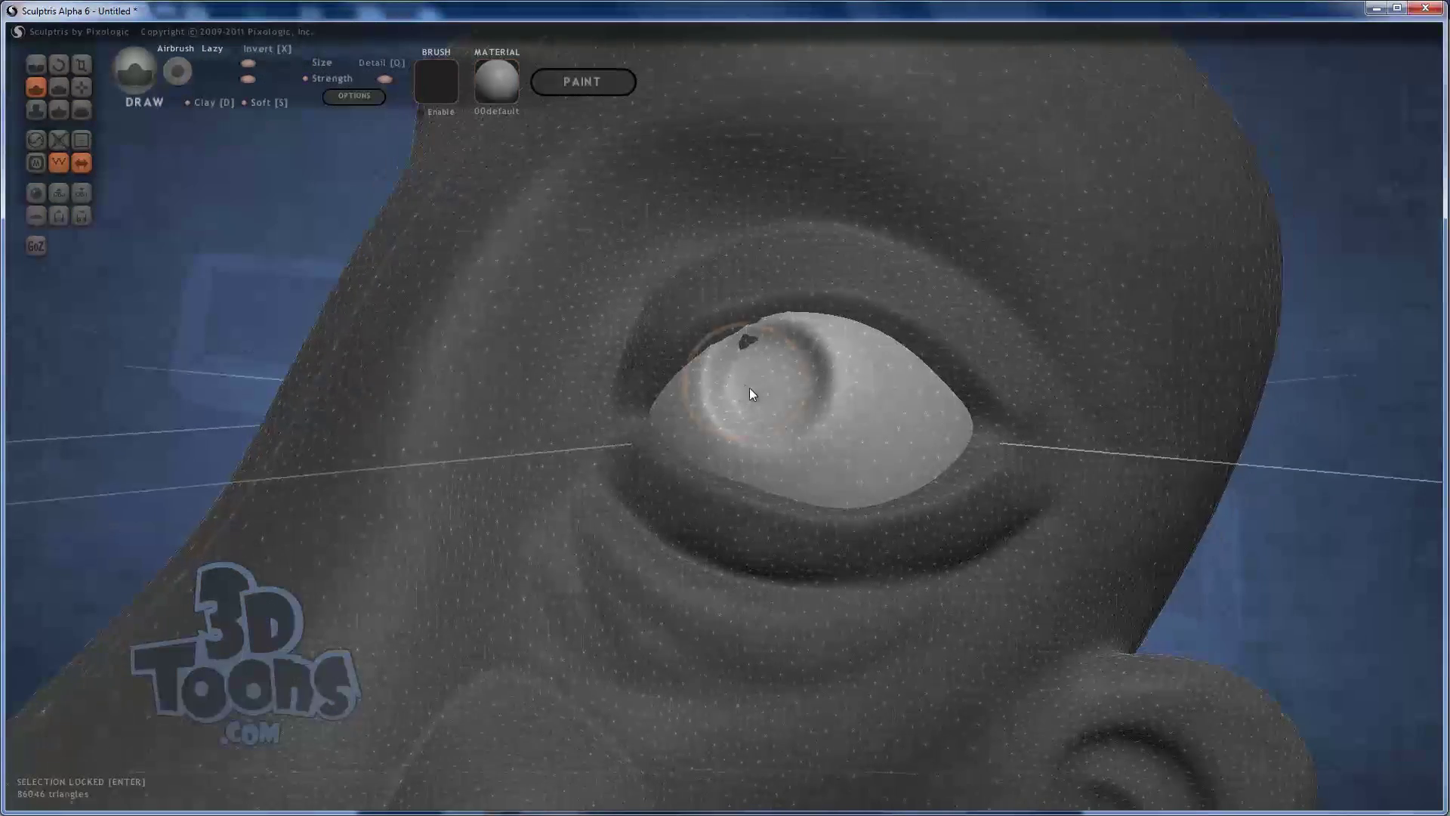
shift+drag(749, 387, 777, 405)
mouse_move(778, 405)
right_down()
mouse_move(805, 414)
mouse_move(800, 385)
mouse_move(769, 396)
right_up()
key(ctrl+z)
key(ctrl+z)
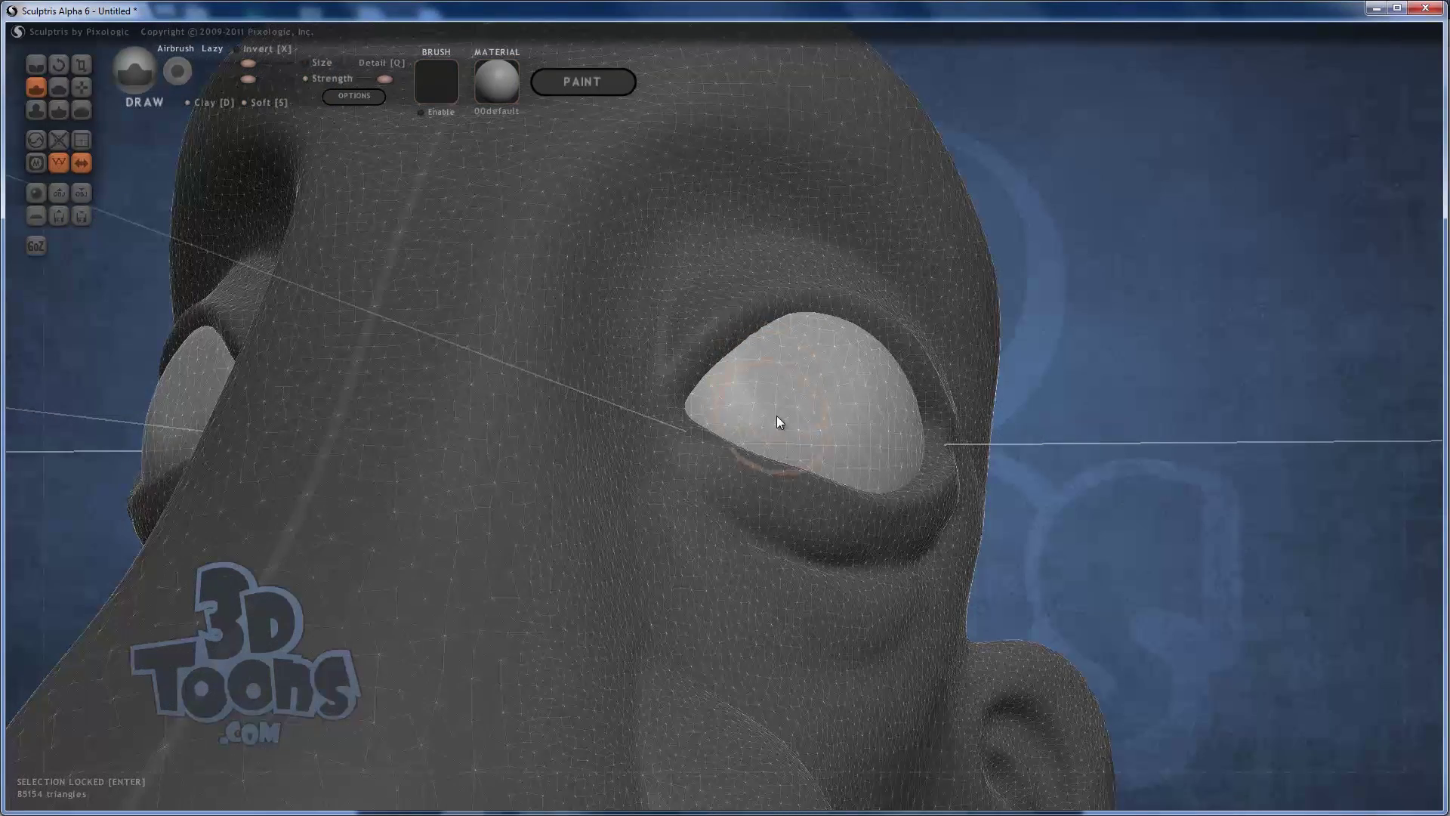
- Press a round iris recess into the front of the eyeball with the Draw brush and sharpen its rim with the Pinch brush
click(778, 417)
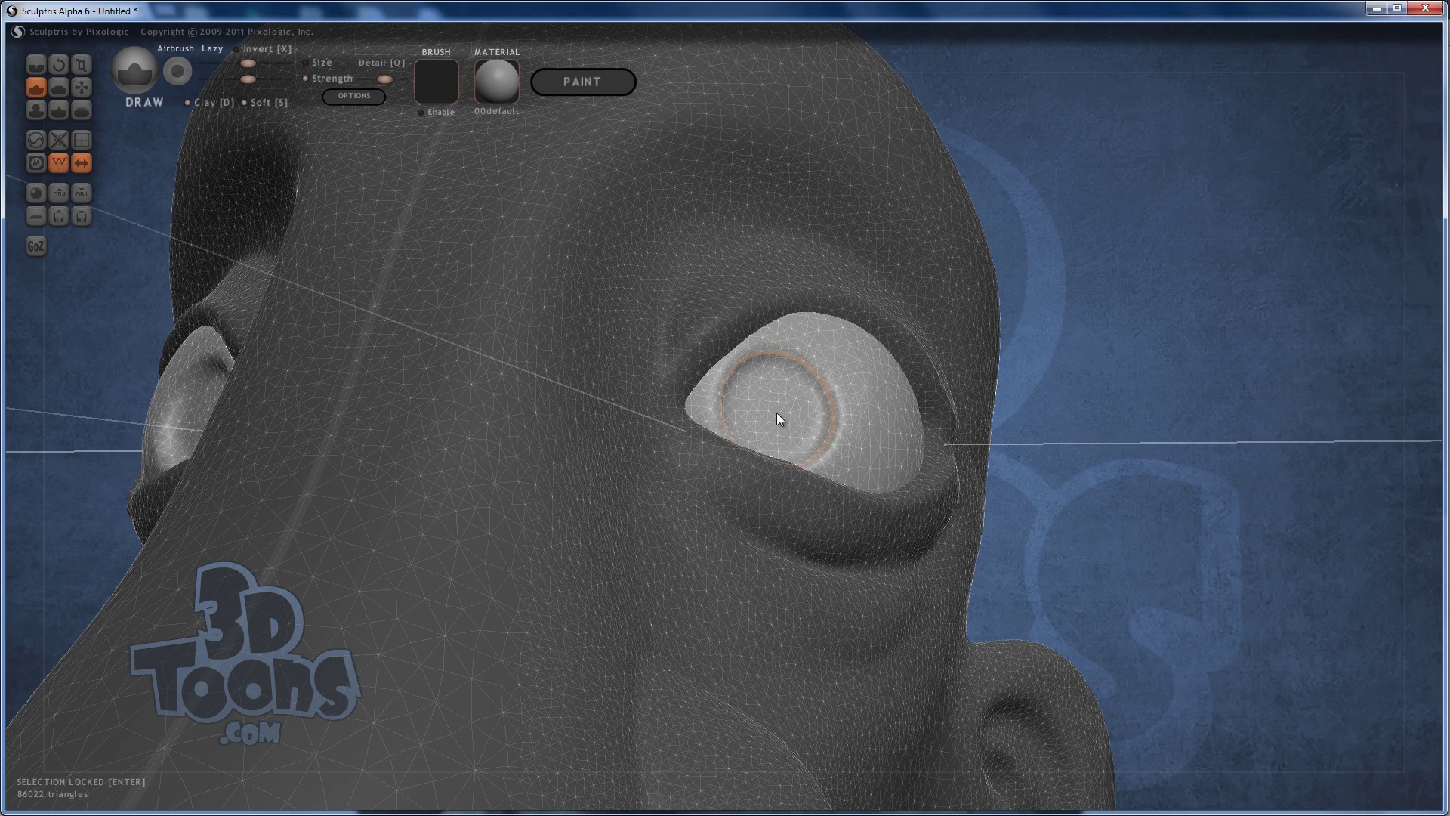
click(776, 413)
mouse_move(783, 415)
right_down()
mouse_move(828, 431)
mouse_move(776, 410)
mouse_move(744, 423)
mouse_move(780, 431)
right_up()
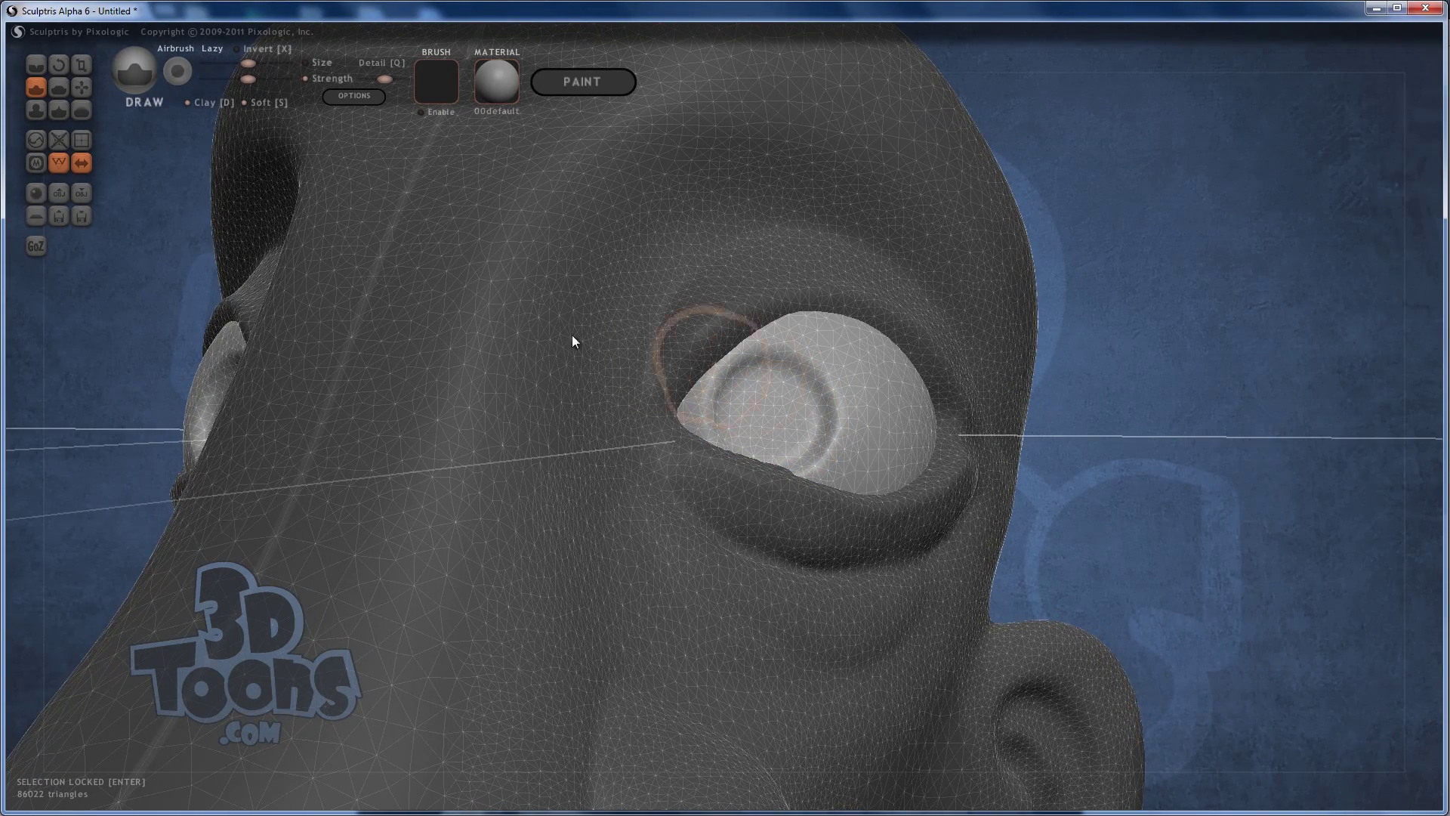
click(59, 111)
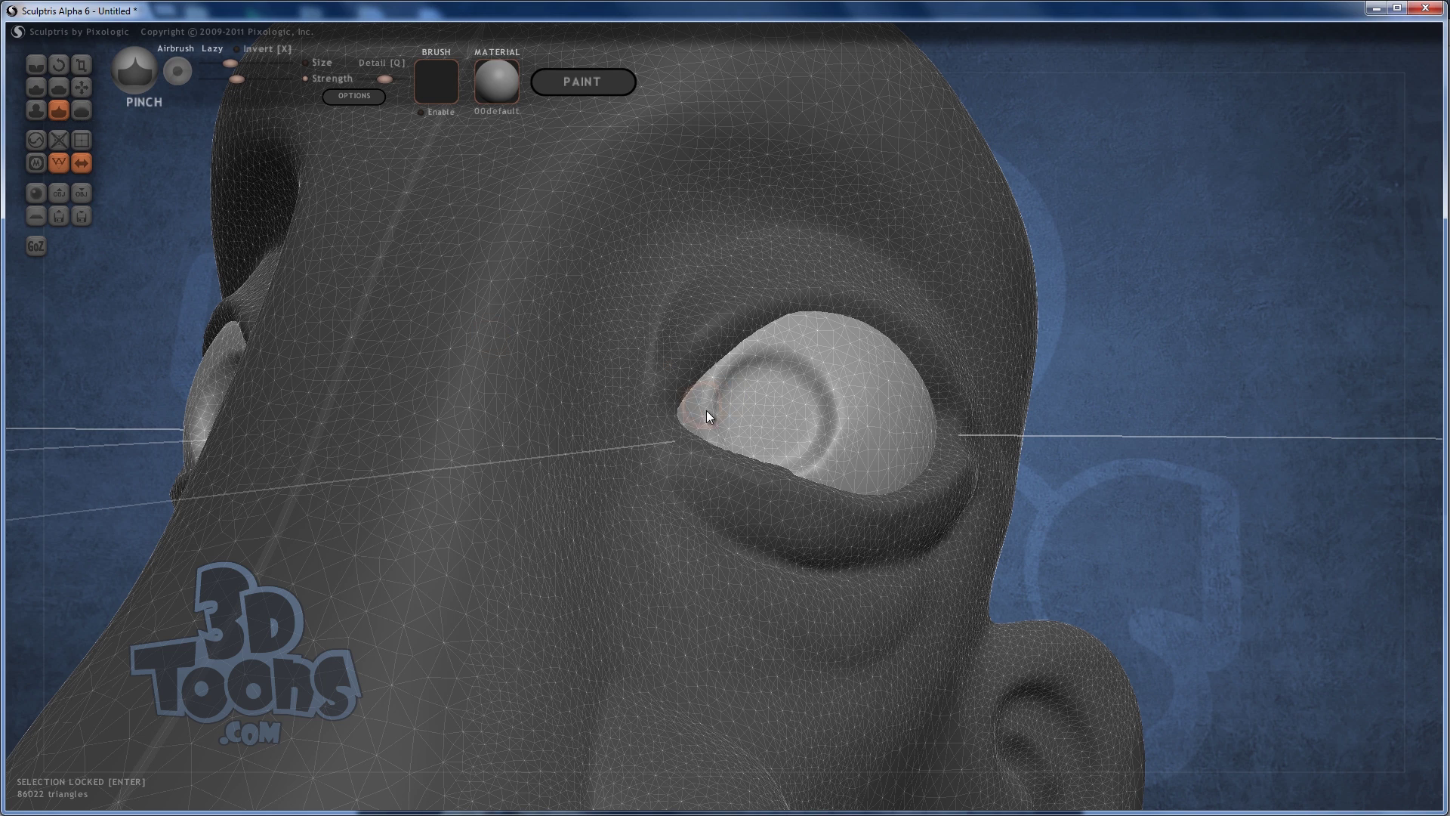
mouse_move(712, 415)
mouse_down()
mouse_move(735, 361)
mouse_move(780, 351)
mouse_move(827, 416)
mouse_move(822, 461)
mouse_move(805, 363)
mouse_move(740, 450)
mouse_up()
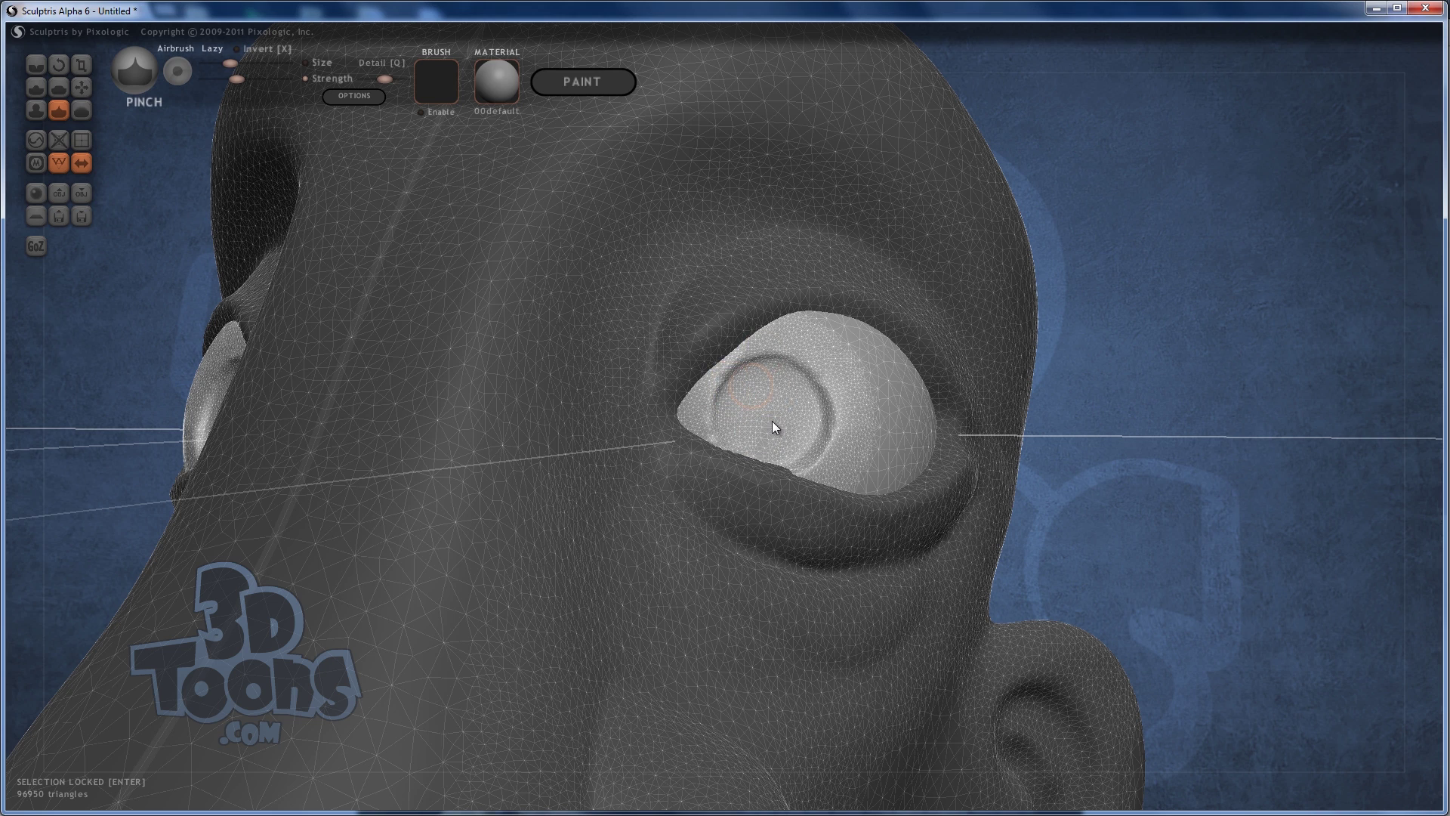
- Press a smaller pupil recess into the centre of the iris with the Draw brush, and sharpen the pupil and iris rims with Pinch
click(34, 87)
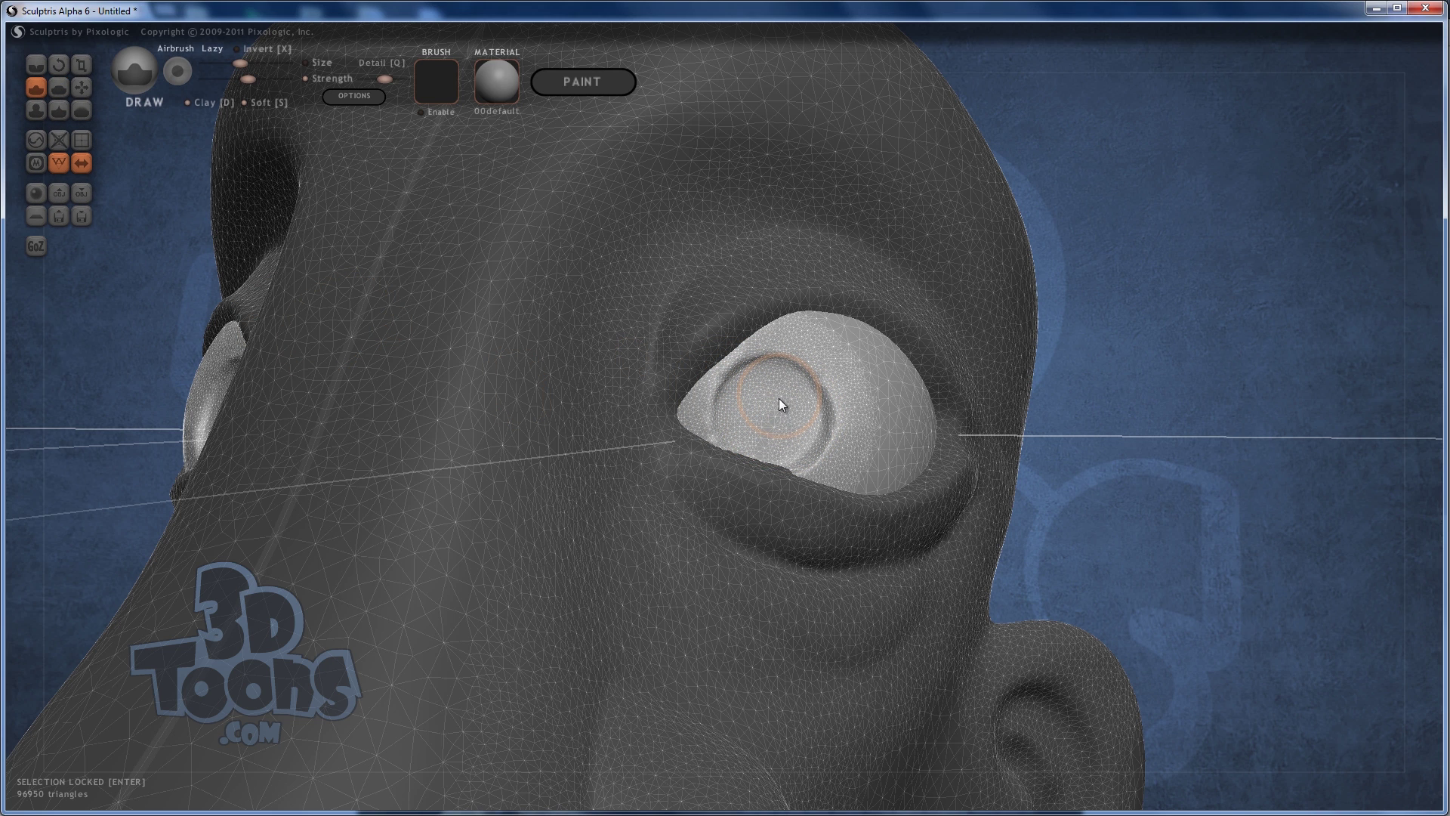
scroll(778, 397, down, 2)
drag(766, 420, 763, 415)
drag(767, 419, 770, 419)
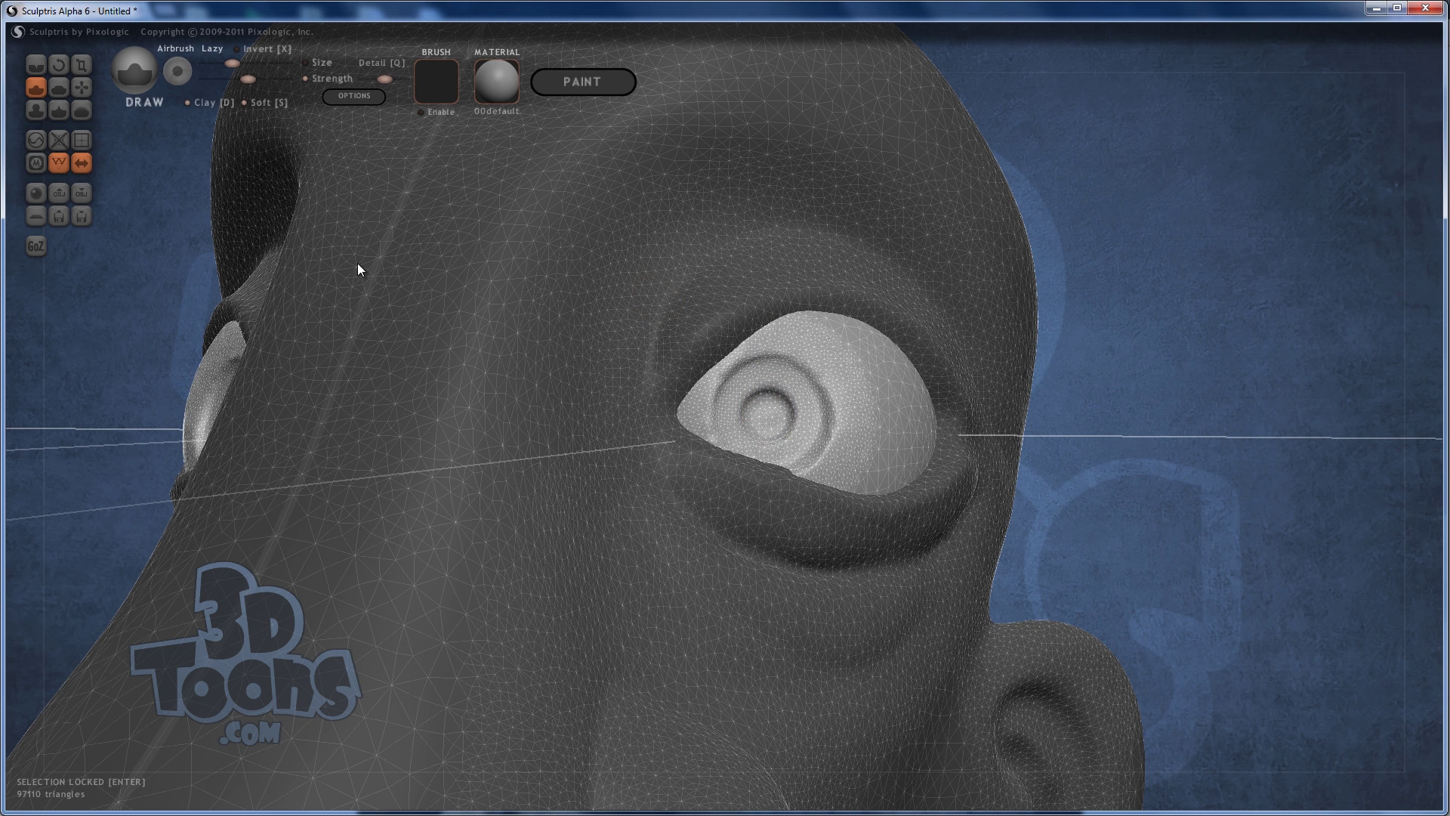
click(58, 111)
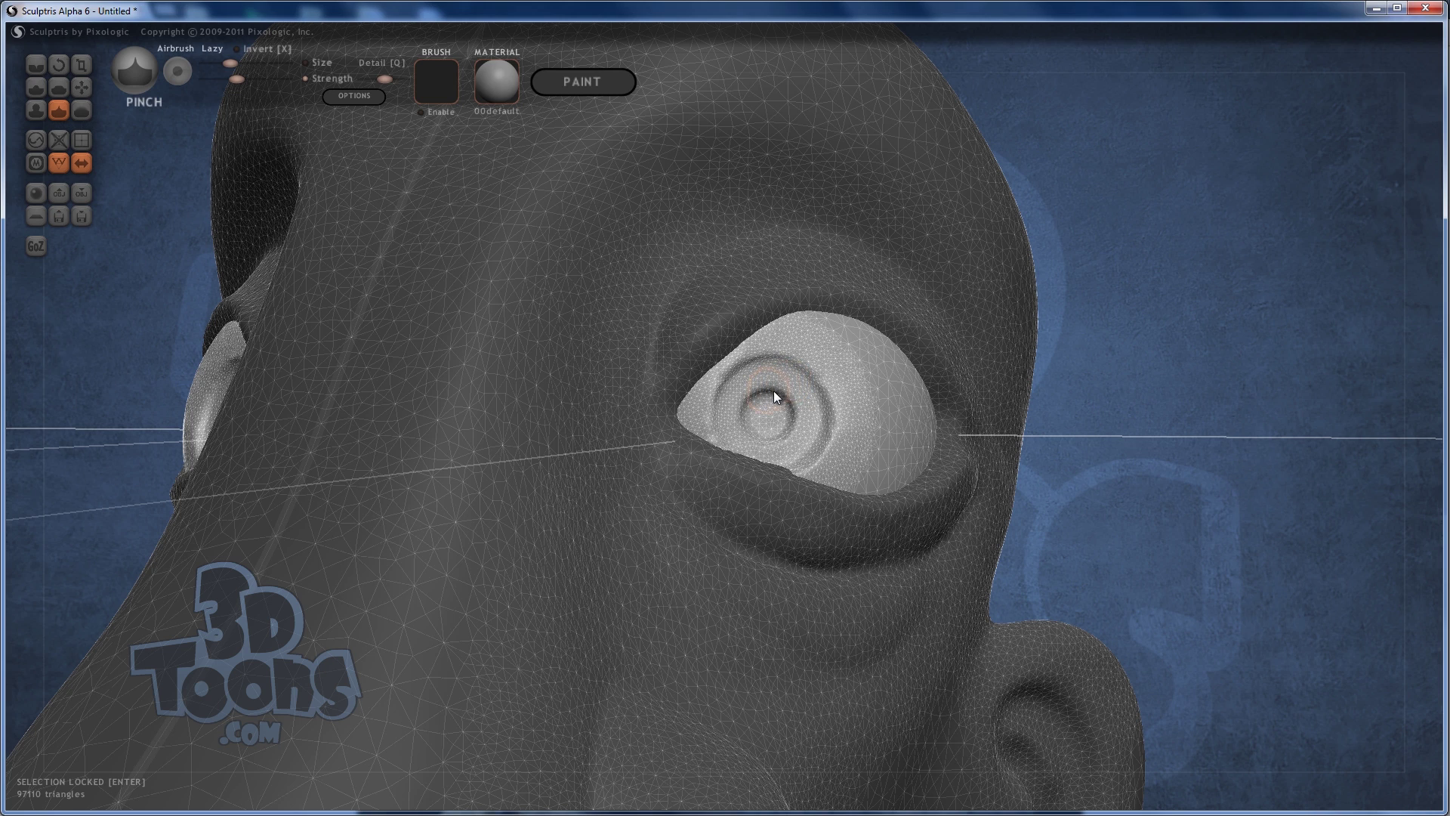
mouse_move(773, 391)
mouse_down()
mouse_move(793, 414)
mouse_move(758, 442)
mouse_move(757, 391)
mouse_move(787, 348)
mouse_move(786, 361)
mouse_up()
drag(838, 433, 815, 463)
mouse_move(816, 463)
right_down()
mouse_move(727, 397)
mouse_move(778, 365)
mouse_move(719, 391)
mouse_move(787, 401)
mouse_move(821, 454)
right_up()
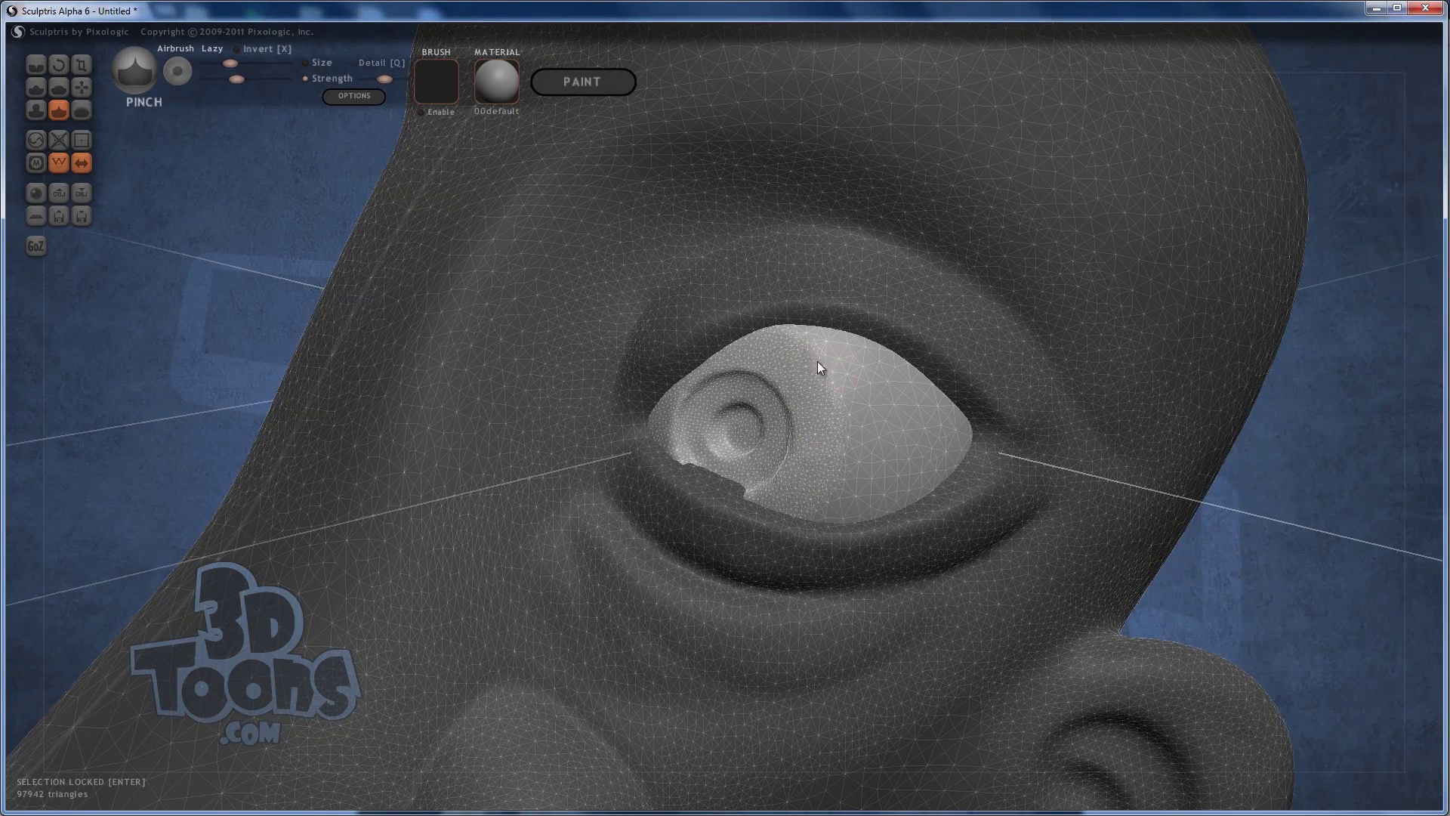
right_drag(831, 387, 687, 426)
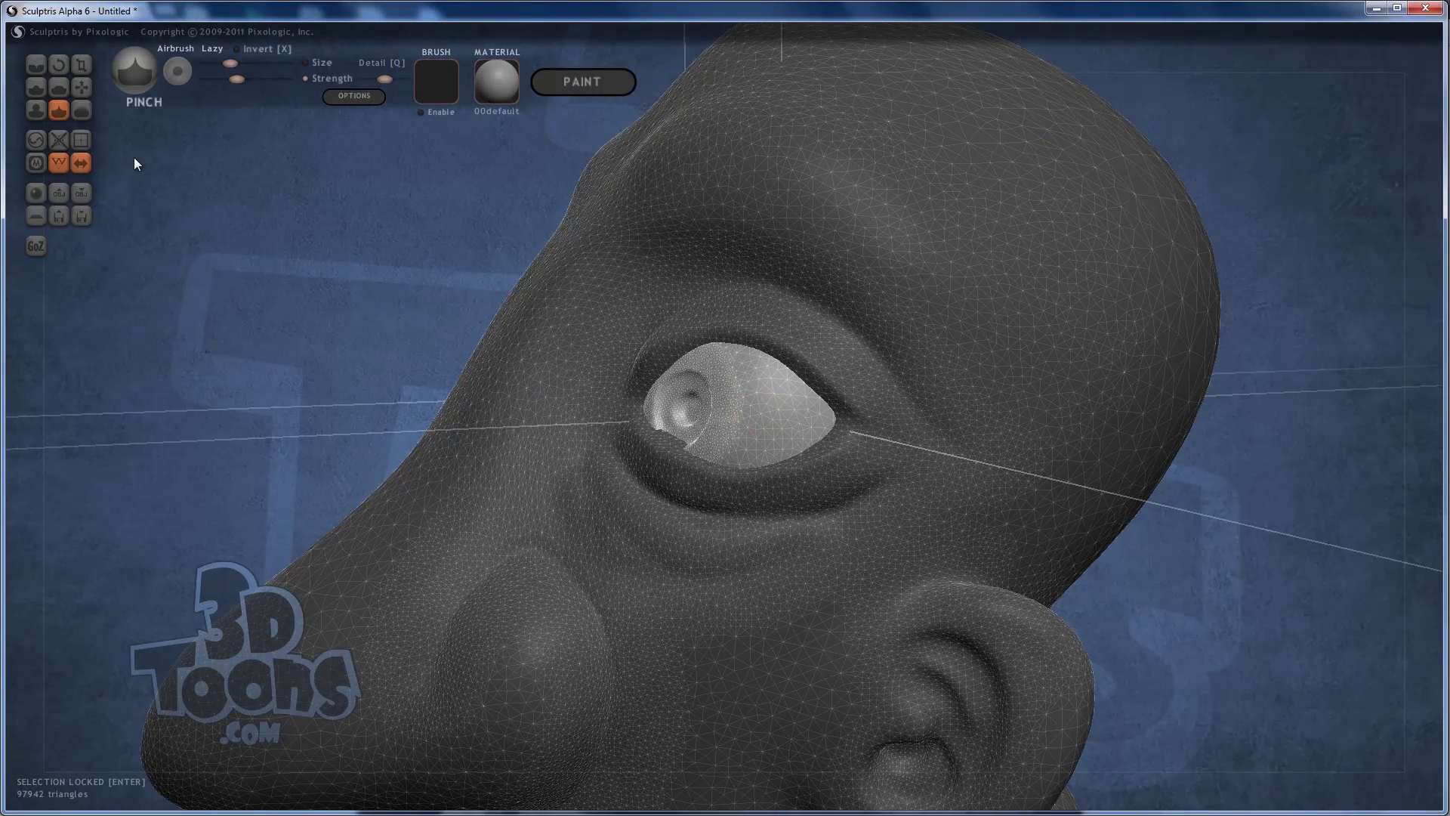
- Make the head the active object and pull the lower eyelid down off the iris with the Grab brush
click(235, 225)
drag(235, 227, 175, 176)
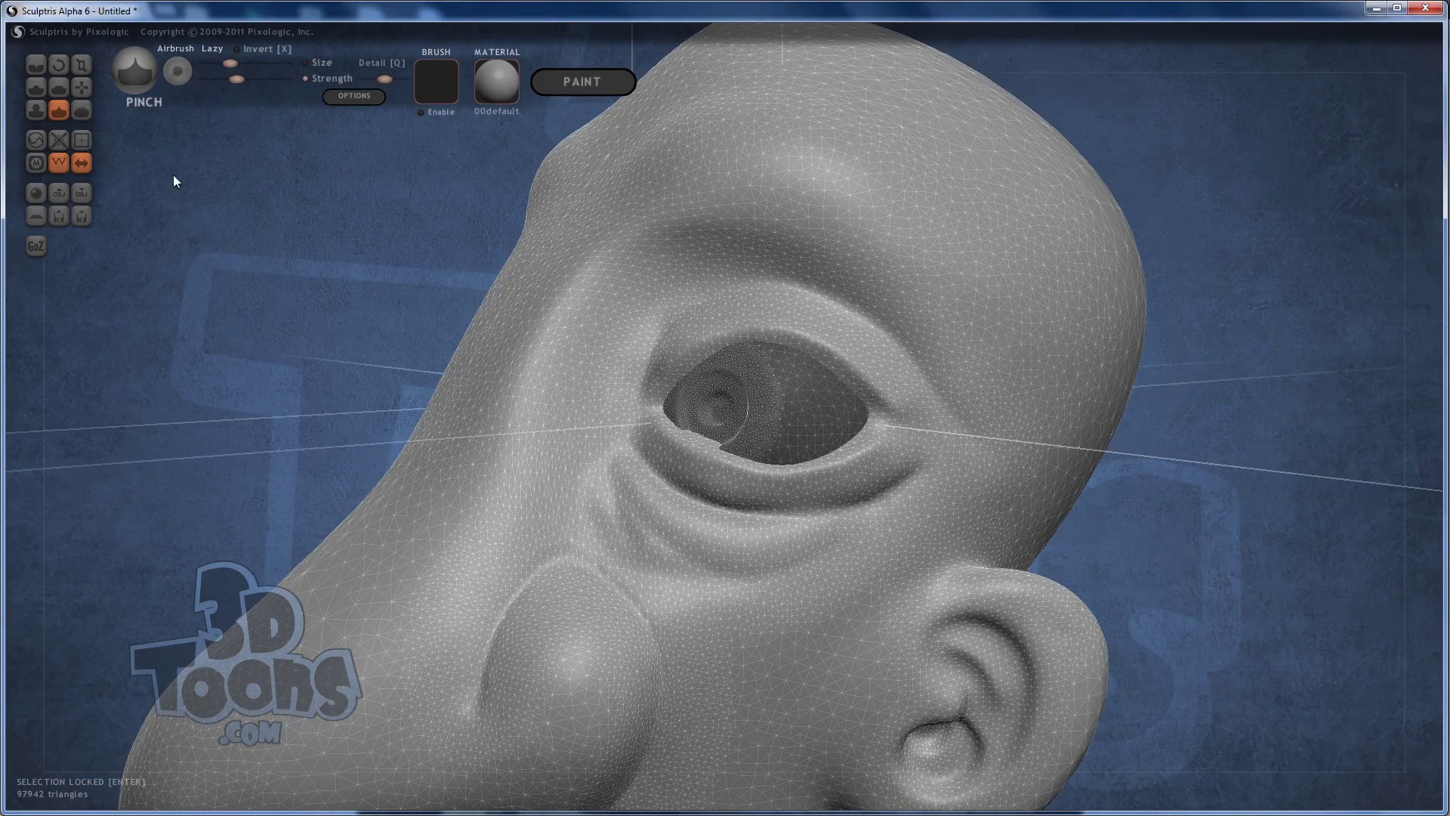
click(86, 90)
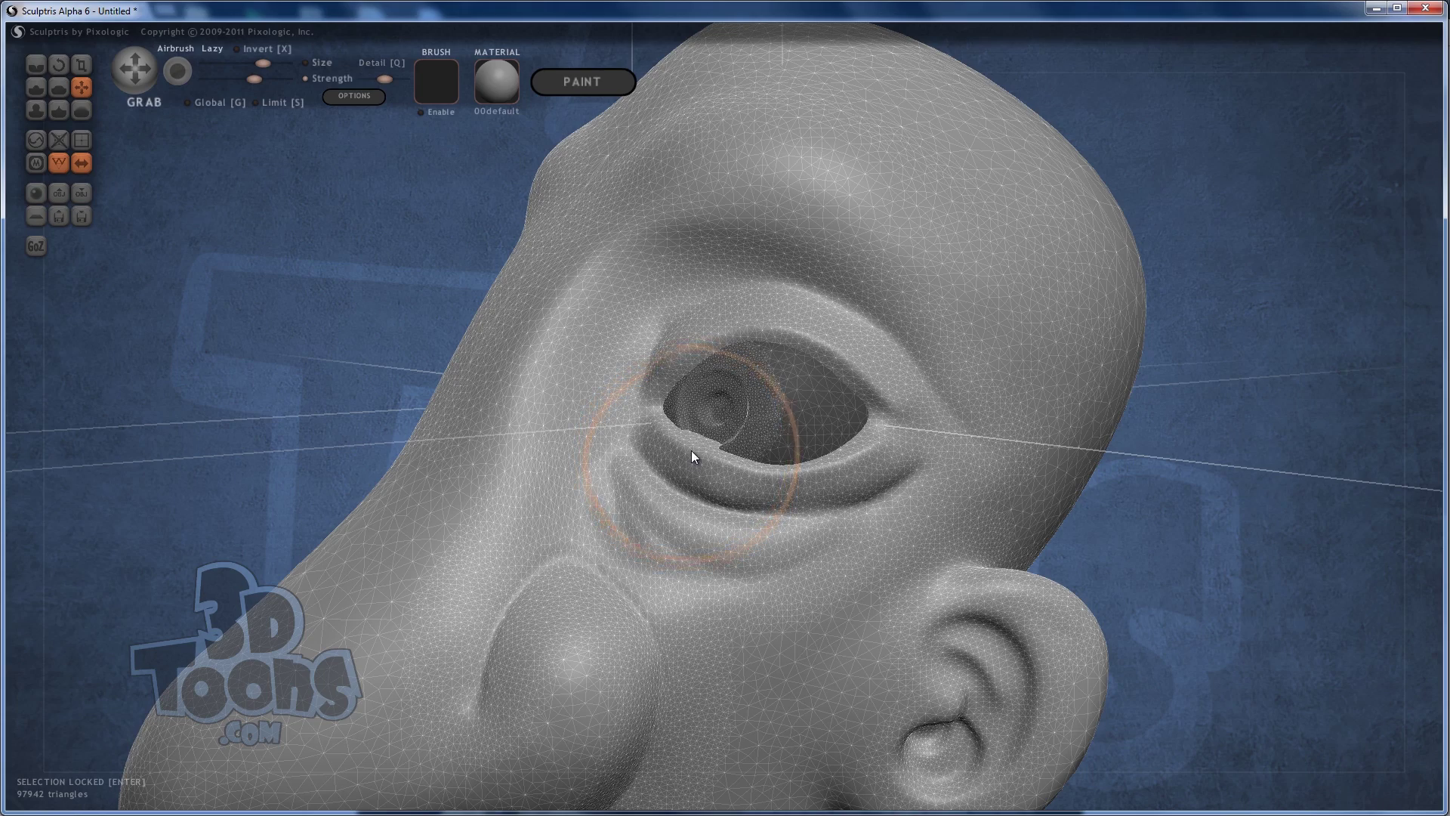
drag(696, 447, 696, 458)
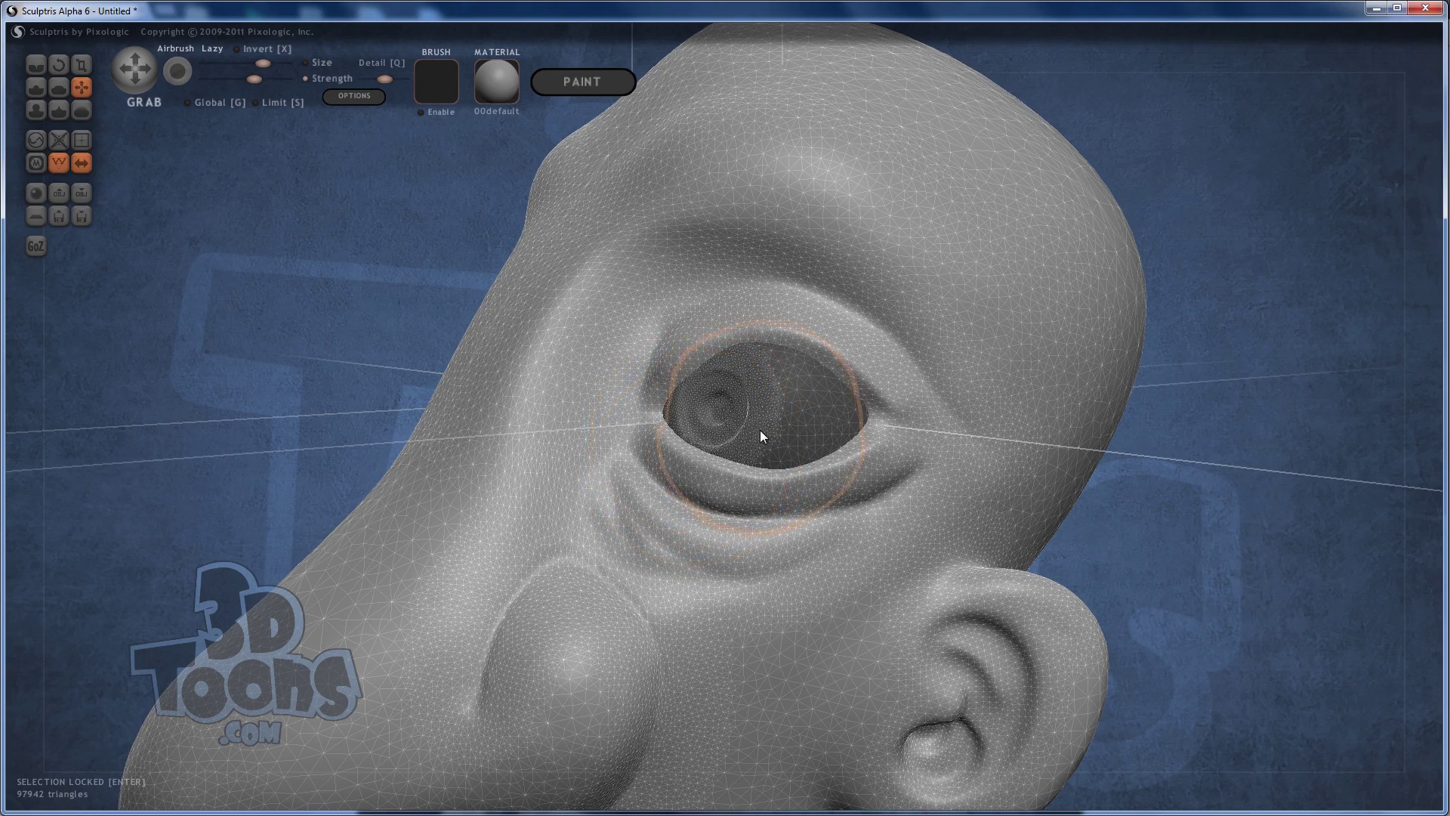
scroll(744, 385, down, 4)
- Hide the wireframe and pull the upper eyelid slightly upward with a smaller Grab brush
click(56, 163)
mouse_move(189, 250)
mouse_down()
mouse_move(280, 305)
mouse_move(527, 346)
mouse_move(604, 335)
mouse_move(474, 337)
mouse_move(470, 315)
mouse_move(596, 361)
mouse_up()
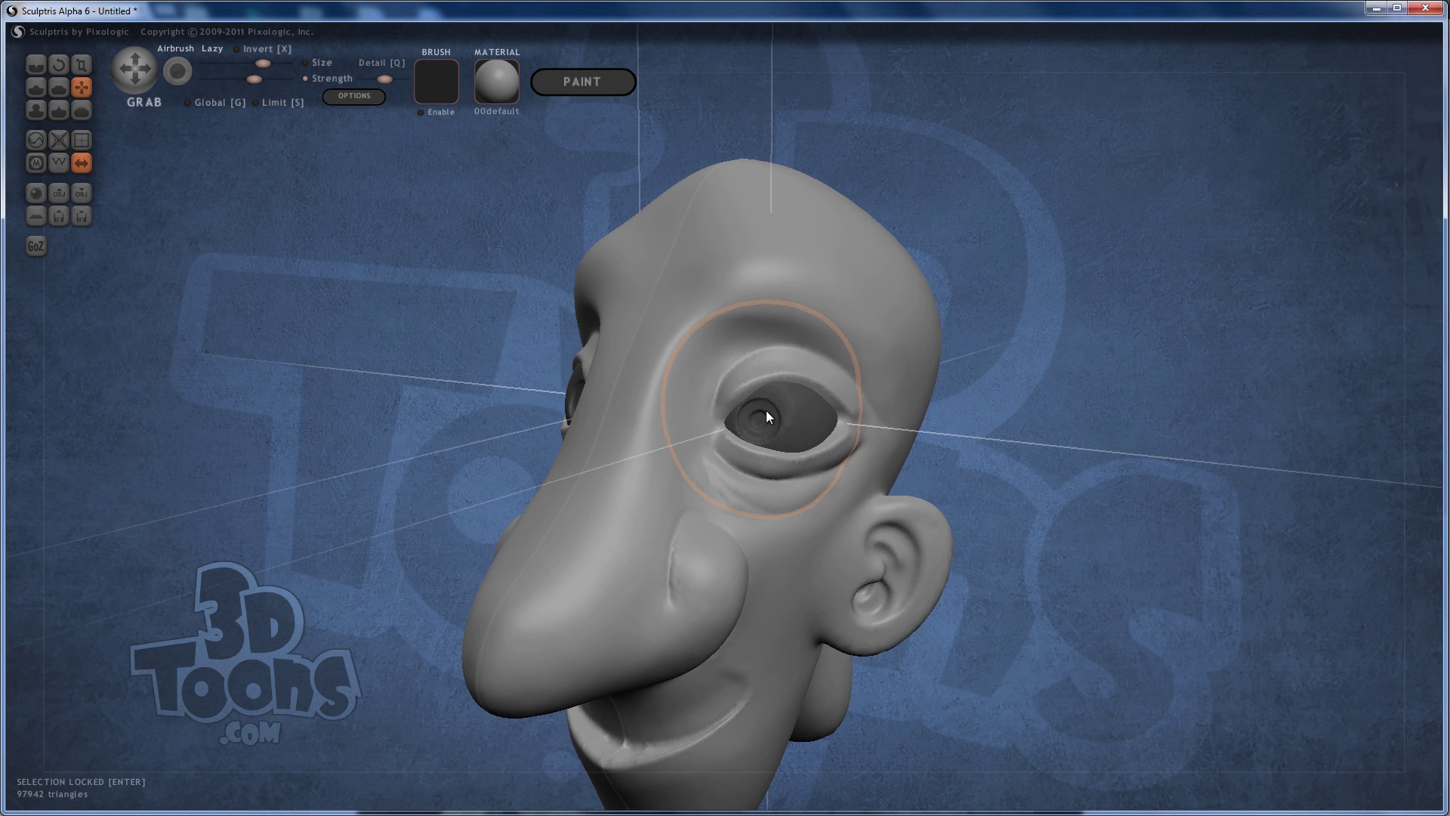
shift+scroll(767, 405, down, 3)
drag(750, 396, 743, 385)
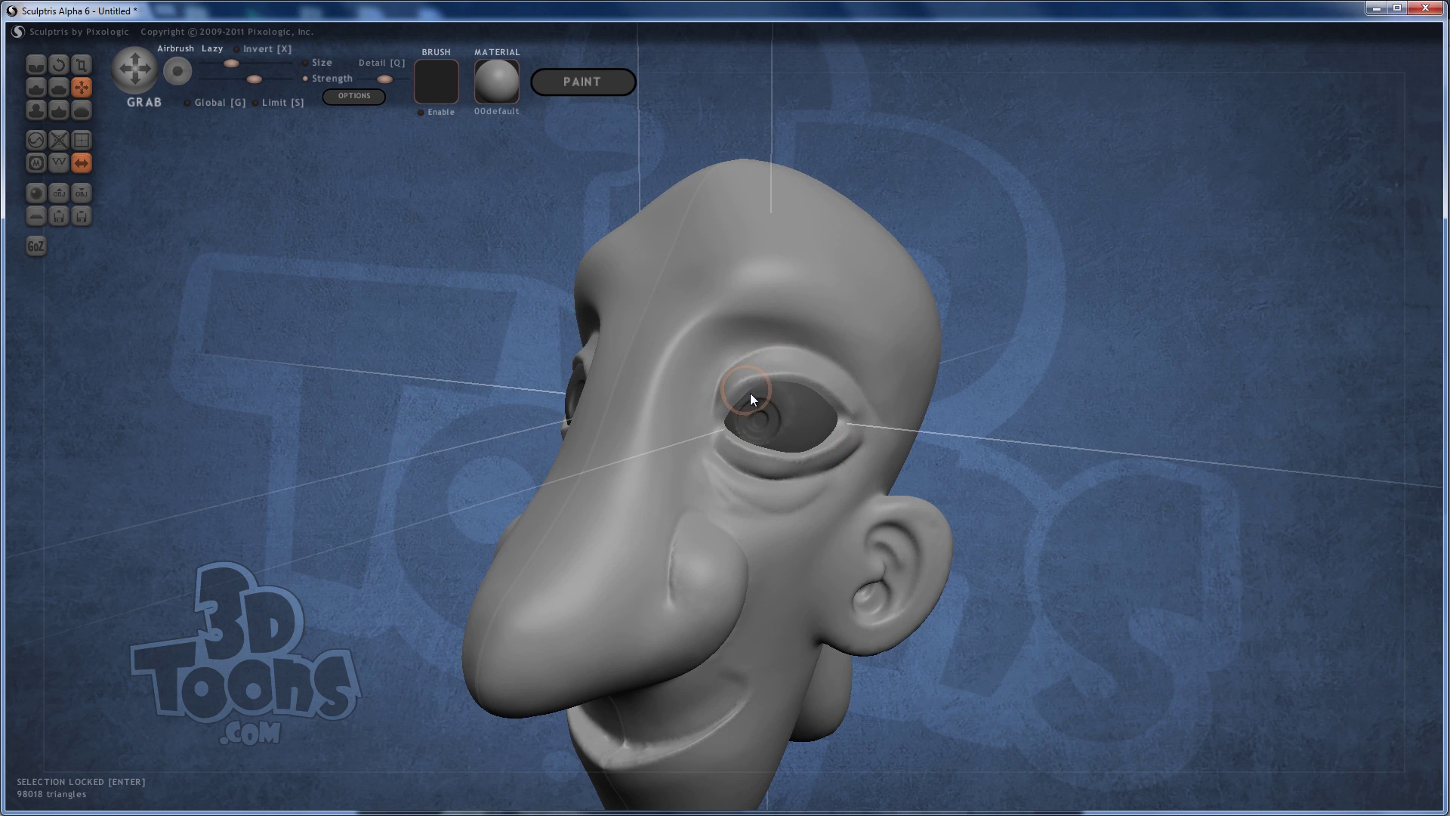
right_drag(750, 393, 801, 388)
drag(802, 389, 803, 375)
mouse_move(802, 372)
right_down()
mouse_move(867, 351)
mouse_move(821, 347)
right_up()
mouse_move(974, 388)
right_down()
mouse_move(964, 359)
mouse_move(916, 382)
mouse_move(951, 379)
right_up()
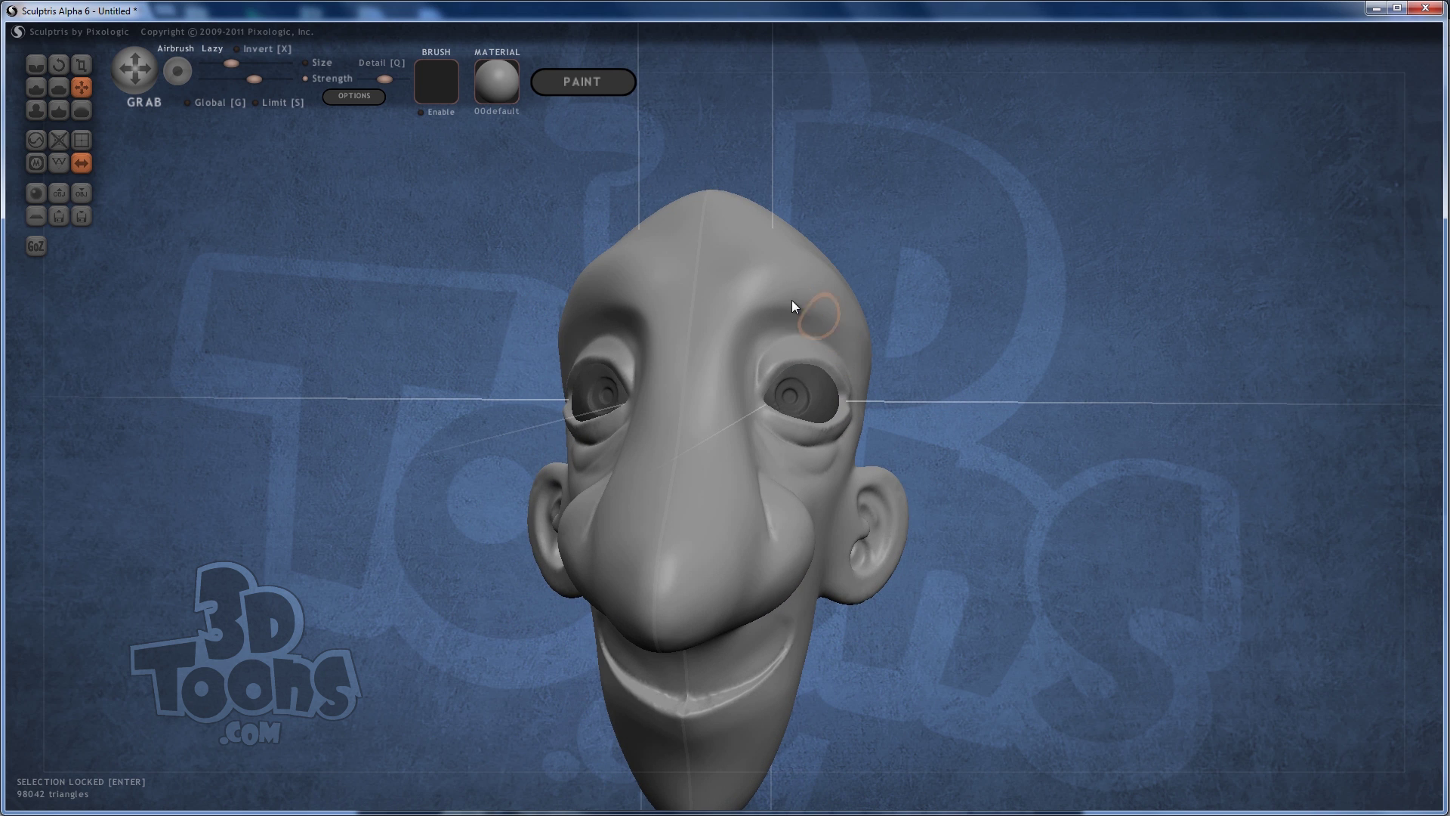
- Nudge the brow above the eye upward with a slightly larger Grab brush
shift+scroll(792, 305, up, 1)
shift+scroll(809, 316, up, 1)
mouse_move(808, 316)
right_down()
mouse_move(803, 273)
mouse_move(801, 342)
right_up()
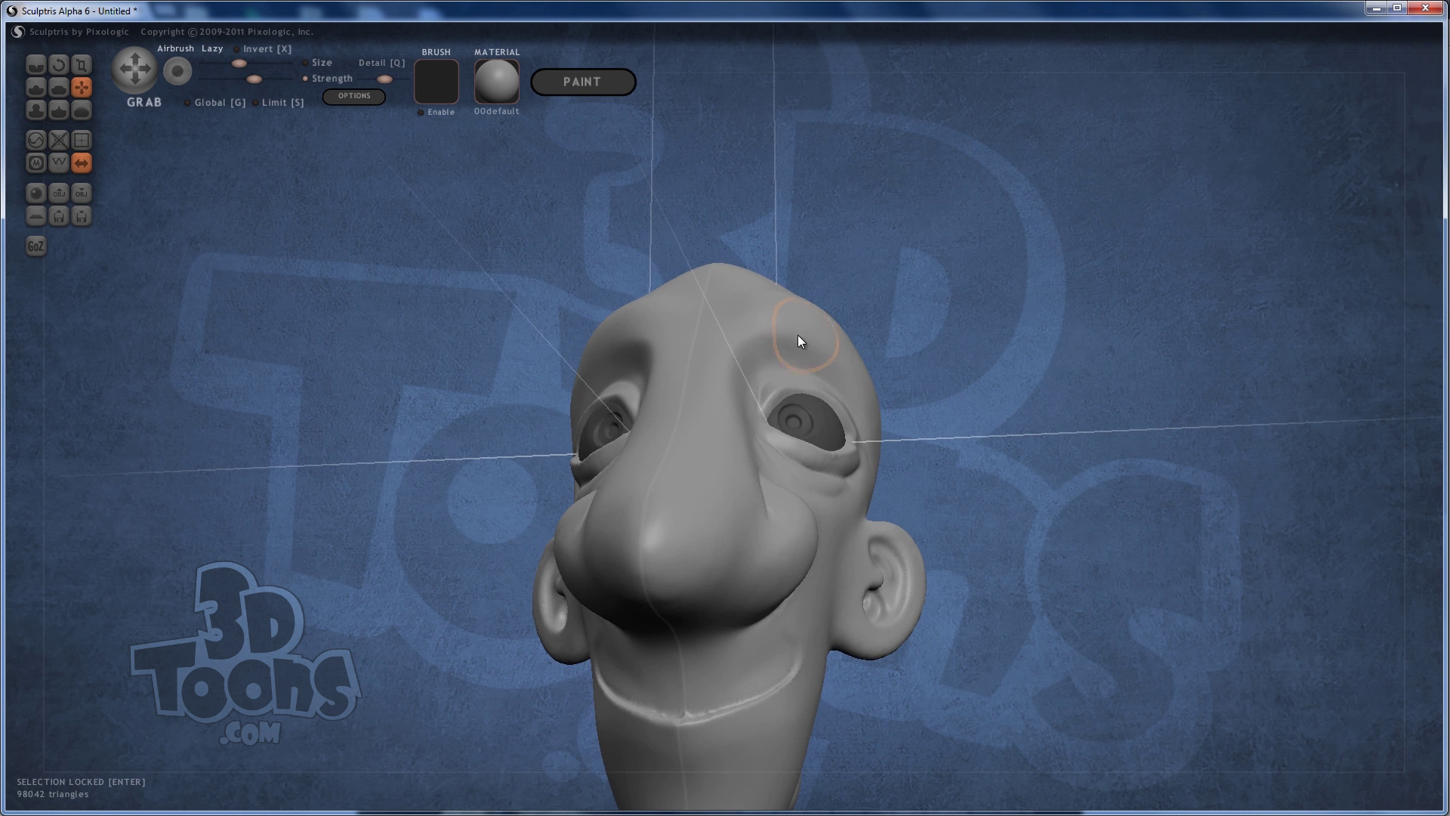
drag(829, 346, 816, 333)
right_drag(815, 333, 789, 375)
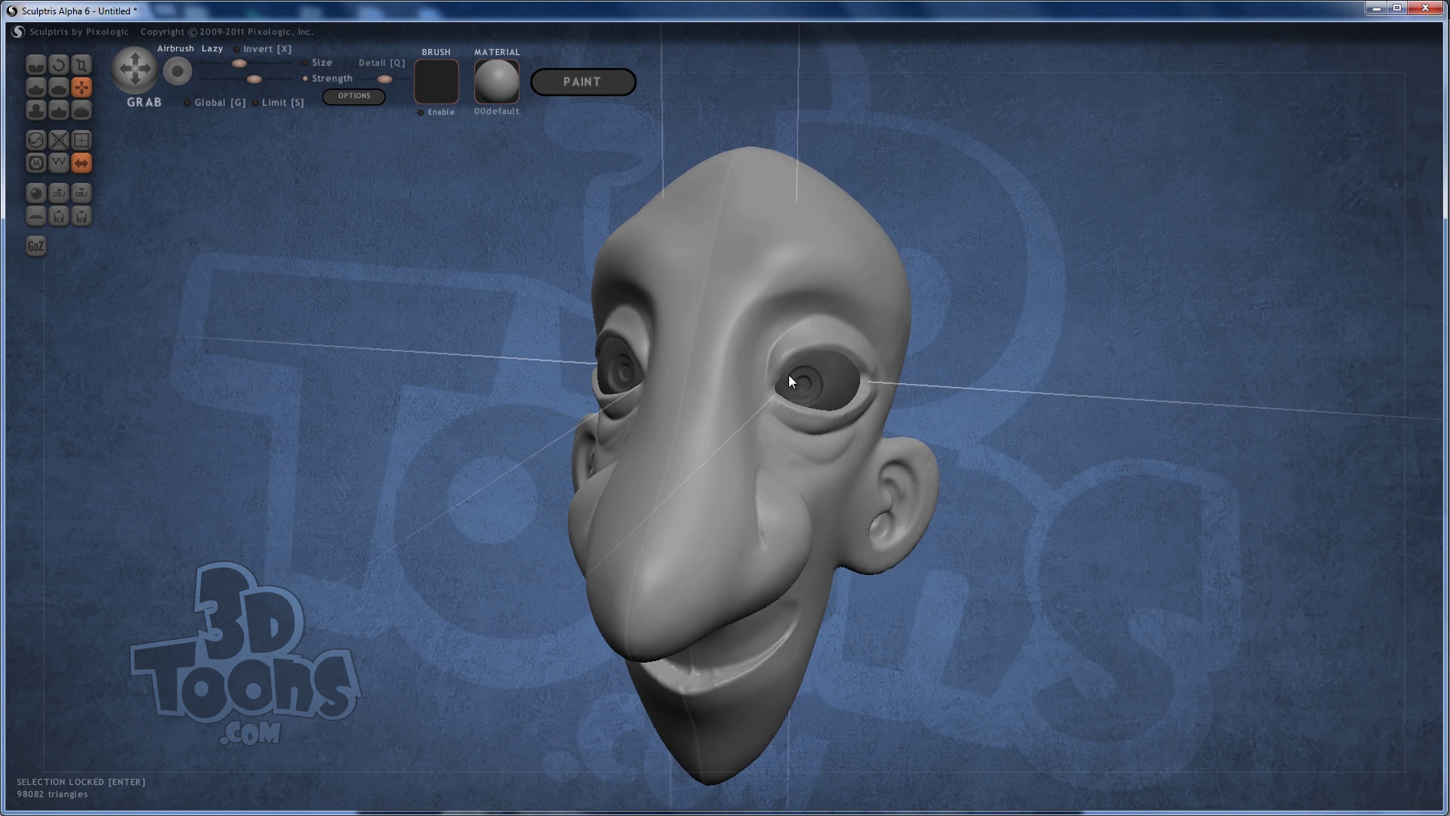
- Build up a raised eyebrow ridge above the eye with the Draw brush
click(34, 87)
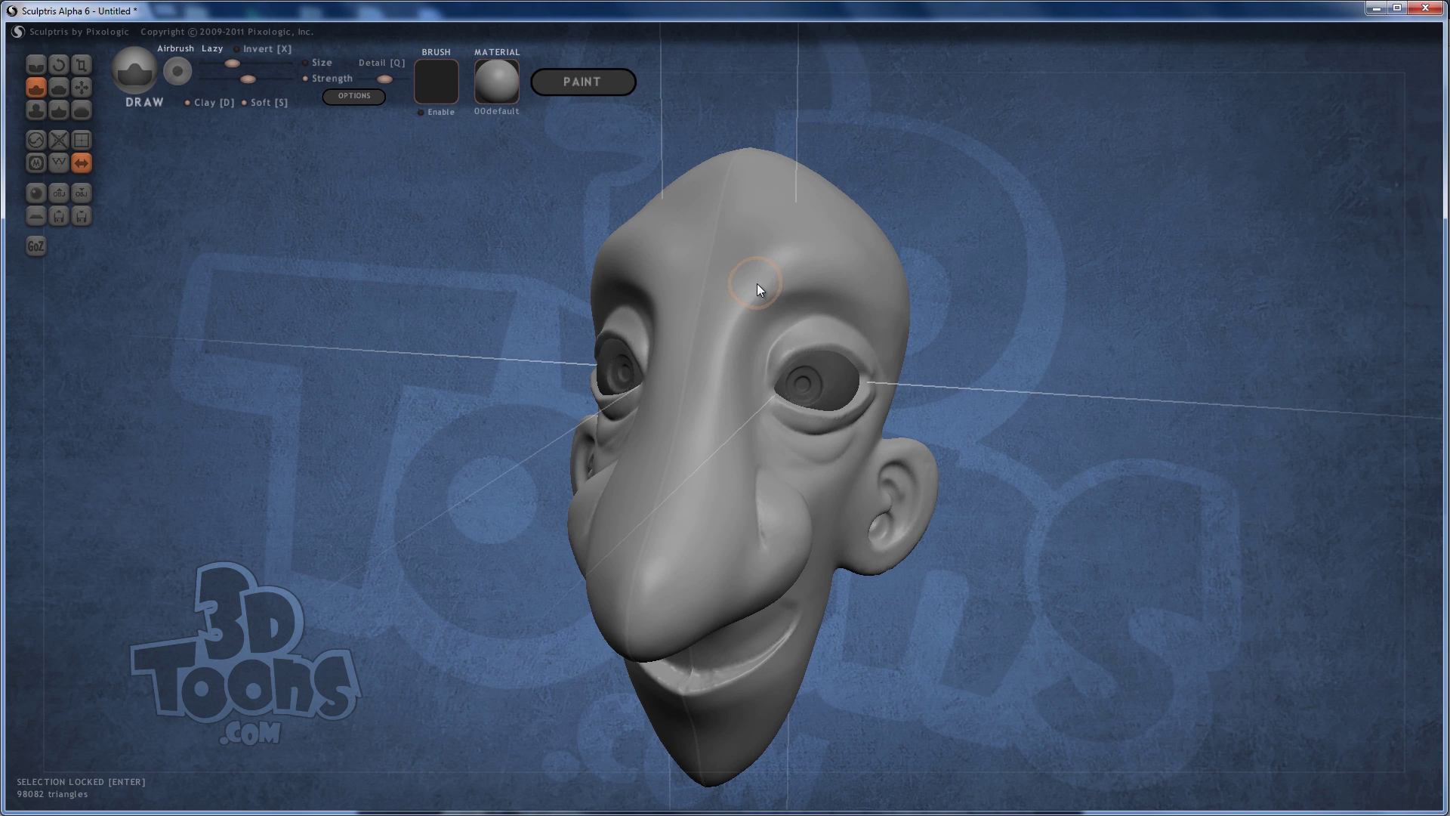
mouse_move(757, 285)
mouse_down()
mouse_move(808, 268)
mouse_move(880, 282)
mouse_move(990, 222)
mouse_move(854, 230)
mouse_move(835, 272)
mouse_move(935, 327)
mouse_move(944, 311)
mouse_up()
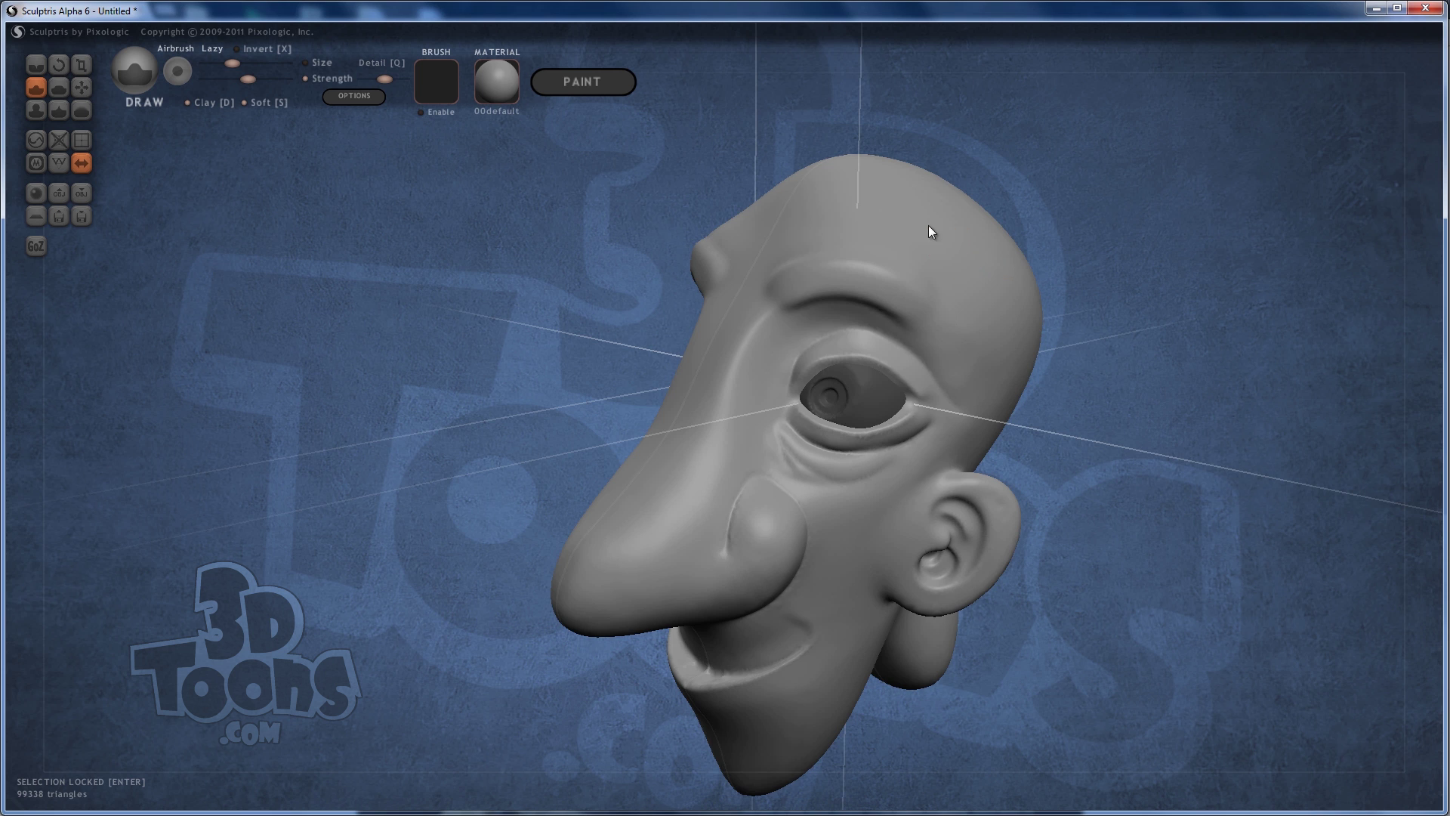
mouse_move(930, 230)
mouse_down()
mouse_move(1055, 191)
mouse_move(977, 155)
mouse_move(1004, 168)
mouse_move(975, 236)
mouse_move(1062, 252)
mouse_move(983, 262)
mouse_move(1136, 256)
mouse_move(851, 271)
mouse_move(1123, 257)
mouse_move(998, 249)
mouse_move(960, 302)
mouse_move(934, 254)
mouse_up()
drag(915, 315, 921, 261)
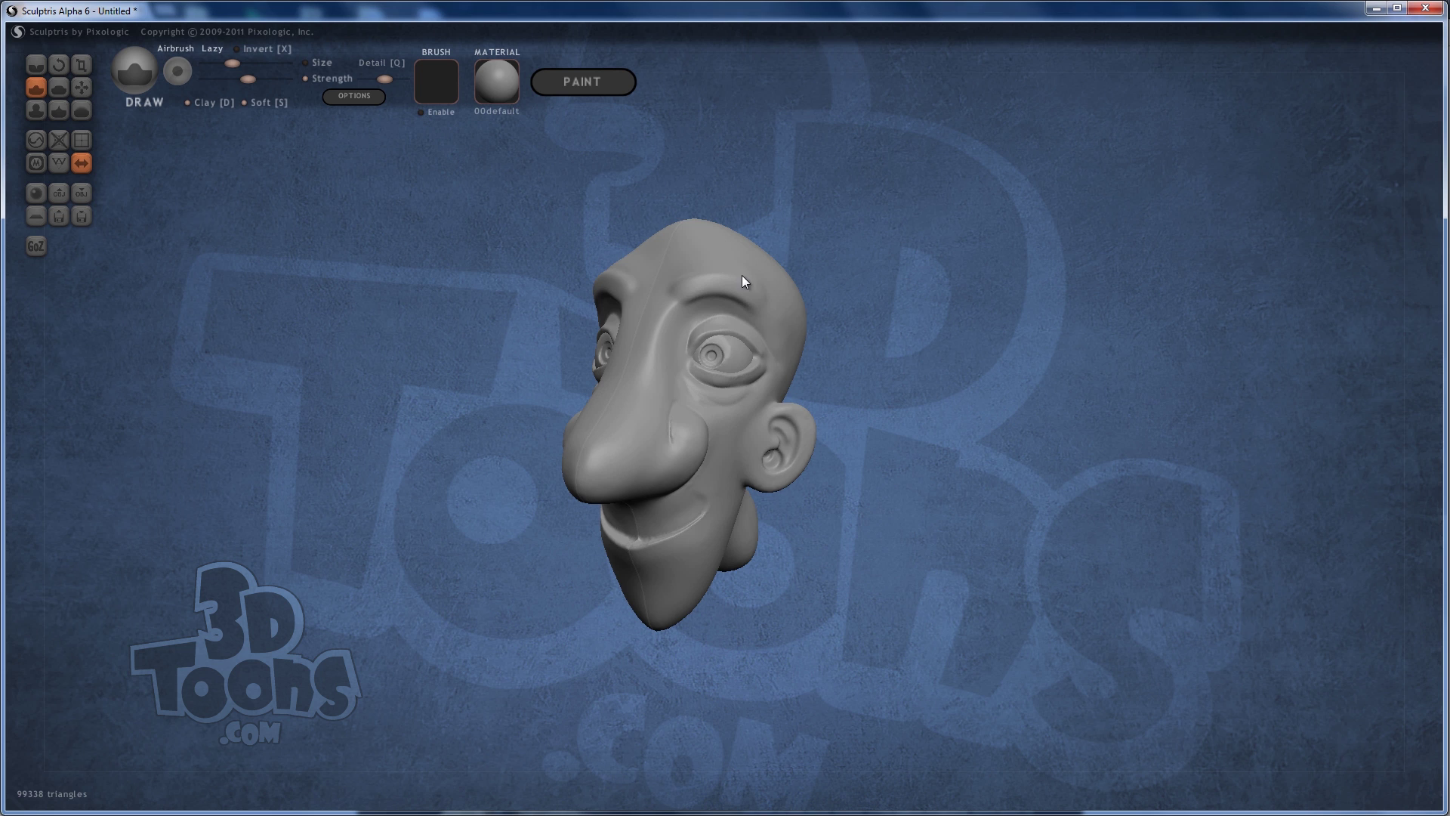
- Thin out the eyeball's dense mesh with the Reduce brush in wireframe, returning to the smooth display with the Scale tool active
drag(766, 193, 759, 282)
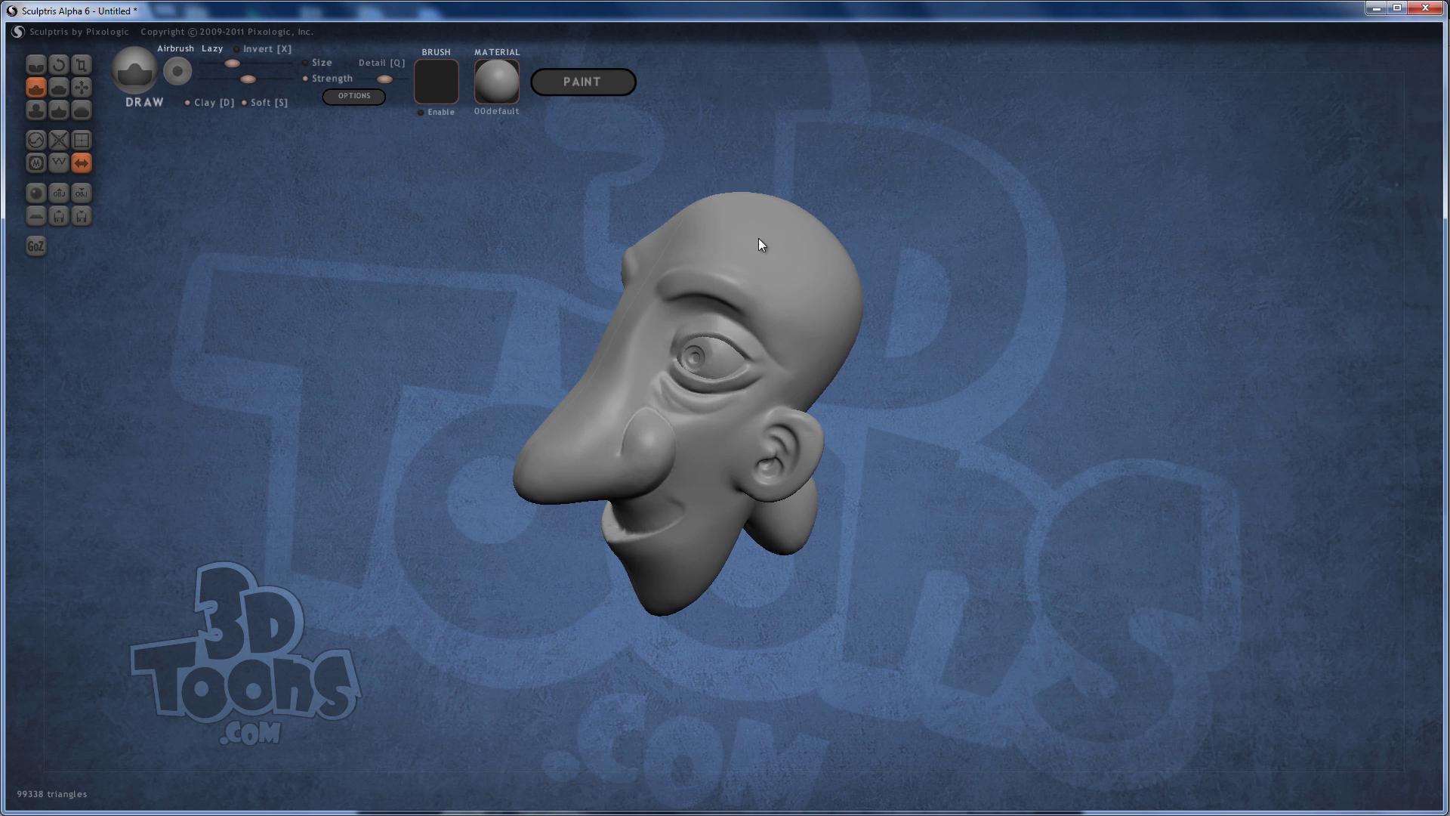
scroll(748, 355, up, 5)
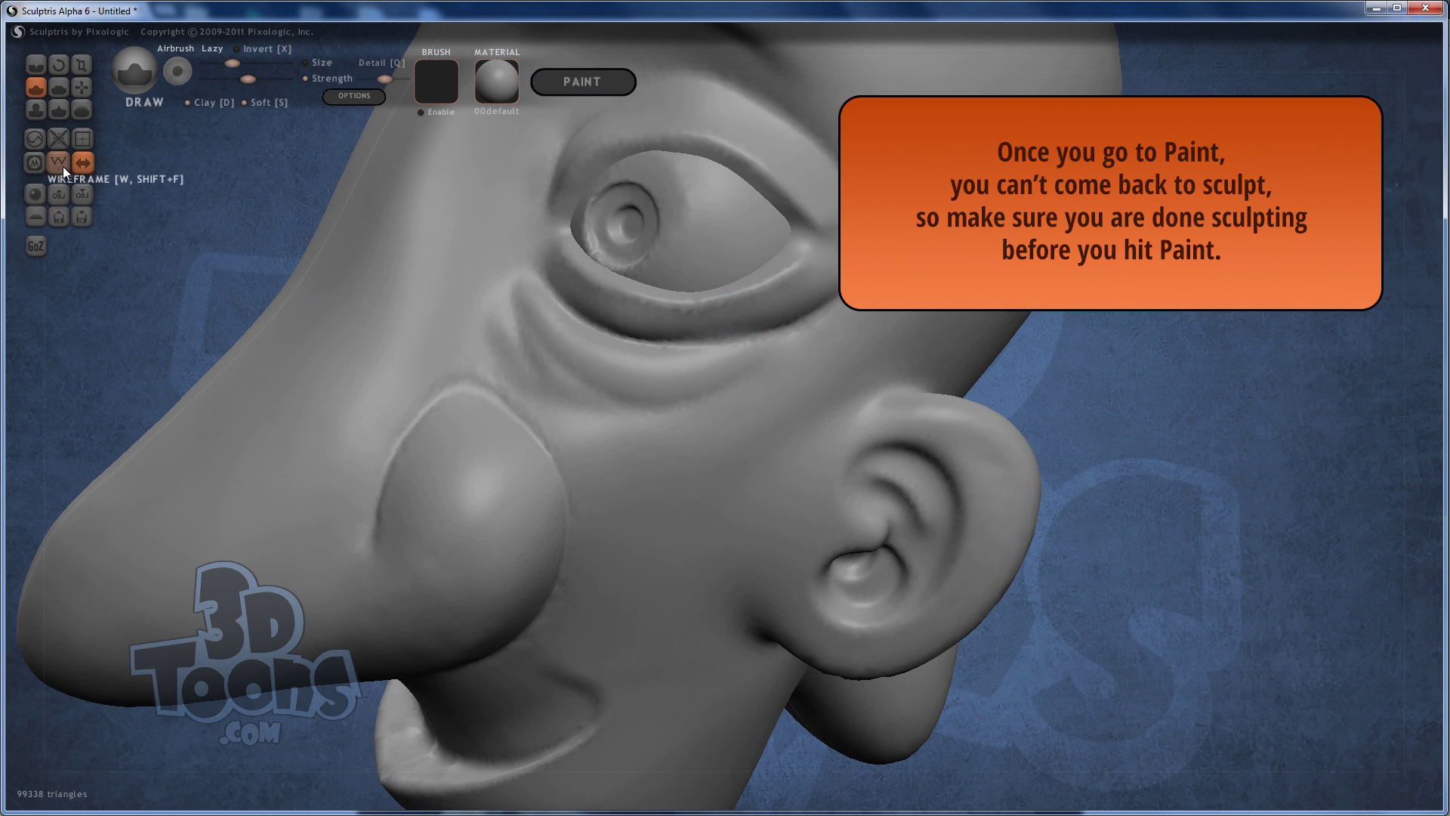
click(34, 140)
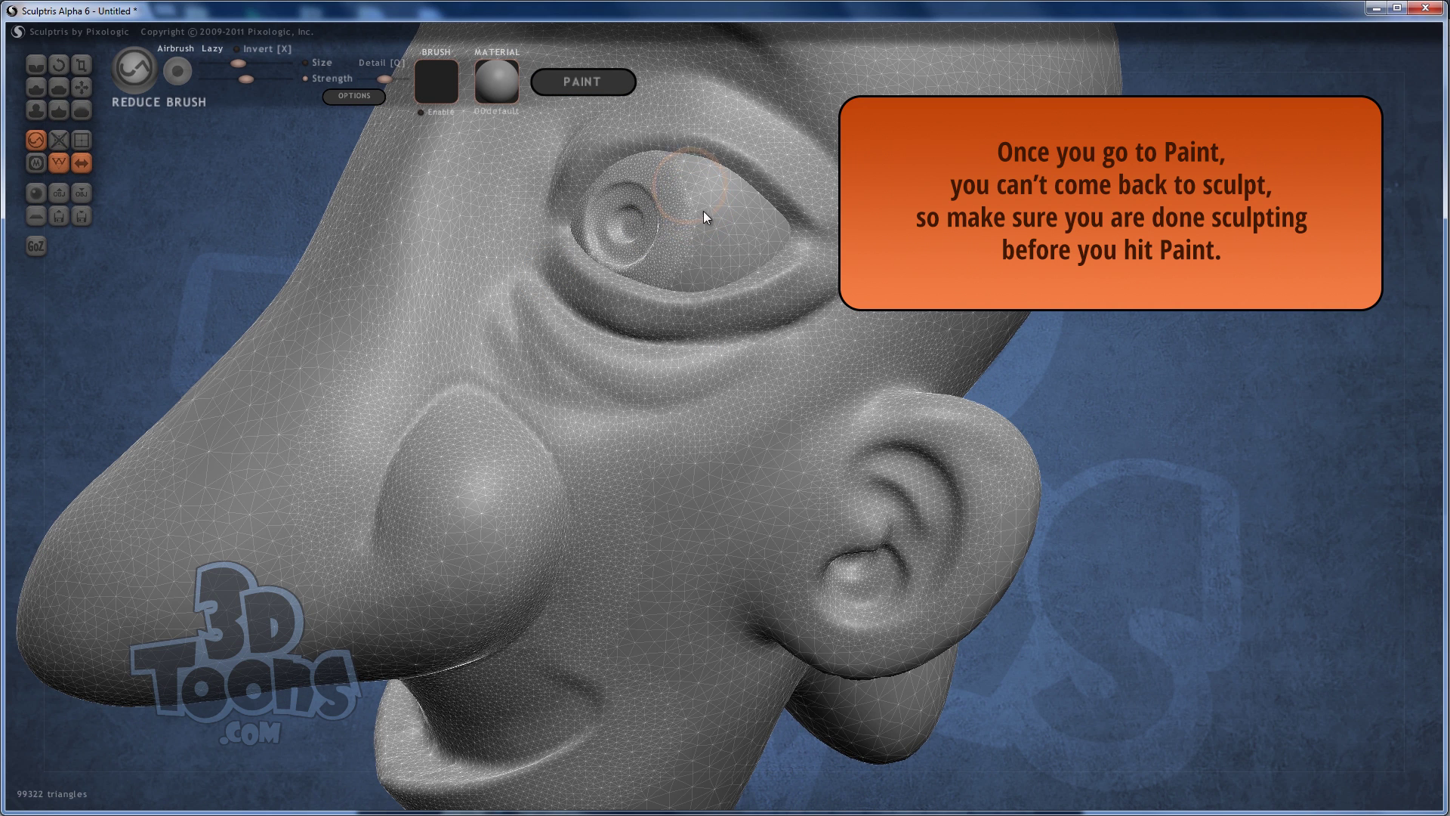
mouse_move(704, 211)
mouse_down()
mouse_move(704, 266)
mouse_move(698, 185)
mouse_move(718, 252)
mouse_move(697, 198)
mouse_move(707, 242)
mouse_move(681, 276)
mouse_move(718, 278)
mouse_up()
scroll(673, 178, down, 5)
click(80, 64)
click(58, 162)
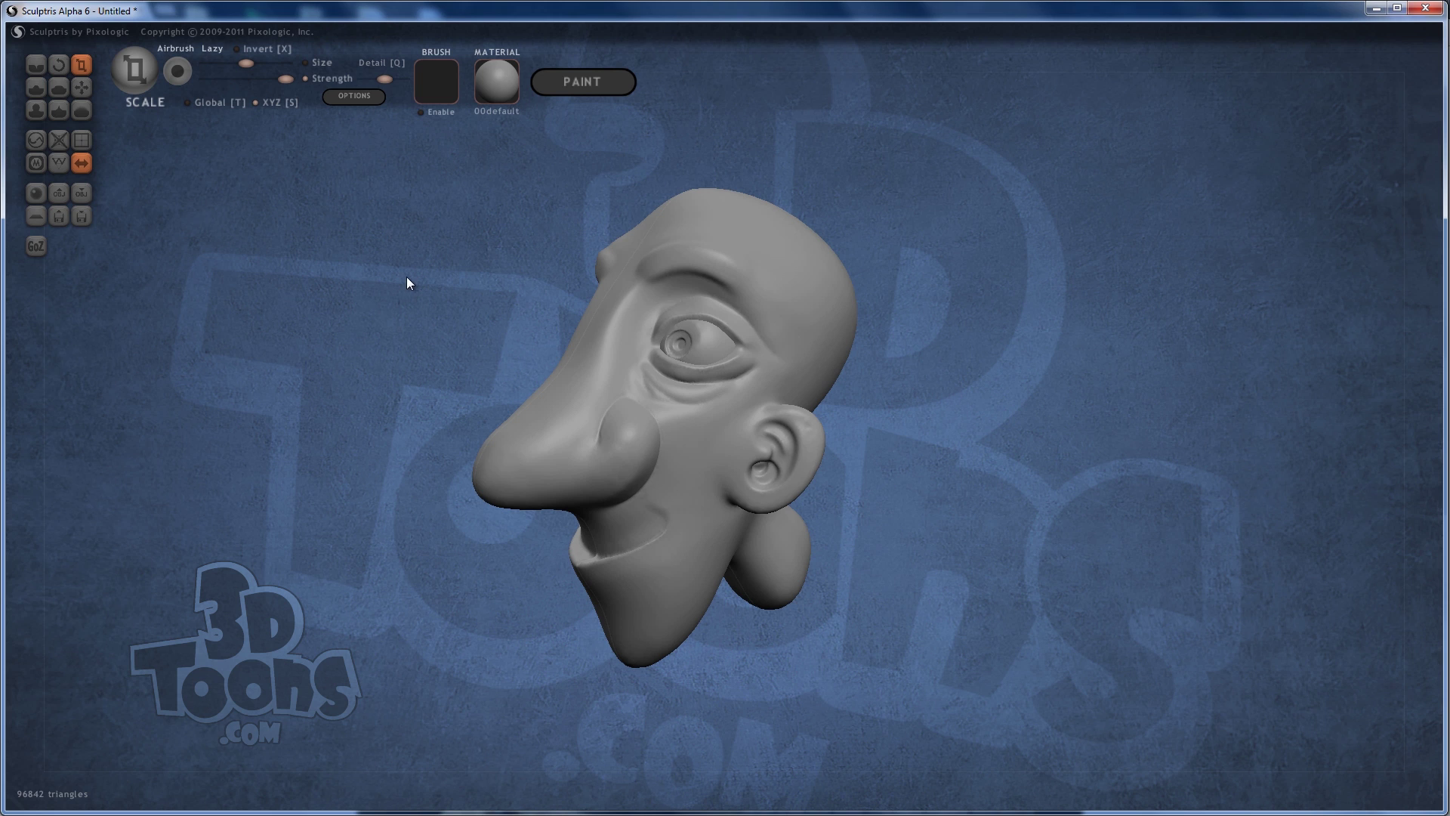
- Check the finished head from several angles and enter Paint mode, building the mapping at resolution 512
drag(405, 279, 478, 281)
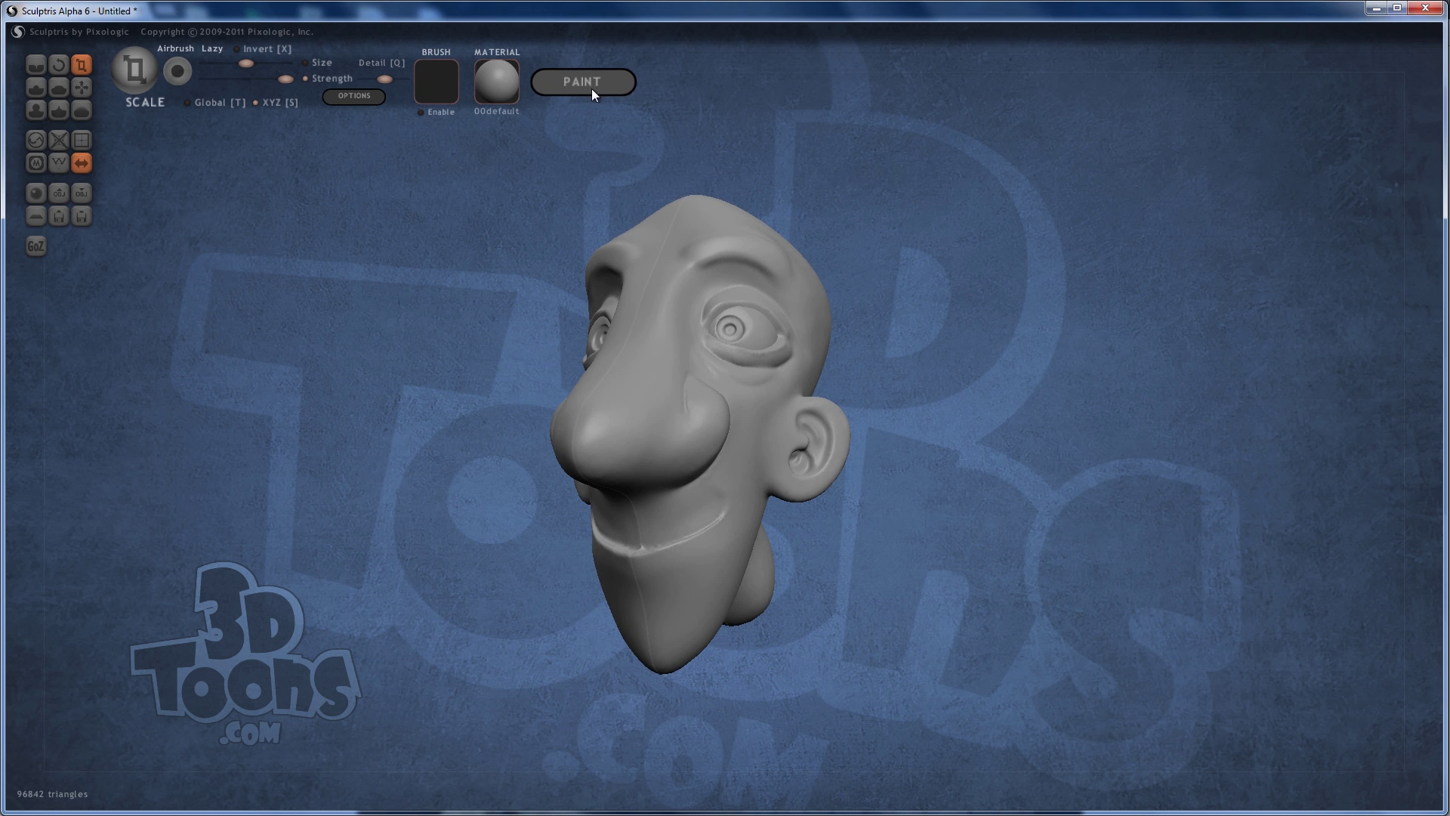
drag(486, 236, 539, 187)
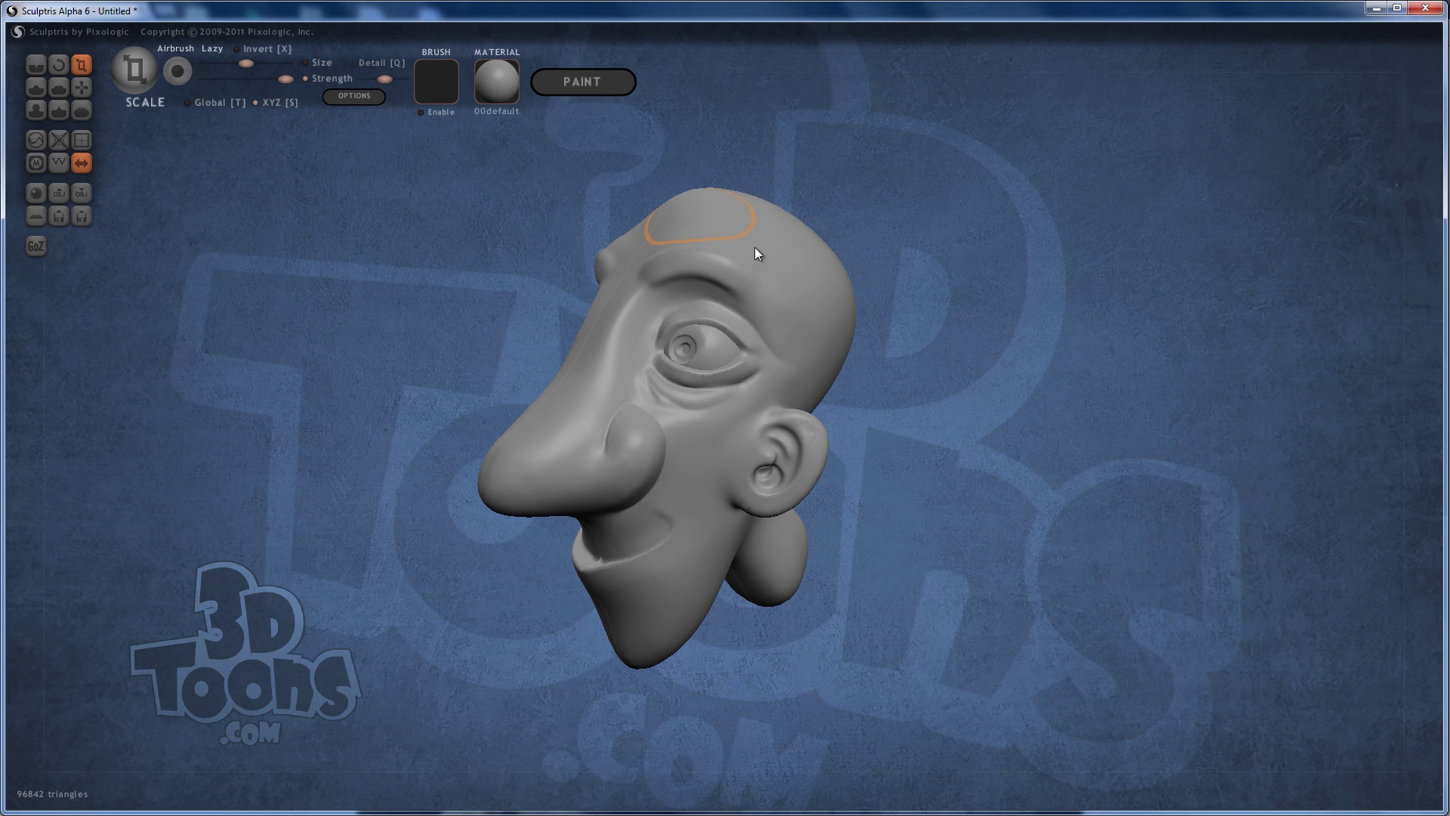
drag(865, 185, 826, 185)
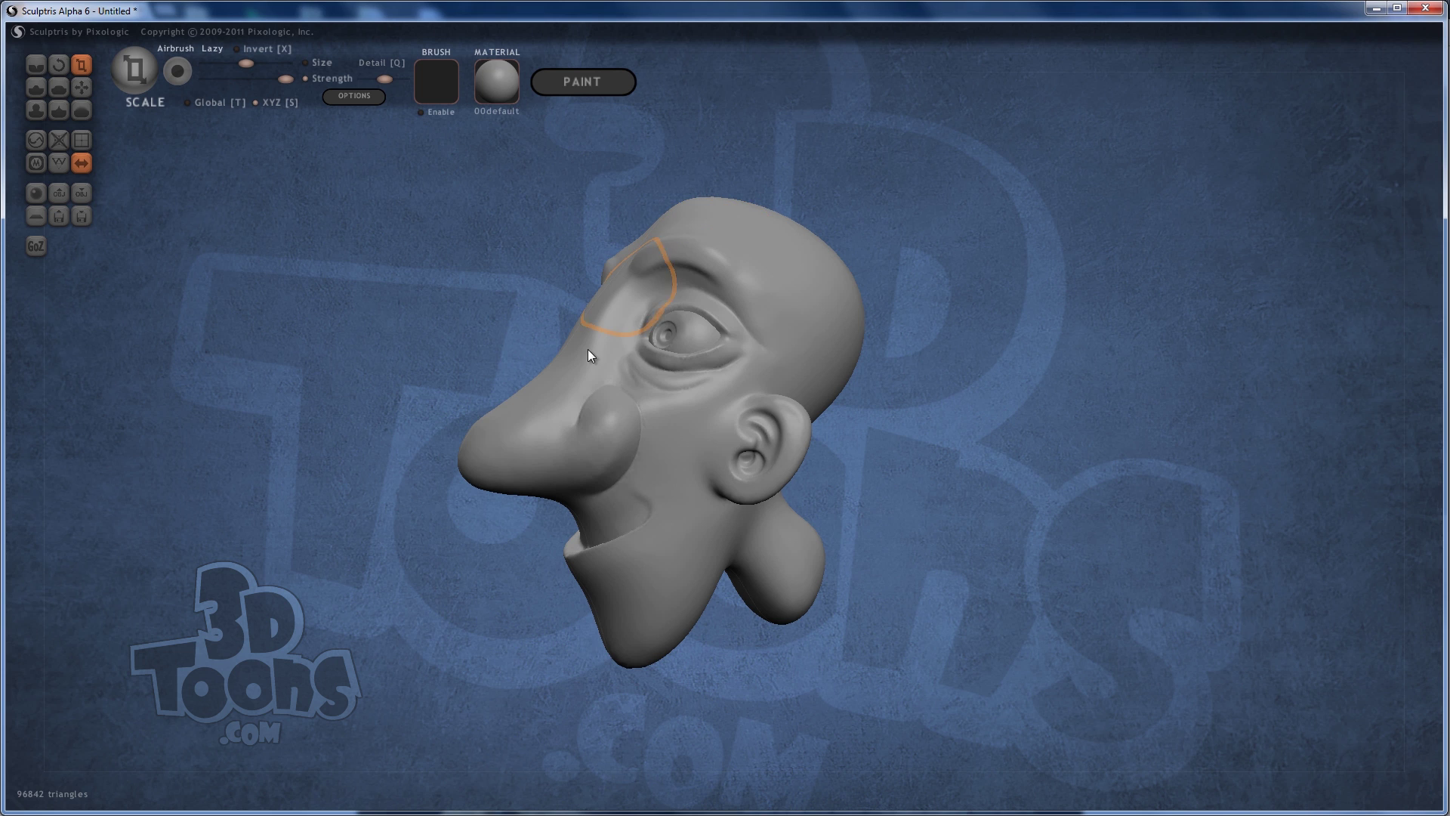
drag(930, 185, 833, 183)
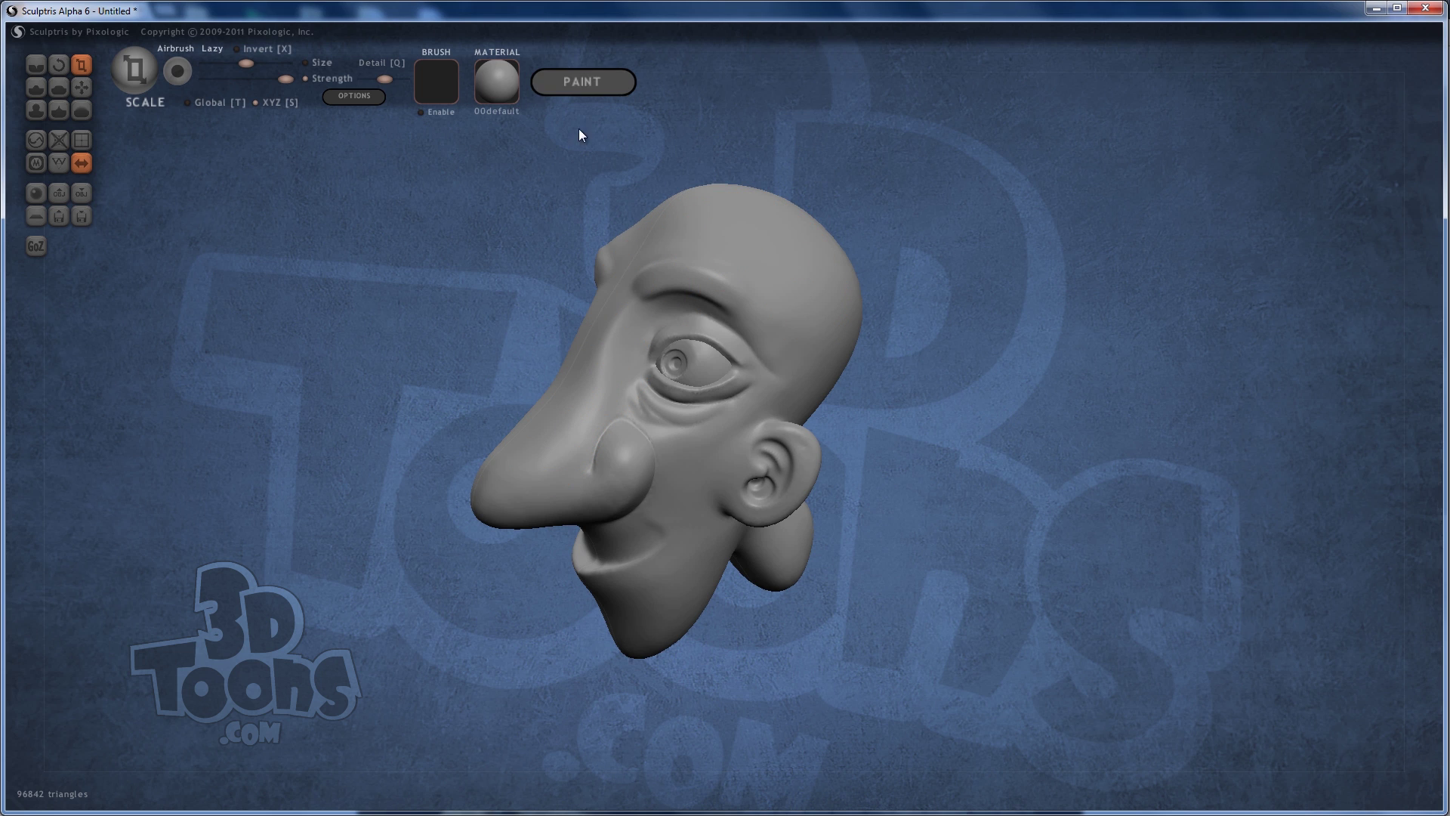
click(585, 83)
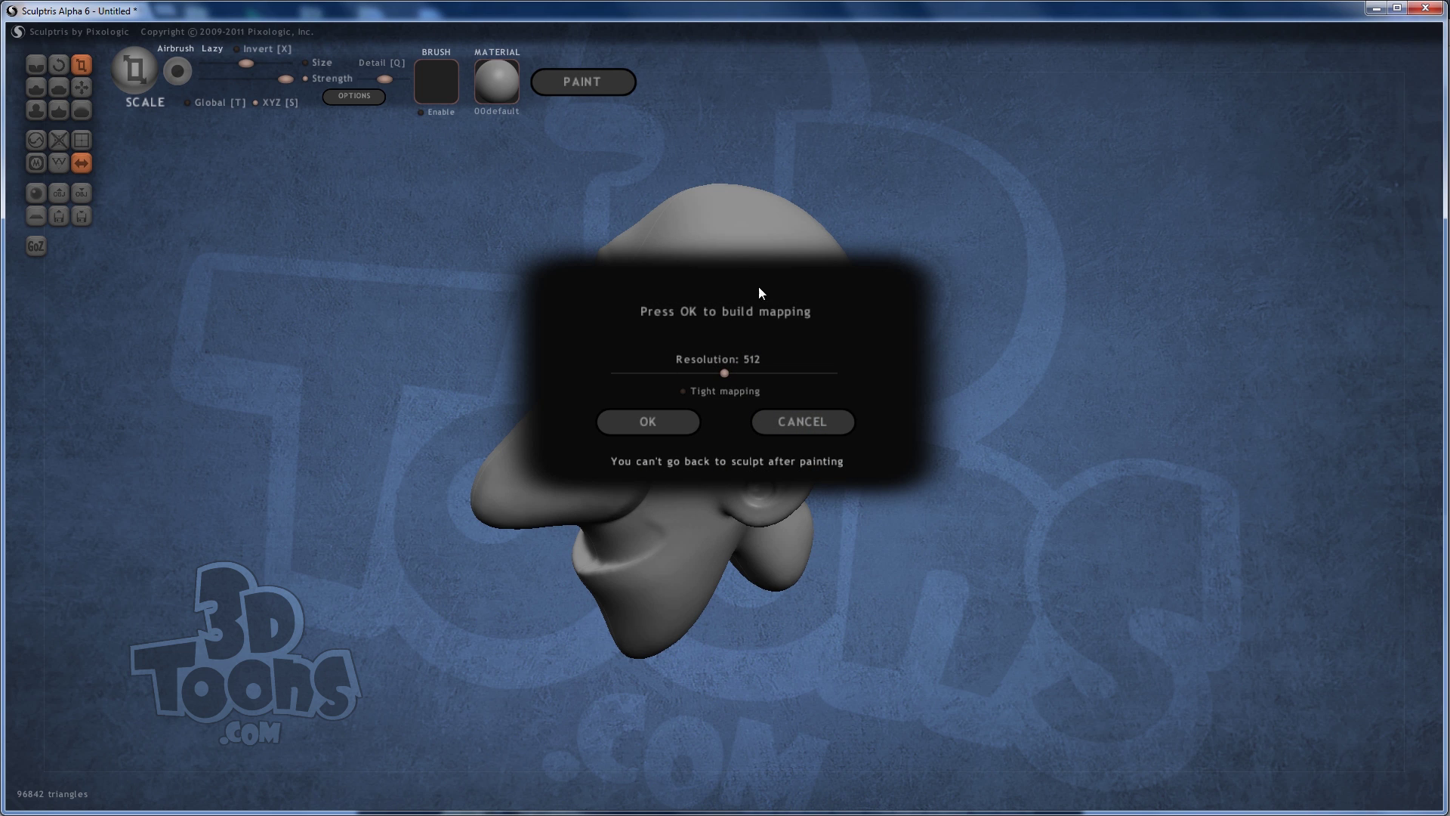
click(654, 421)
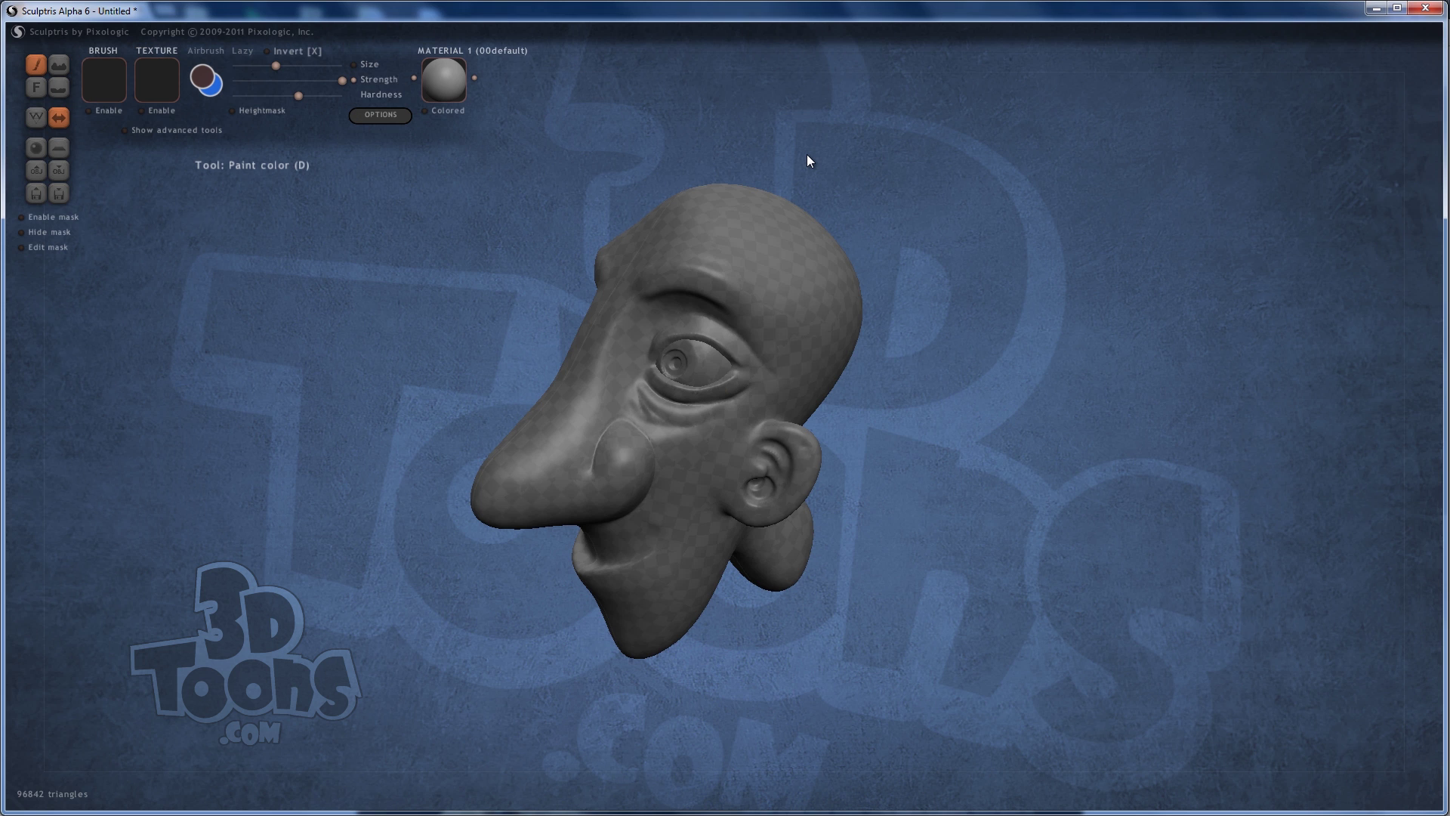
- Examine the unpainted head's shape from the side, three-quarter and lower angles, zooming in on the profile
mouse_move(975, 184)
mouse_down()
mouse_move(1000, 205)
mouse_move(1013, 192)
mouse_move(956, 182)
mouse_move(934, 280)
mouse_move(910, 281)
mouse_up()
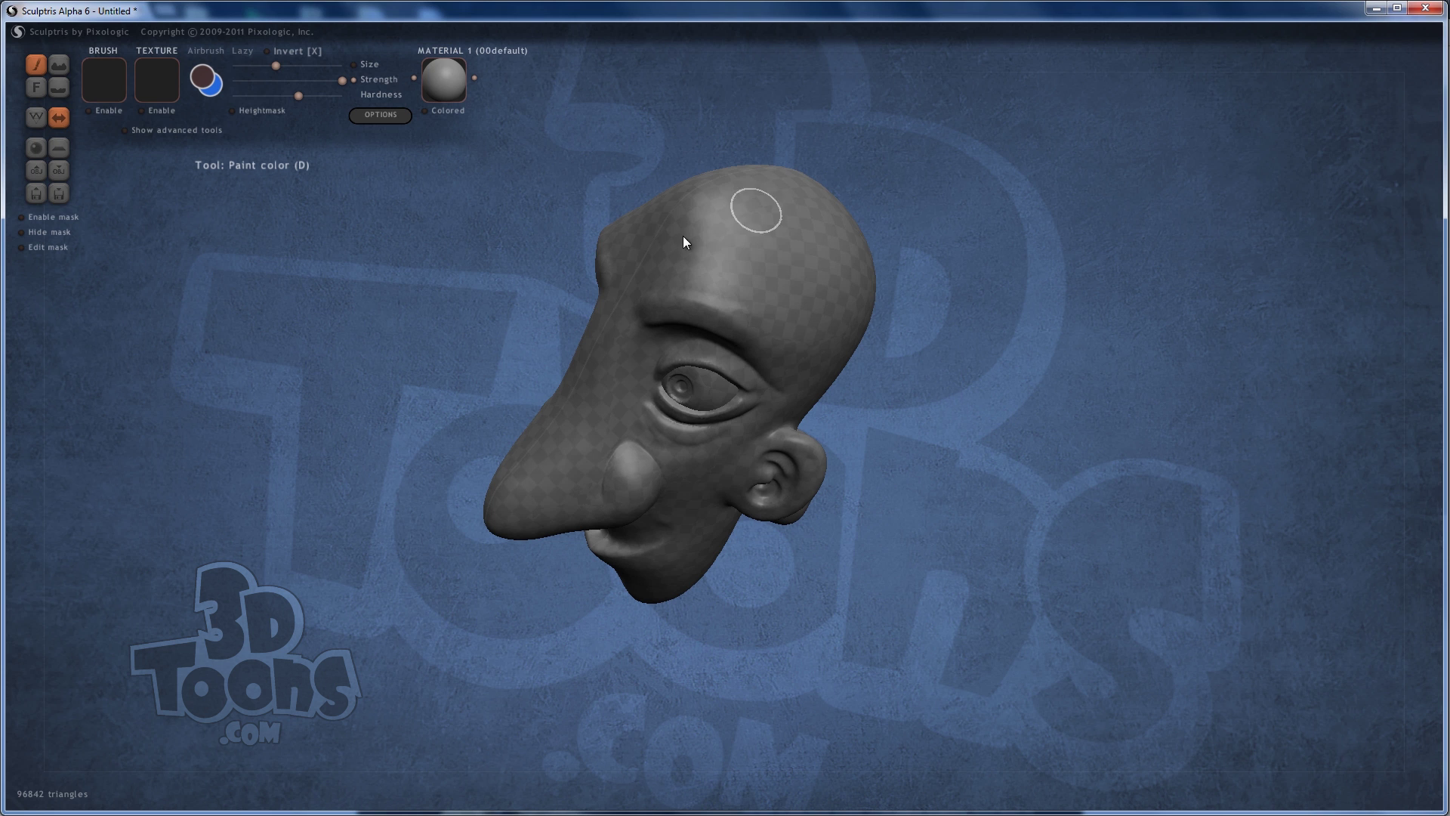
drag(1030, 214, 921, 206)
scroll(918, 249, up, 2)
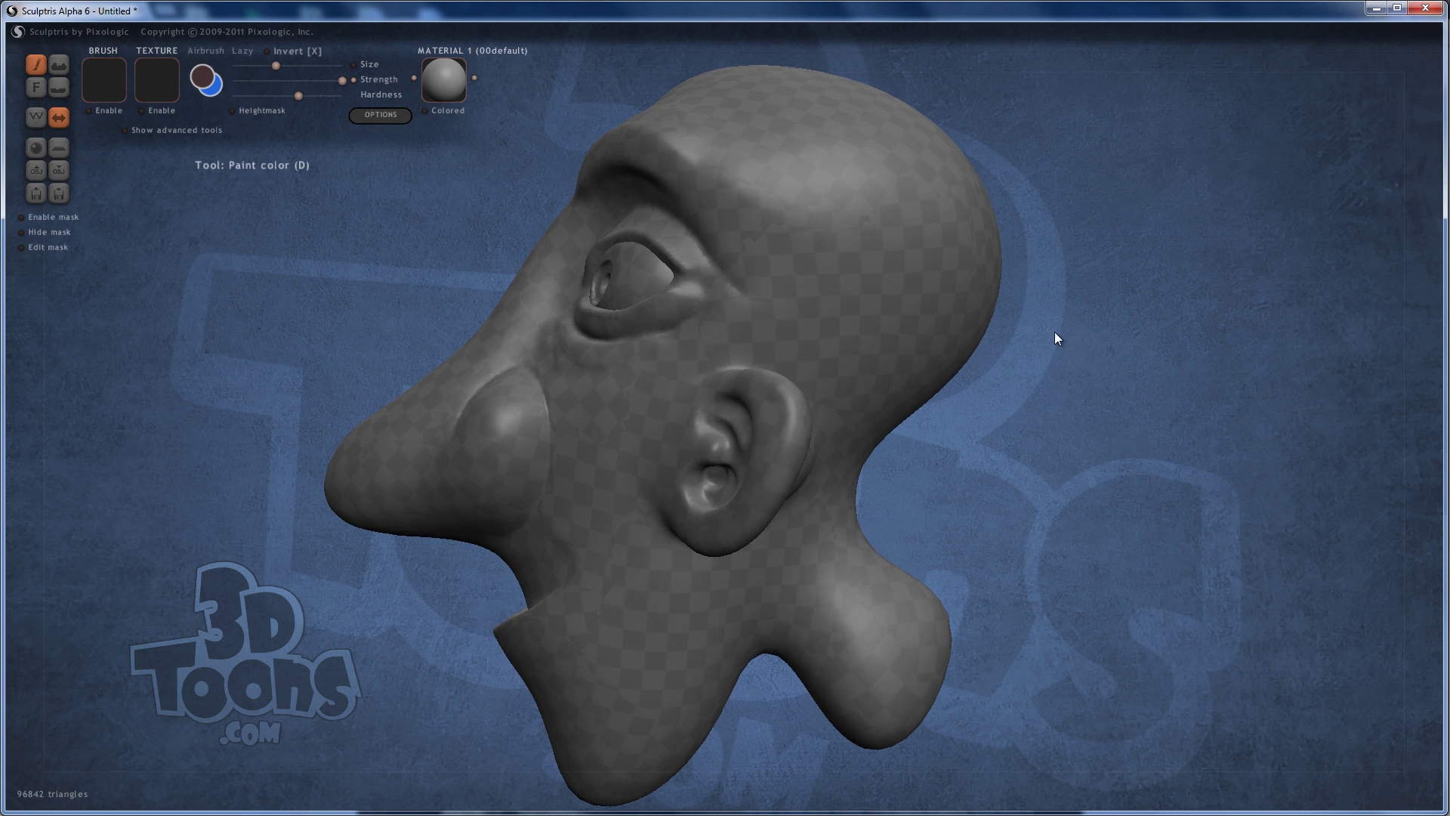
scroll(1162, 298, up, 3)
mouse_move(1140, 306)
mouse_down()
mouse_move(941, 320)
mouse_move(922, 337)
mouse_move(1034, 369)
mouse_move(981, 309)
mouse_up()
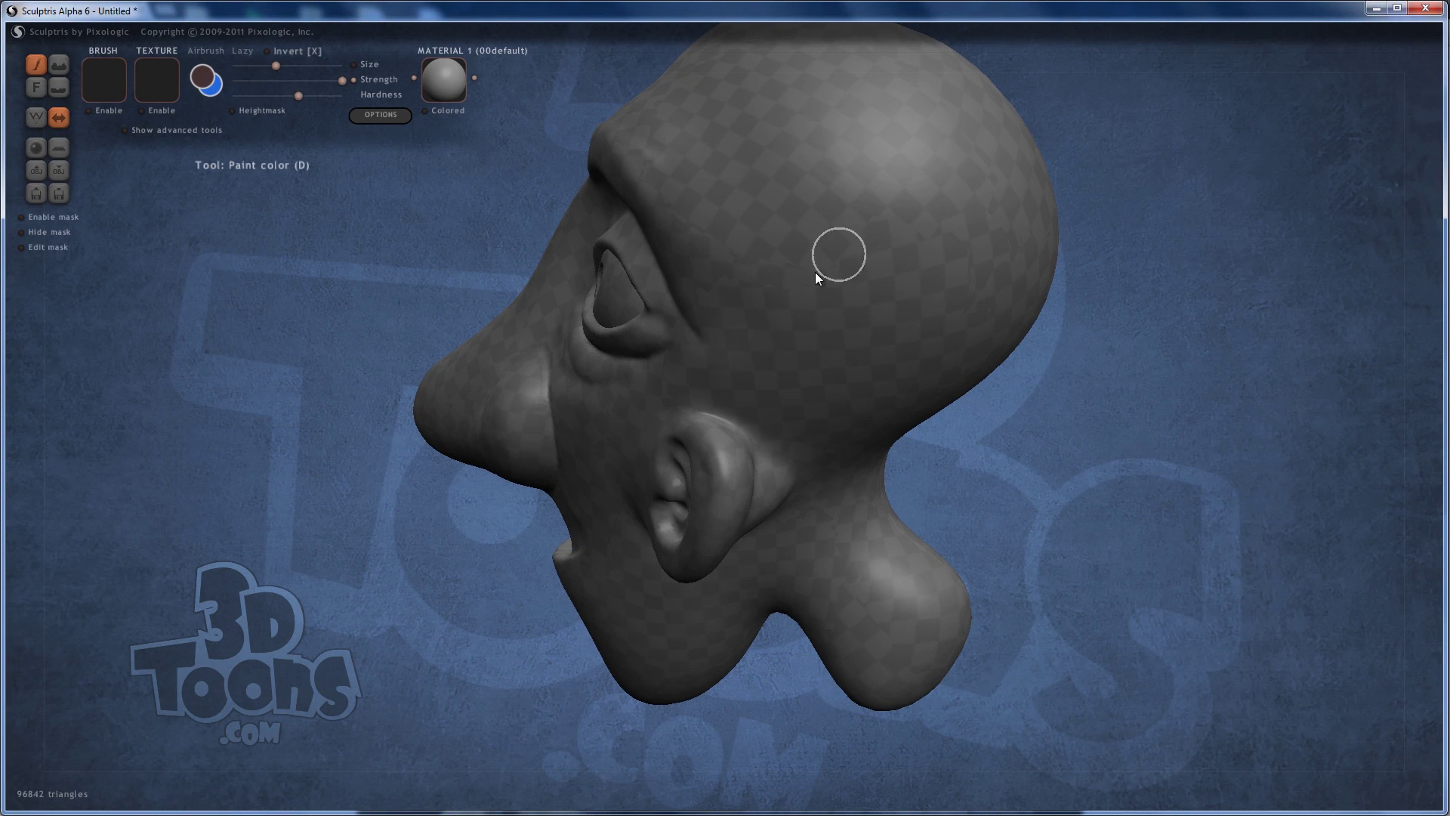
mouse_move(808, 247)
right_down()
mouse_move(868, 212)
mouse_move(764, 247)
right_up()
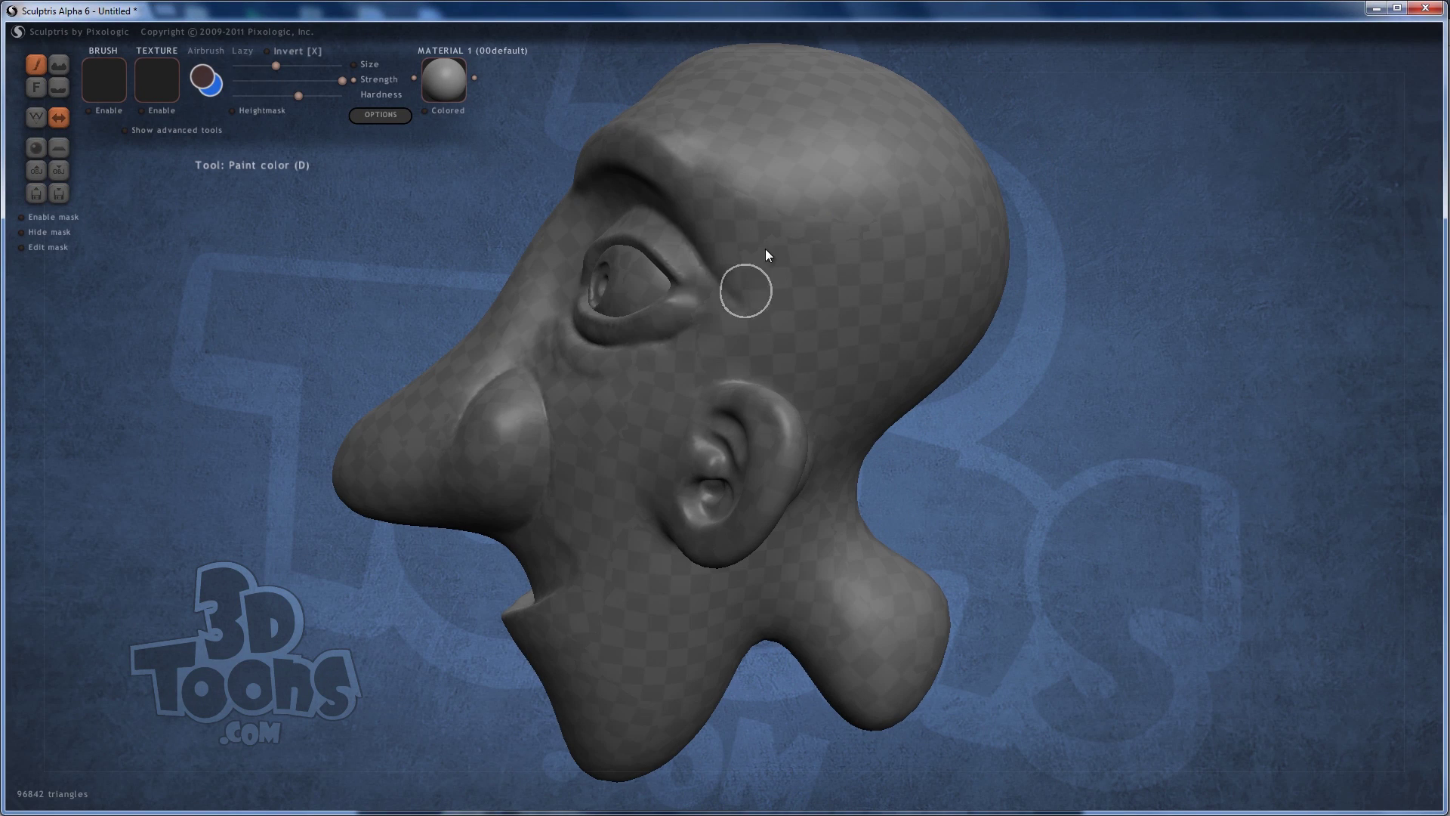
mouse_move(631, 457)
right_down()
mouse_move(778, 419)
mouse_move(770, 373)
mouse_move(815, 350)
right_up()
right_drag(1011, 376, 906, 316)
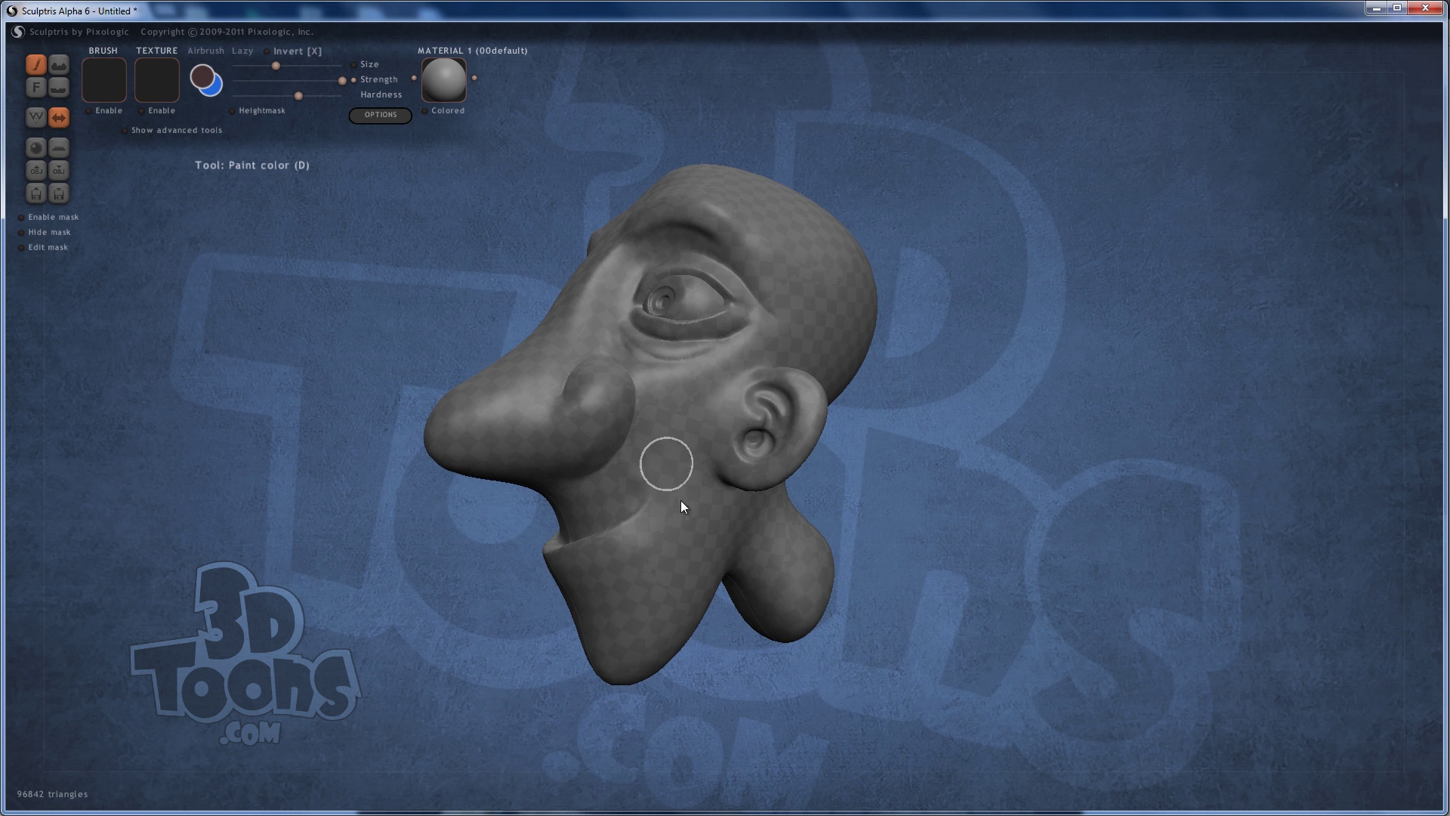
mouse_move(1025, 331)
right_down()
mouse_move(1029, 421)
mouse_move(1019, 412)
right_up()
mouse_move(896, 281)
right_down()
mouse_move(880, 291)
mouse_move(922, 405)
right_up()
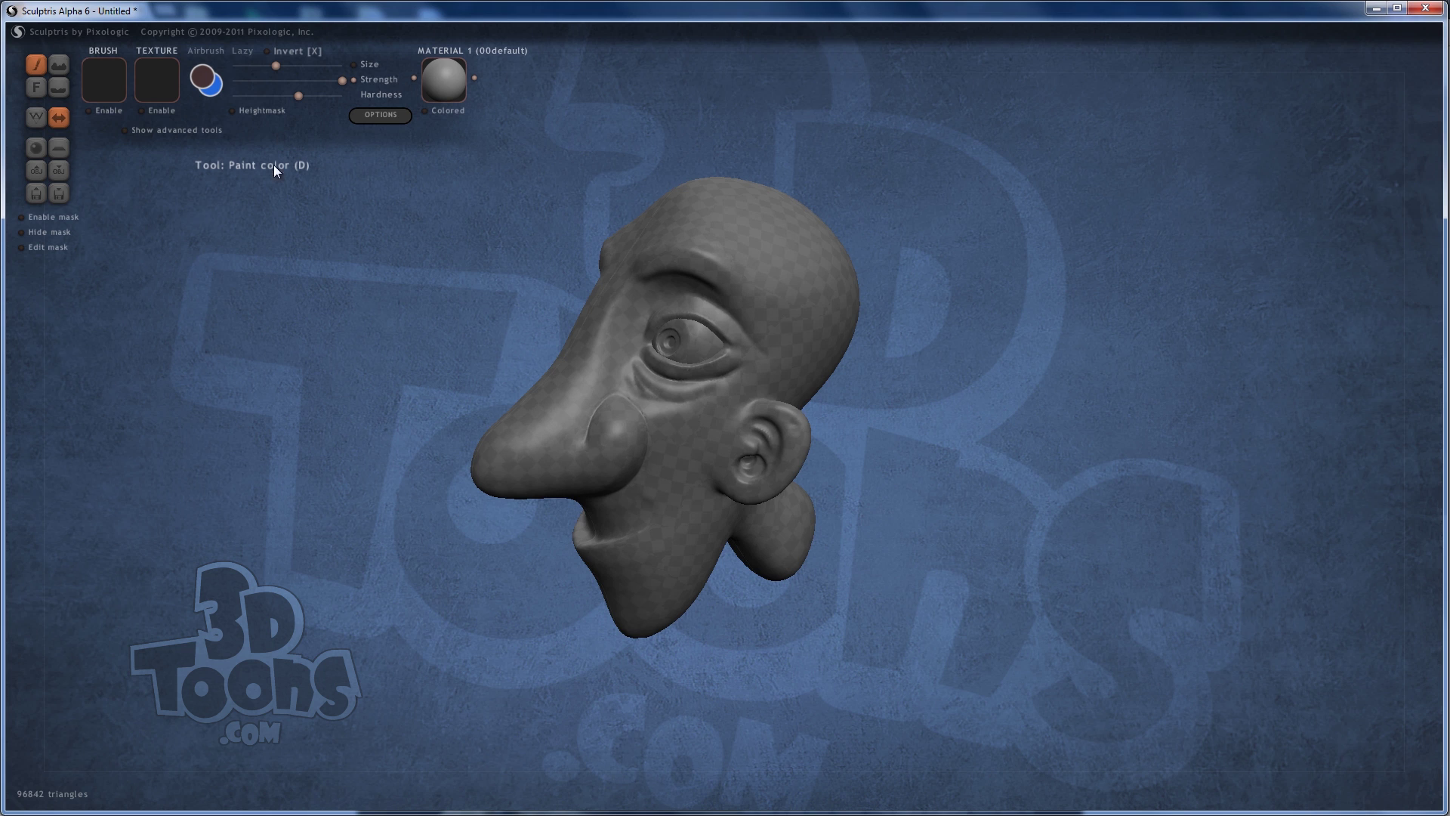
right_drag(305, 228, 336, 236)
- Choose a dusty pink paint colour and fill the whole head with it
click(205, 74)
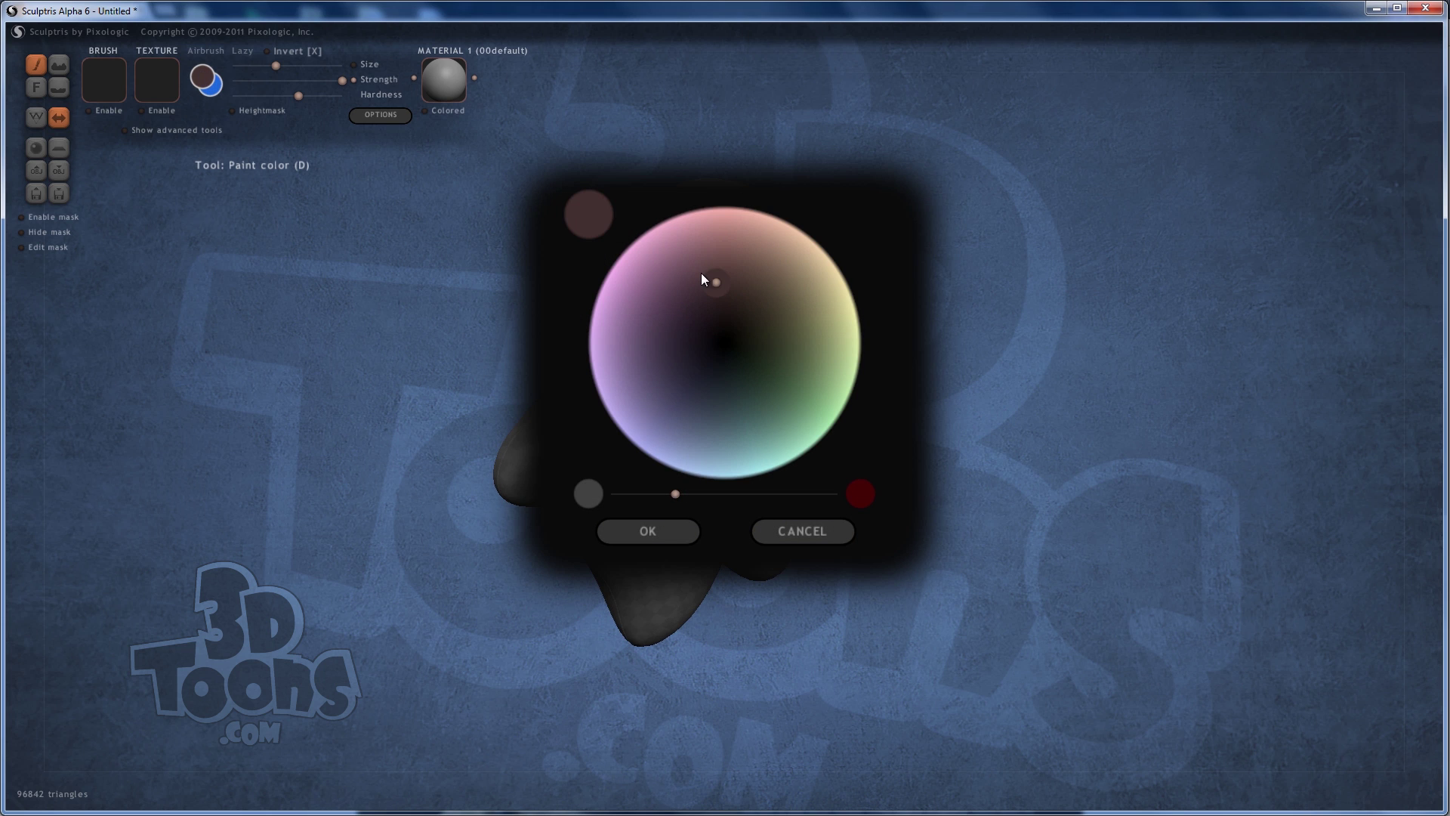
click(704, 246)
drag(733, 248, 716, 239)
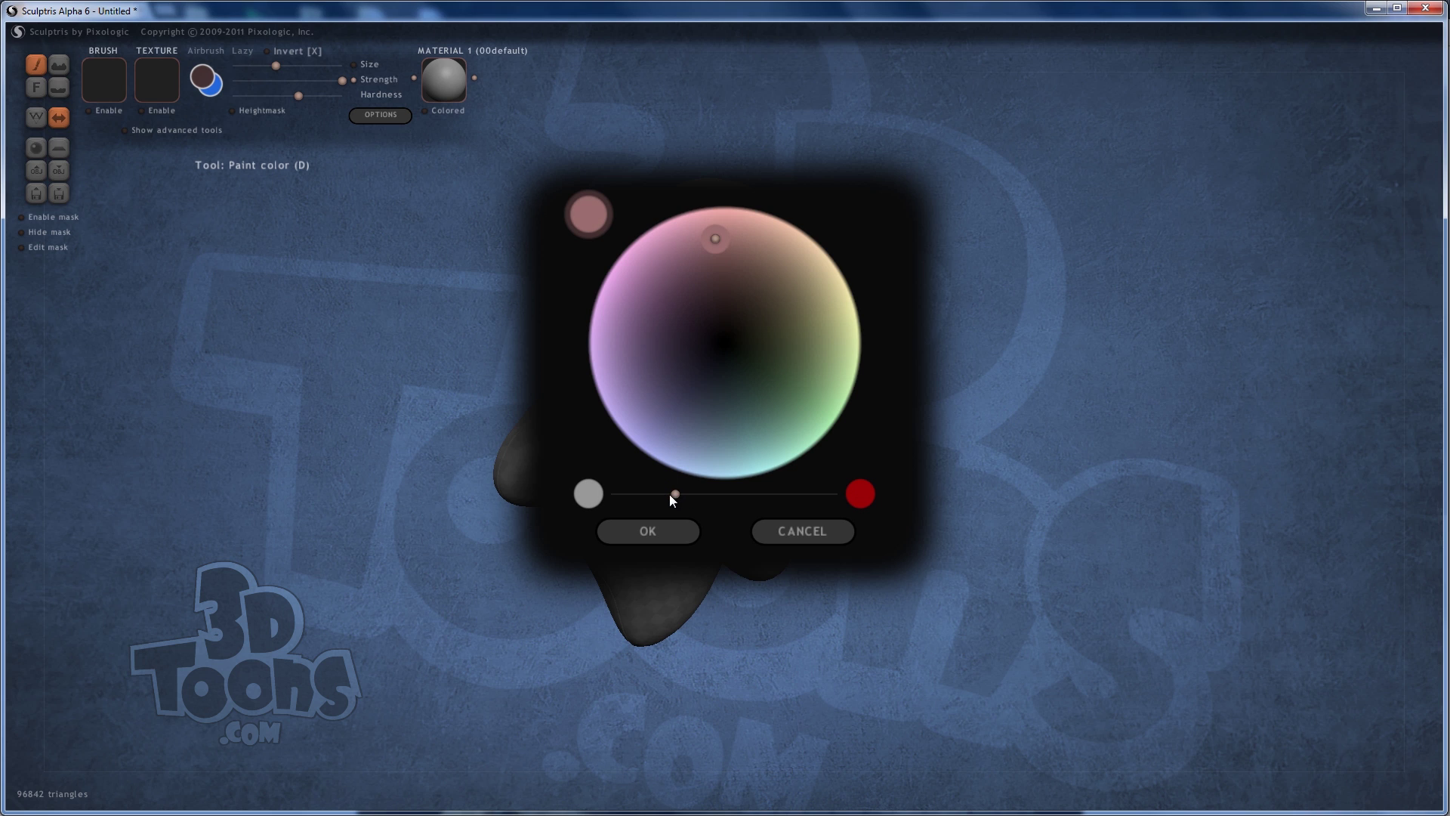
click(674, 532)
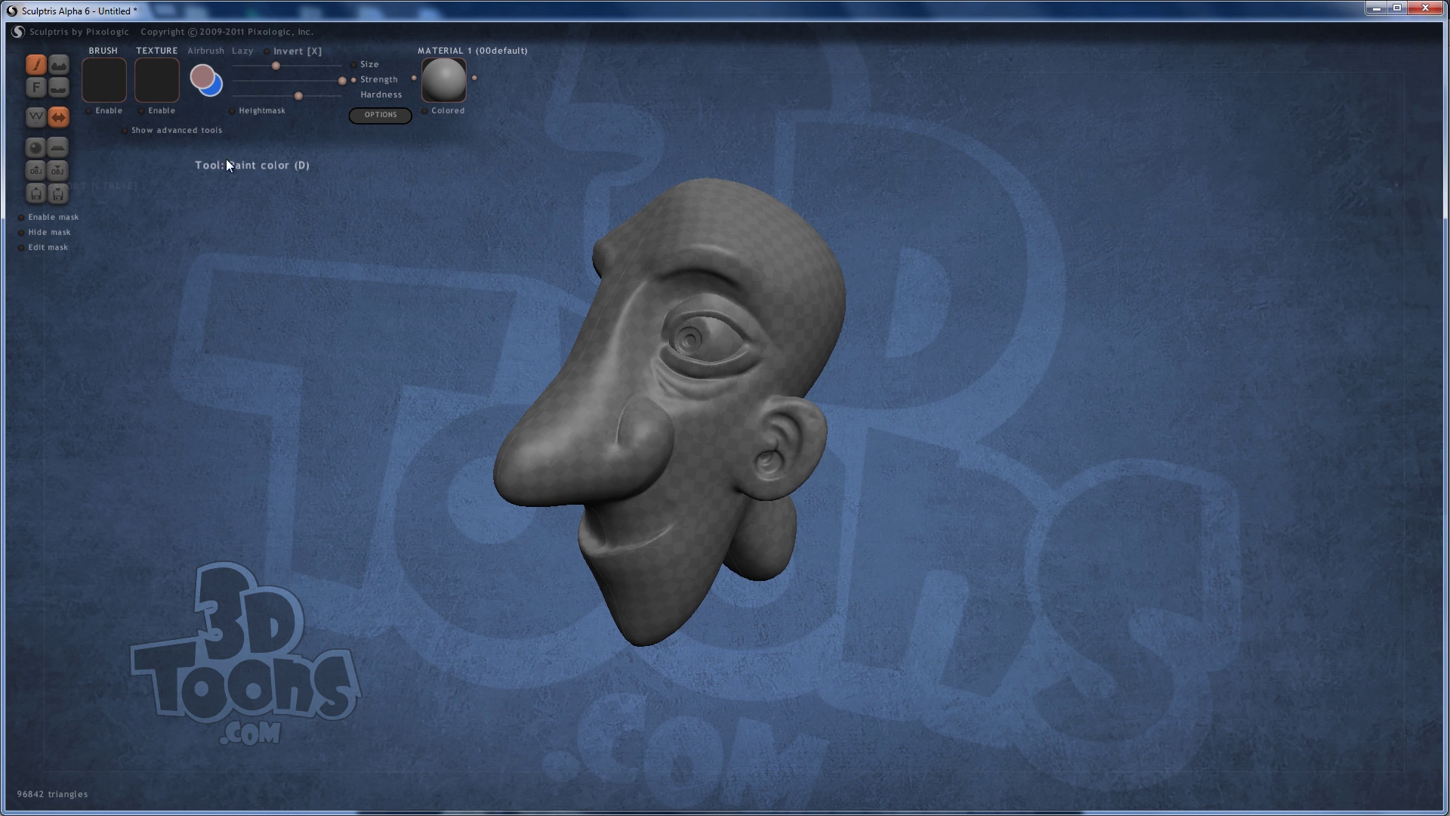
click(36, 88)
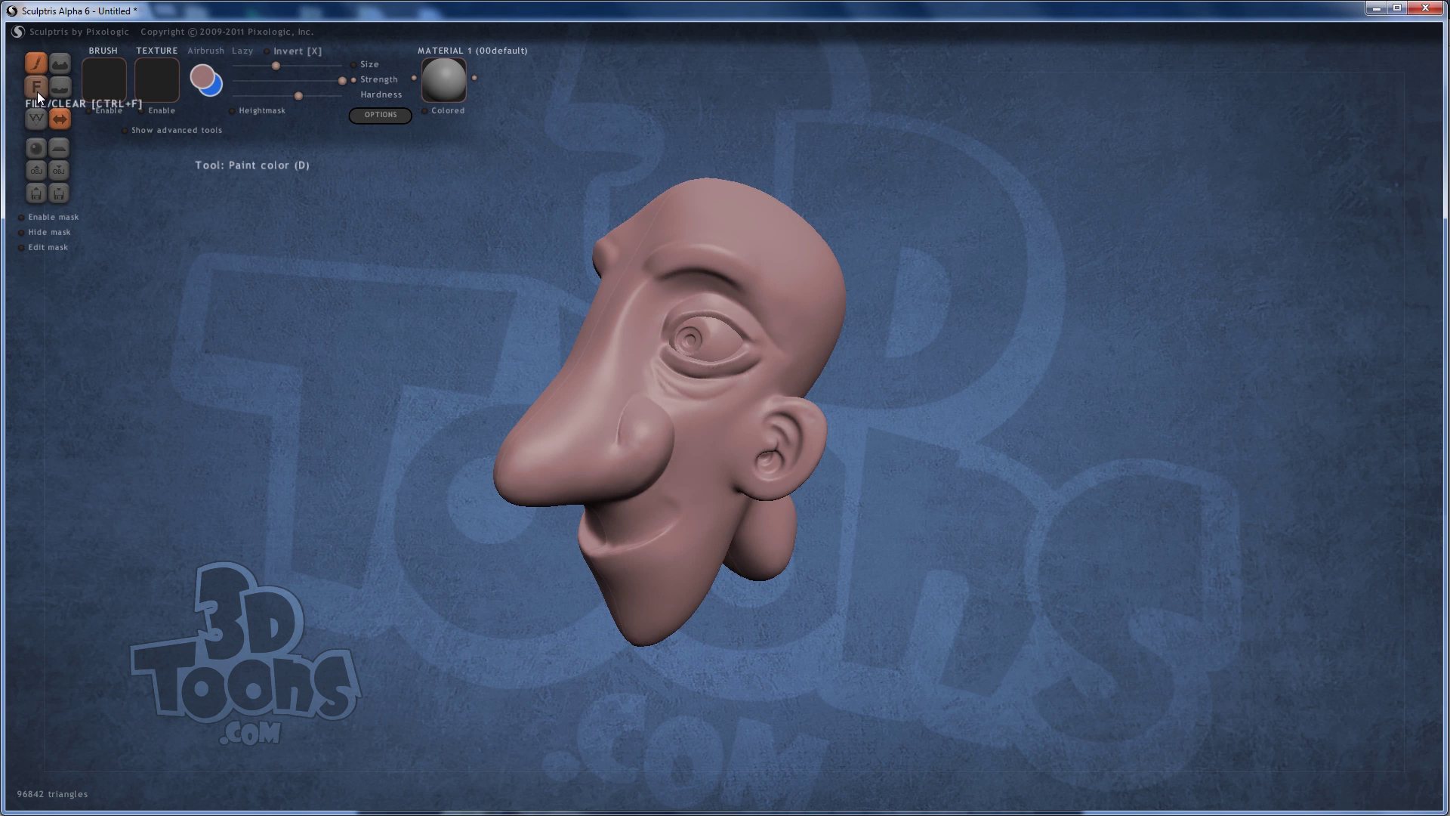
- Shift the paint colour from pink toward a warmer beige and refill the whole head
click(203, 77)
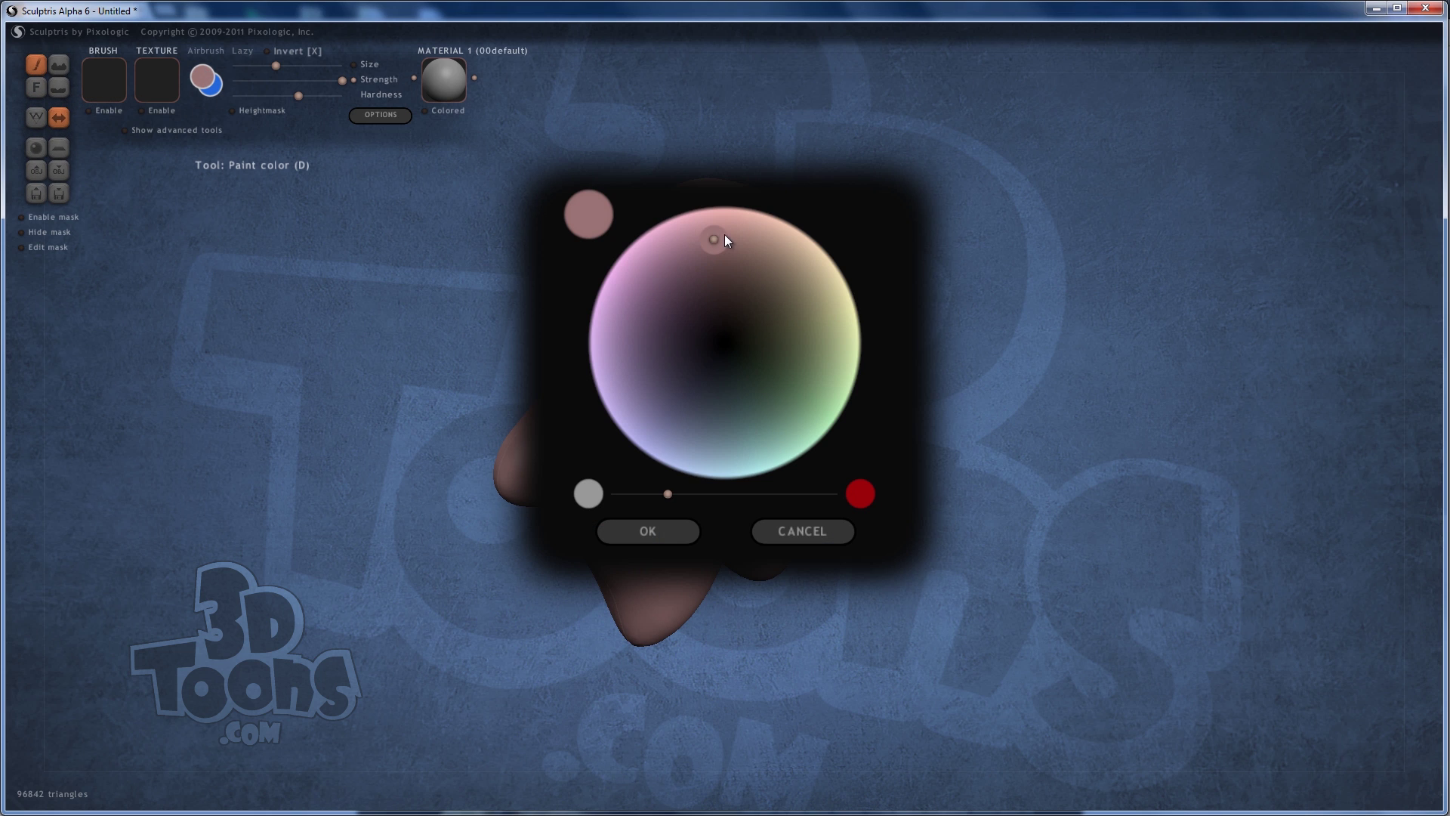
drag(723, 235, 738, 237)
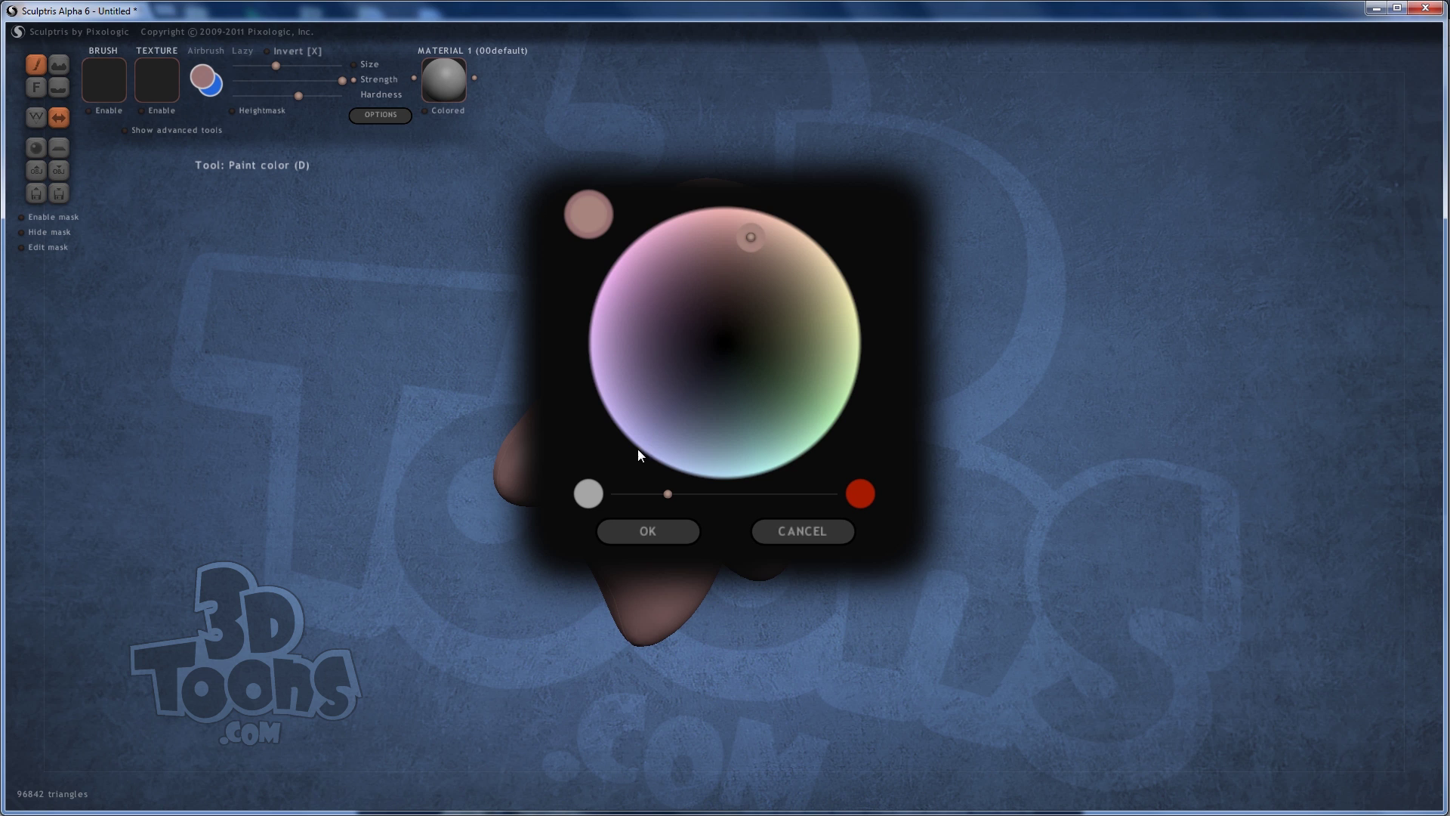
click(644, 532)
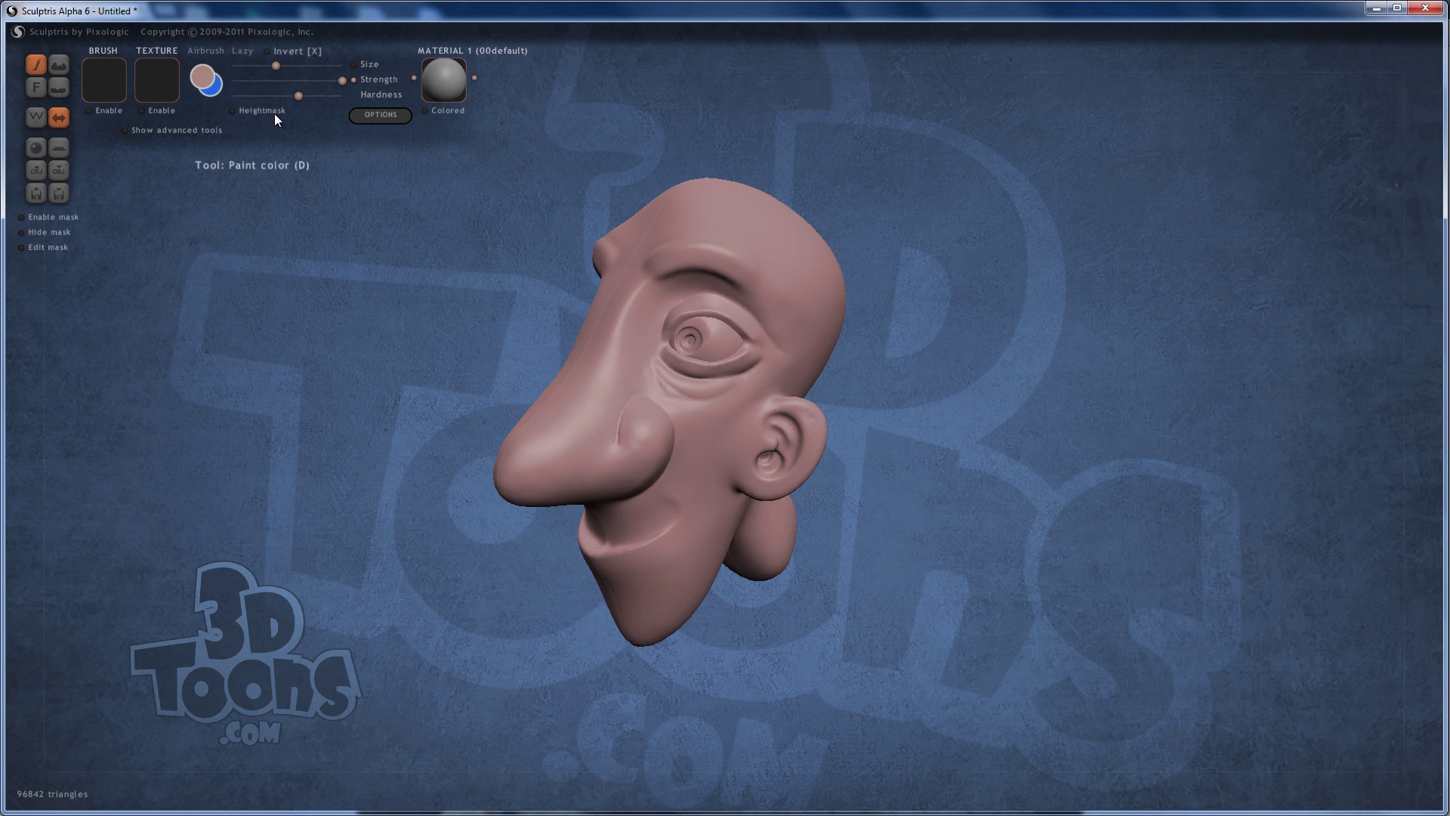
click(35, 87)
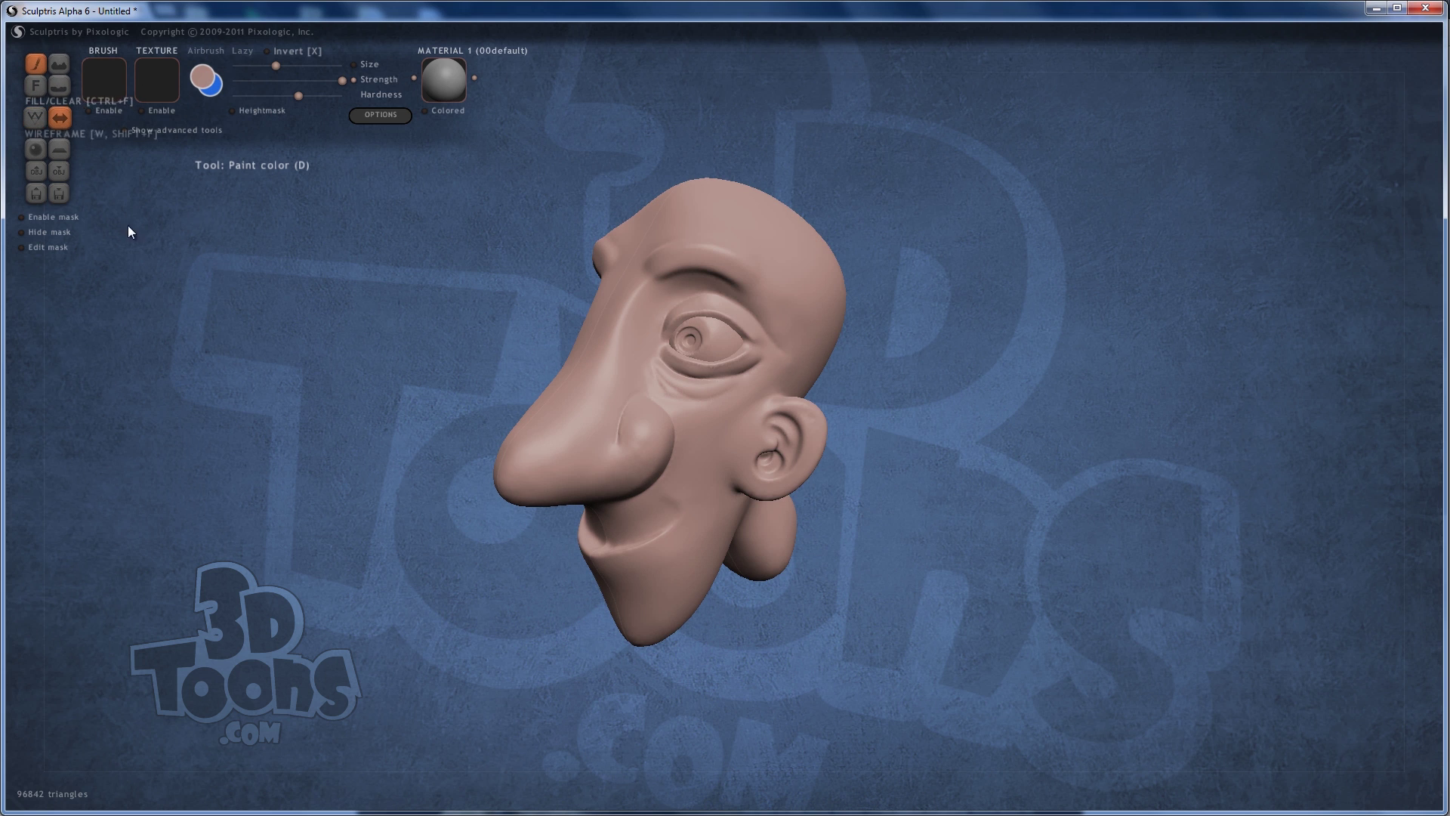
- Lighten the paint colour slightly to a peachy skin tone and fill the head with it
drag(336, 381, 346, 296)
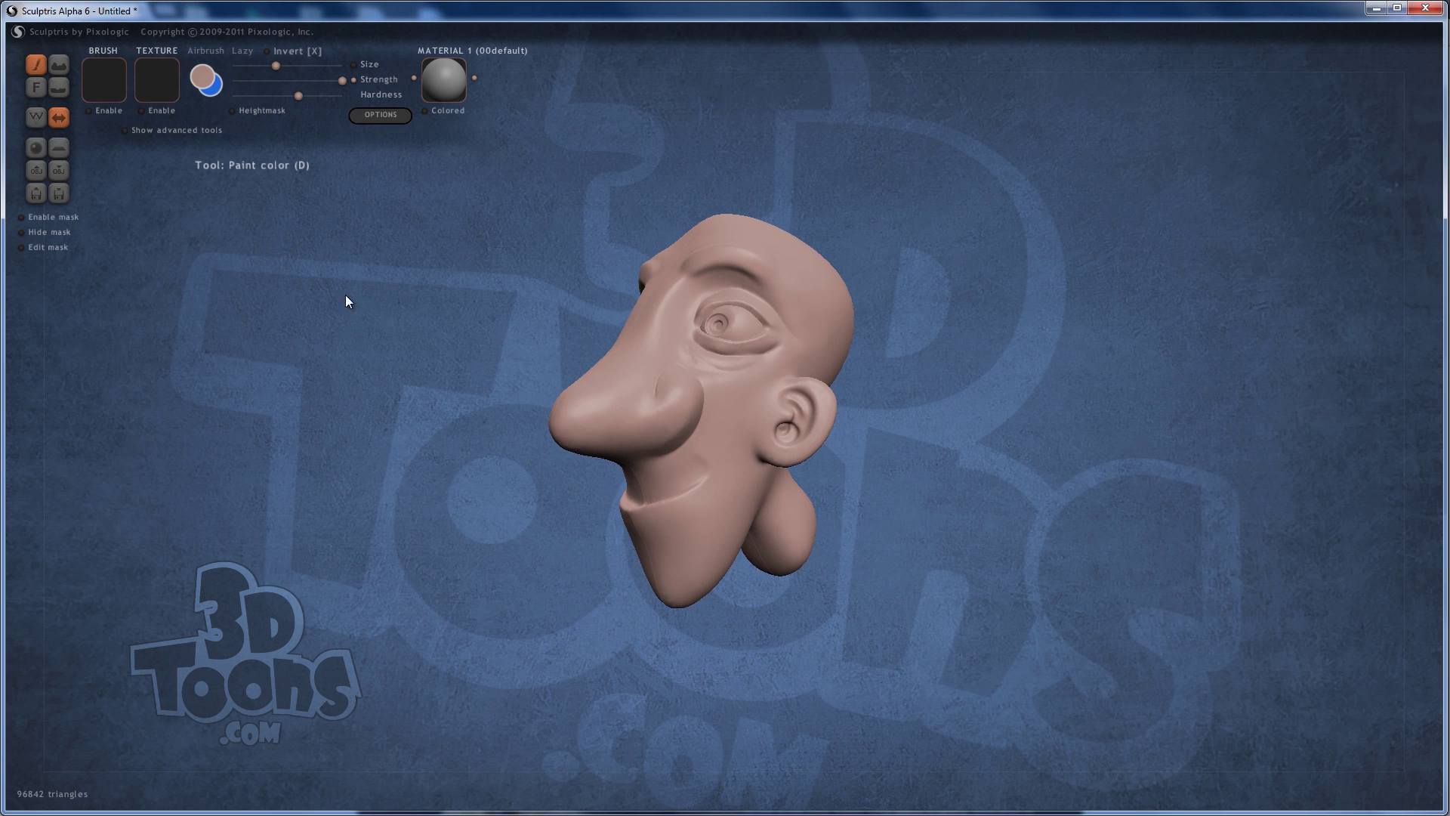
click(200, 79)
click(759, 235)
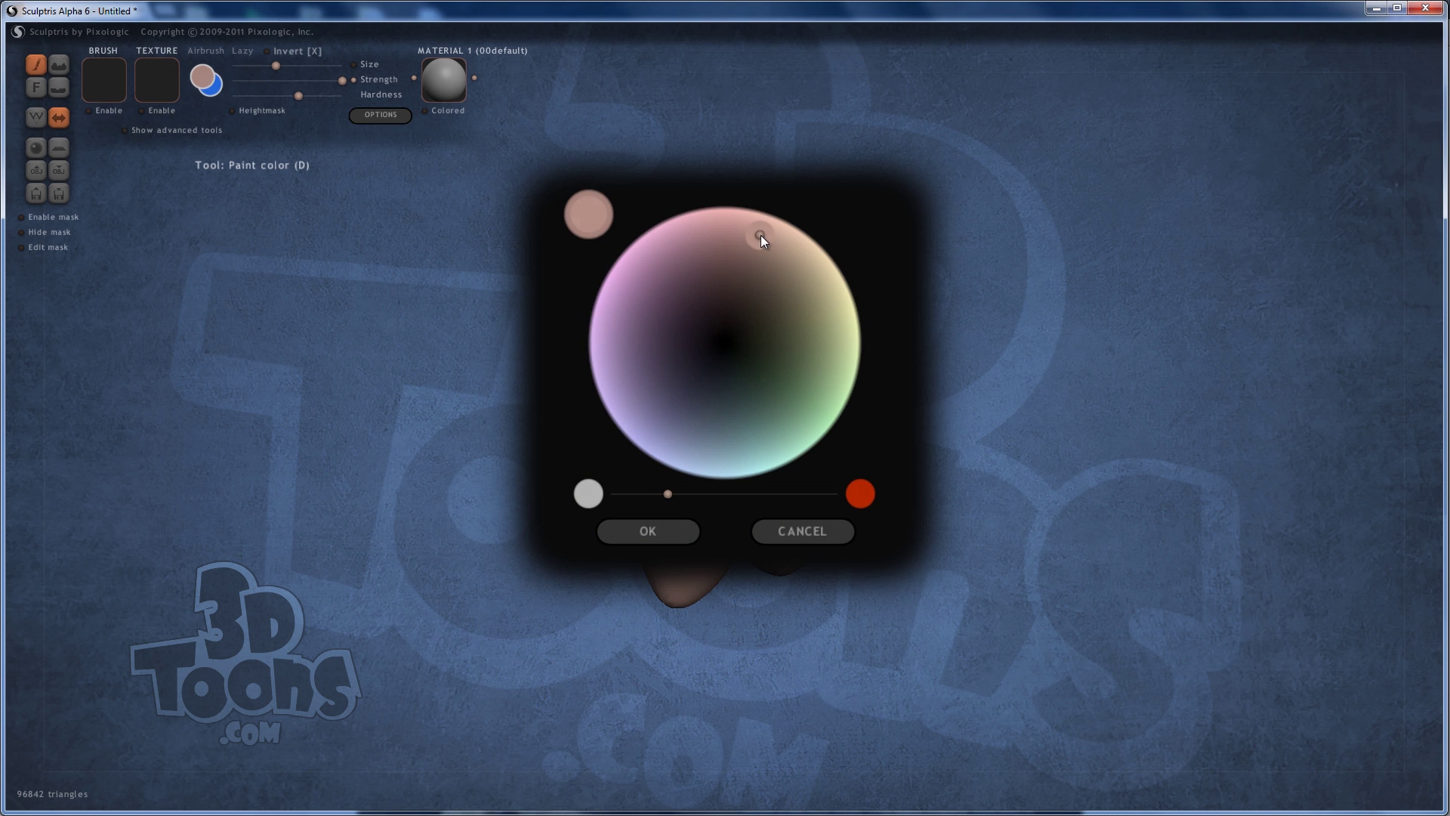
click(652, 529)
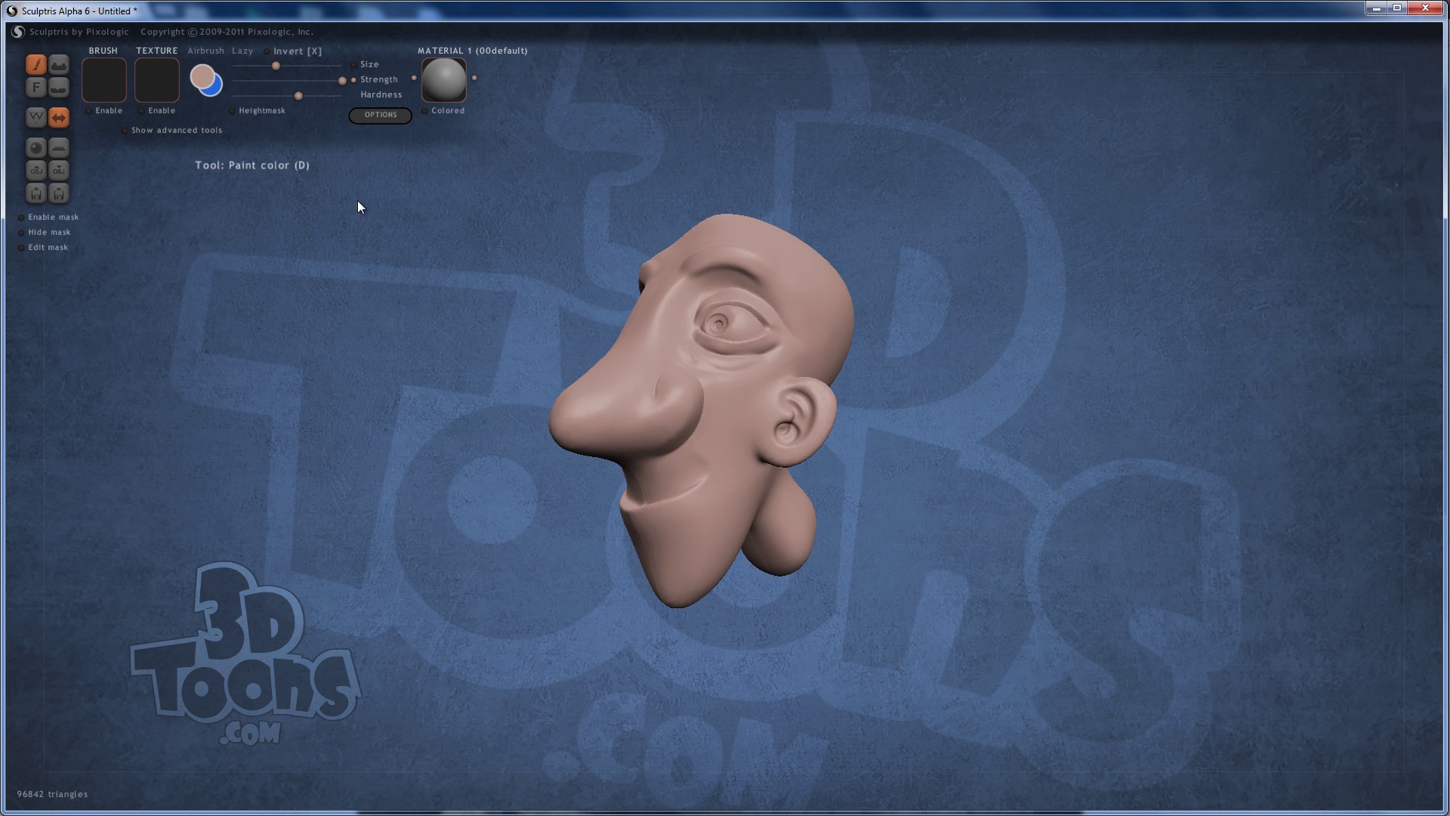
drag(346, 324, 472, 361)
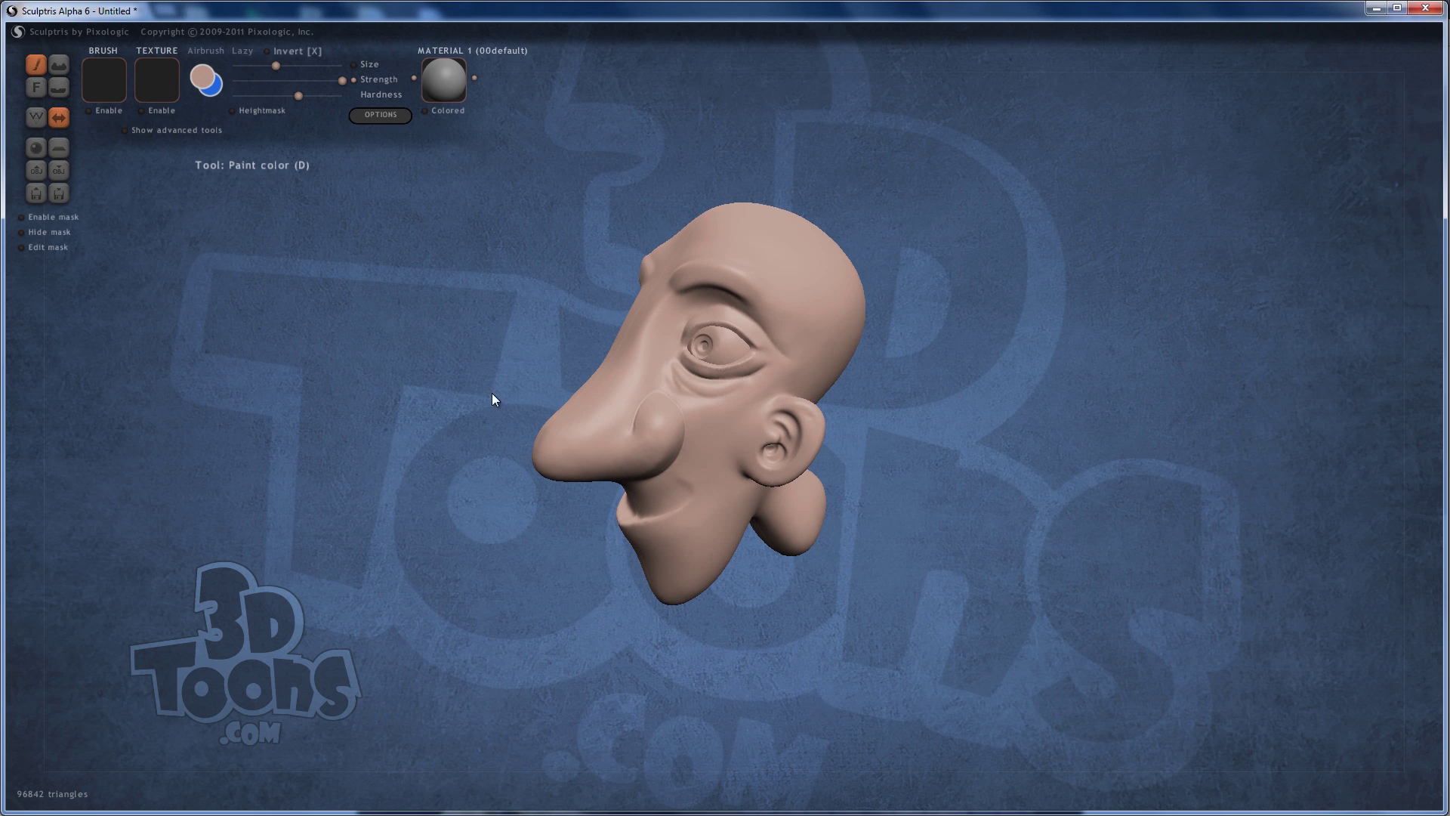
- Desaturate the paint colour to light grey and paint the whole visible eyeball between the eyelids
scroll(752, 352, up, 5)
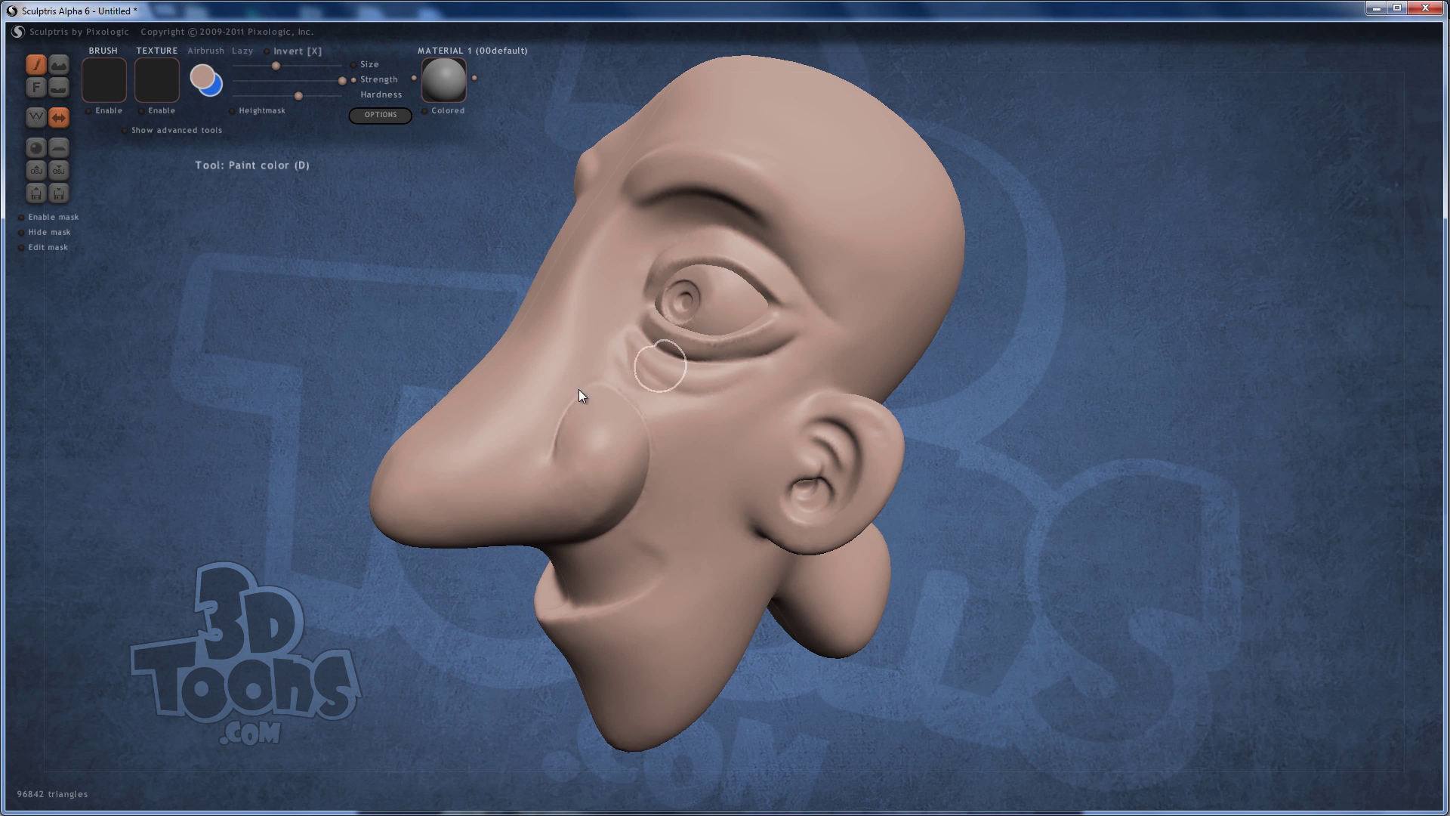
right_drag(704, 293, 744, 303)
scroll(715, 316, down, 3)
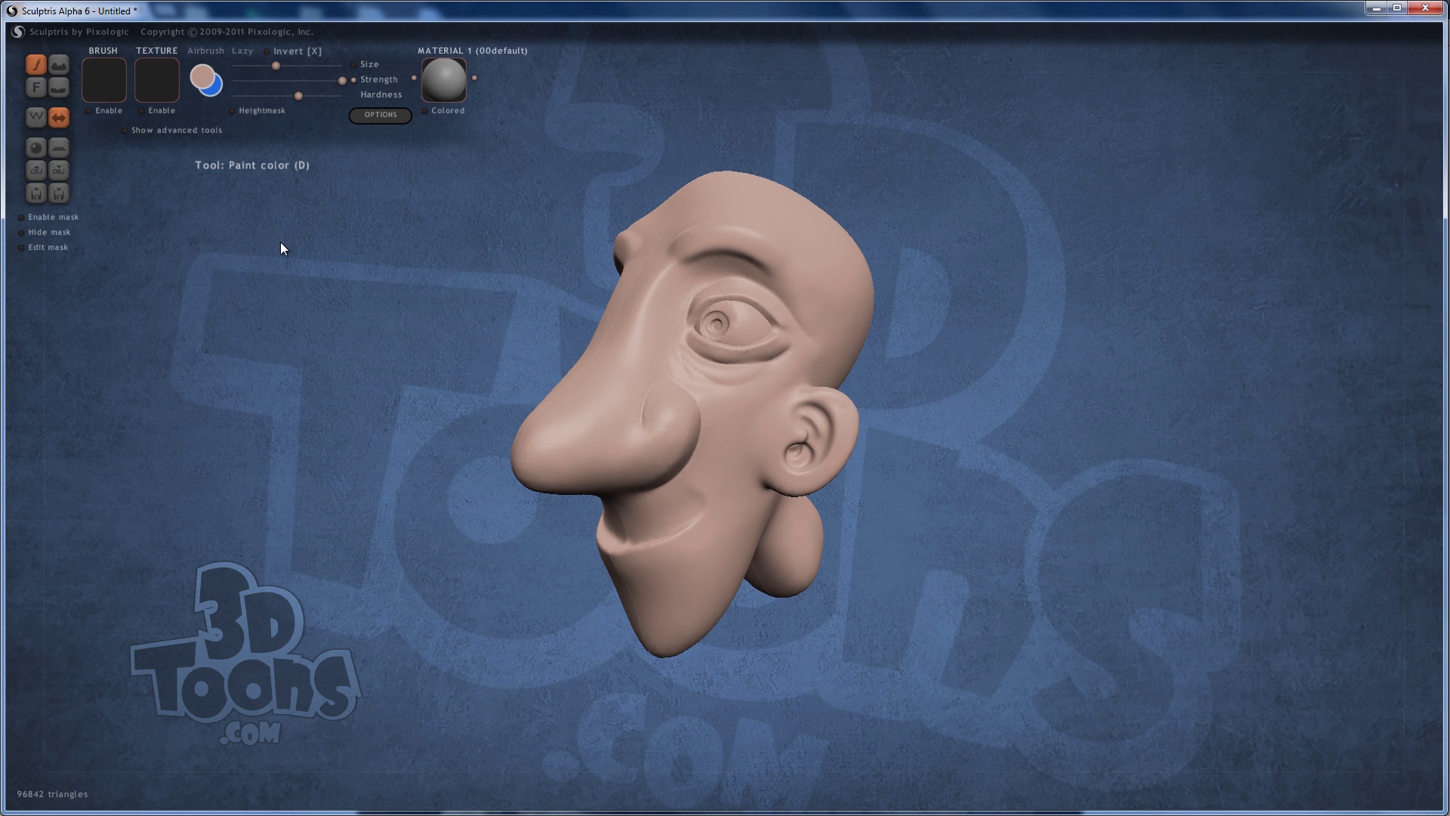
right_drag(280, 243, 269, 240)
scroll(355, 333, down, 2)
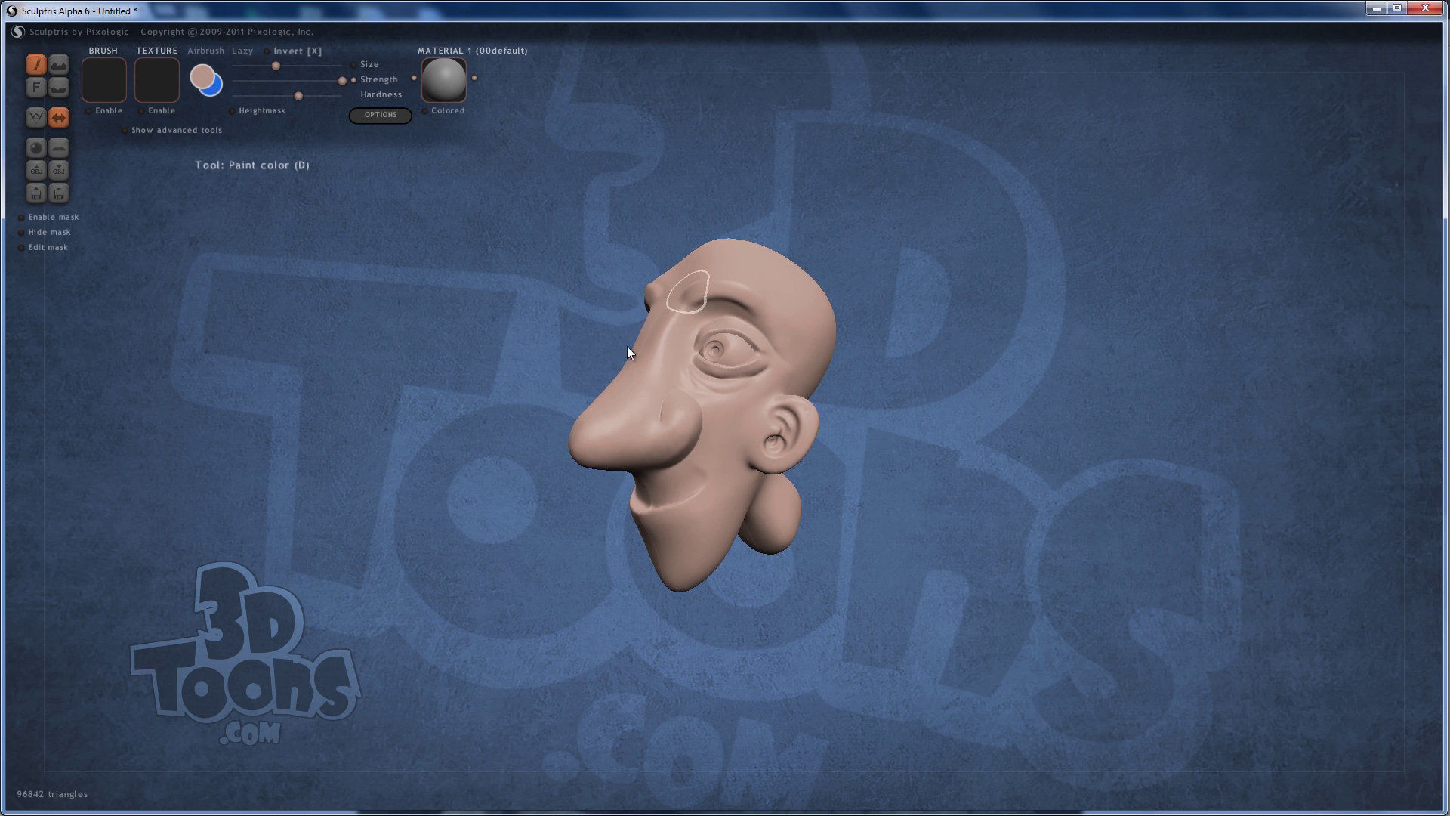
click(201, 76)
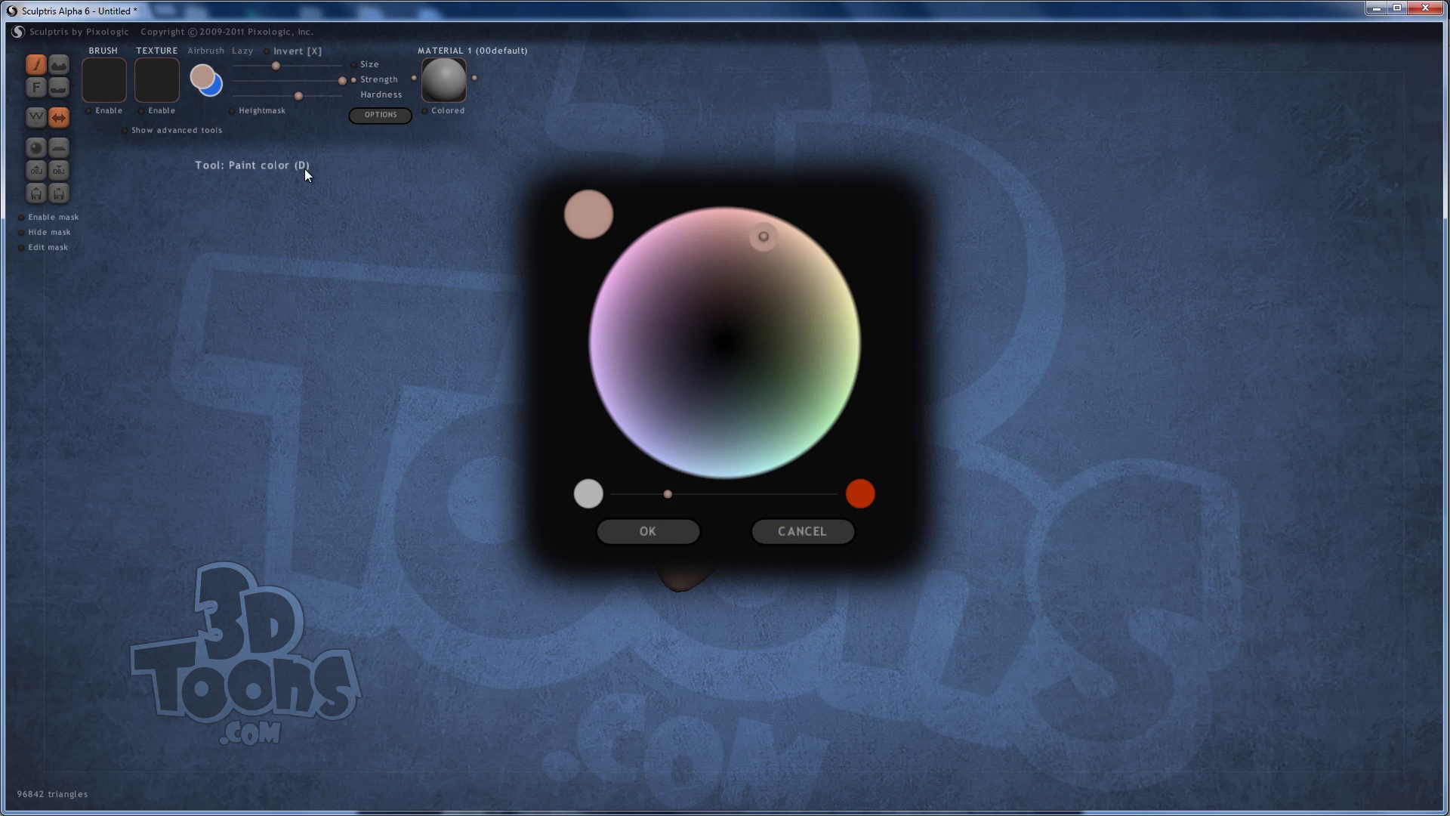
drag(669, 494, 591, 497)
click(637, 538)
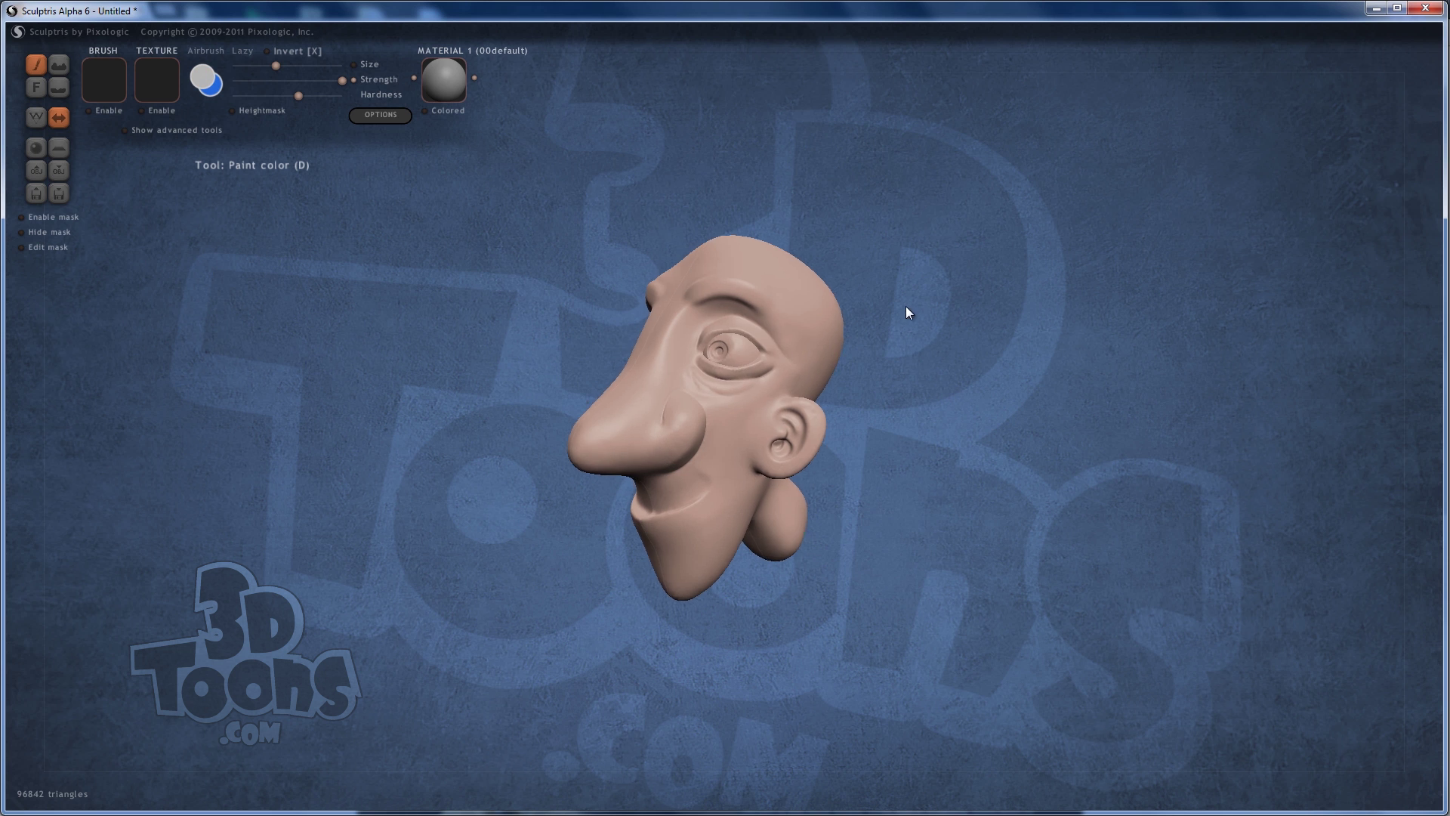
scroll(907, 310, up, 6)
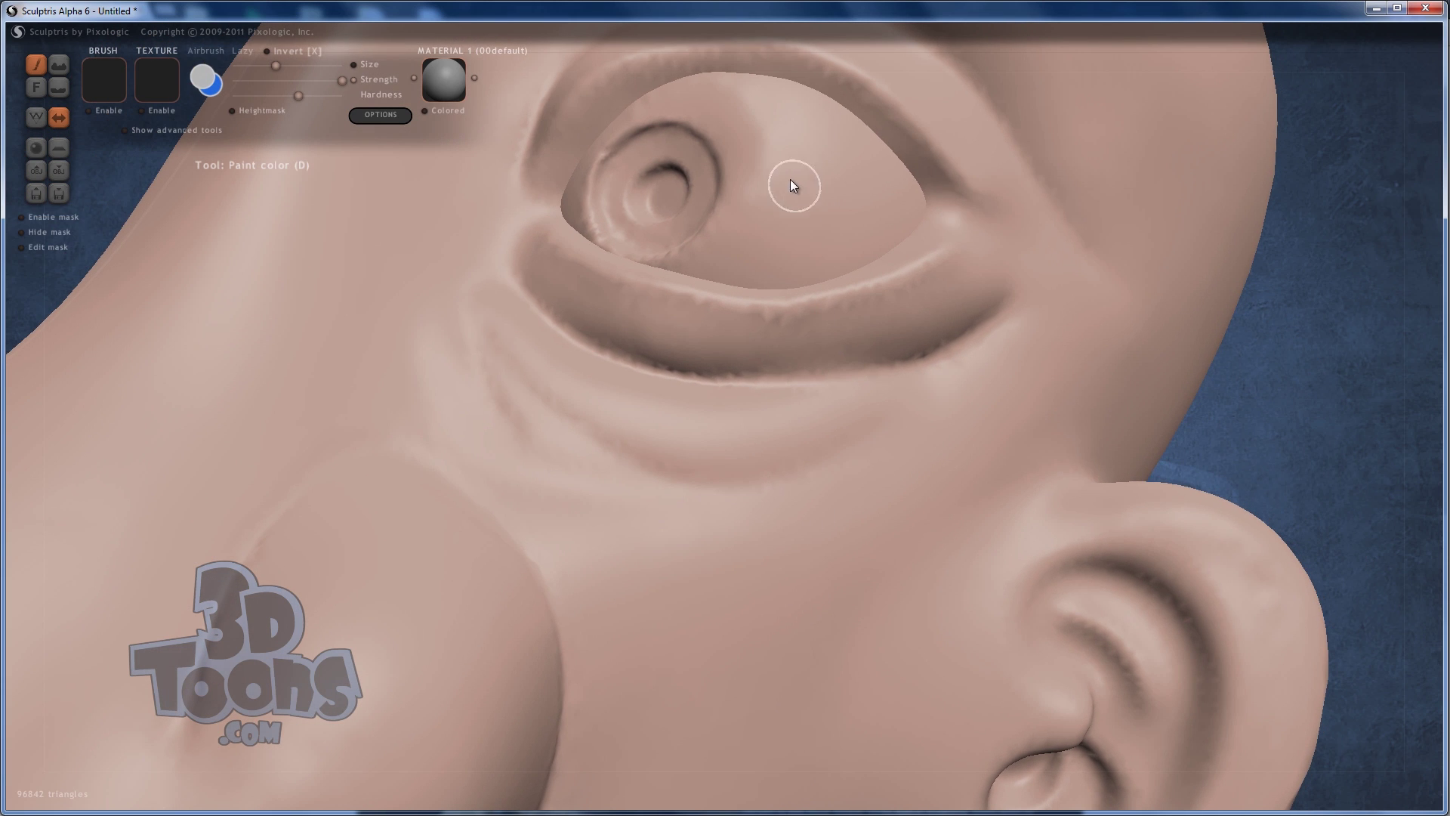
mouse_move(790, 179)
mouse_down()
mouse_move(748, 225)
mouse_move(761, 147)
mouse_move(658, 138)
mouse_move(810, 138)
mouse_move(739, 98)
mouse_move(771, 104)
mouse_move(829, 166)
mouse_move(865, 161)
mouse_move(900, 193)
mouse_move(861, 233)
mouse_up()
mouse_move(765, 250)
mouse_down()
mouse_move(843, 184)
mouse_move(894, 202)
mouse_move(773, 224)
mouse_move(667, 128)
mouse_move(591, 179)
mouse_move(678, 110)
mouse_move(623, 201)
mouse_move(600, 210)
mouse_move(646, 225)
mouse_move(661, 208)
mouse_move(642, 237)
mouse_move(745, 244)
mouse_move(658, 243)
mouse_move(735, 282)
mouse_move(895, 234)
mouse_move(835, 225)
mouse_up()
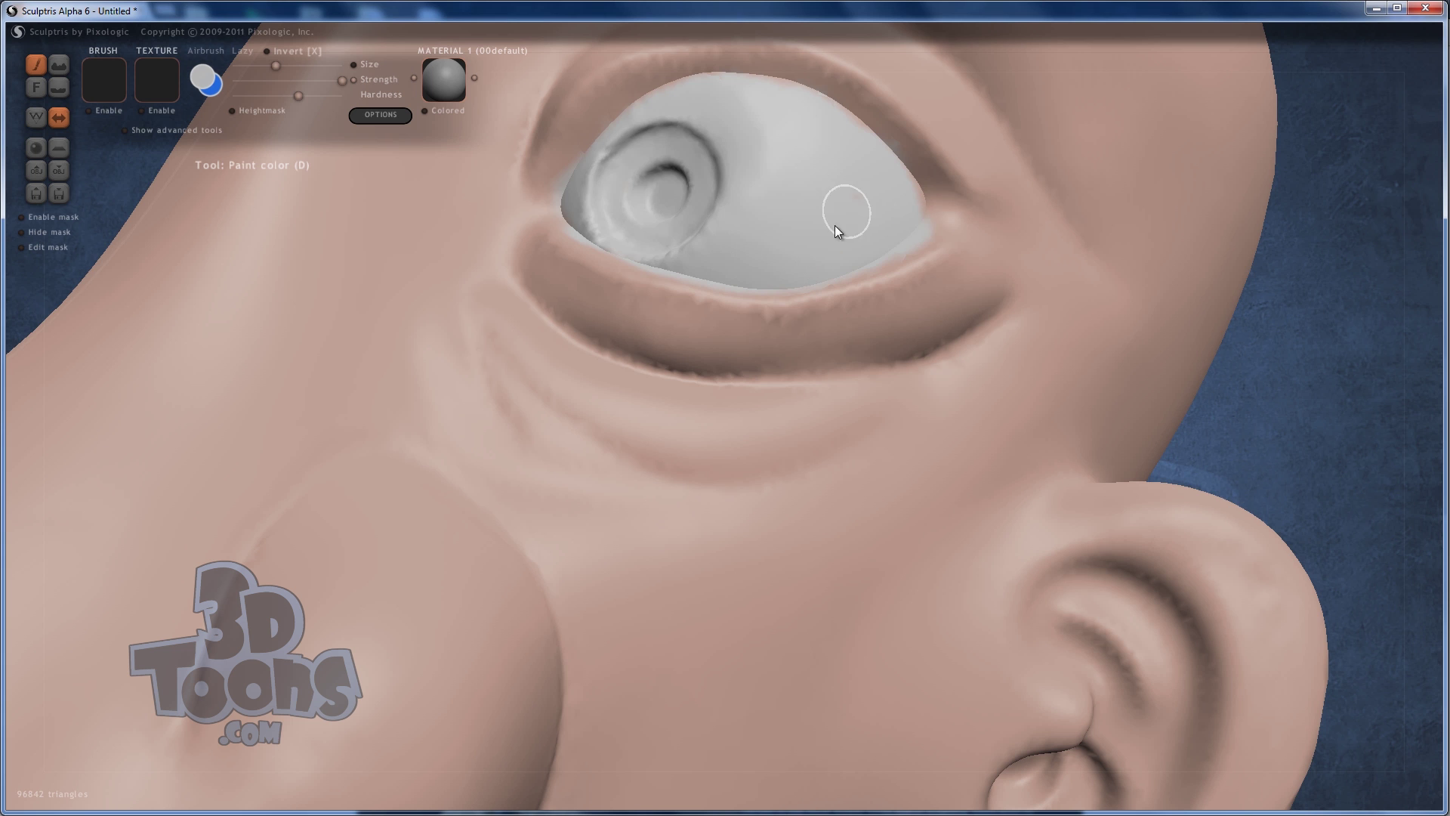
- Redo the light grey paint on the eyeball's lower and inner areas, keeping it within the eyelid edges
right_drag(836, 225, 845, 265)
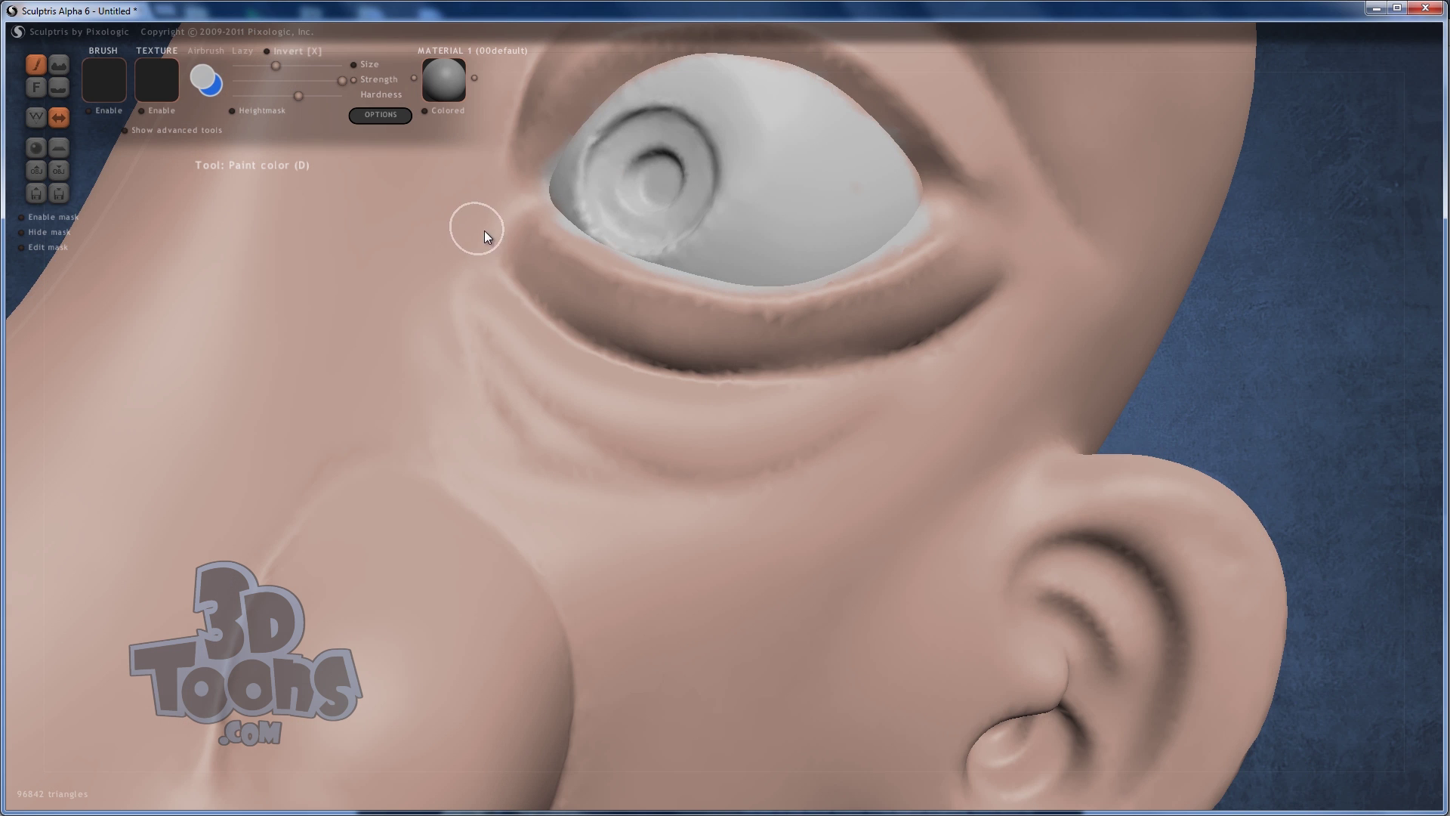
right_drag(484, 229, 510, 321)
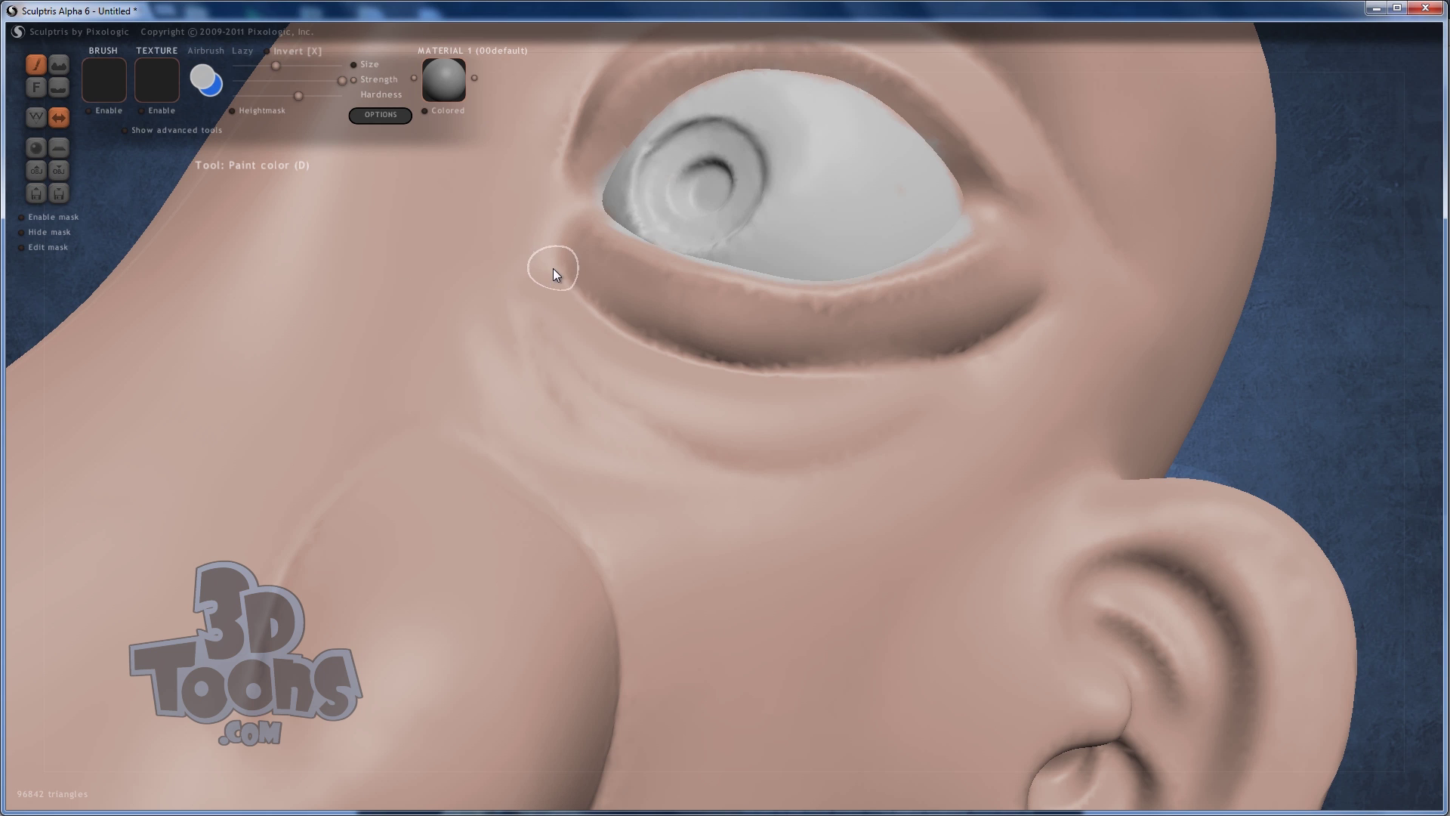
mouse_move(552, 269)
mouse_down()
mouse_move(604, 225)
mouse_move(678, 217)
mouse_move(659, 202)
mouse_up()
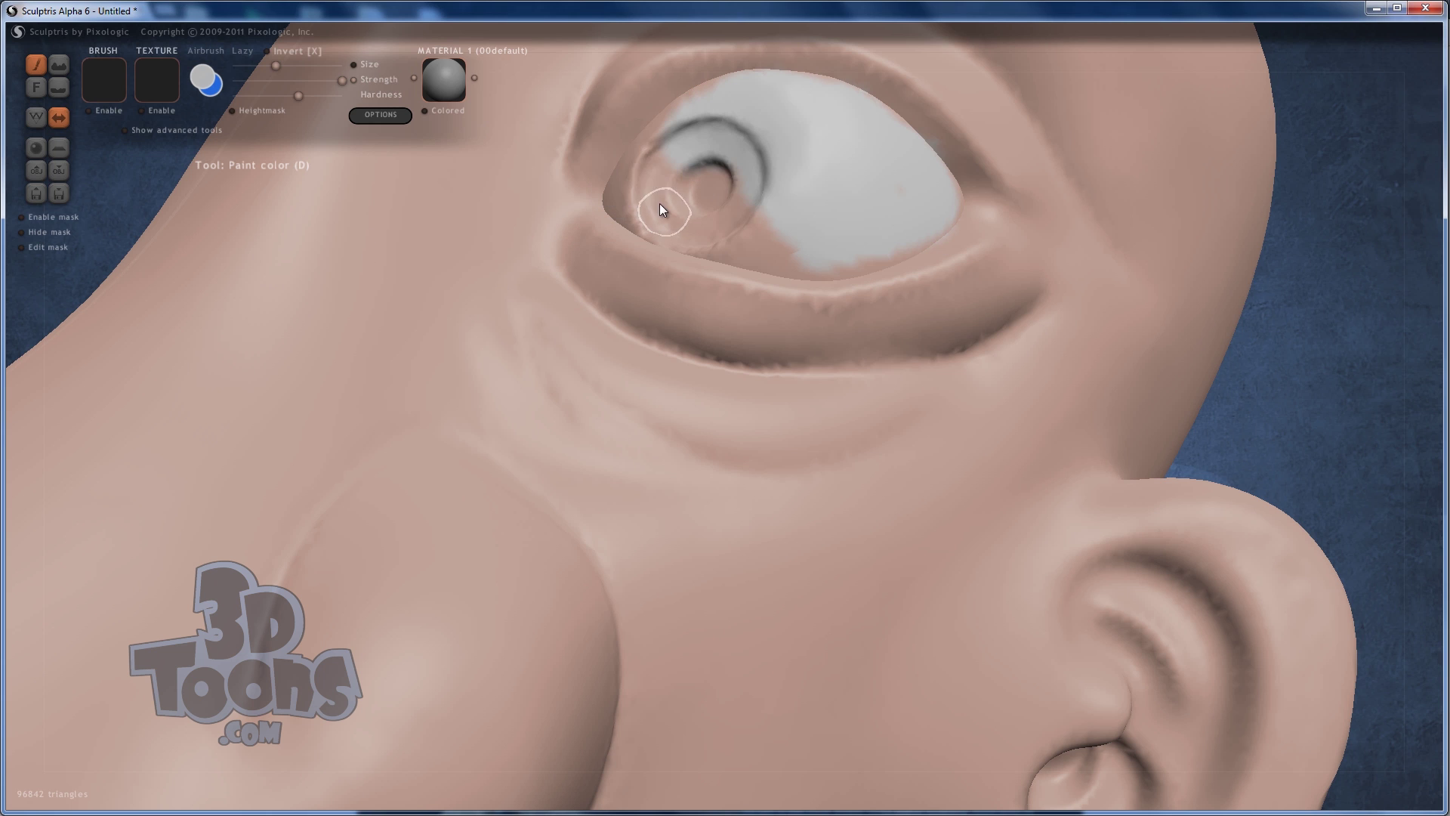
mouse_move(678, 139)
mouse_down()
mouse_move(708, 123)
mouse_move(647, 207)
mouse_move(722, 188)
mouse_move(738, 218)
mouse_move(665, 217)
mouse_up()
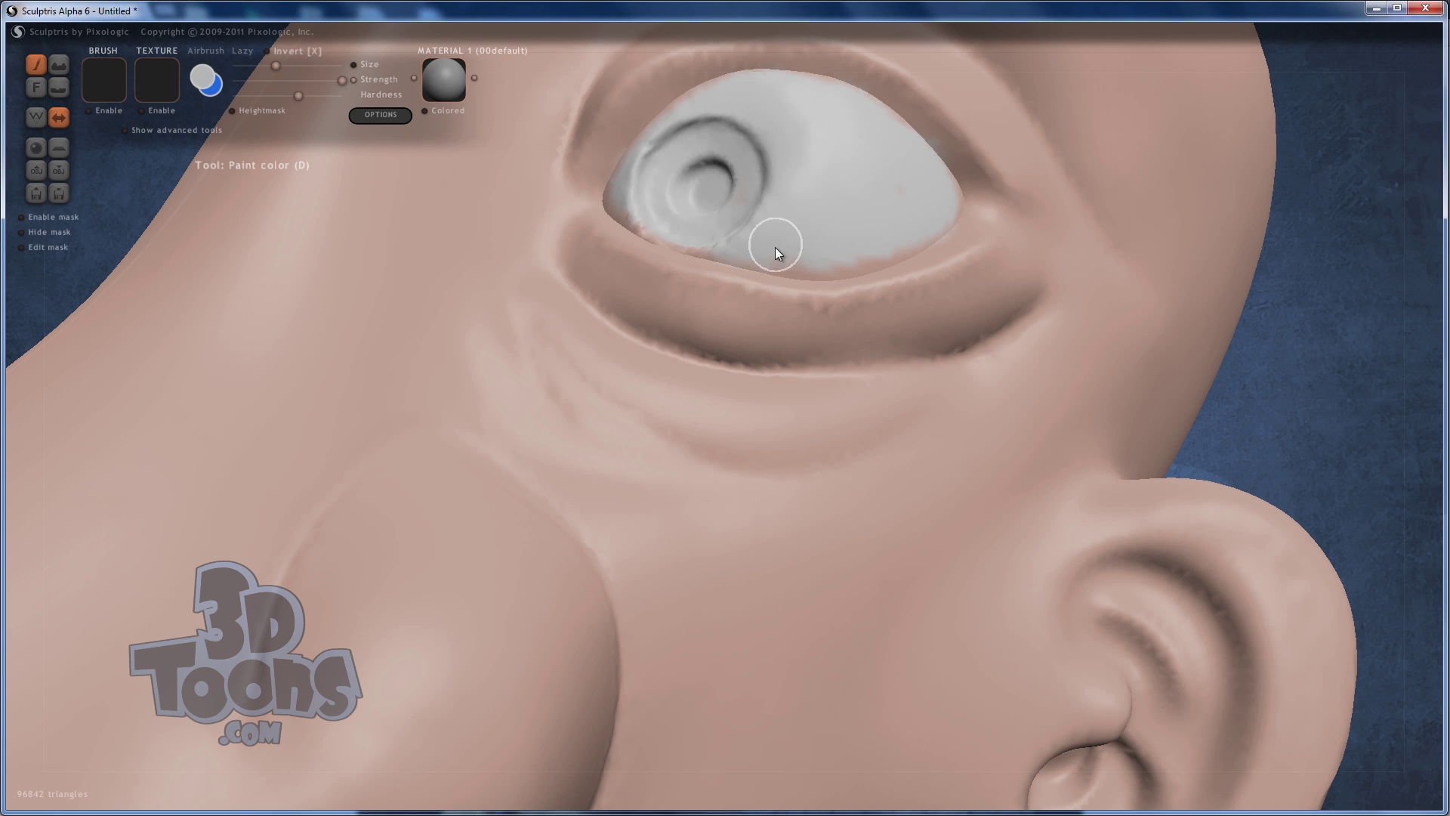
mouse_move(930, 216)
mouse_down()
mouse_move(826, 246)
mouse_move(632, 205)
mouse_move(734, 246)
mouse_up()
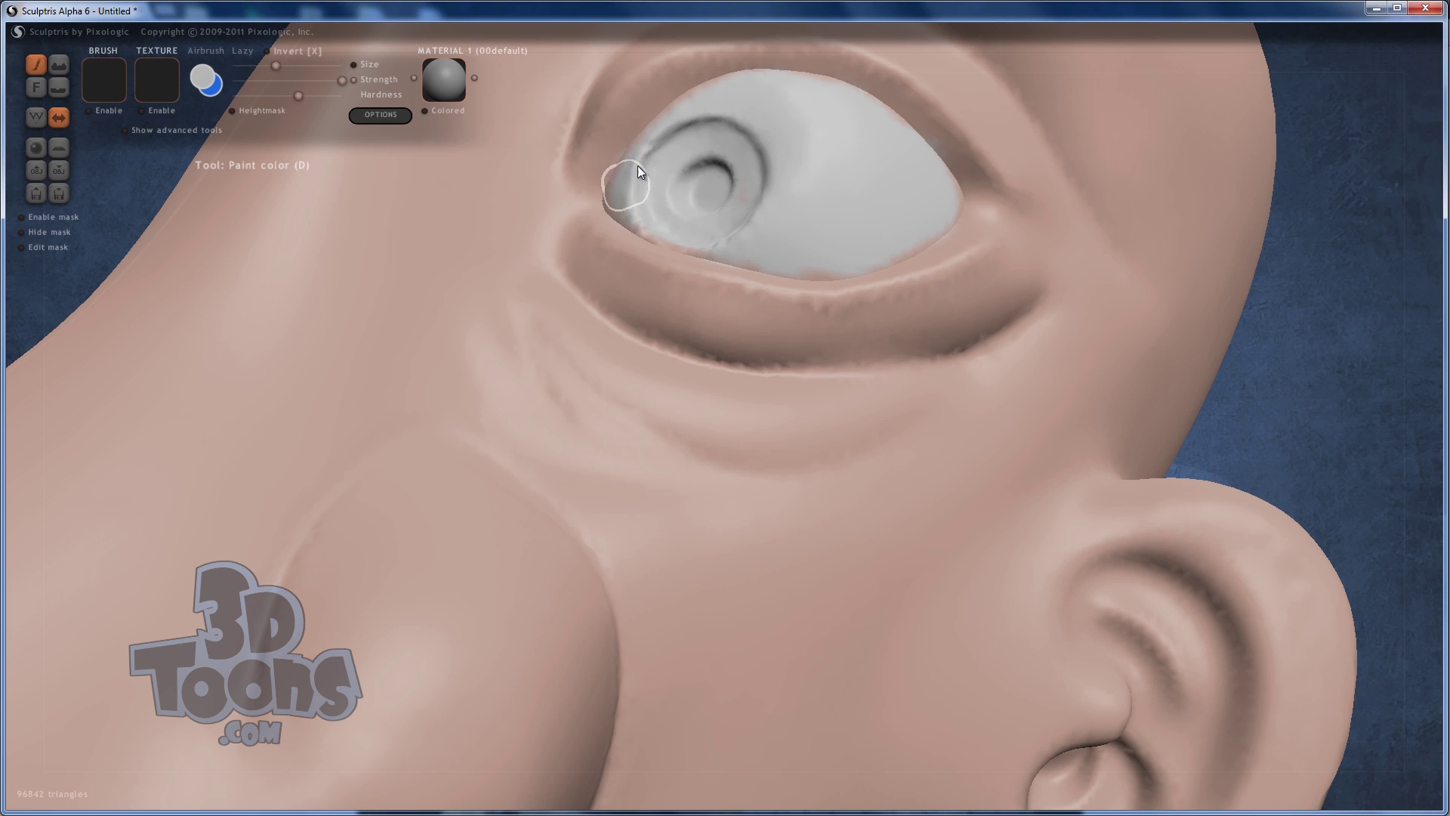
mouse_move(700, 100)
mouse_down()
mouse_move(725, 98)
mouse_move(699, 138)
mouse_move(733, 101)
mouse_move(706, 136)
mouse_up()
- Set the paint colour to black and paint the pupil at the centre of the iris
right_drag(746, 224, 732, 237)
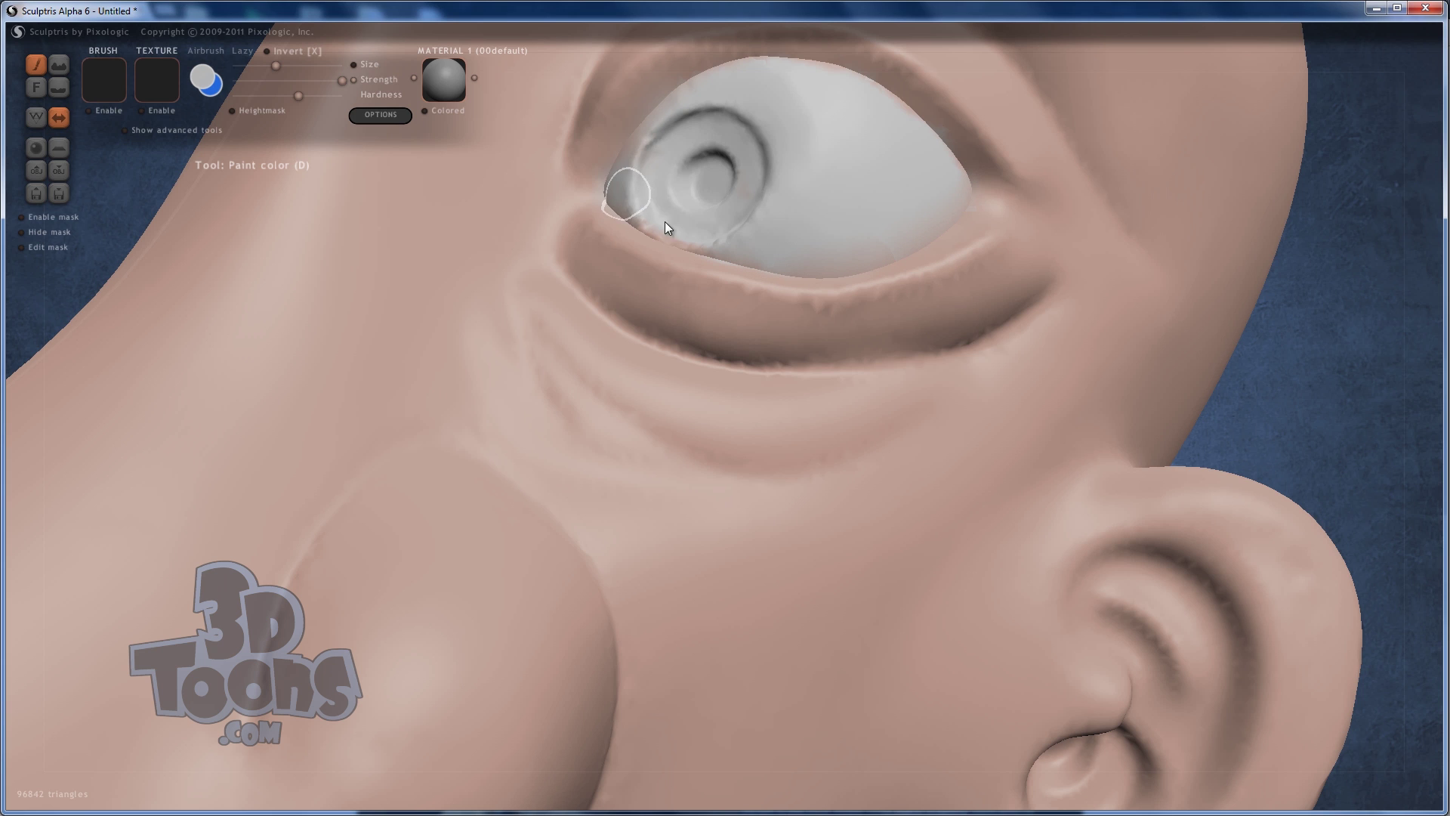
mouse_move(686, 208)
right_down()
mouse_move(680, 188)
mouse_move(741, 212)
mouse_move(732, 279)
right_up()
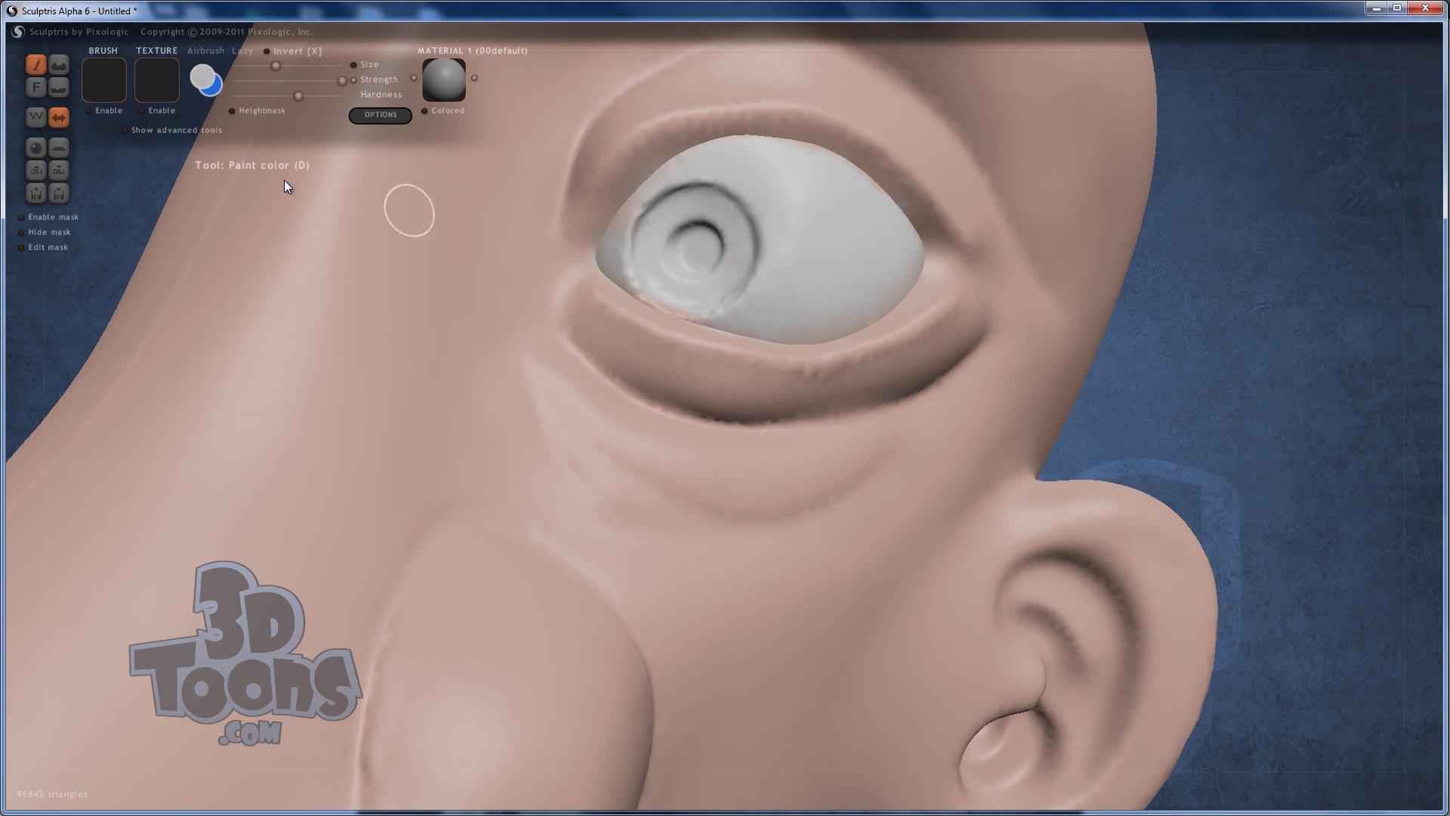
click(204, 80)
click(722, 341)
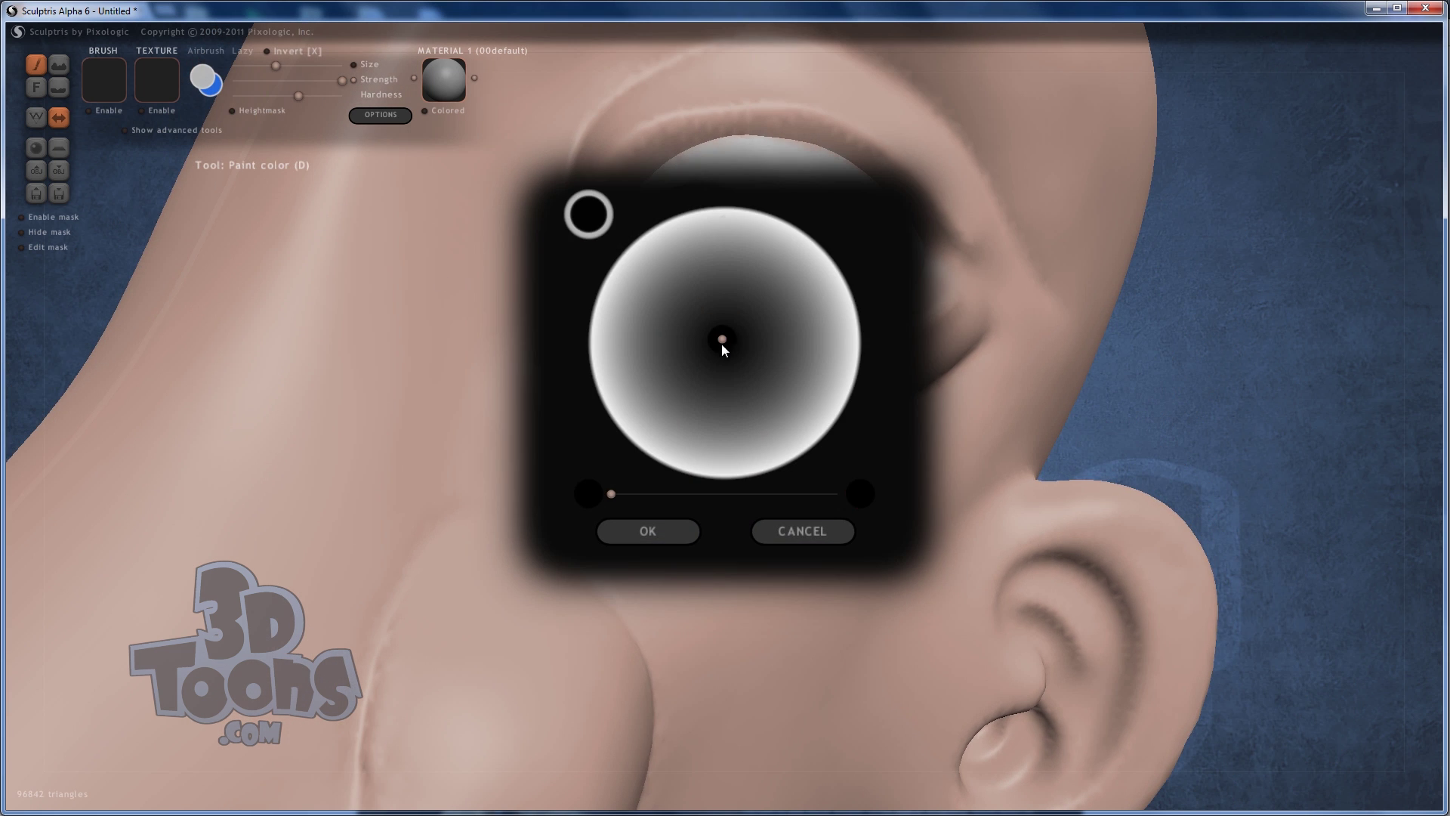
click(648, 532)
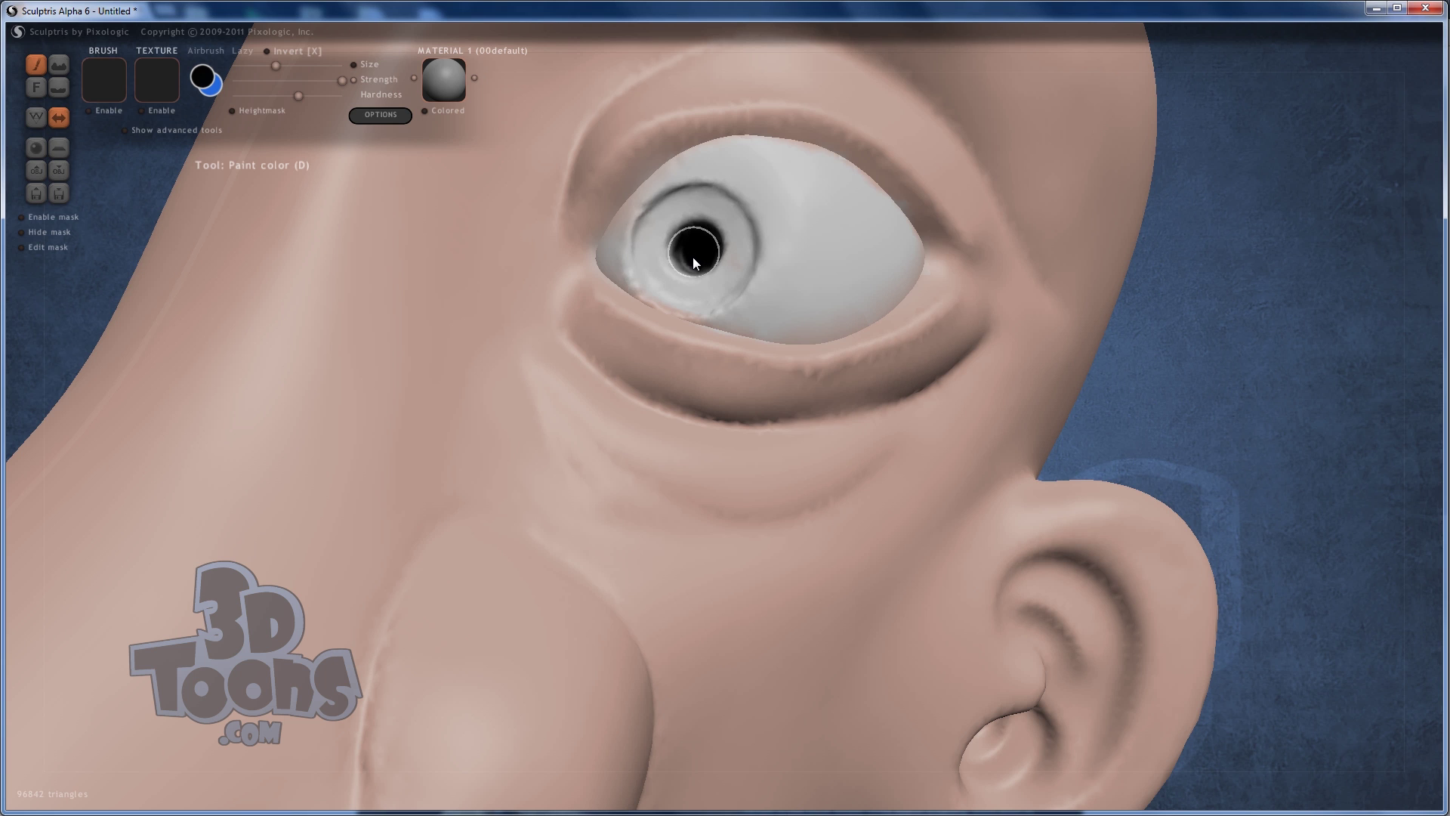
- Set the paint colour to medium blue and paint the whole iris around the black pupil
click(204, 78)
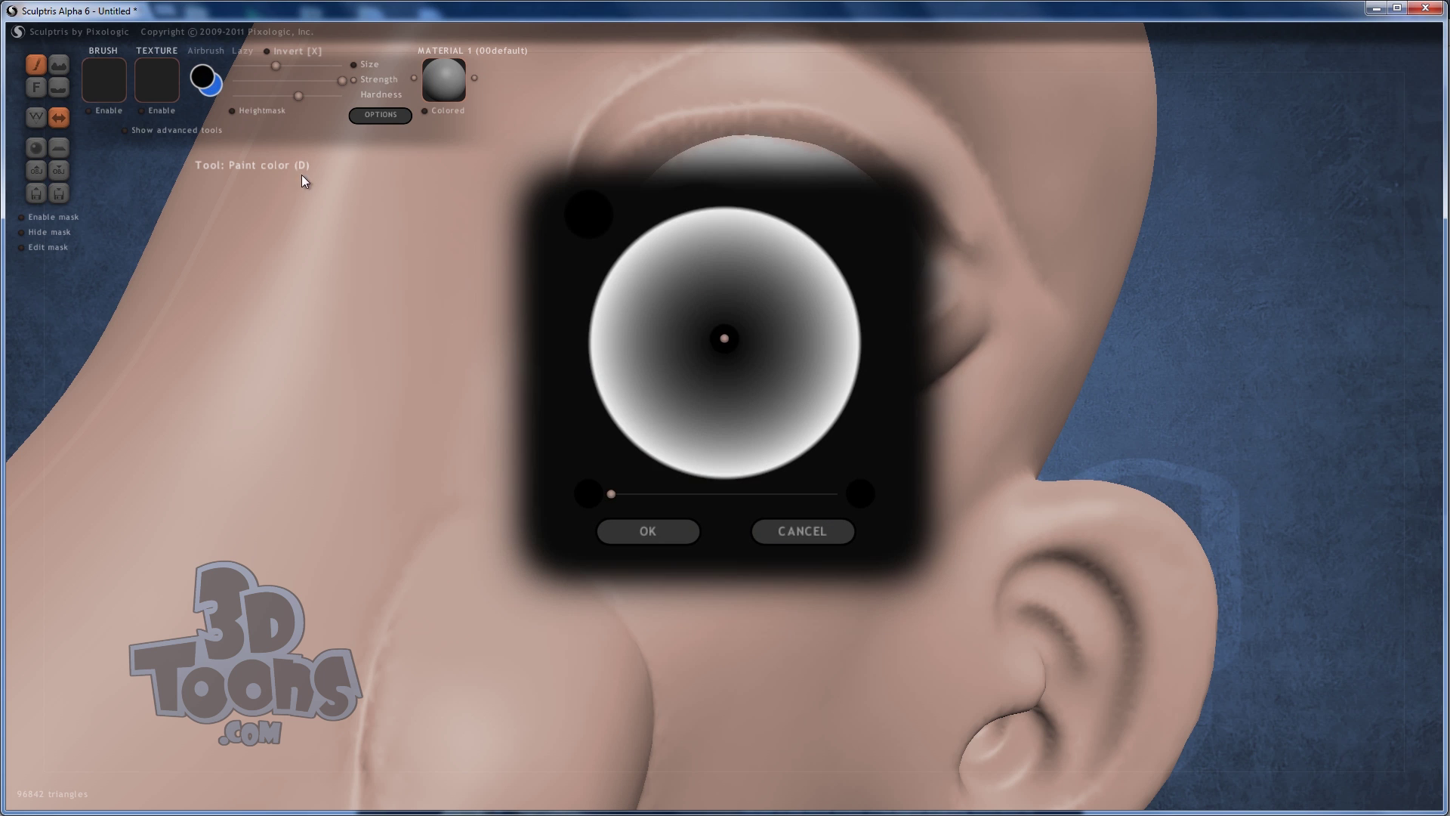
click(728, 260)
drag(634, 496, 739, 493)
drag(675, 434, 684, 441)
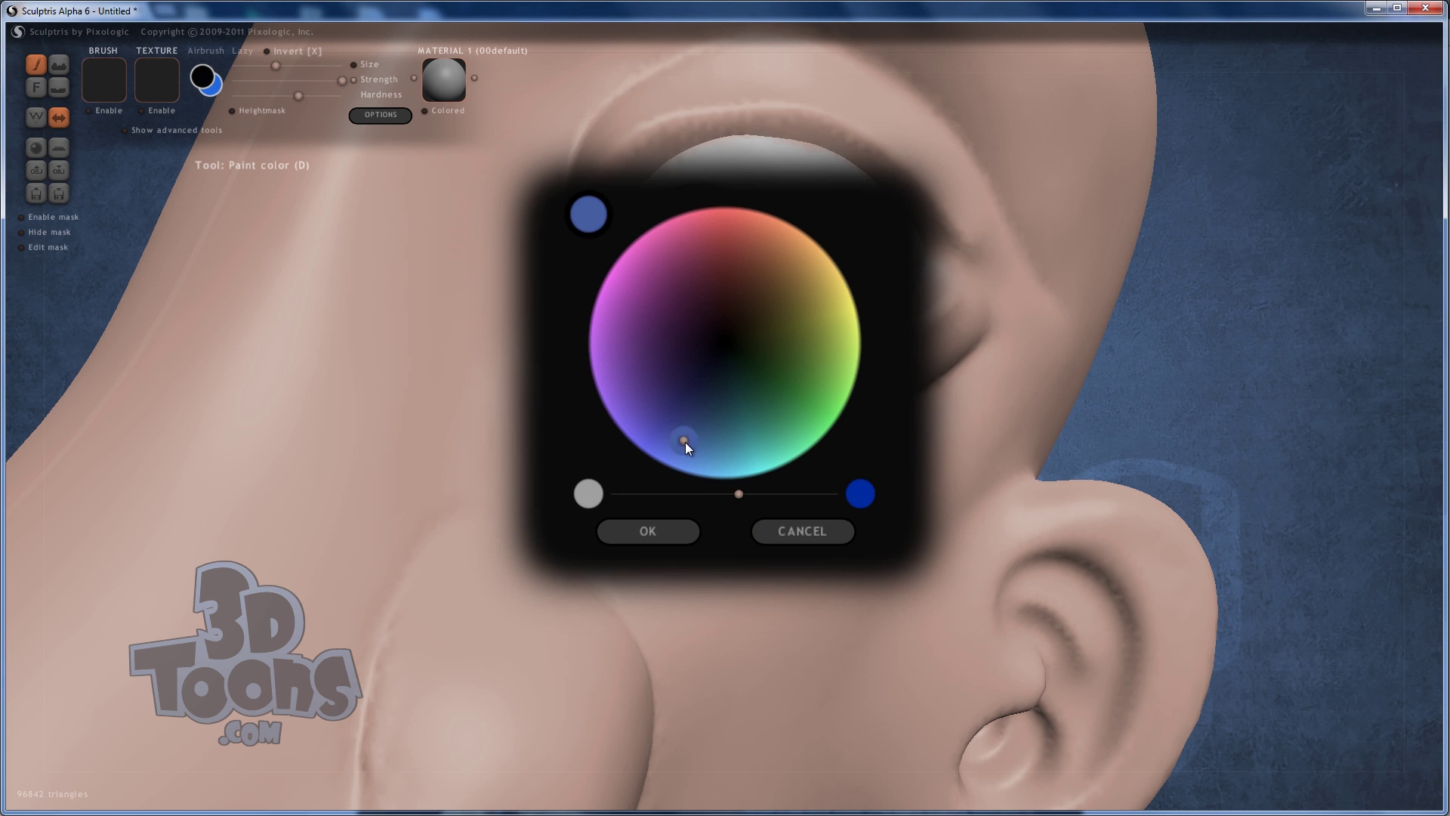
click(663, 538)
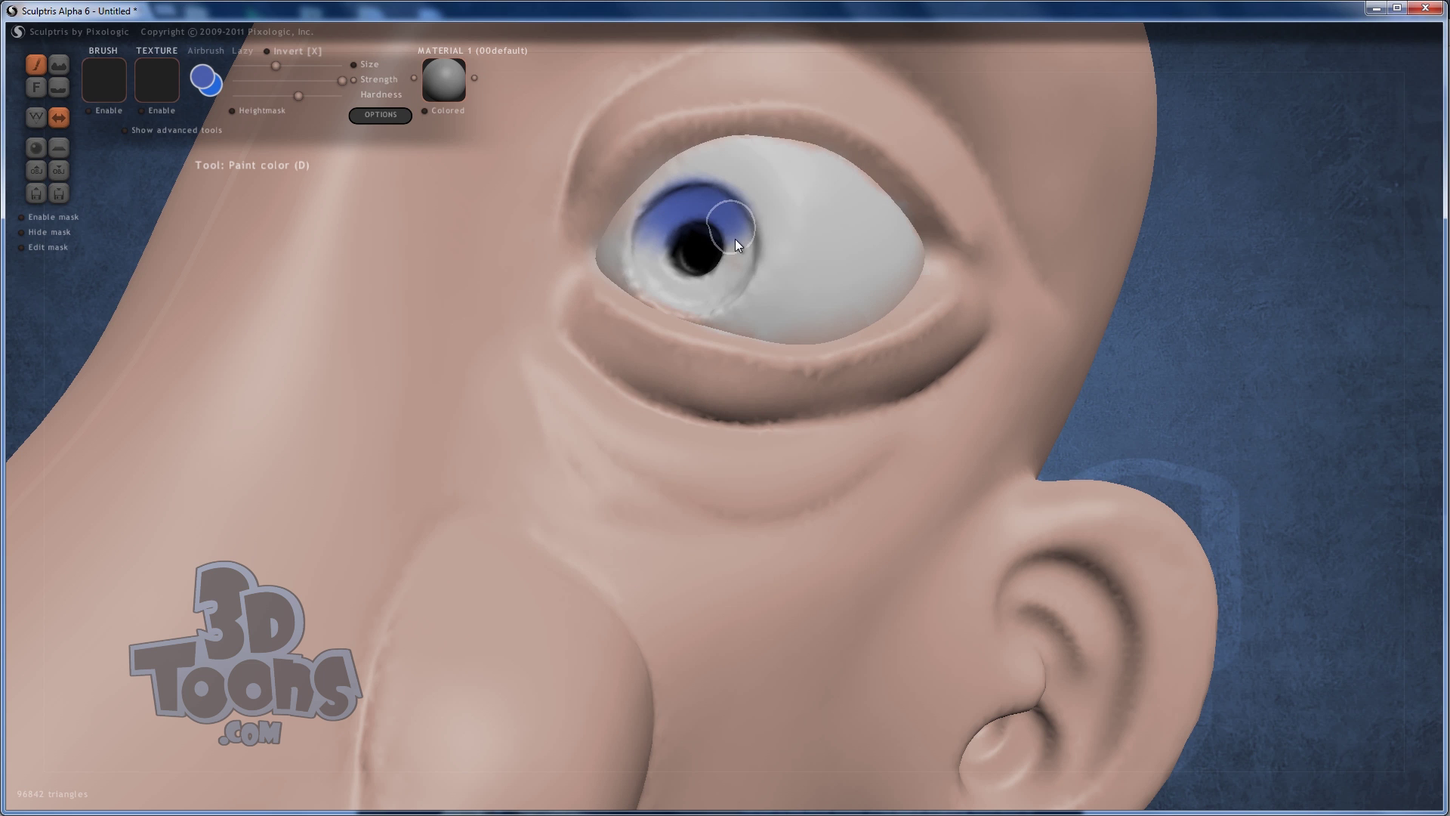
mouse_move(682, 295)
mouse_down()
mouse_move(665, 224)
mouse_move(710, 257)
mouse_move(742, 252)
mouse_up()
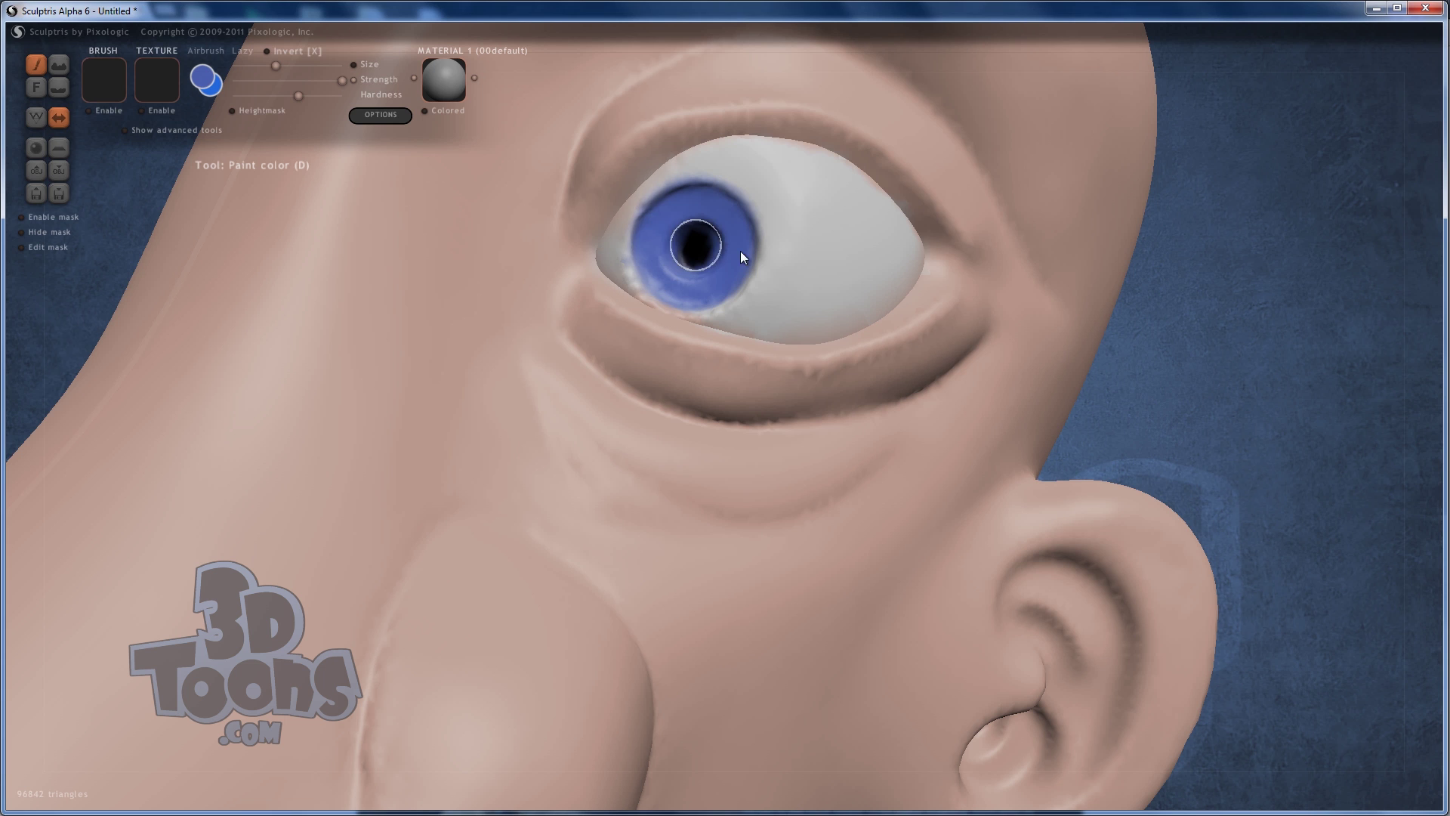
- Try a teal tint on the lower part of the blue iris with a smaller brush, and undo it
click(204, 79)
click(736, 441)
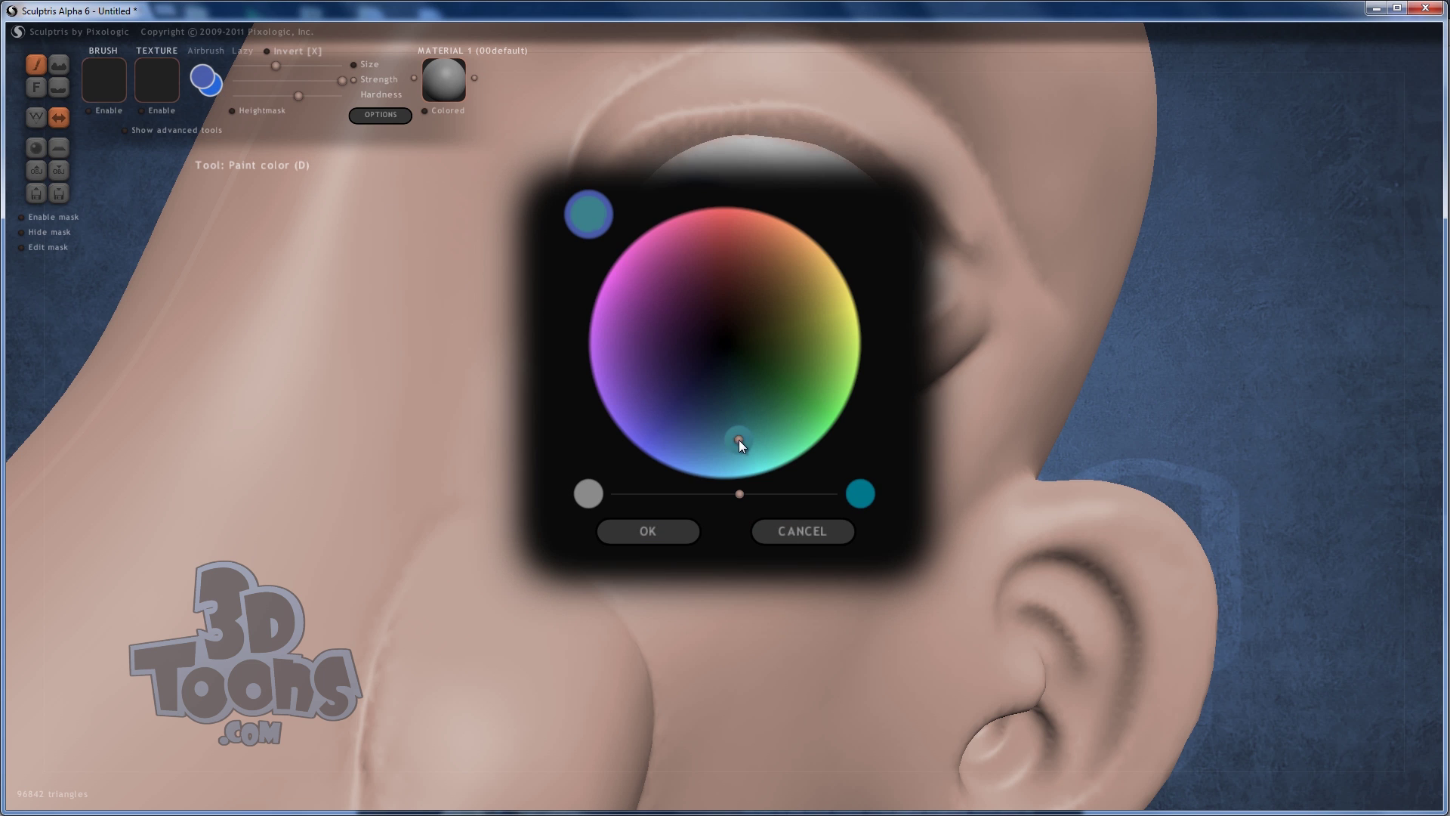
click(683, 533)
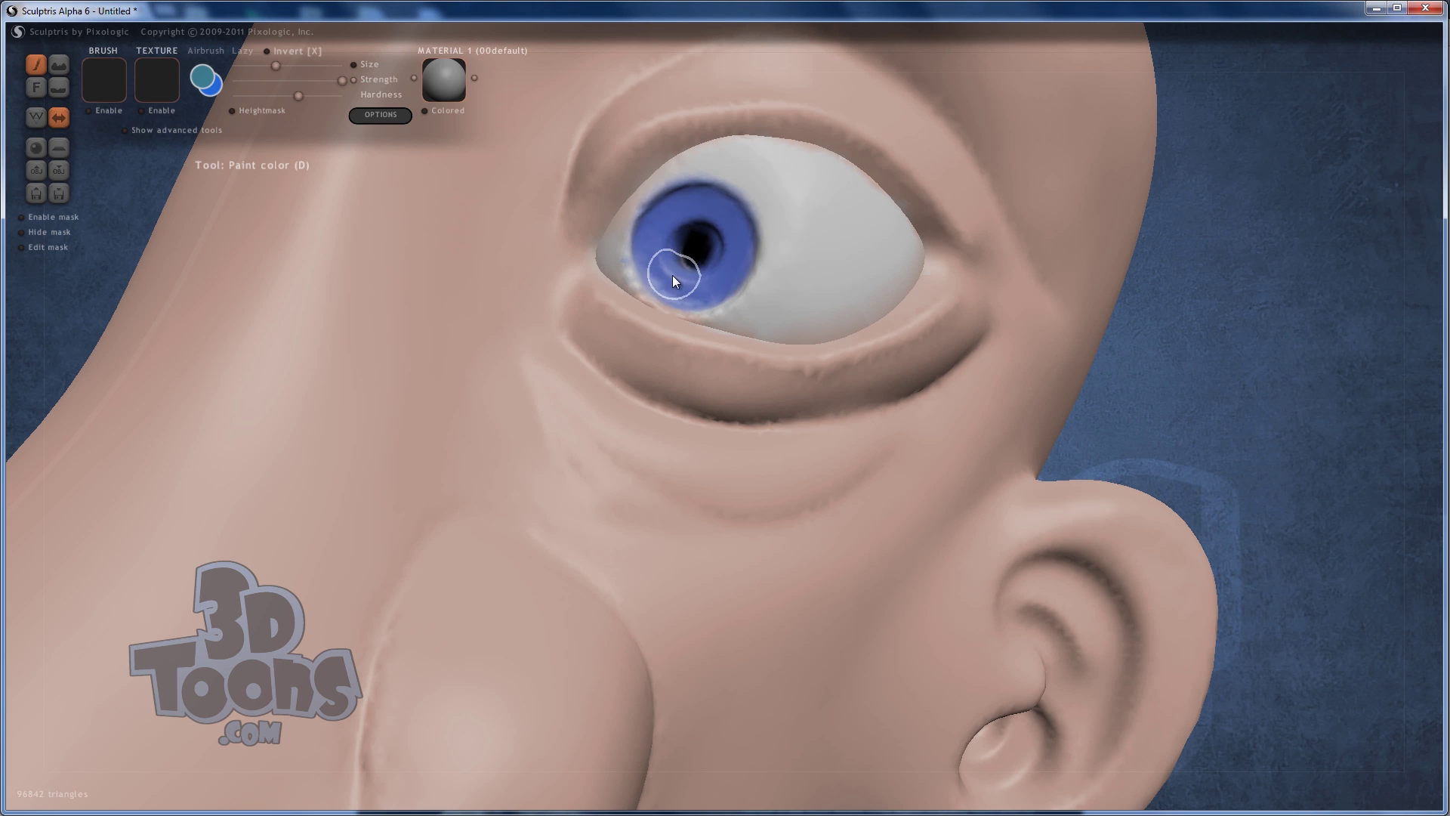
scroll(671, 291, down, 3)
key(ctrl+z)
key(ctrl+z)
- Try a desaturated greyish blue on the lower part of the iris, and undo the strokes
click(208, 80)
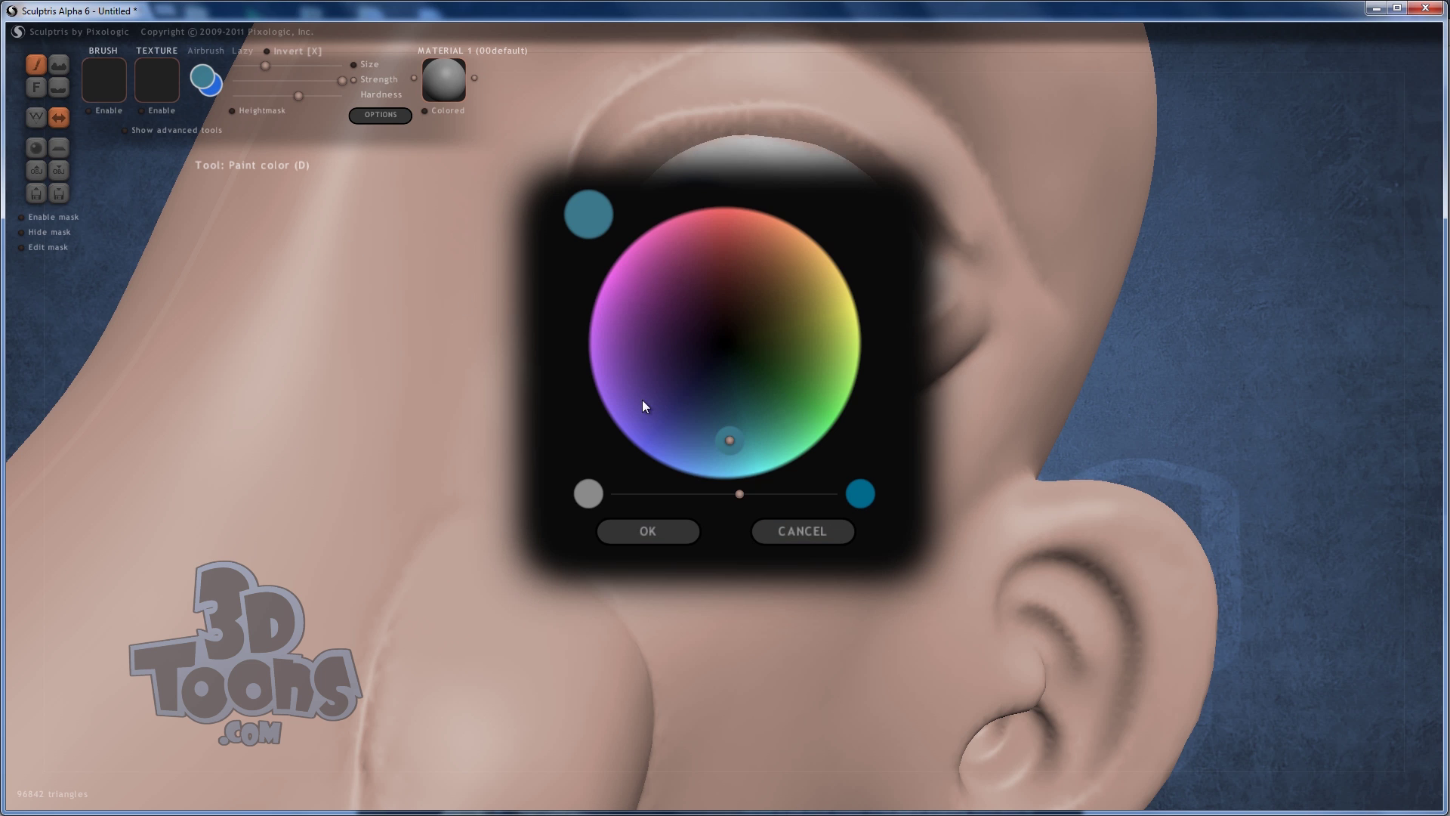
click(707, 450)
drag(732, 492, 687, 496)
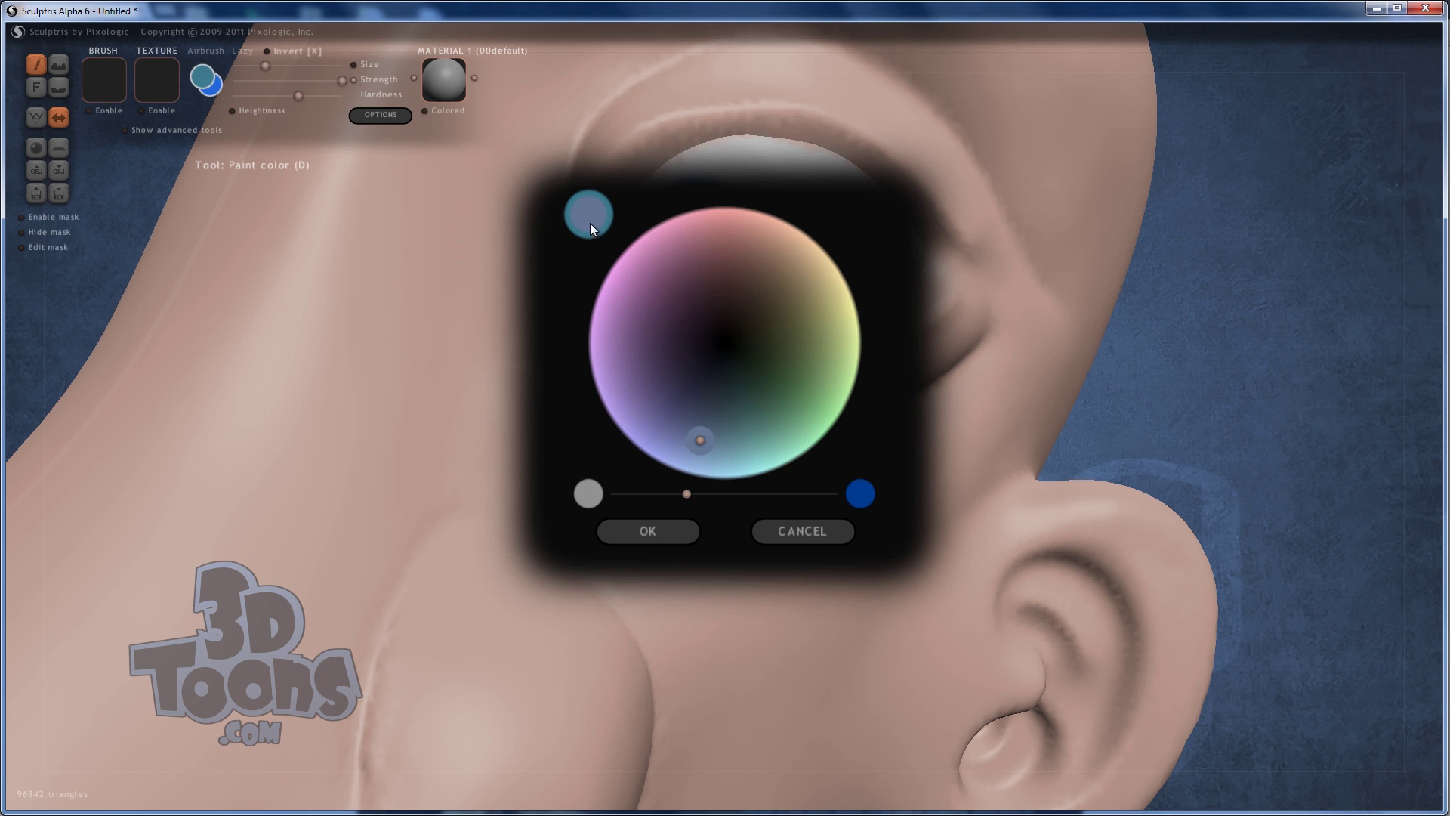
click(719, 435)
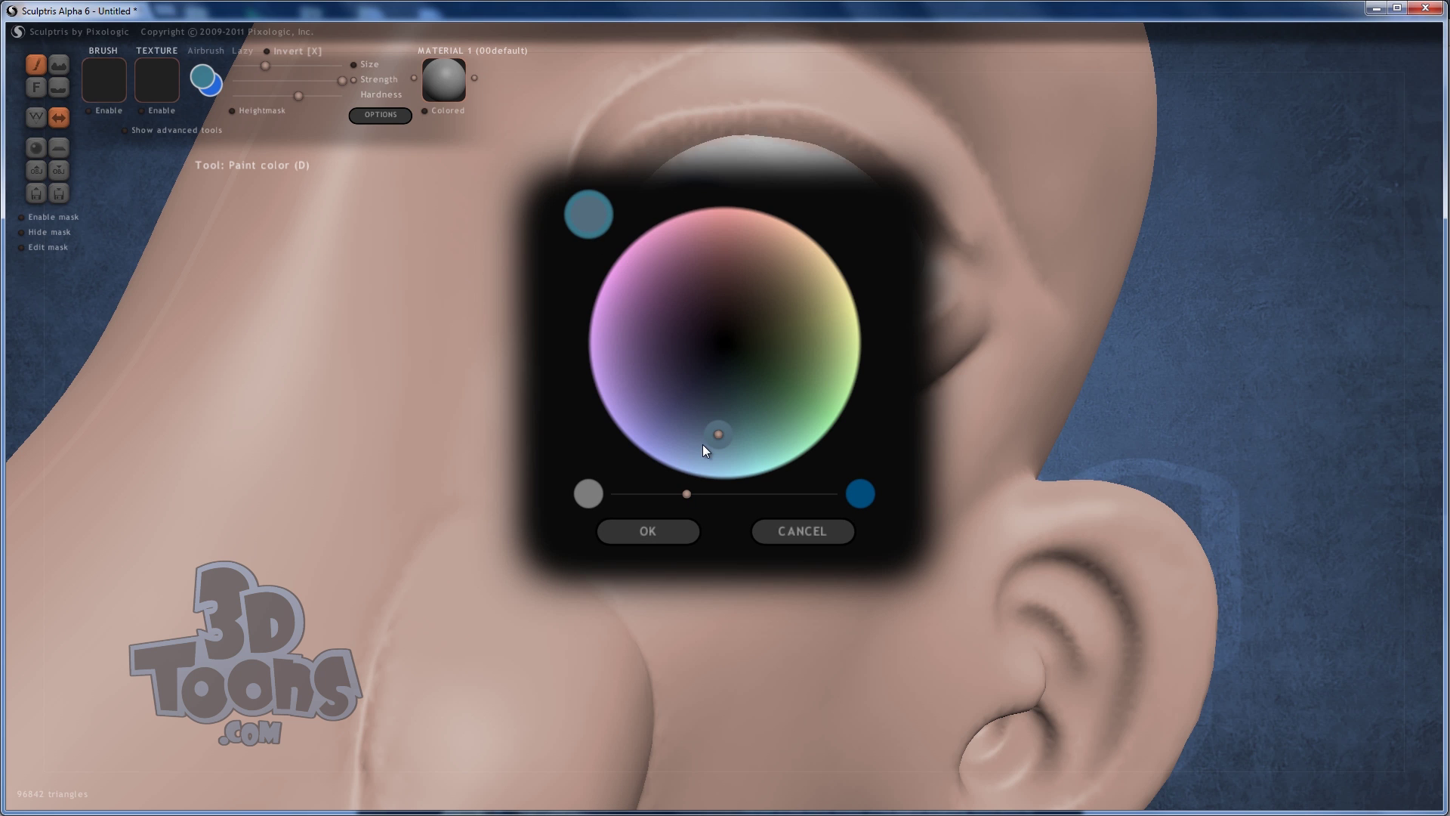
click(658, 529)
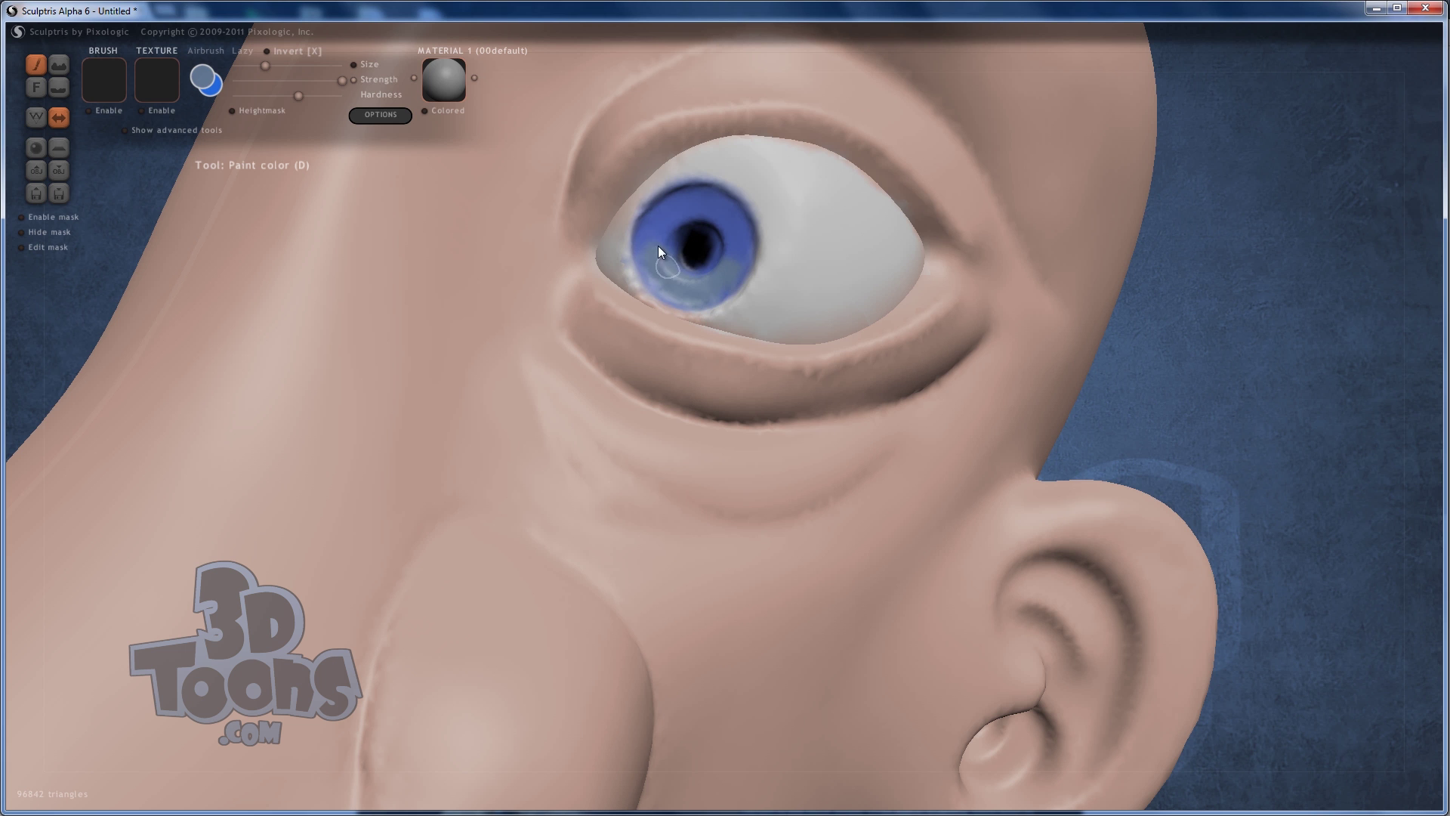
scroll(645, 193, down, 2)
scroll(645, 189, up, 2)
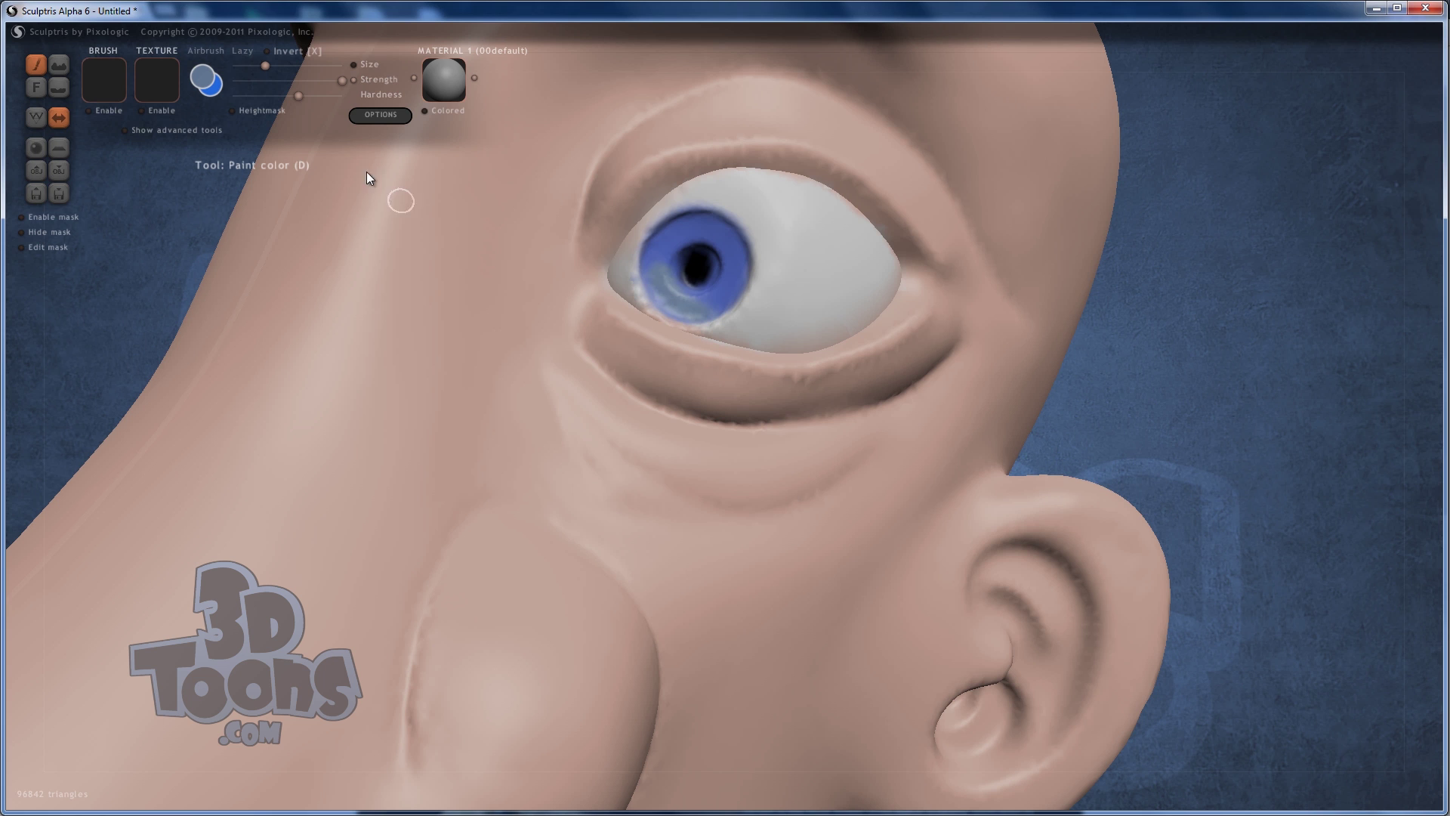
key(ctrl+z)
key(ctrl+z)
- Saturate the greyish blue paint colour moderately and paint a lighter blue area on the lower iris
click(208, 82)
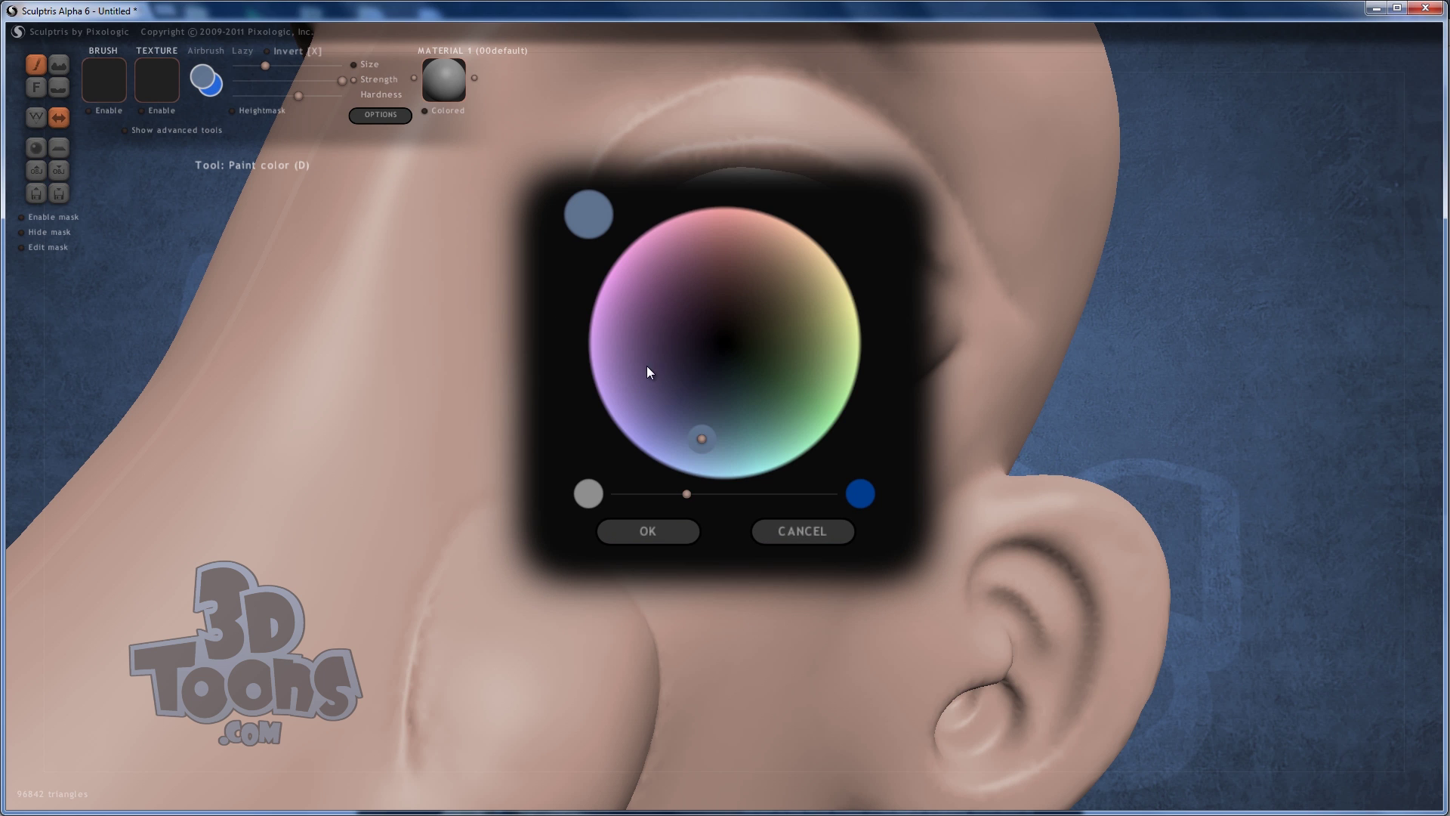
drag(695, 492, 724, 496)
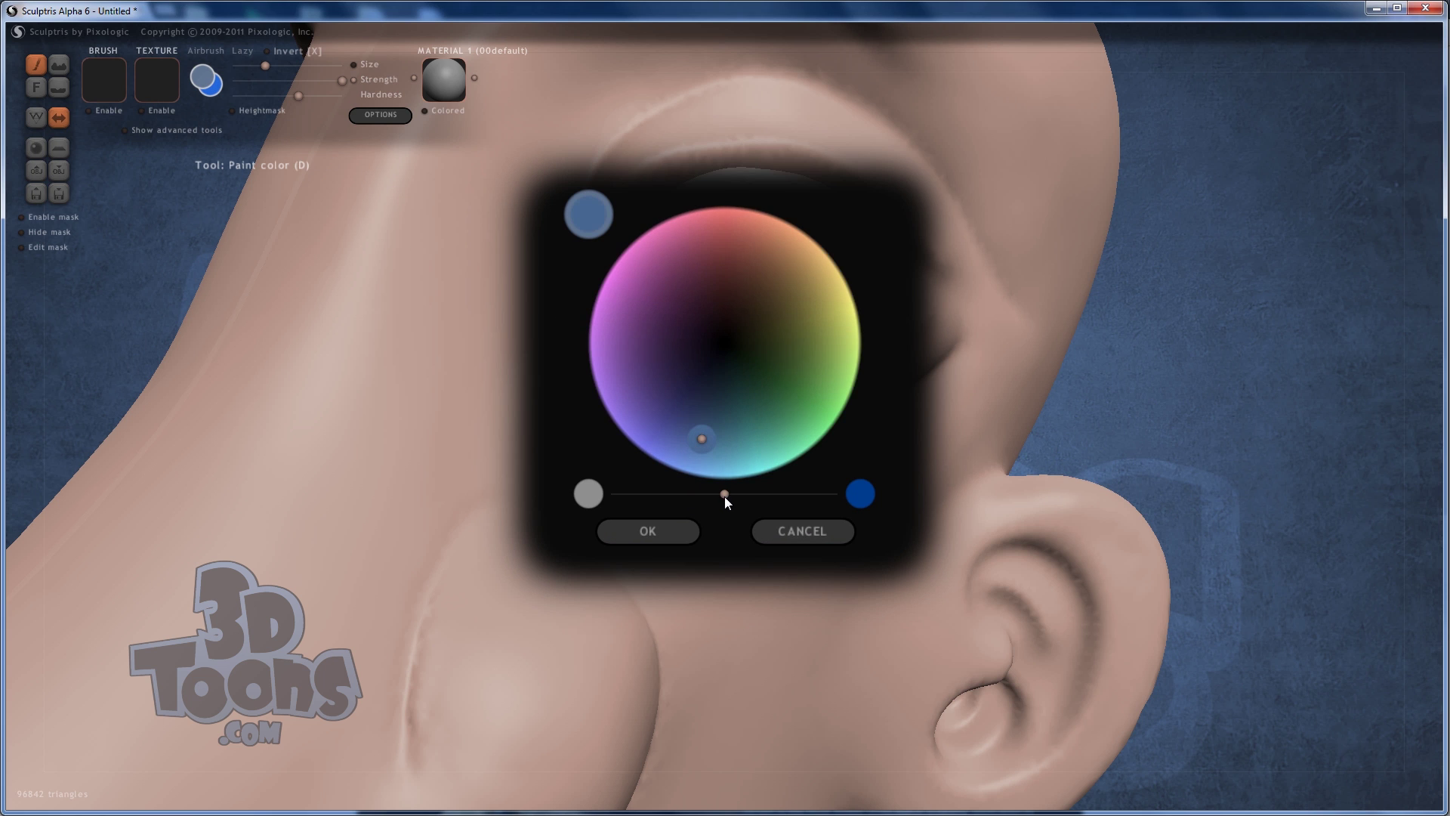
click(677, 533)
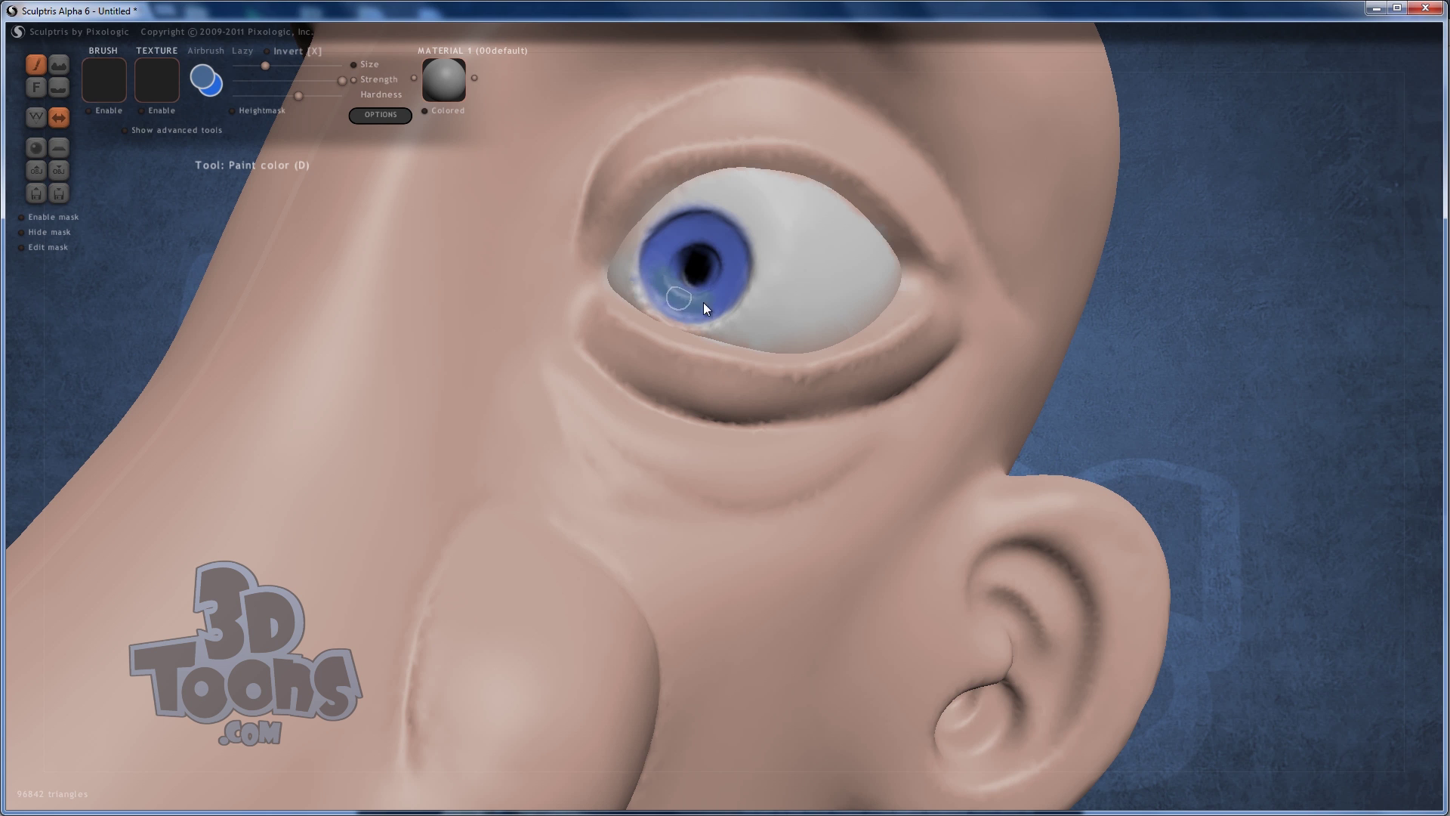
- Set the paint colour to a darker, more saturated blue and shade the upper part of the iris
click(210, 81)
drag(725, 493, 780, 497)
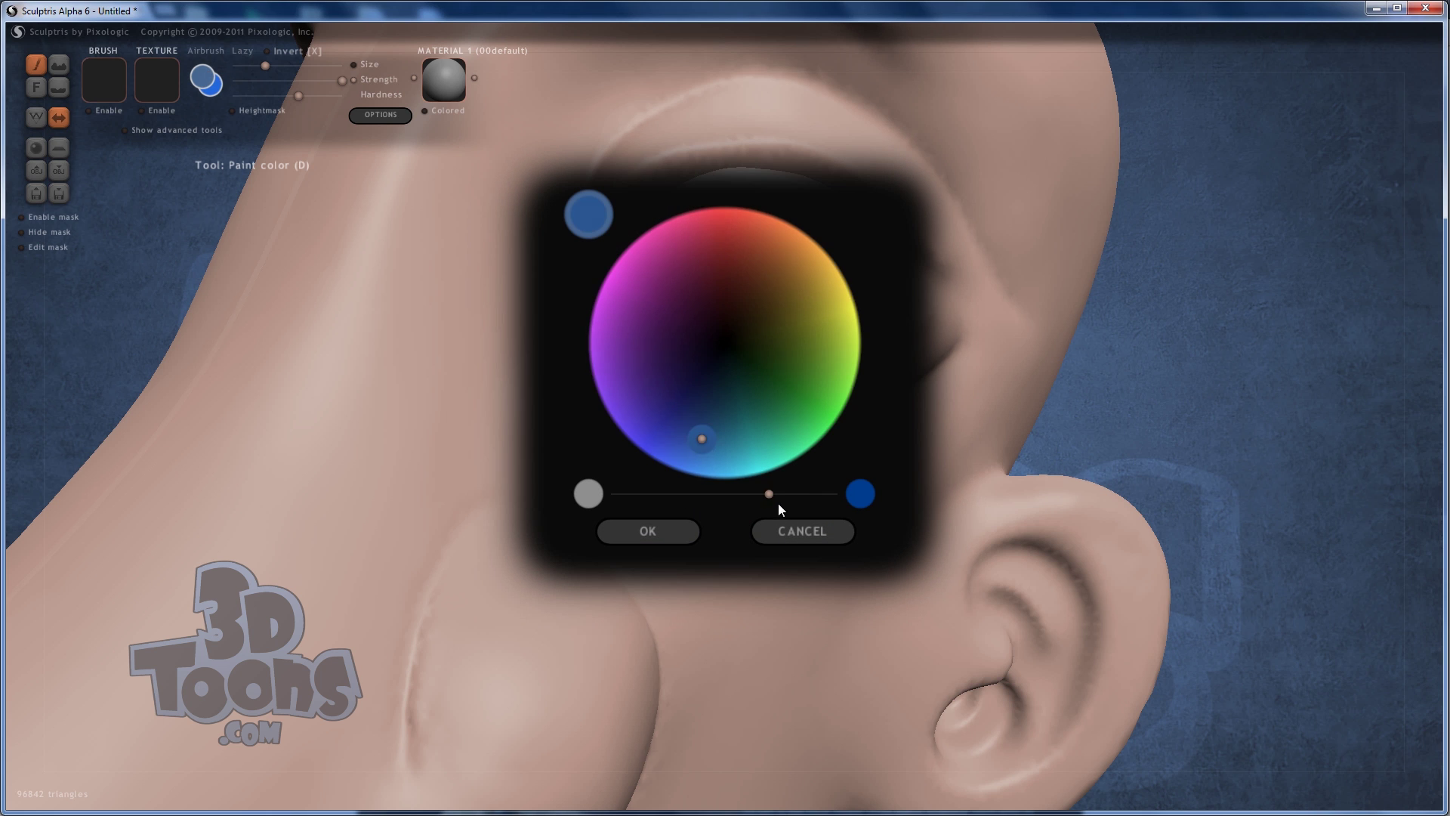
drag(707, 432, 701, 423)
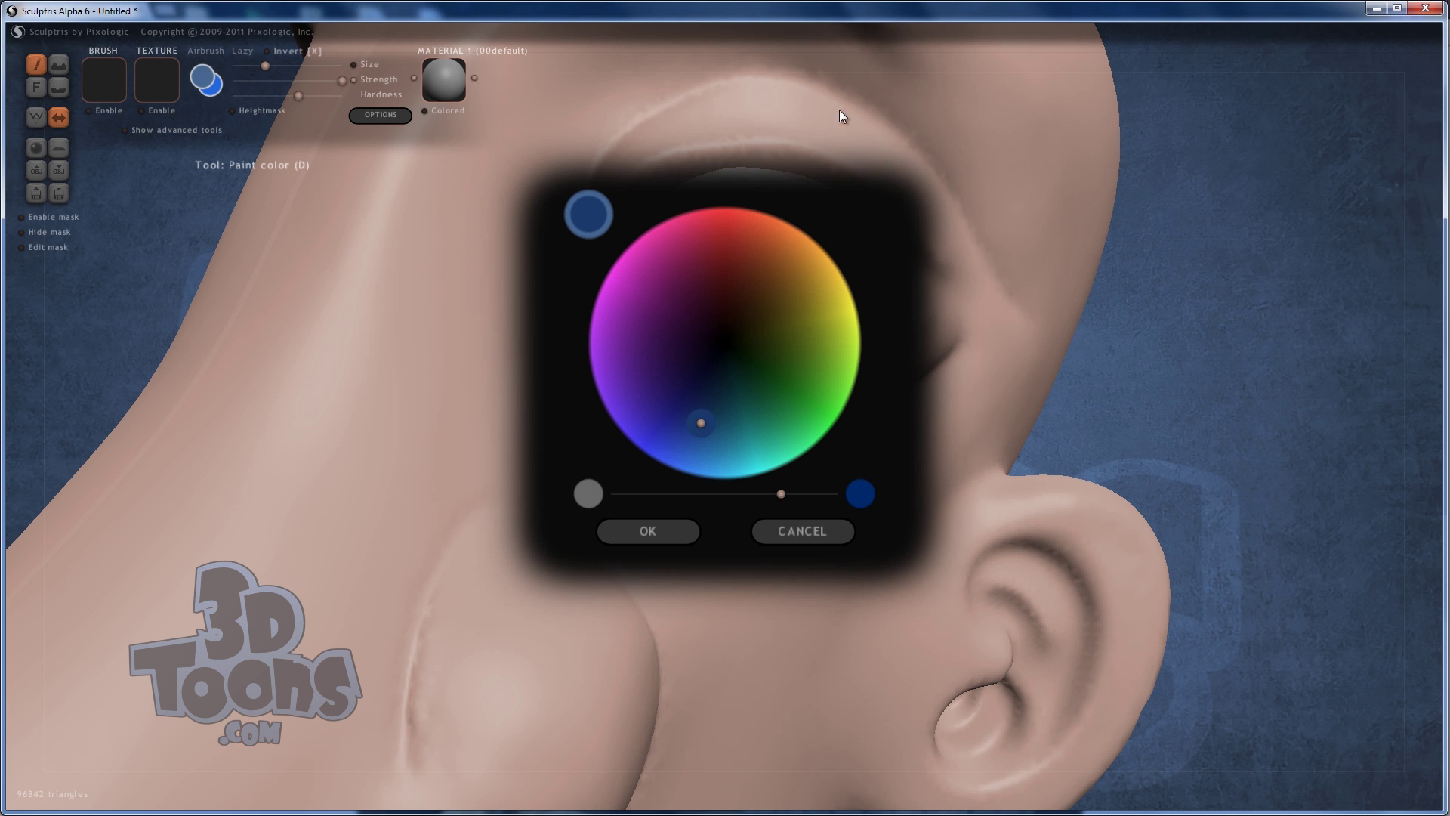
click(692, 528)
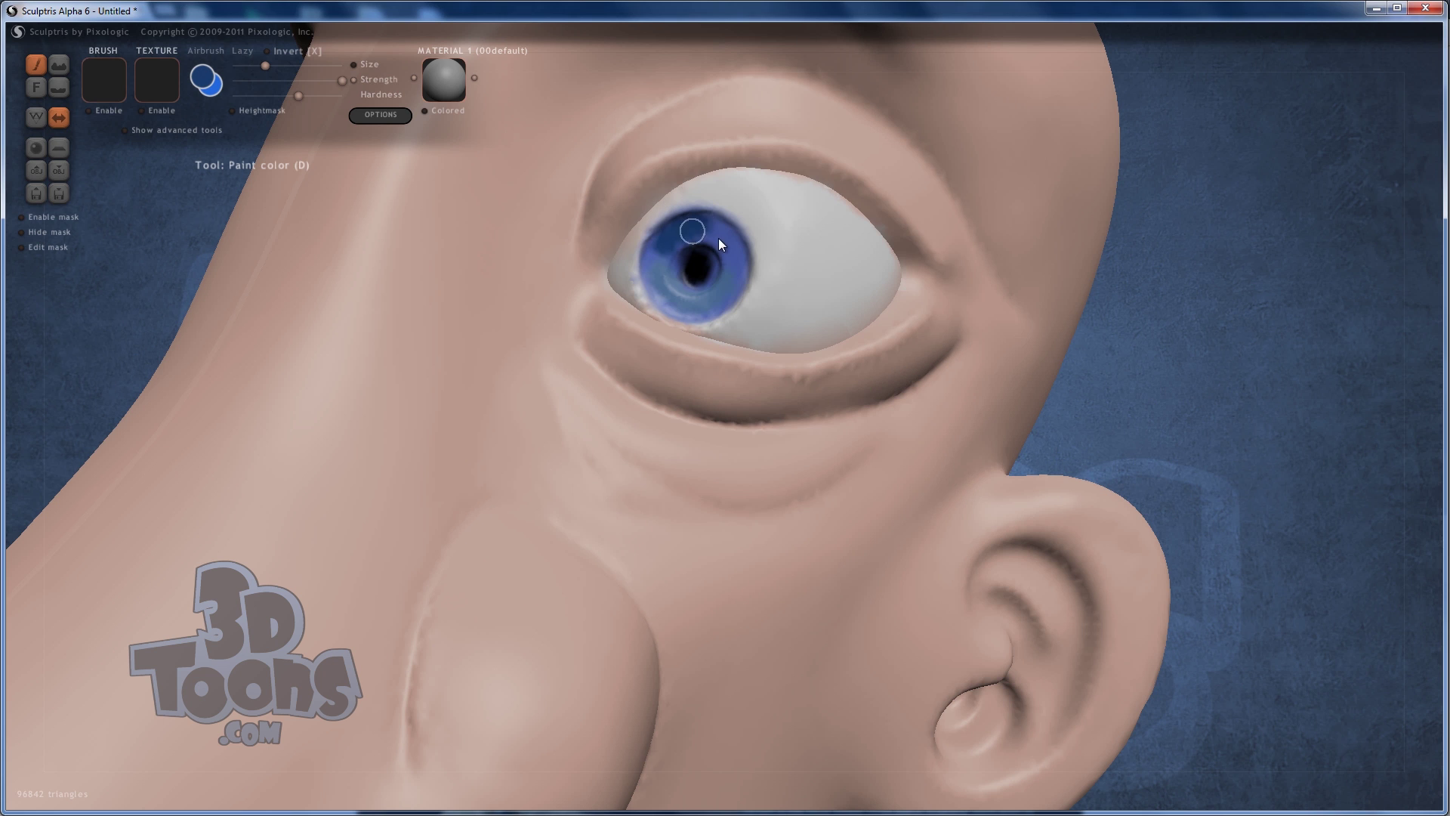
drag(725, 243, 697, 220)
- Set the paint colour to black and repaint the pupil at the centre of the iris
click(202, 83)
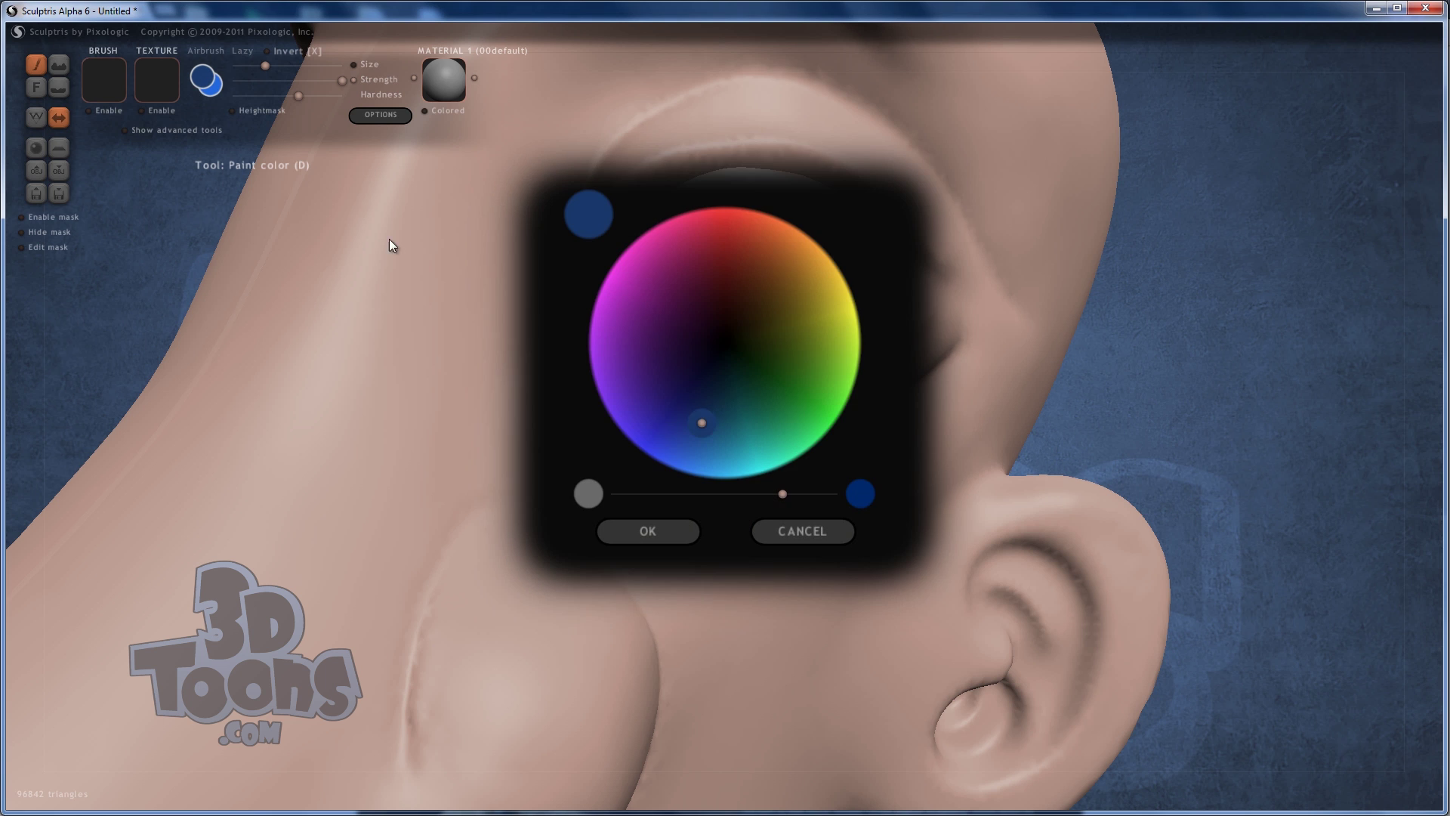
click(722, 347)
click(661, 535)
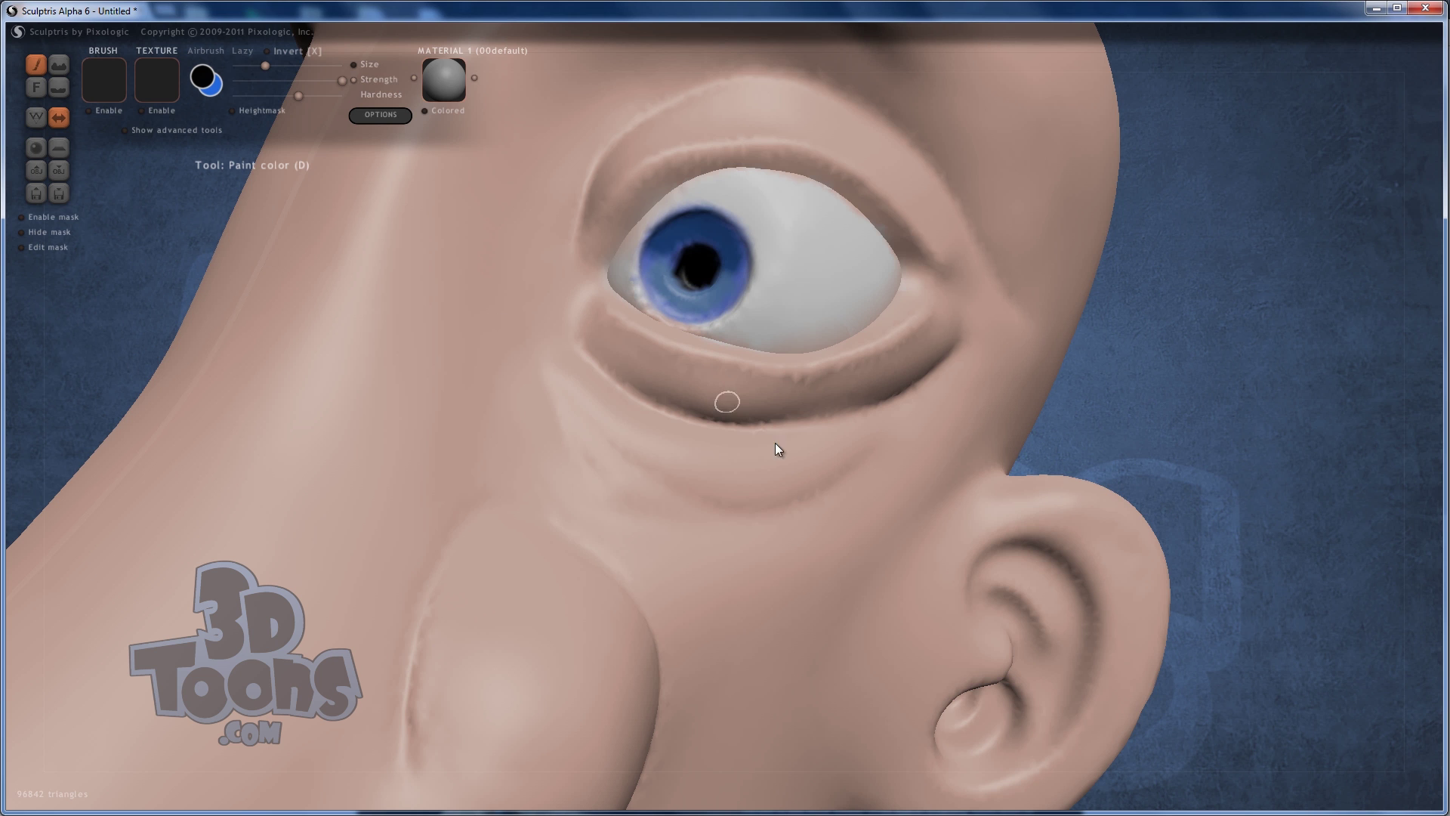
- Set the paint colour to a muted reddish brown for shading the skin of the whole head
scroll(776, 446, down, 8)
drag(833, 316, 894, 355)
scroll(938, 390, up, 5)
click(204, 76)
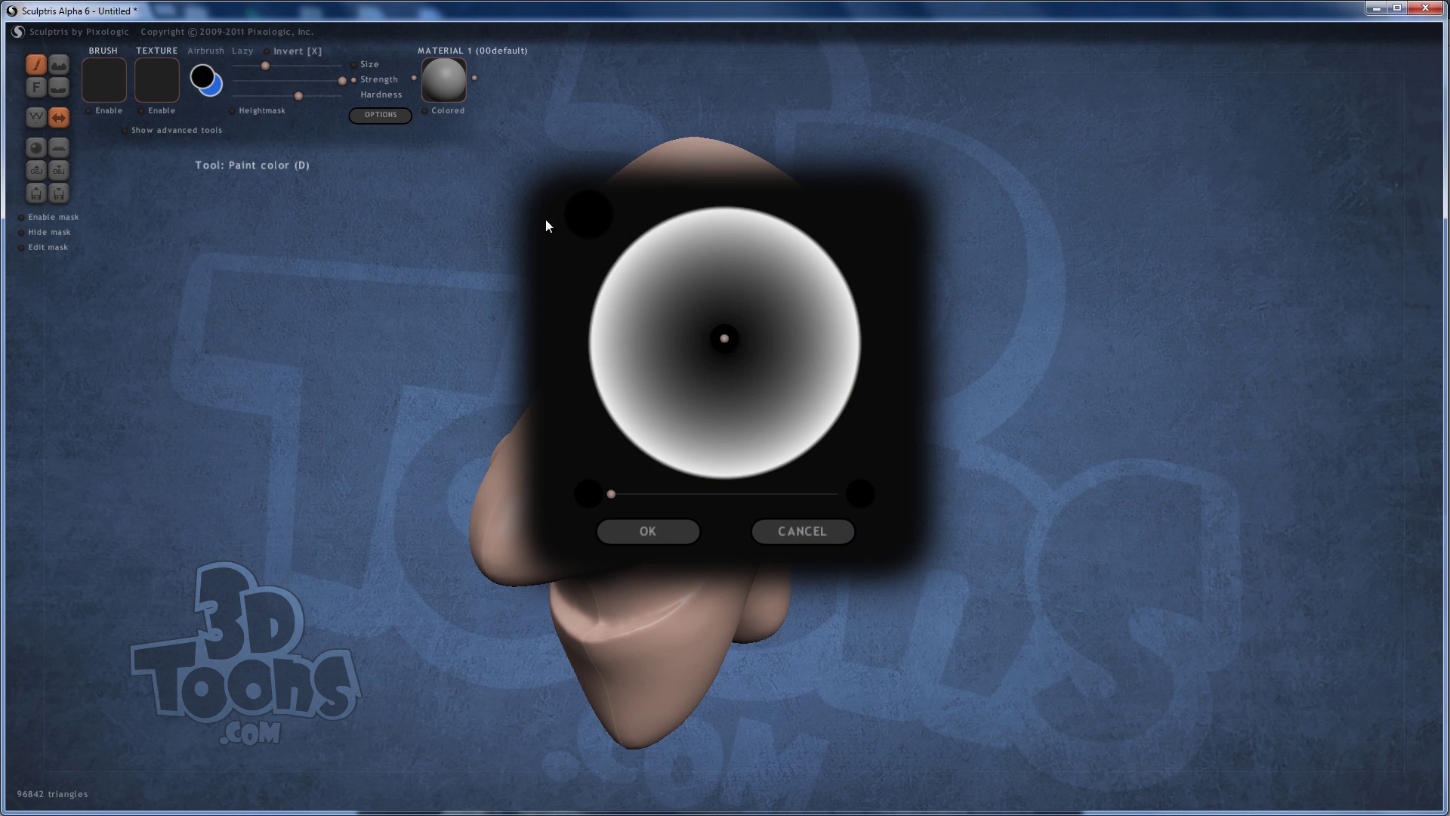
drag(721, 287, 718, 252)
drag(664, 494, 767, 494)
click(709, 247)
click(759, 248)
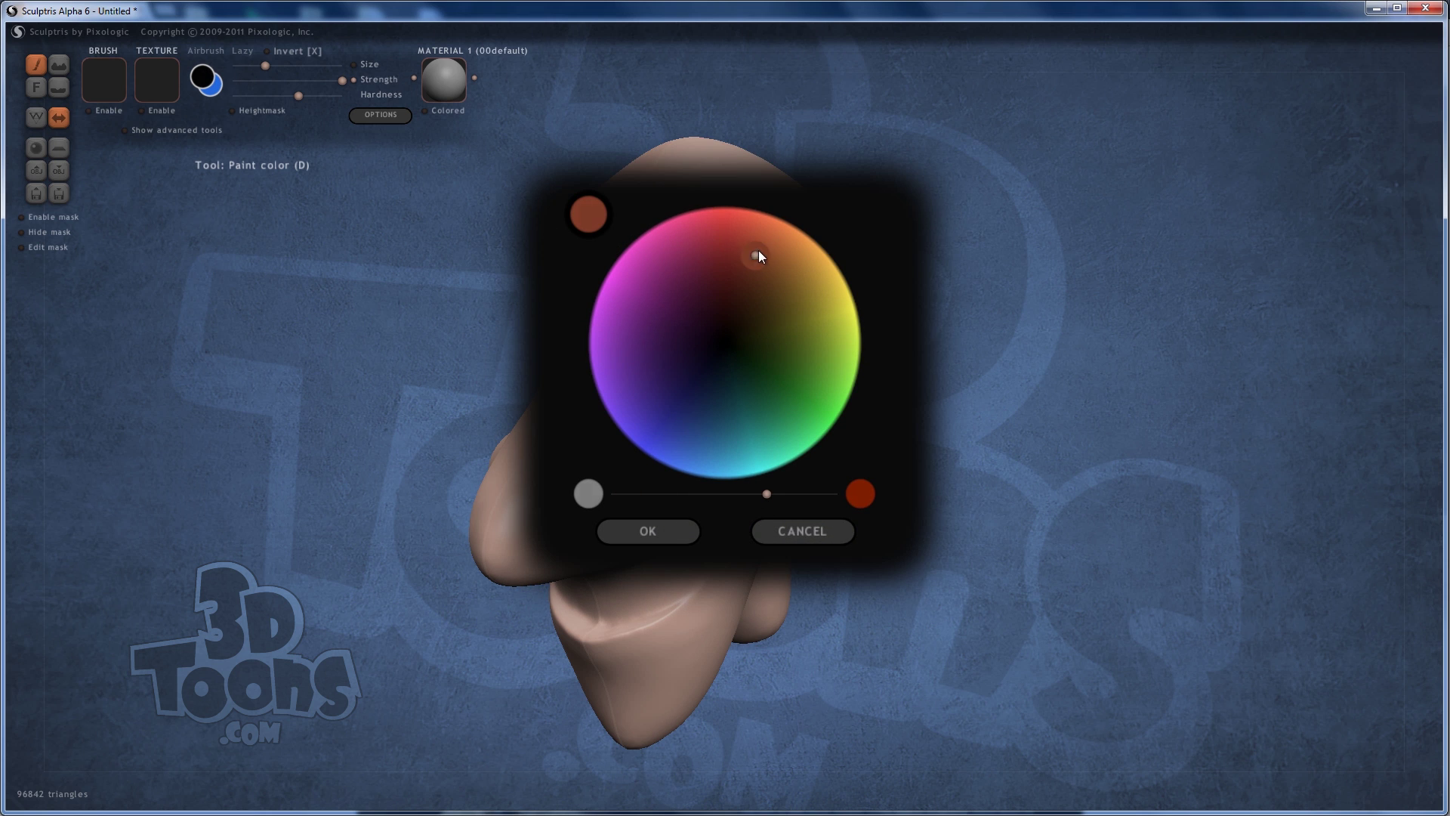
drag(759, 491, 702, 495)
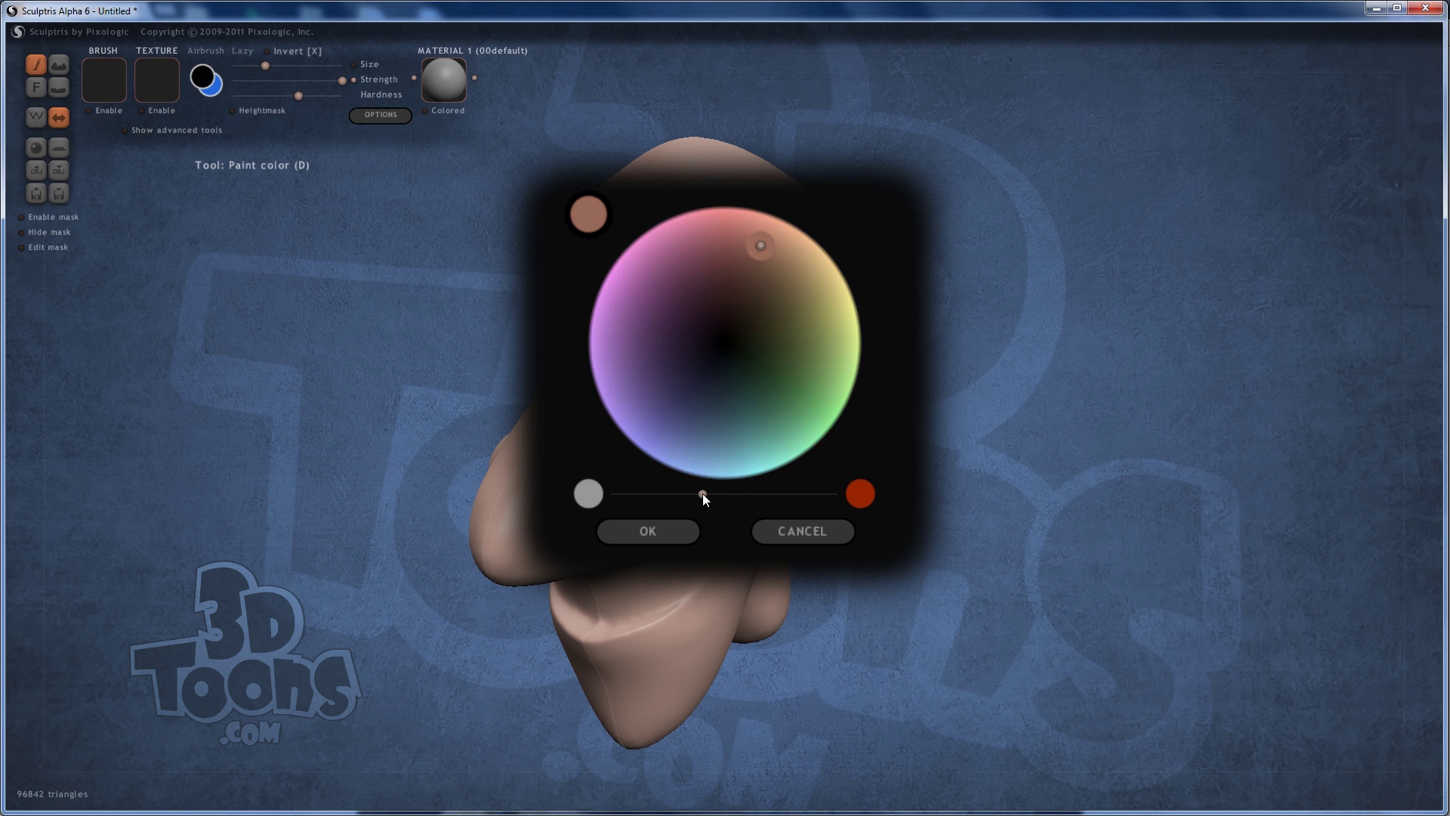
click(754, 256)
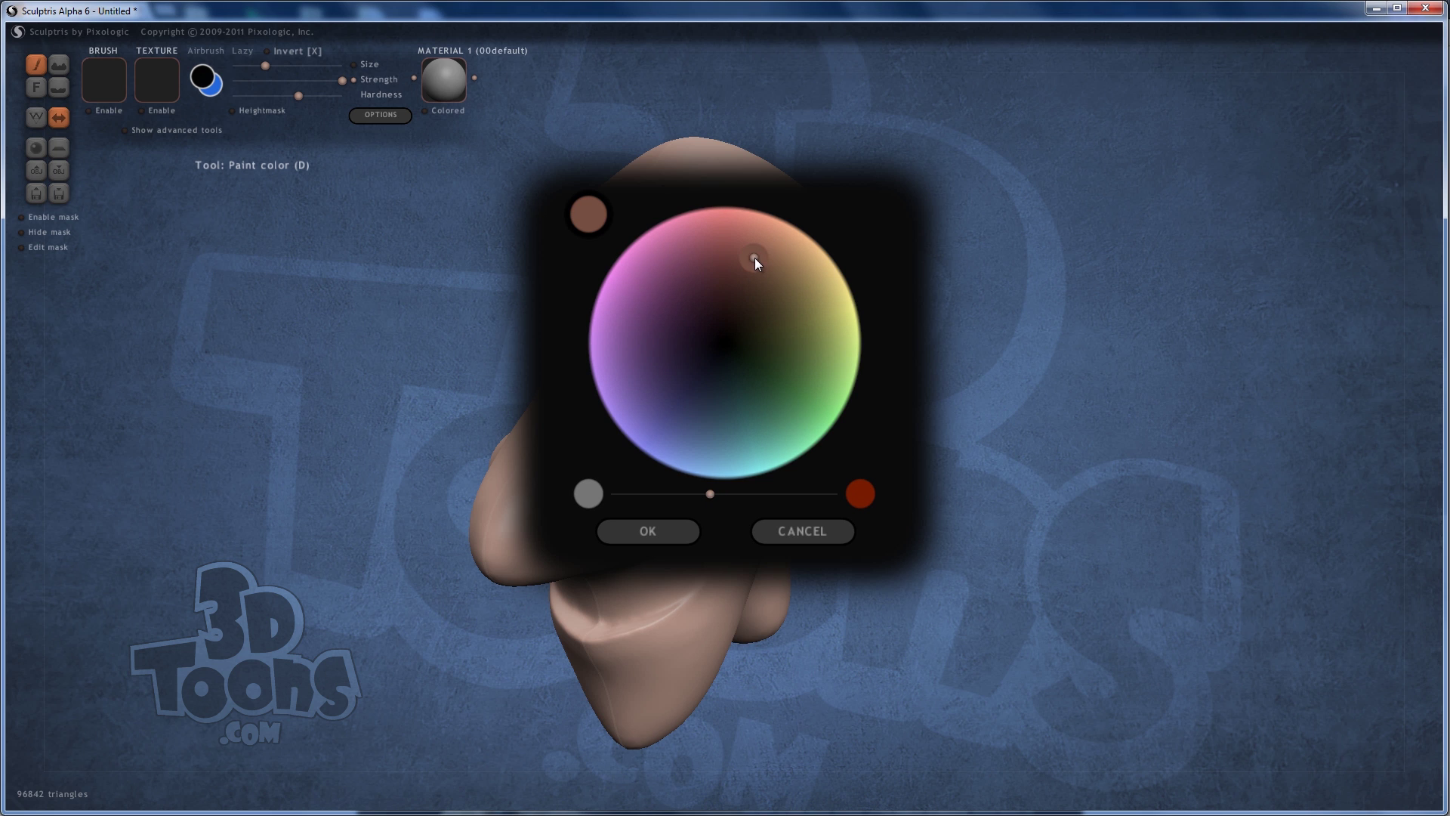
click(676, 529)
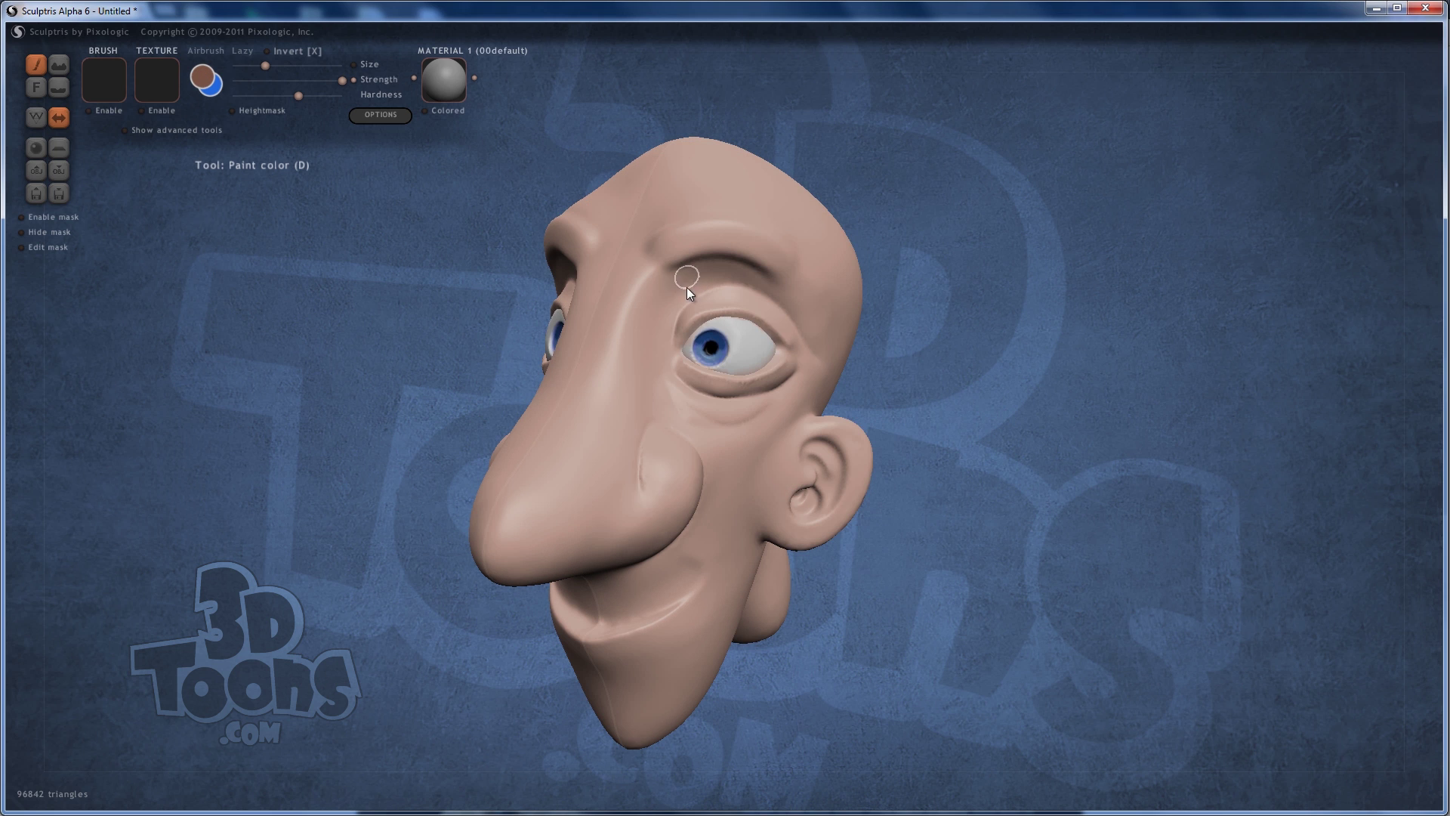
- Enlarge the brush, reduce its strength and shade the eye socket and eyelid surroundings with the reddish brown
scroll(691, 299, up, 3)
scroll(722, 298, down, 2)
drag(713, 290, 692, 287)
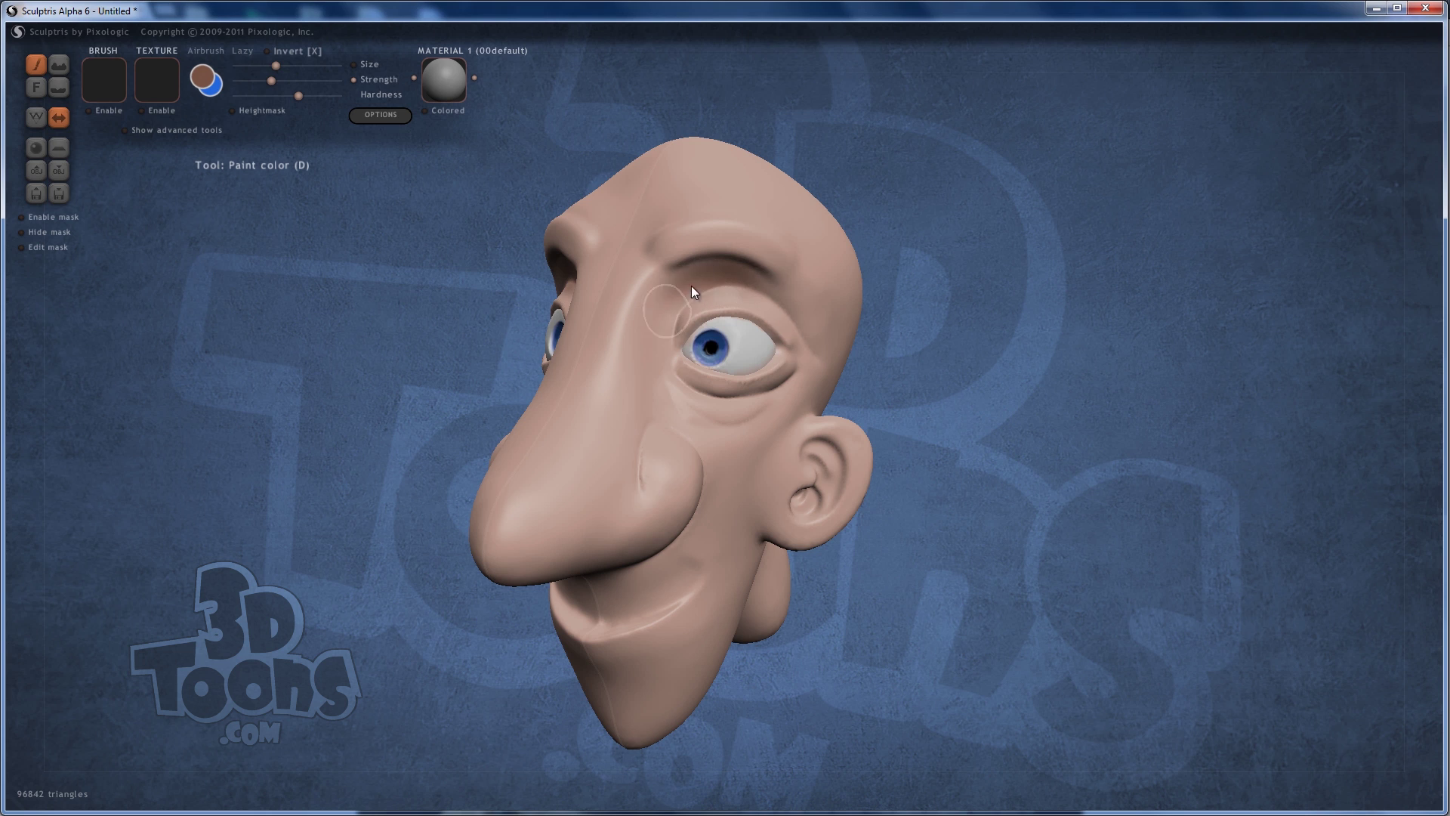
mouse_move(781, 304)
mouse_down()
mouse_move(742, 283)
mouse_move(682, 309)
mouse_up()
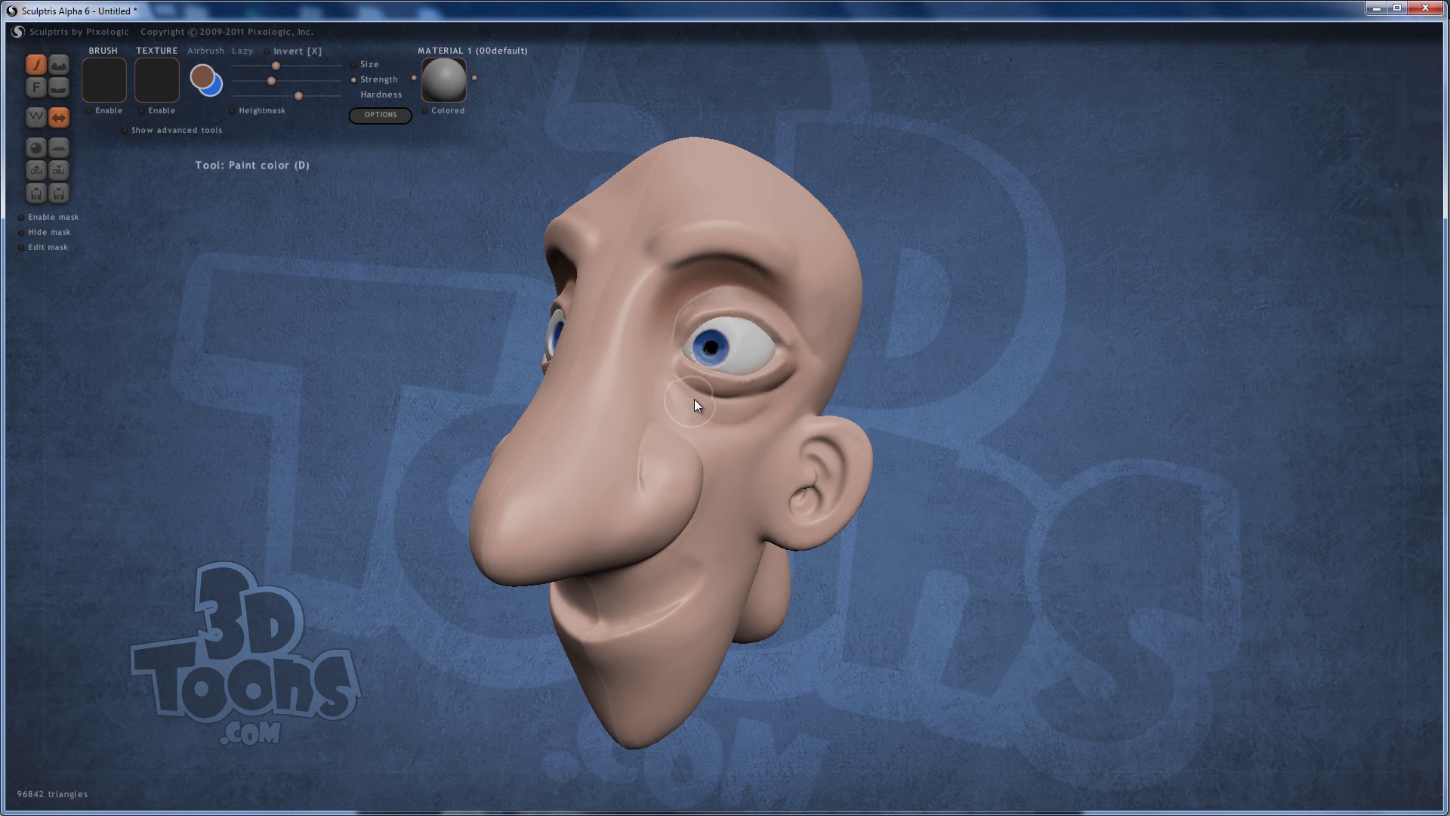
- Shade the ear hollows, the eye socket beside the nose and, with a larger brush, the area under the chin and neck
mouse_move(723, 369)
right_down()
mouse_move(786, 346)
mouse_move(685, 322)
right_up()
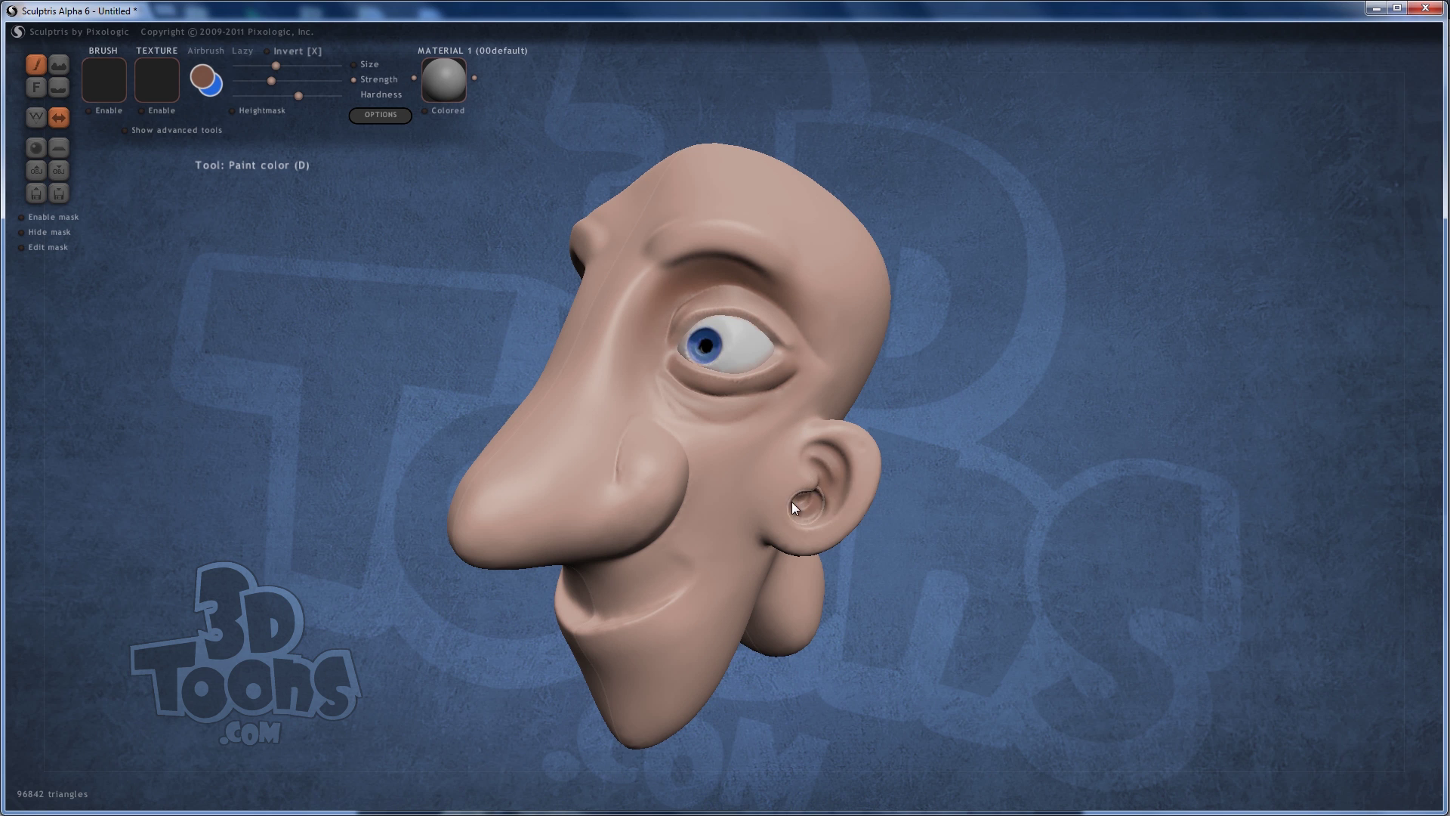
mouse_move(827, 458)
right_down()
mouse_move(851, 433)
mouse_move(809, 337)
right_up()
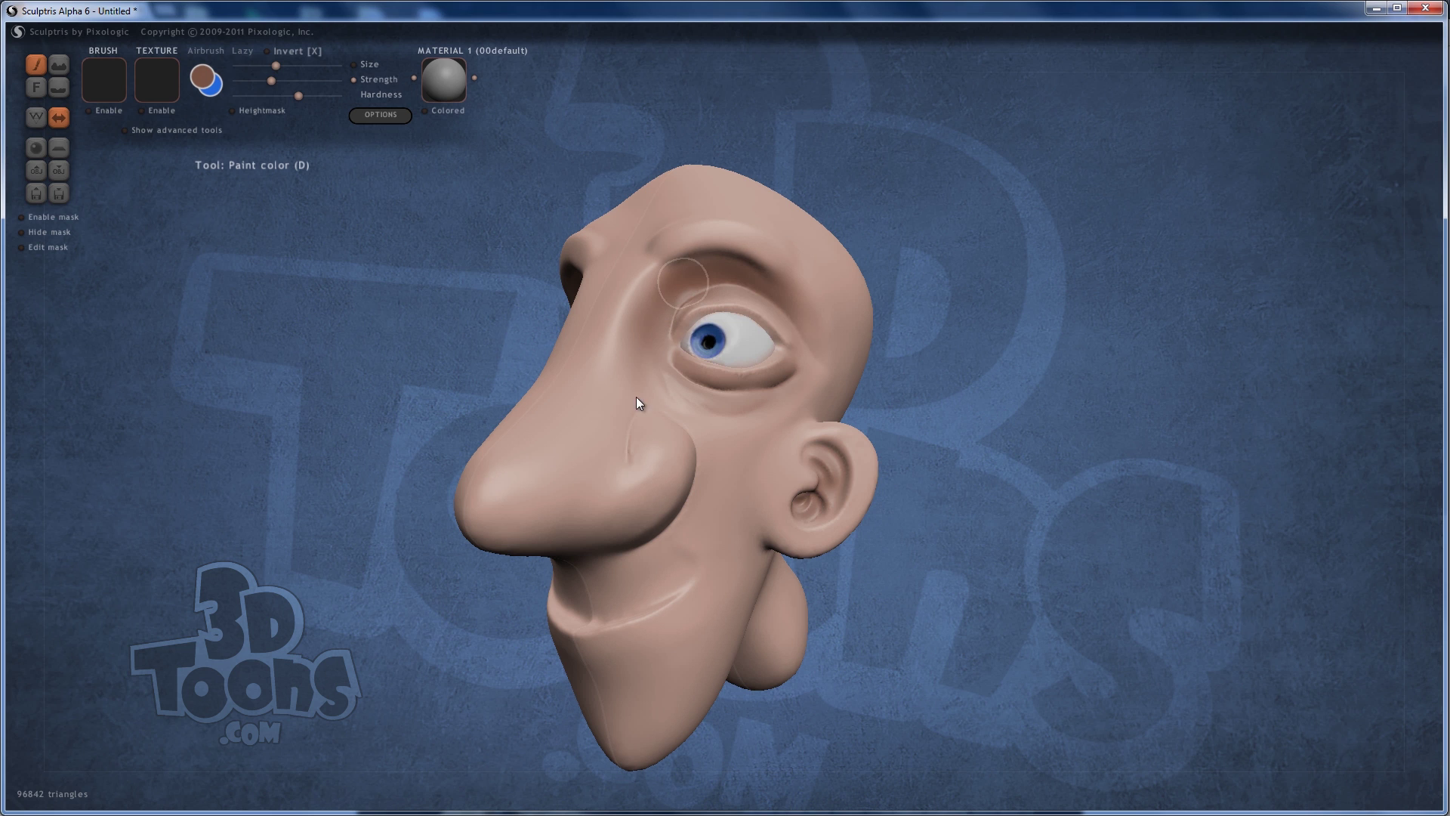
mouse_move(679, 424)
right_down()
mouse_move(562, 542)
mouse_move(631, 415)
mouse_move(586, 415)
mouse_move(735, 594)
mouse_move(748, 572)
mouse_move(764, 615)
right_up()
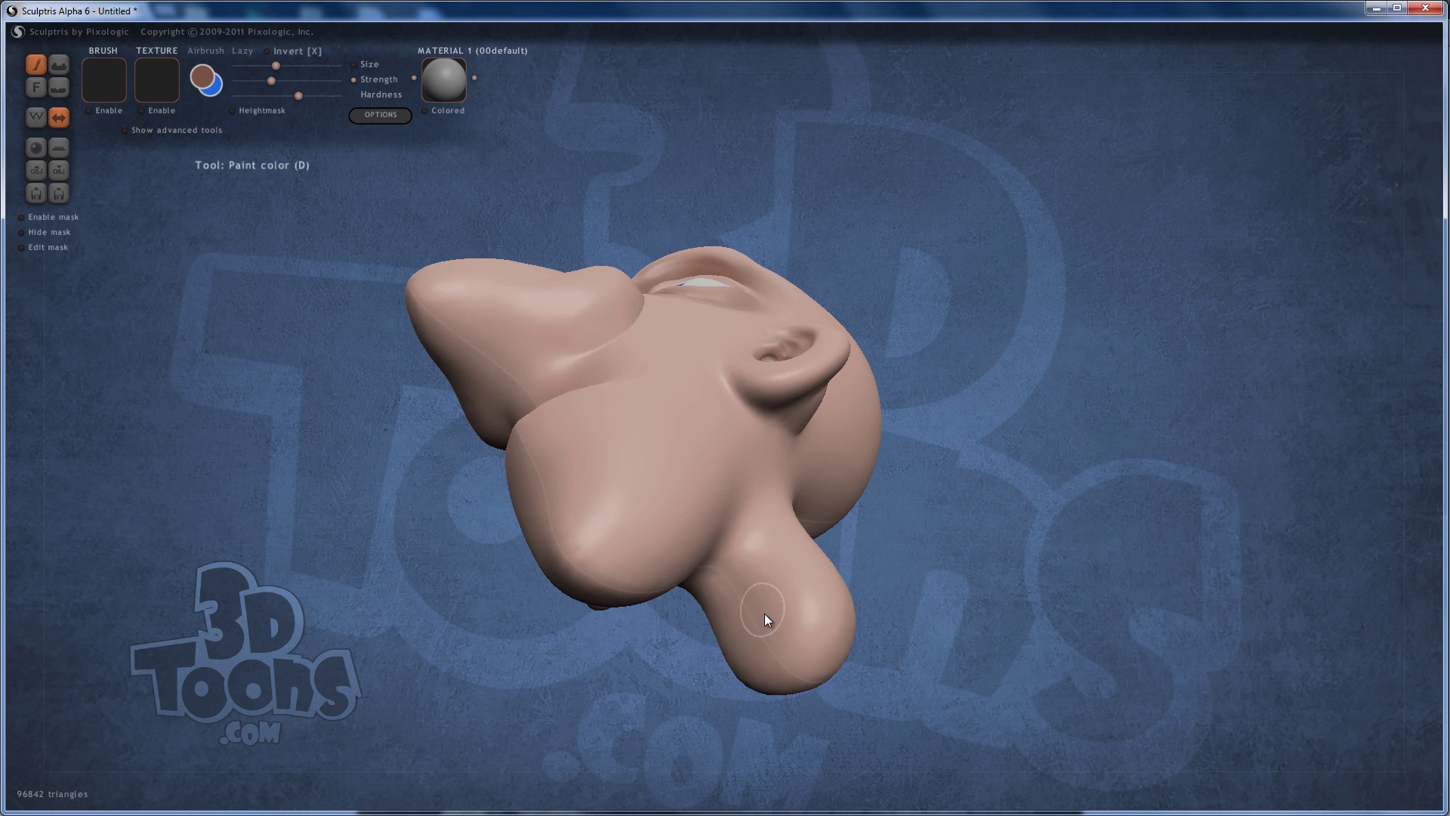
scroll(744, 578, up, 5)
scroll(727, 589, down, 2)
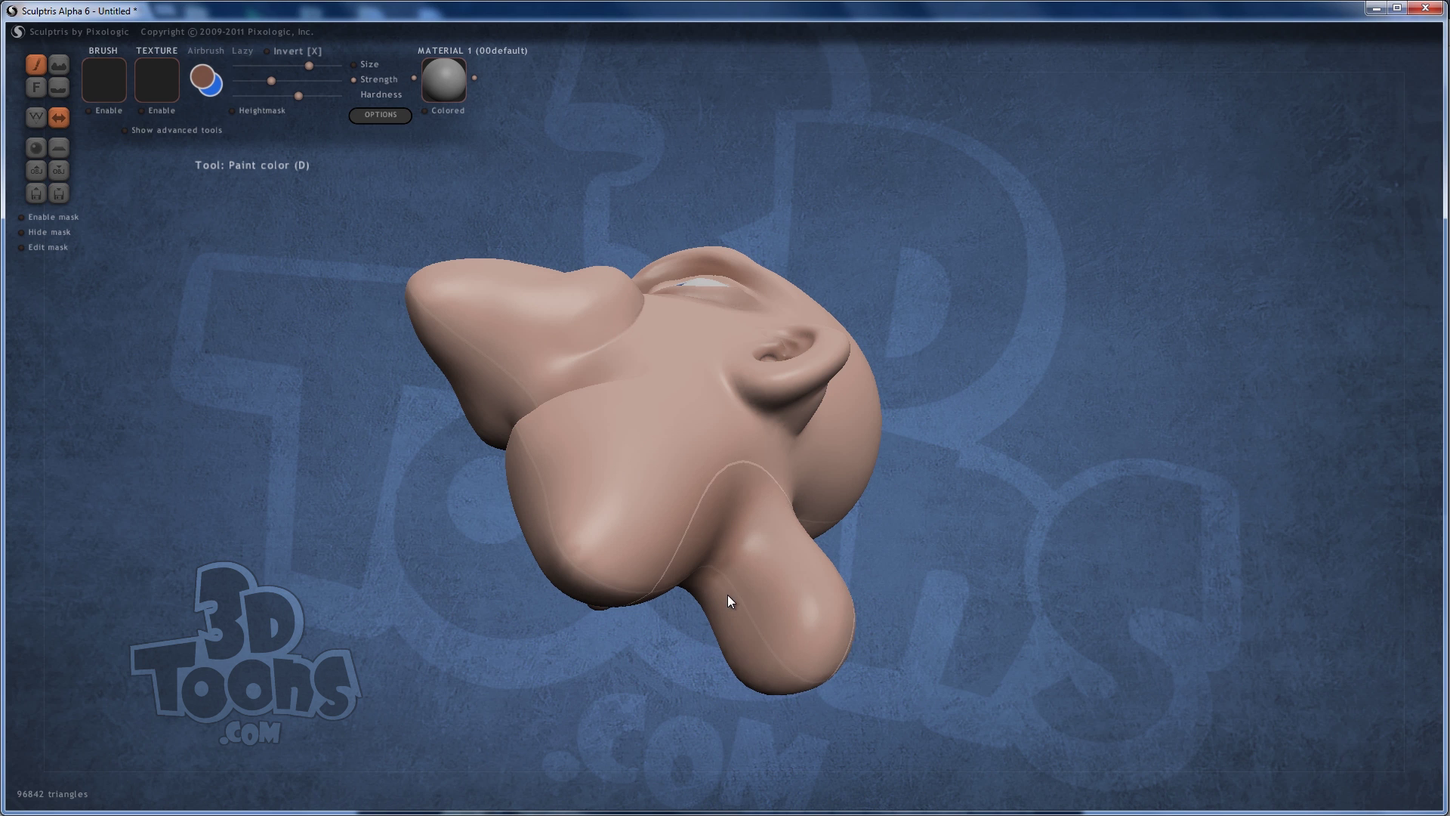
mouse_move(727, 549)
right_down()
mouse_move(772, 427)
mouse_move(741, 424)
mouse_move(898, 489)
mouse_move(884, 459)
mouse_move(941, 448)
mouse_move(954, 469)
mouse_move(950, 454)
right_up()
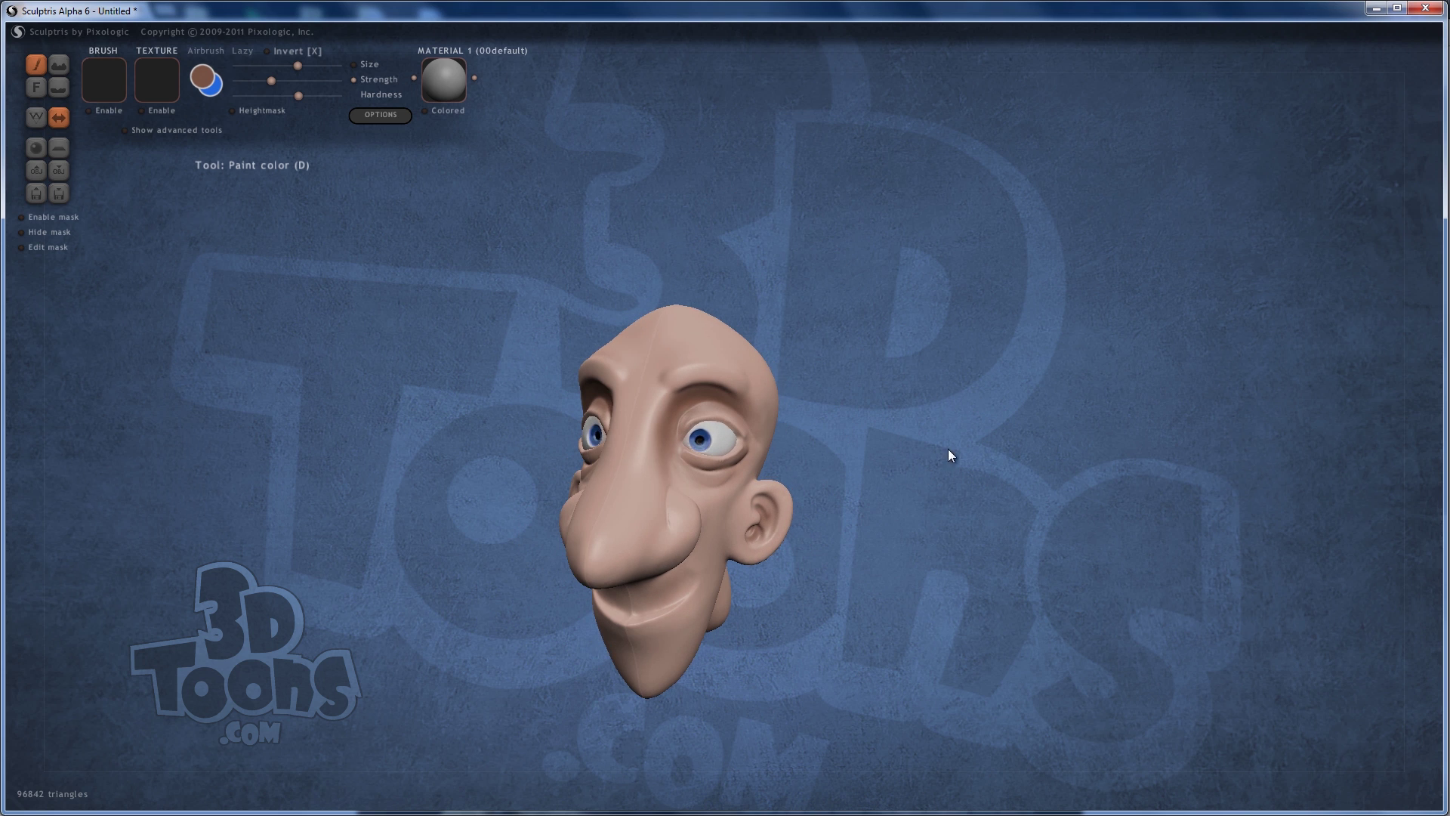
- Set the paint colour to a dark, more saturated reddish brown for the hair and eyebrows
click(202, 76)
click(727, 270)
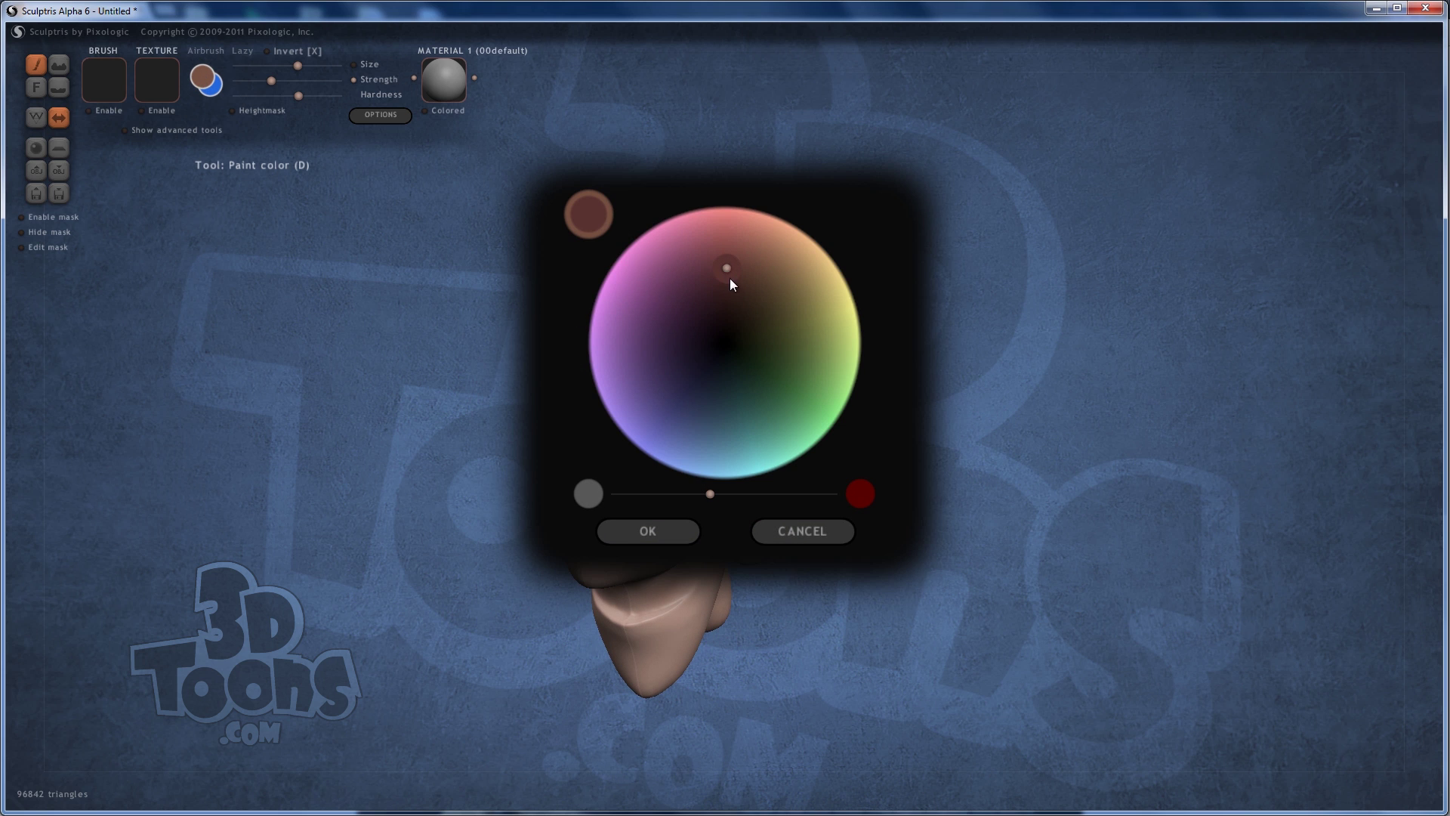
drag(711, 493, 779, 493)
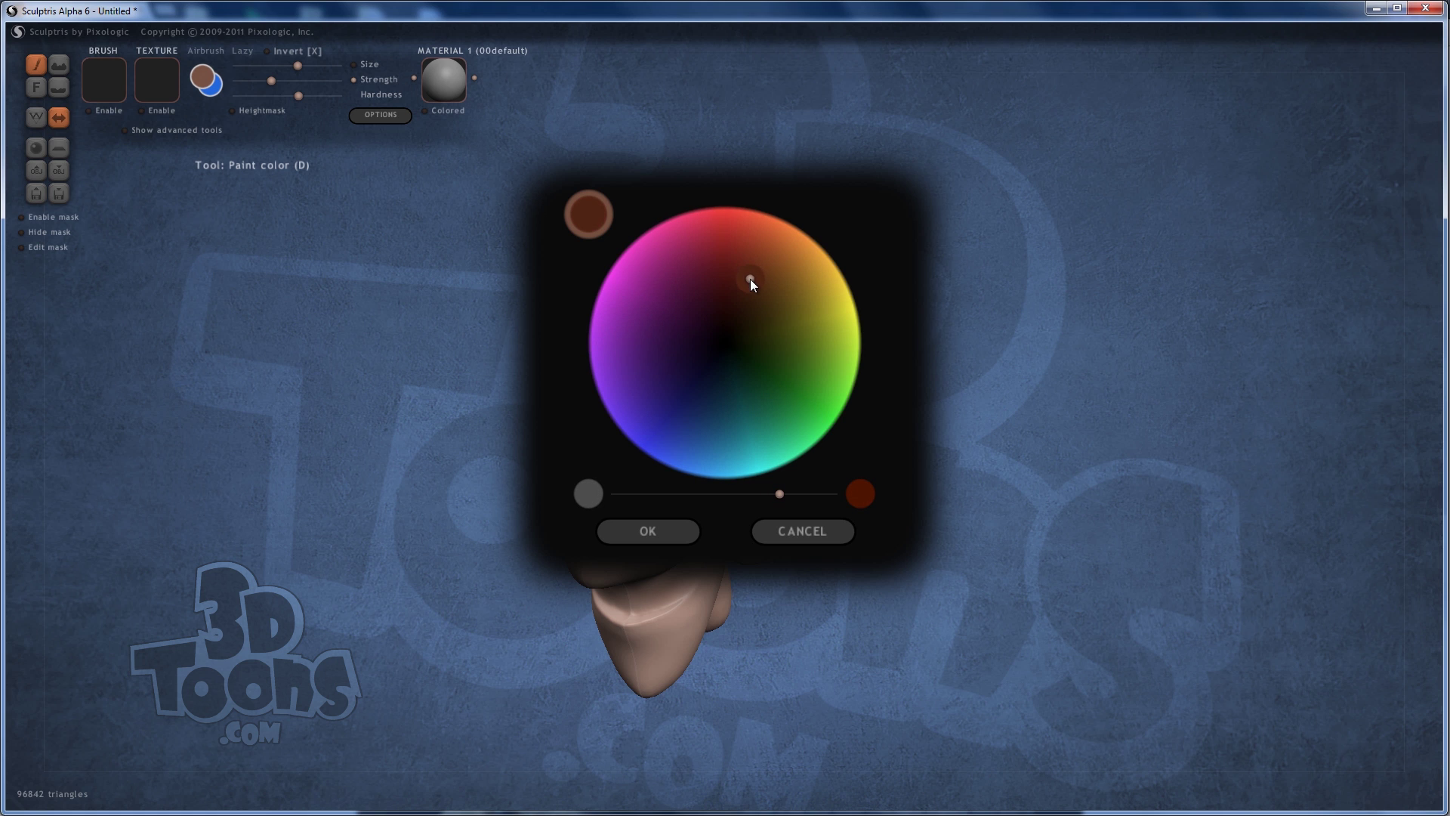
click(665, 530)
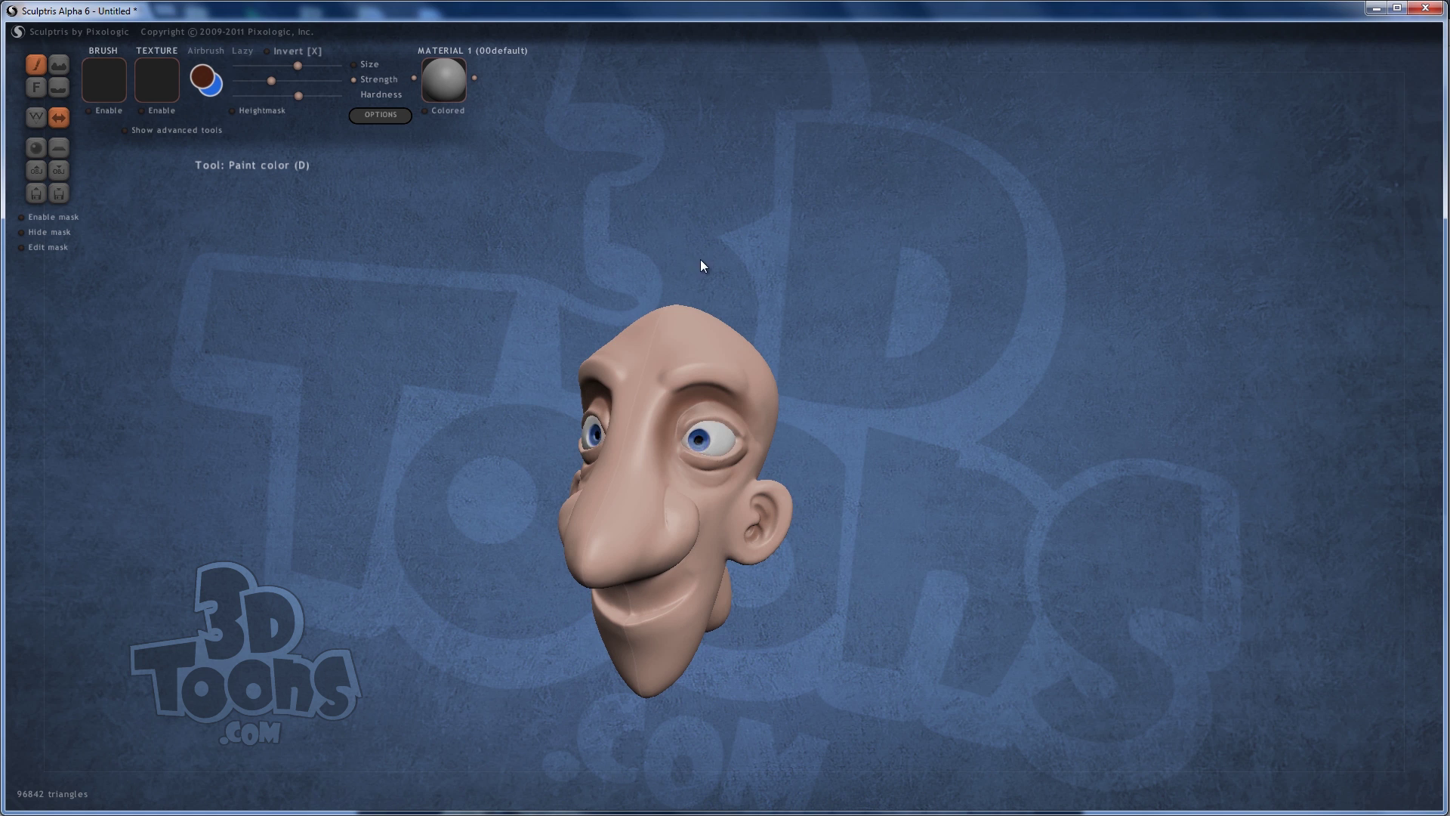
- Shrink the brush, raise its strength and paint a dark brown eyebrow along the brow ridge above the eye
scroll(688, 378, up, 4)
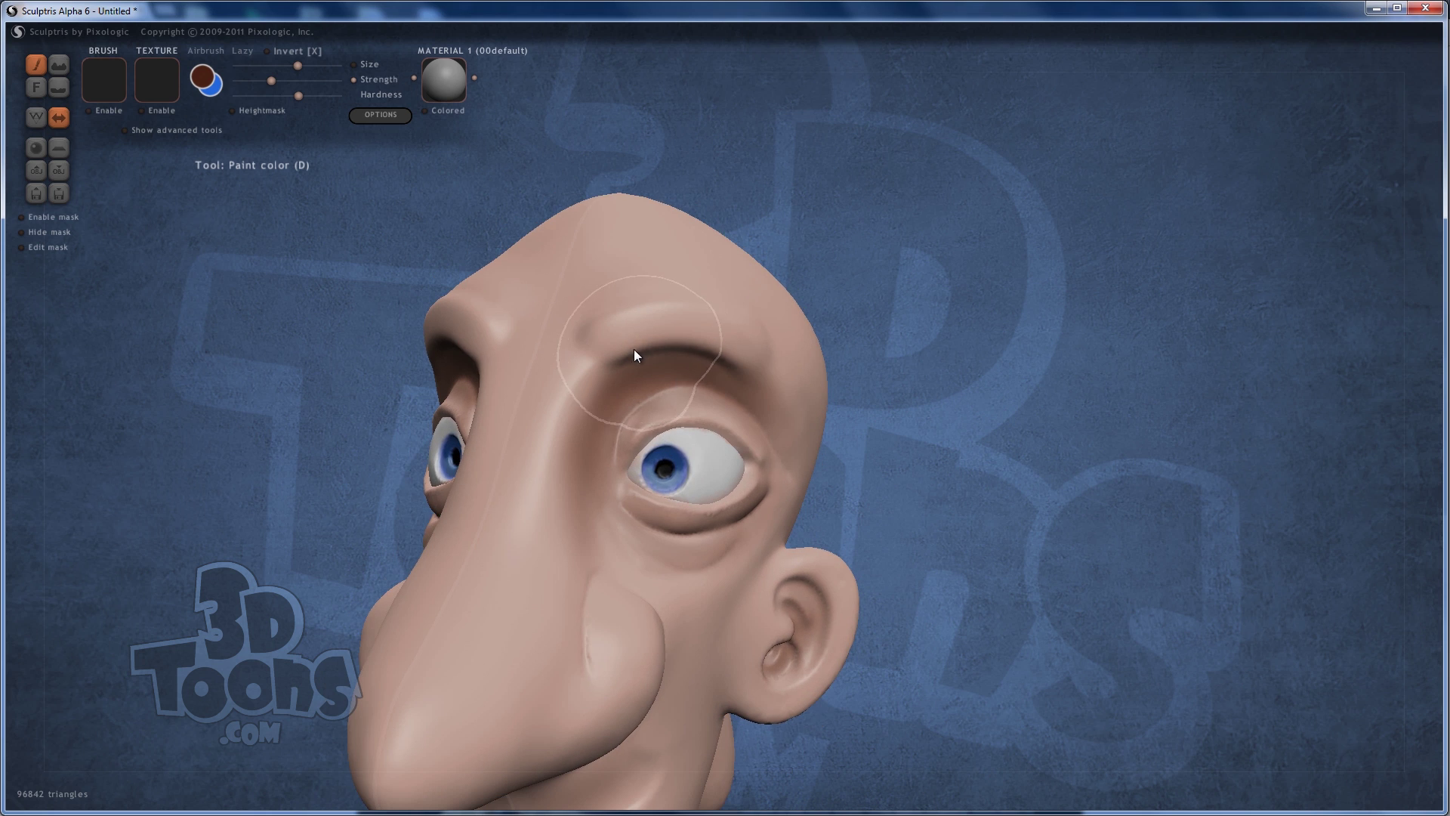
scroll(630, 339, down, 5)
mouse_move(615, 337)
mouse_down()
mouse_move(650, 323)
mouse_move(759, 341)
mouse_up()
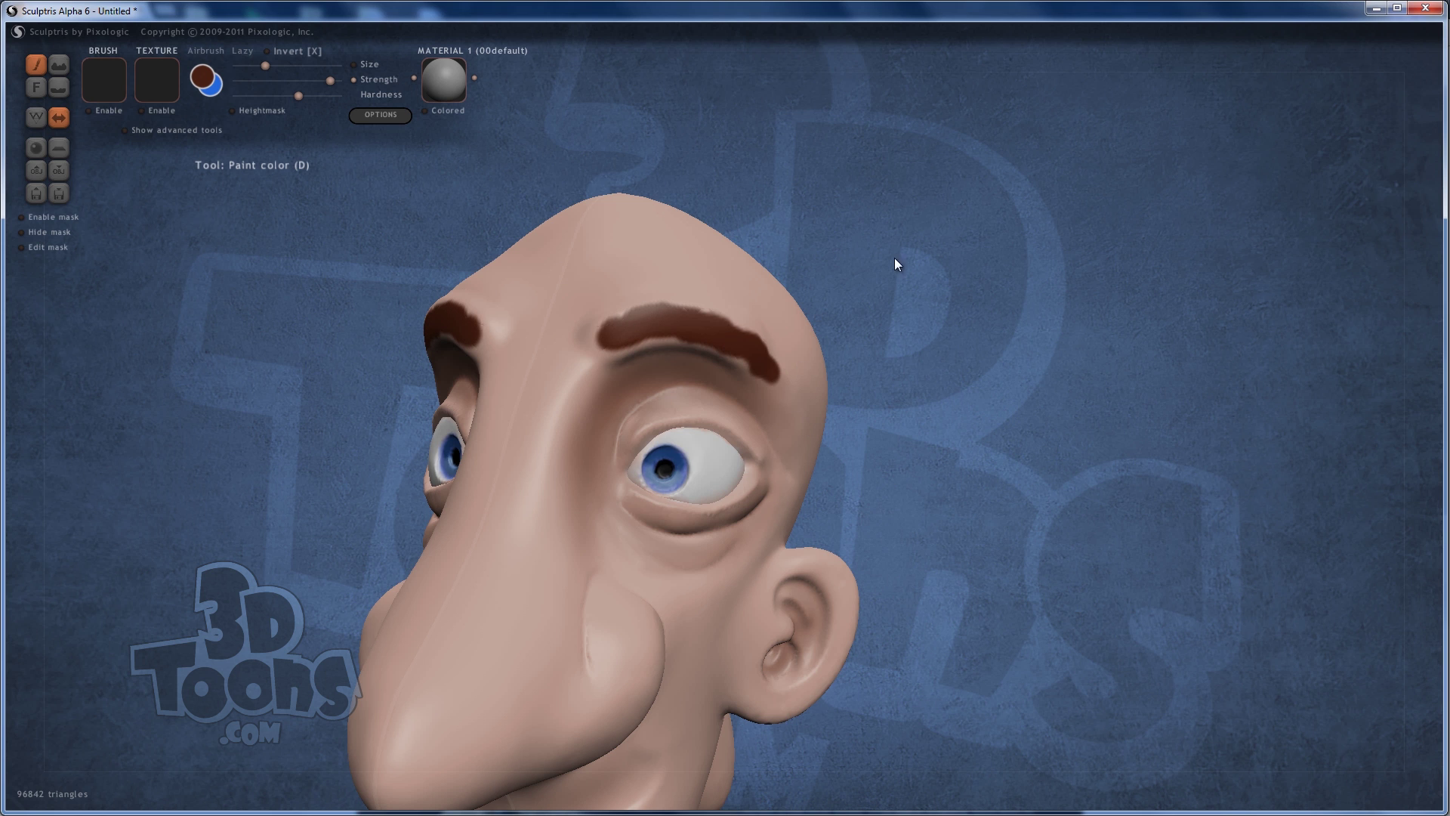
- Smooth the painted eyebrow's edges so the dark brown blends softly into the skin along the brow
mouse_move(894, 260)
mouse_down()
mouse_move(990, 272)
mouse_move(796, 272)
mouse_up()
mouse_move(614, 323)
shift+mouse_down()
mouse_move(603, 347)
mouse_move(680, 337)
mouse_move(746, 352)
mouse_move(711, 315)
shift+mouse_up()
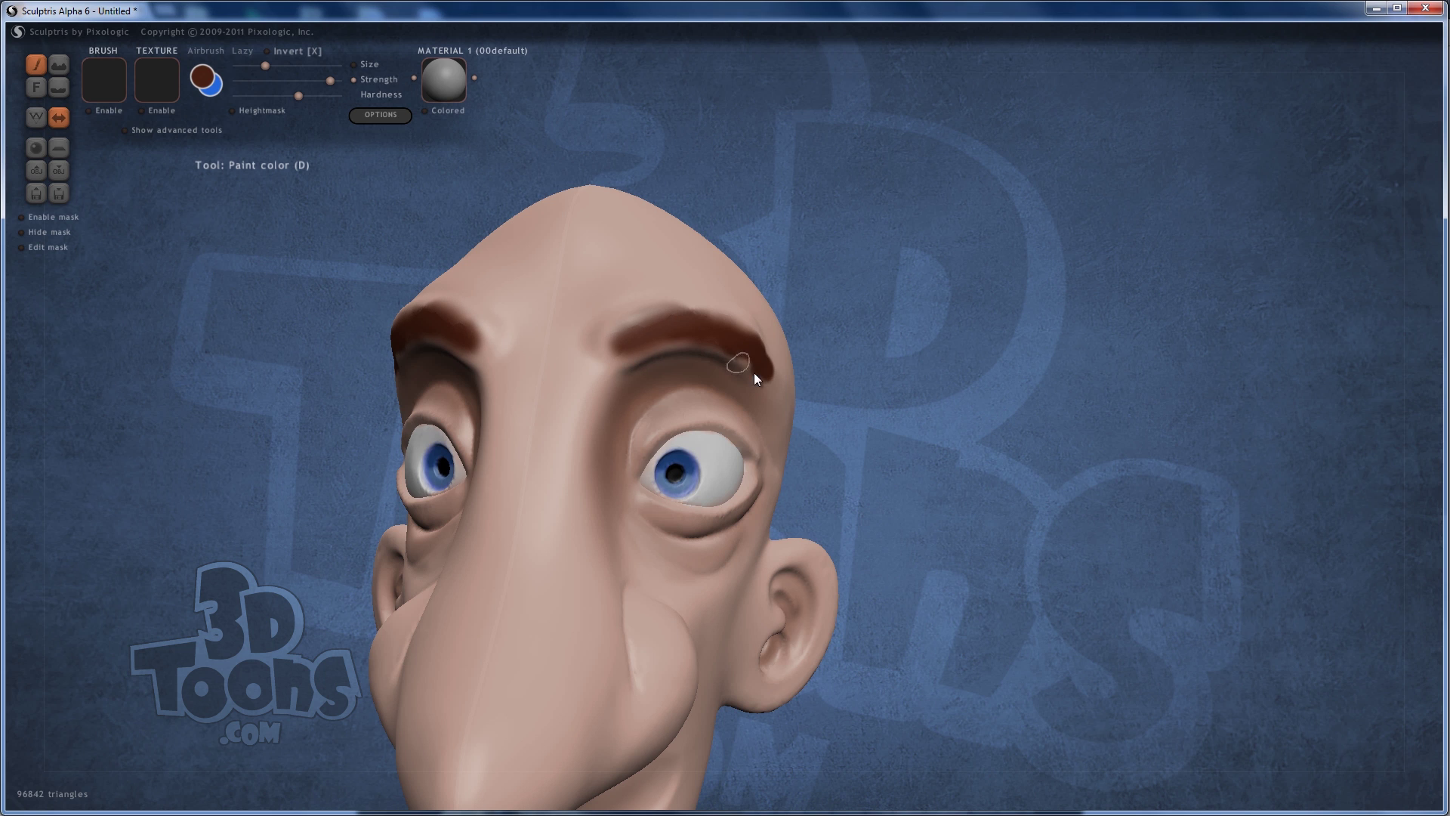
right_drag(715, 336, 757, 378)
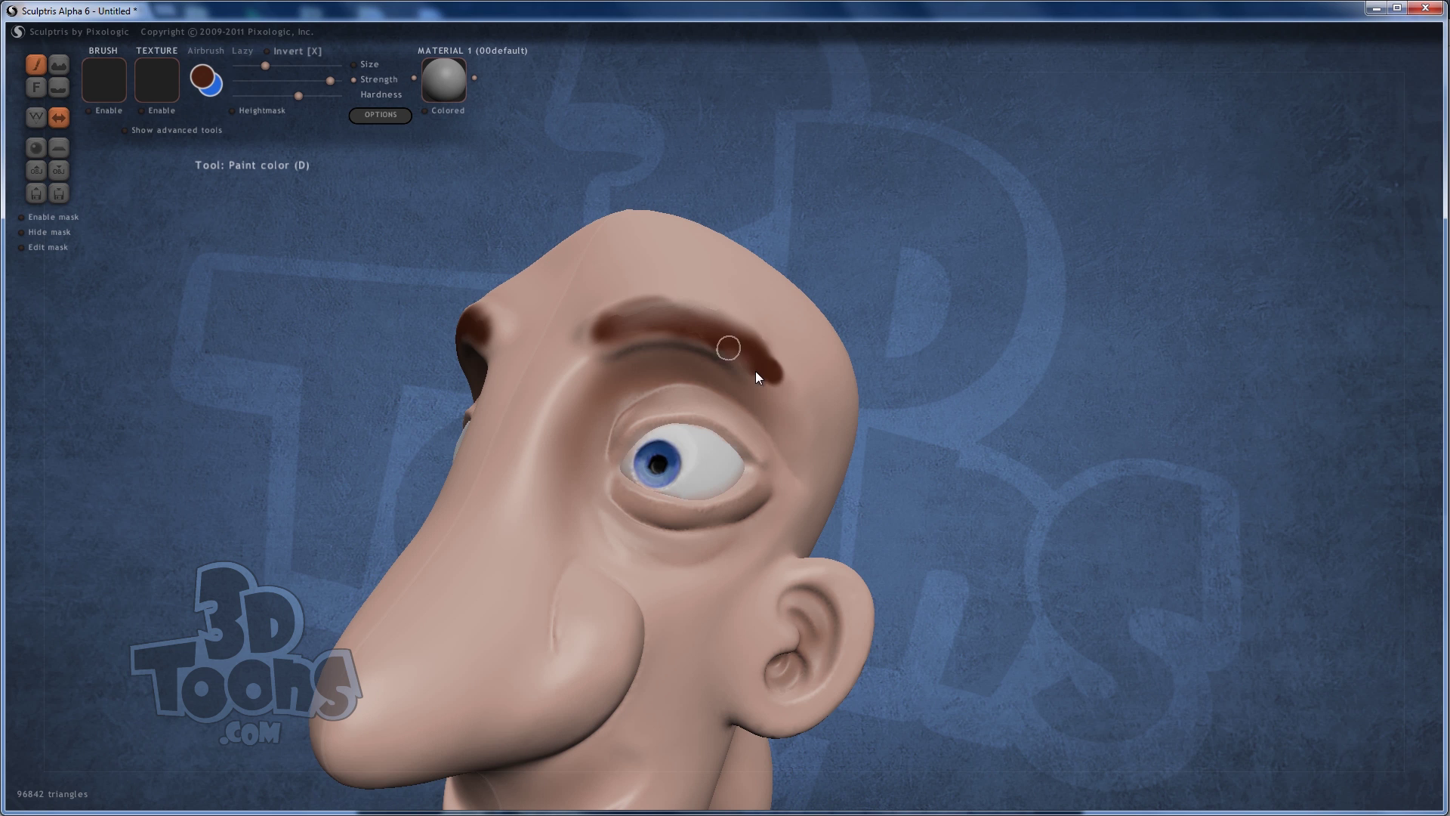
mouse_move(742, 366)
mouse_down()
mouse_move(640, 318)
mouse_move(613, 341)
mouse_move(718, 329)
mouse_up()
right_drag(717, 330, 723, 321)
scroll(705, 395, up, 5)
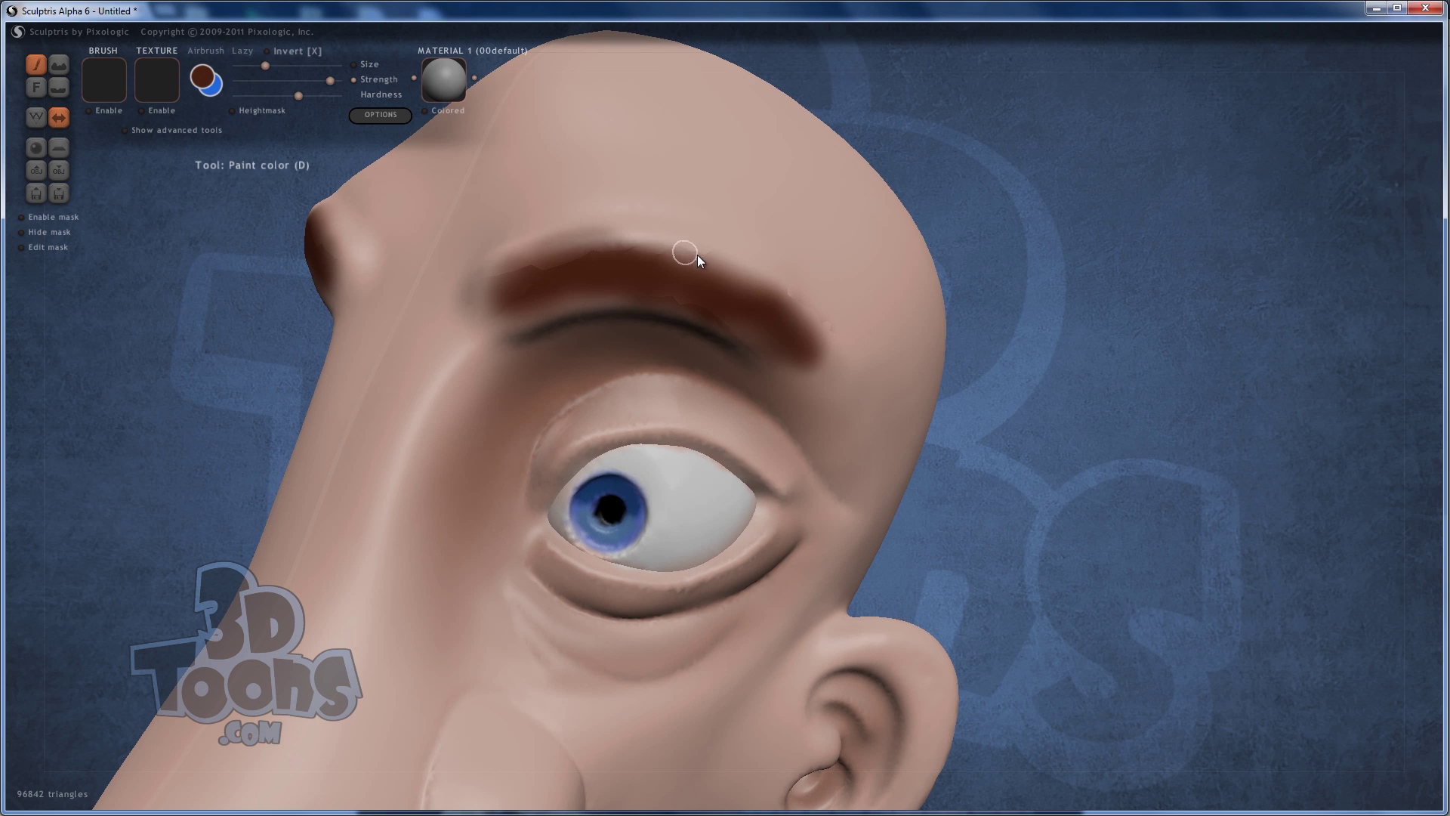
right_drag(705, 260, 692, 216)
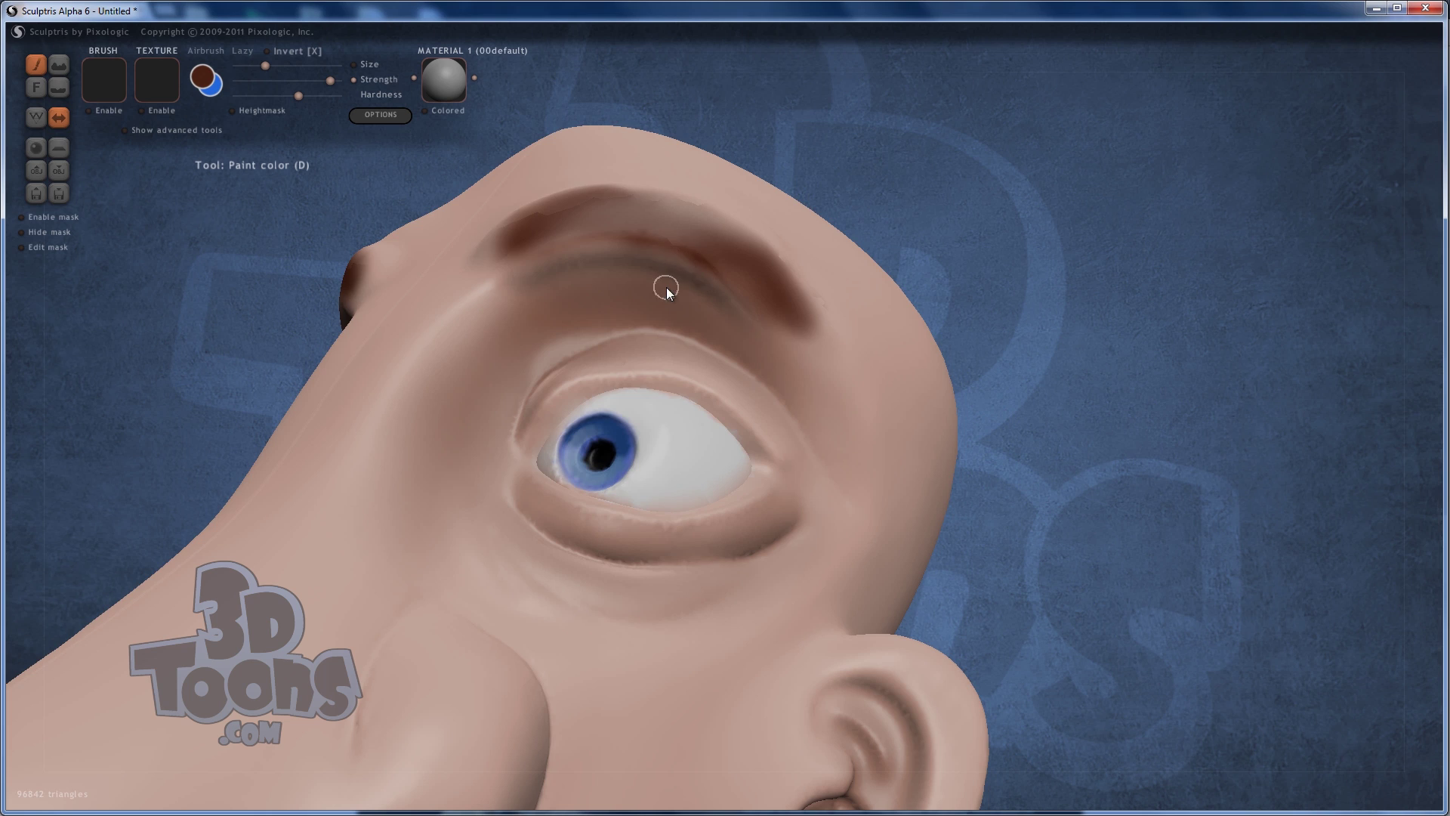
right_drag(666, 287, 533, 382)
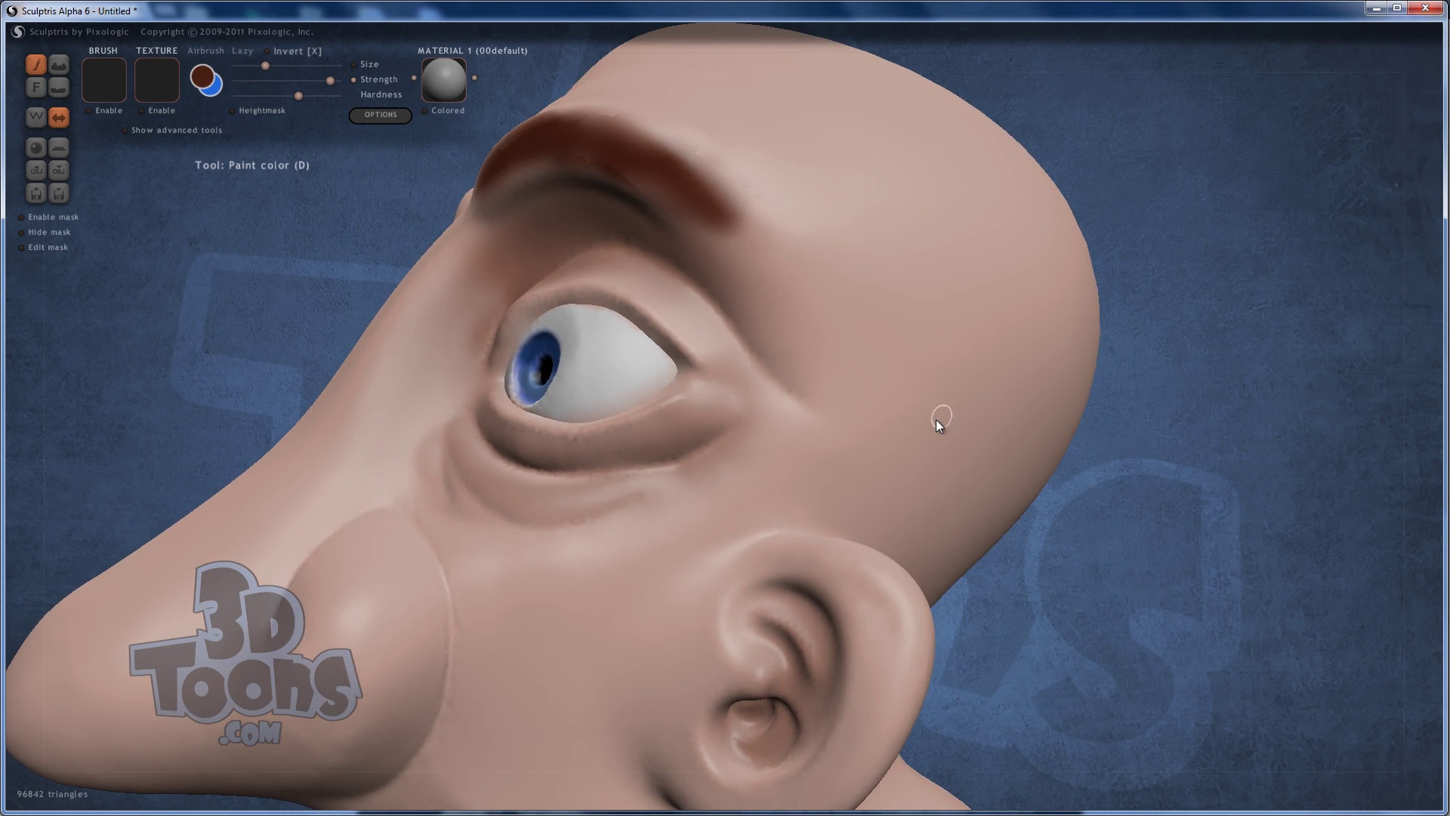
- Paint a dark brown hairline from above the ear, around behind it to the nape and up the back of the head
scroll(935, 419, down, 8)
right_drag(994, 285, 944, 312)
scroll(913, 298, up, 5)
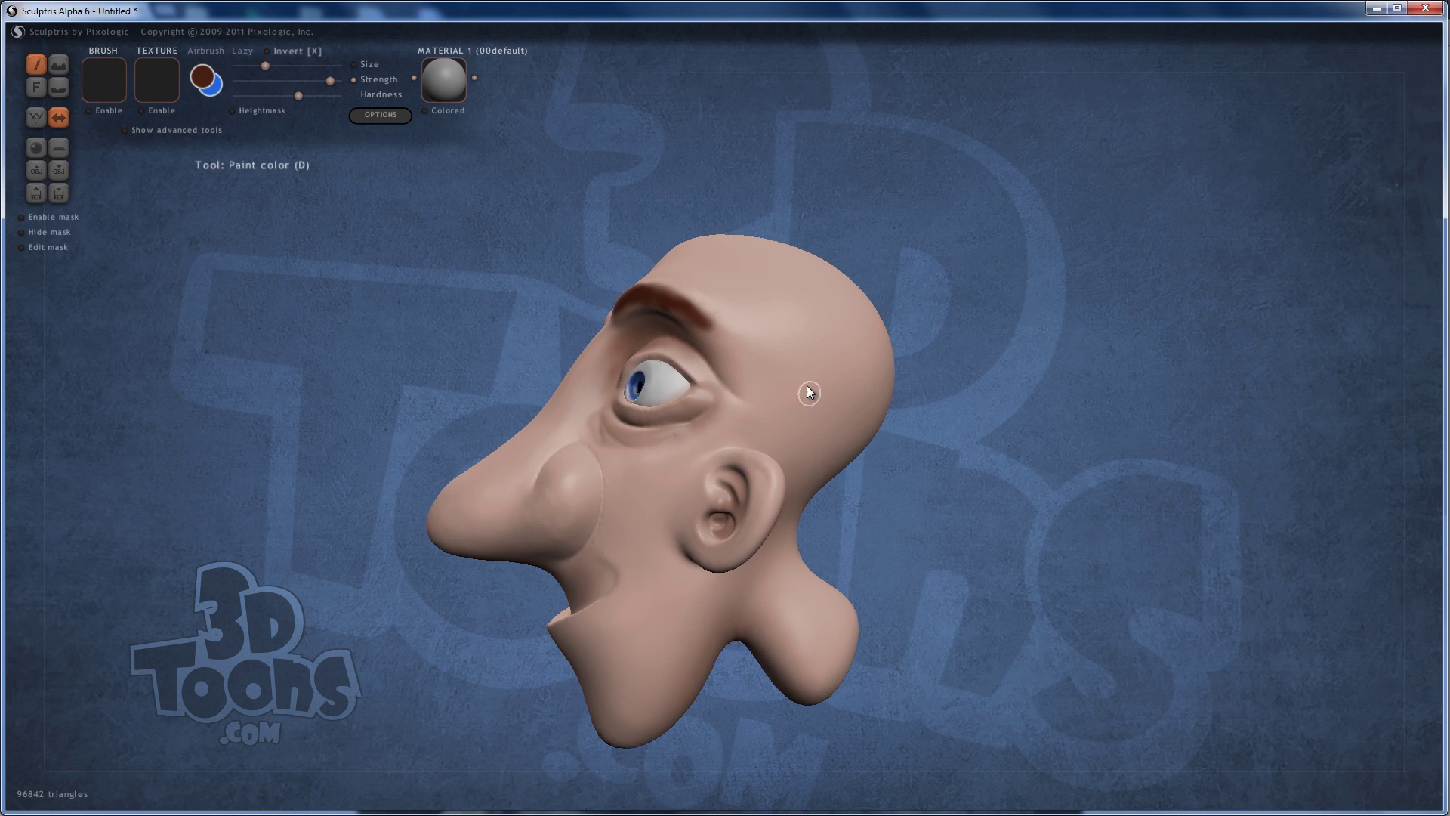
mouse_move(808, 407)
right_down()
mouse_move(745, 416)
mouse_move(741, 446)
right_up()
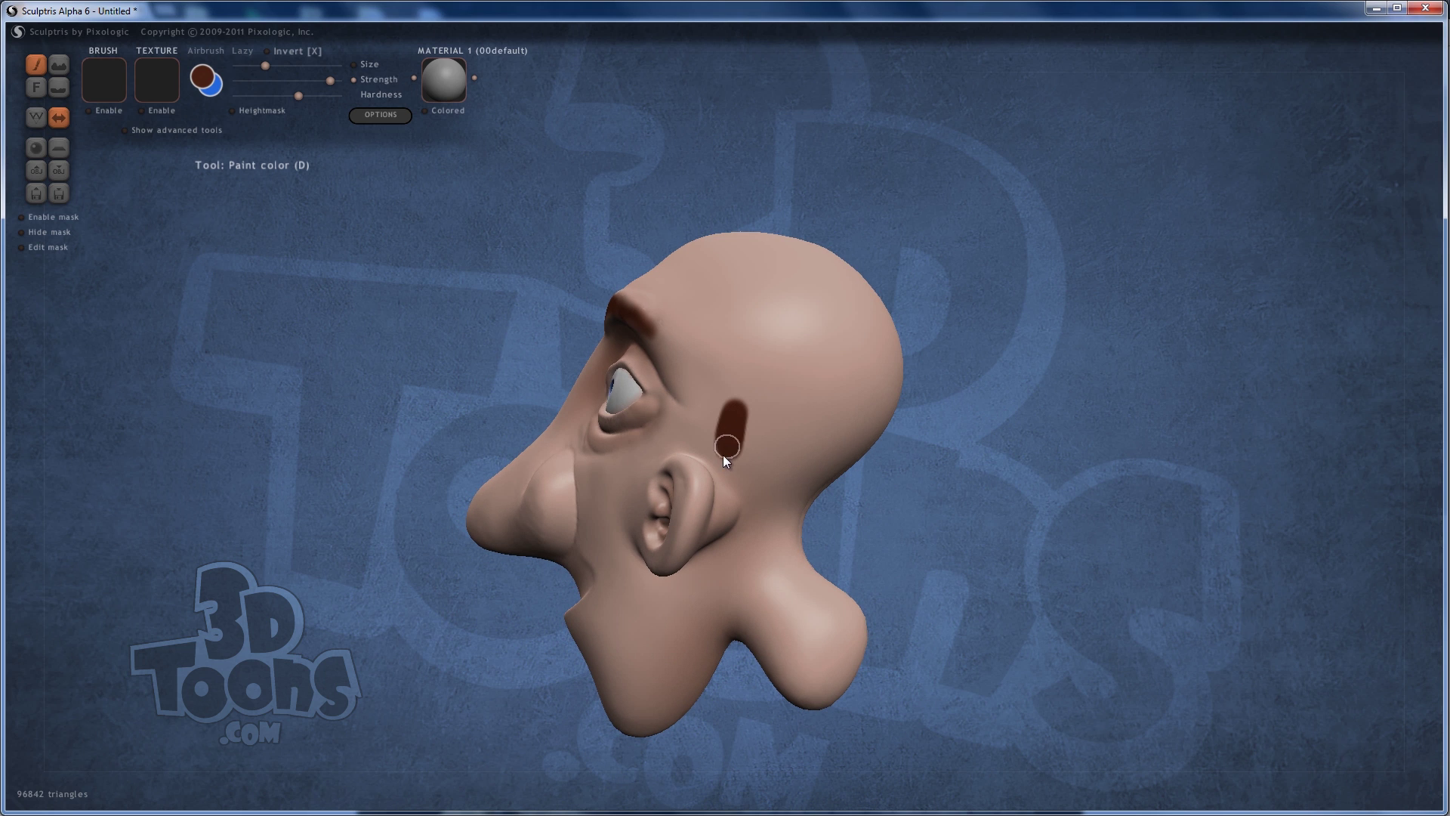
right_drag(781, 492, 710, 434)
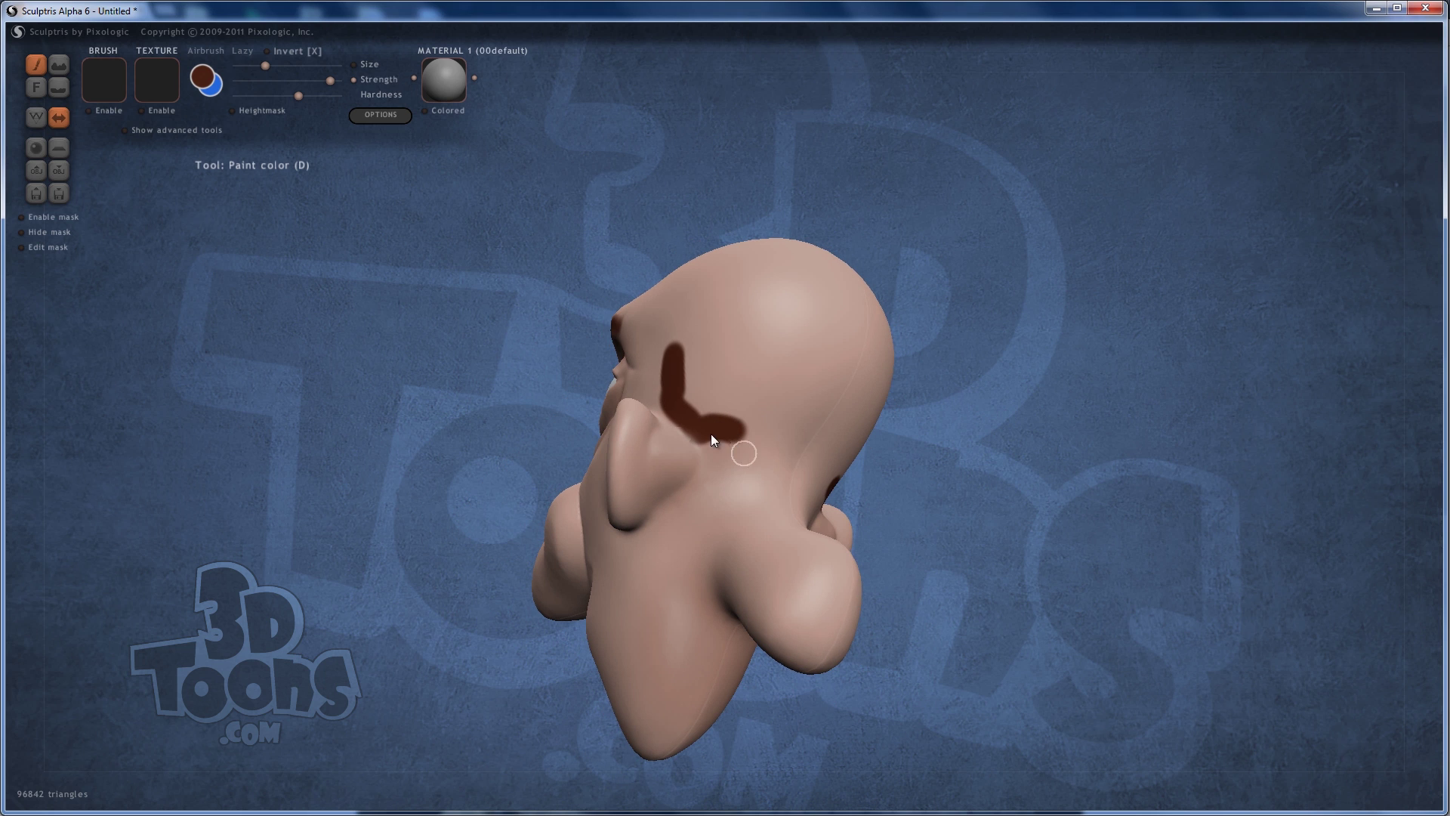
drag(744, 436, 798, 462)
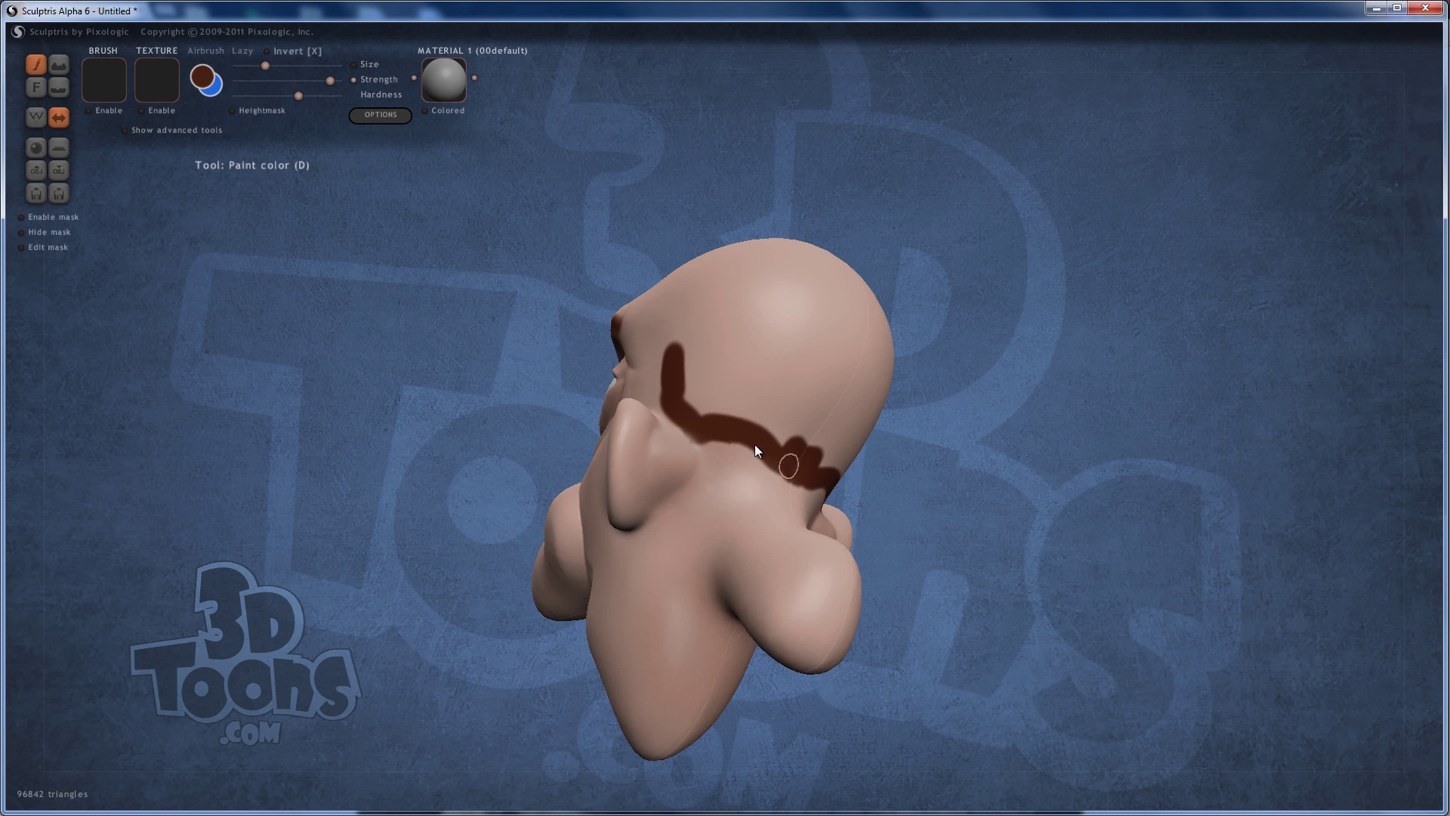
drag(687, 398, 797, 447)
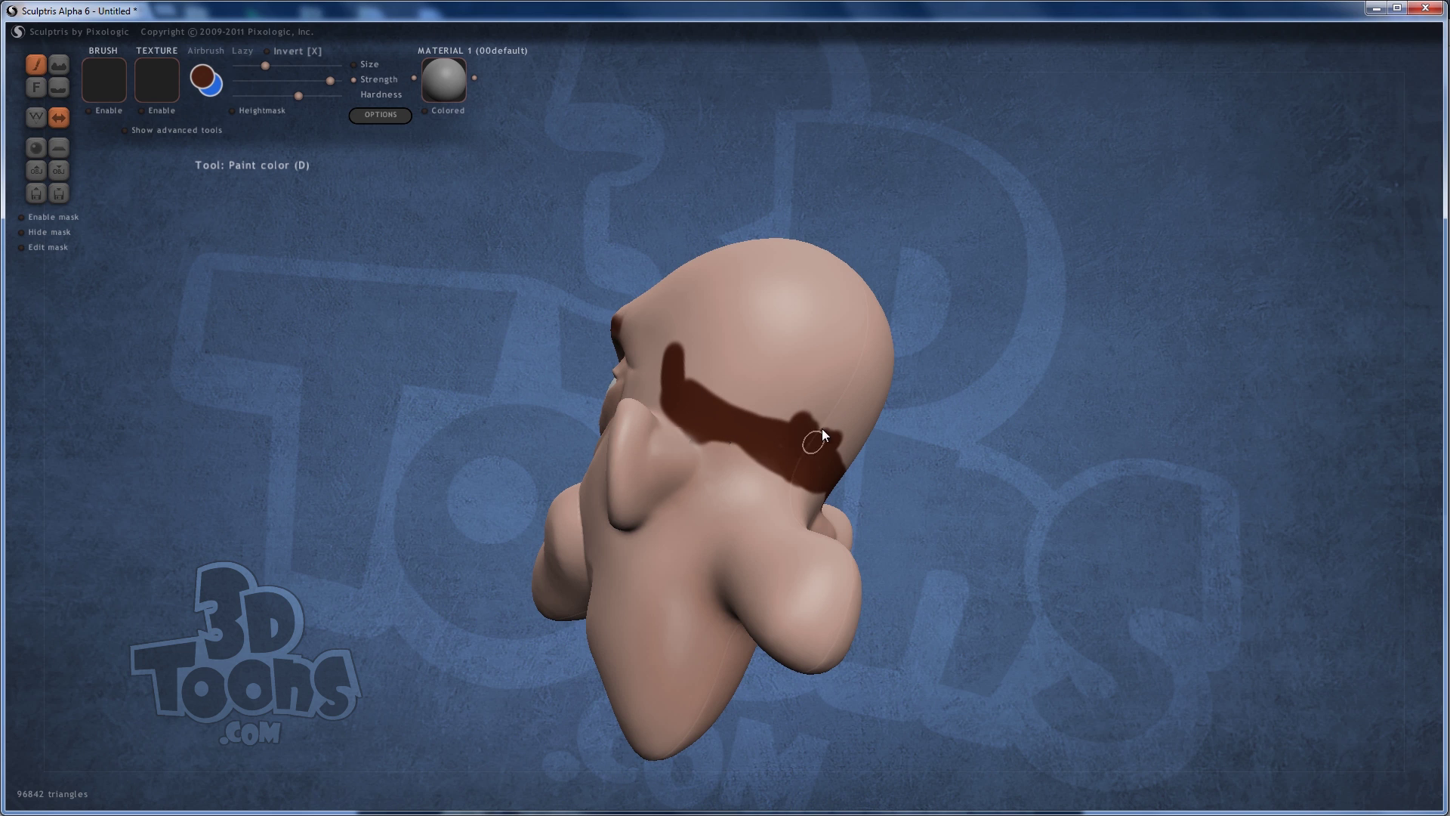
mouse_move(851, 329)
mouse_down()
mouse_move(803, 398)
mouse_move(858, 347)
mouse_up()
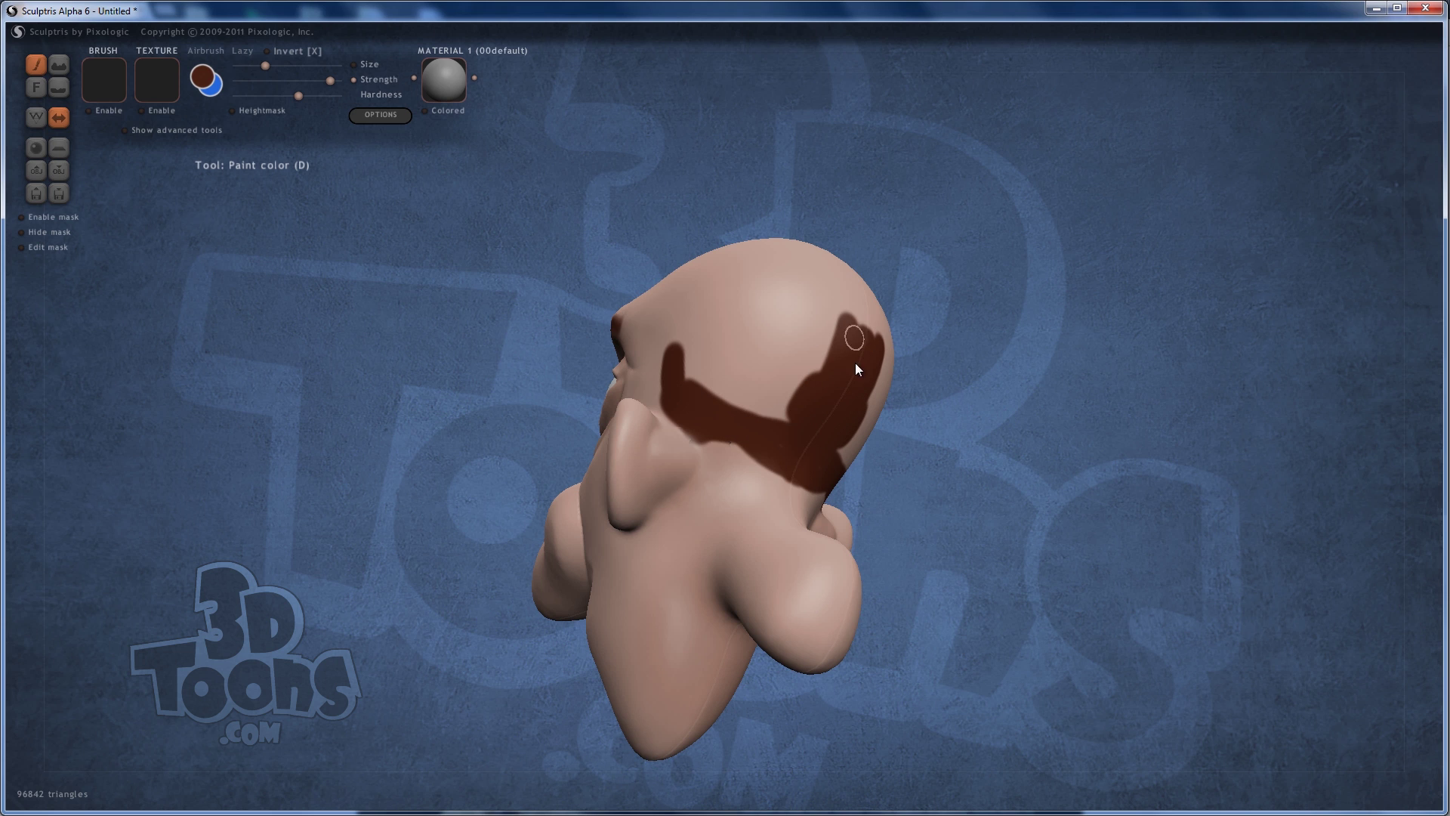
- Enlarge the brush slightly and fill the back and side of the head with dark brown hair up to the crown
right_drag(810, 364, 800, 375)
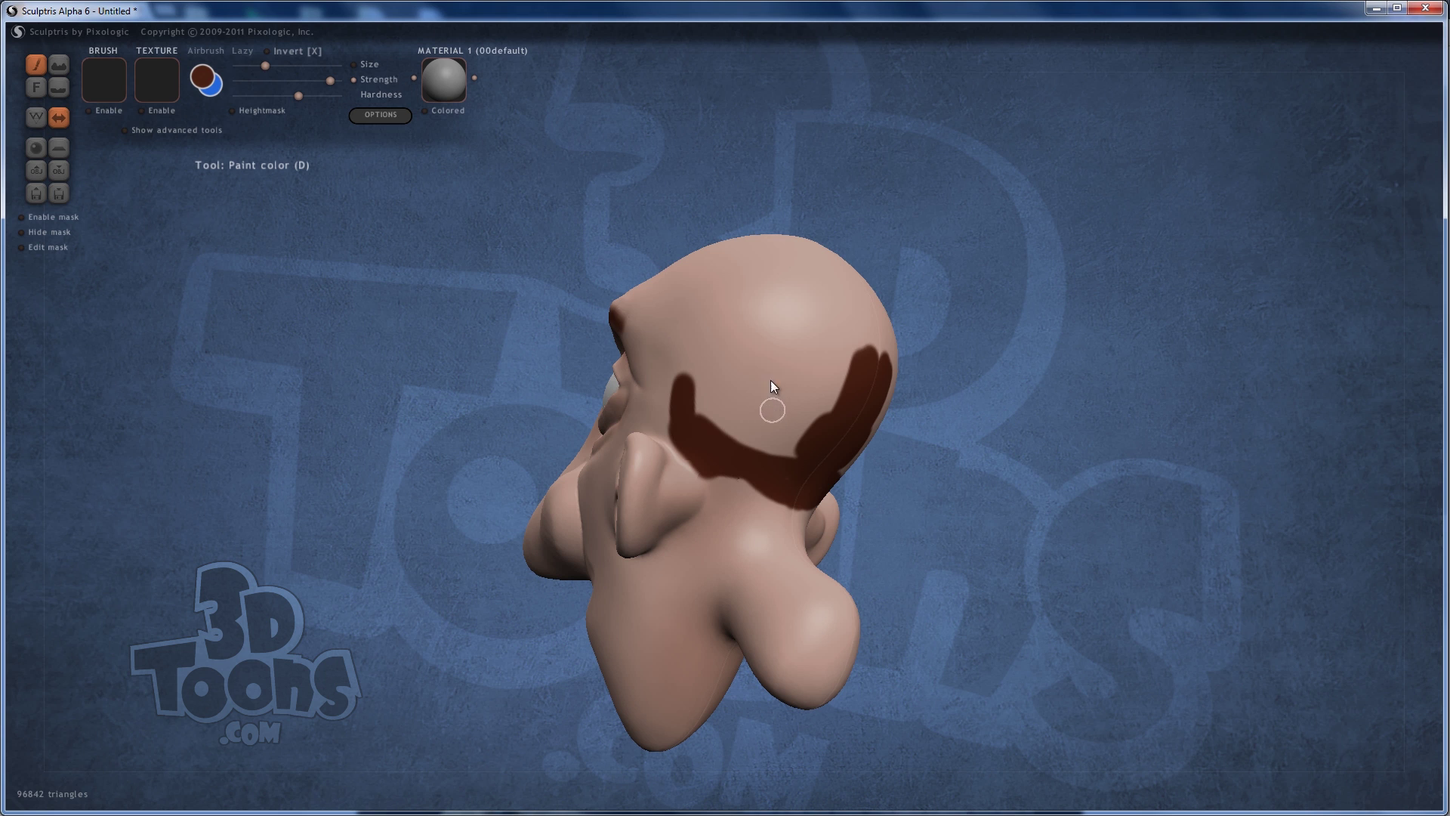
scroll(762, 370, up, 3)
mouse_move(705, 418)
mouse_down()
mouse_move(820, 447)
mouse_move(827, 364)
mouse_move(796, 388)
mouse_move(752, 357)
mouse_up()
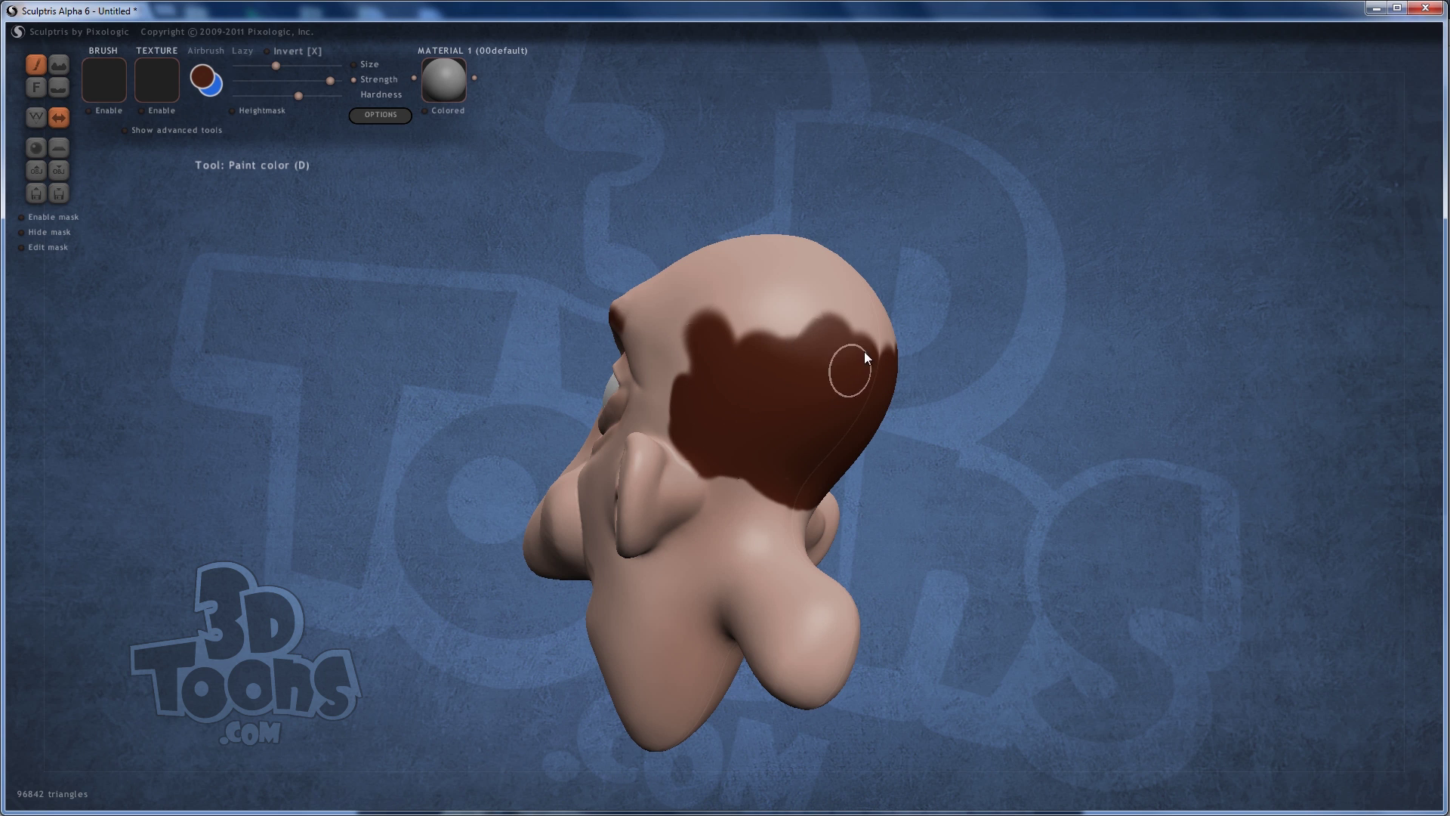
mouse_move(828, 320)
right_down()
mouse_move(927, 366)
mouse_move(803, 393)
right_up()
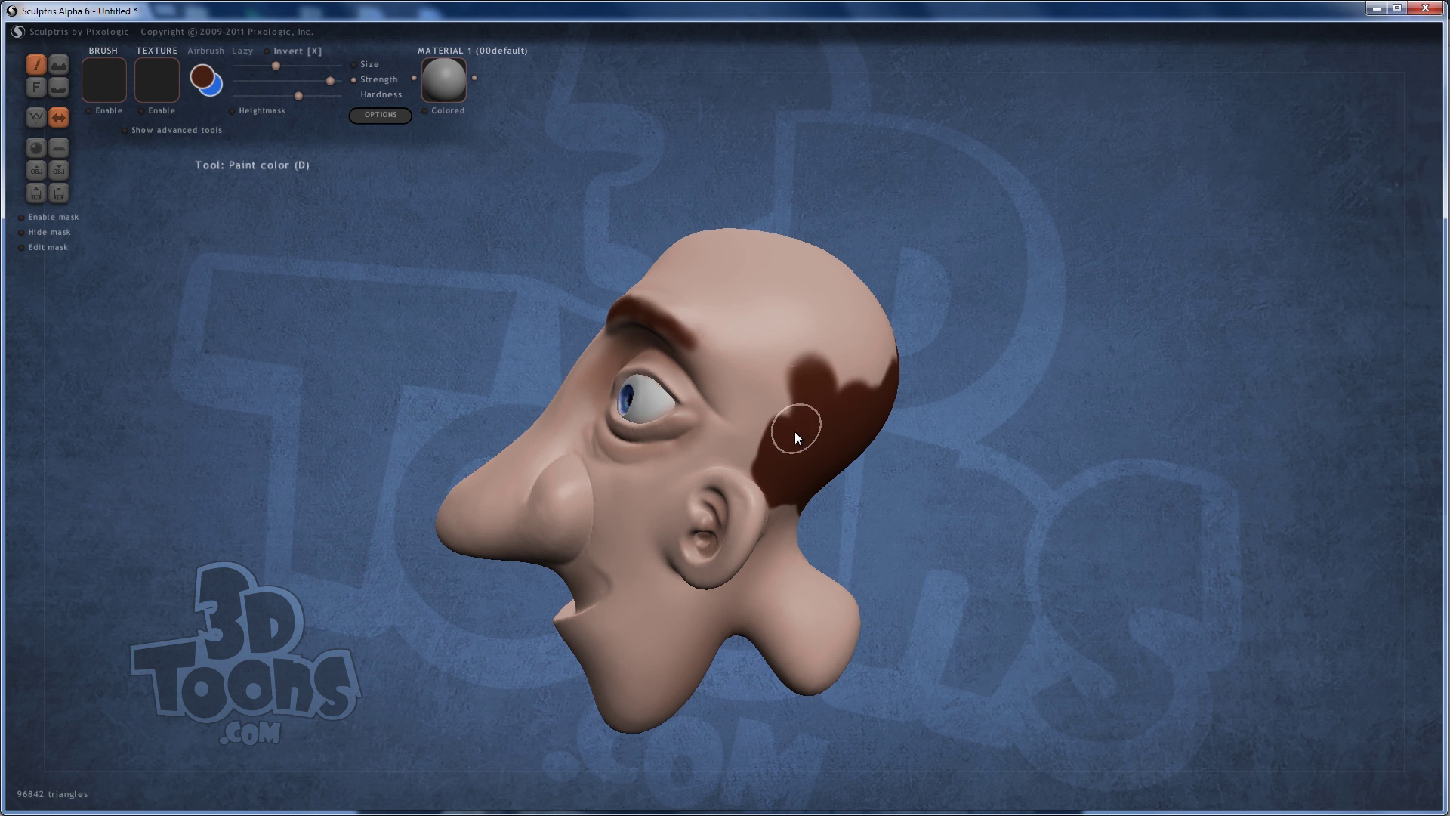
mouse_move(809, 386)
mouse_down()
mouse_move(827, 365)
mouse_move(842, 382)
mouse_up()
right_drag(841, 383, 831, 383)
mouse_move(831, 383)
mouse_down()
mouse_move(805, 375)
mouse_move(865, 365)
mouse_up()
right_drag(865, 366, 752, 399)
drag(850, 393, 708, 401)
mouse_move(673, 394)
right_down()
mouse_move(863, 401)
mouse_move(792, 396)
right_up()
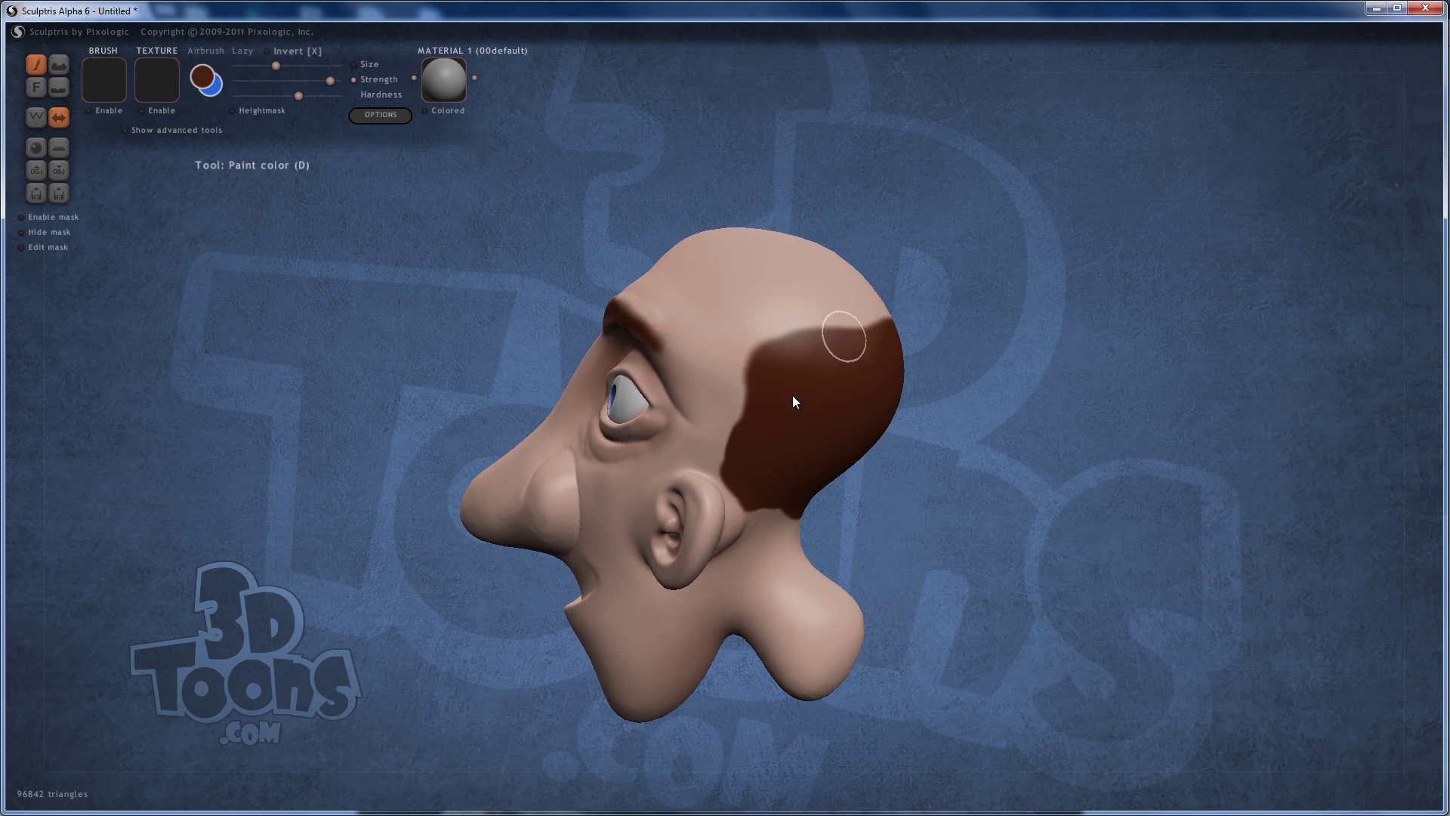
- Even out the front and upper edges of the painted hair and fill it in behind the ear towards the nape
drag(762, 441, 803, 367)
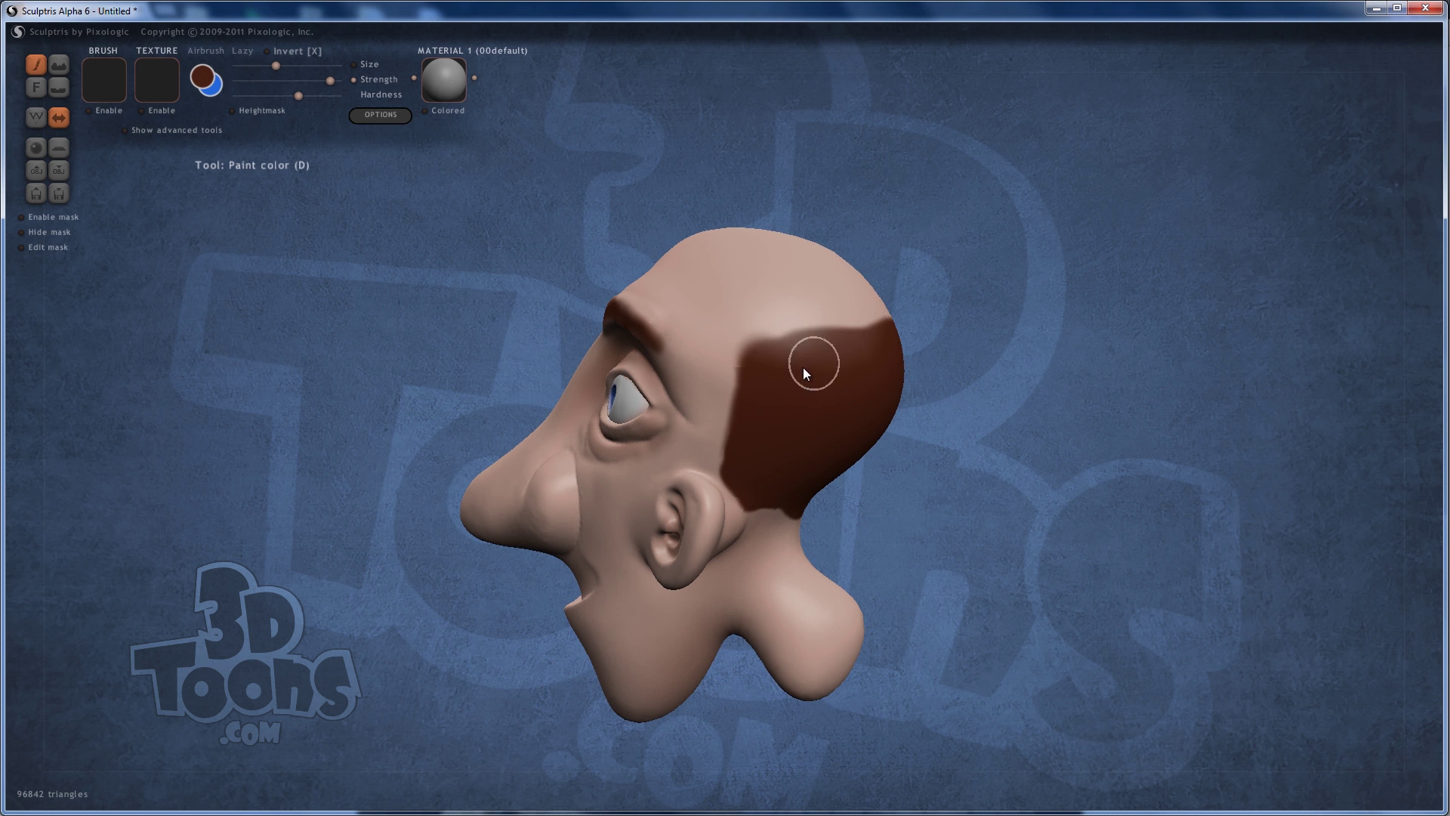
right_drag(804, 367, 759, 375)
mouse_move(759, 374)
mouse_down()
mouse_move(789, 380)
mouse_move(731, 377)
mouse_up()
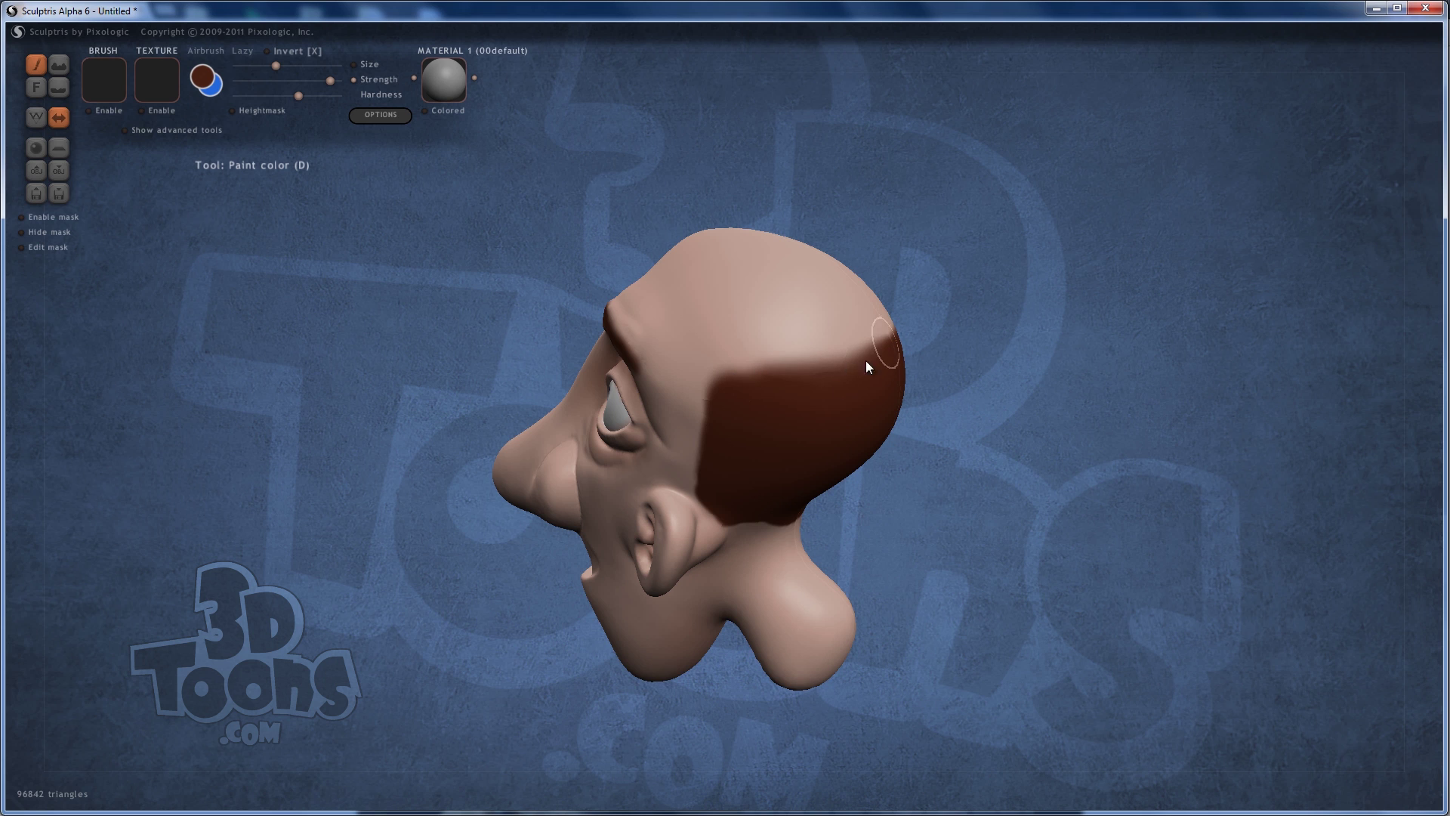
right_drag(821, 379, 819, 330)
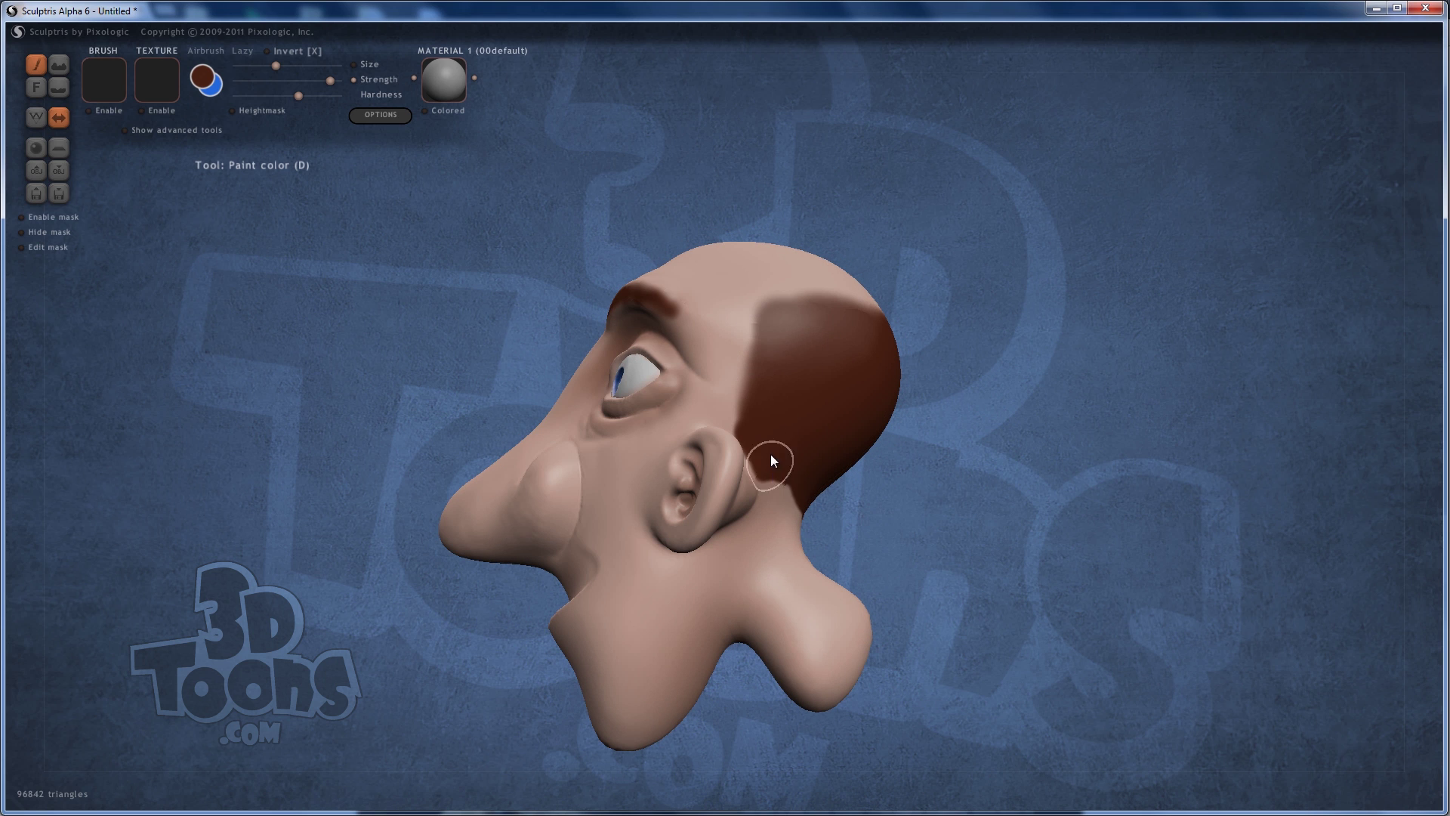
right_drag(808, 487, 752, 436)
drag(797, 465, 764, 442)
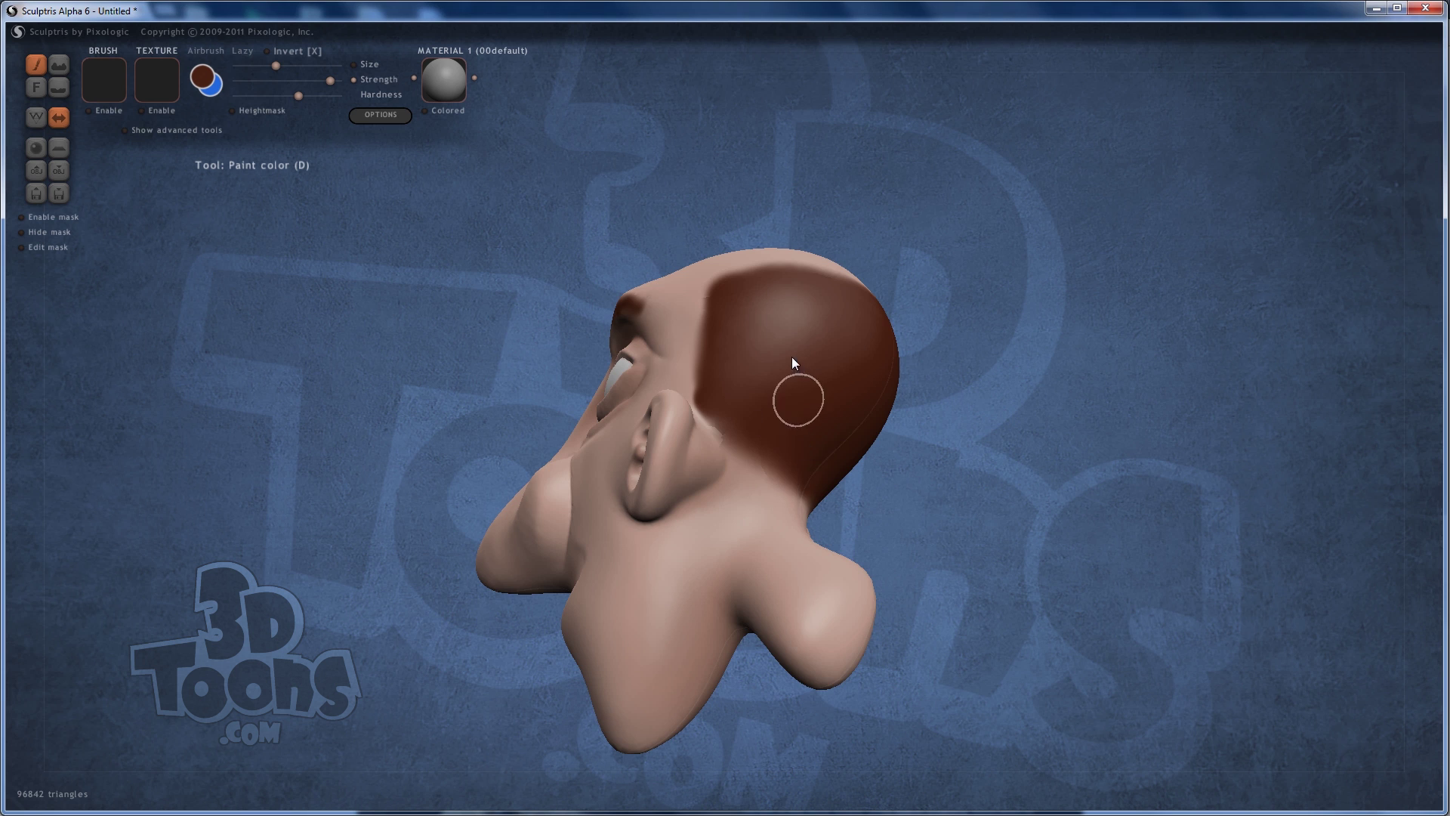
- Set the paint colour to a muted pink for tinting the nose
right_drag(793, 394, 914, 397)
scroll(944, 410, down, 5)
right_drag(1020, 361, 919, 352)
scroll(946, 377, up, 3)
right_drag(914, 275, 682, 408)
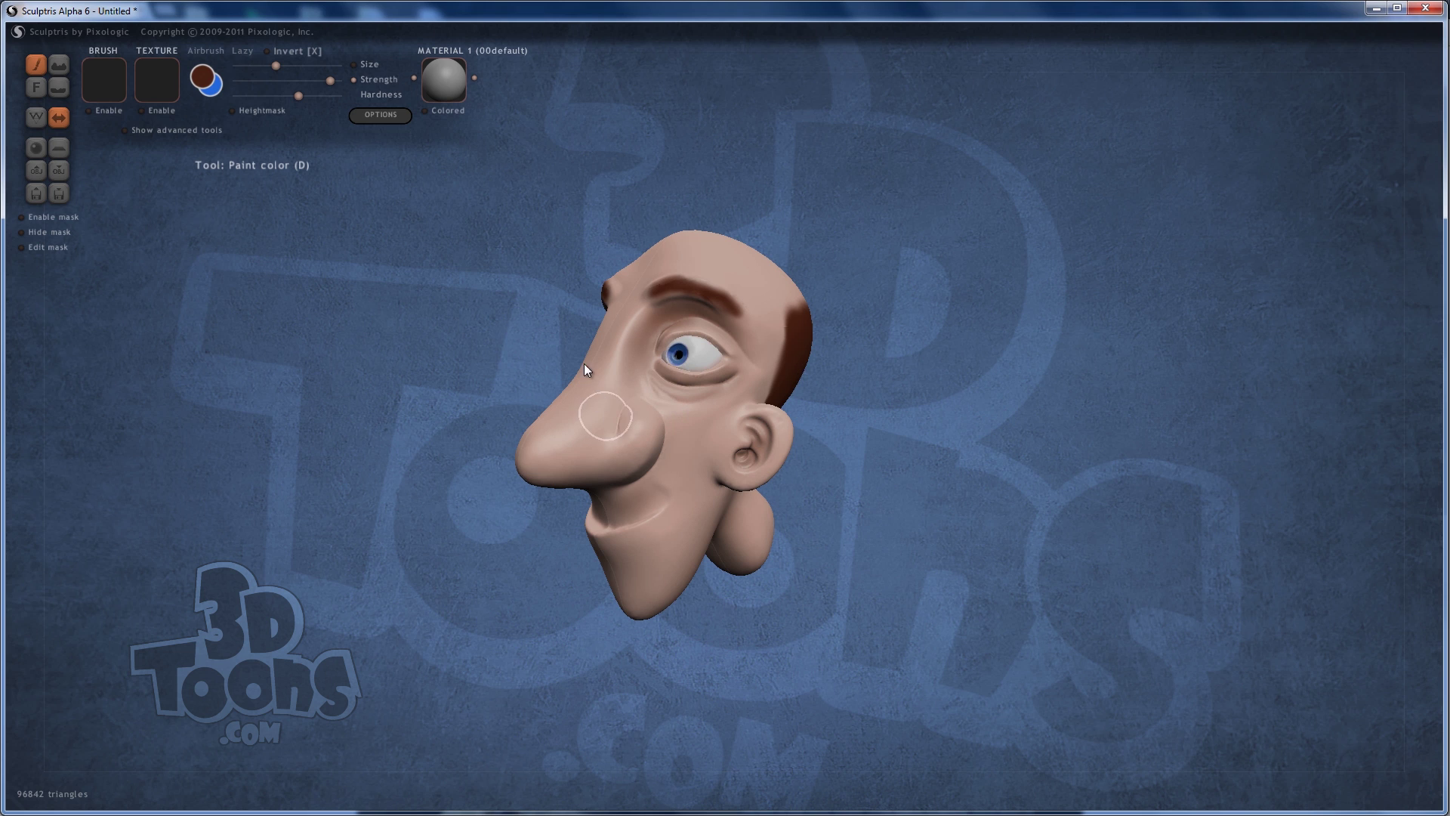
click(202, 76)
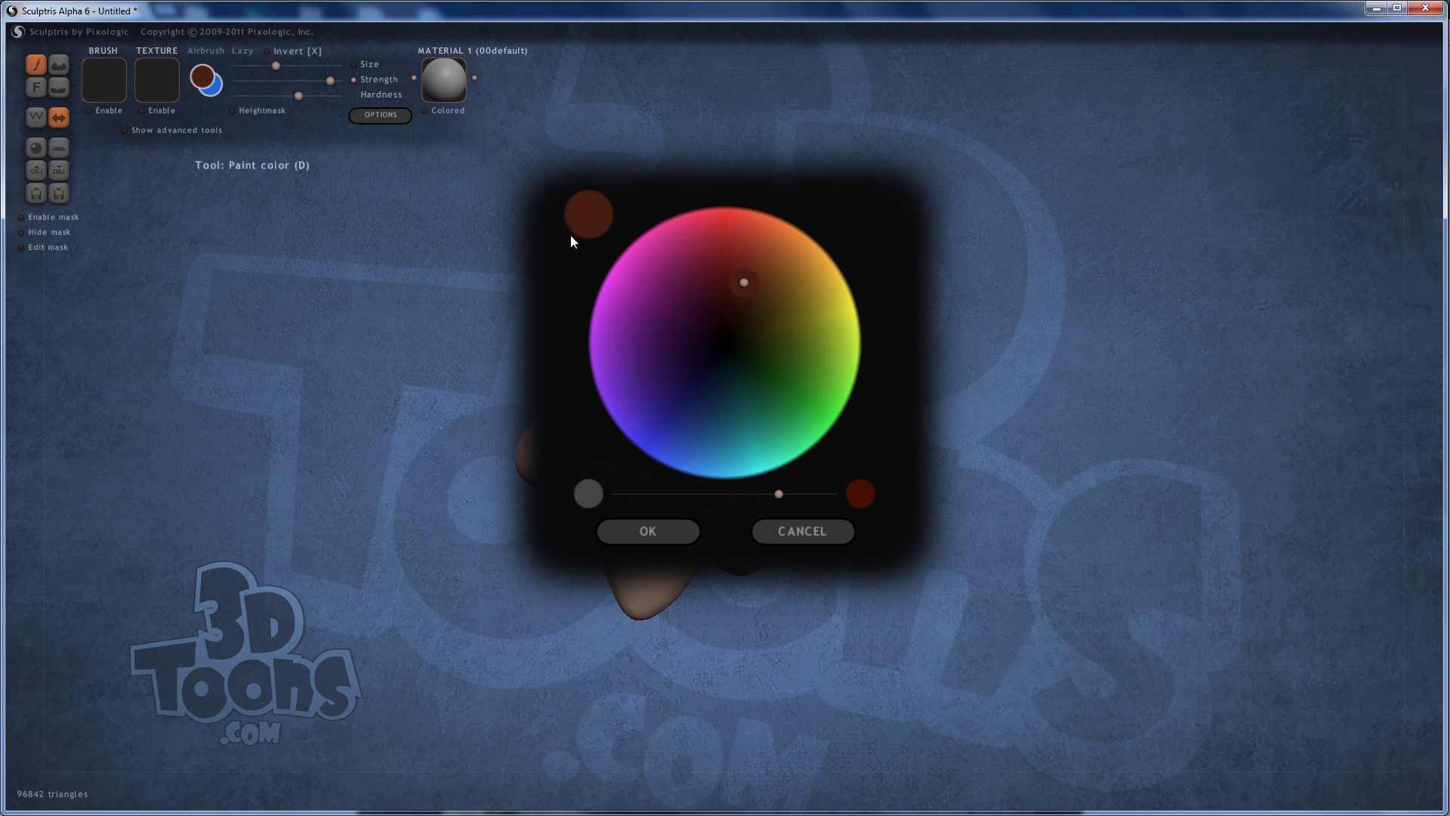
click(700, 245)
drag(773, 490, 688, 497)
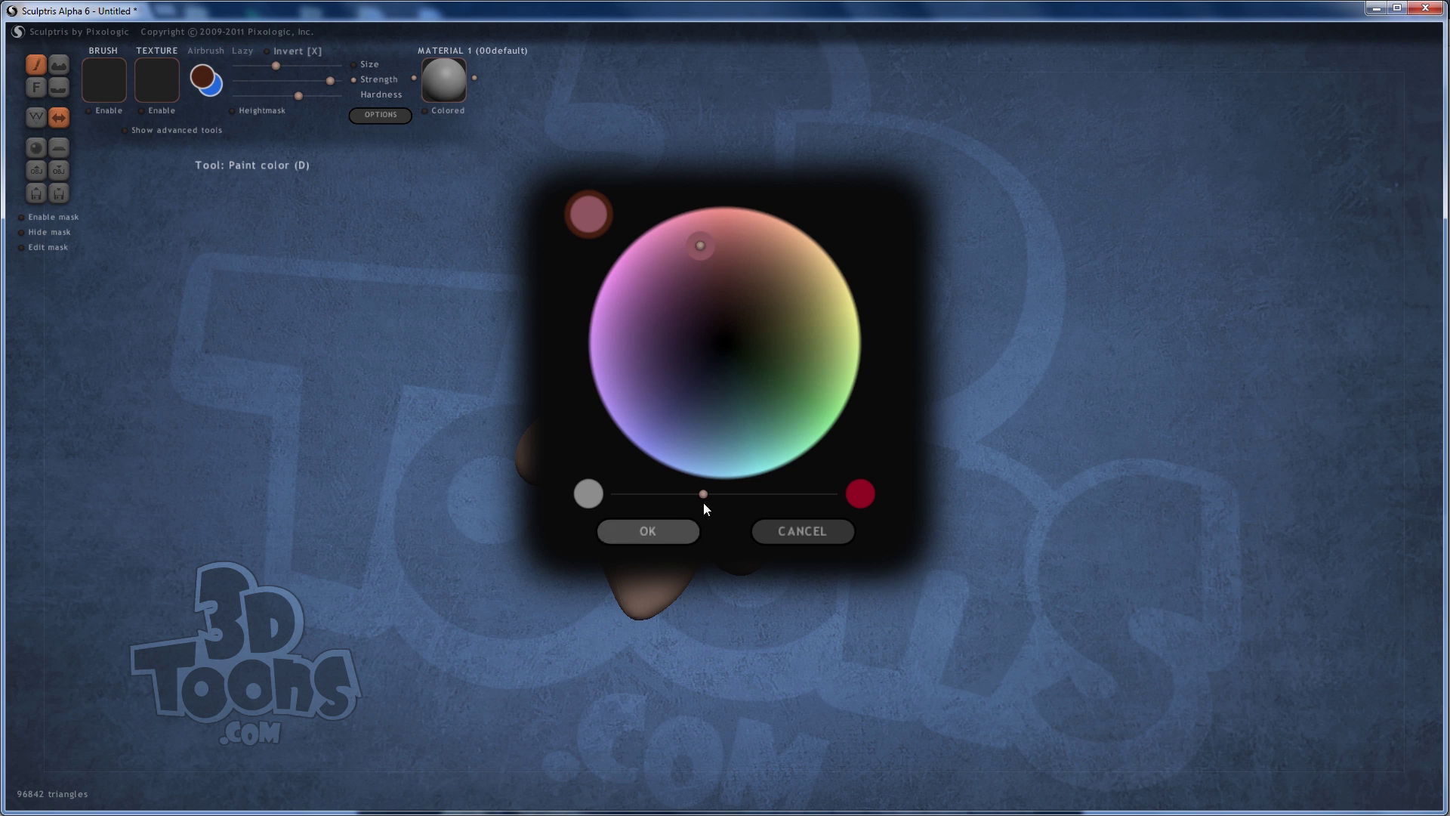
click(681, 532)
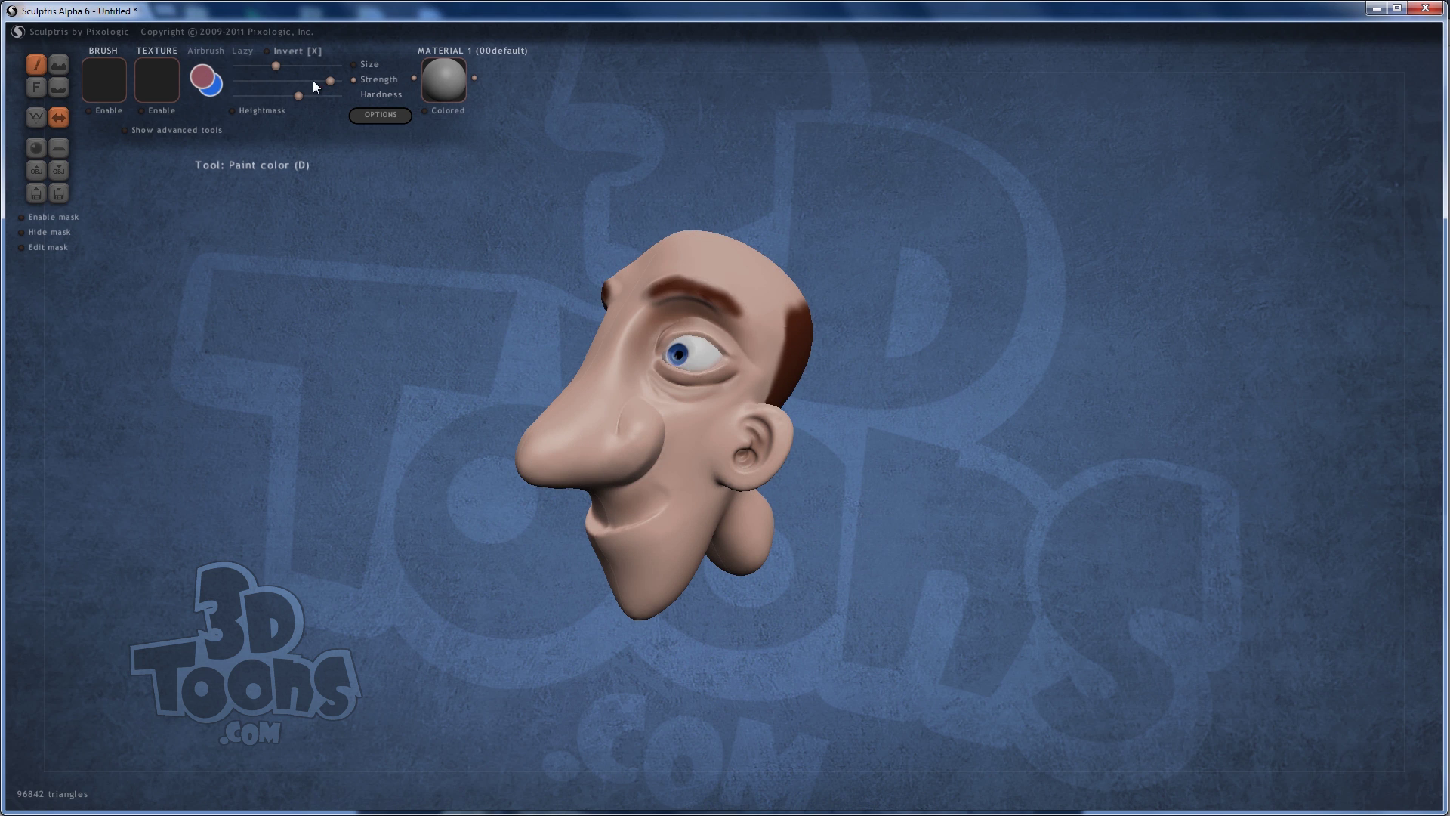
- Enlarge the brush, lower its strength and tint the nose tip, bridge and nostril with the muted pink
shift+scroll(558, 459, up, 3)
shift+scroll(561, 465, down, 1)
mouse_move(560, 465)
mouse_down()
mouse_move(545, 442)
mouse_move(554, 406)
mouse_move(559, 447)
mouse_up()
right_drag(558, 447, 564, 450)
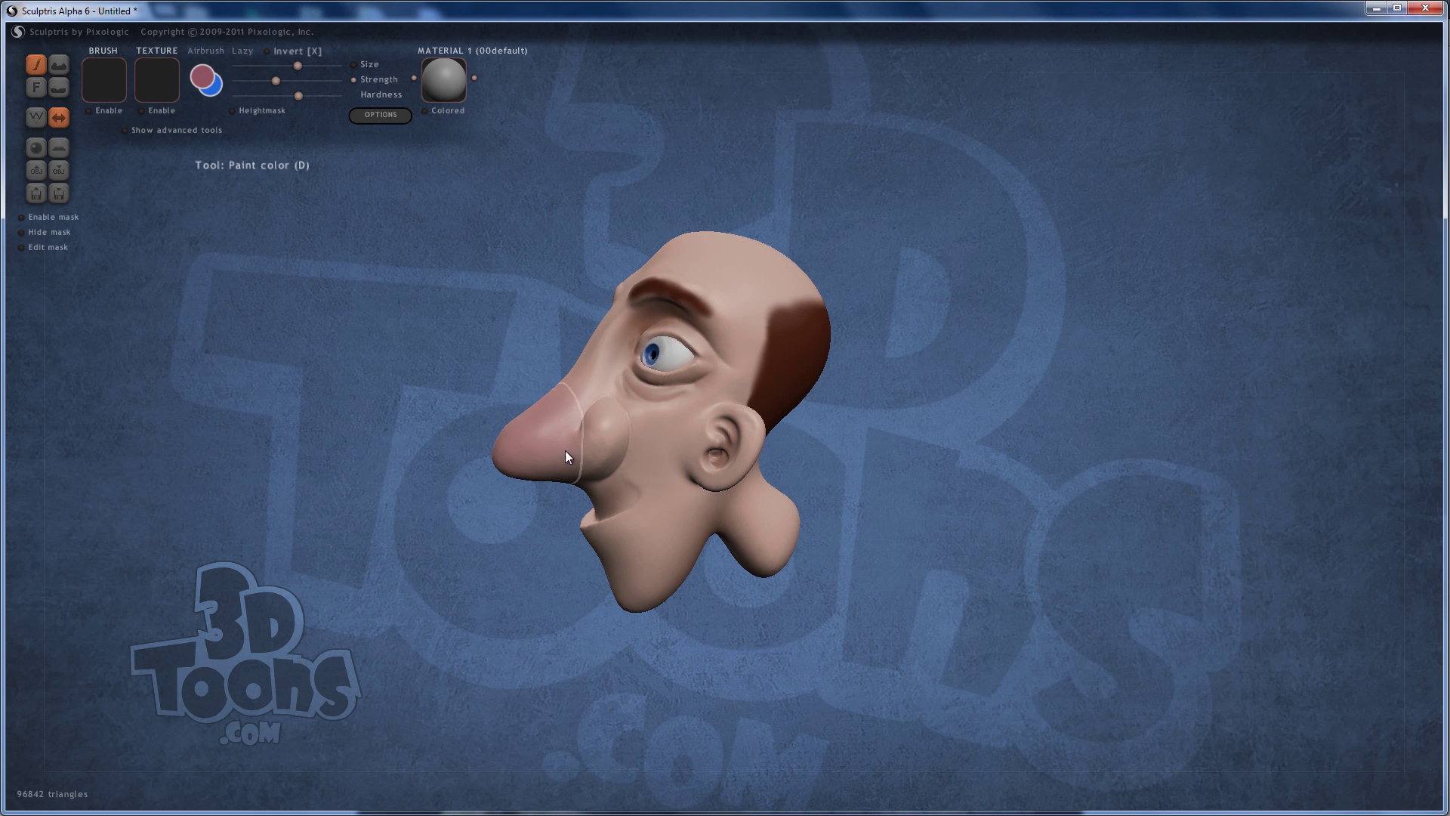
shift+scroll(580, 443, down, 2)
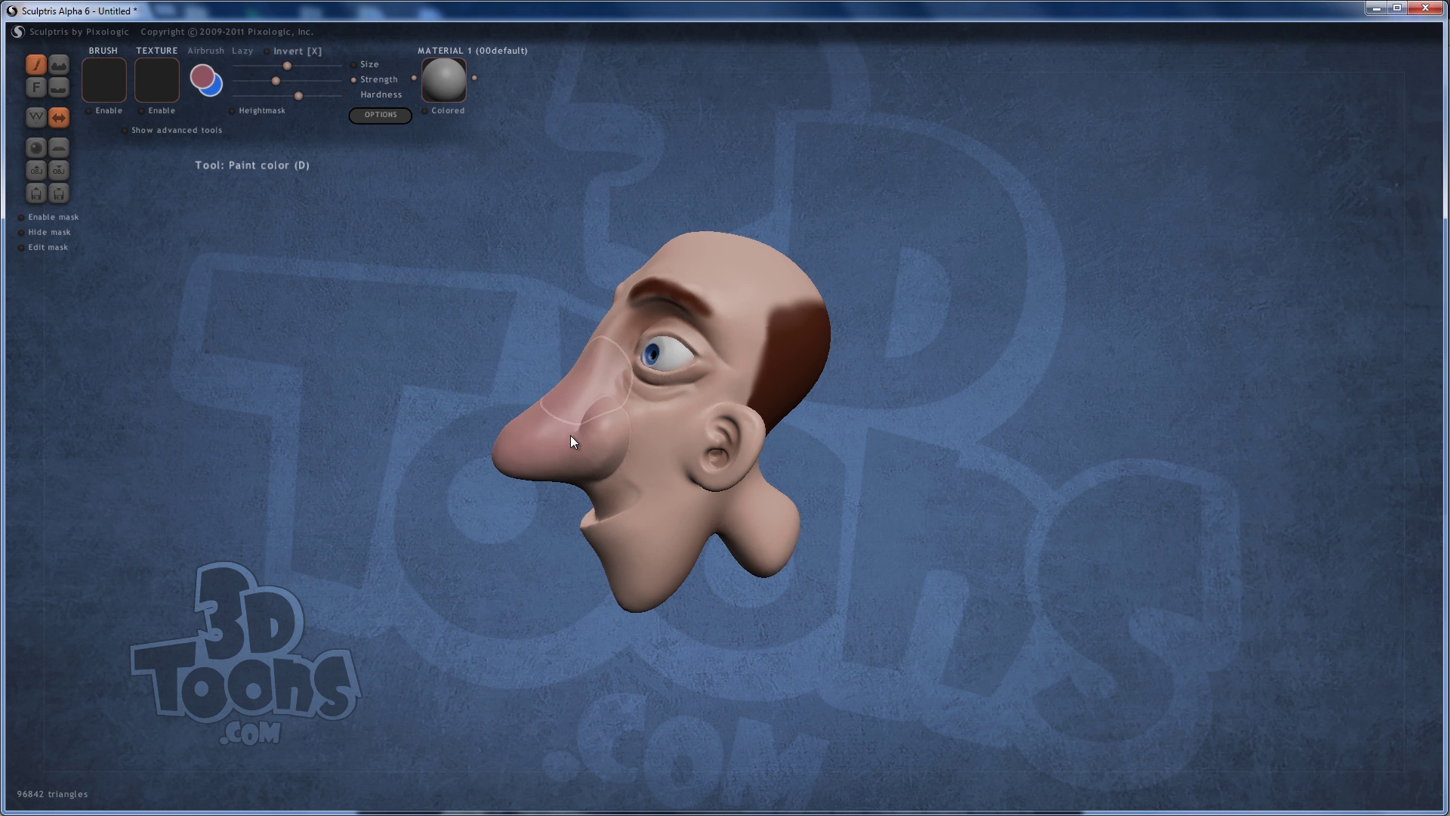
mouse_move(596, 452)
right_down()
mouse_move(647, 440)
mouse_move(663, 414)
mouse_move(555, 441)
right_up()
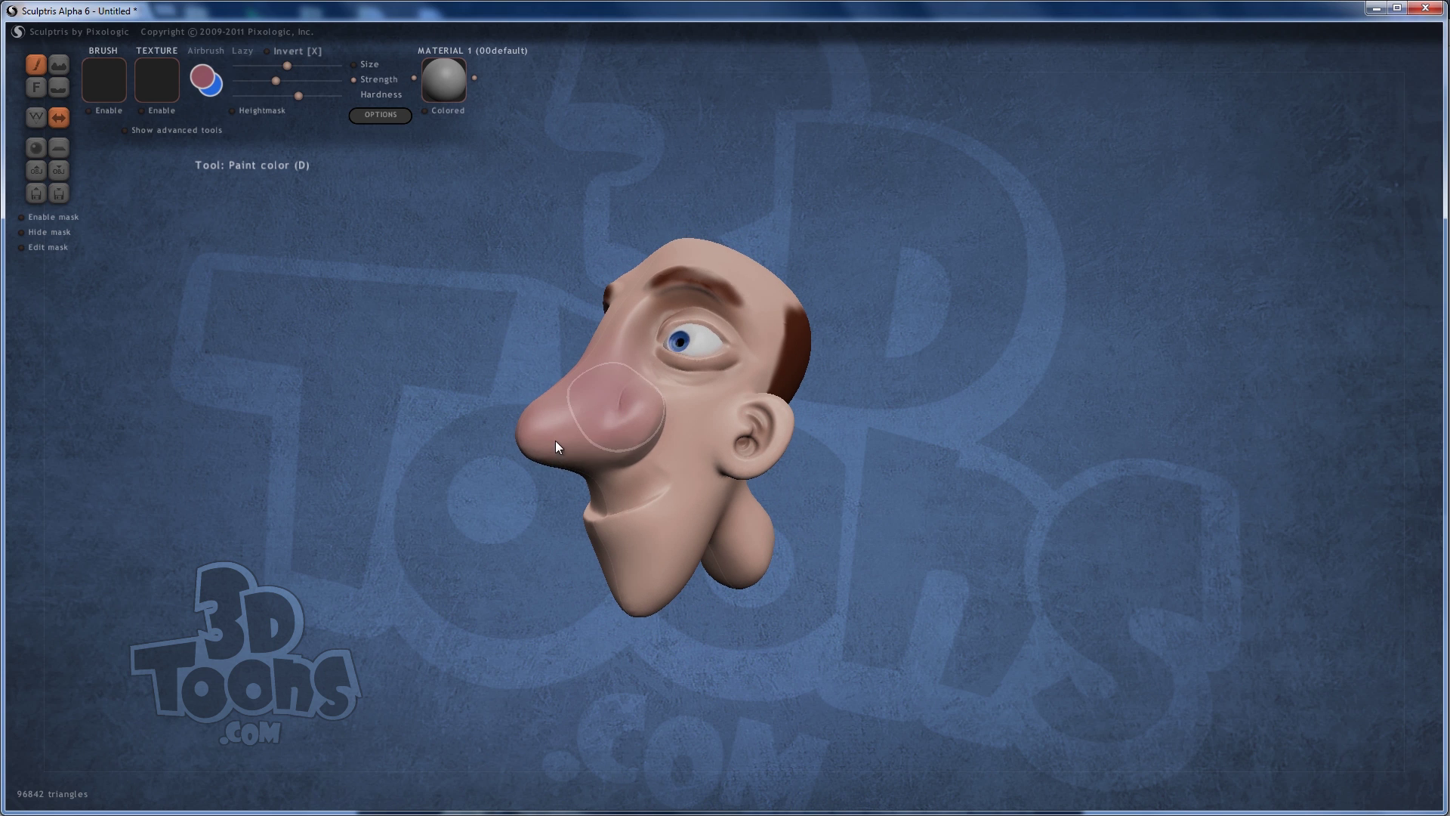
- Set the paint colour to a slightly brighter pink and bring the face and ear into view for more tinting
click(203, 77)
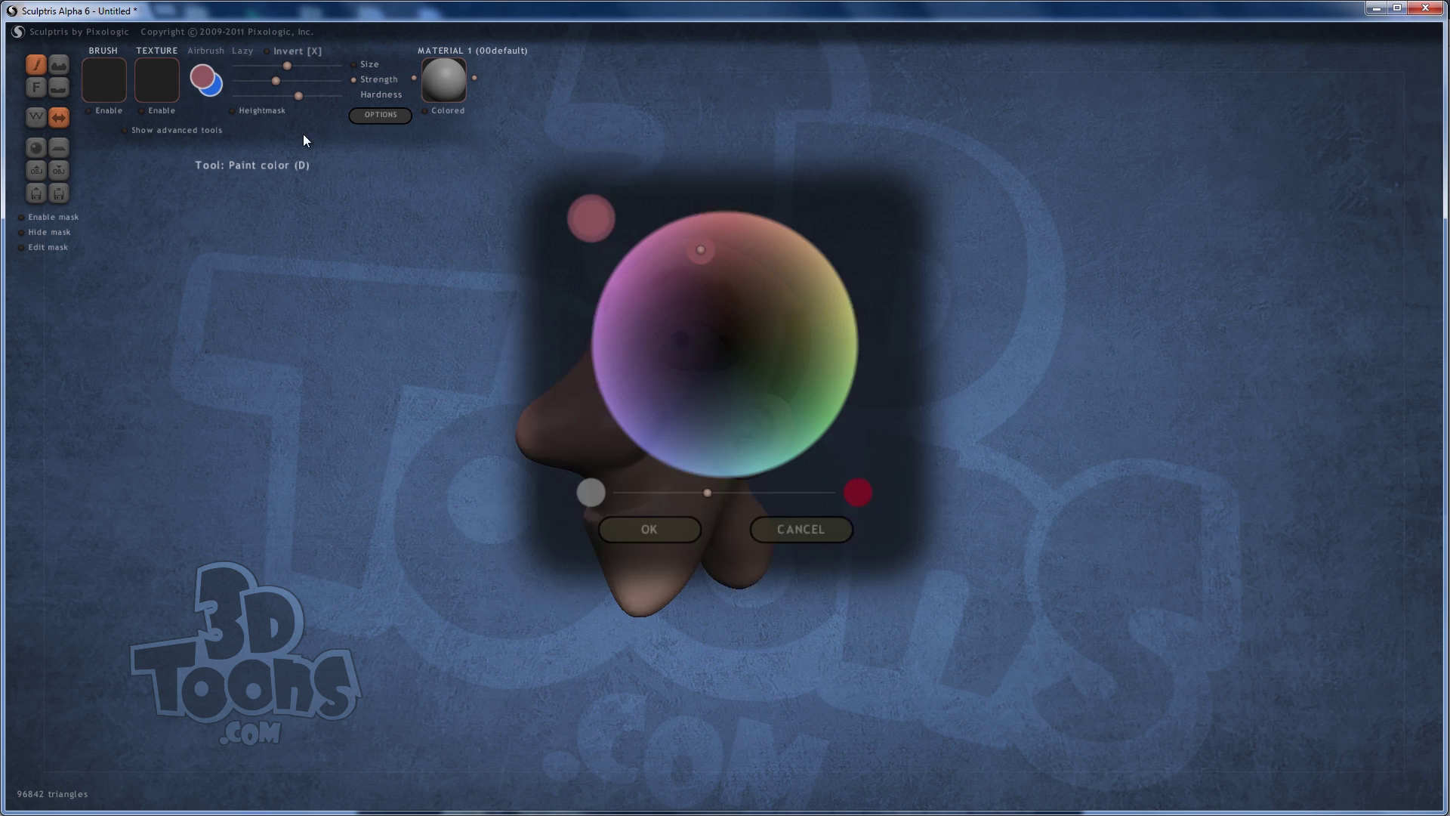
click(703, 234)
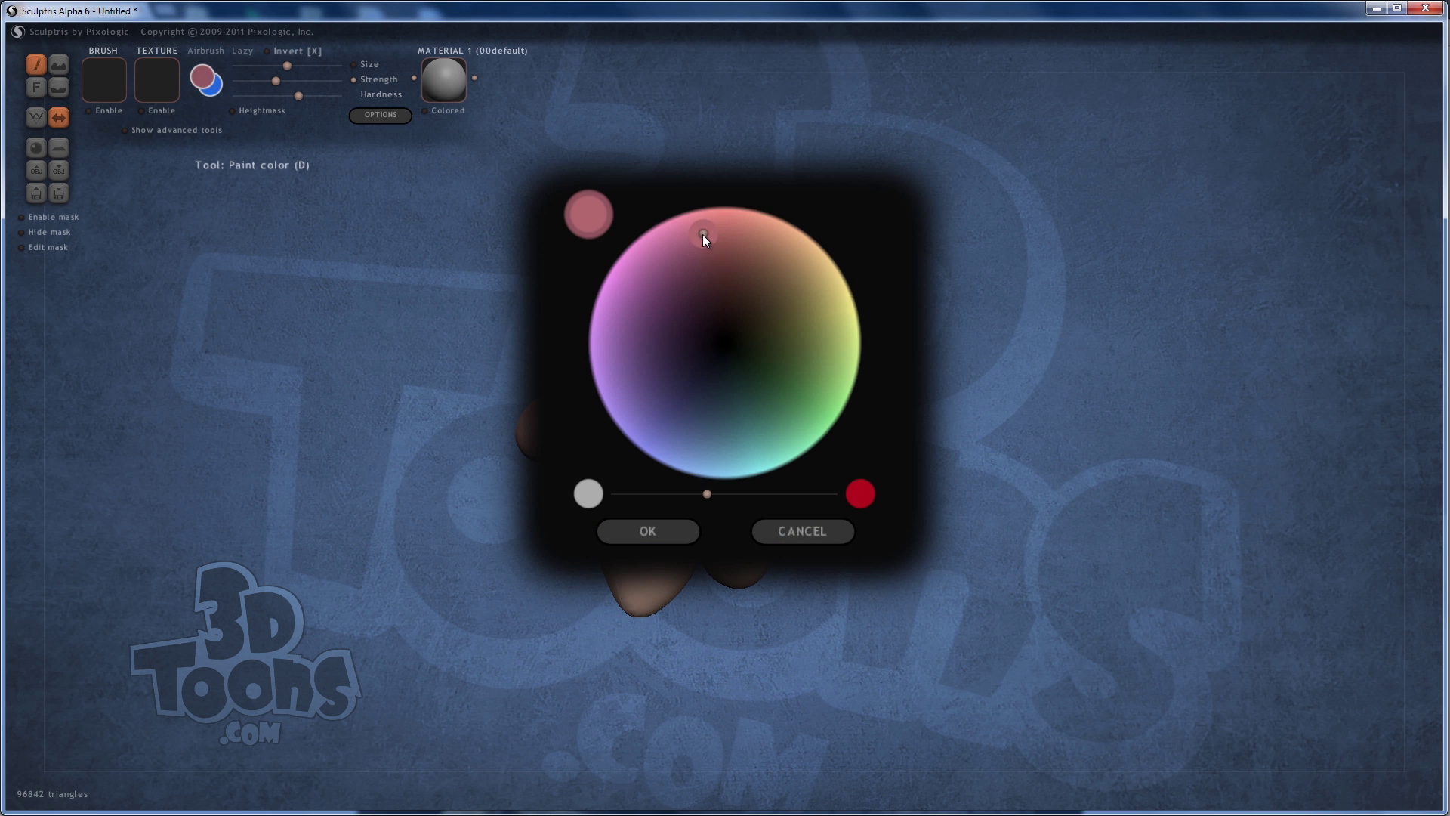
click(657, 530)
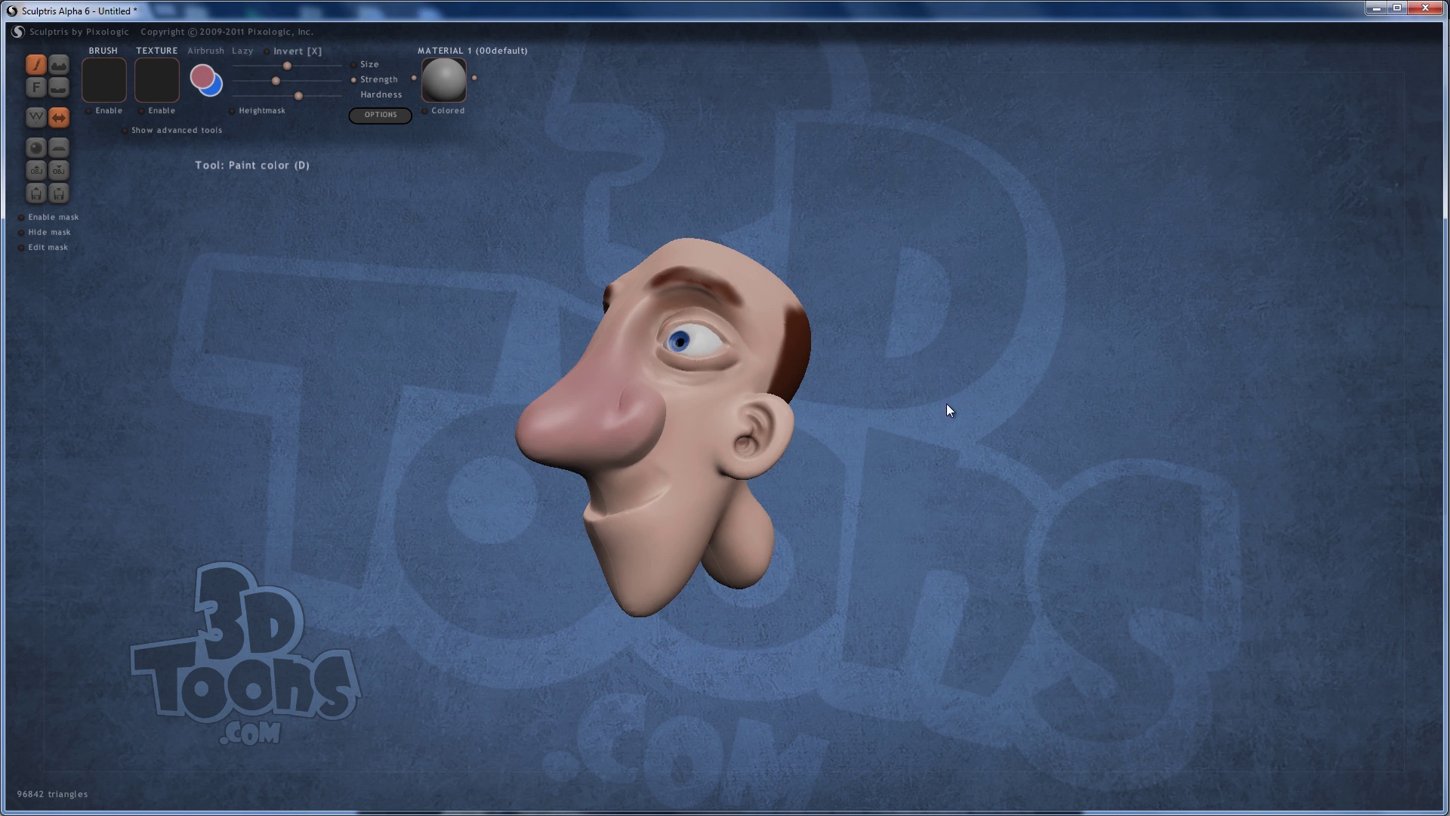
right_drag(946, 403, 821, 437)
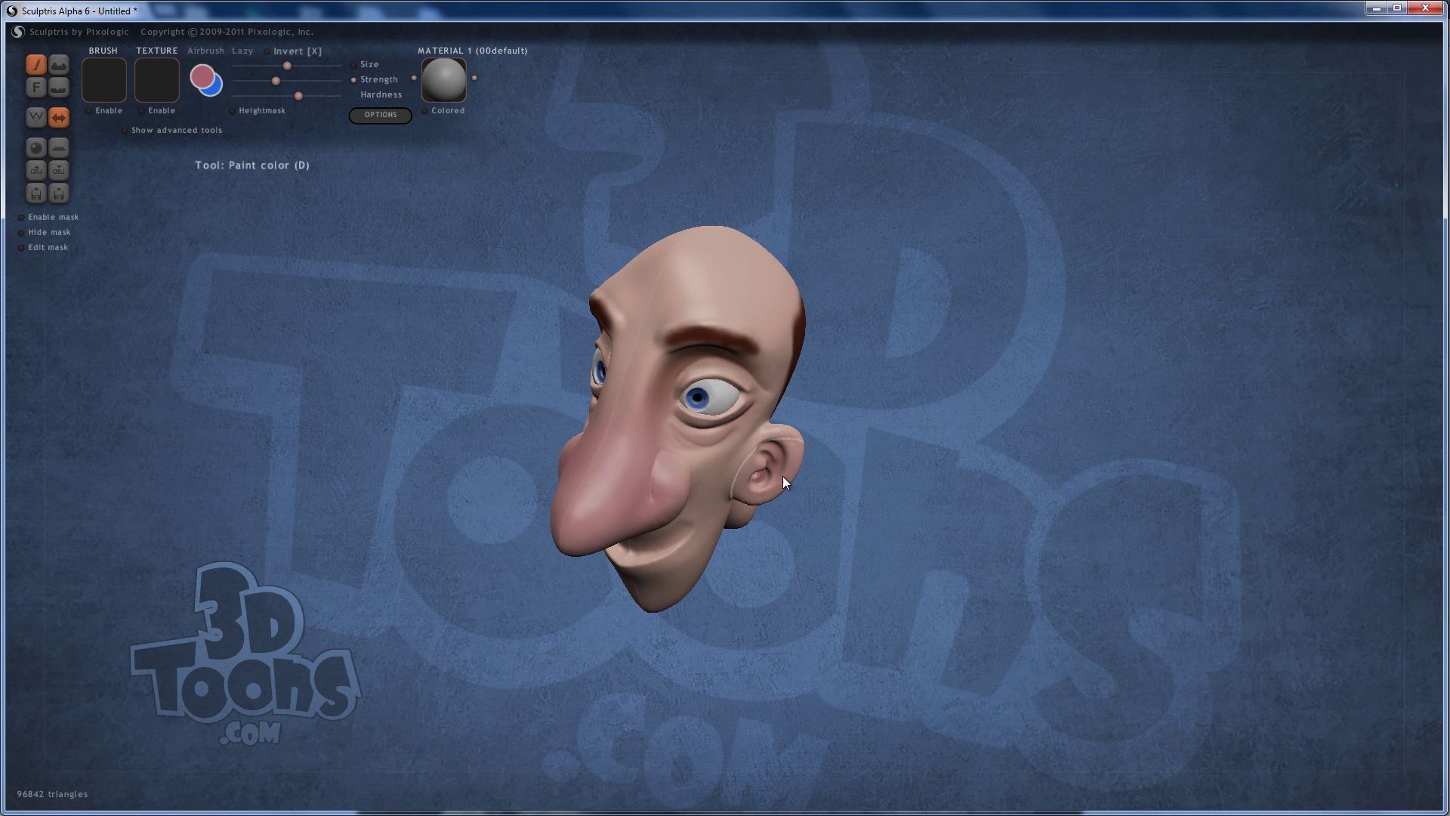
- Shrink the brush and tint the inner folds and rim of the ear with the pink
scroll(796, 462, down, 2)
right_drag(822, 469, 802, 426)
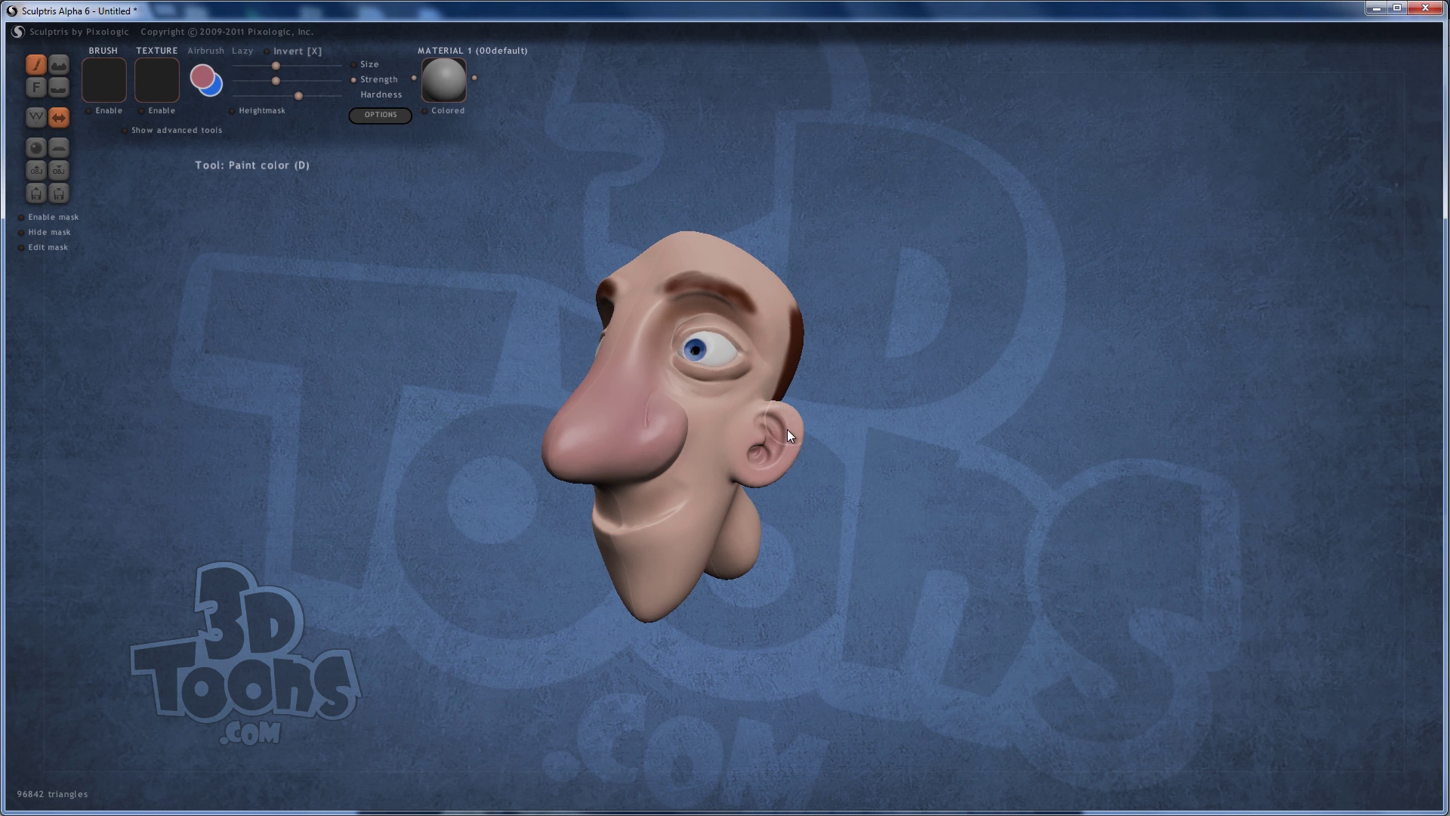
mouse_move(787, 429)
mouse_down()
mouse_move(753, 467)
mouse_move(782, 442)
mouse_up()
right_drag(805, 463, 620, 569)
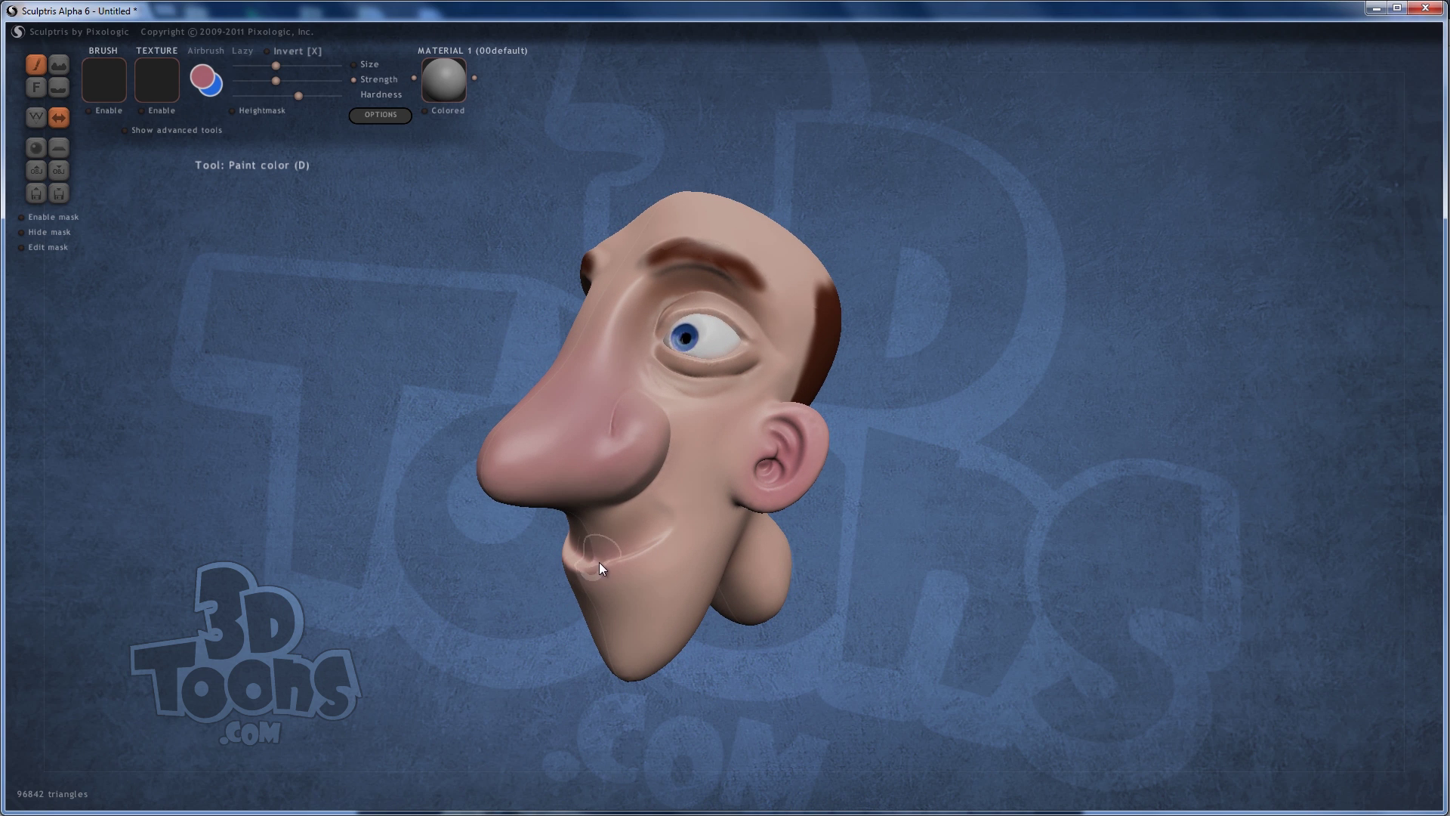
- Tint the lips and the mouth crease up to its corner with the pink
drag(591, 569, 649, 547)
right_drag(650, 547, 633, 522)
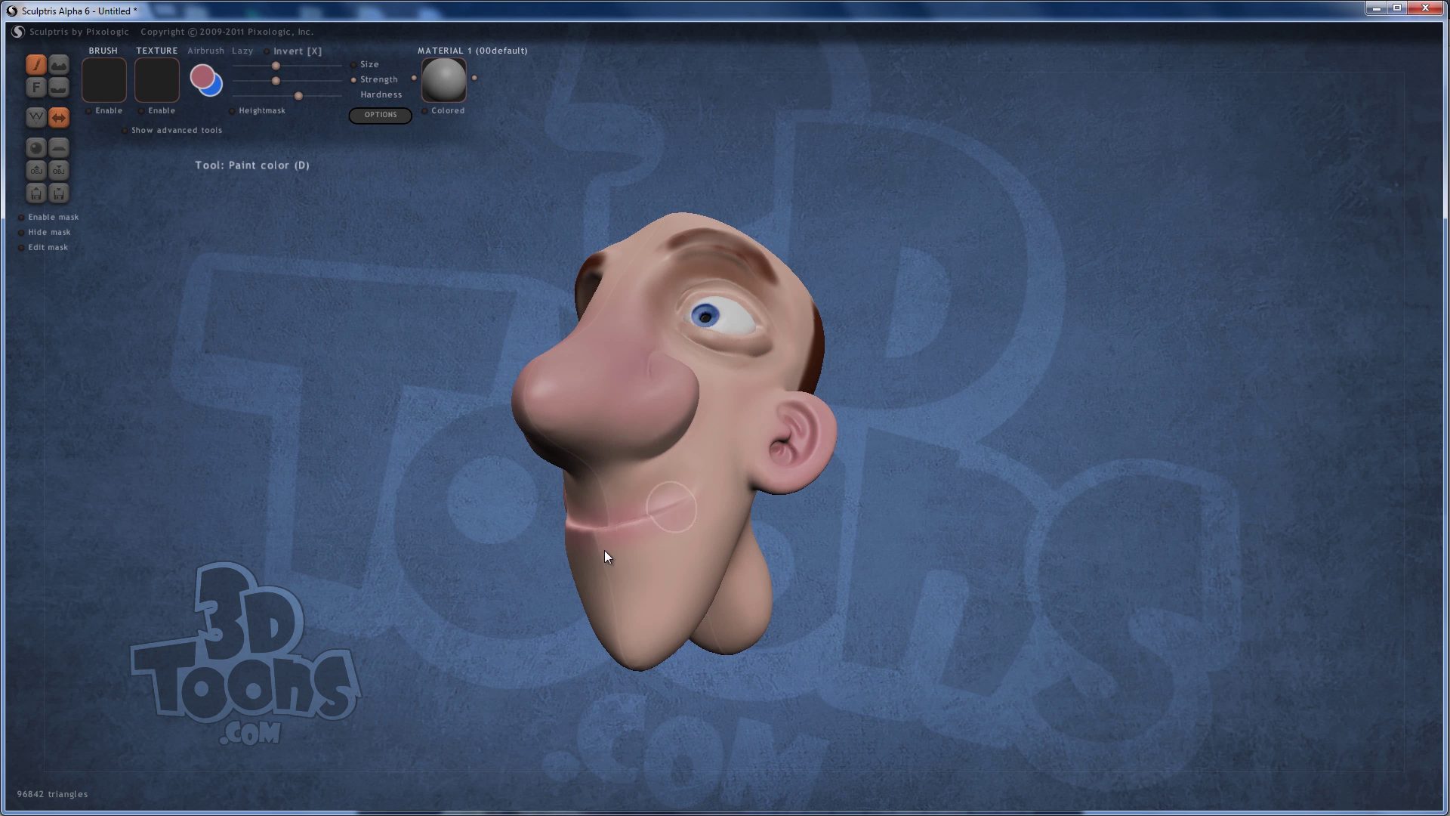
drag(624, 470, 642, 524)
mouse_move(643, 534)
right_down()
mouse_move(595, 560)
mouse_move(614, 526)
mouse_move(617, 561)
mouse_move(644, 502)
right_up()
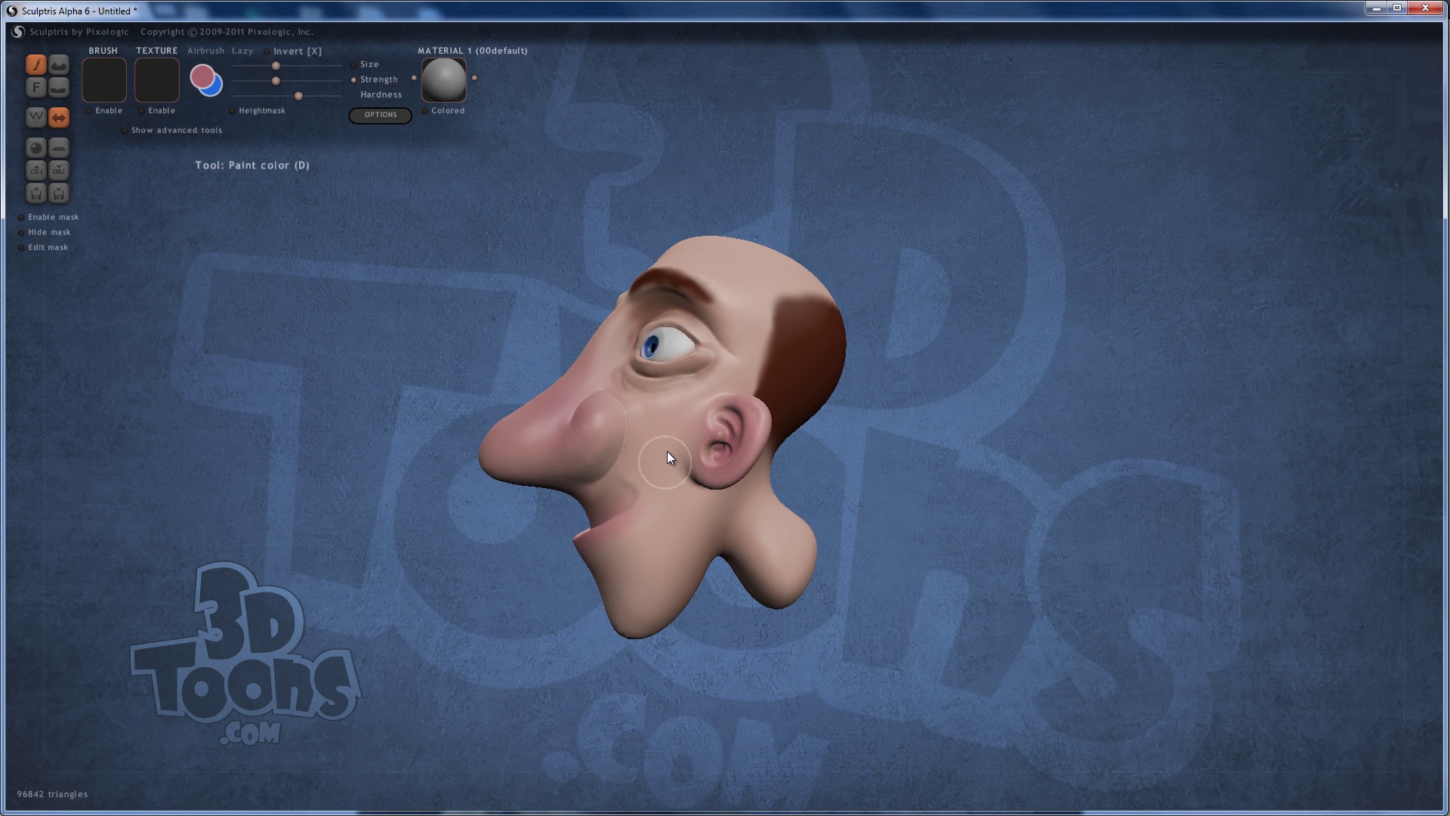
- Enlarge the brush and tint the cheek in front of the ear and the neck stump with the pink
scroll(668, 450, up, 2)
mouse_move(678, 435)
mouse_down()
mouse_move(645, 441)
mouse_move(686, 420)
mouse_move(639, 444)
mouse_move(704, 414)
mouse_move(588, 453)
mouse_move(689, 429)
mouse_up()
right_drag(673, 453, 640, 465)
mouse_move(753, 467)
mouse_down()
mouse_move(741, 485)
mouse_move(769, 577)
mouse_move(794, 546)
mouse_up()
right_drag(795, 546, 725, 529)
right_drag(366, 356, 280, 219)
- Set the paint colour to a muted blue-violet
click(202, 77)
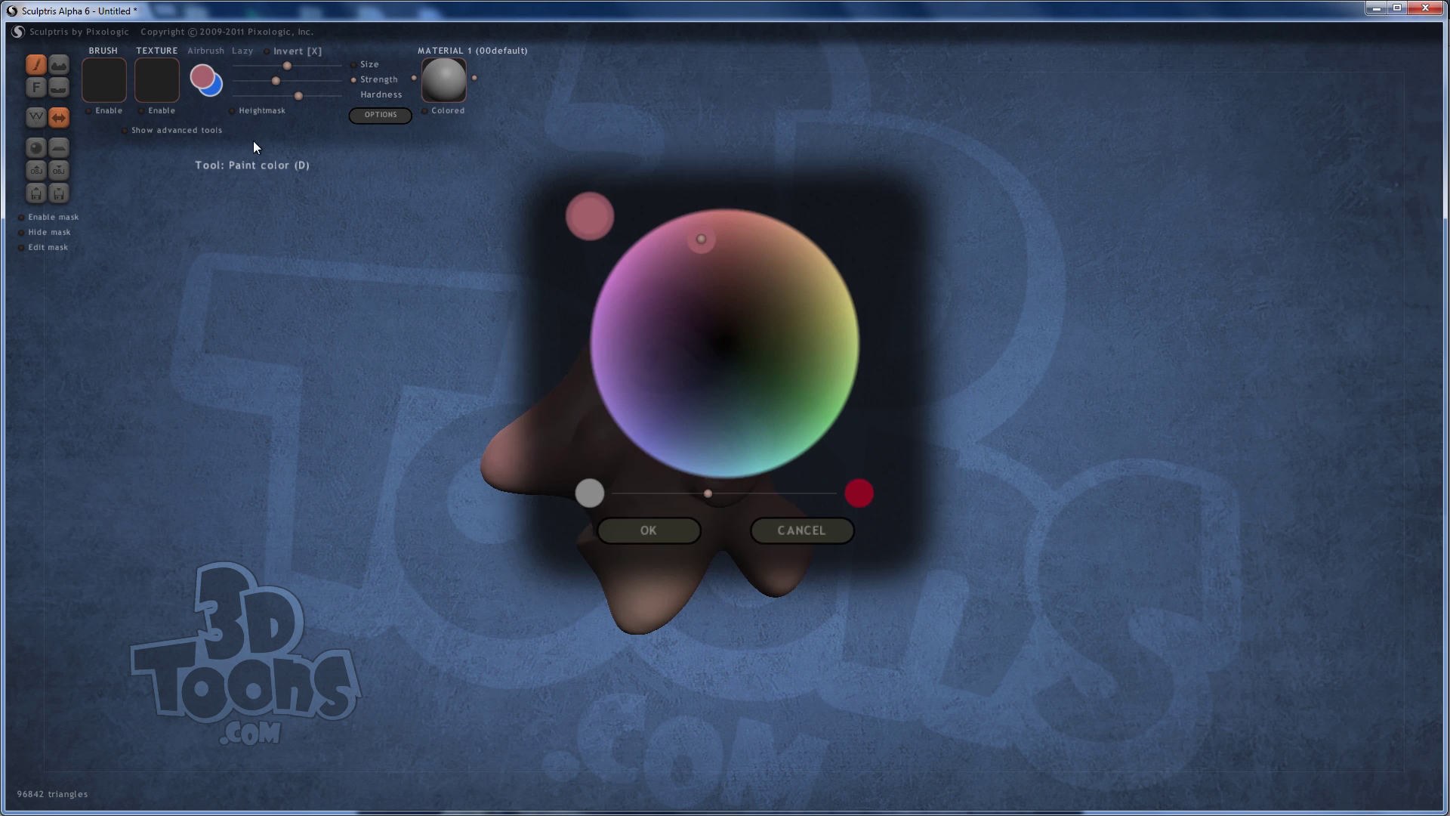
click(665, 416)
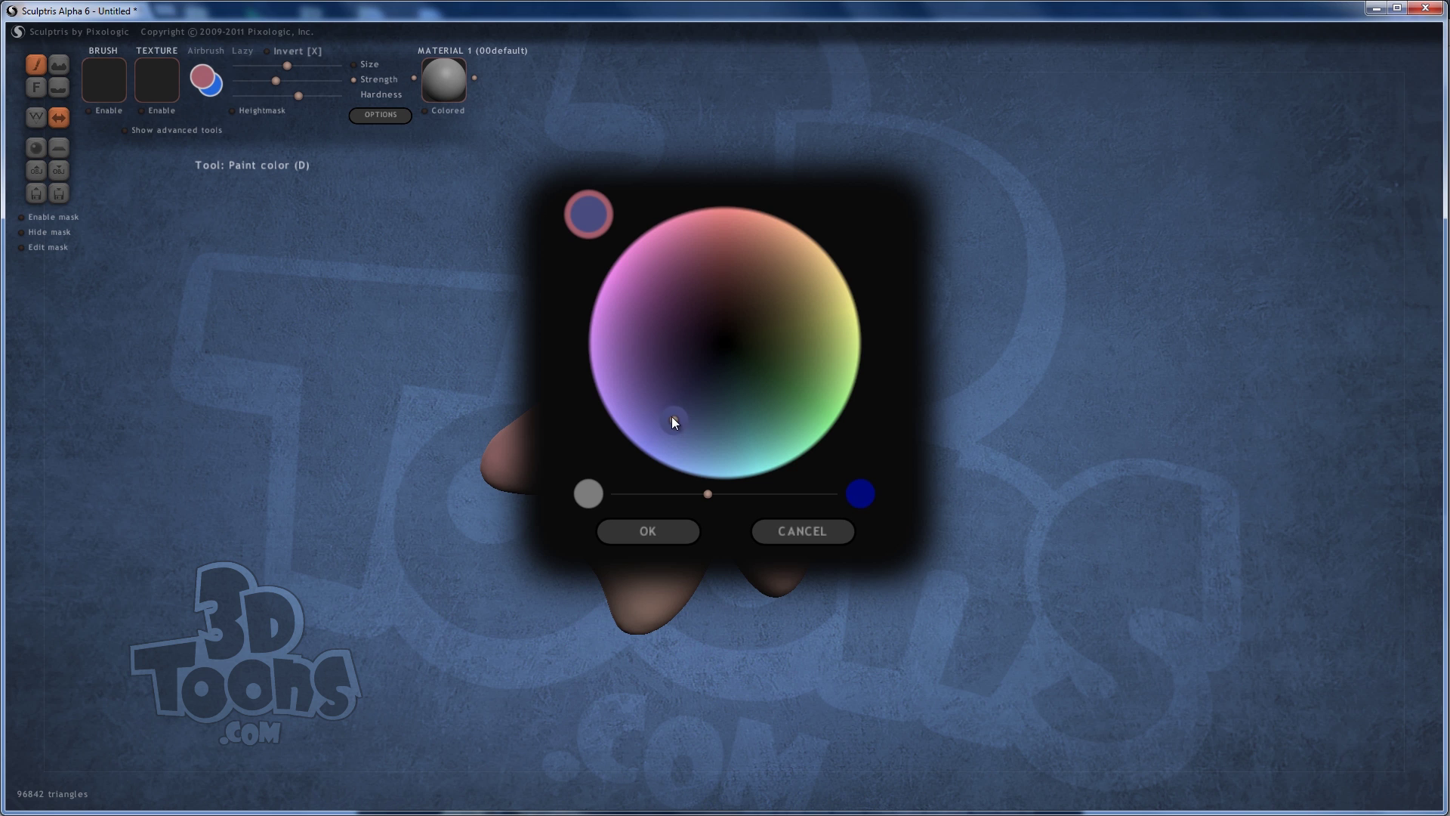
click(651, 528)
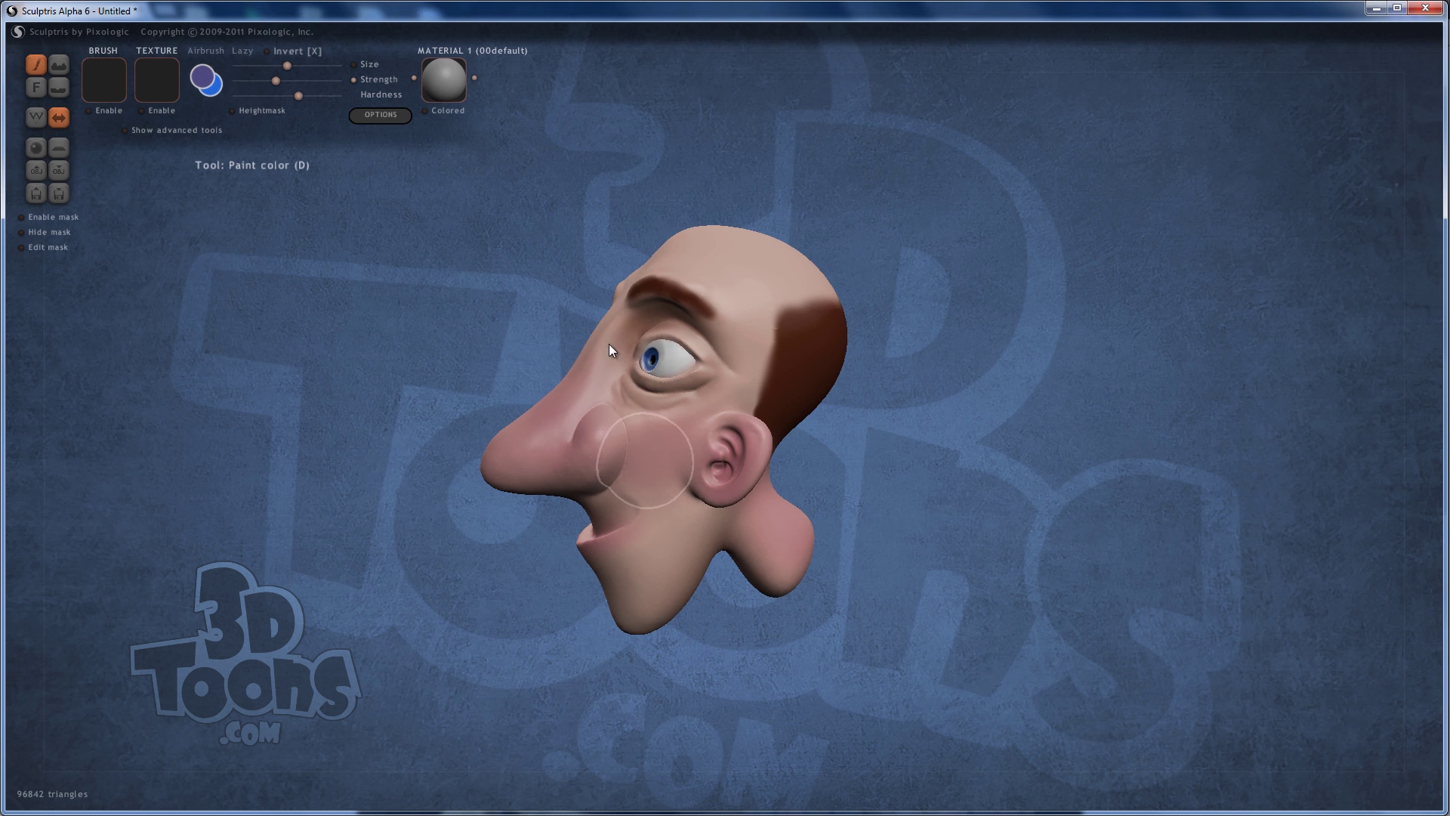
- Tint the chin and jaw with the muted blue-violet as a beard shadow, then shrink the brush for the area below the lips
right_drag(703, 571, 724, 524)
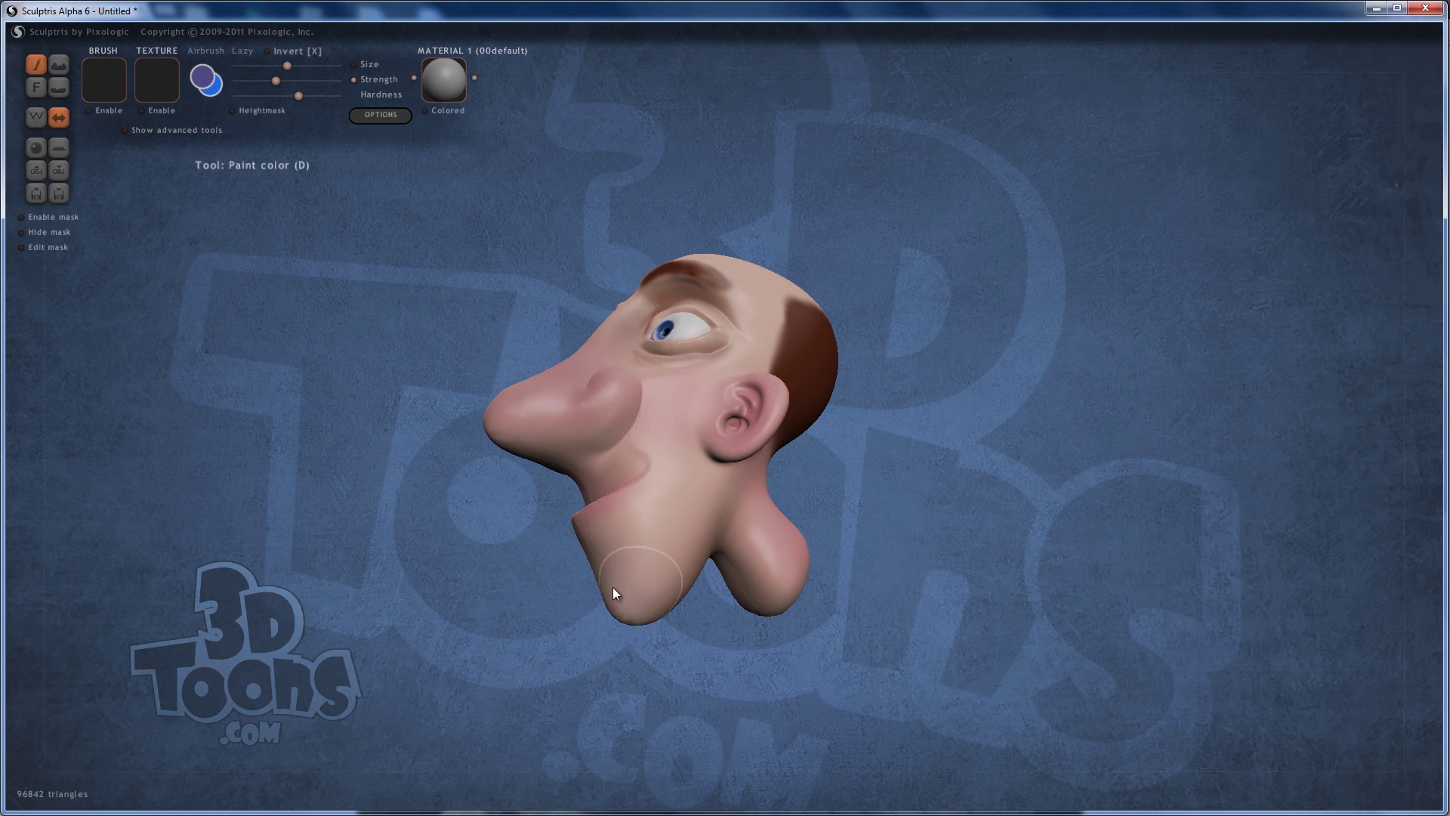
mouse_move(685, 570)
mouse_down()
mouse_move(704, 492)
mouse_move(624, 624)
mouse_move(687, 557)
mouse_move(708, 574)
mouse_up()
right_drag(707, 574, 687, 522)
mouse_move(687, 523)
mouse_down()
mouse_move(689, 477)
mouse_move(635, 569)
mouse_up()
mouse_move(658, 582)
right_down()
mouse_move(581, 583)
mouse_move(666, 597)
mouse_move(704, 582)
right_up()
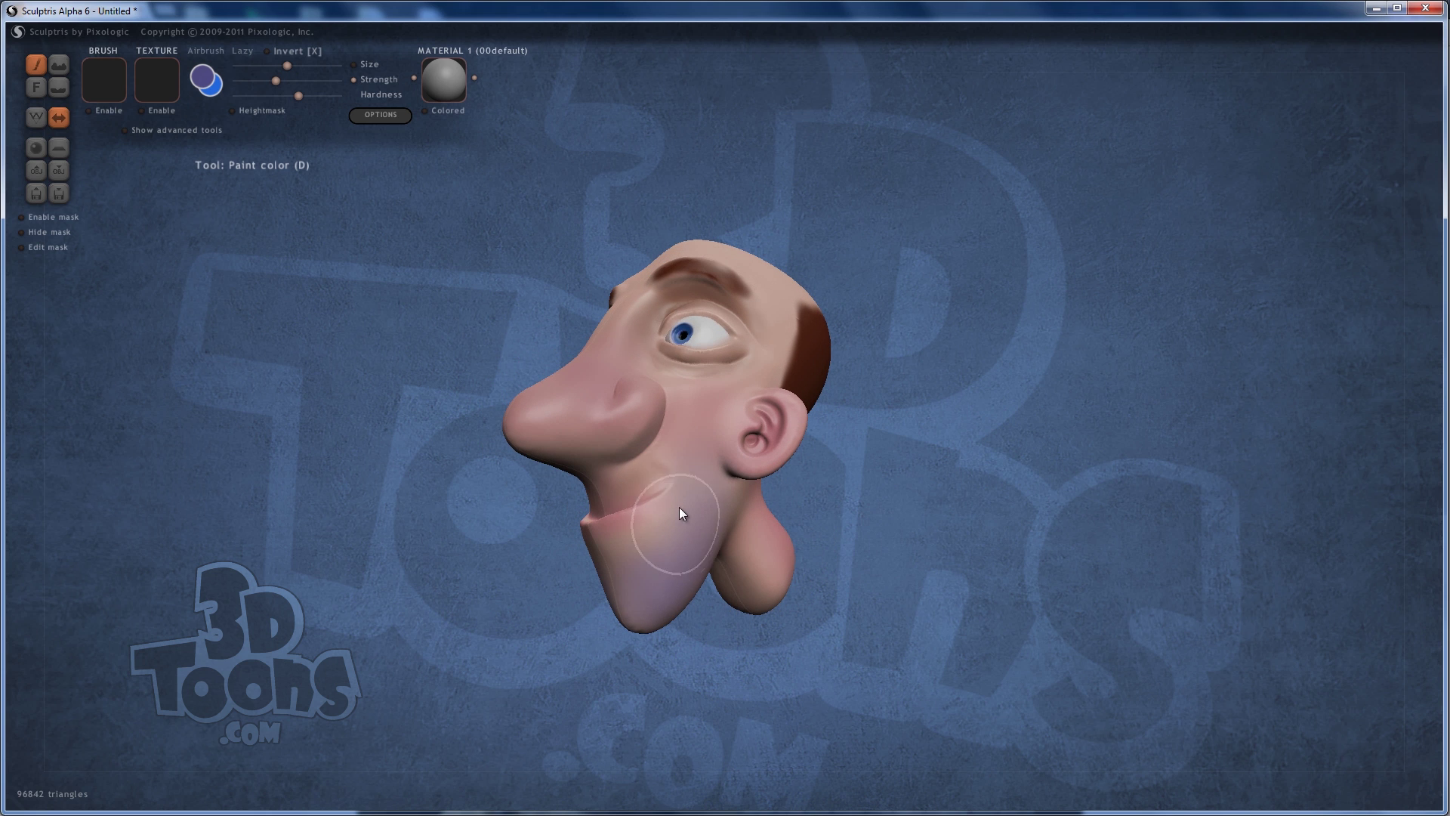
scroll(691, 477, down, 3)
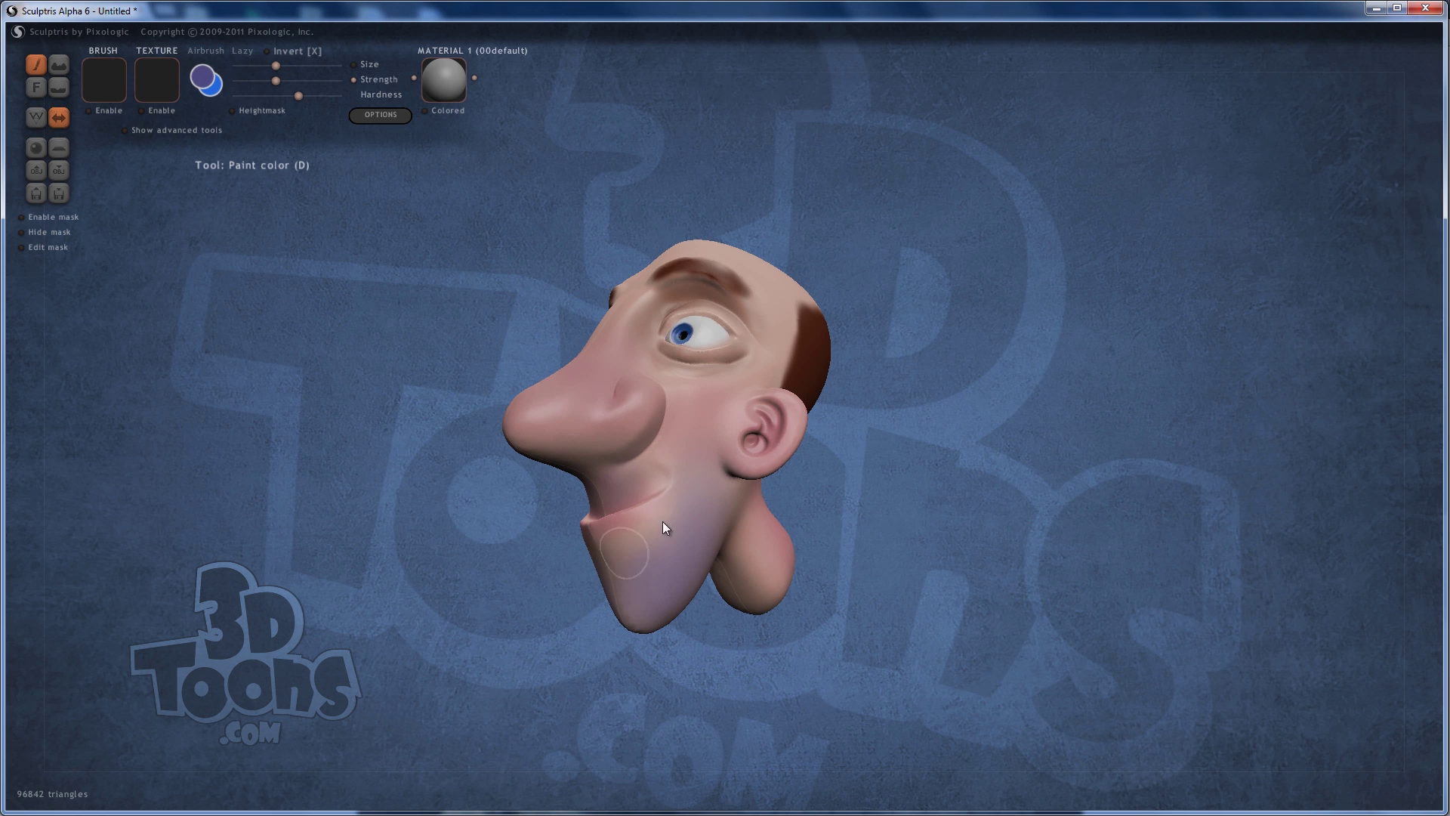
right_drag(672, 538, 618, 513)
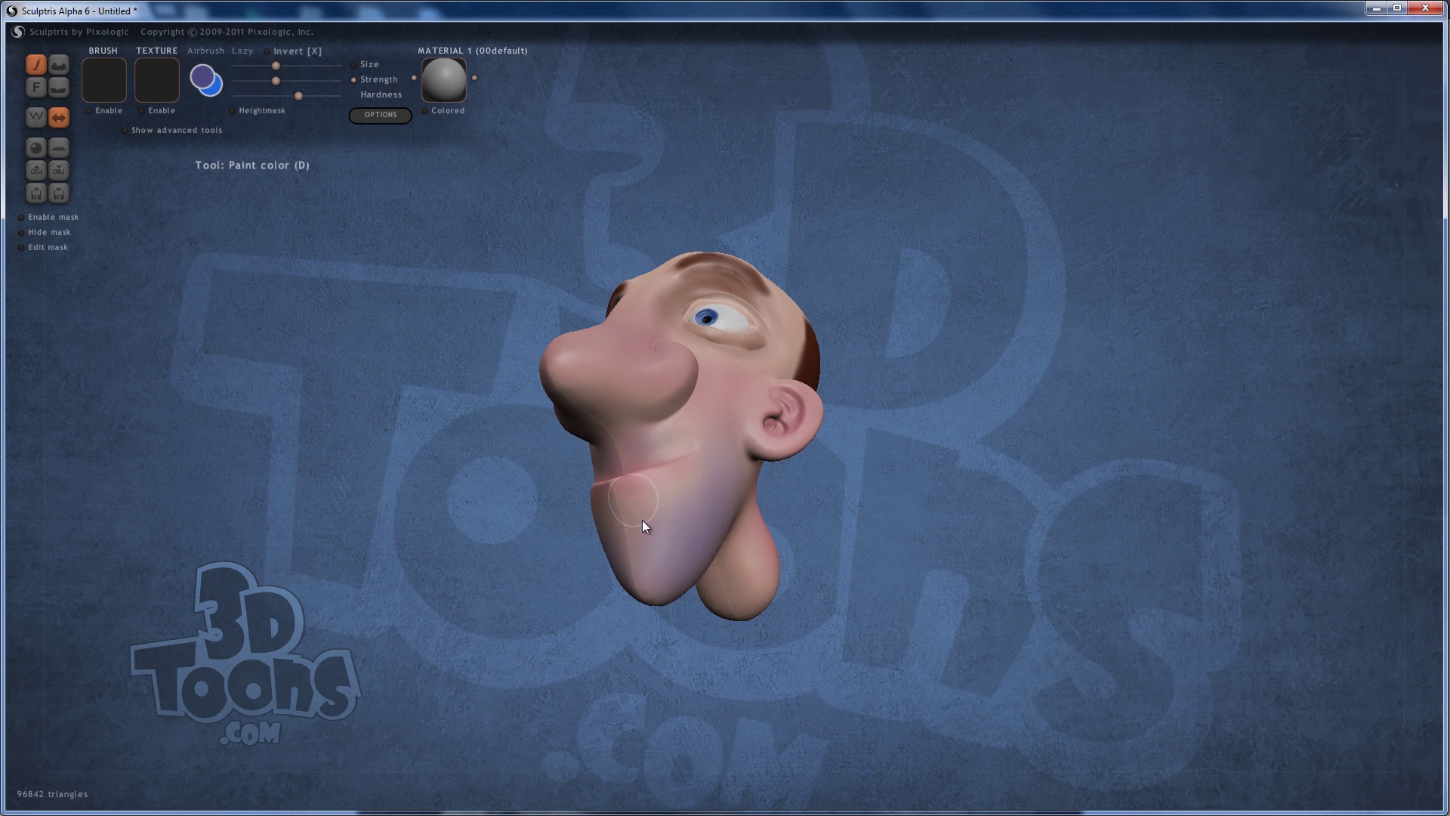
- Set the paint colour to a muted reddish brown
mouse_move(662, 564)
right_down()
mouse_move(700, 526)
mouse_move(686, 519)
mouse_move(722, 569)
mouse_move(962, 518)
mouse_move(925, 433)
mouse_move(815, 433)
mouse_move(933, 451)
mouse_move(854, 451)
mouse_move(868, 460)
right_up()
scroll(865, 483, up, 3)
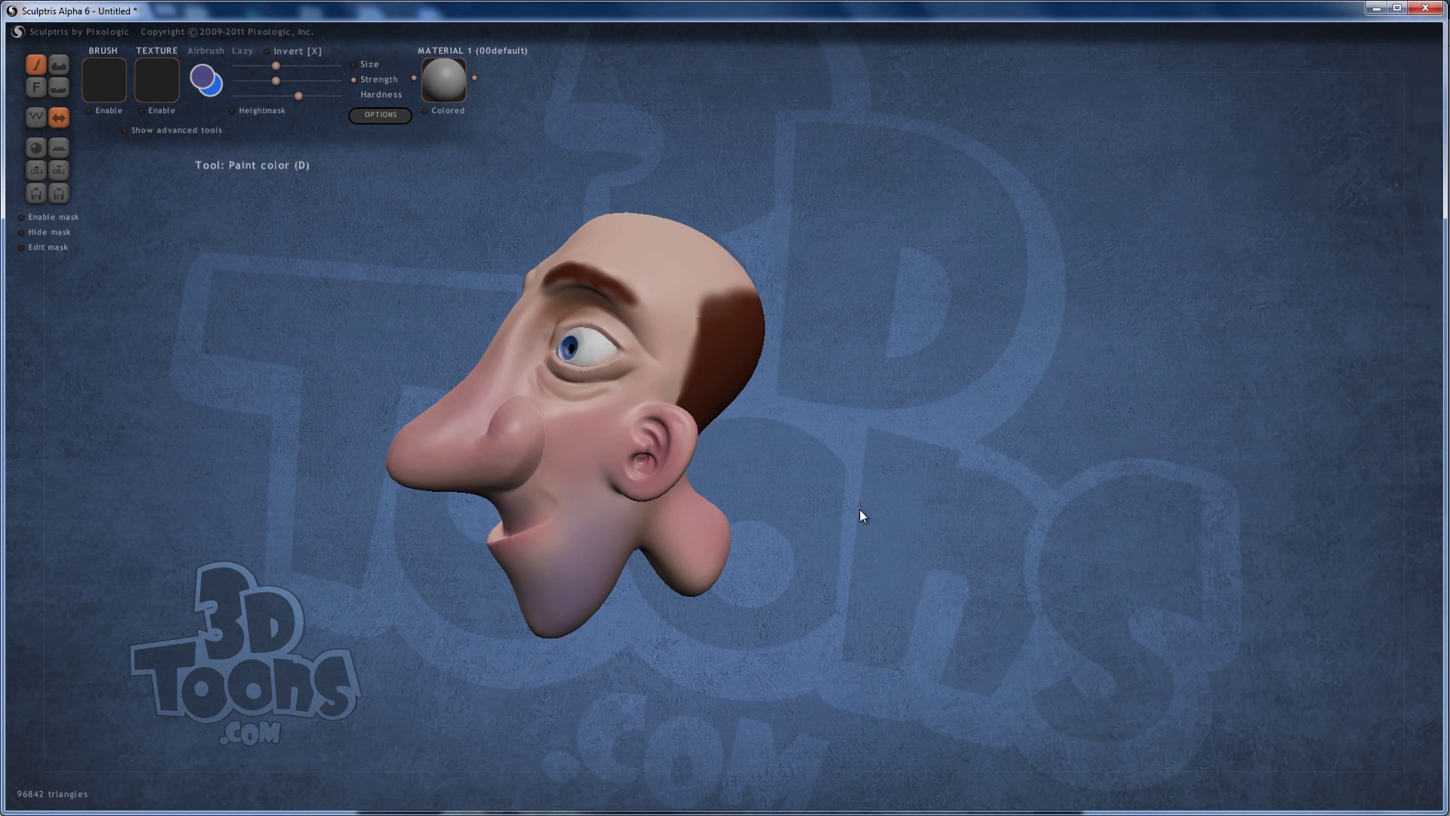
right_drag(861, 511, 809, 407)
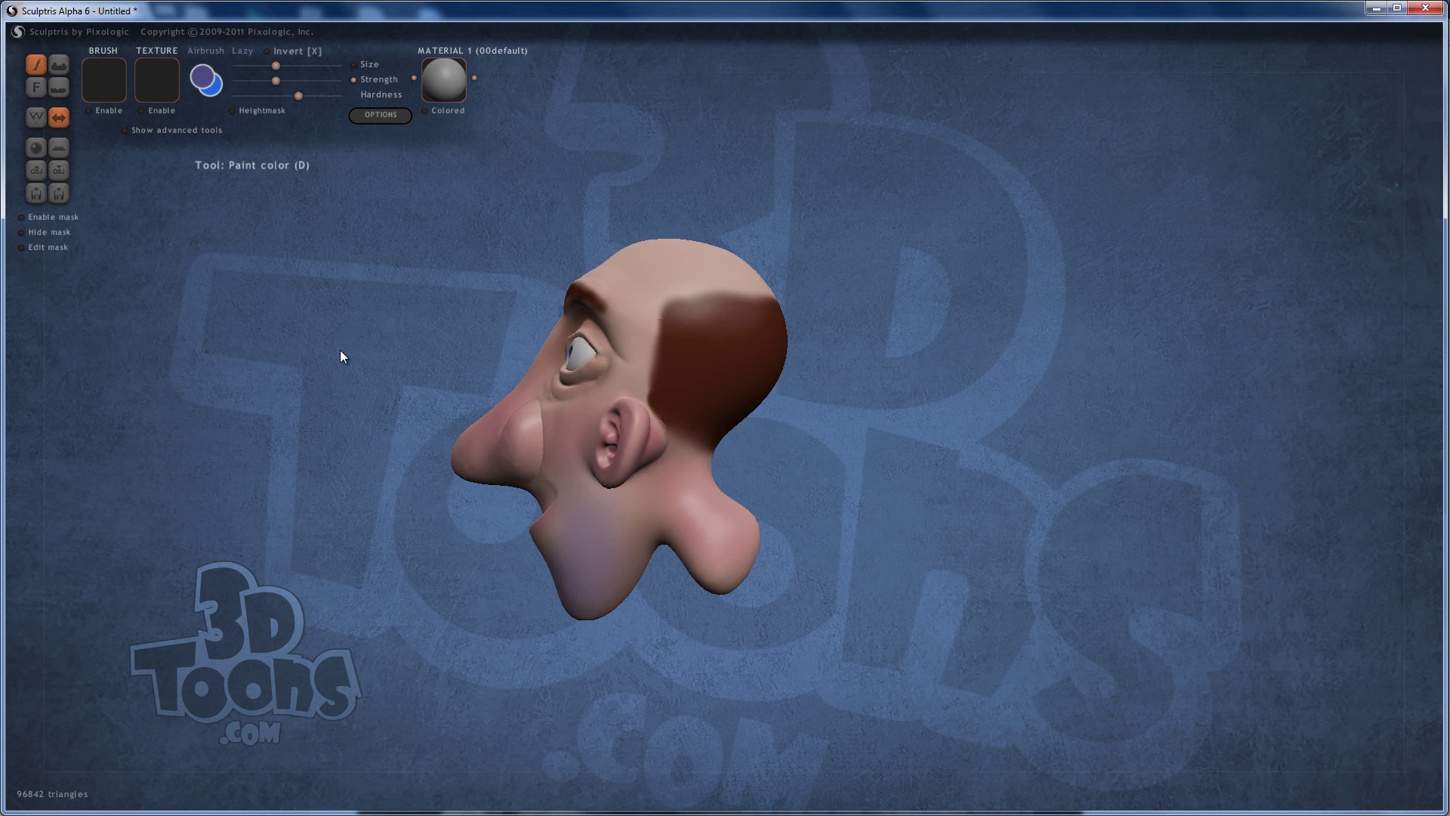
right_drag(340, 356, 911, 399)
right_drag(931, 473, 895, 433)
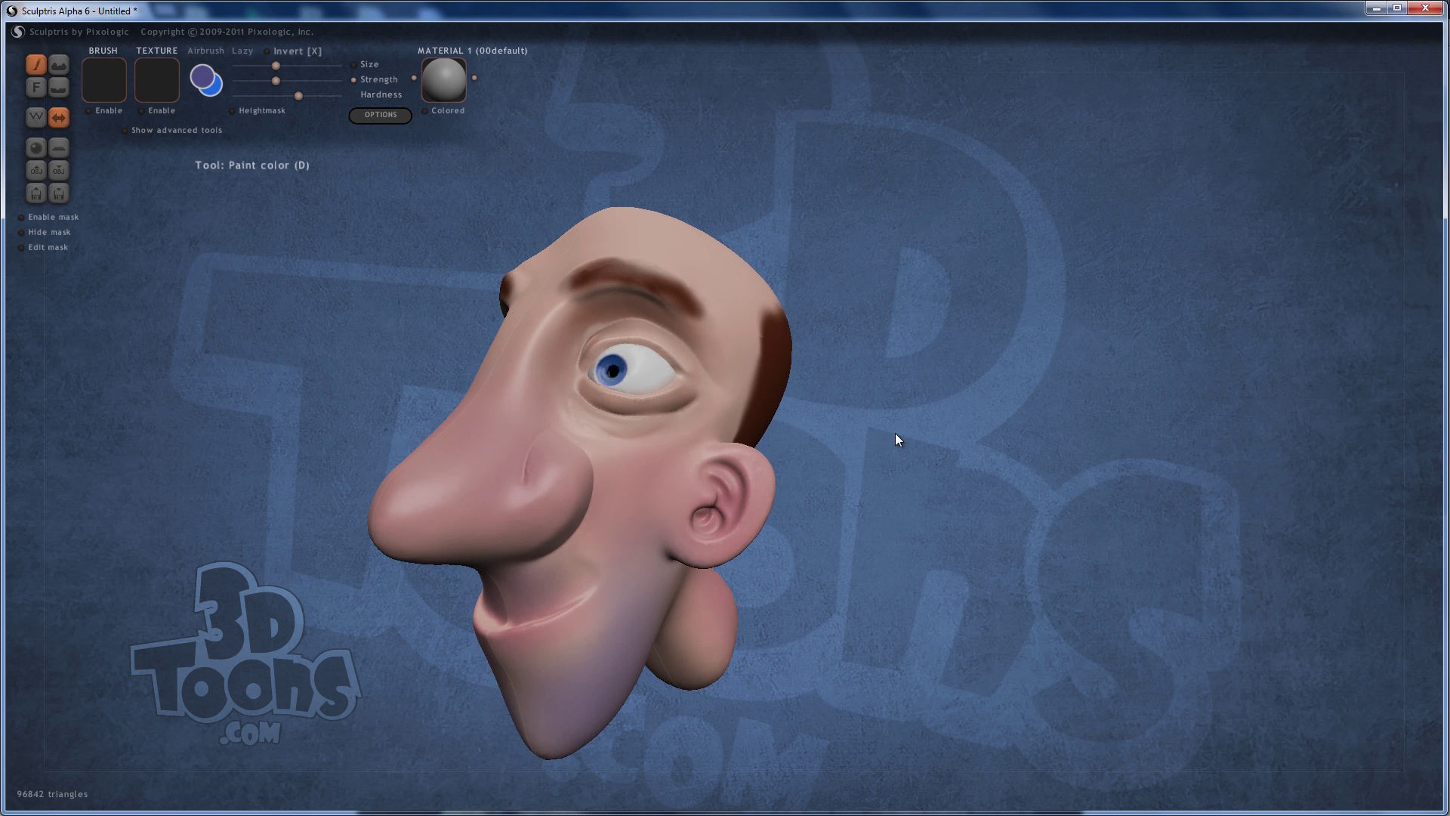
click(204, 76)
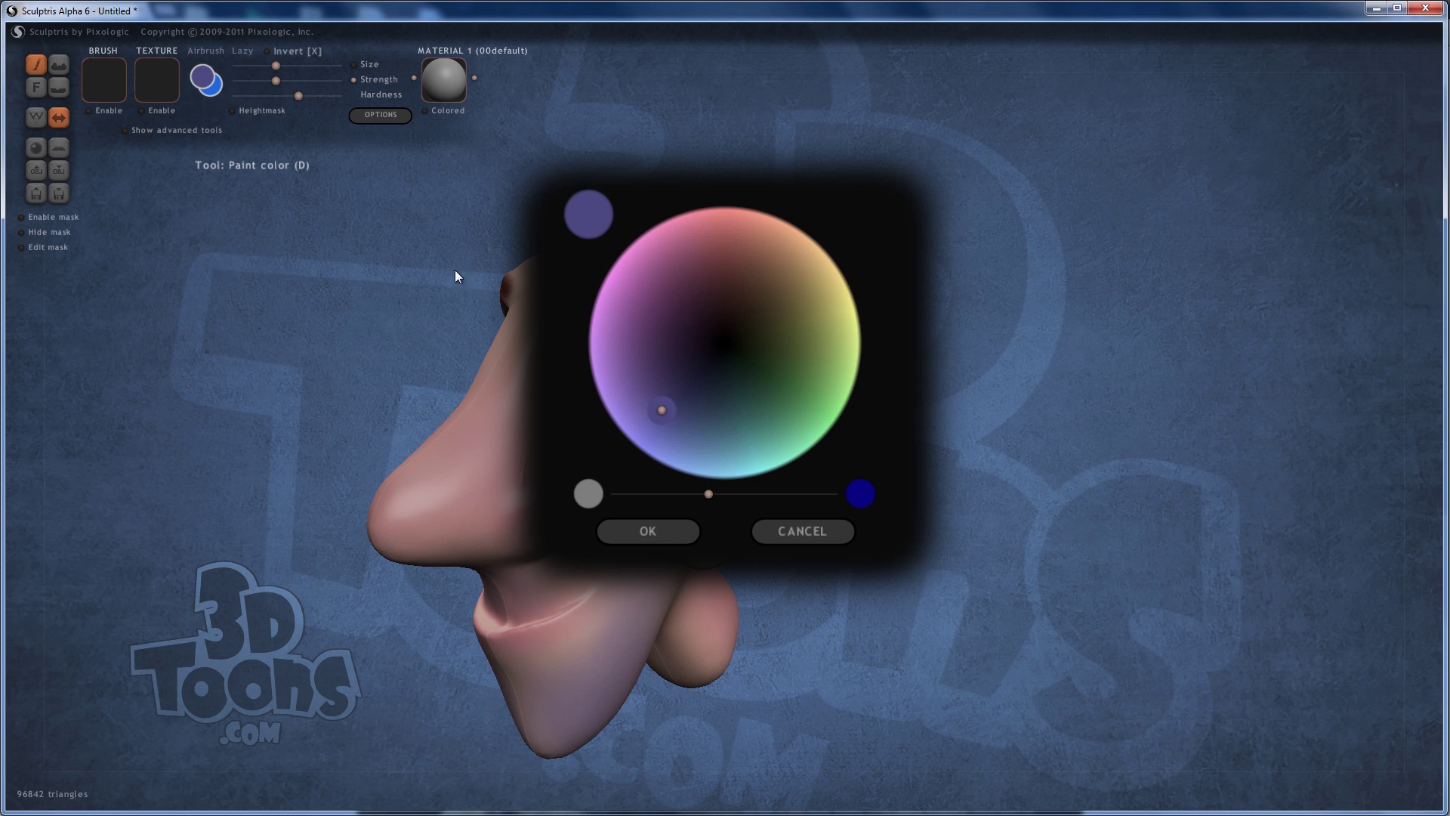
click(693, 260)
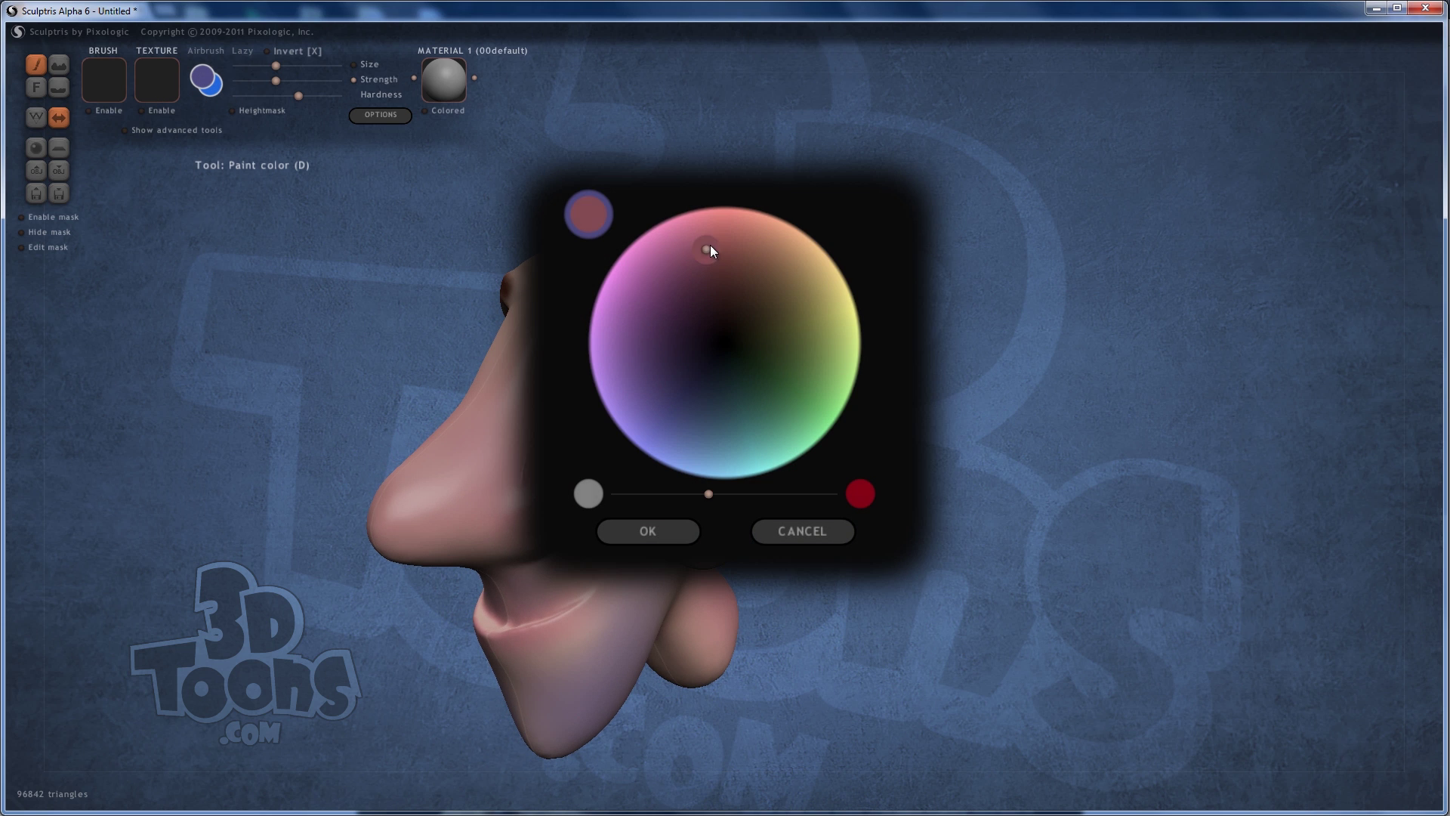
drag(710, 247, 720, 255)
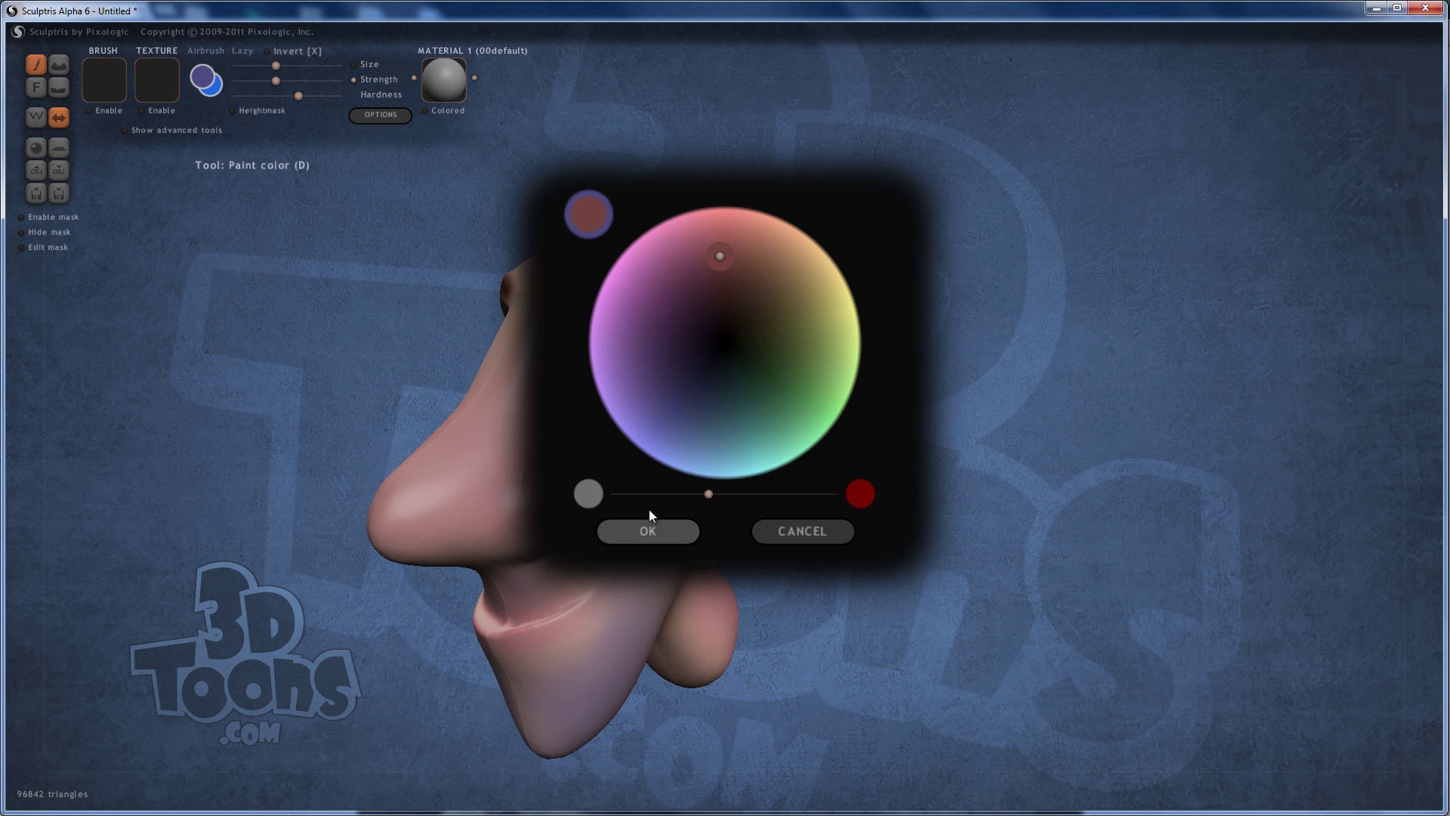
click(648, 528)
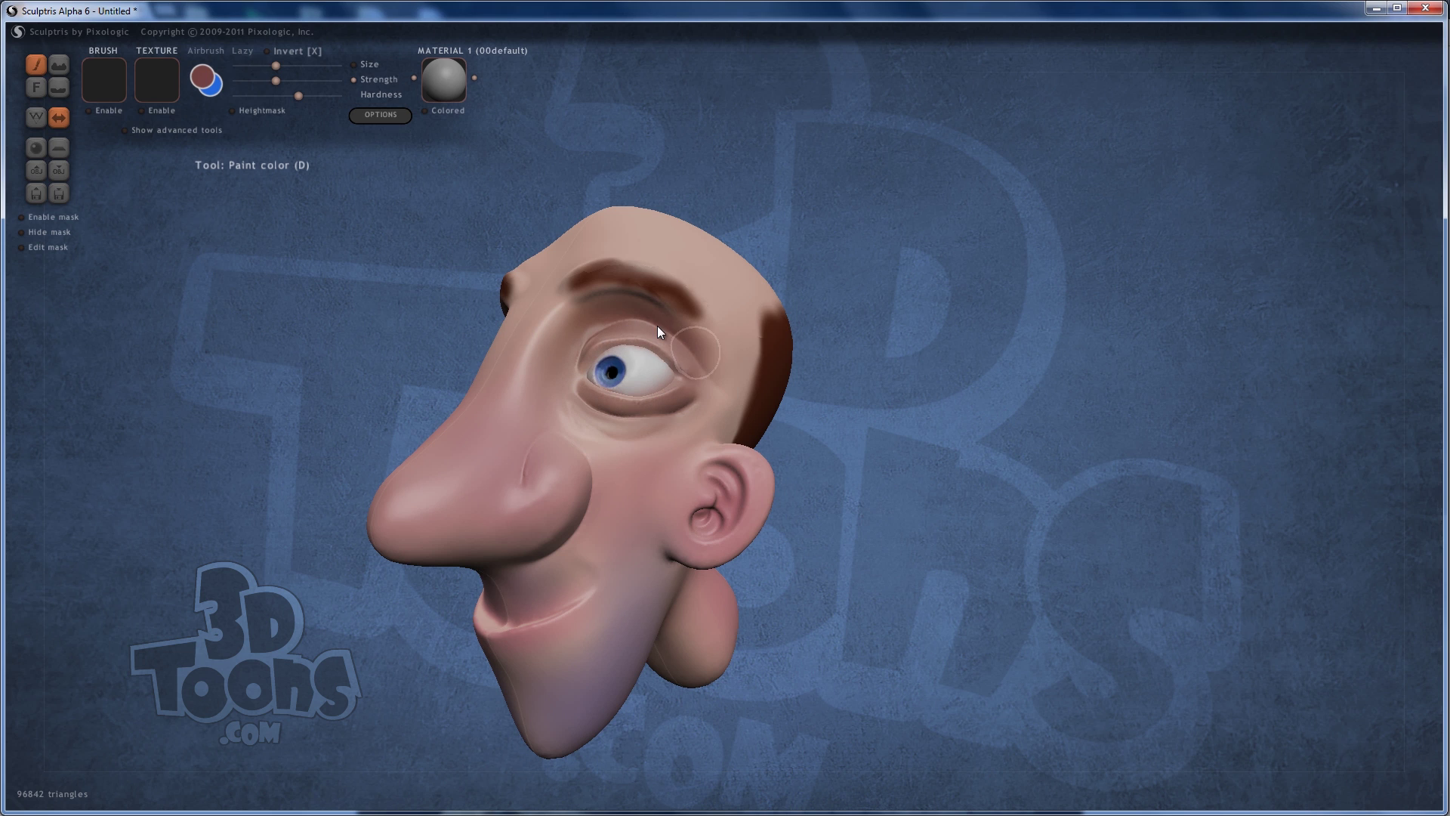
- Tint the eye socket and the upper part of the hair with the muted reddish brown
mouse_move(683, 275)
right_down()
mouse_move(764, 241)
mouse_move(867, 283)
mouse_move(846, 177)
mouse_move(845, 226)
mouse_move(663, 260)
right_up()
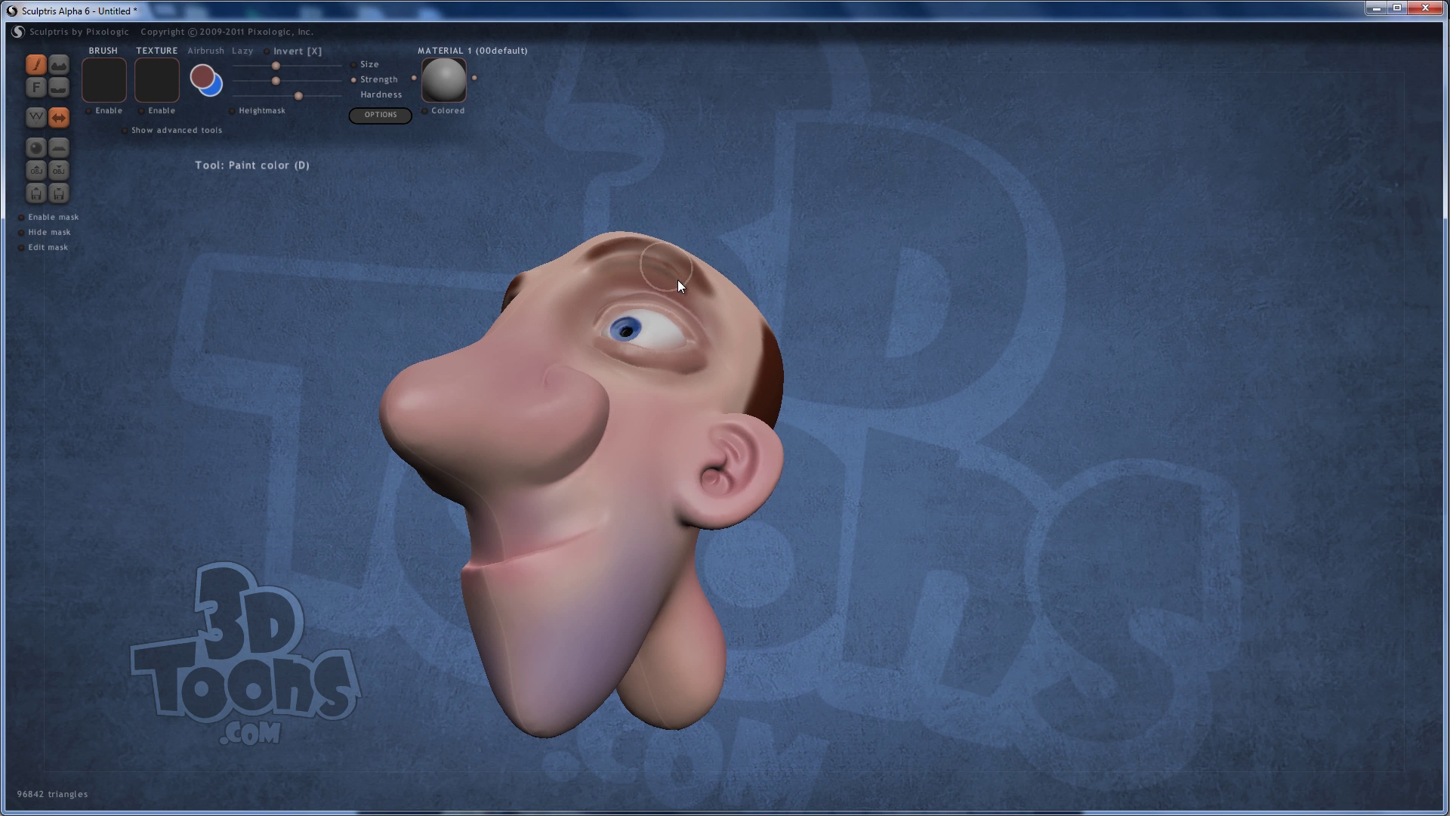
mouse_move(899, 232)
right_down()
mouse_move(874, 314)
mouse_move(913, 333)
mouse_move(1019, 307)
mouse_move(937, 288)
mouse_move(939, 259)
mouse_move(903, 252)
mouse_move(829, 308)
mouse_move(907, 257)
mouse_move(911, 287)
mouse_move(892, 266)
mouse_move(906, 281)
mouse_move(890, 308)
mouse_move(737, 304)
mouse_move(834, 318)
mouse_move(858, 282)
mouse_move(884, 278)
mouse_move(876, 257)
right_up()
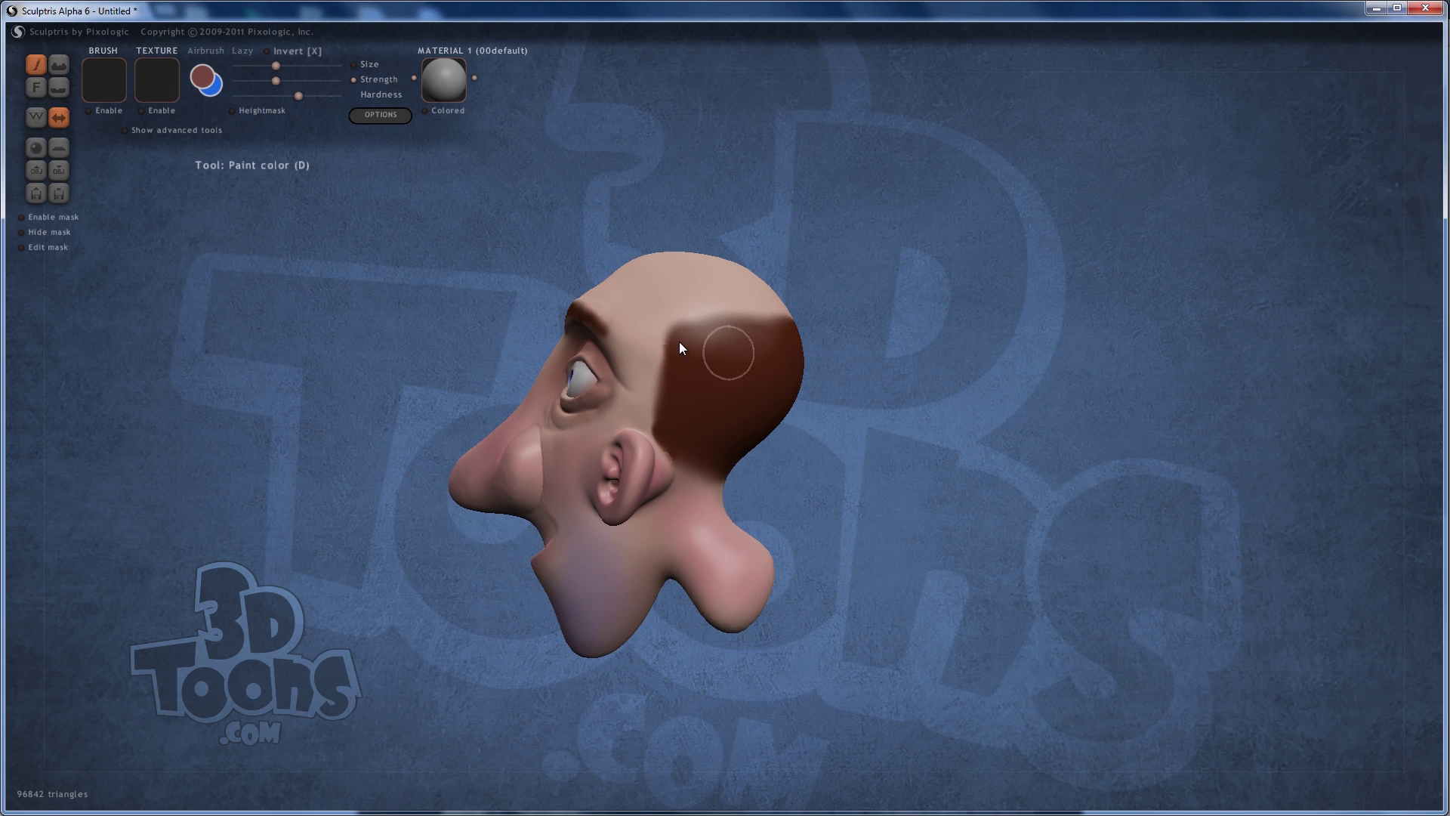
drag(732, 310, 786, 328)
right_drag(805, 322, 847, 412)
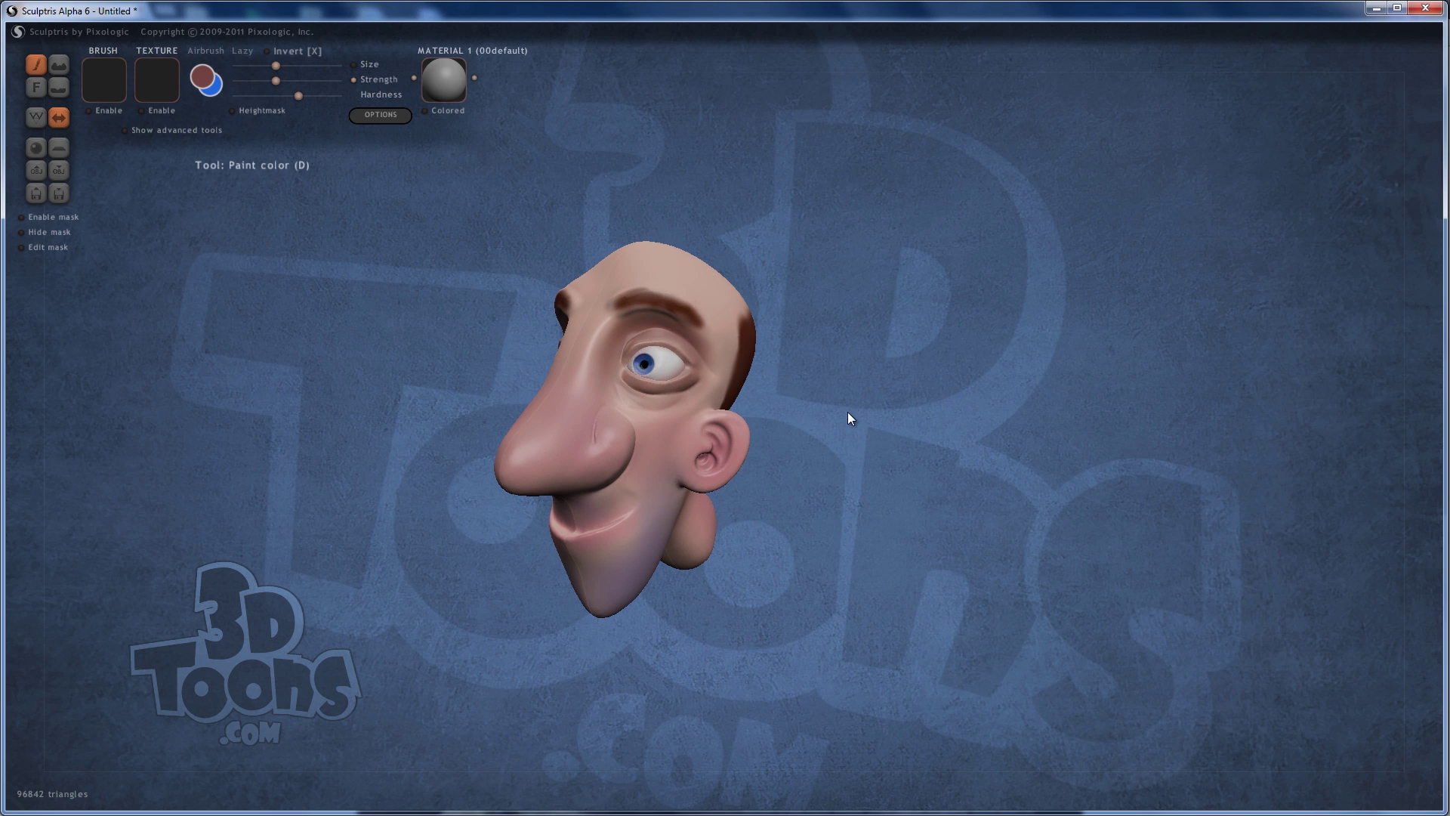